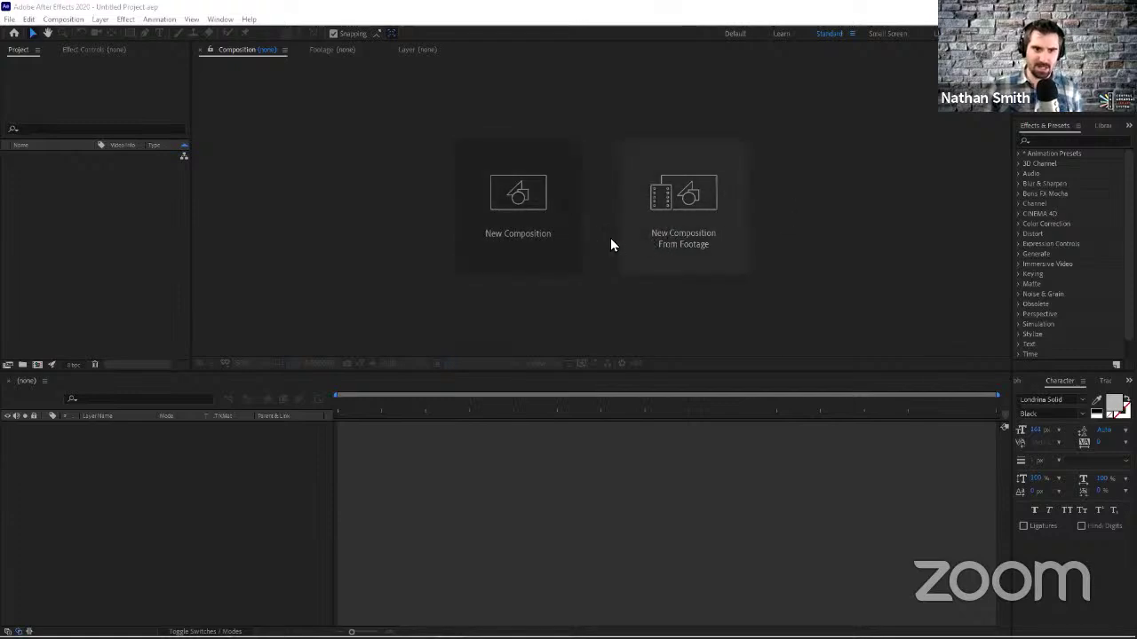
Create a new composition from the footage file trees.mp4 in the Backgrounds folder of AE Example Files on the Desktop
left_click(657, 216)
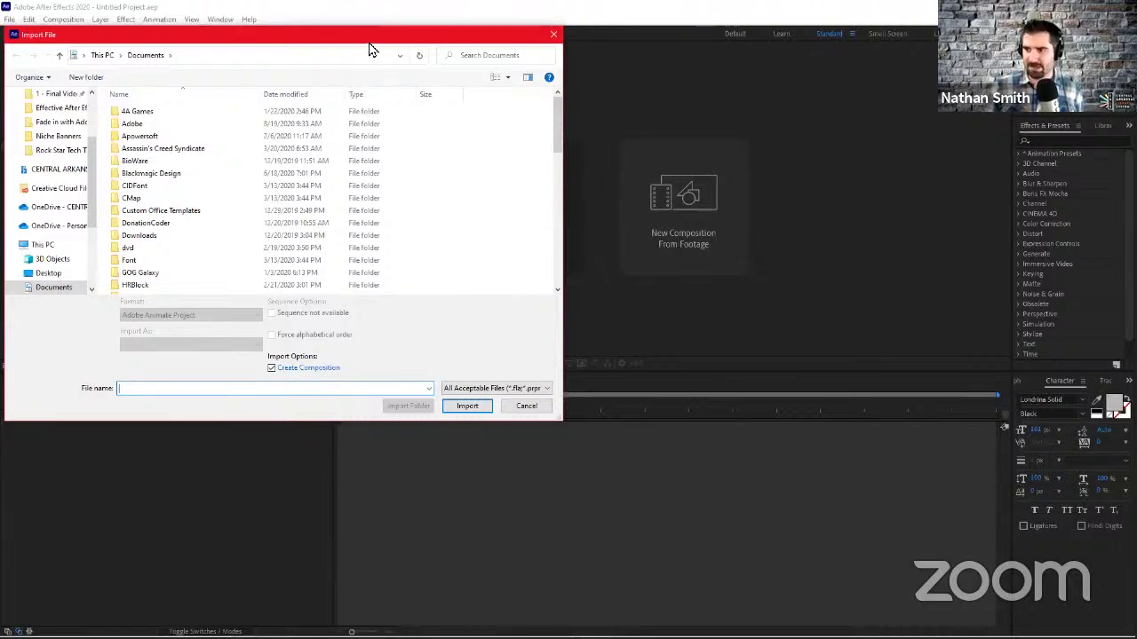
left_click_drag(371, 50, 523, 62)
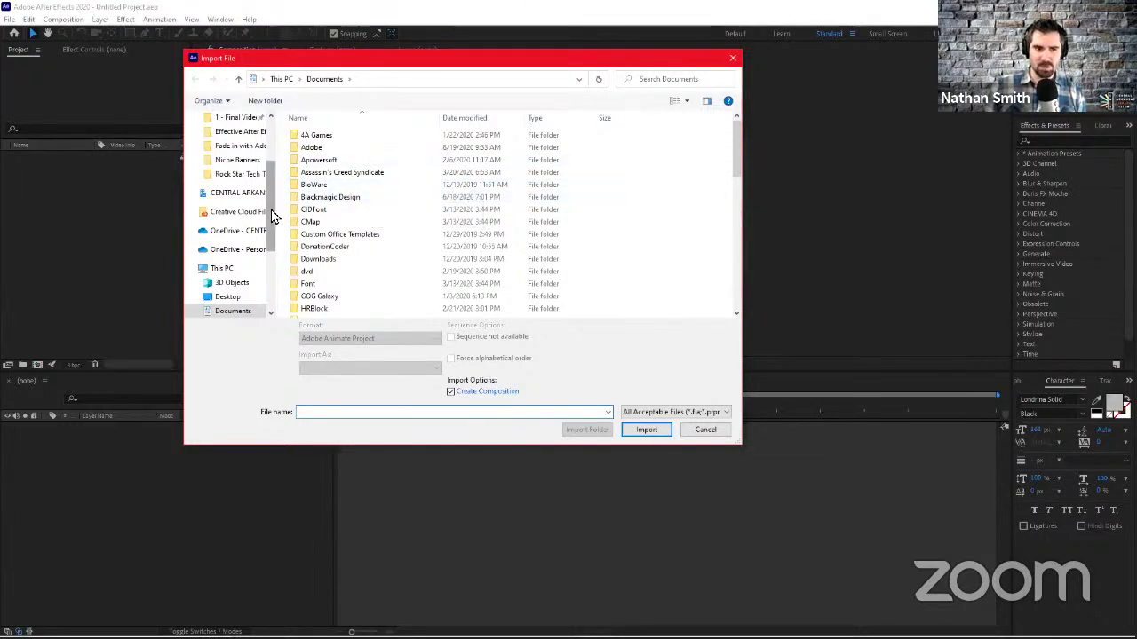
left_click_drag(273, 216, 279, 158)
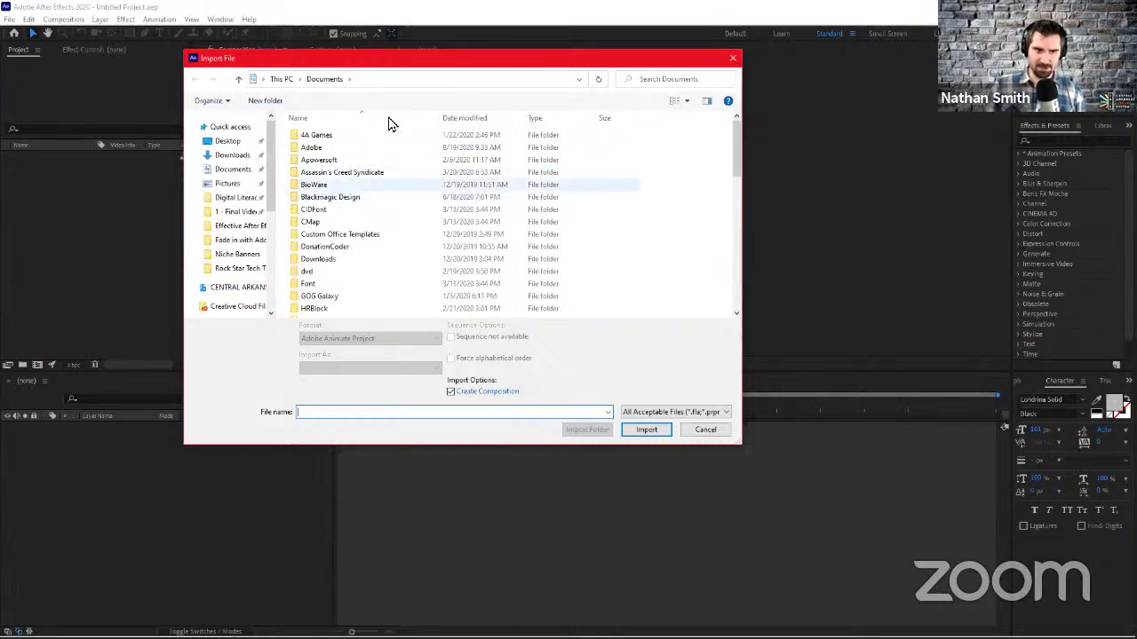
left_click_drag(433, 65, 541, 98)
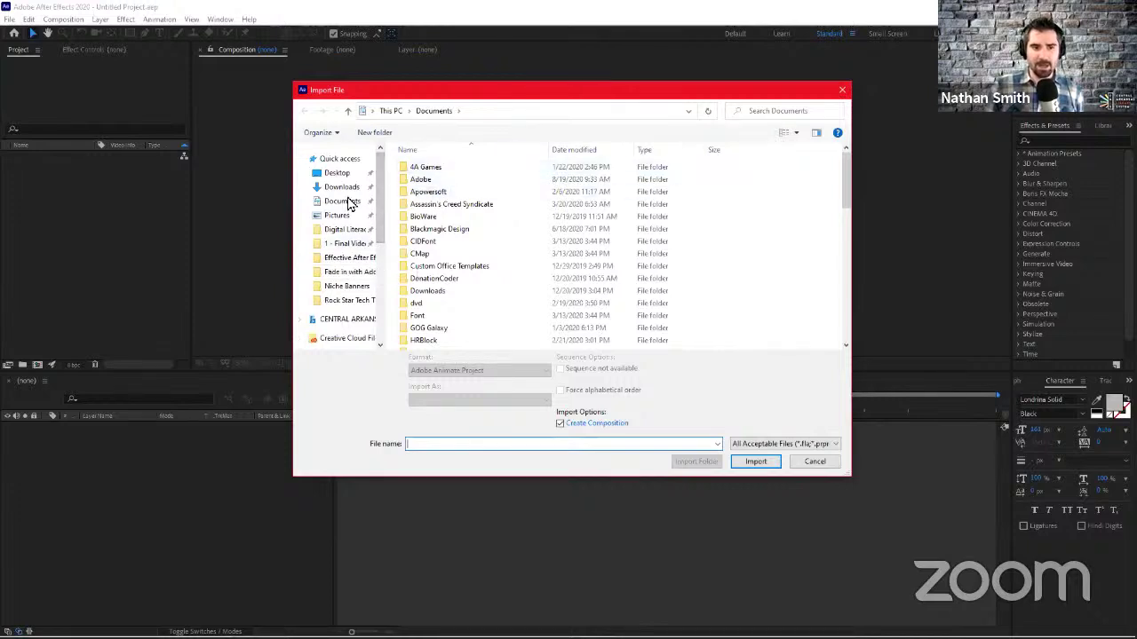
left_click(336, 174)
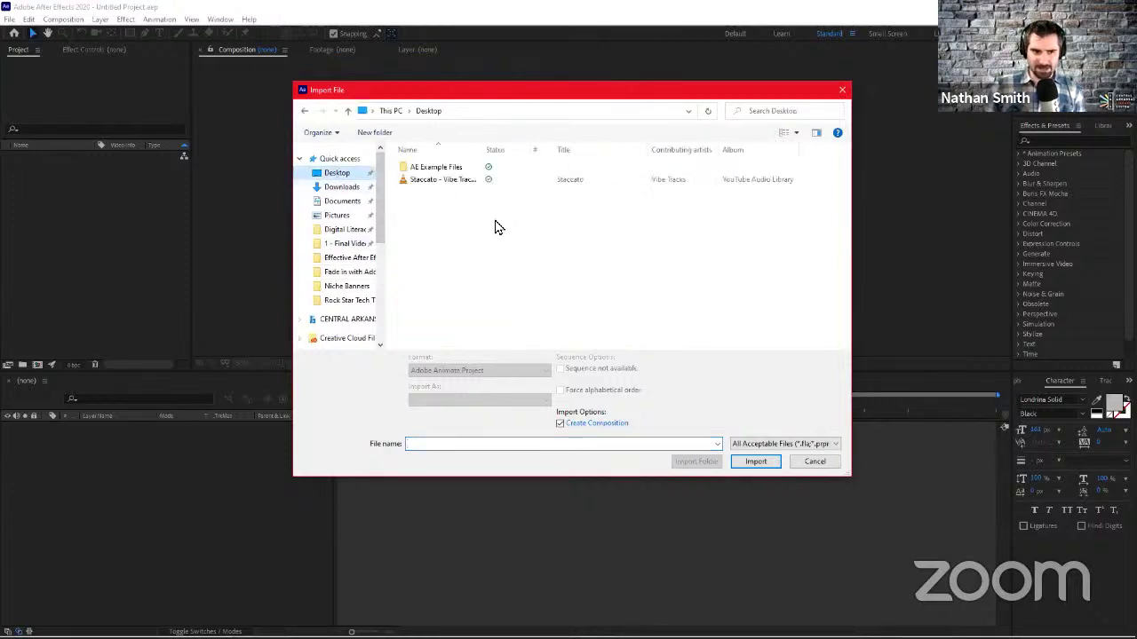
double_click(453, 171)
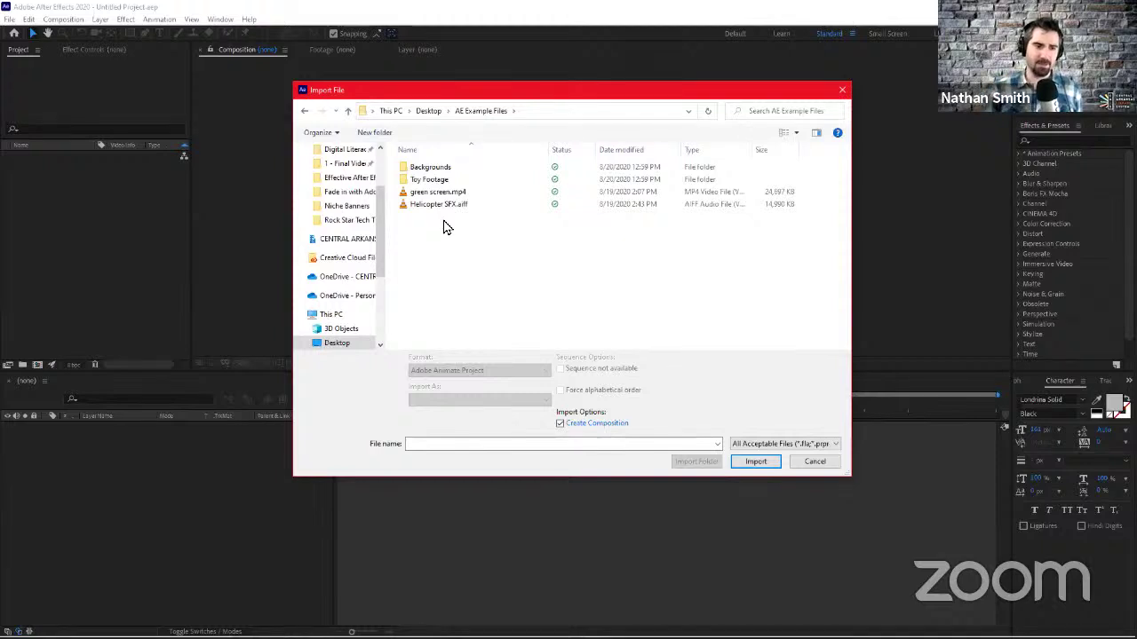
left_click(458, 170)
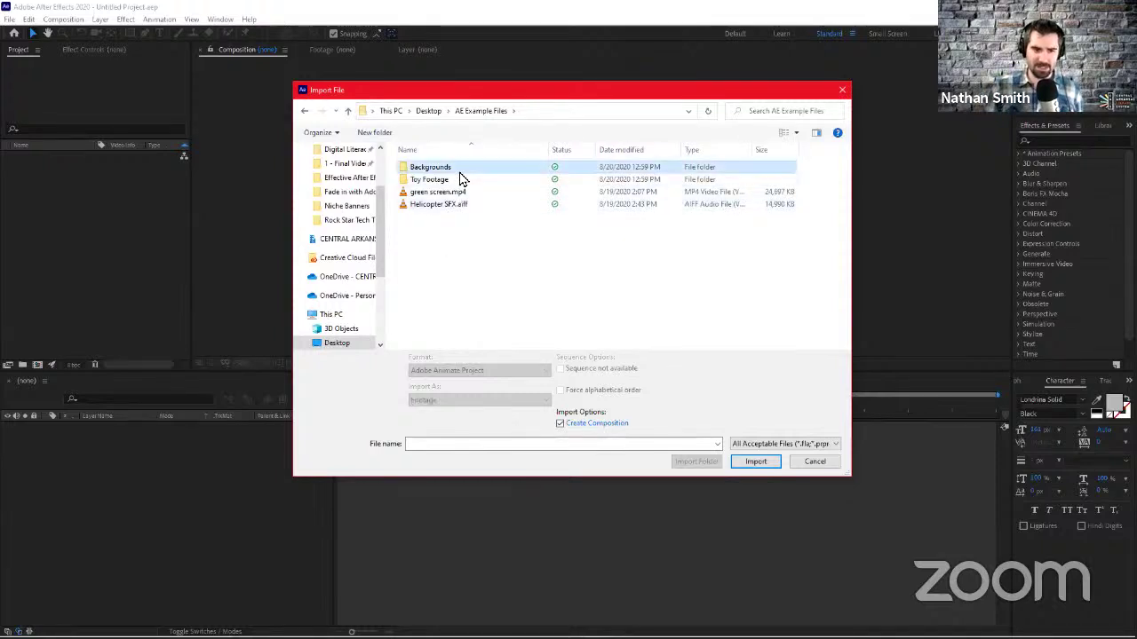
double_click(459, 171)
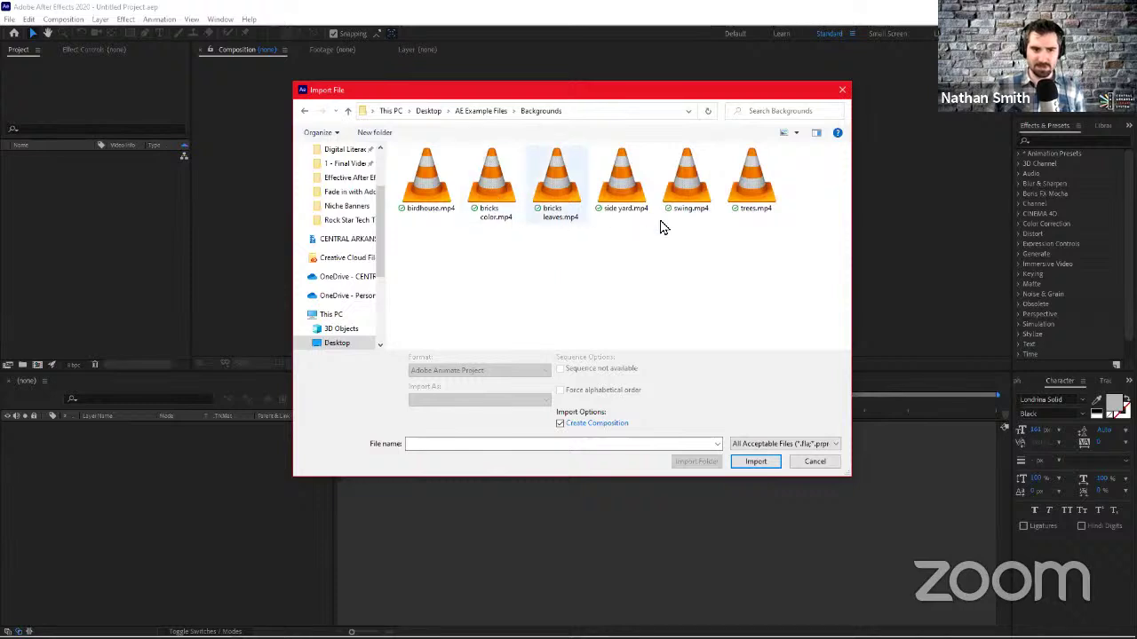
left_click(748, 206)
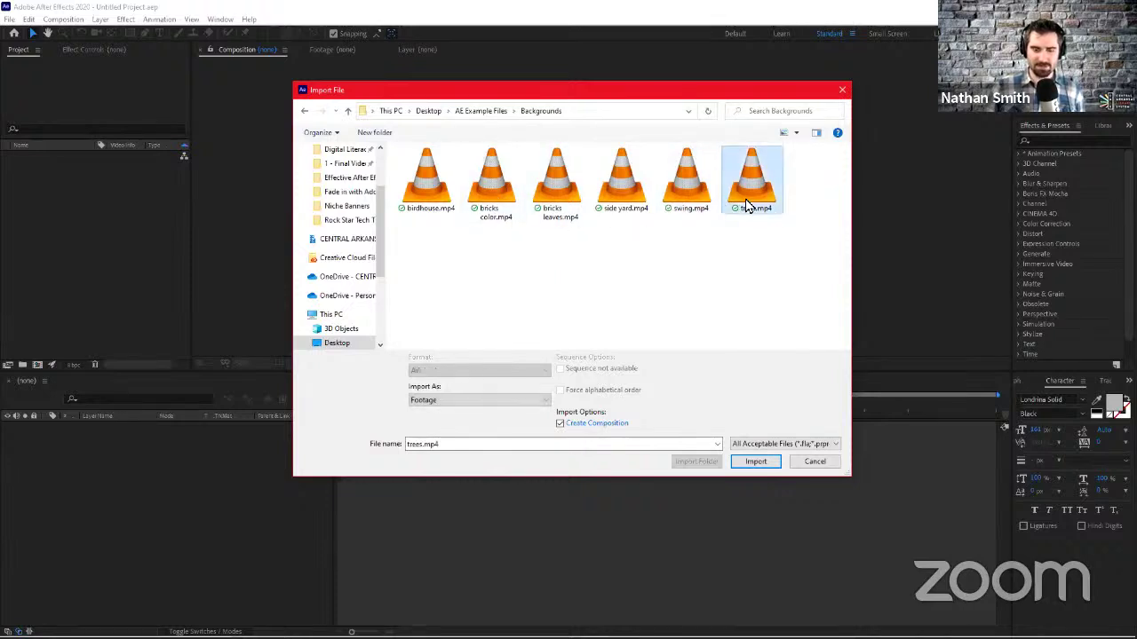
double_click(748, 206)
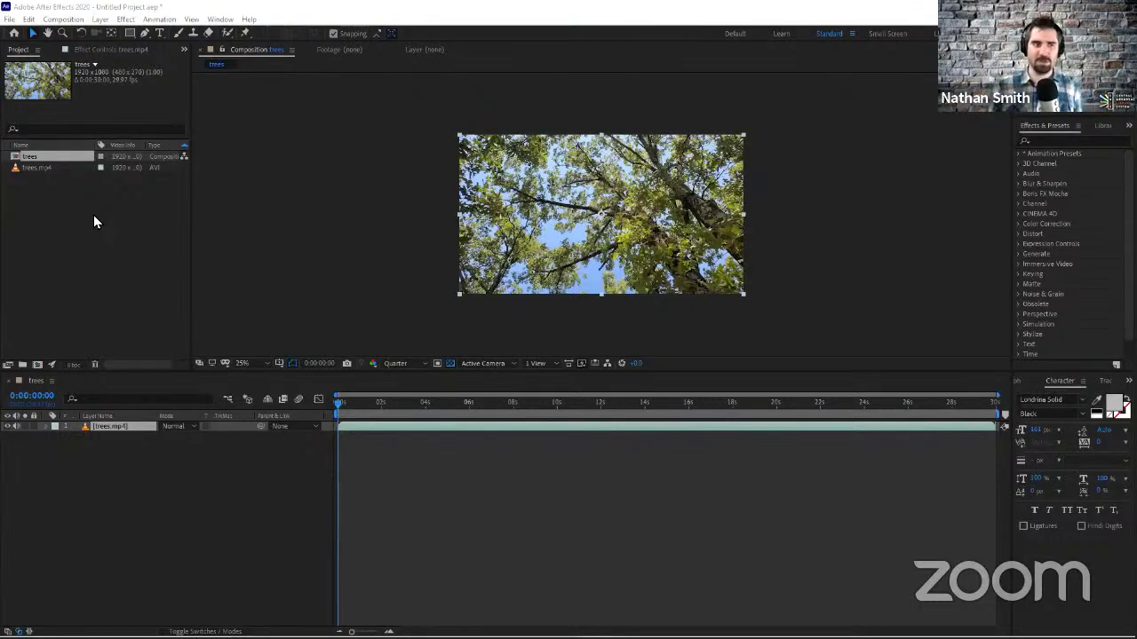
left_click(330, 5)
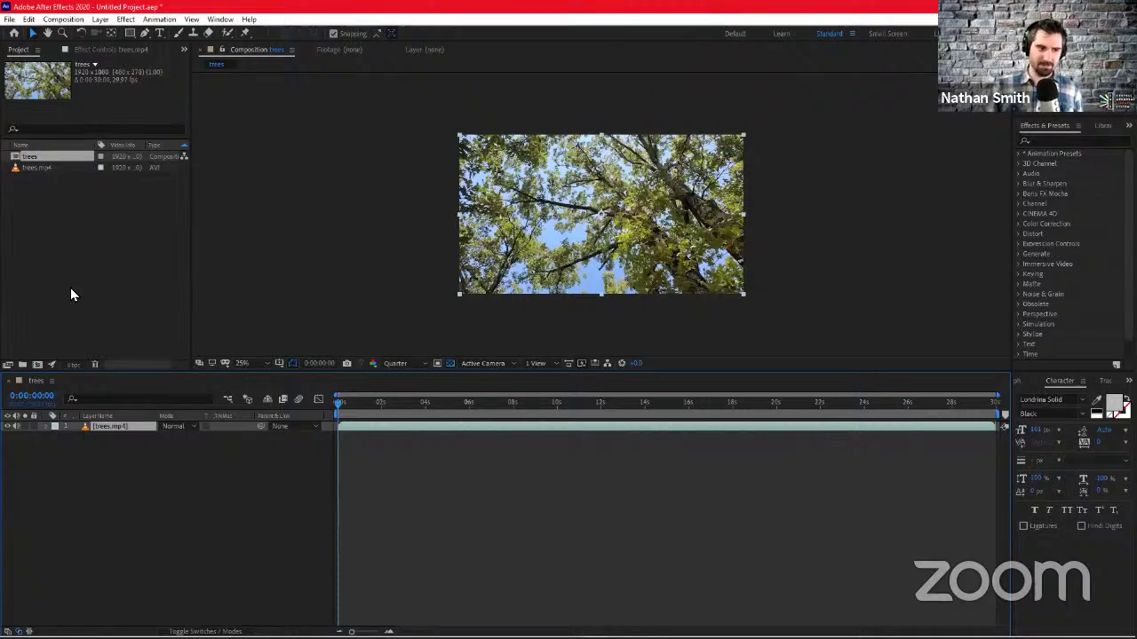
right_click(67, 243)
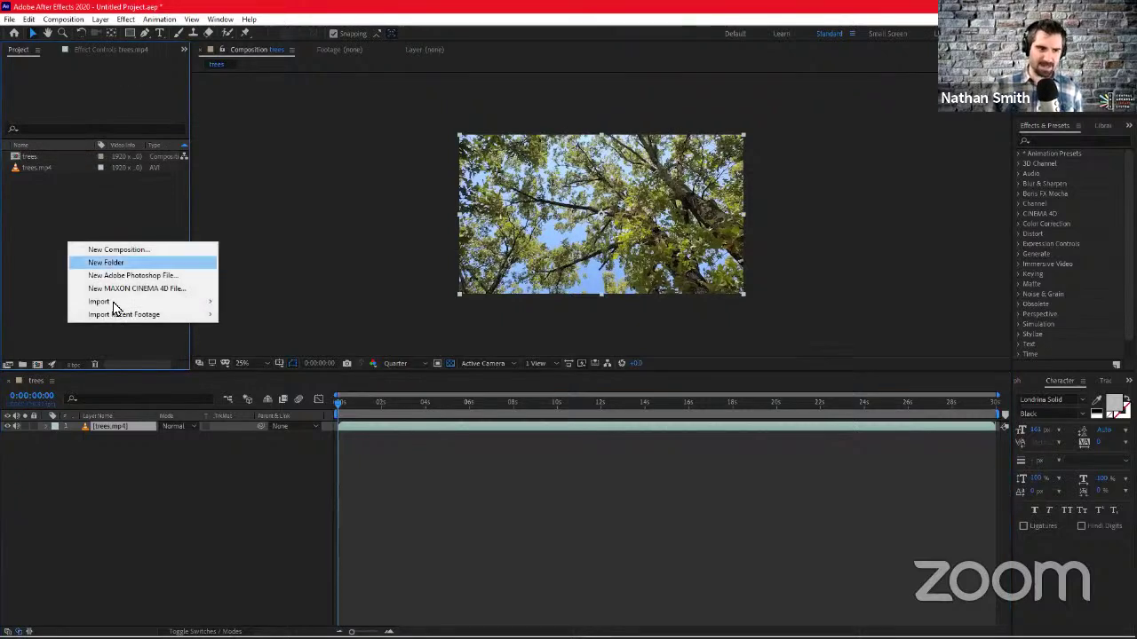
mouse_move(153, 303)
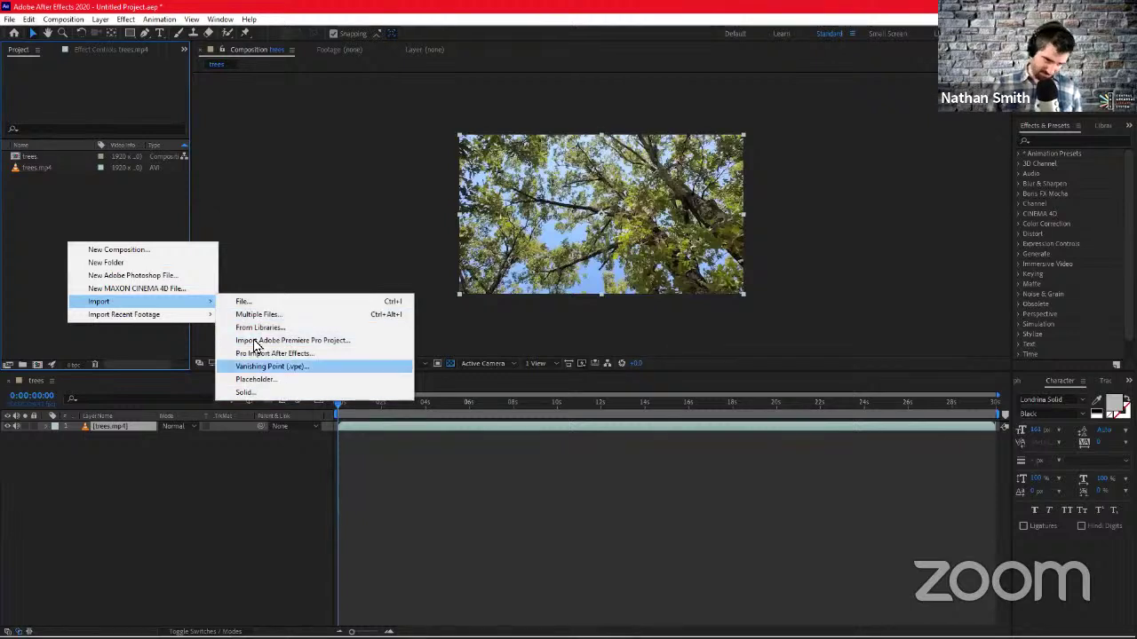
left_click(16, 309)
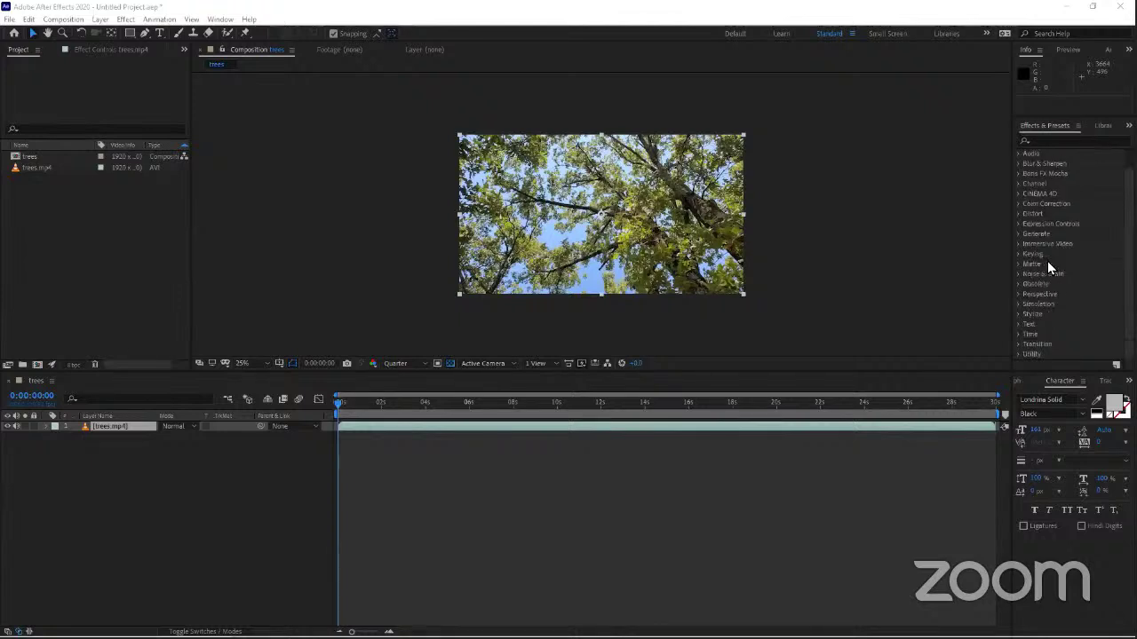
Browse the effect categories and the Paint settings, and bring up the Paragraph settings
scroll(1047, 261, "down", 1)
left_click(1019, 380)
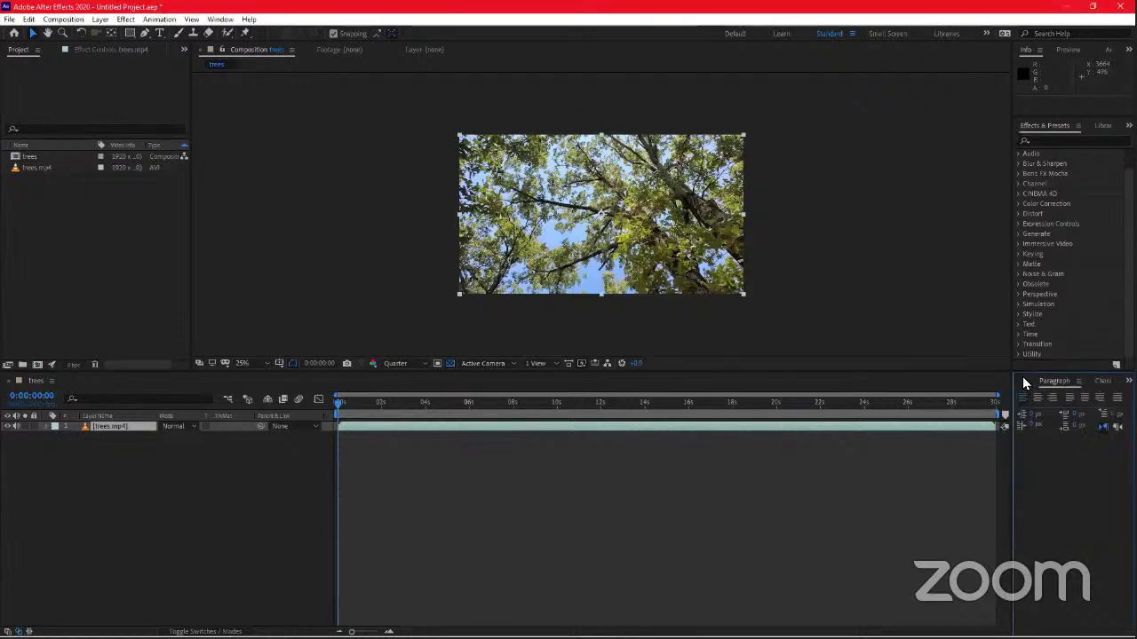
left_click(1023, 381)
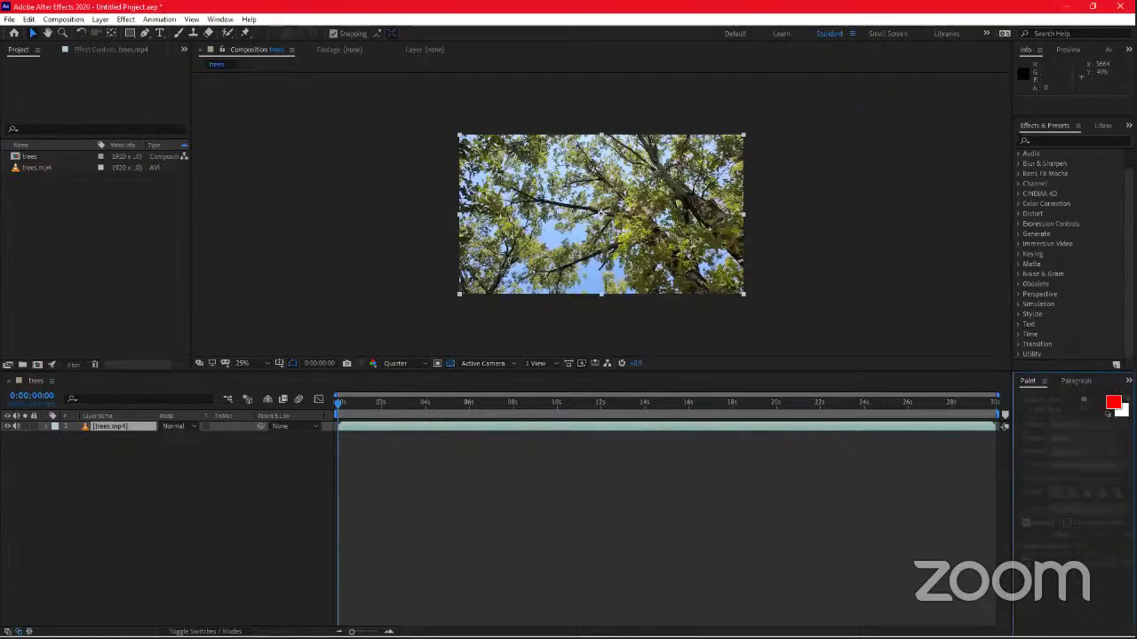
left_click(1129, 380)
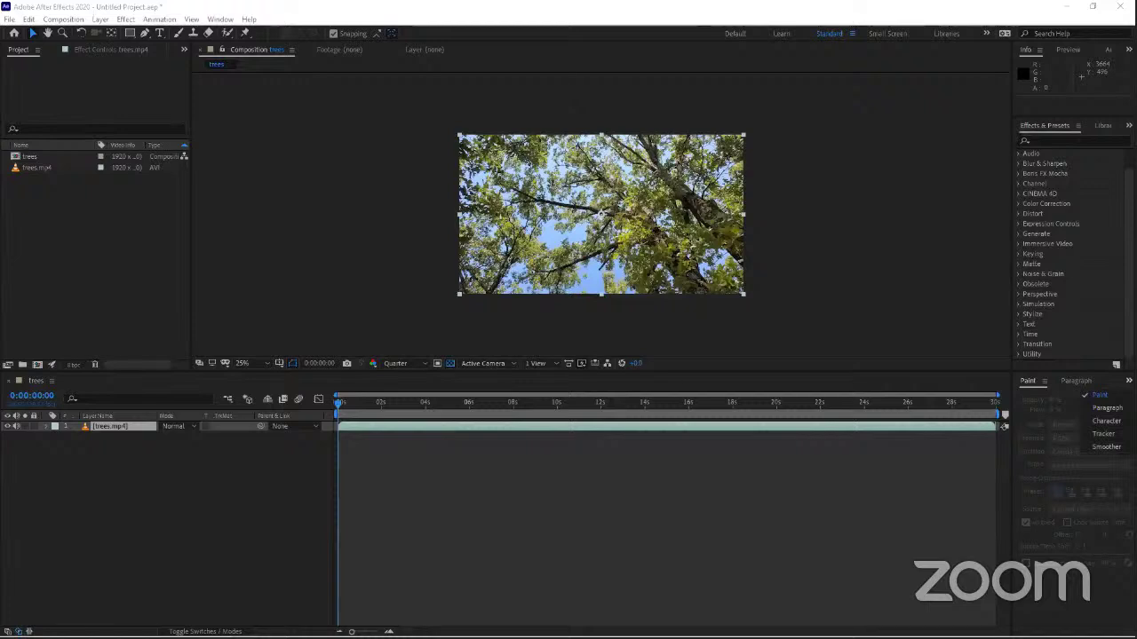
key("Escape")
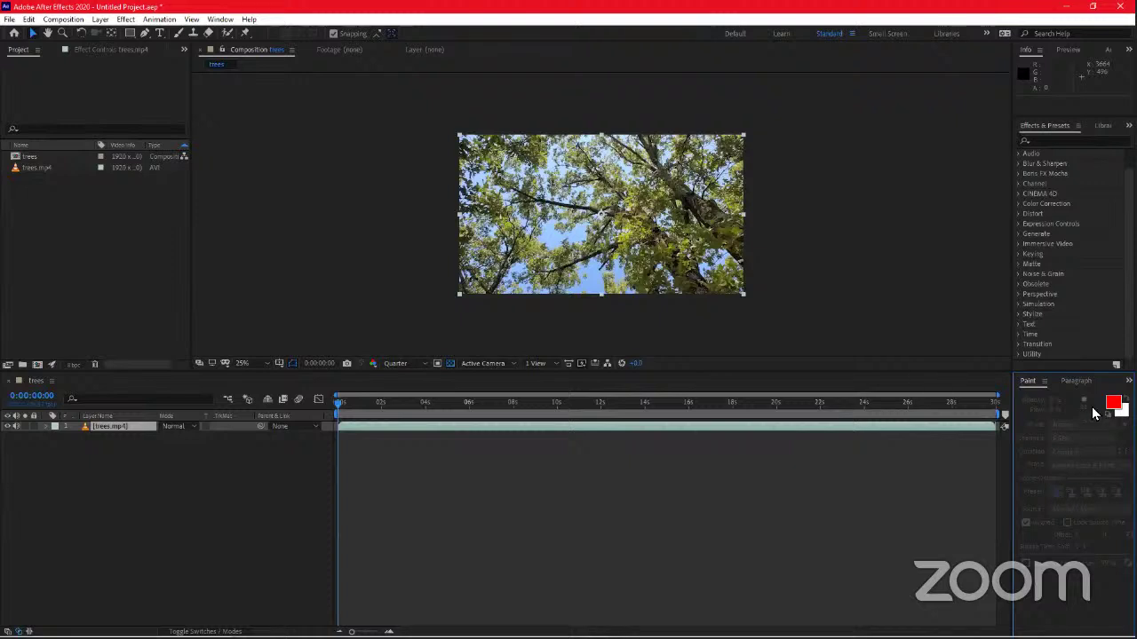
left_click(1088, 380)
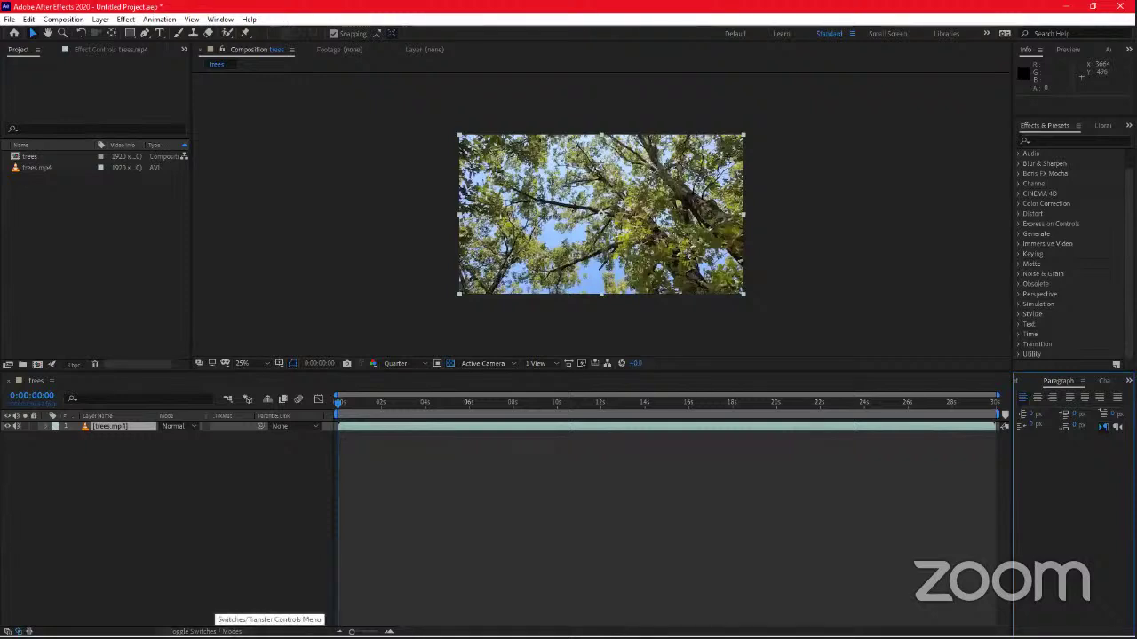
Show the layer switches in the timeline and play a short preview of the trees composition
left_click(205, 631)
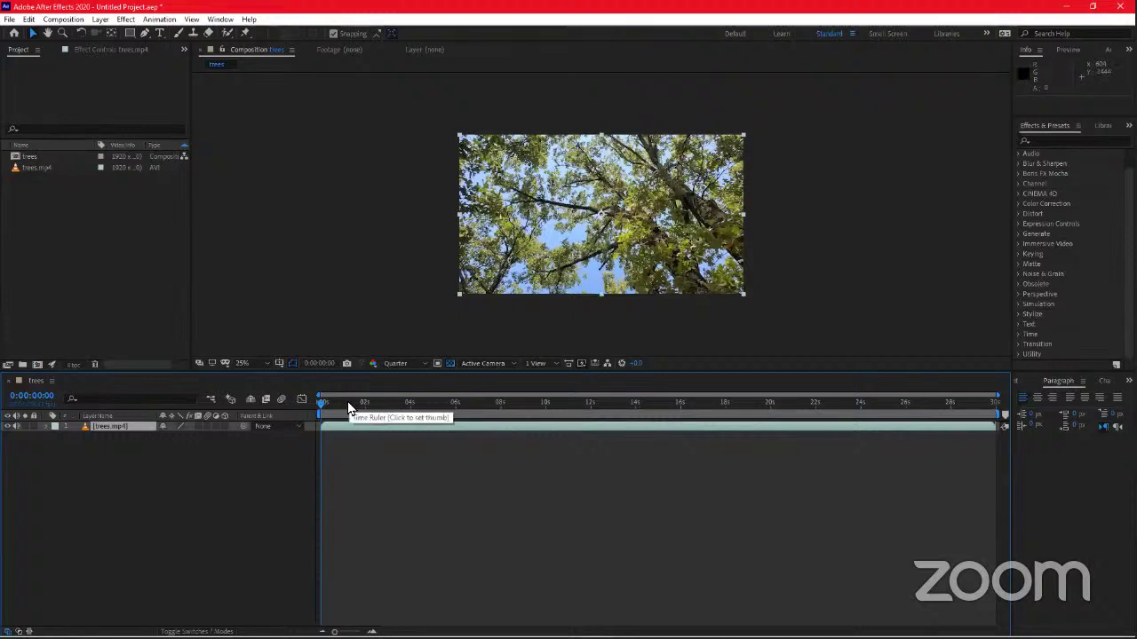
key("space")
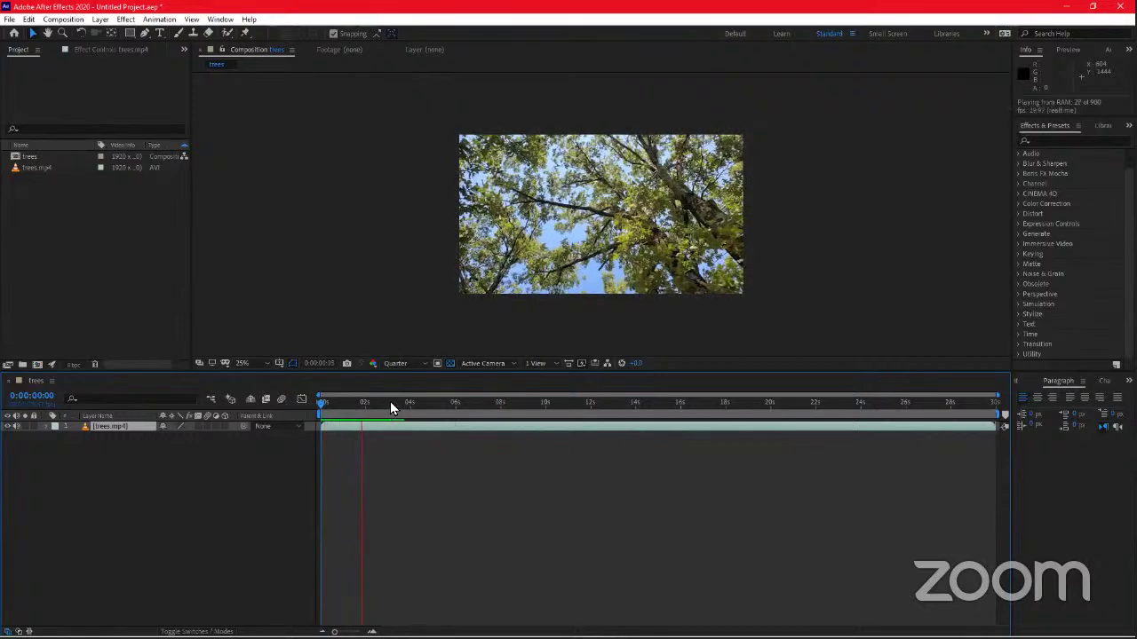
left_click(855, 194)
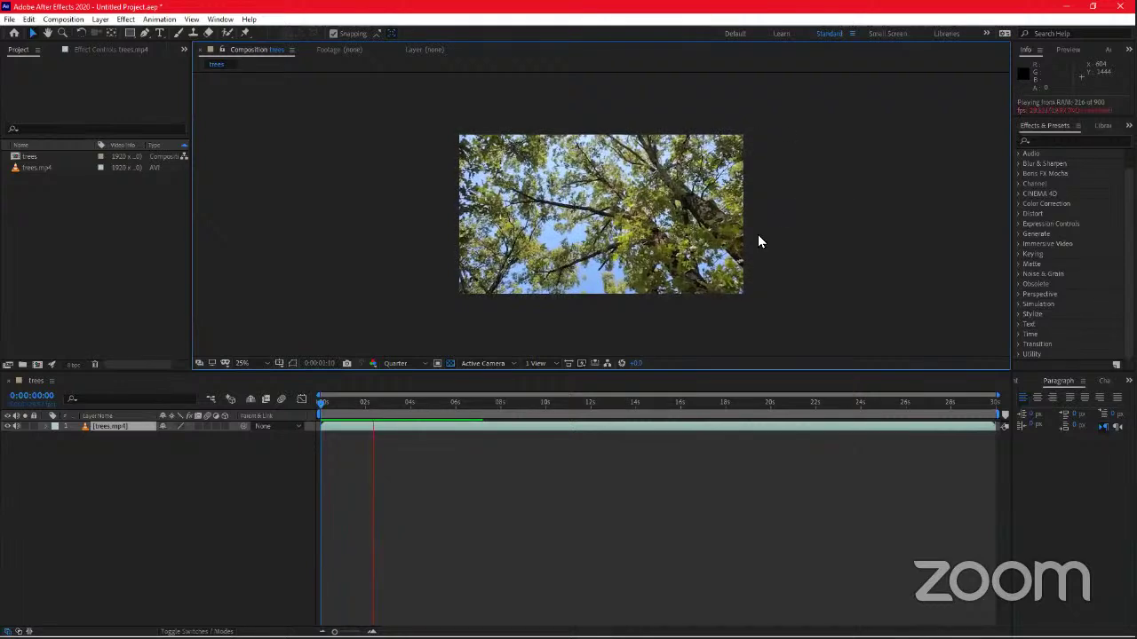
left_click(550, 387)
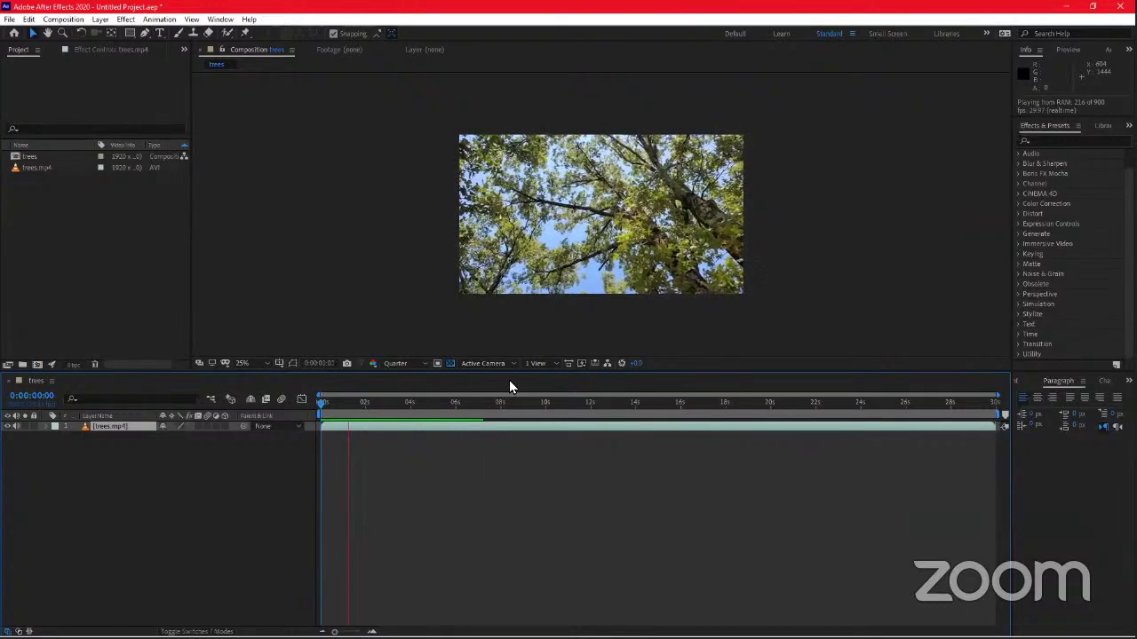
key("space")
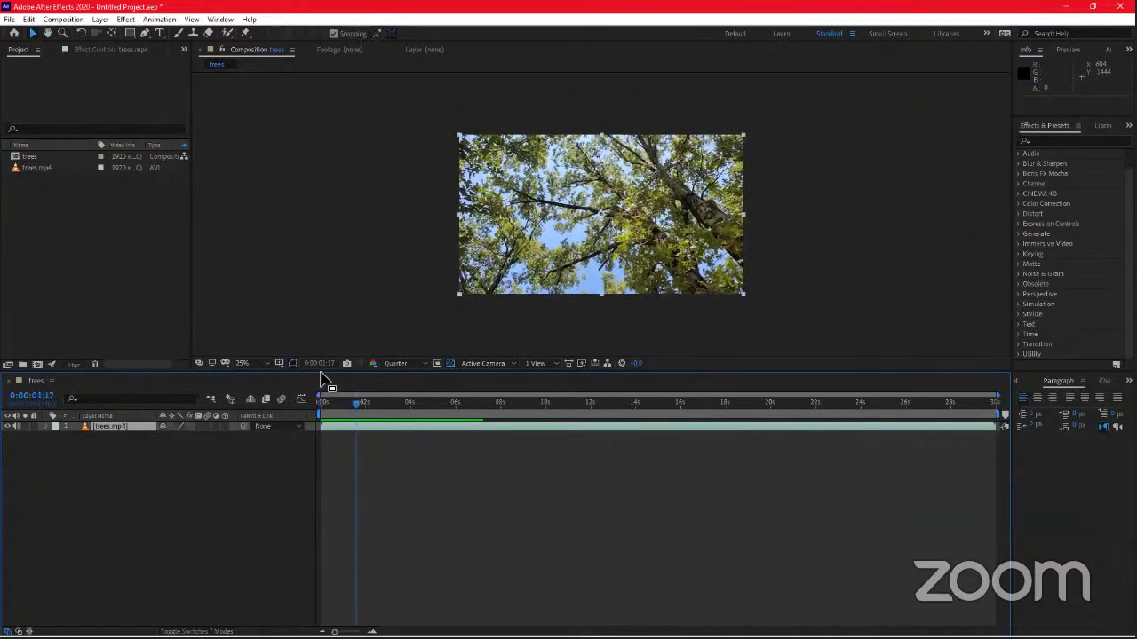
Preview the trees composition again with no layer selected, stop playback and return the current time to 0:00:00:00
left_click(934, 279)
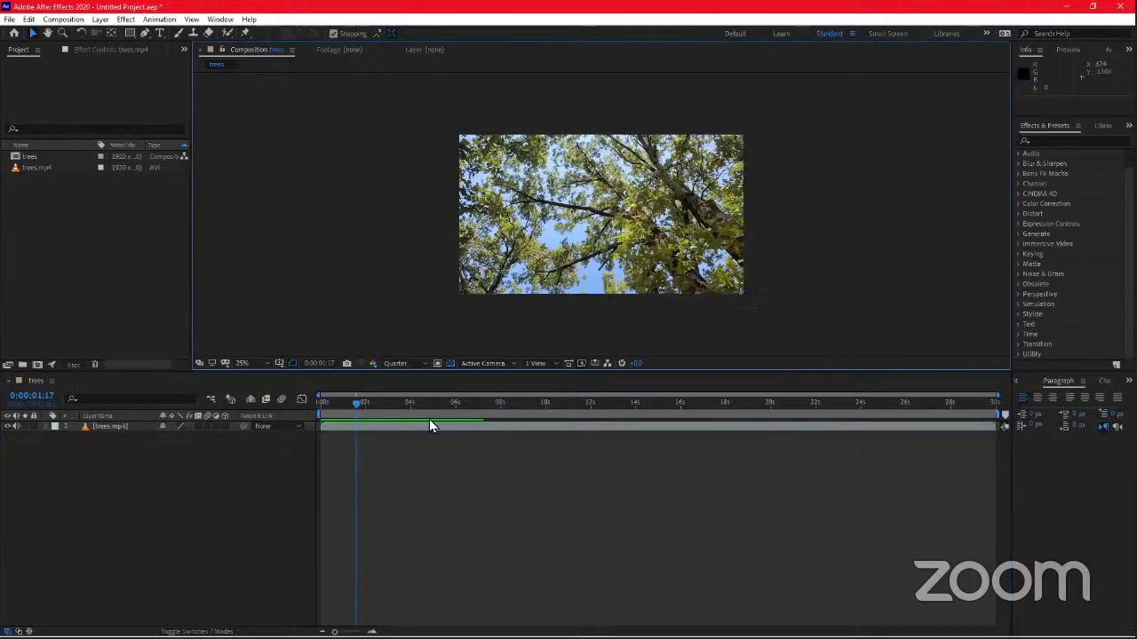
left_click(427, 380)
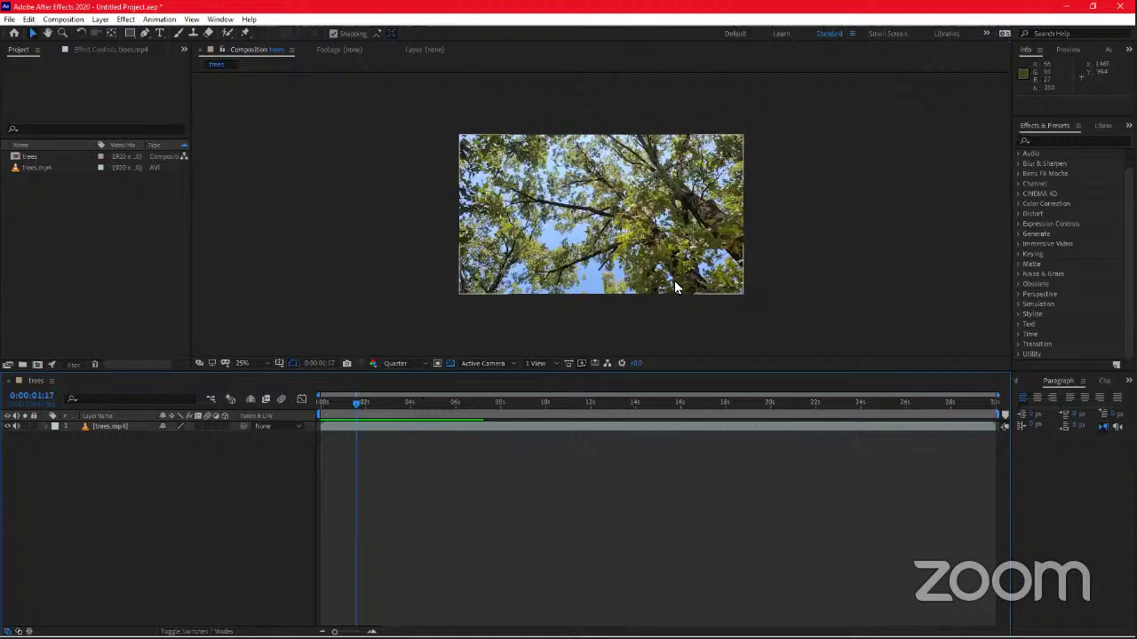
key("space")
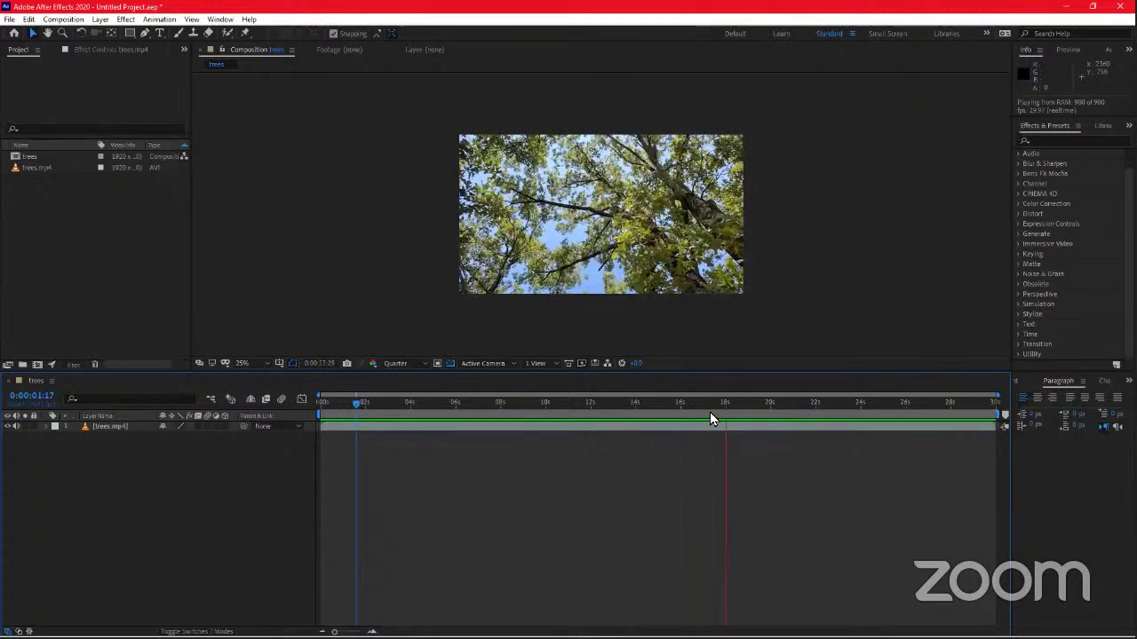
key("space")
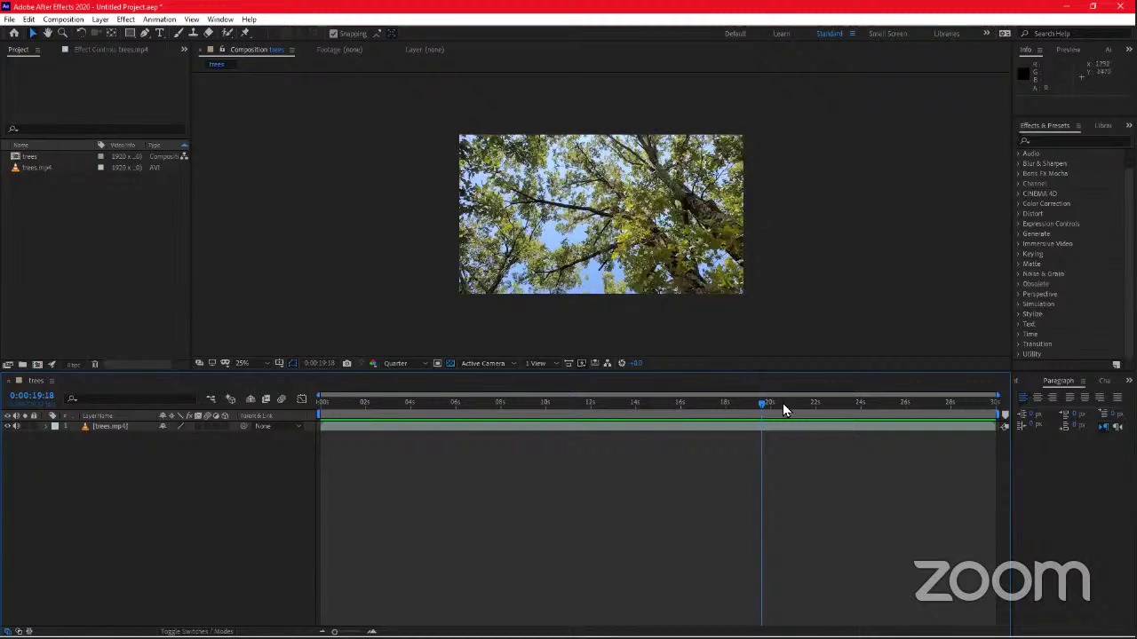
left_click_drag(768, 403, 308, 454)
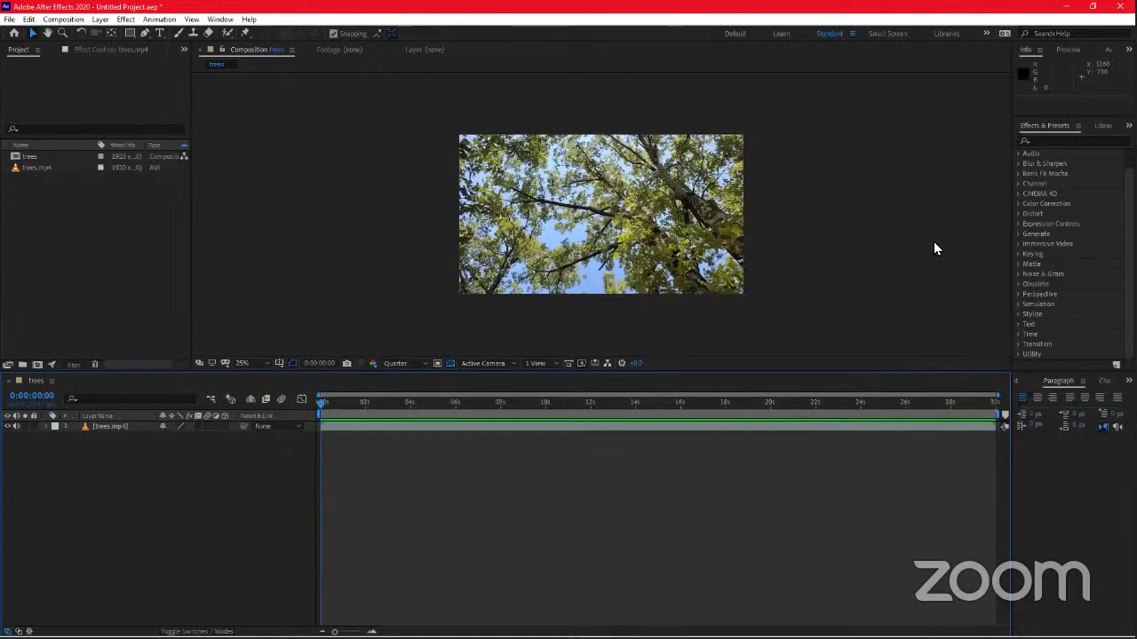
Draw a gray rectangle about 736 by 312 px in the middle of the trees composition as a new shape layer
left_click(129, 35)
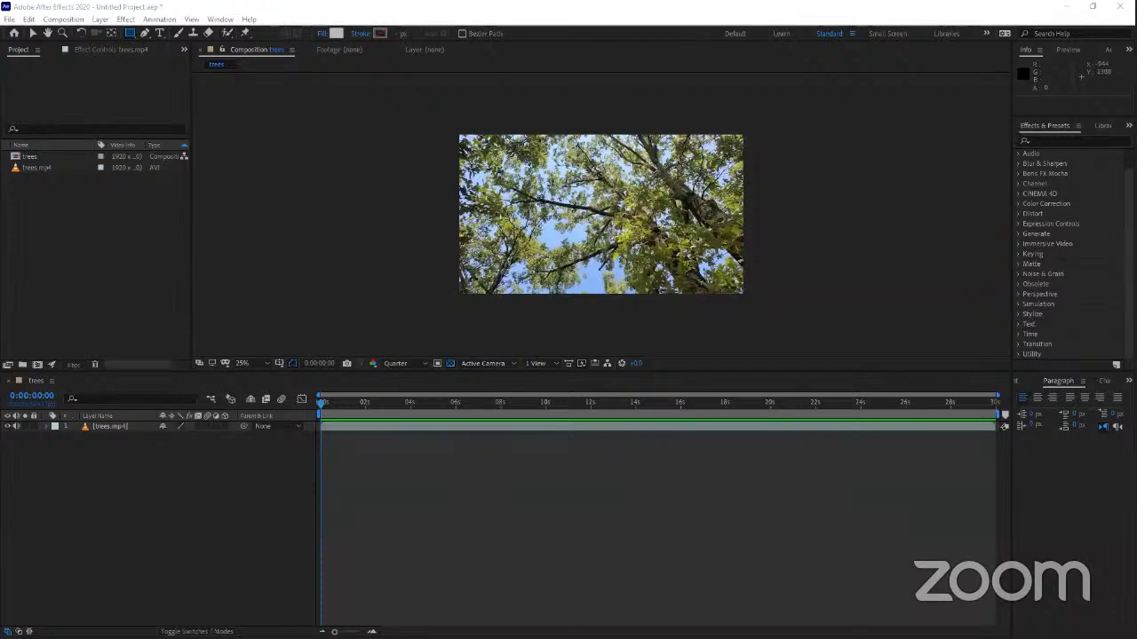
left_click(1065, 222)
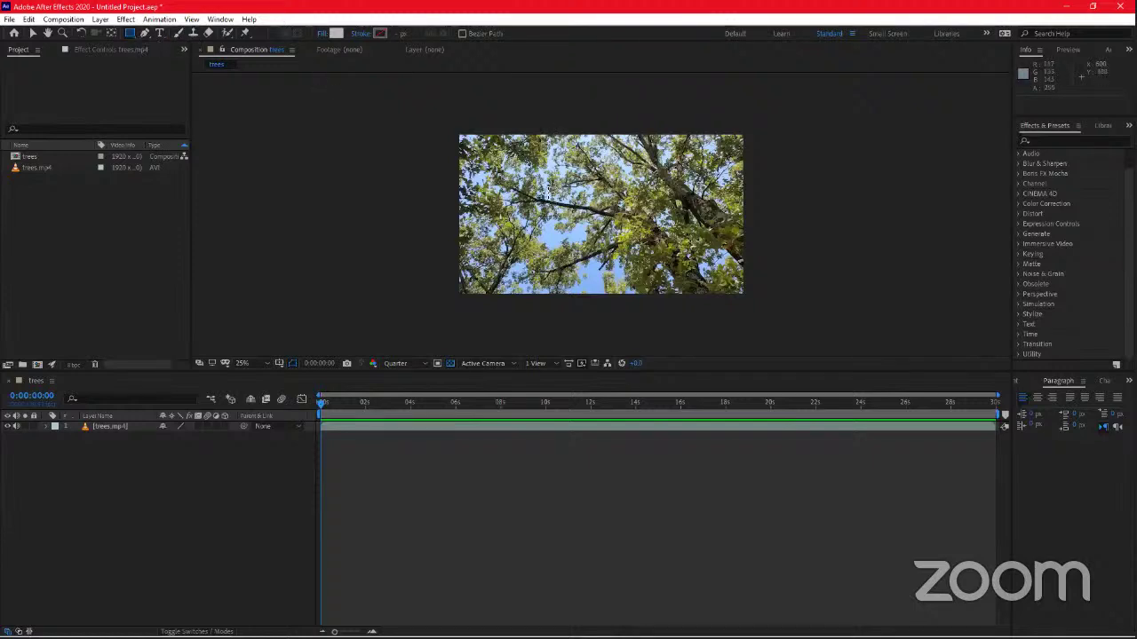
mouse_move(545, 193)
left_mouse_down()
mouse_move(569, 220)
mouse_move(664, 250)
mouse_move(659, 238)
left_mouse_up()
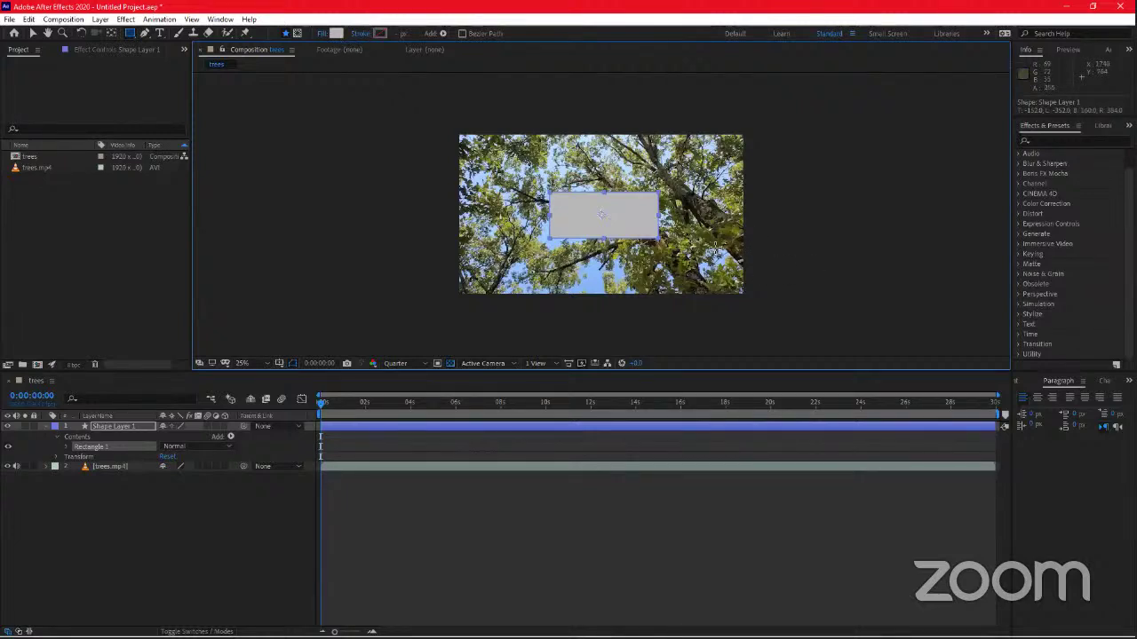
Examine the rectangle's fill color settings and leave them without applying a change
left_click(337, 36)
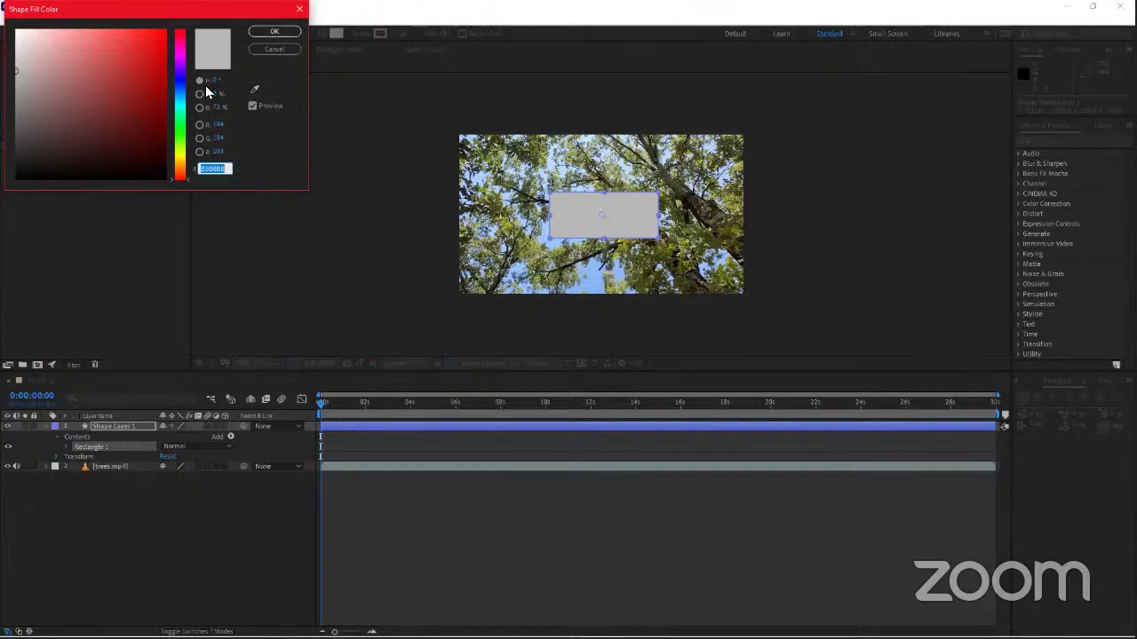
left_click(274, 50)
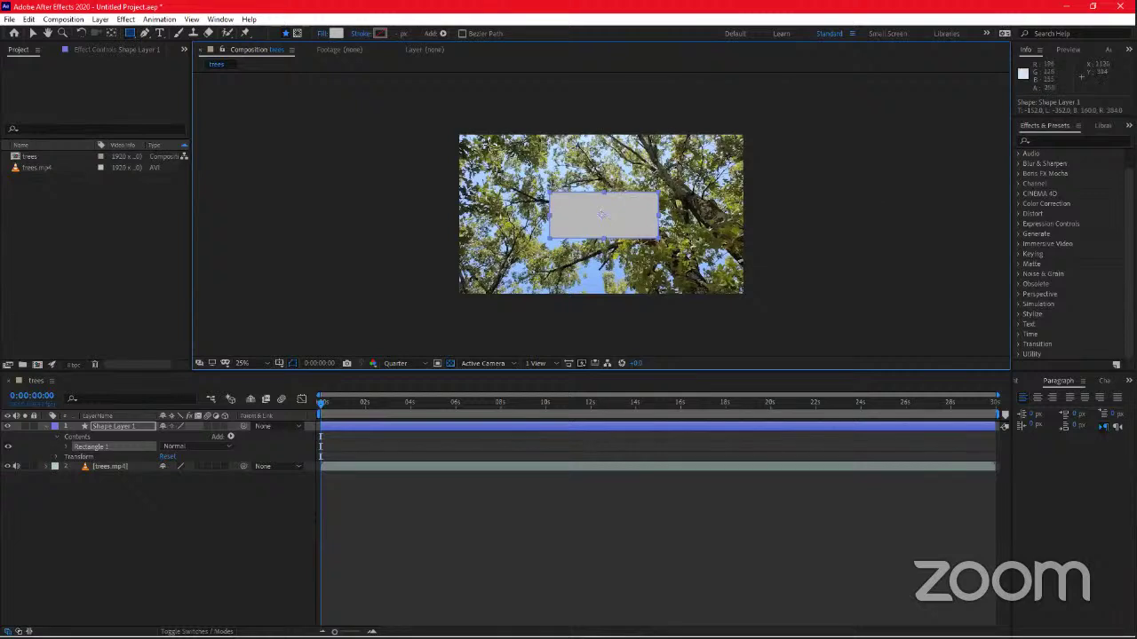
left_click(28, 18)
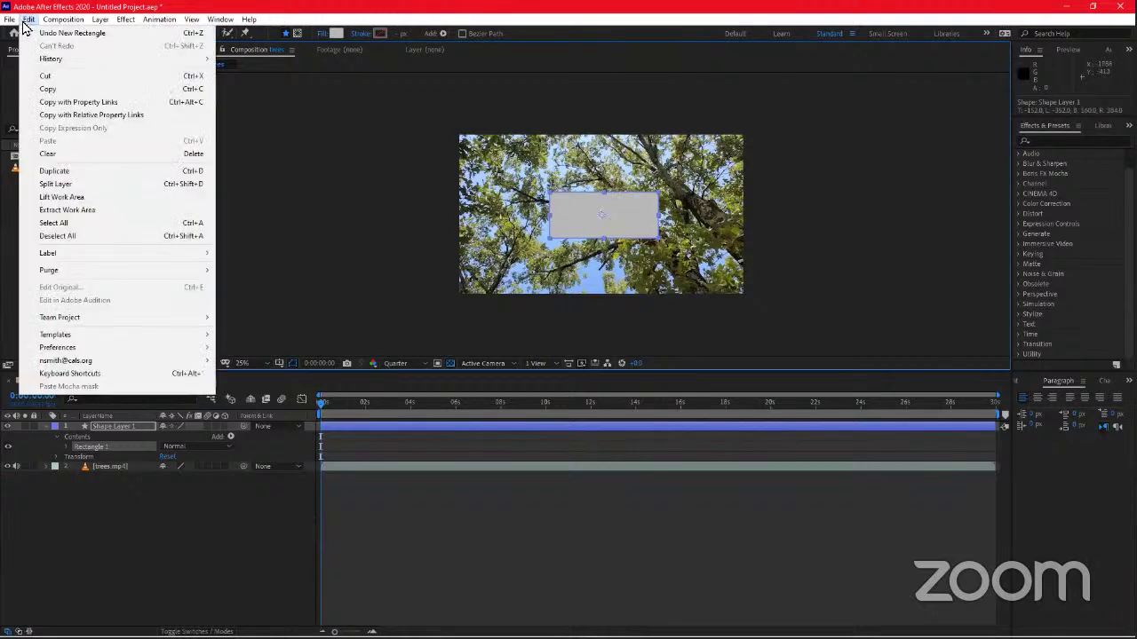
left_click(70, 5)
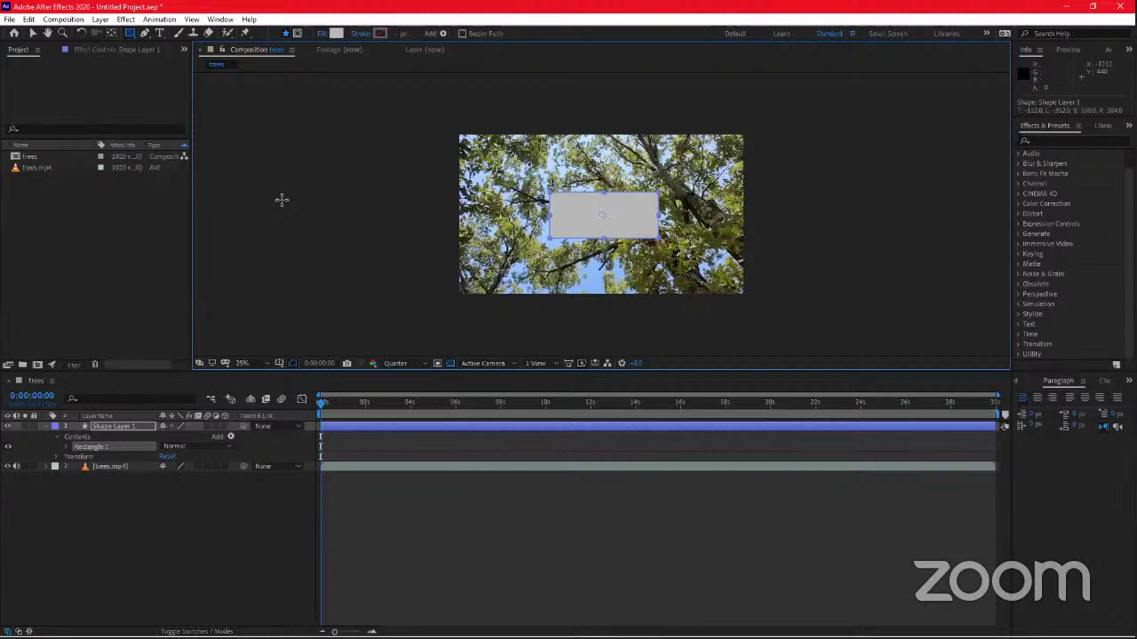
Examine the trees.mp4 layer and the rectangle's shape layer by selecting each one in turn in the timeline
left_click(105, 469)
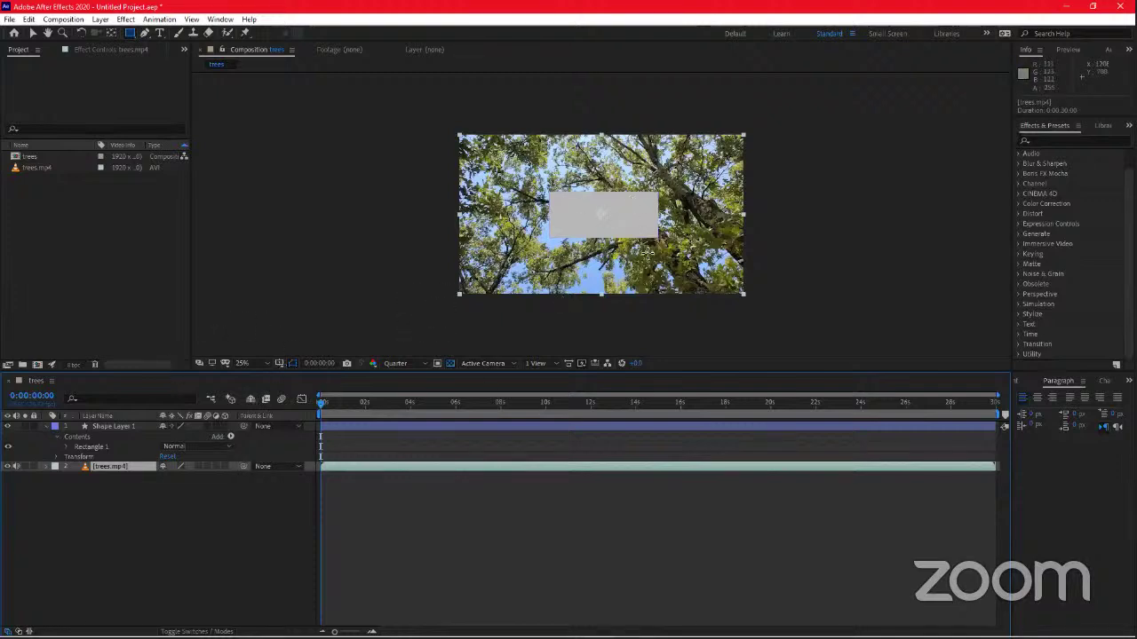
left_click(192, 512)
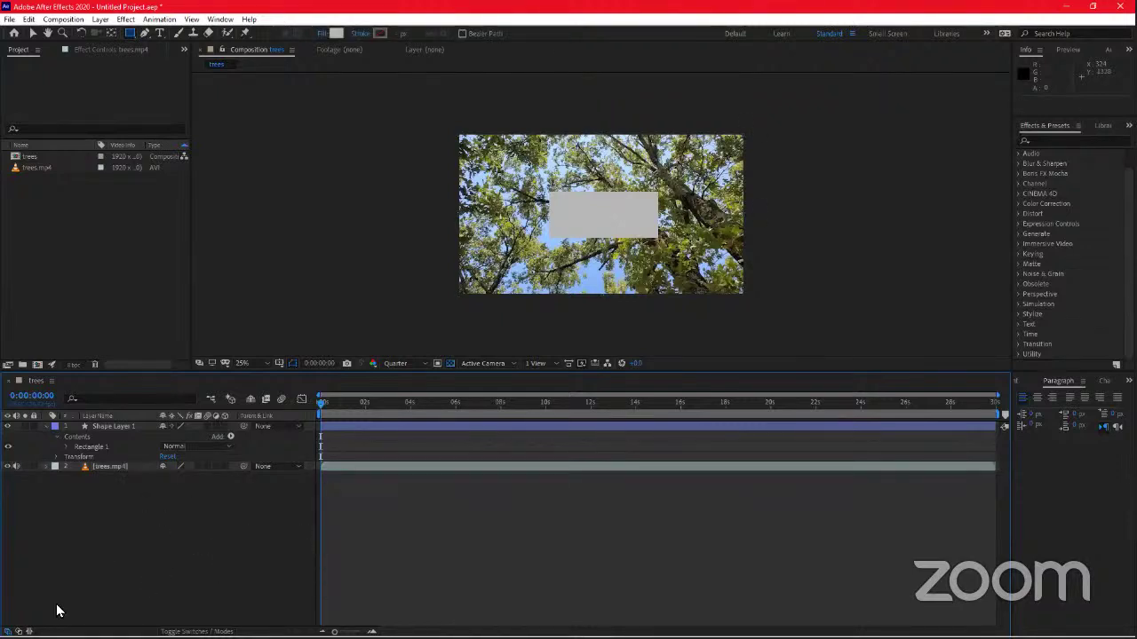
left_click(127, 470)
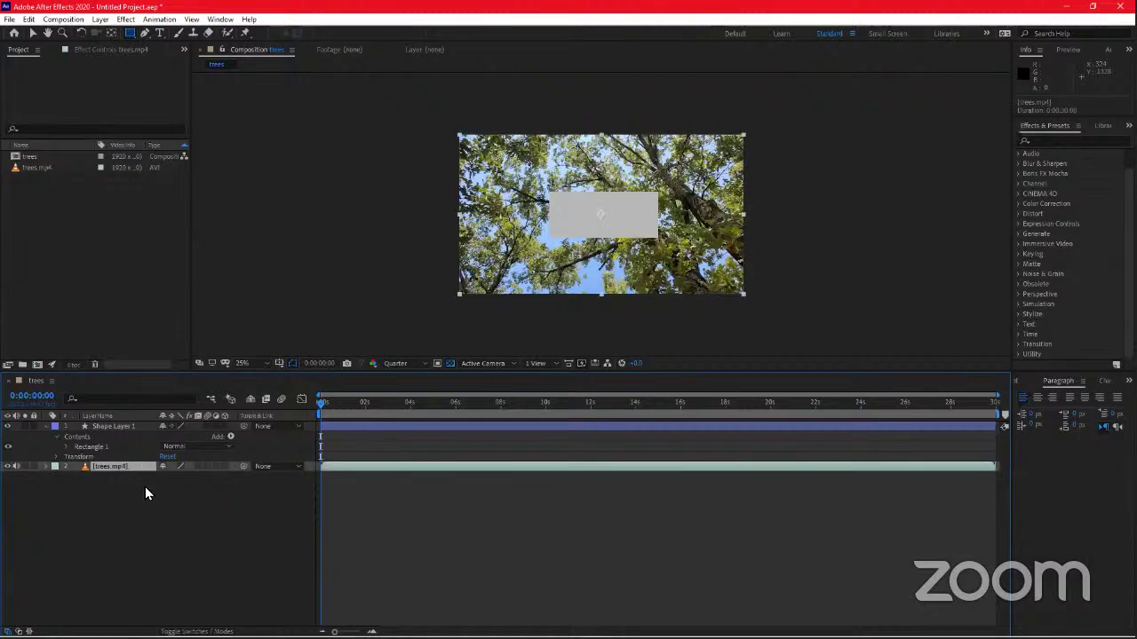
left_click(121, 540)
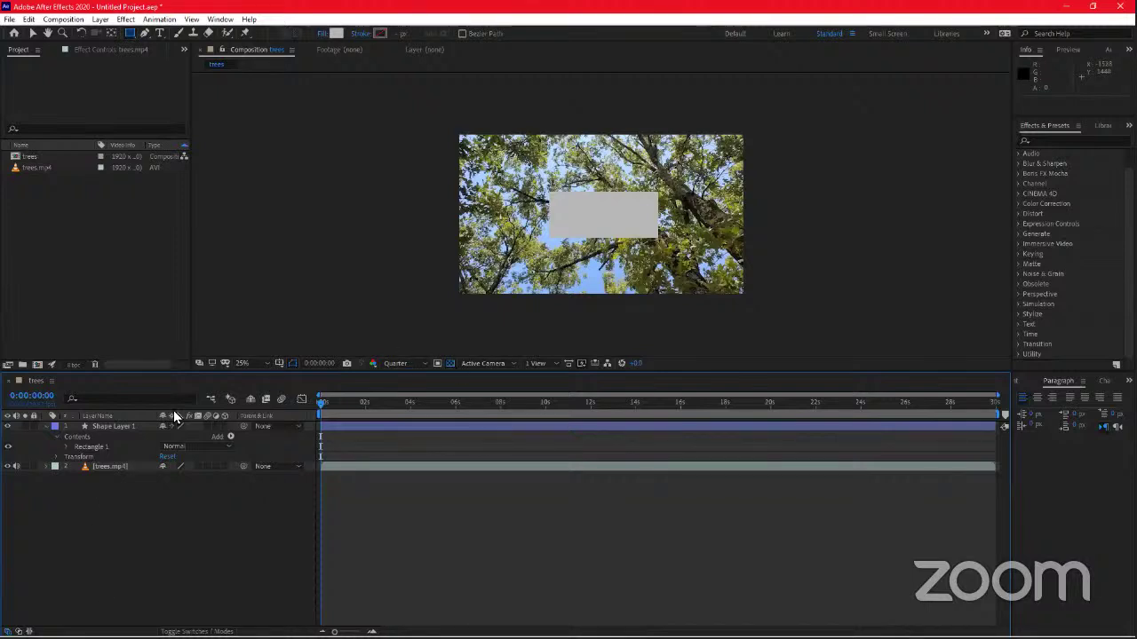
left_click(119, 427)
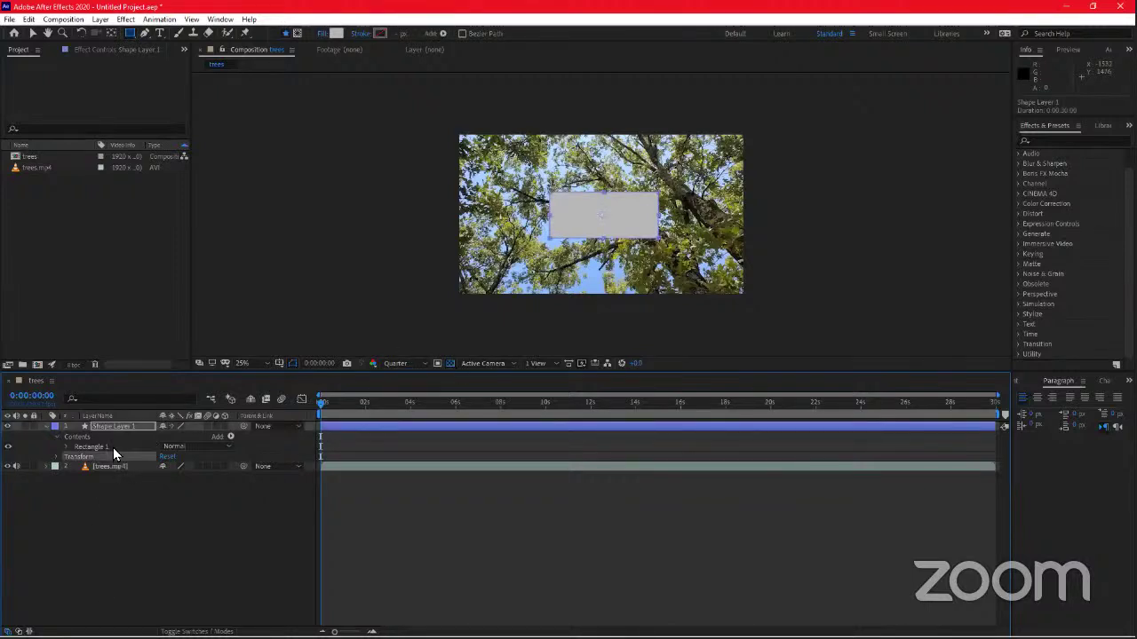
left_click(116, 428)
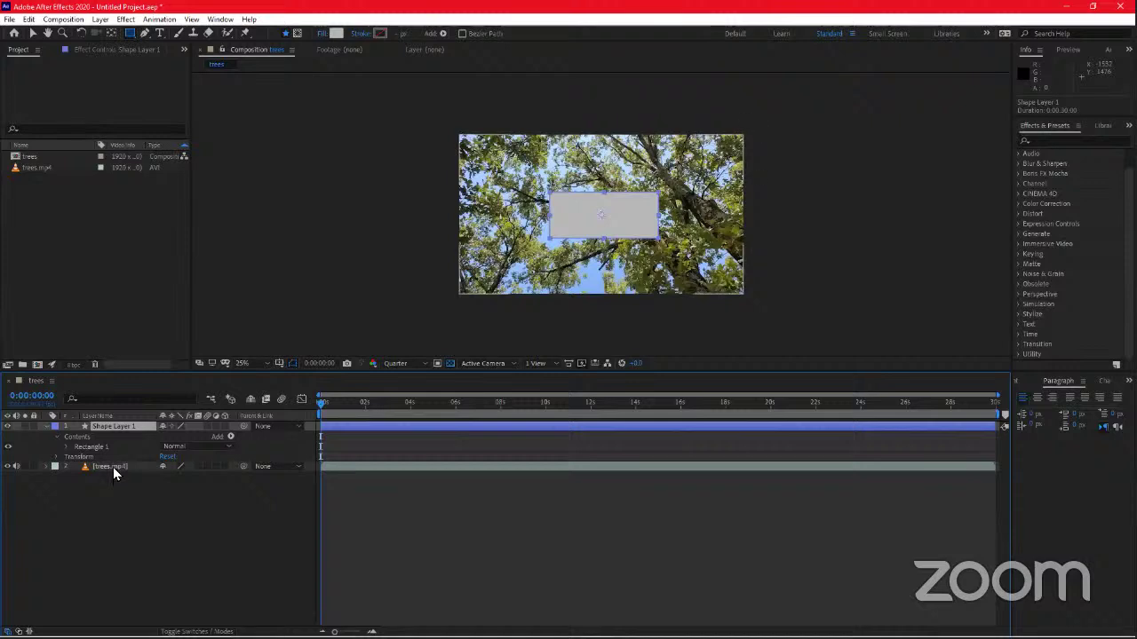
left_click(113, 468)
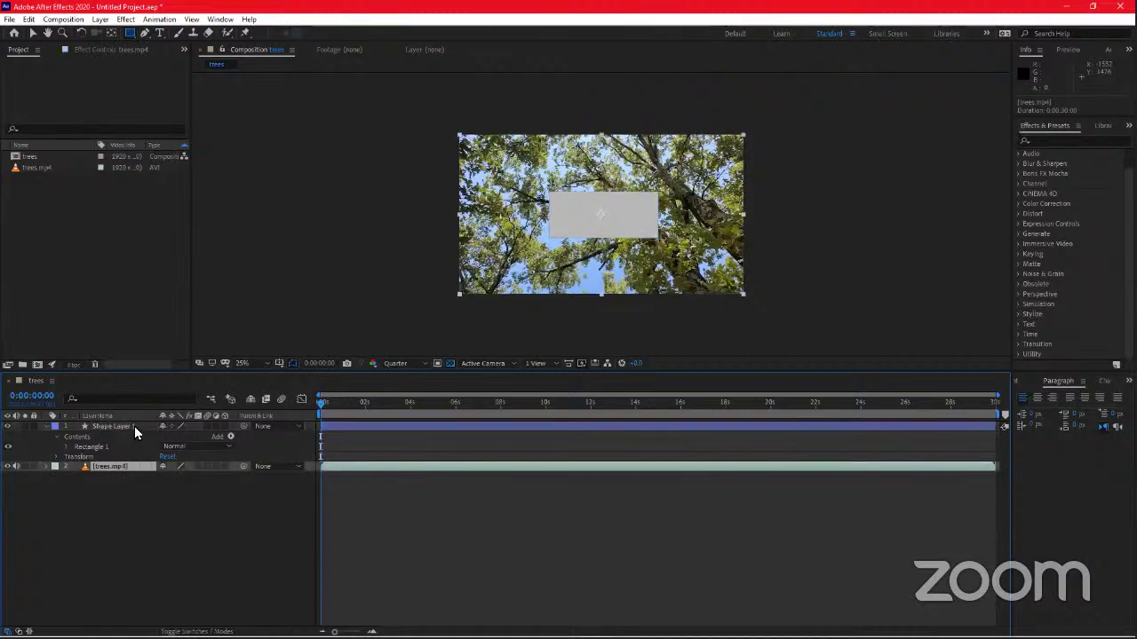
Preview the composition with Shape Layer 1 selected, stop playback and return the current time to 0:00:00:00
left_click(134, 426)
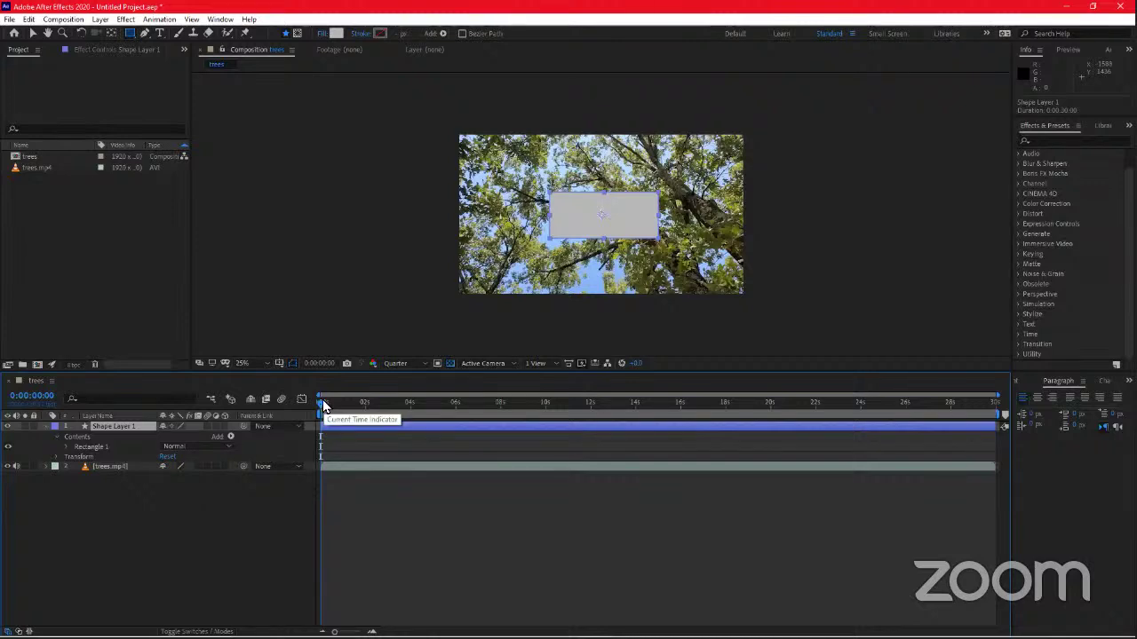
key("space")
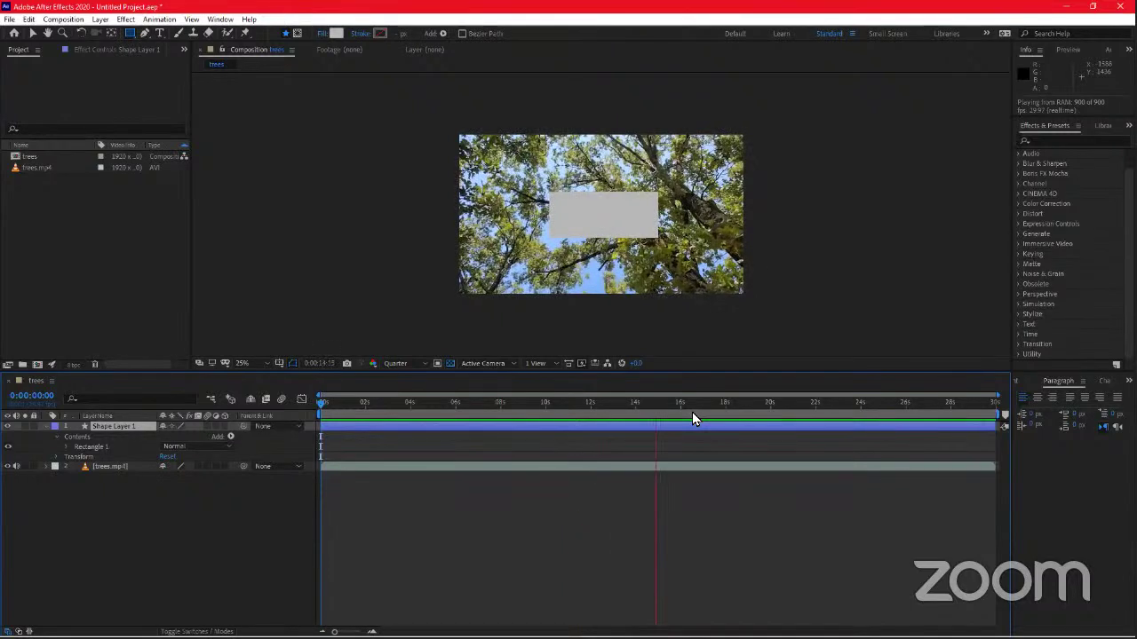
key("space")
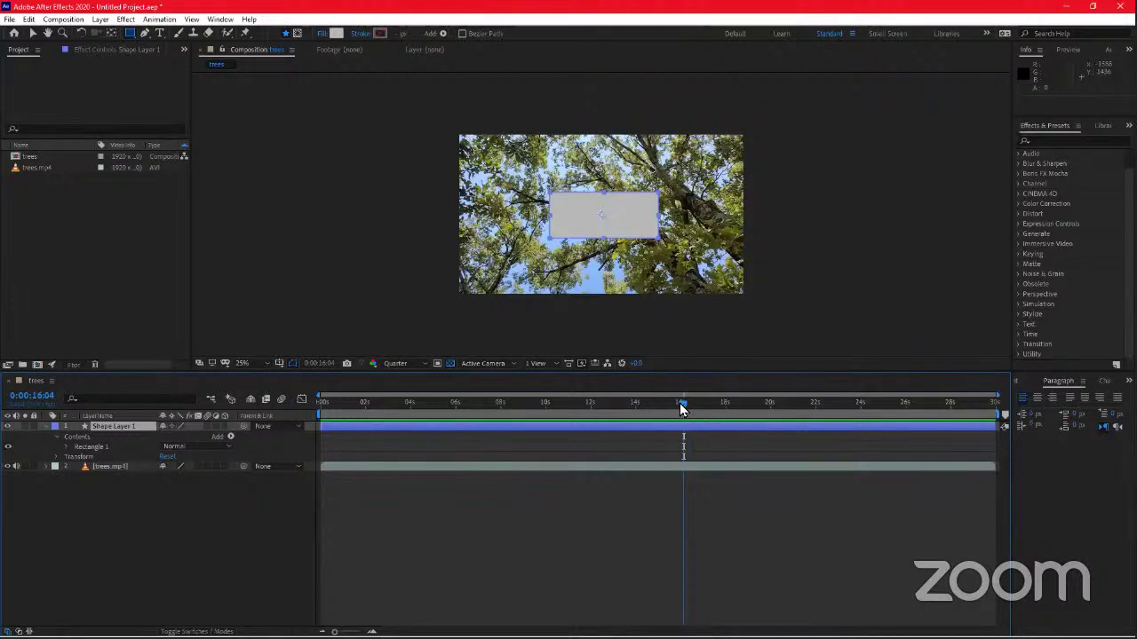
left_click_drag(681, 407, 305, 430)
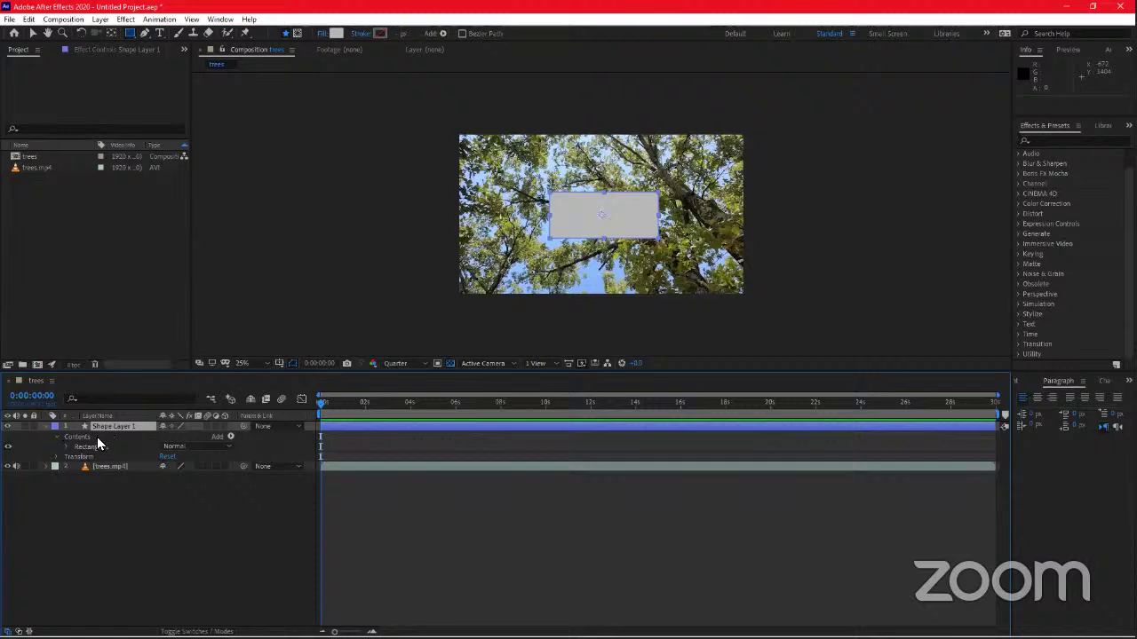
Collapse and reopen Shape Layer 1's properties in the timeline and expand its Transform group
left_click(46, 427)
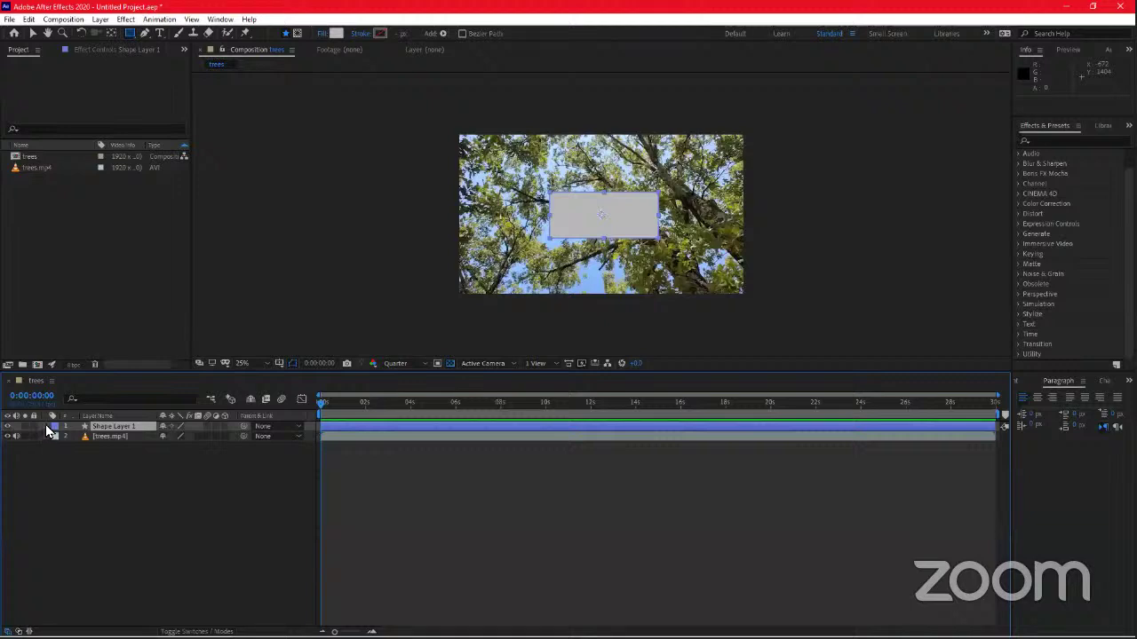
left_click(46, 428)
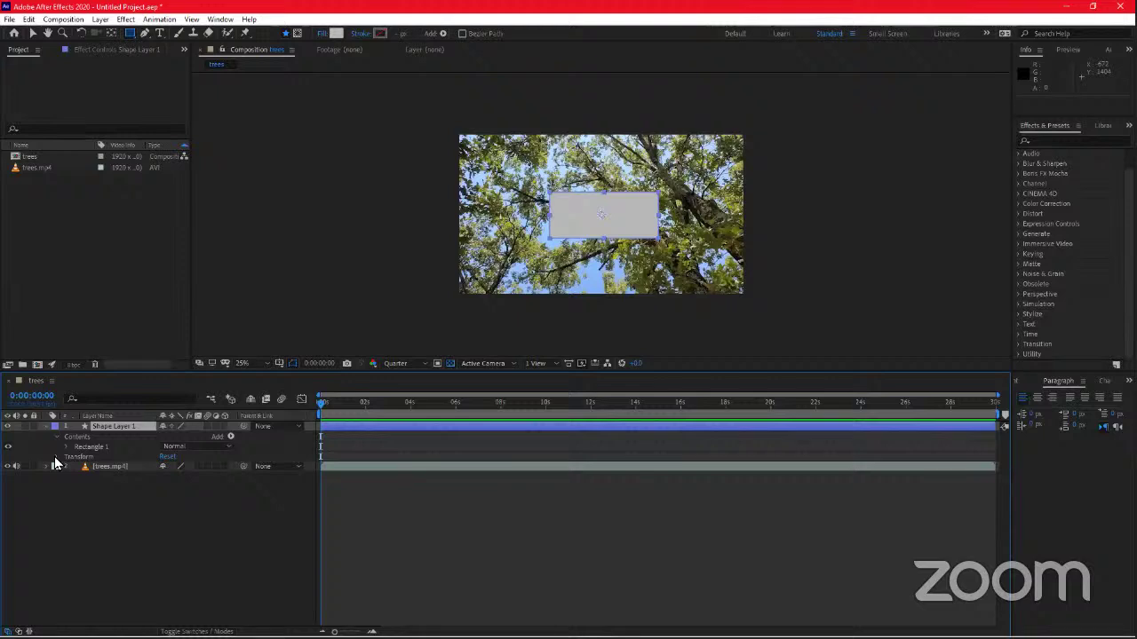
left_click(55, 457)
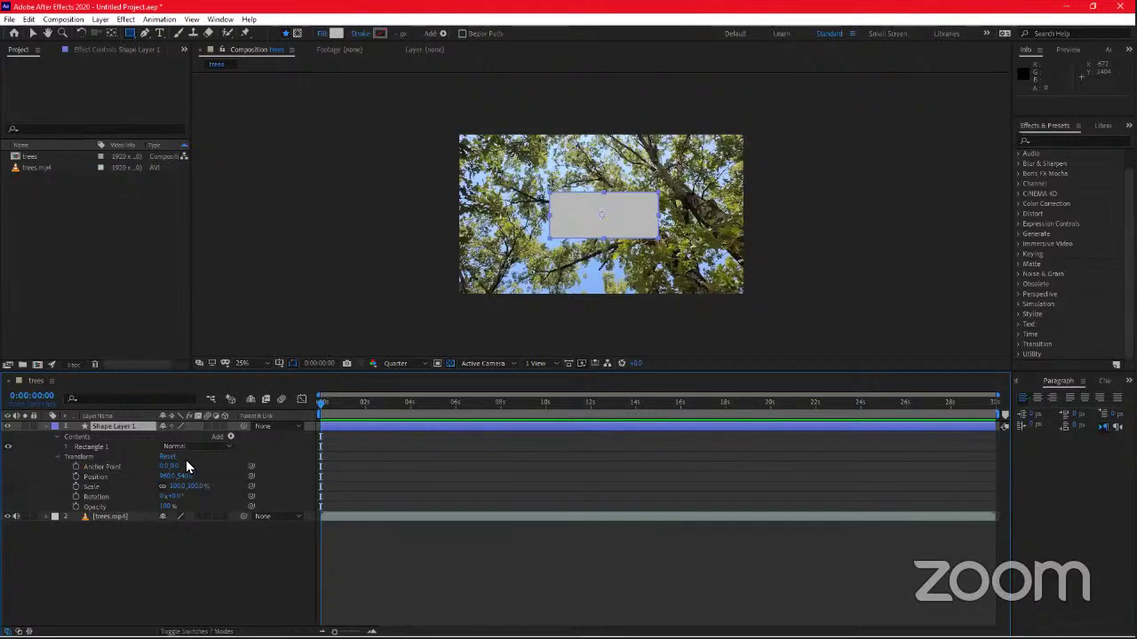
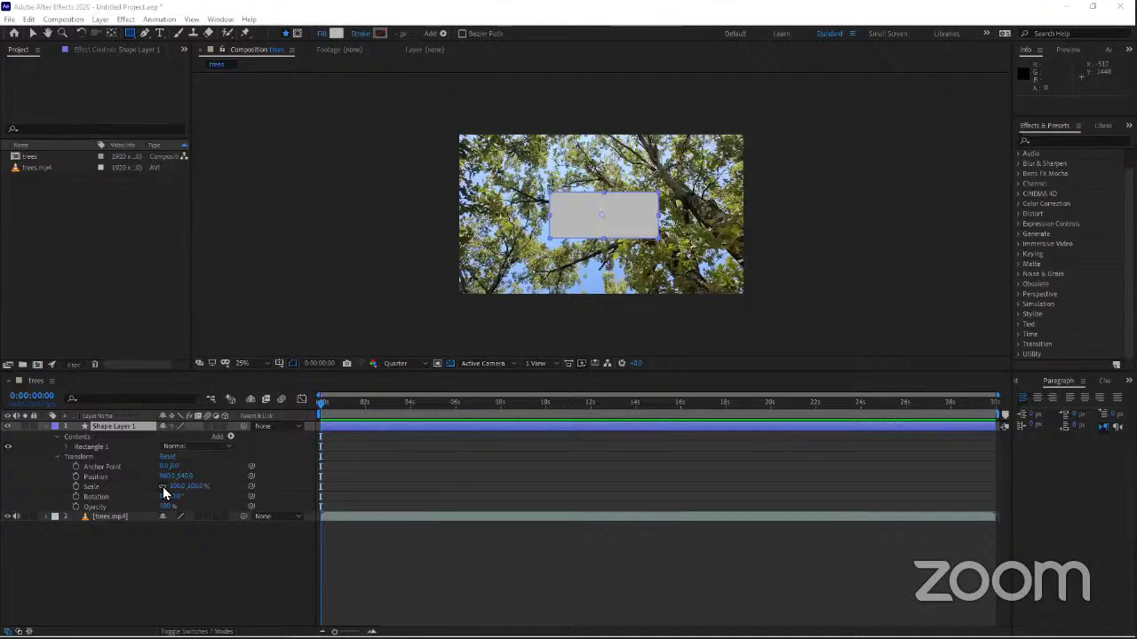
Turn off the constrained proportions for Shape Layer 1's scale and turn them back on
left_click(163, 488)
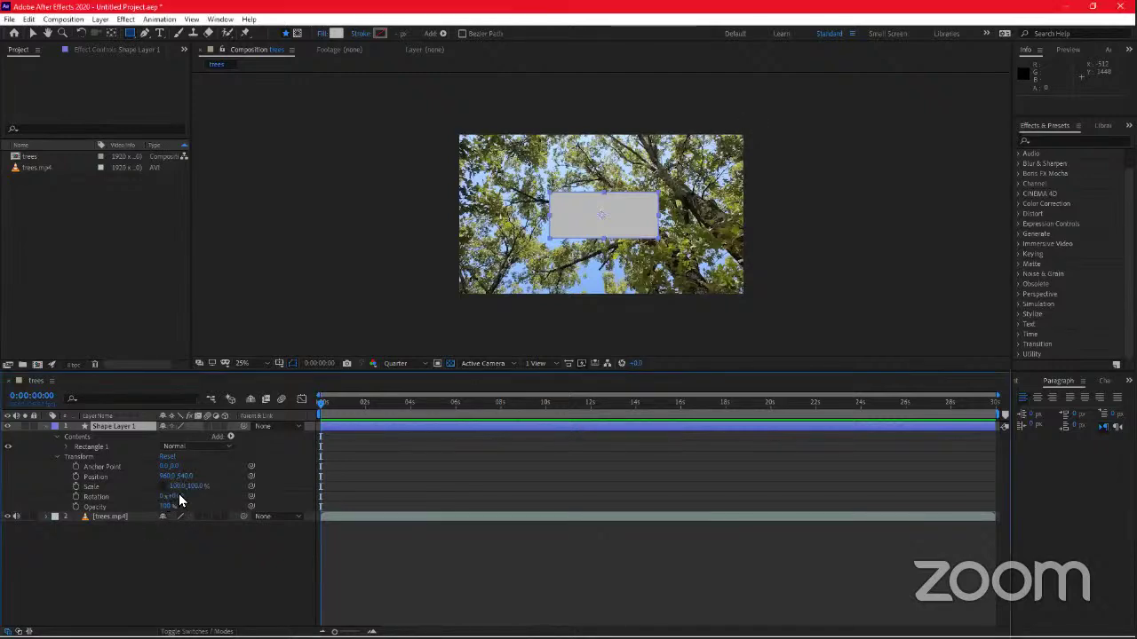
left_click(180, 487)
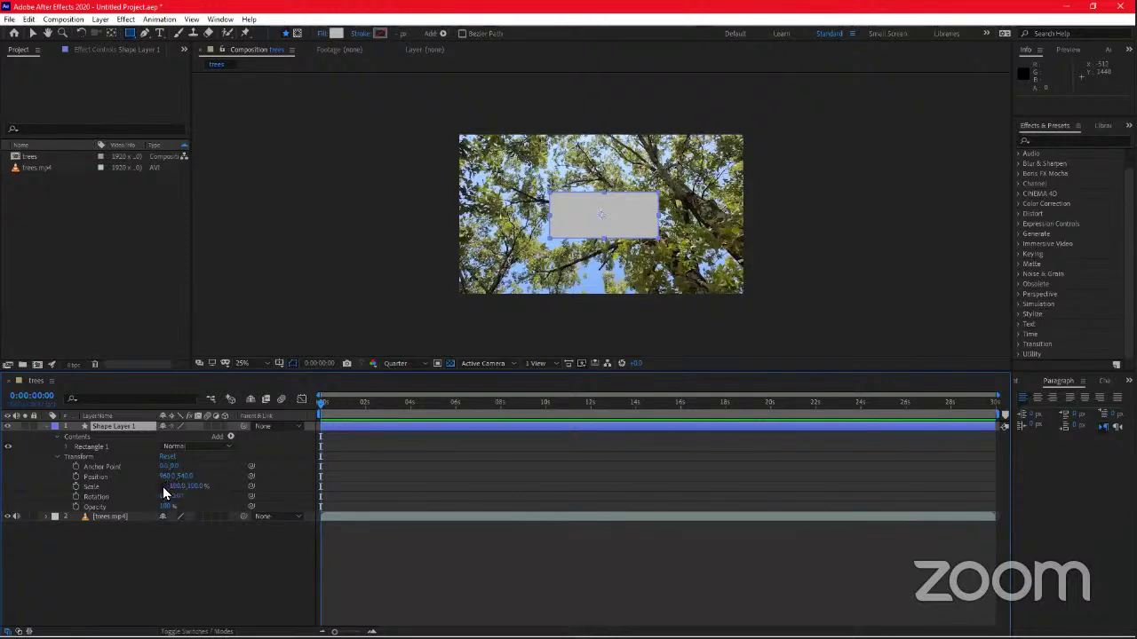
left_click(163, 487)
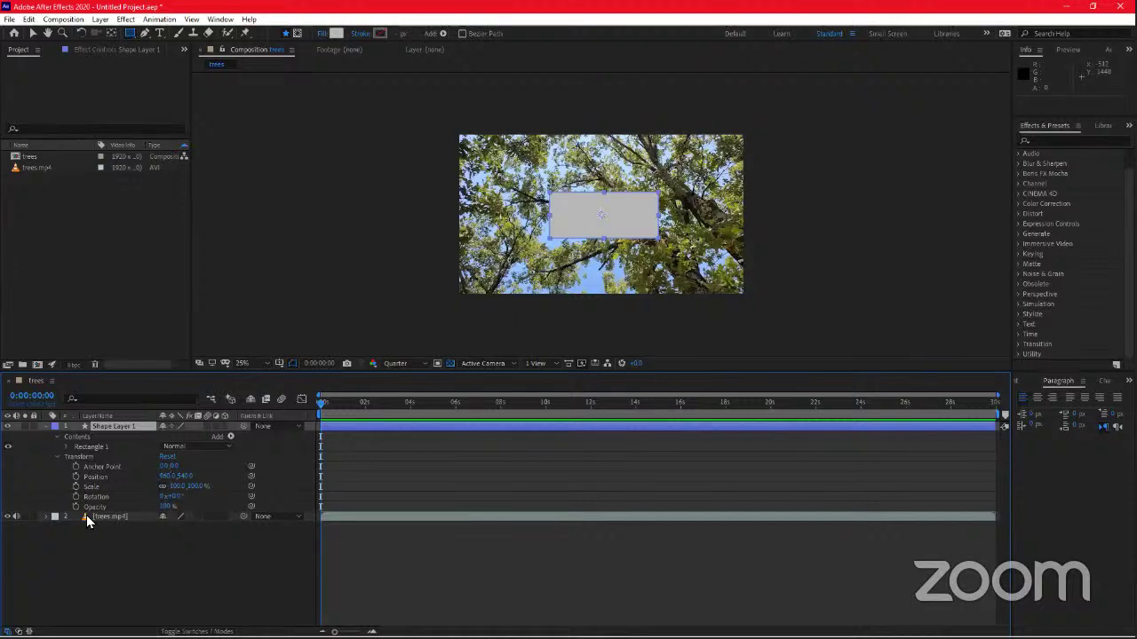
Try rotating Shape Layer 1 by 5° and set its rotation back to 0°
left_click(177, 496)
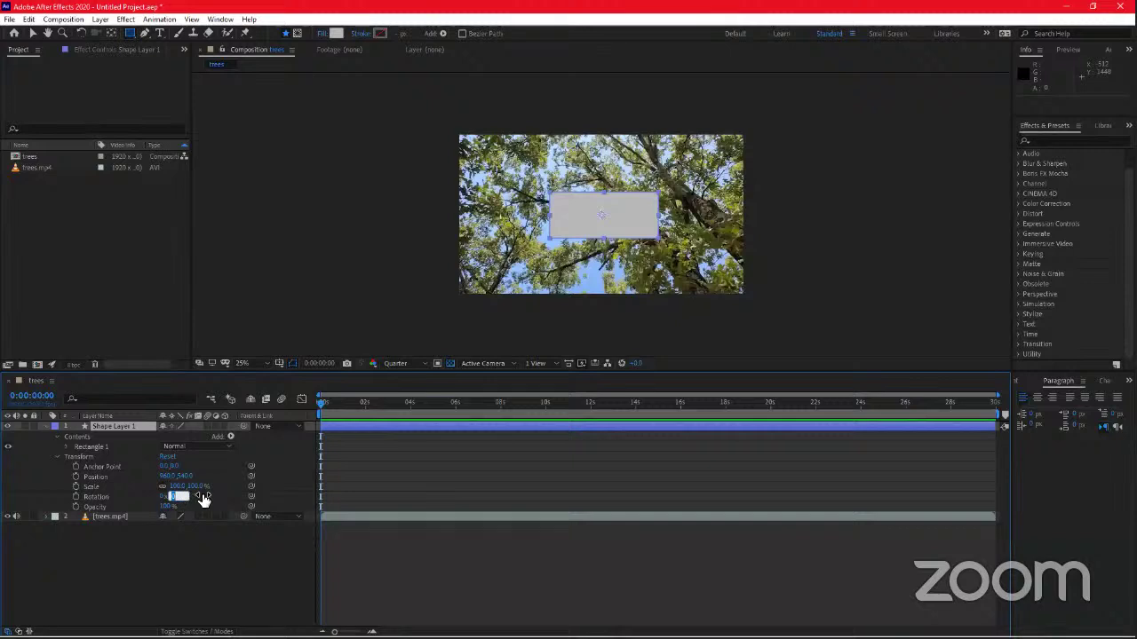
type("5")
key("Return")
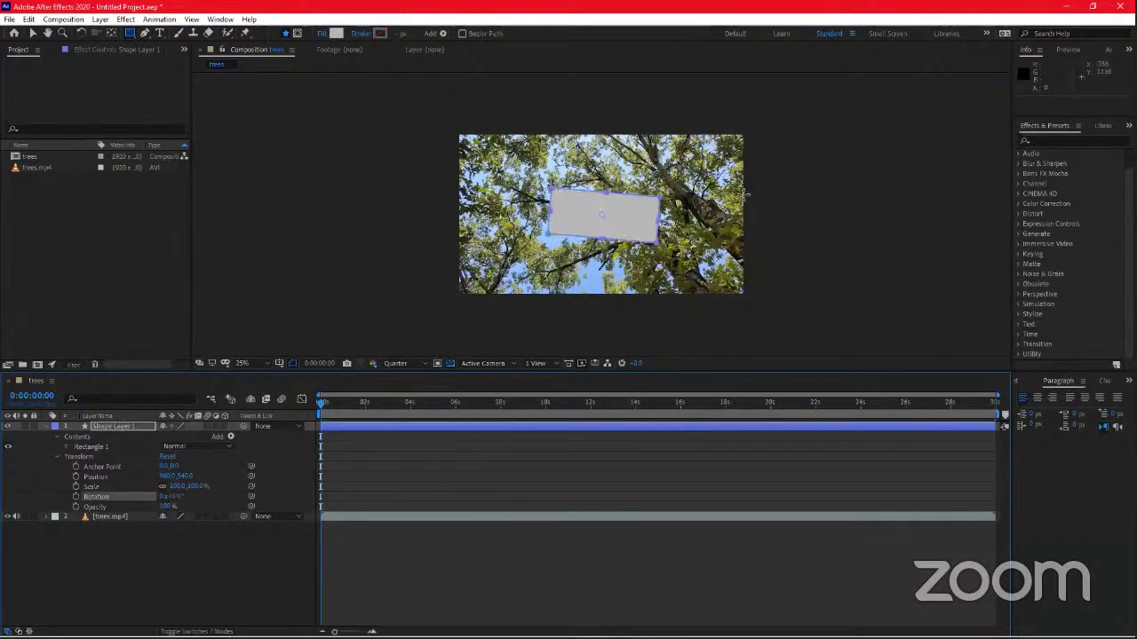
left_click(177, 497)
left_click(214, 496)
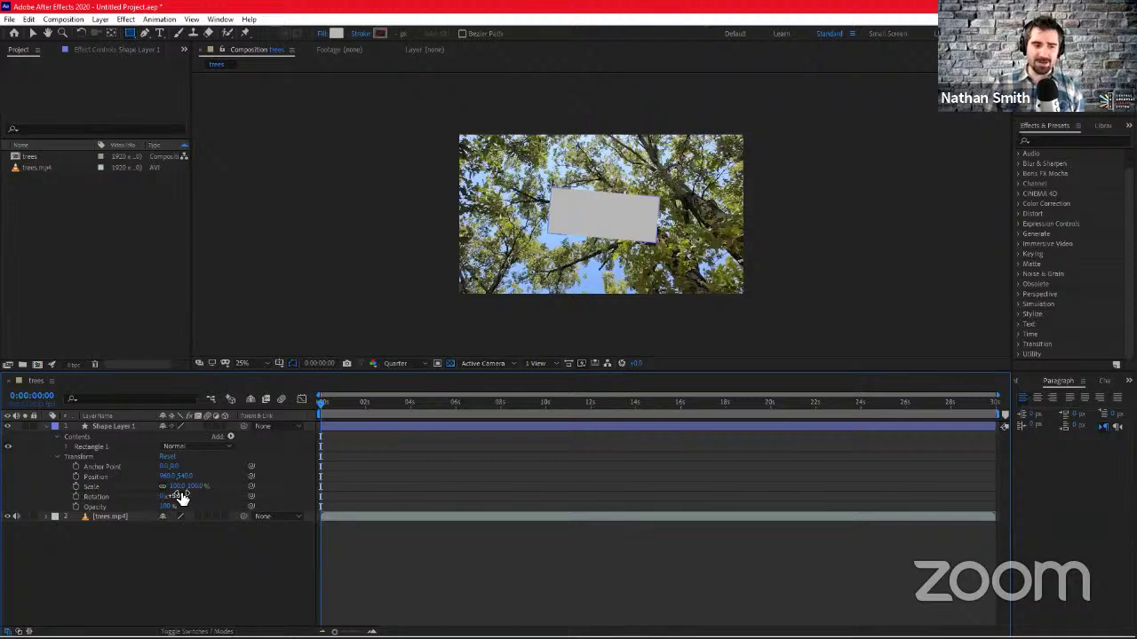
mouse_move(179, 494)
left_mouse_down()
mouse_move(195, 495)
mouse_move(117, 505)
mouse_move(187, 503)
left_mouse_up()
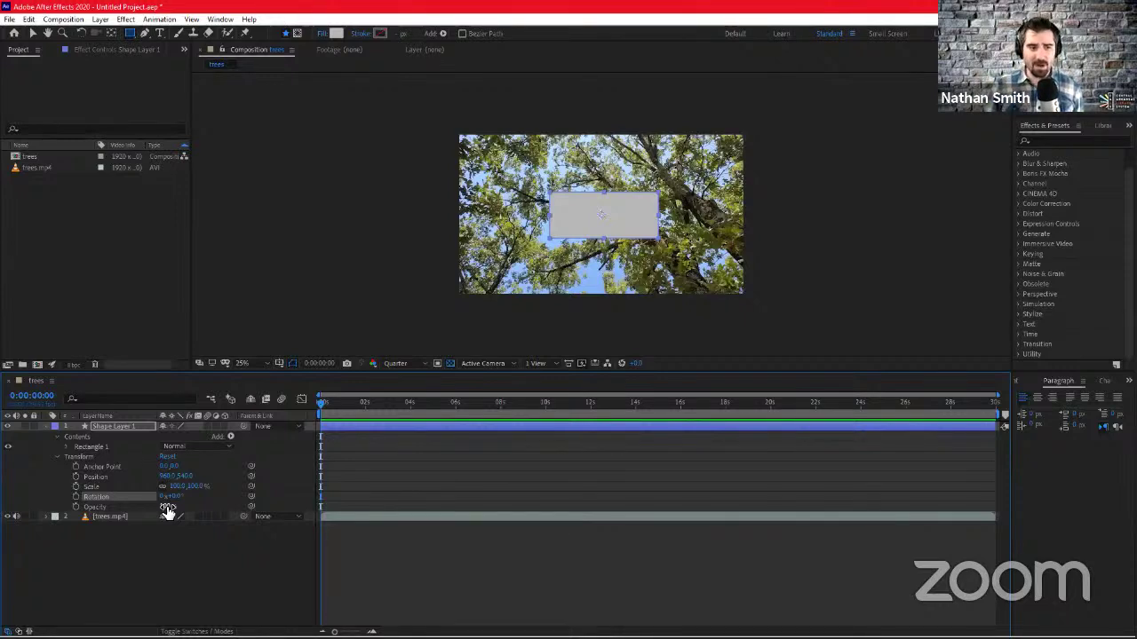
Try Shape Layer 1's opacity at 0%, raise it to 66% and deselect the layer
left_click_drag(168, 513, 78, 507)
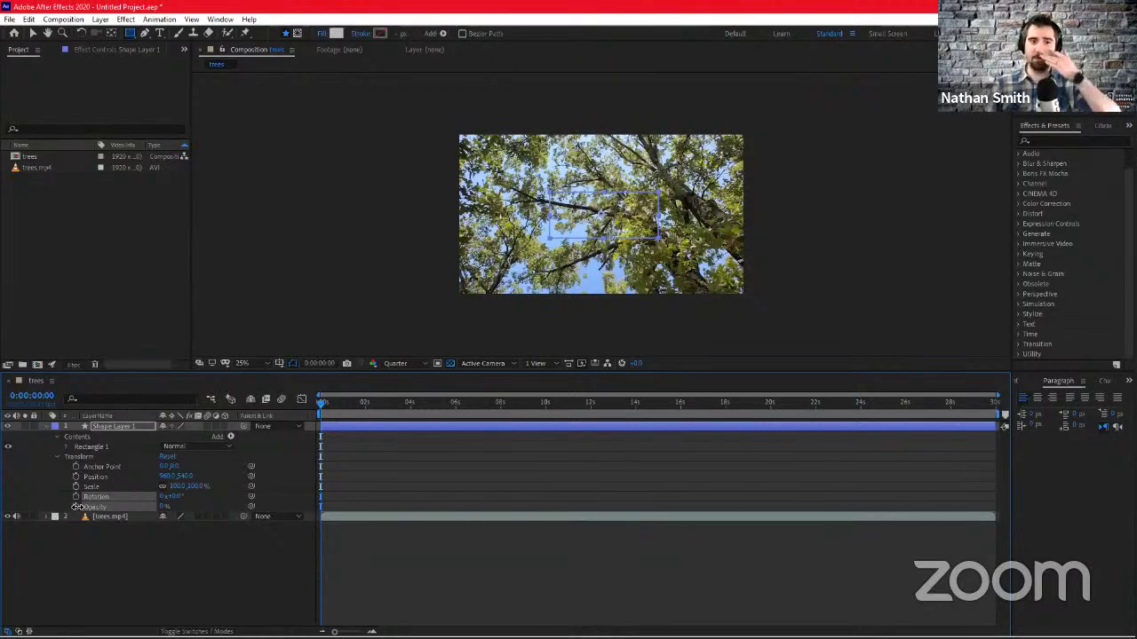
left_click_drag(82, 507, 111, 499)
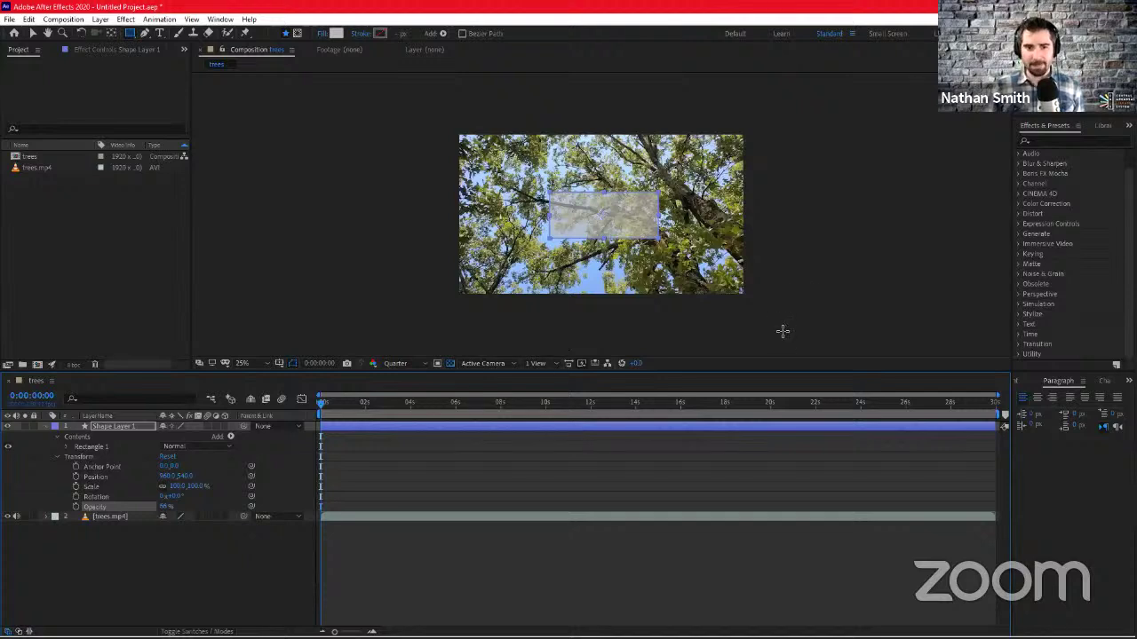
left_click(84, 583)
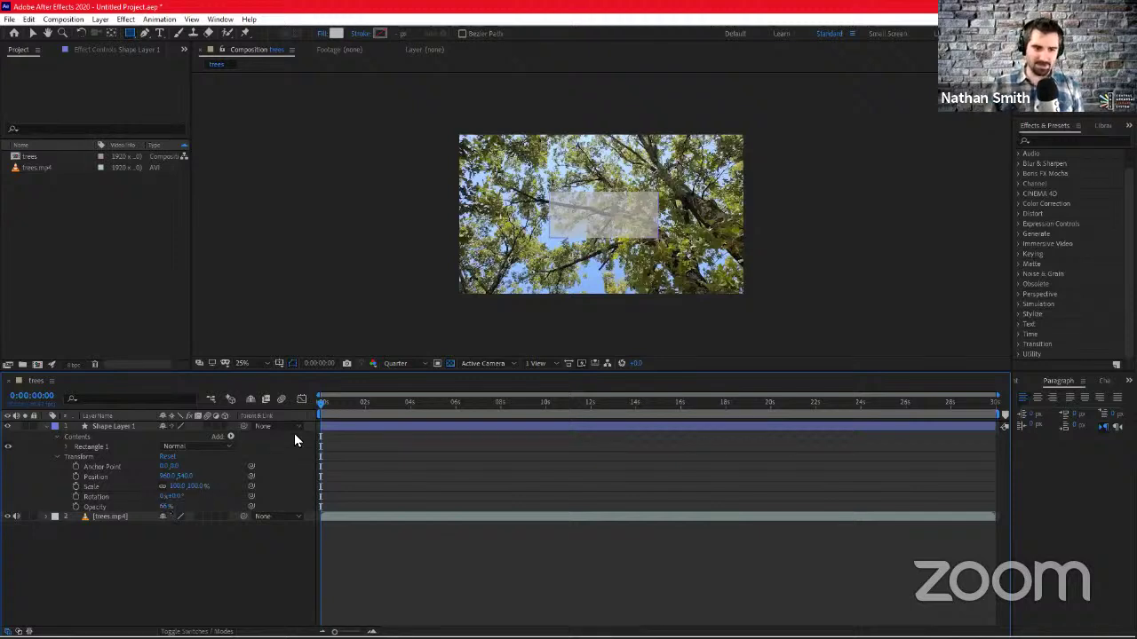
Add an opacity keyframe to Shape Layer 1 at 0:00:00:00, set it to 0% and briefly preview the composition from the start
left_click(328, 406)
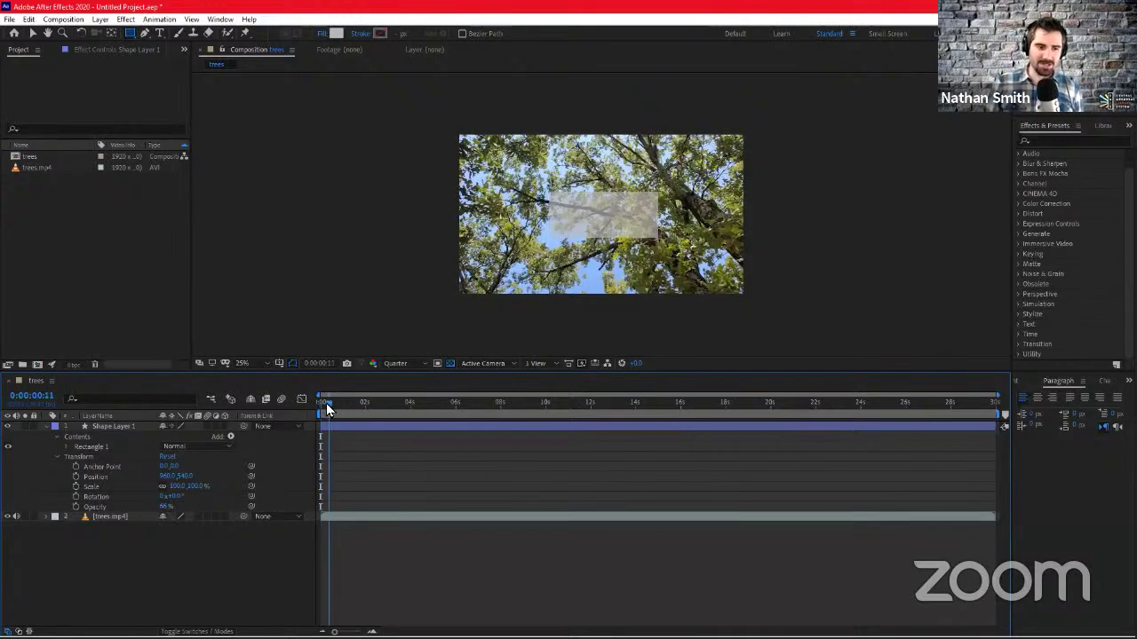
left_click_drag(326, 403, 317, 402)
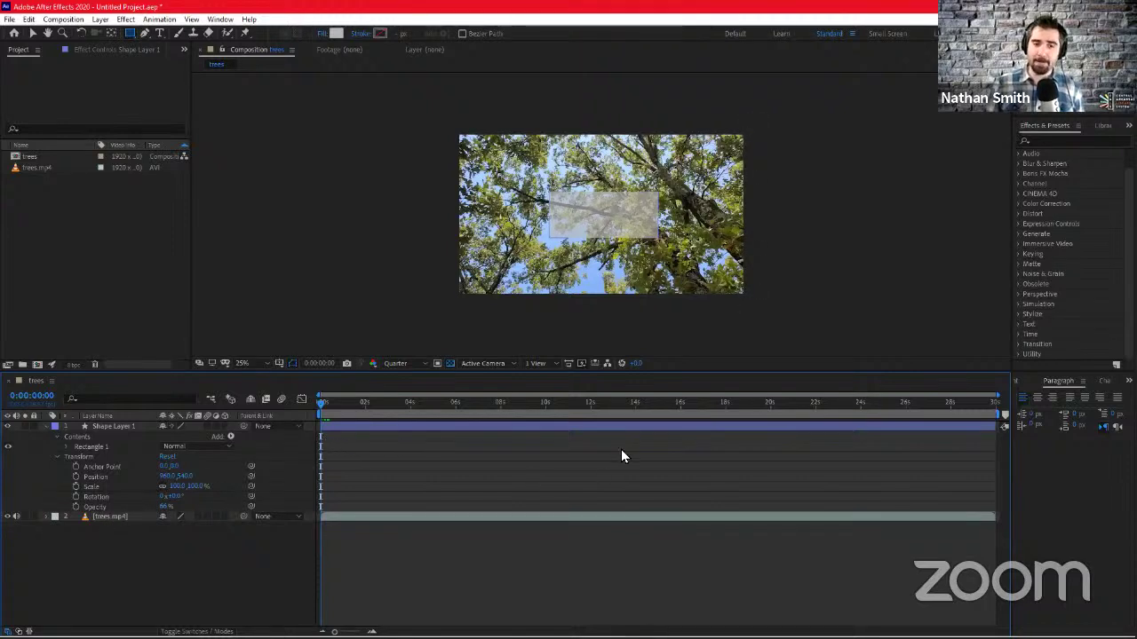
left_click(76, 508)
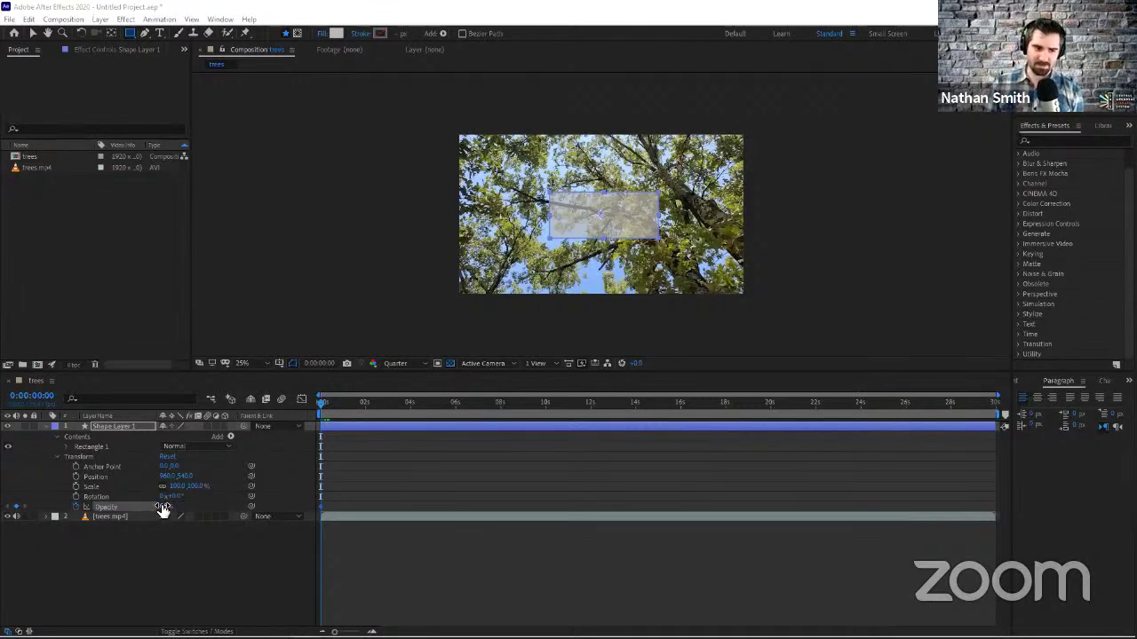
left_click_drag(162, 510, 59, 514)
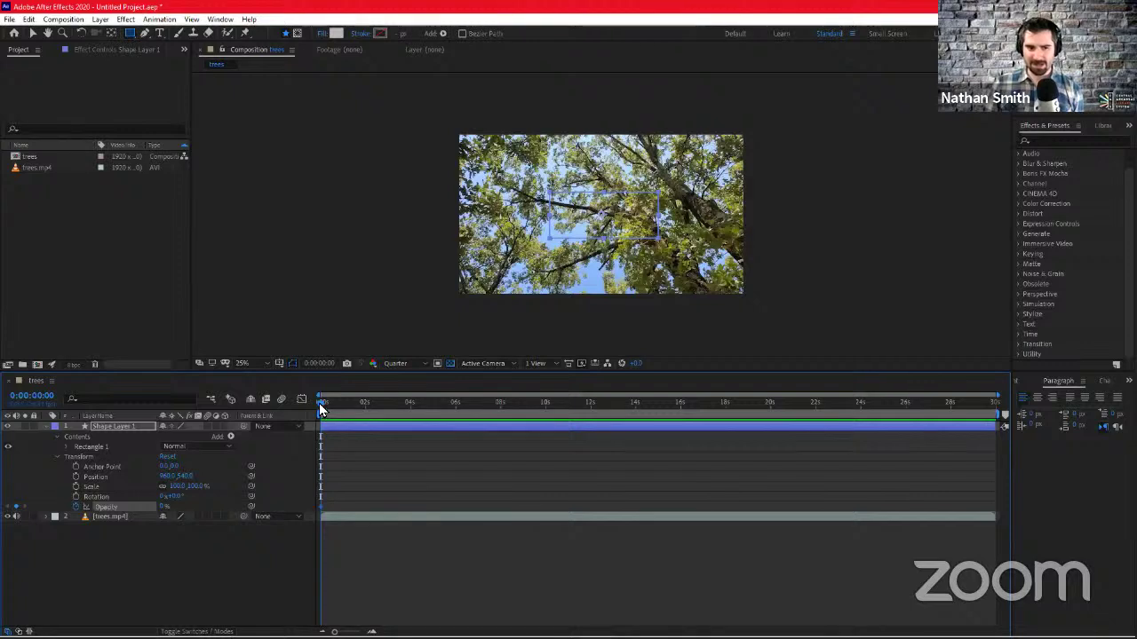
key("space")
left_click_drag(330, 403, 294, 428)
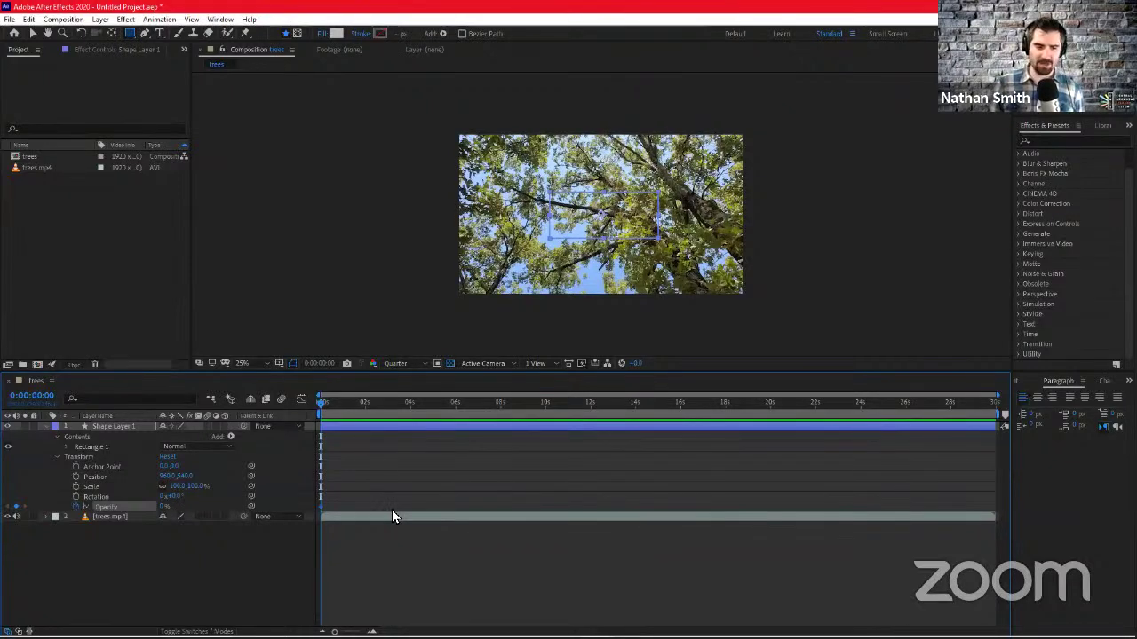
Add a second opacity keyframe to Shape Layer 1 at 0:00:00:05 with the opacity set to 66%
key("Page_Down")
key("Page_Down")
key("Page_Down")
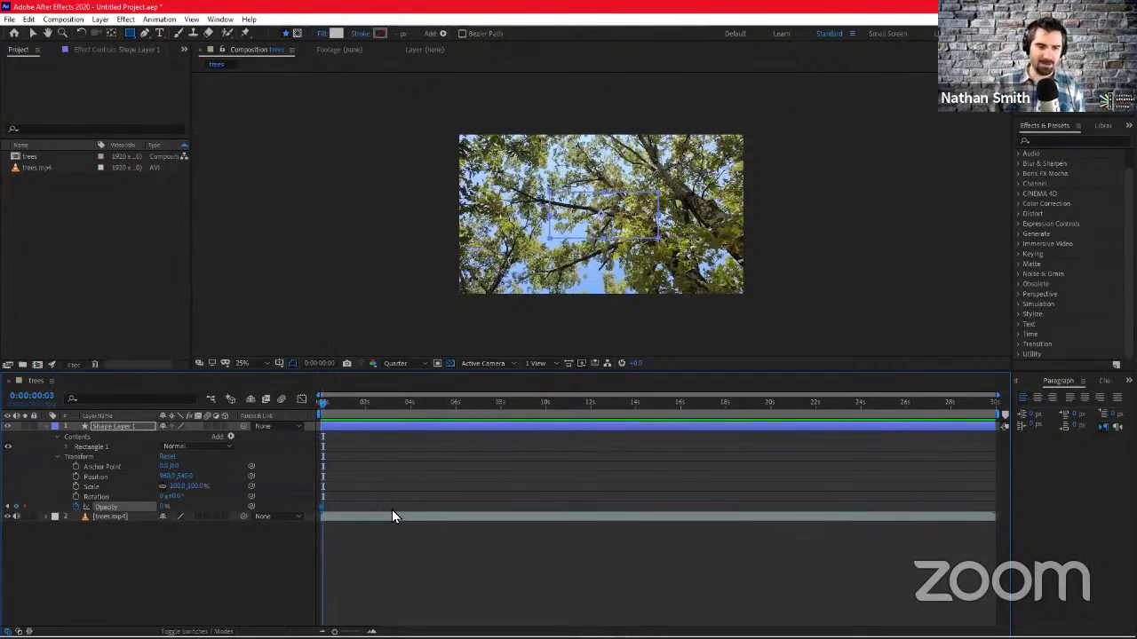
key("Page_Down")
key("Page_Down")
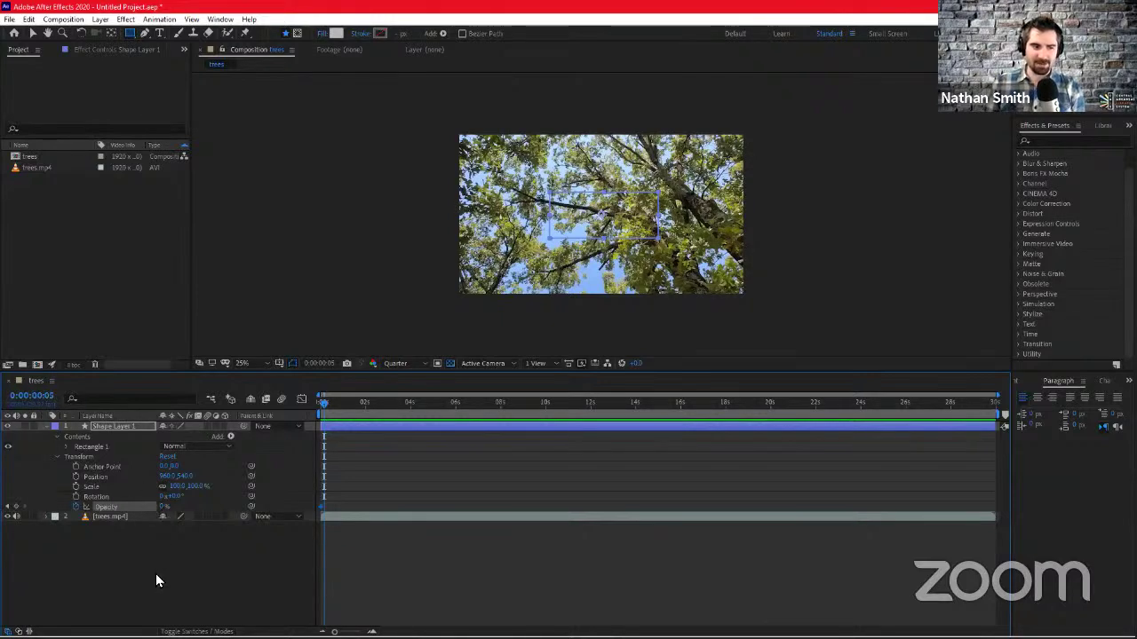
left_click(162, 507)
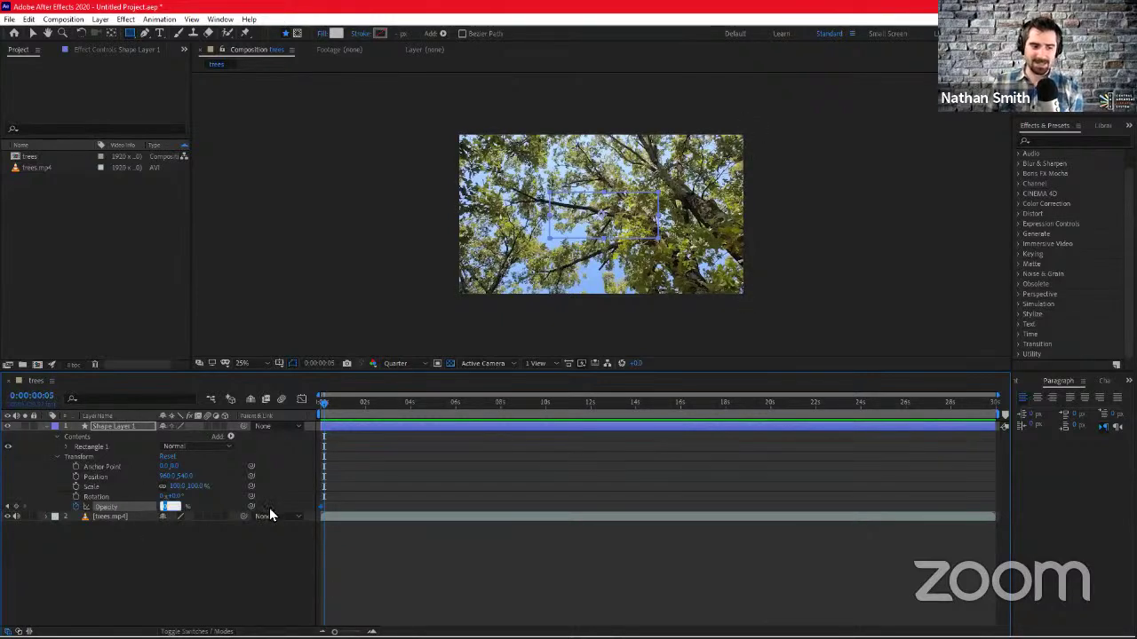
type("60")
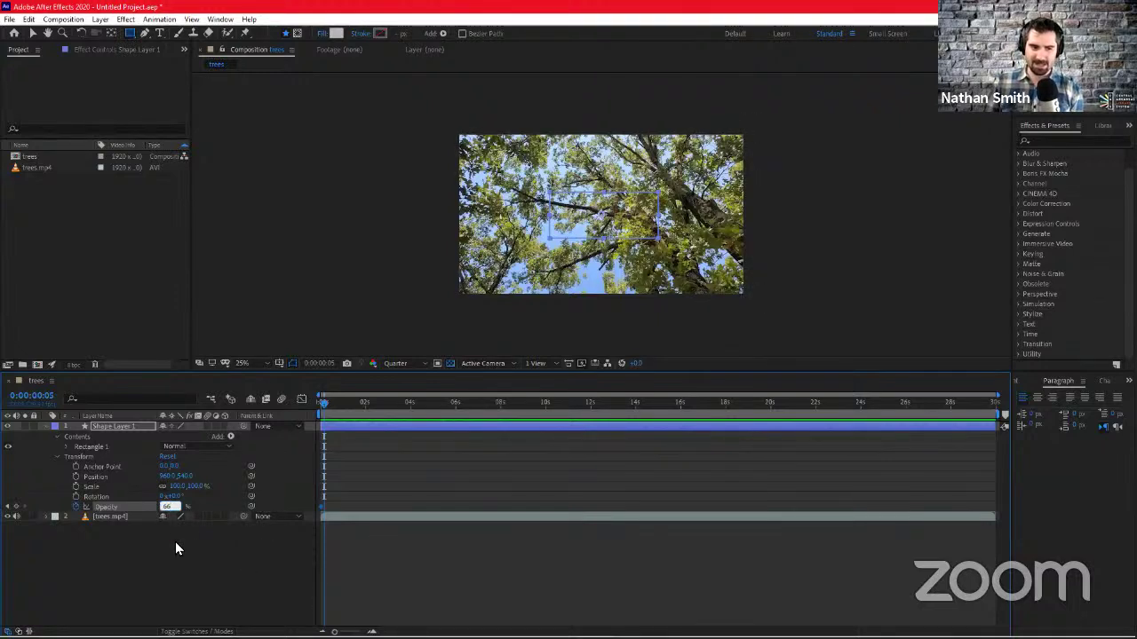
left_click(175, 542)
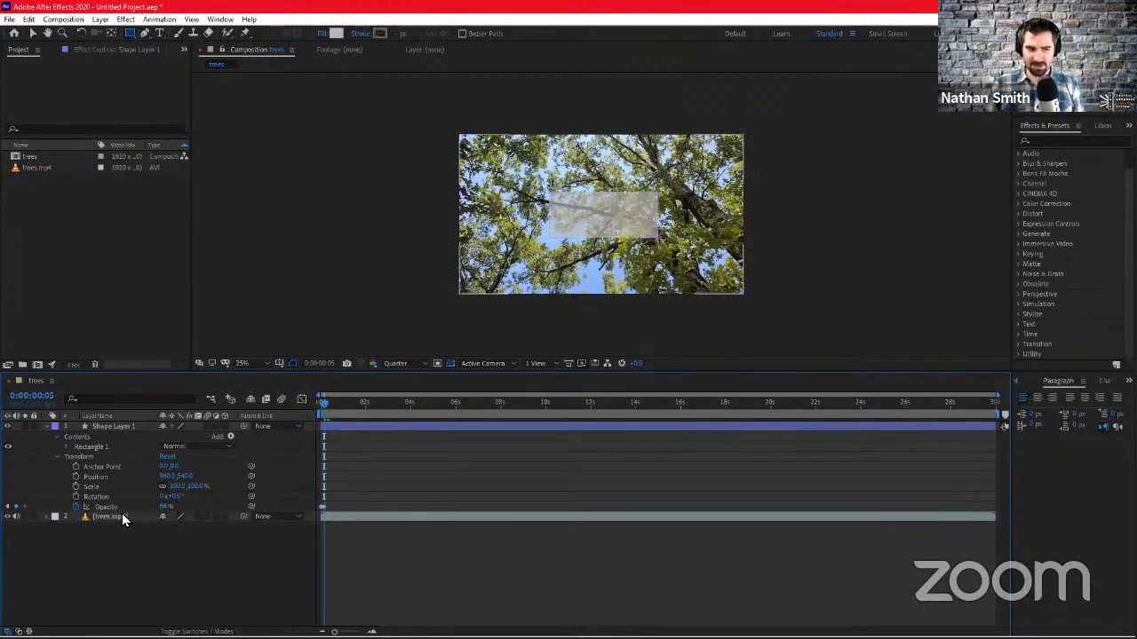
Step back and forth between Shape Layer 1's two opacity keyframes to compare the rectangle at each
left_click(7, 508)
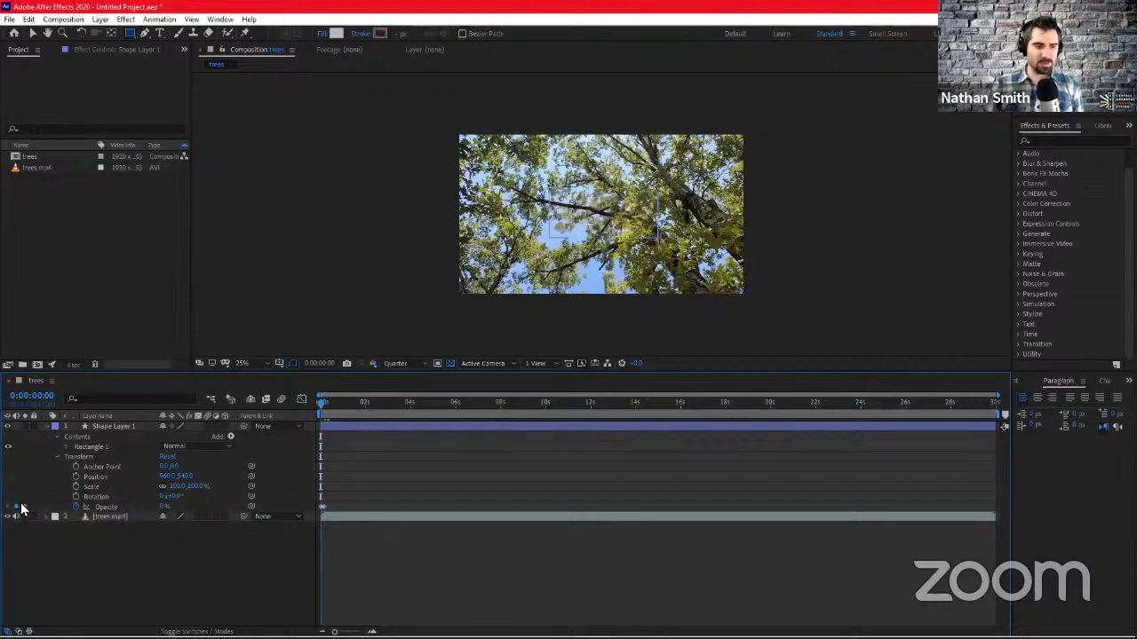
left_click(24, 507)
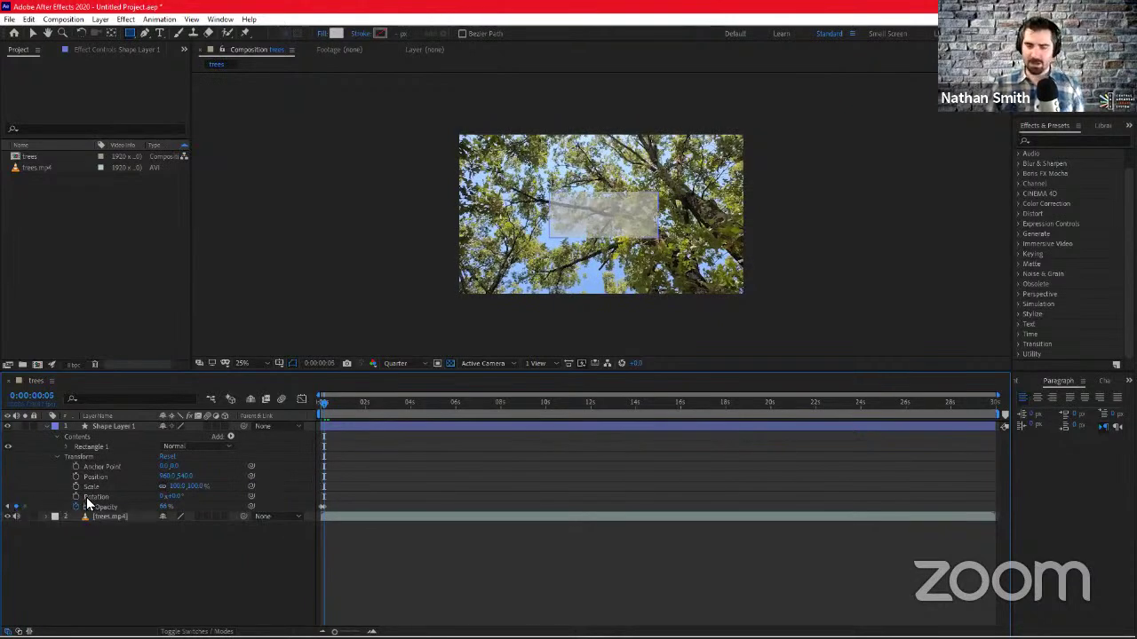
left_click(7, 510)
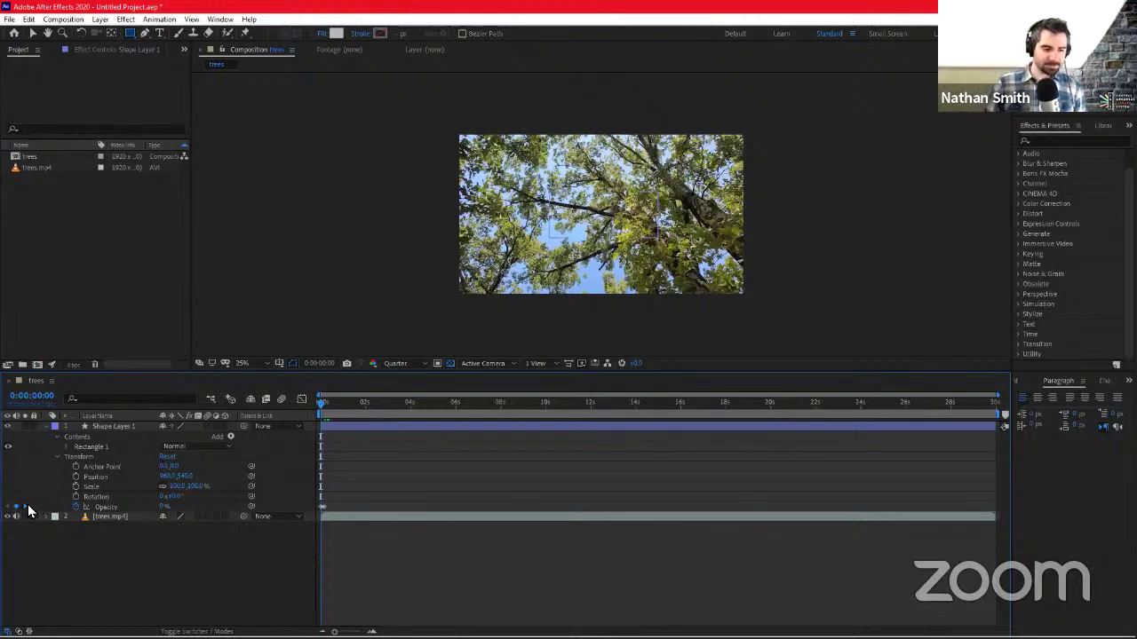
left_click(26, 507)
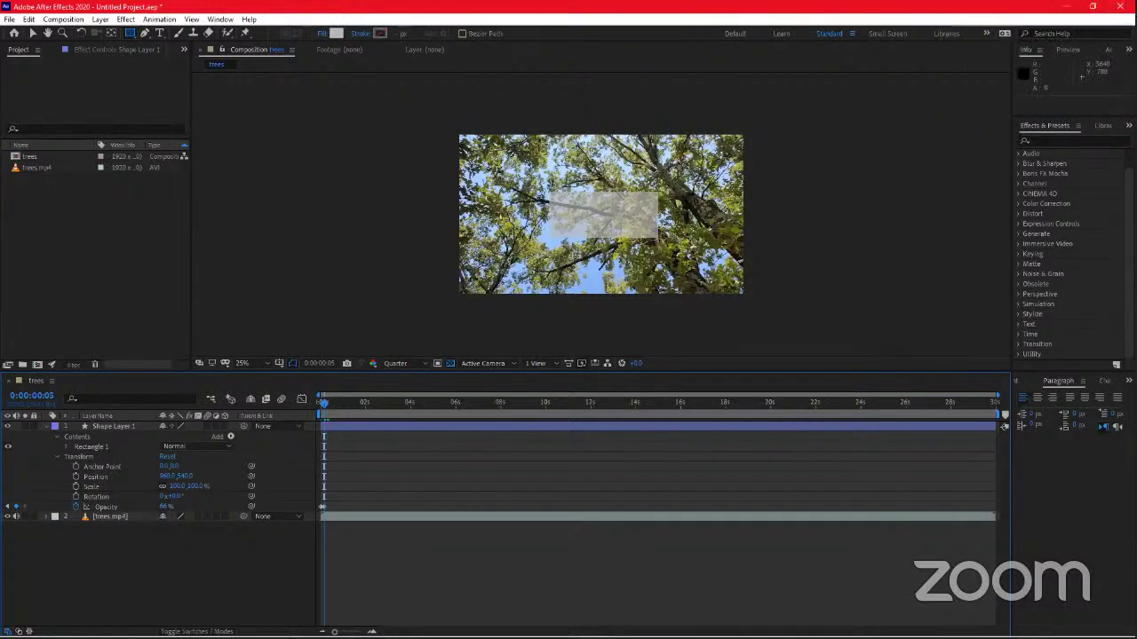
Preview the composition from the start several times to check the rectangle's quick fade-in
key("alt+Tab")
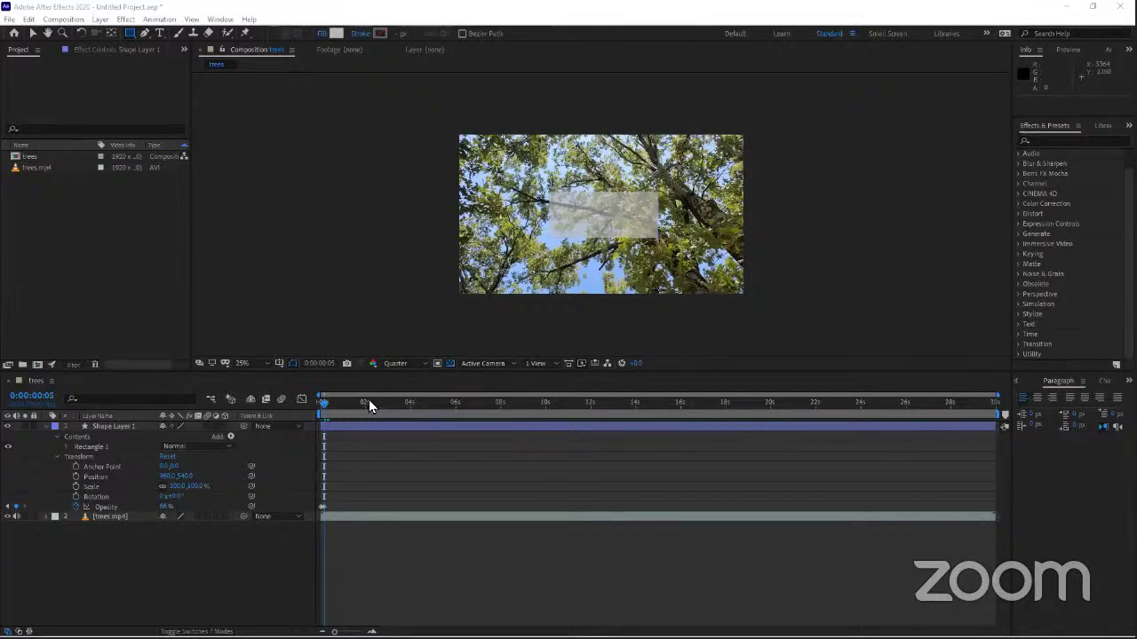
left_click_drag(369, 400, 289, 403)
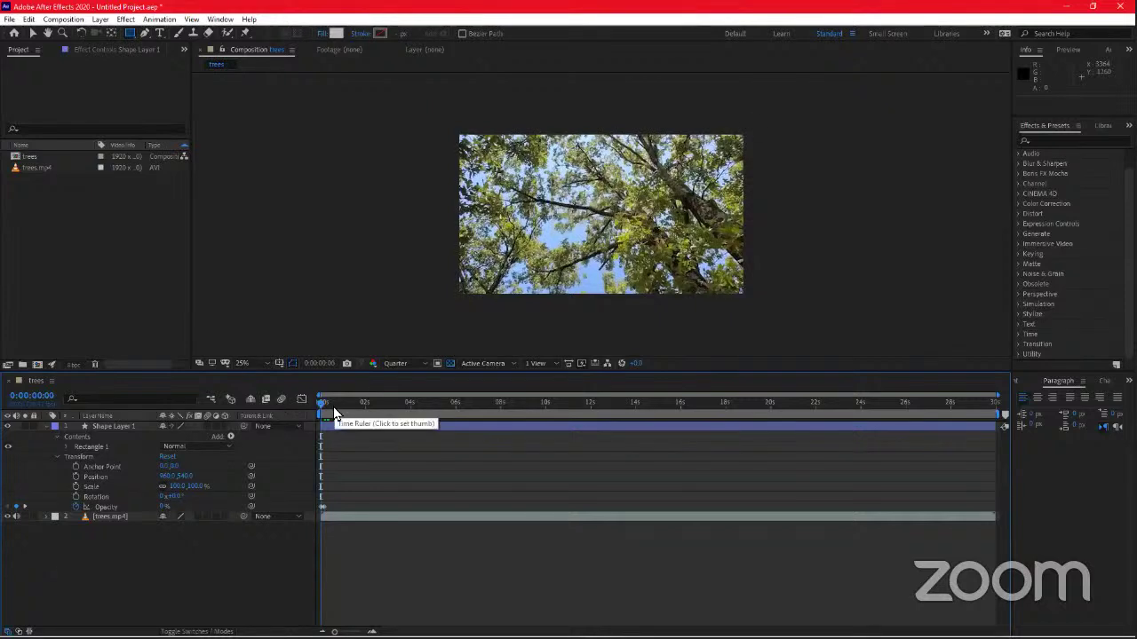
key("space")
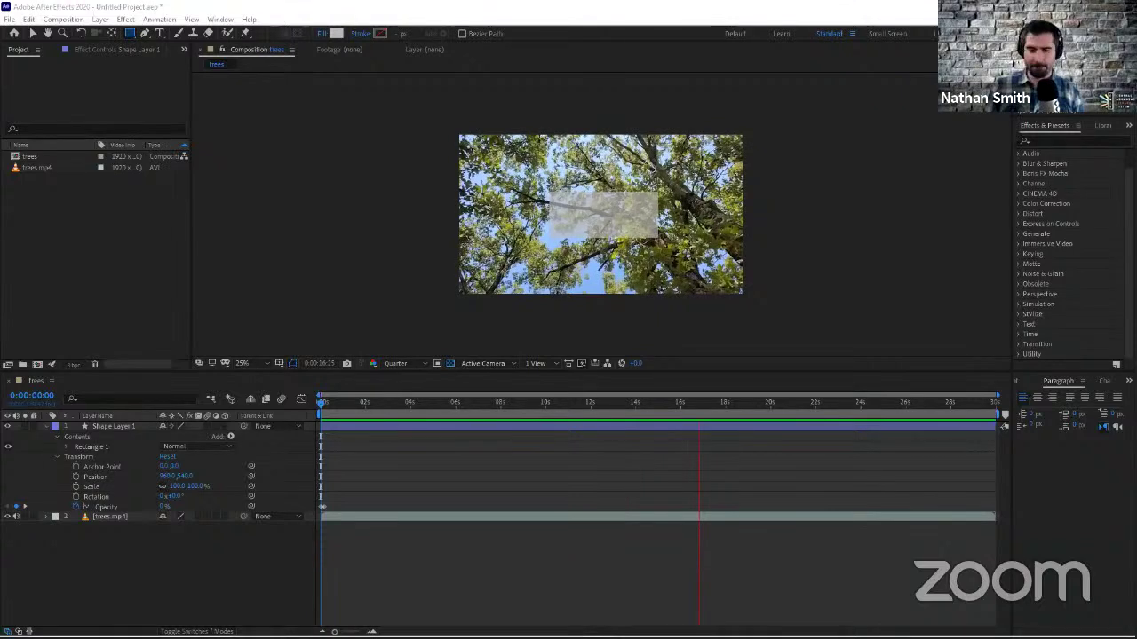
left_click(477, 402)
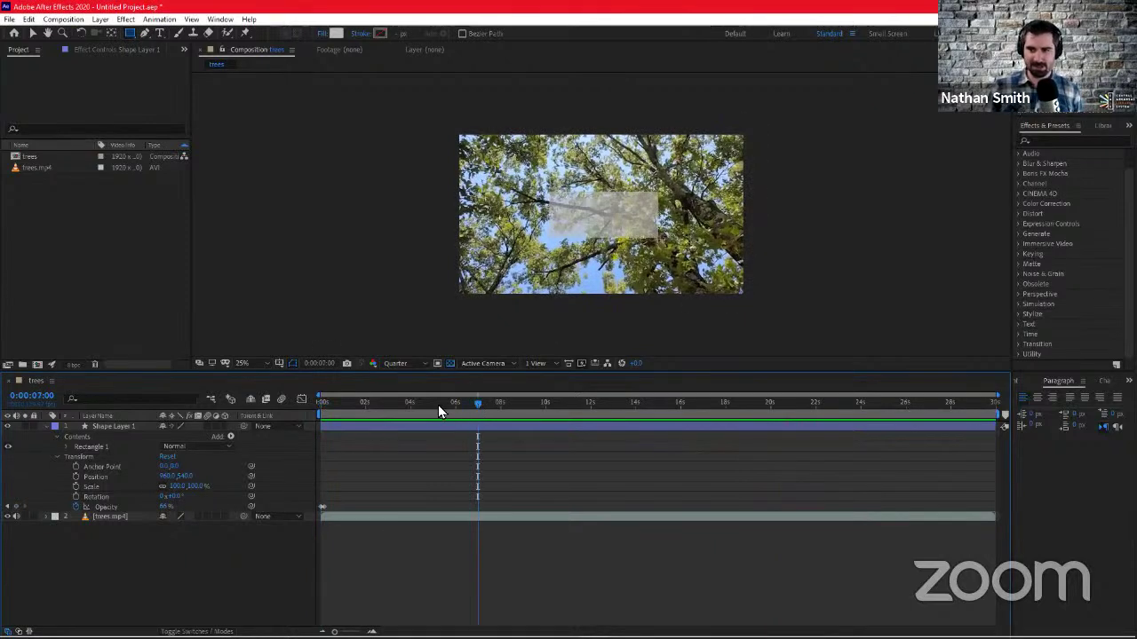
left_click_drag(437, 405, 235, 437)
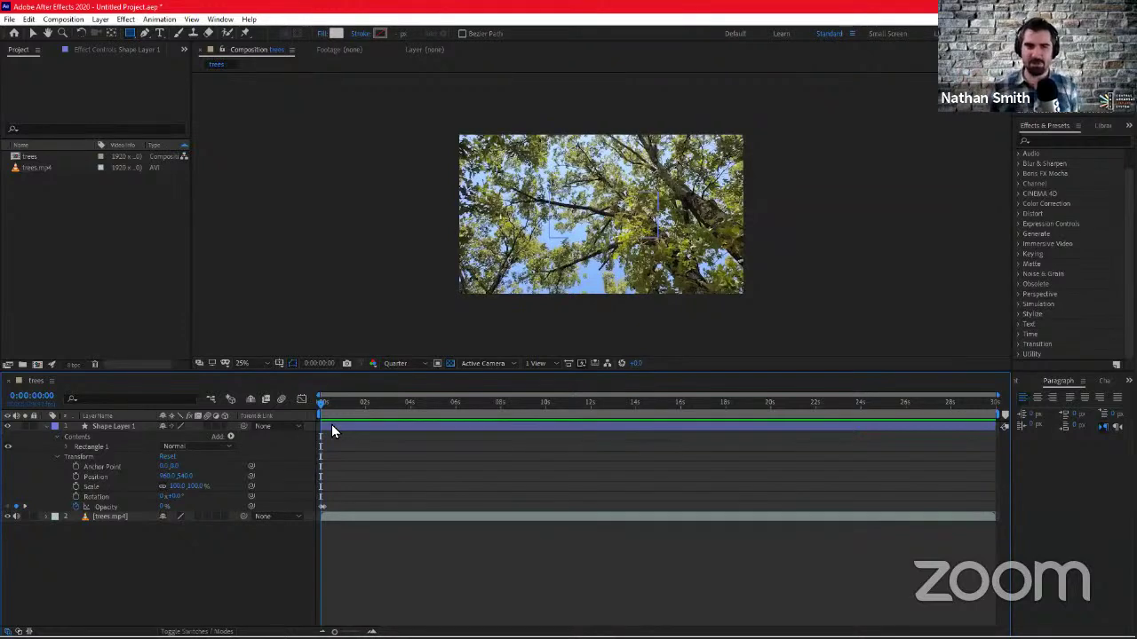
key("space")
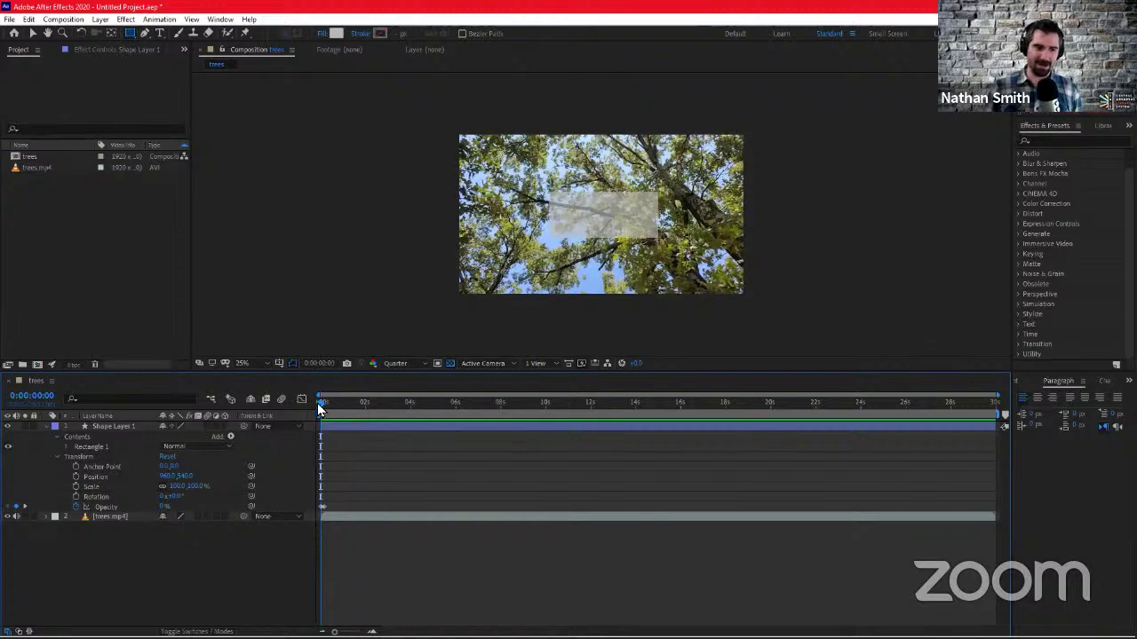
key("space")
key("space")
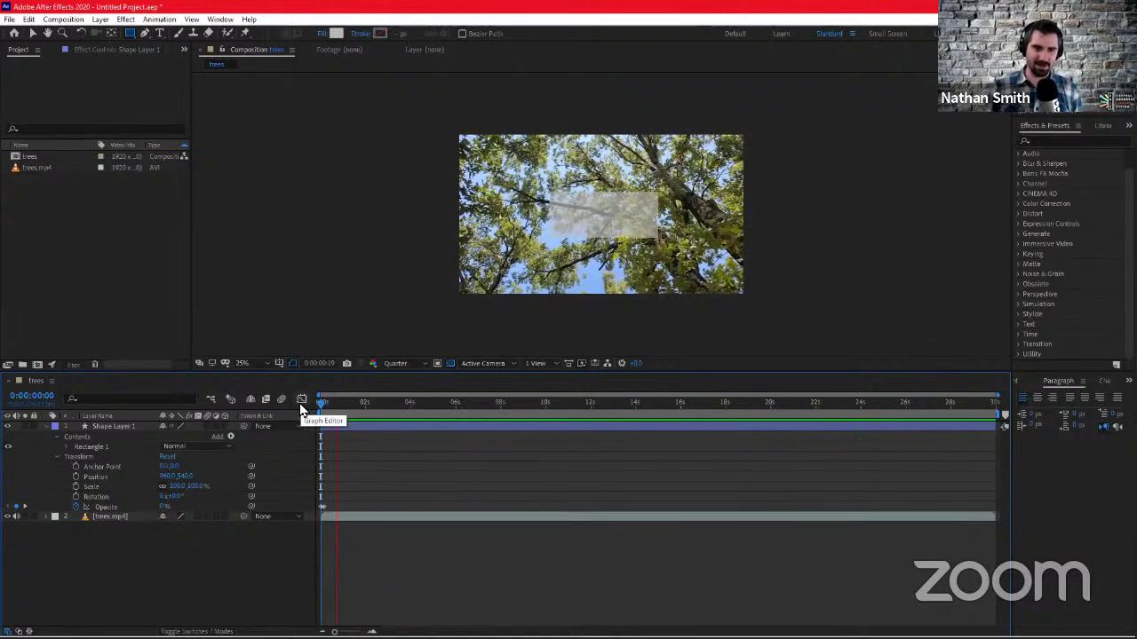
key("space")
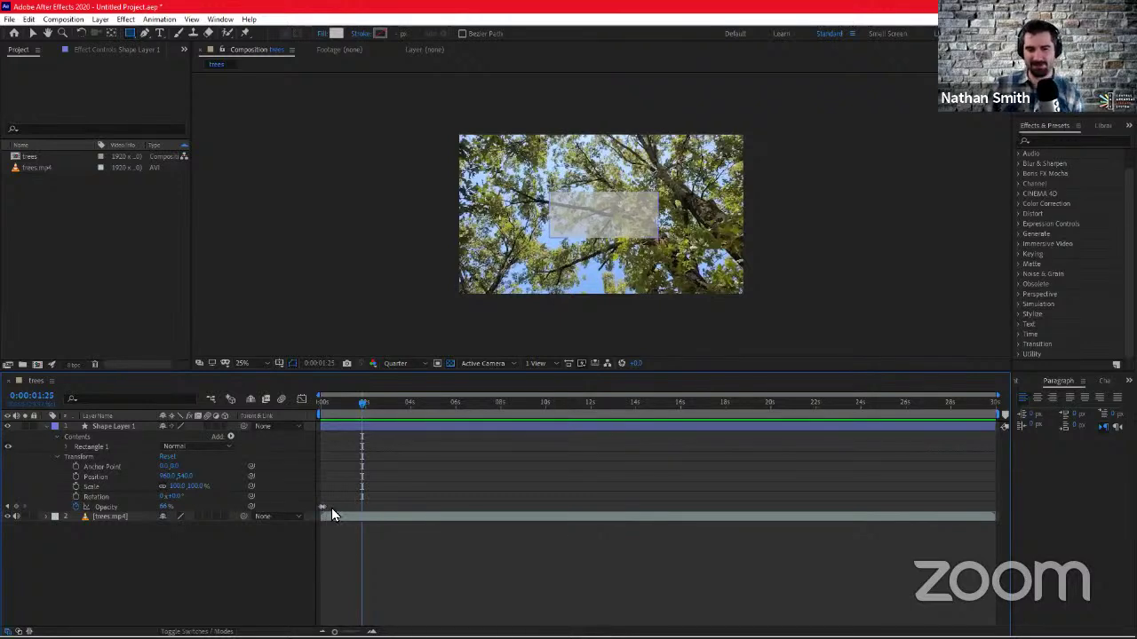
Move Shape Layer 1's second opacity keyframe to 0:00:00:21 to slow the fade-in
mouse_move(322, 513)
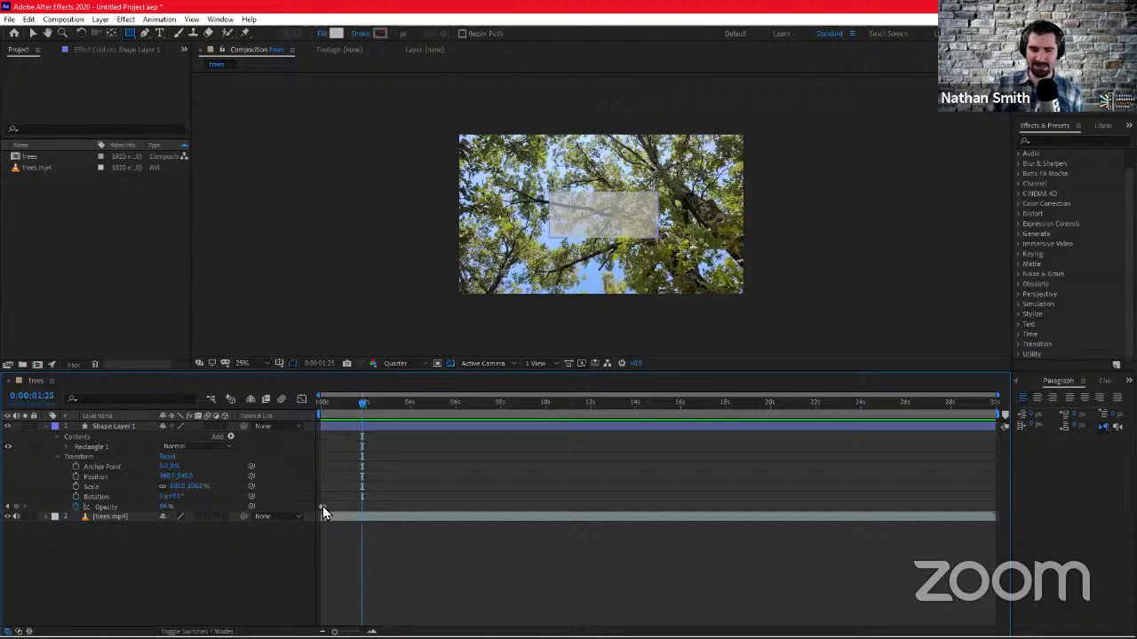
left_click(322, 511)
left_click_drag(325, 515, 335, 513)
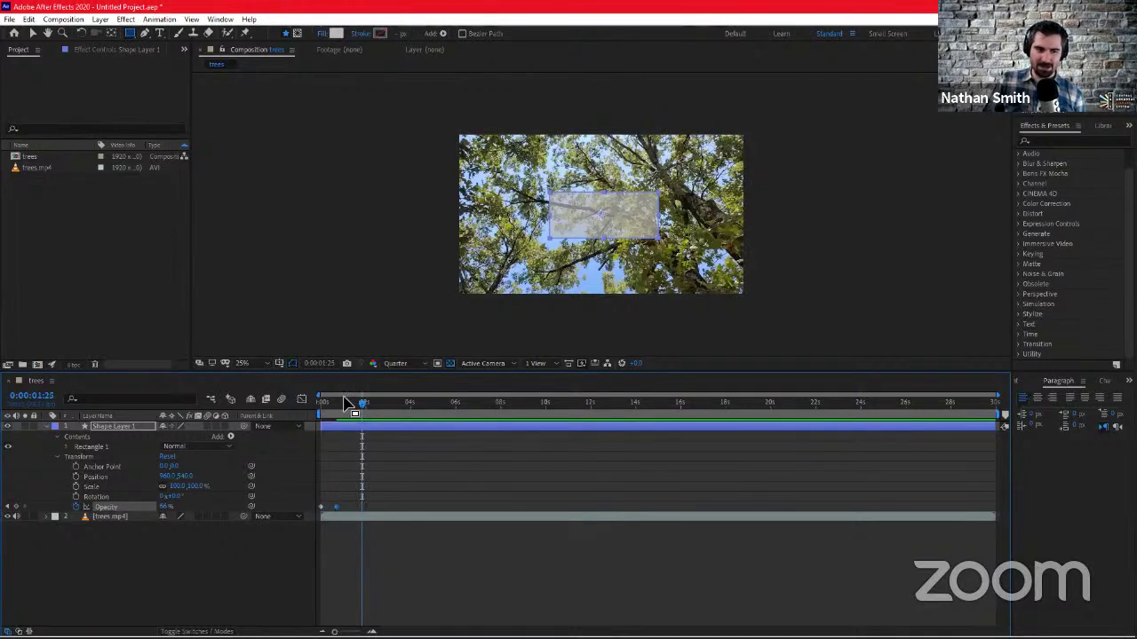
Preview the slower opacity fade of Shape Layer 1 from the start of the composition
left_click_drag(335, 408, 277, 414)
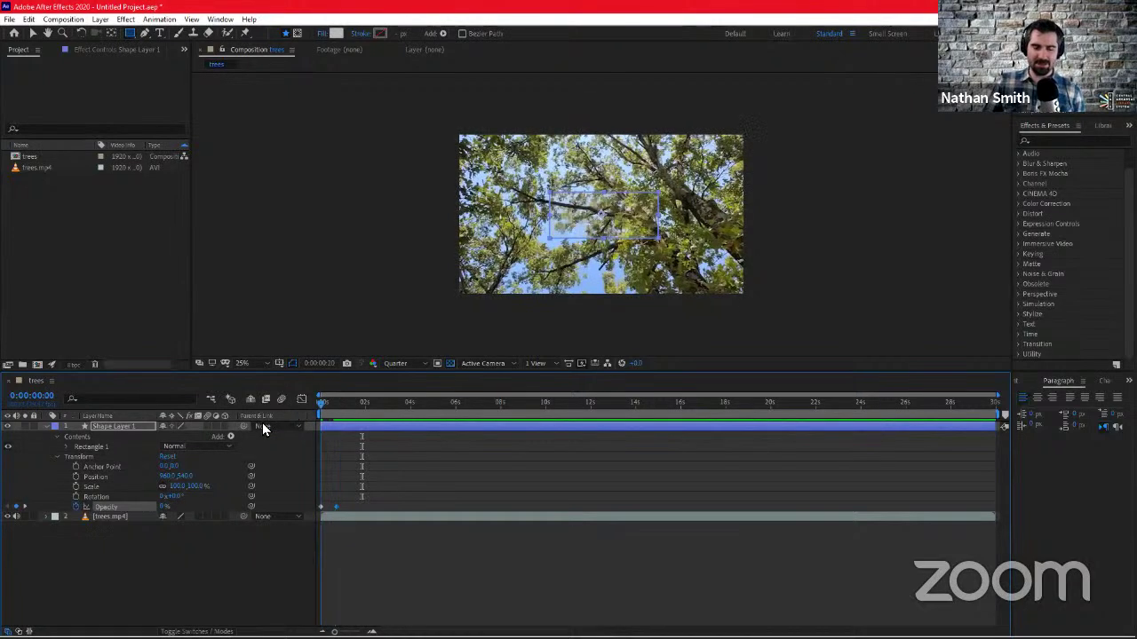
key("space")
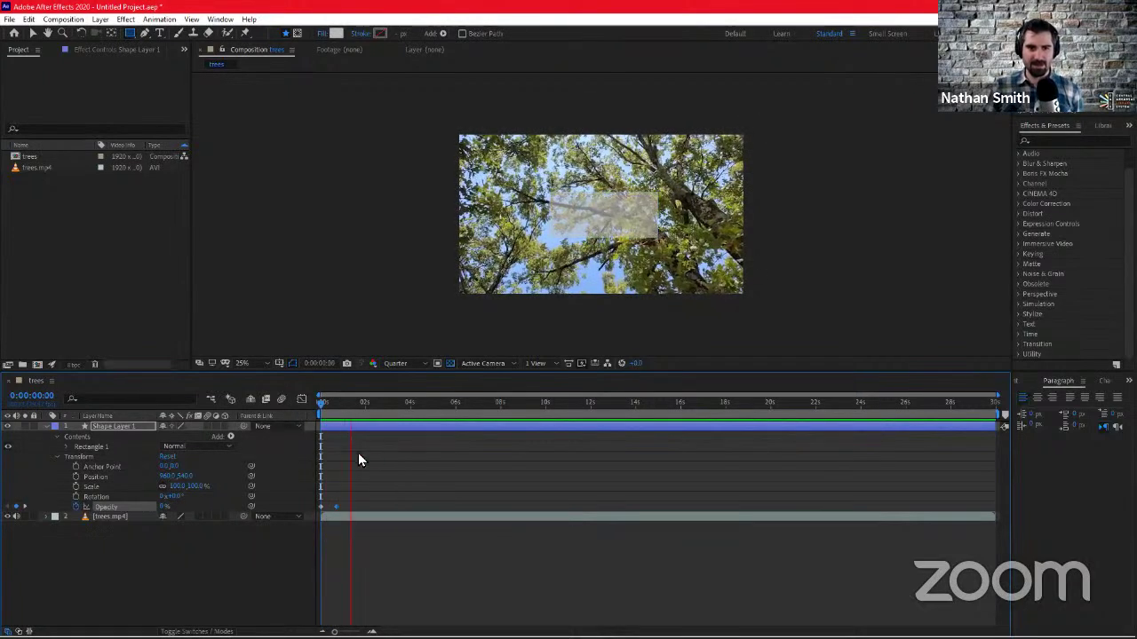
key("space")
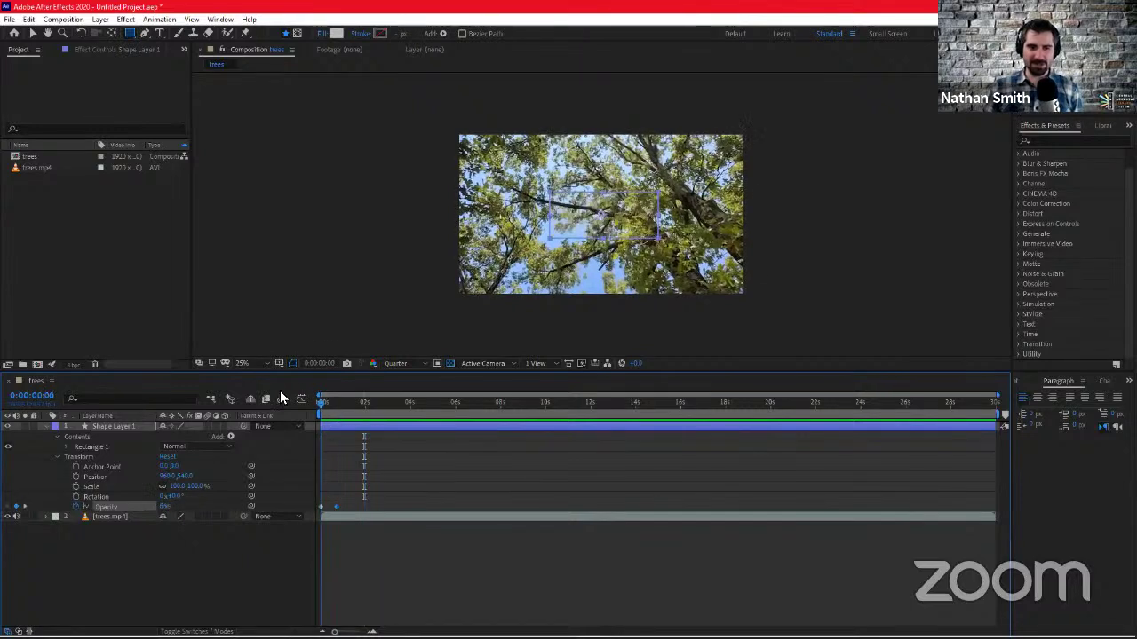
key("space")
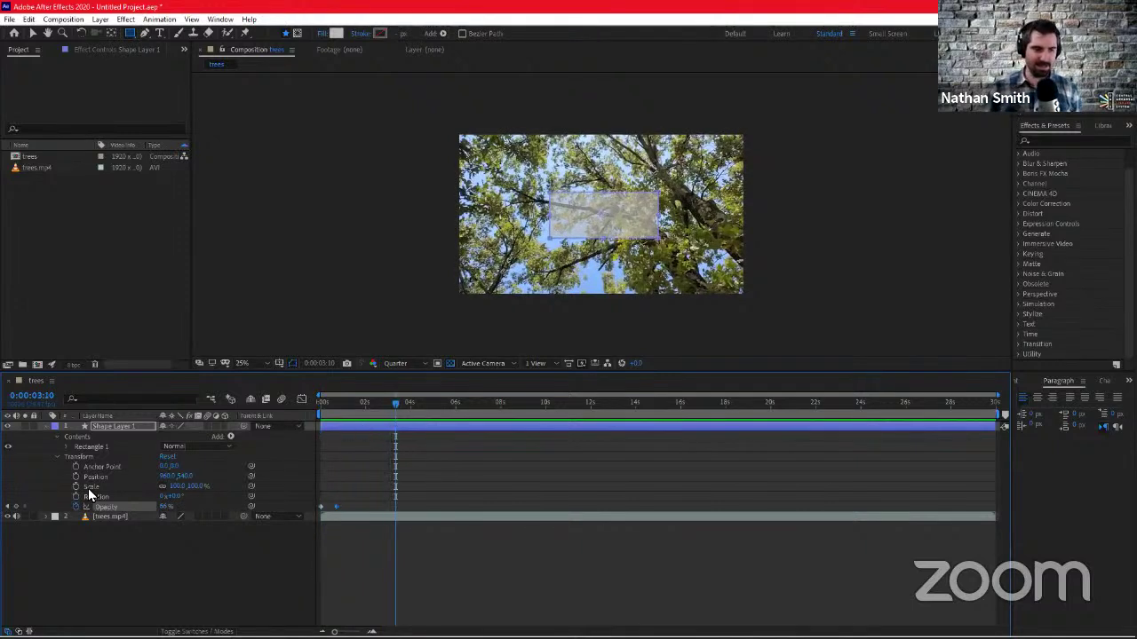
Go to the opacity keyframe at 0:00:00:21 and add a text layer reading "Text" over the rectangle
left_click(6, 507)
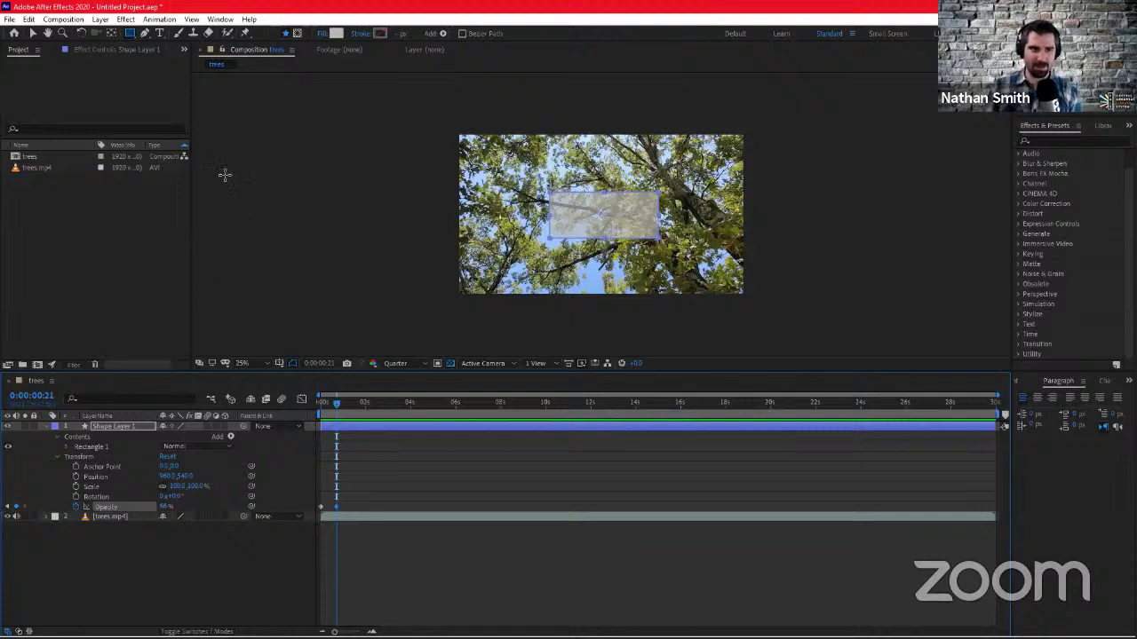
left_click(160, 36)
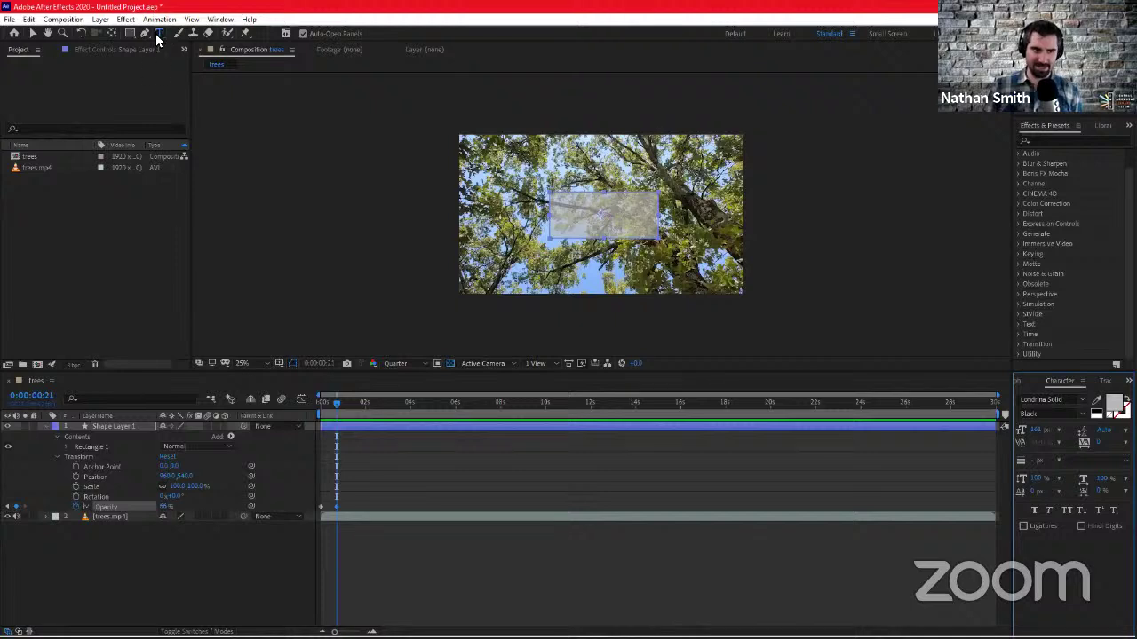
left_click(559, 213)
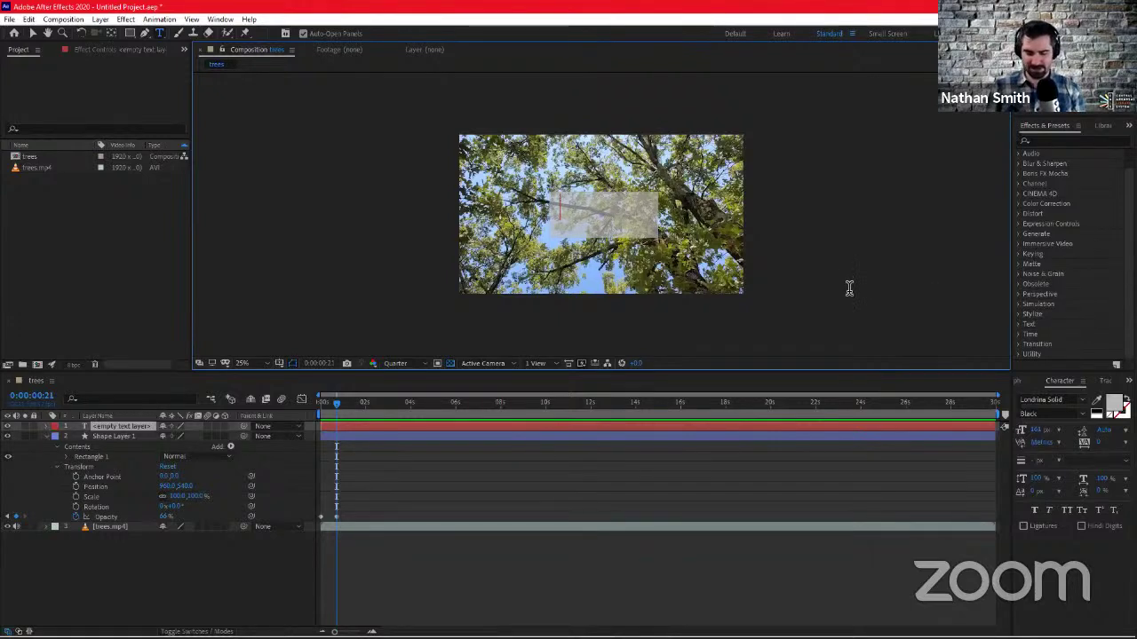
type("Text")
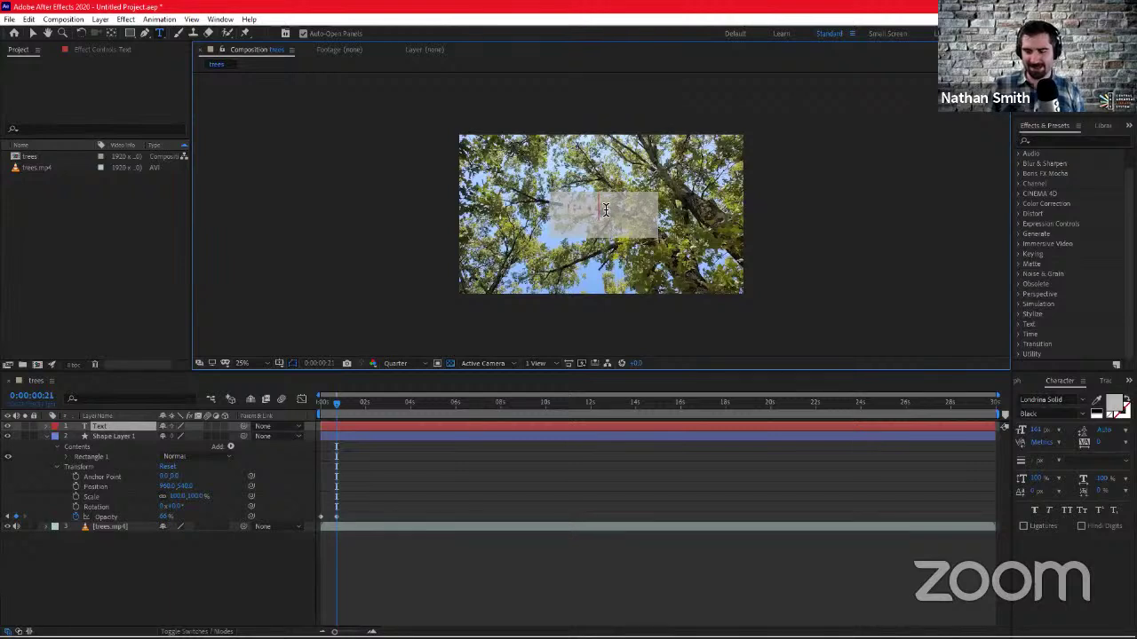
left_click_drag(601, 211, 558, 206)
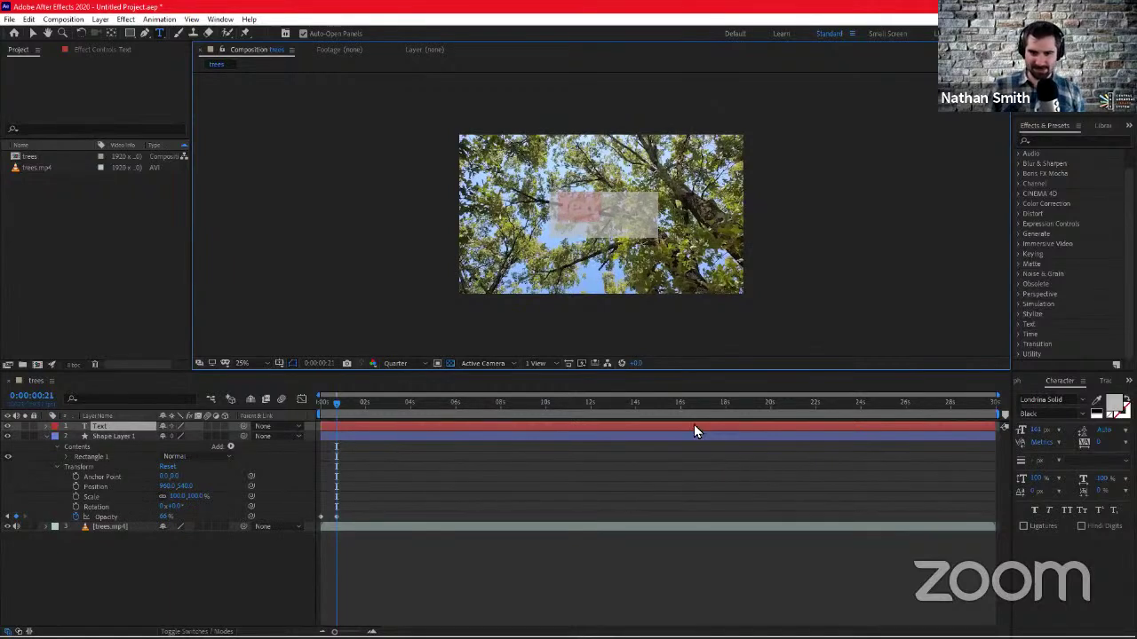
left_click(1112, 404)
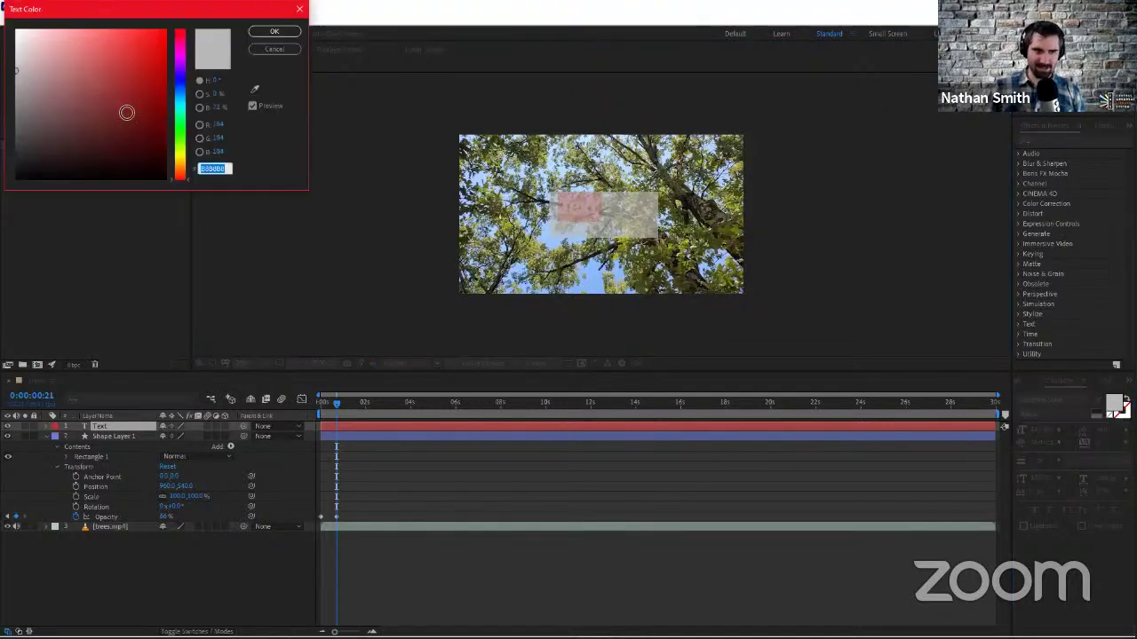
left_click(183, 85)
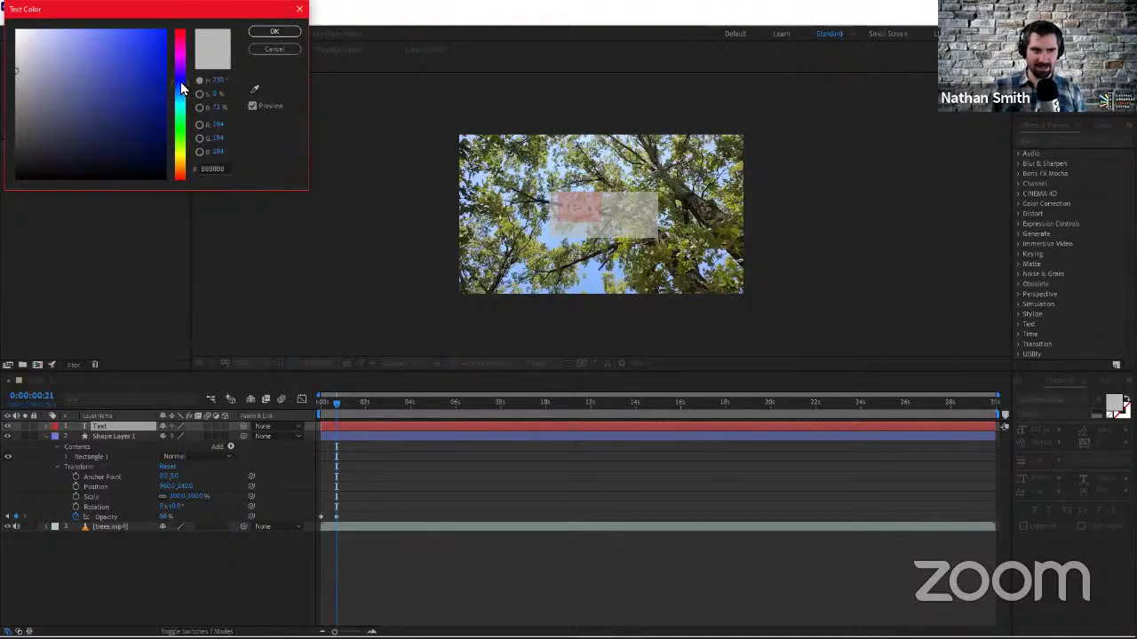
left_click(257, 50)
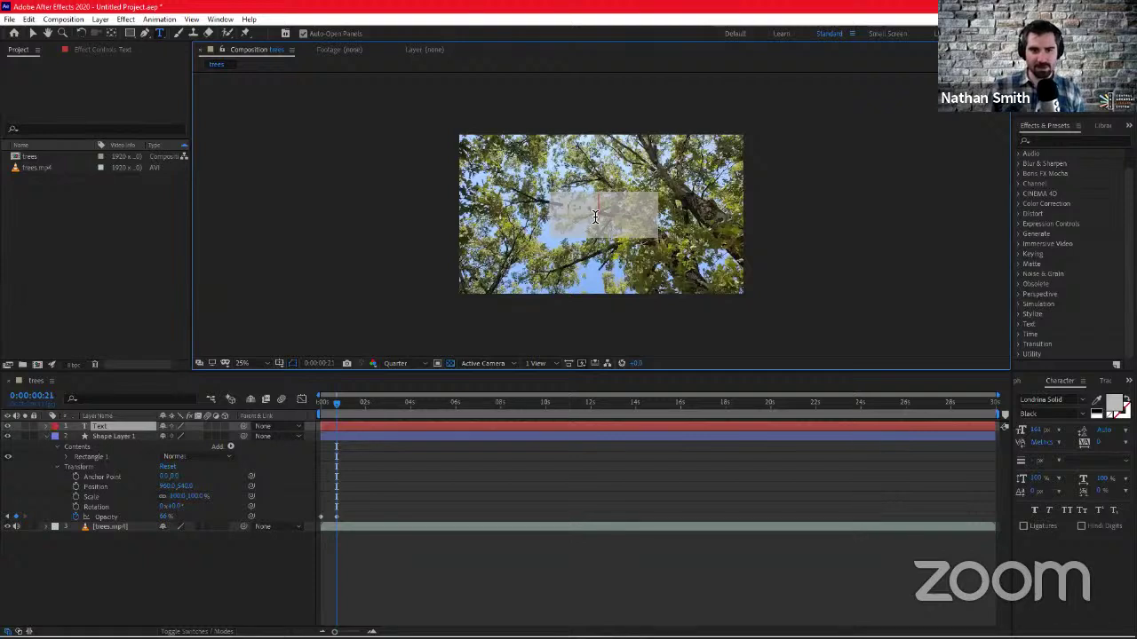
Select the word "Text" over the rectangle and change its fill color to a medium blue, about #335CE3
left_click_drag(597, 210, 561, 216)
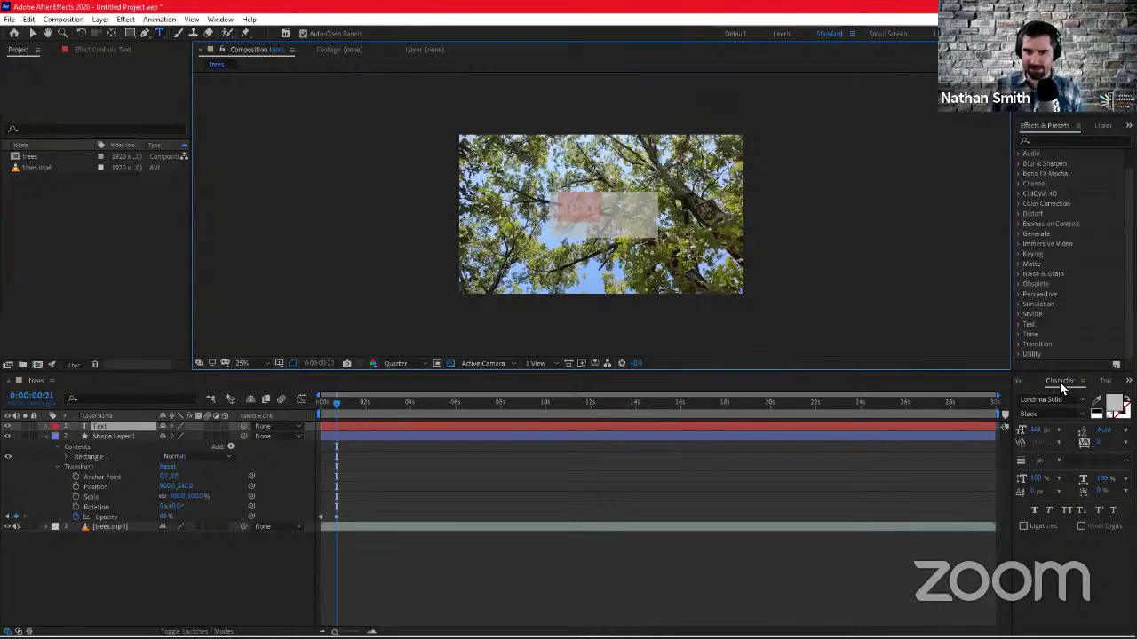
left_click(221, 19)
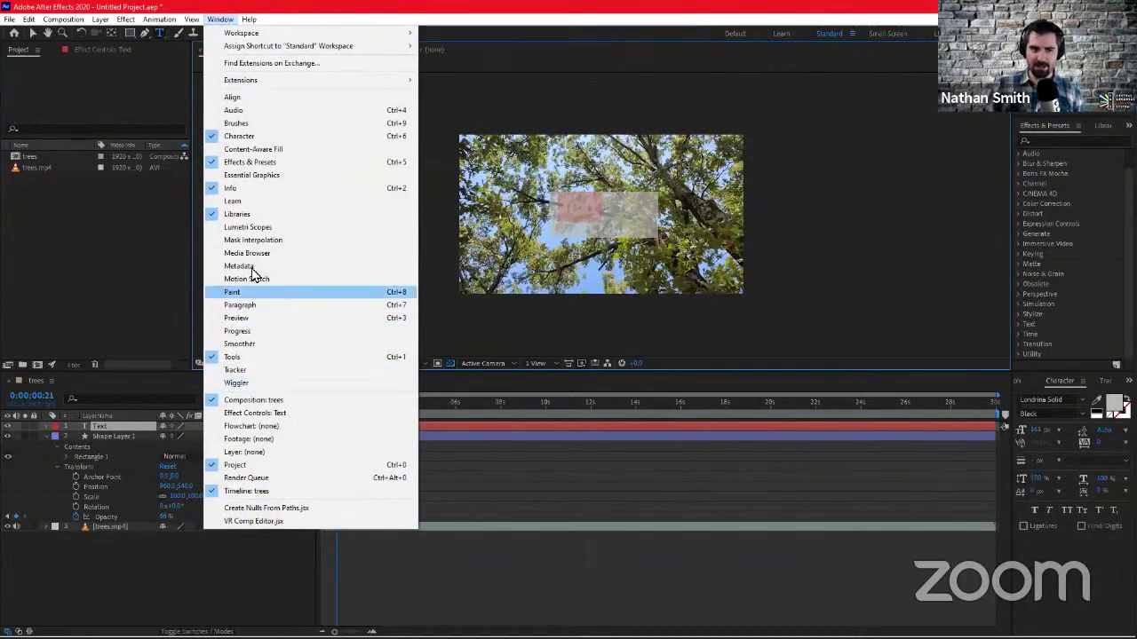
left_click(256, 139)
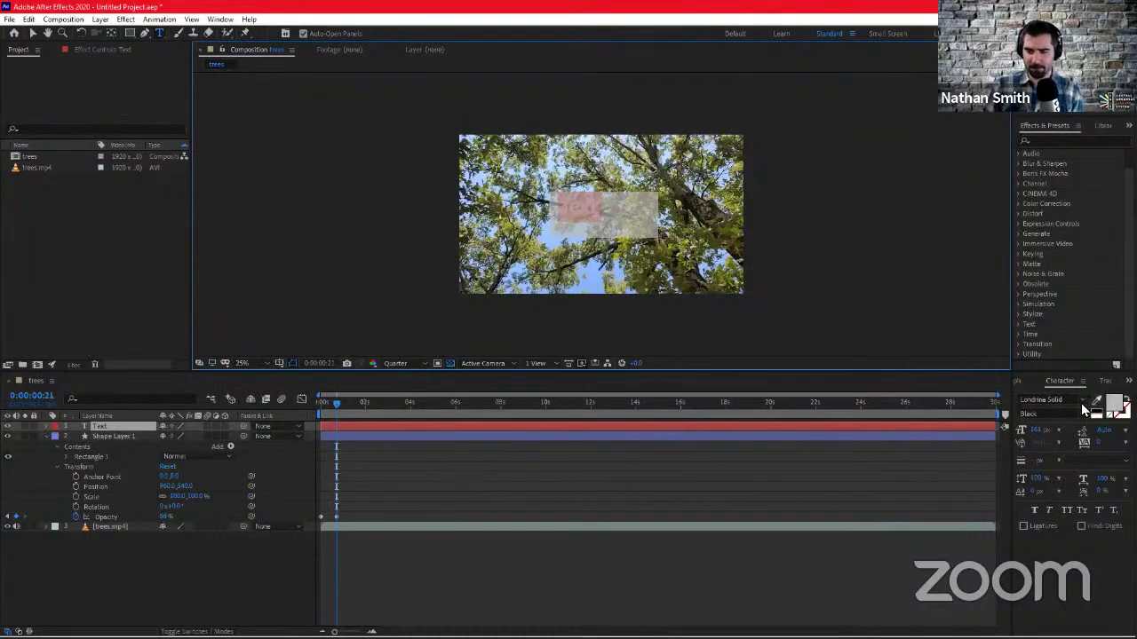
left_click(1114, 408)
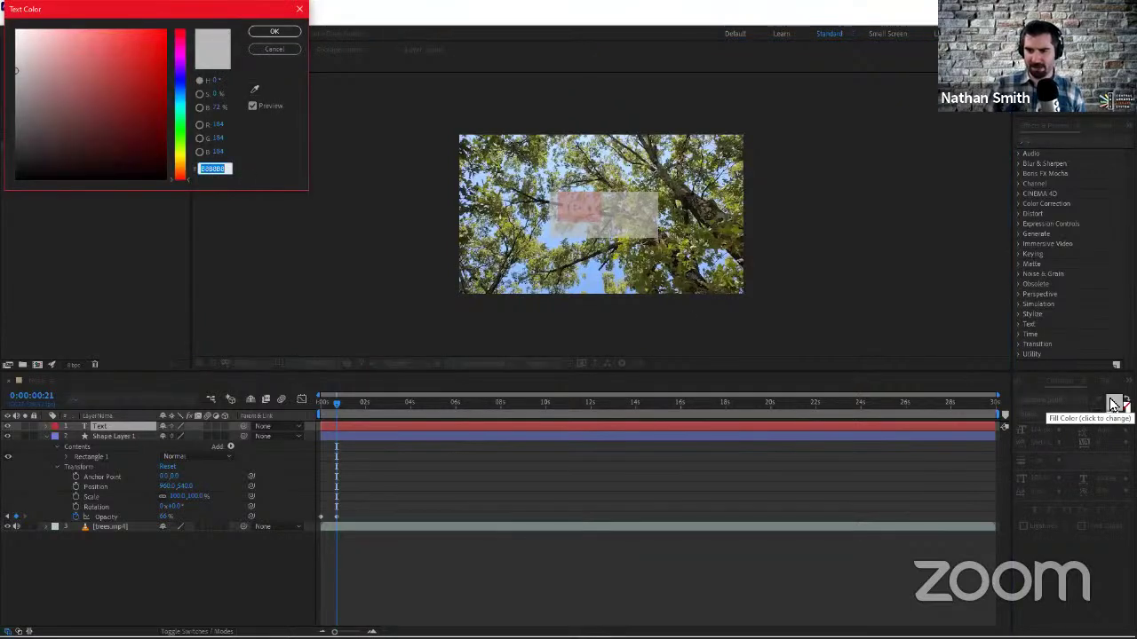
left_click(178, 86)
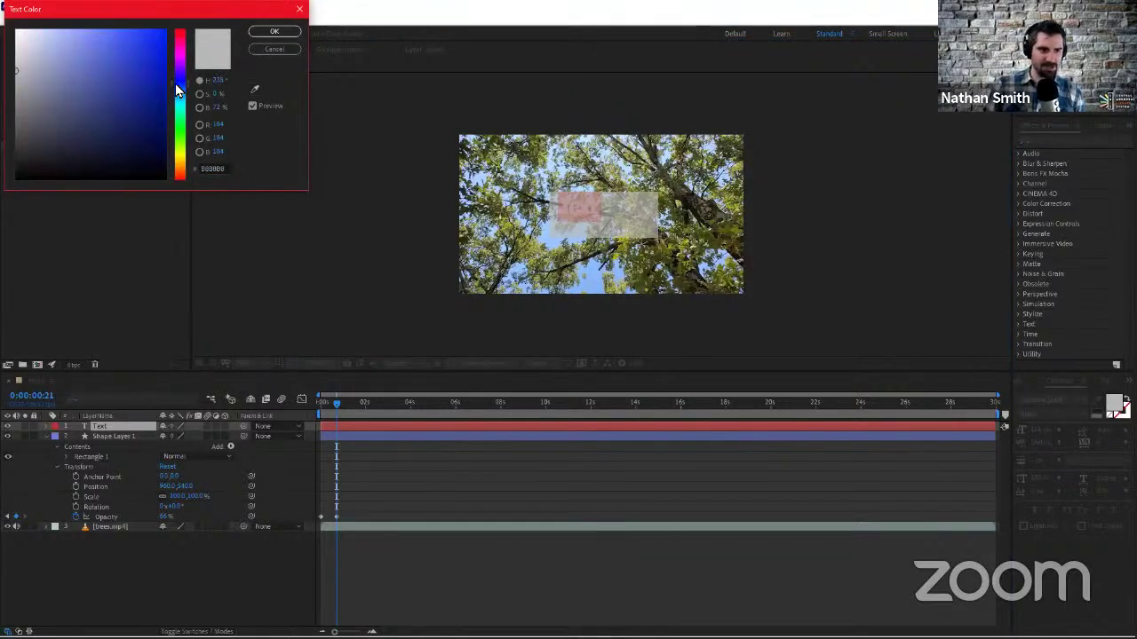
mouse_move(175, 83)
left_mouse_down()
mouse_move(157, 68)
mouse_move(186, 57)
mouse_move(141, 62)
left_mouse_up()
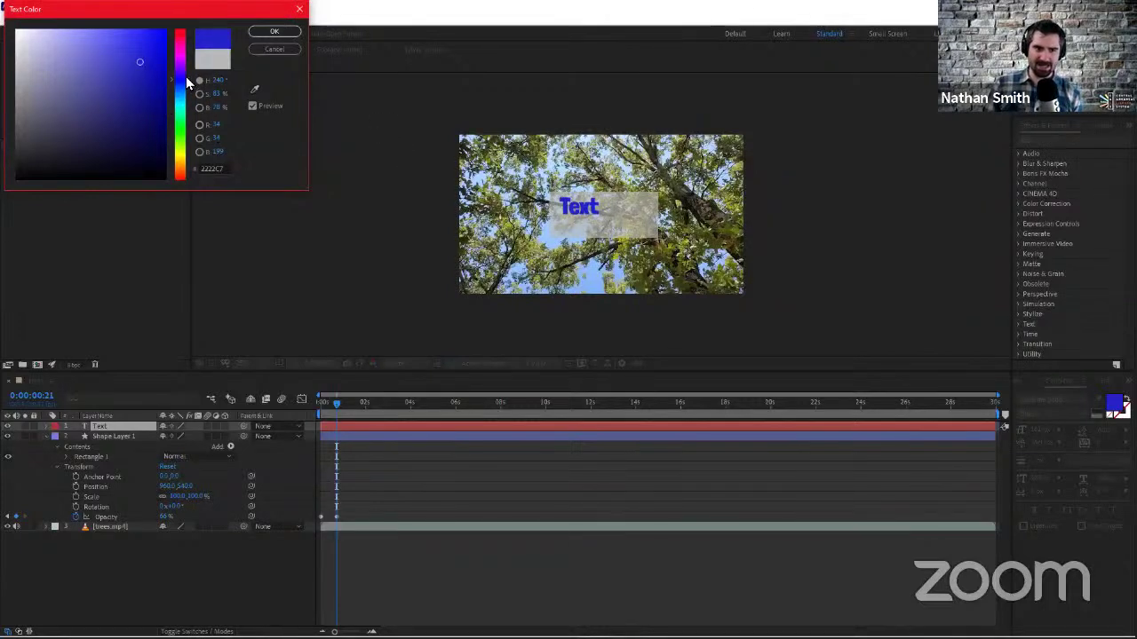
left_click_drag(186, 81, 186, 85)
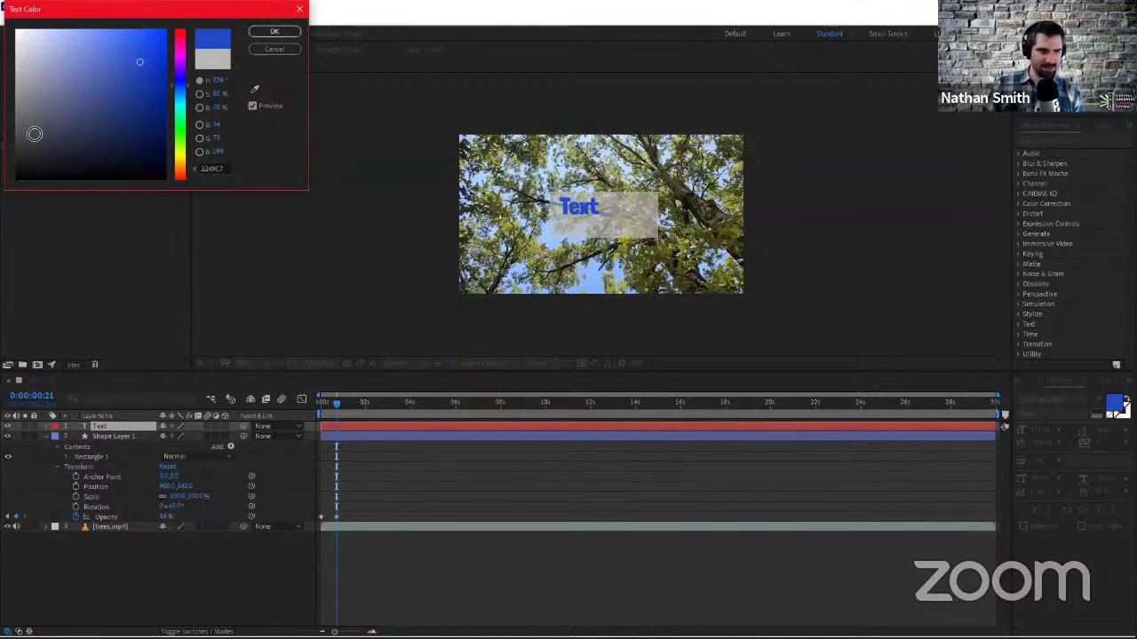
mouse_move(142, 62)
left_mouse_down()
mouse_move(122, 64)
mouse_move(132, 72)
mouse_move(126, 111)
mouse_move(116, 55)
mouse_move(130, 45)
left_mouse_up()
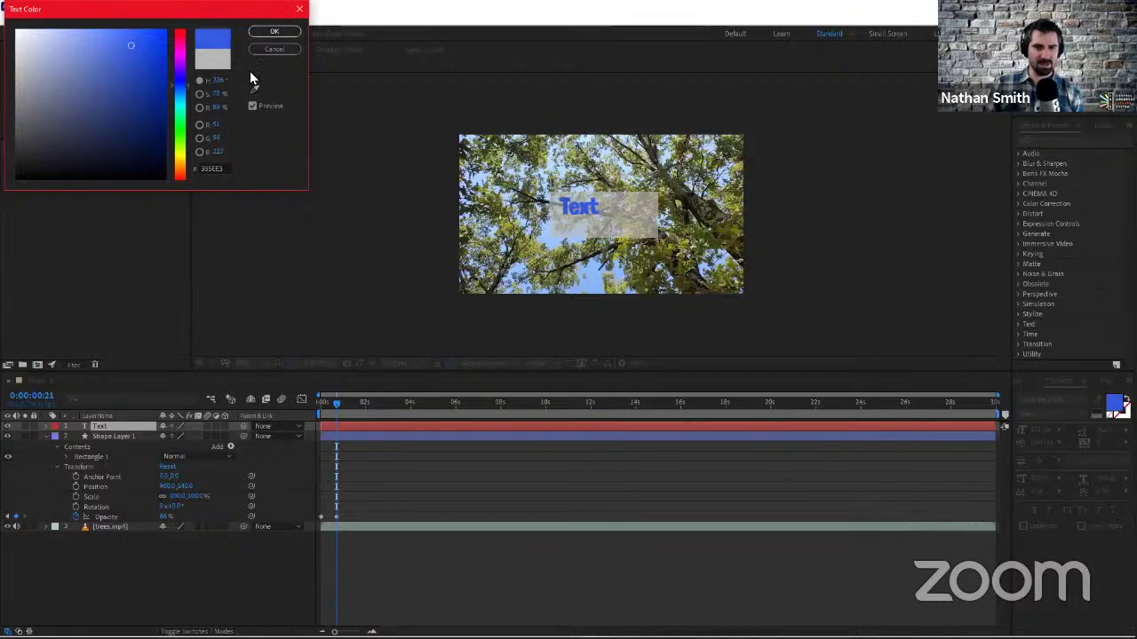
left_click(277, 32)
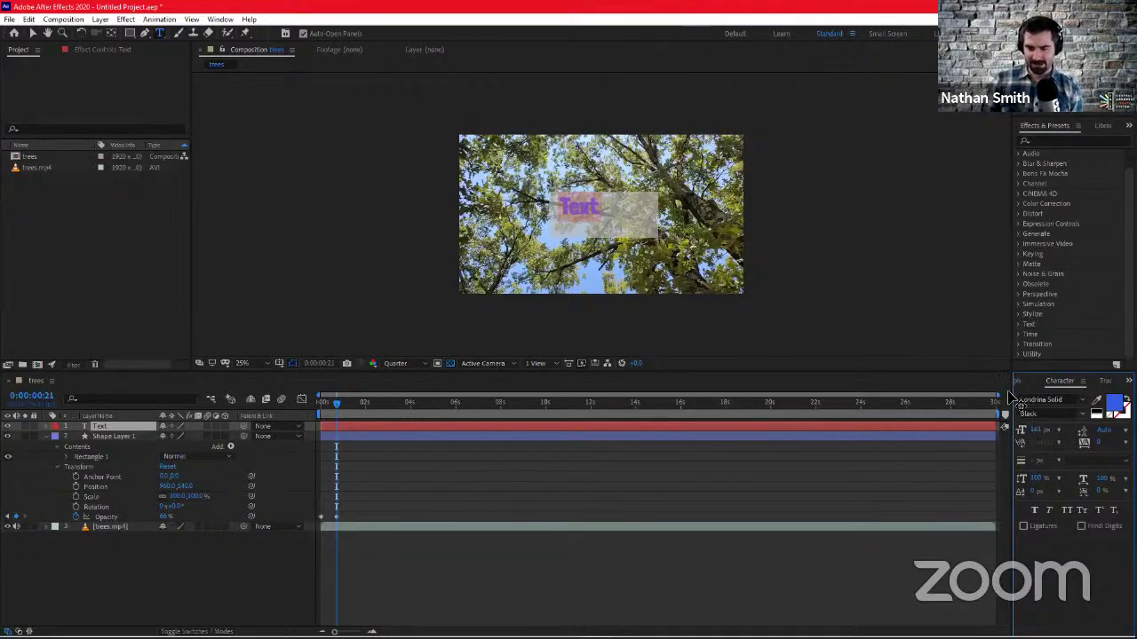
Reselect the whole word "Text", enlarge its font size to 271 px, and deselect the layer
double_click(566, 211)
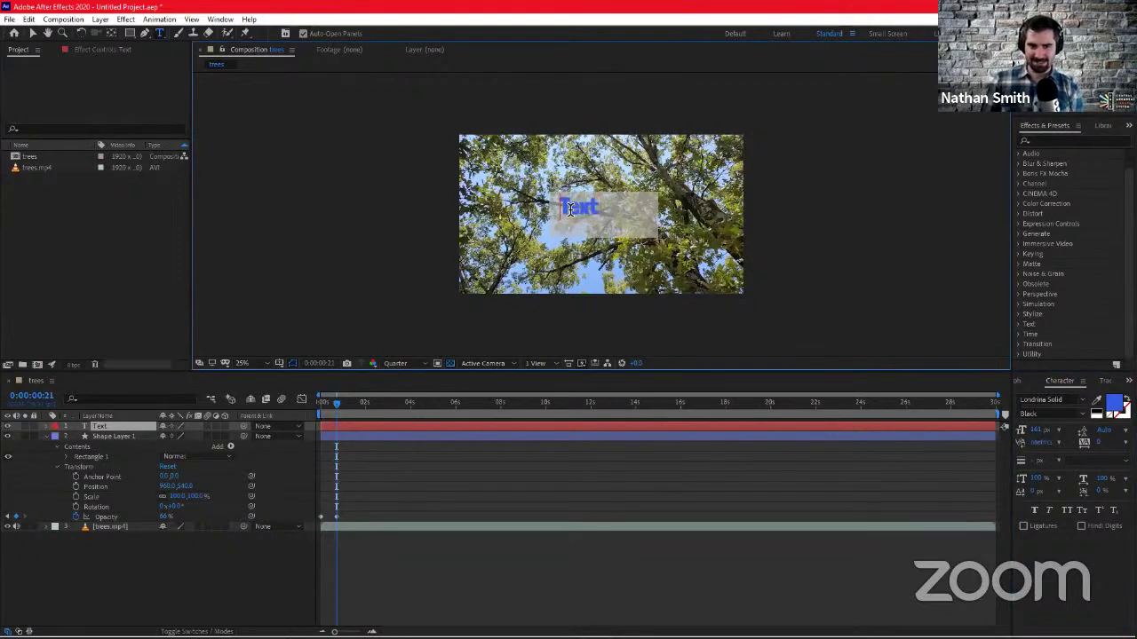
mouse_move(567, 212)
left_mouse_down()
mouse_move(603, 211)
mouse_move(554, 211)
left_mouse_up()
left_click(602, 211)
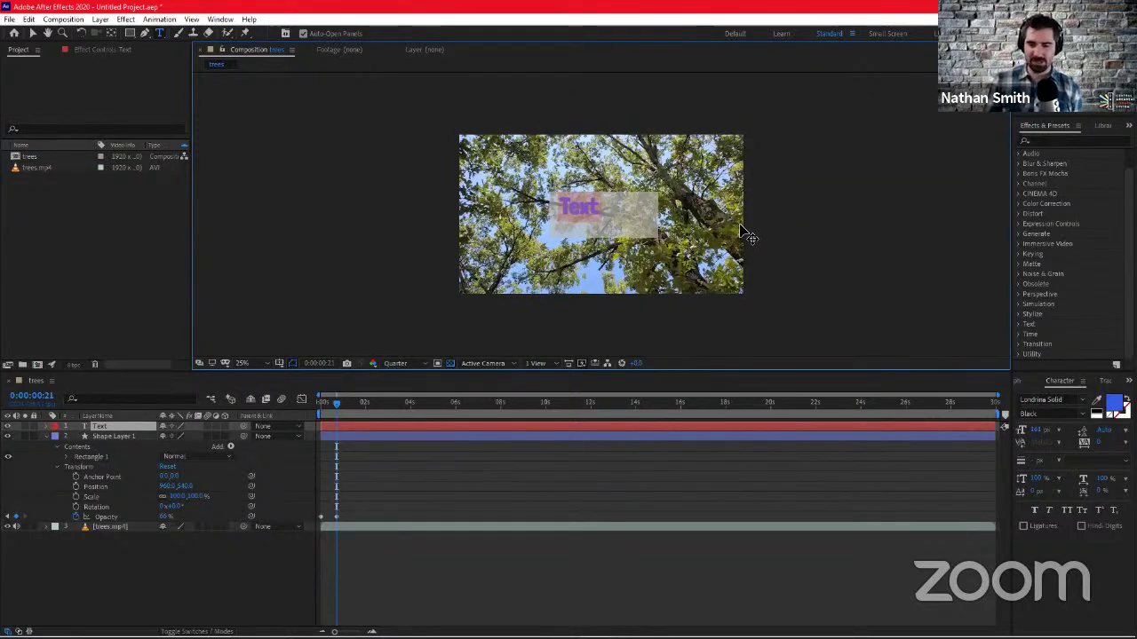
left_click(624, 206)
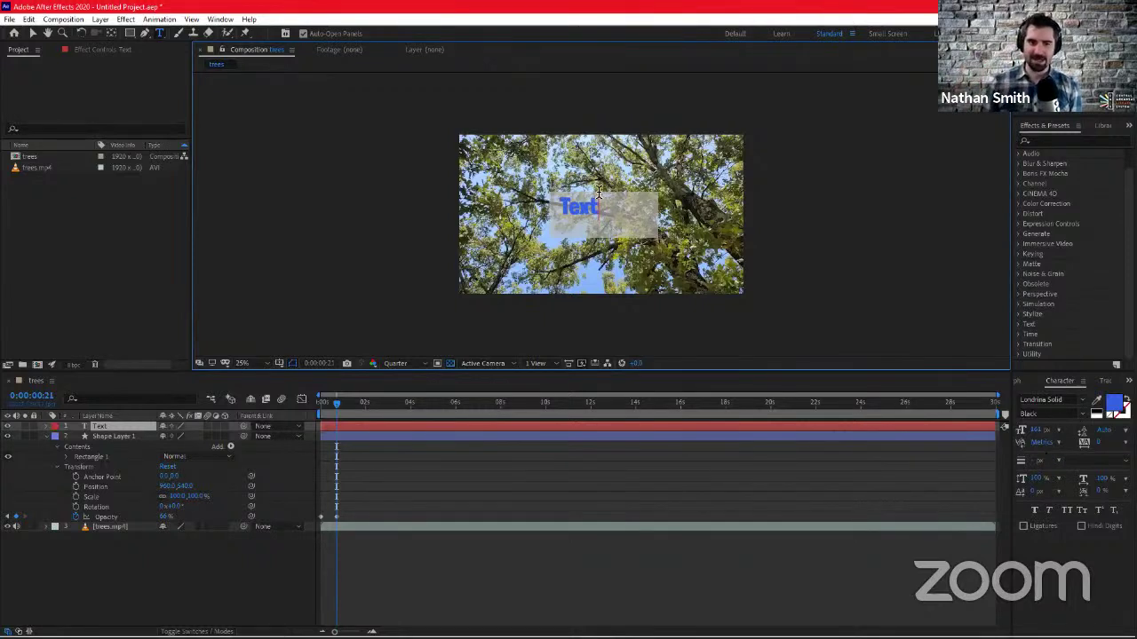
left_click_drag(606, 200, 542, 205)
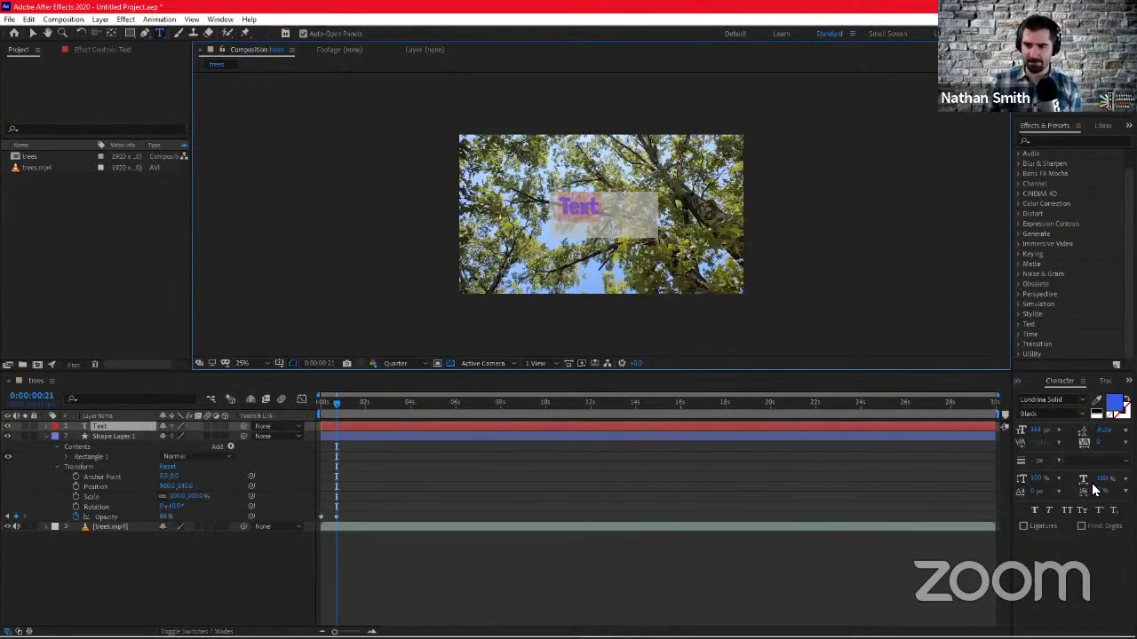
left_click_drag(1035, 431, 1109, 441)
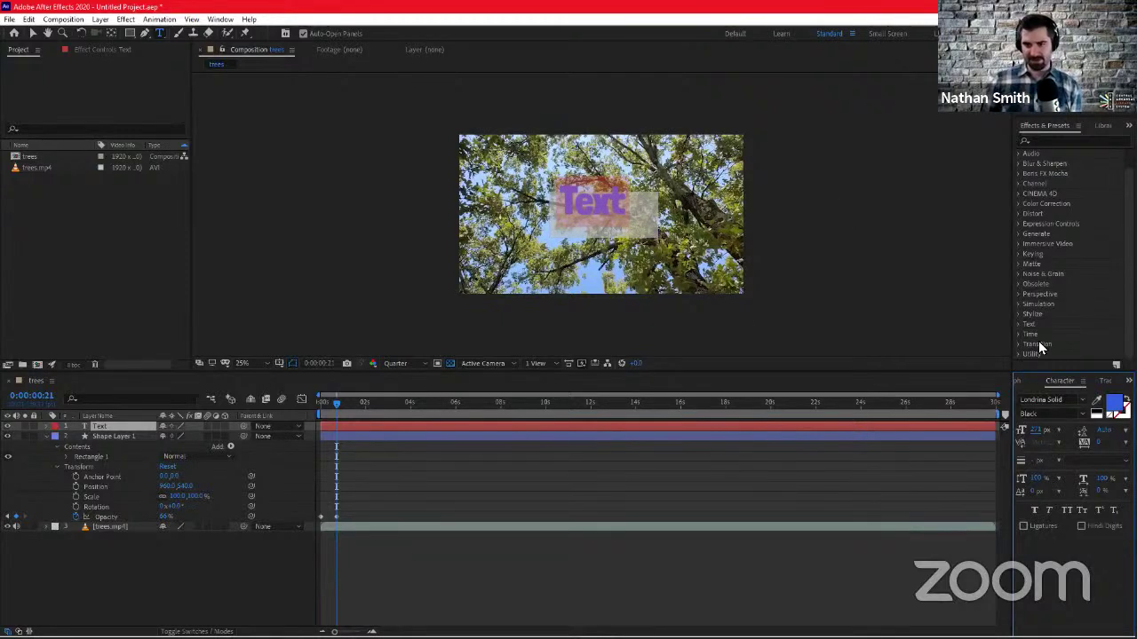
left_click(1055, 415)
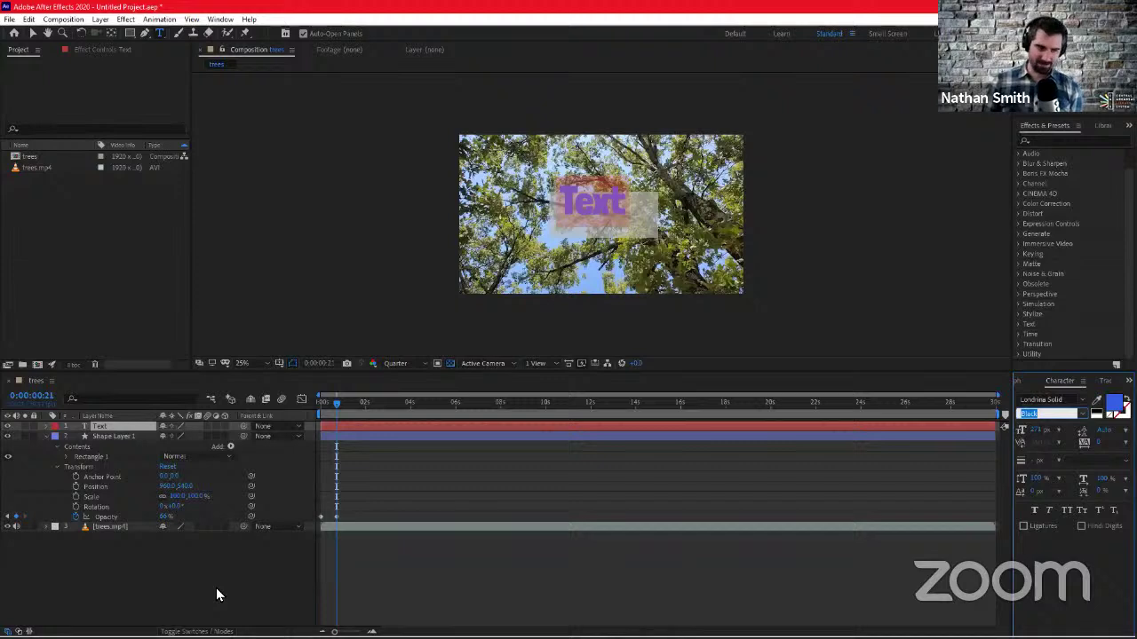
left_click(260, 588)
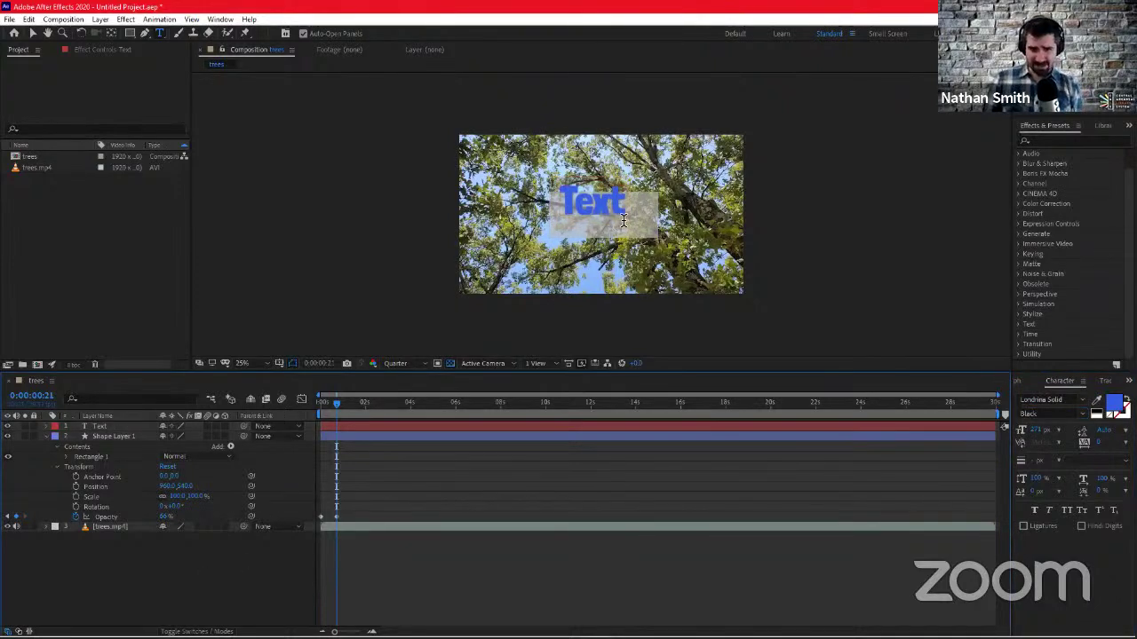
Move the Text layer with the Selection tool so it sits centered over the translucent rectangle, and deselect it
left_click(127, 425)
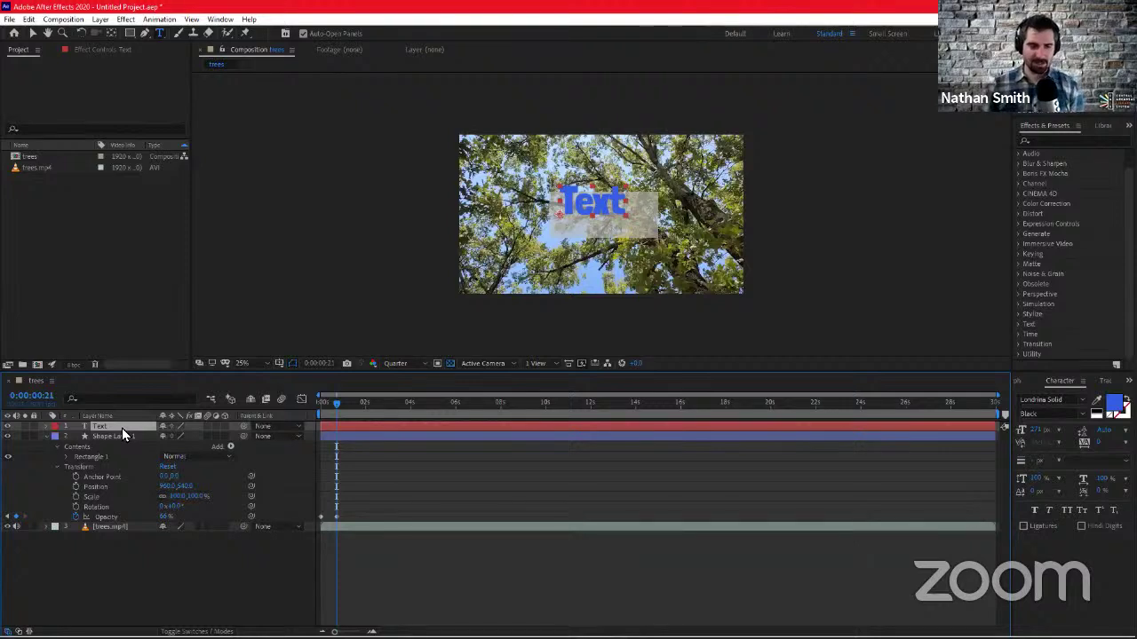
left_click(34, 35)
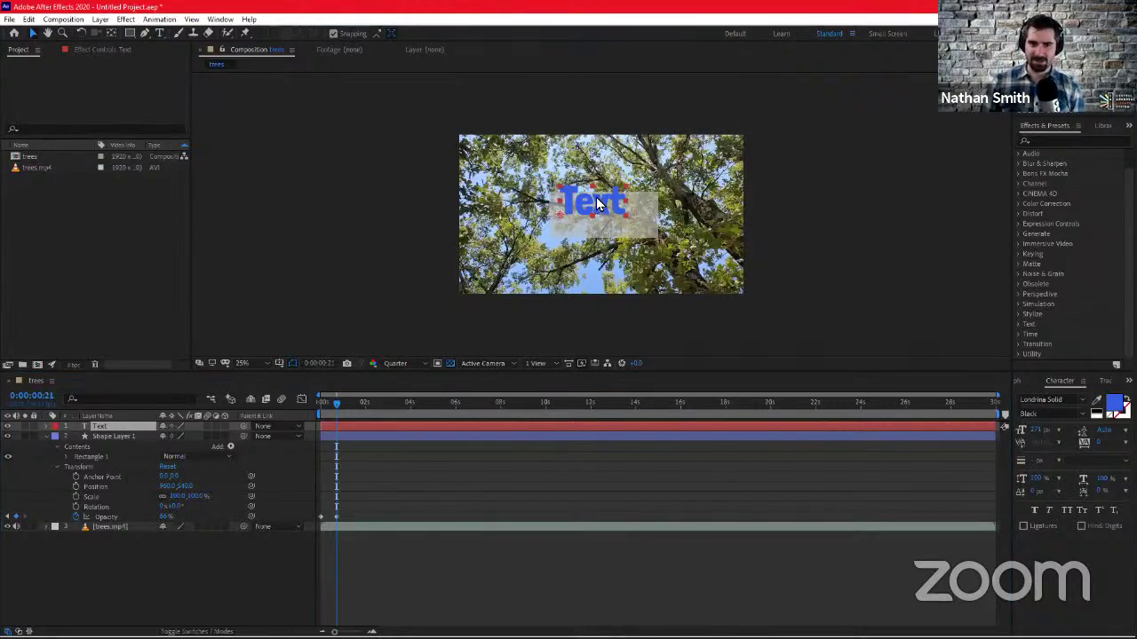
mouse_move(596, 199)
left_mouse_down()
mouse_move(603, 224)
mouse_move(613, 208)
mouse_move(604, 214)
left_mouse_up()
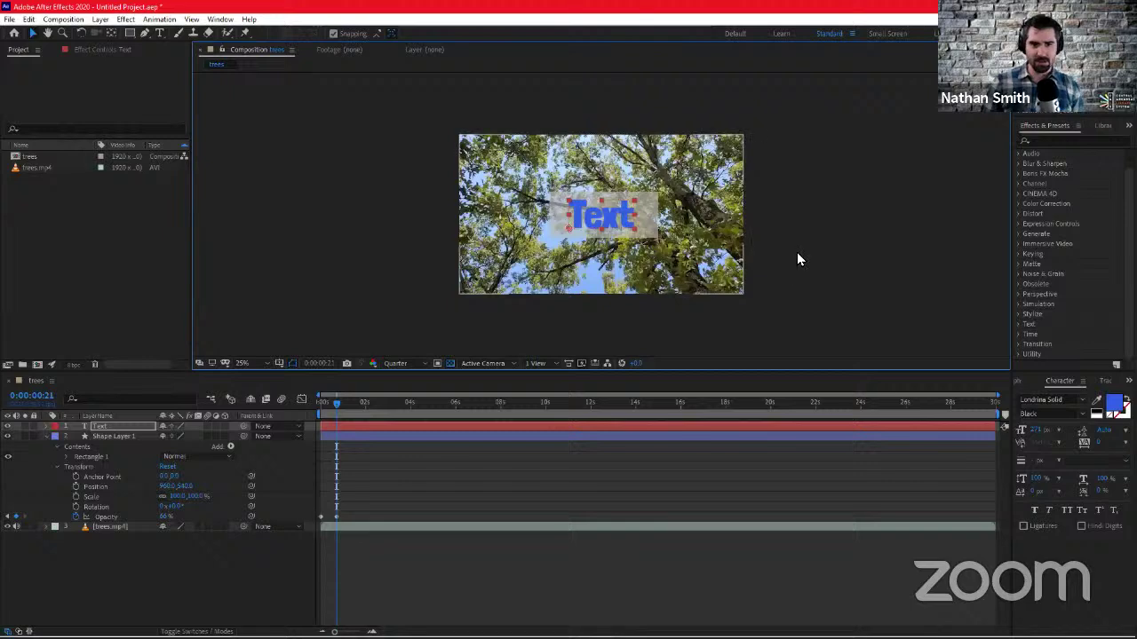
left_click(406, 275)
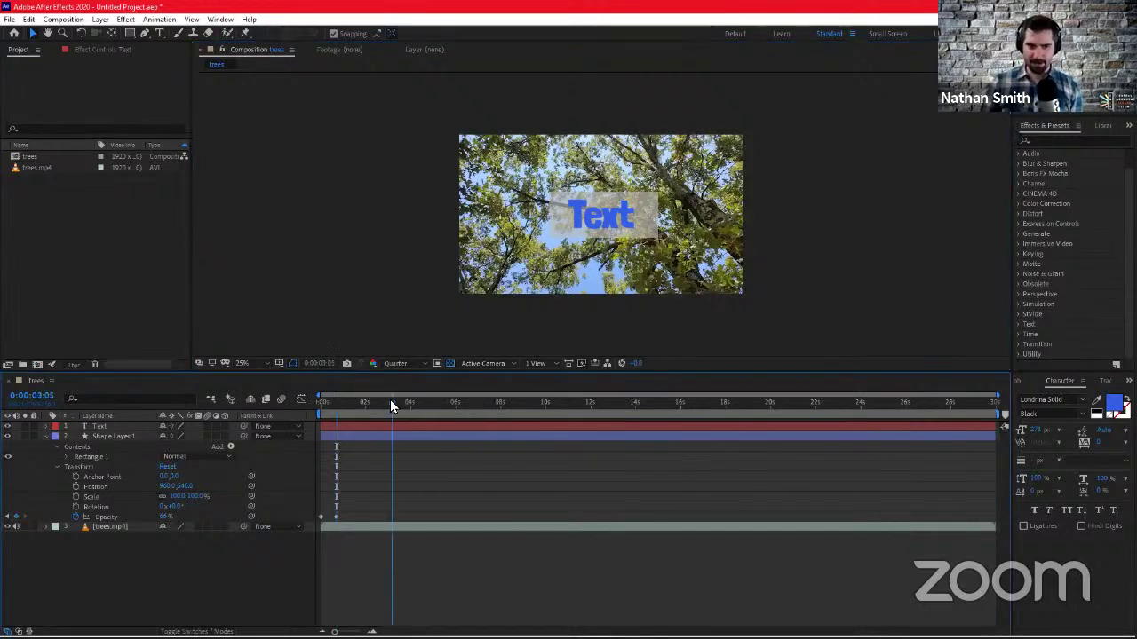
Preview the composition from the start several times to check the text against the rectangle's fade-in
left_click_drag(390, 399, 317, 410)
key("space")
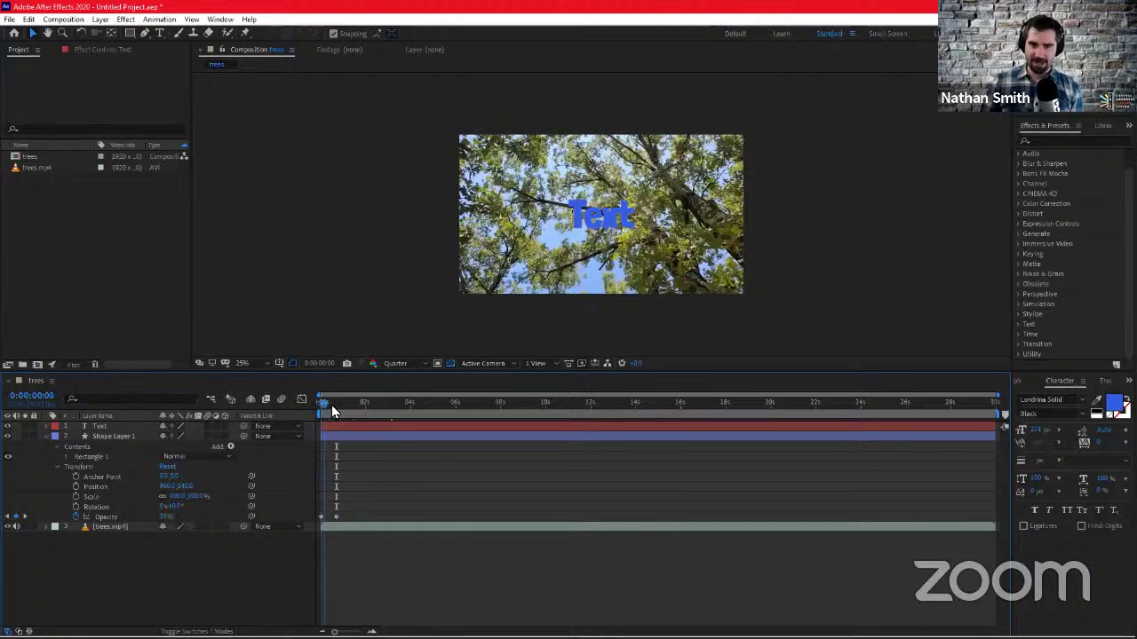
key("space")
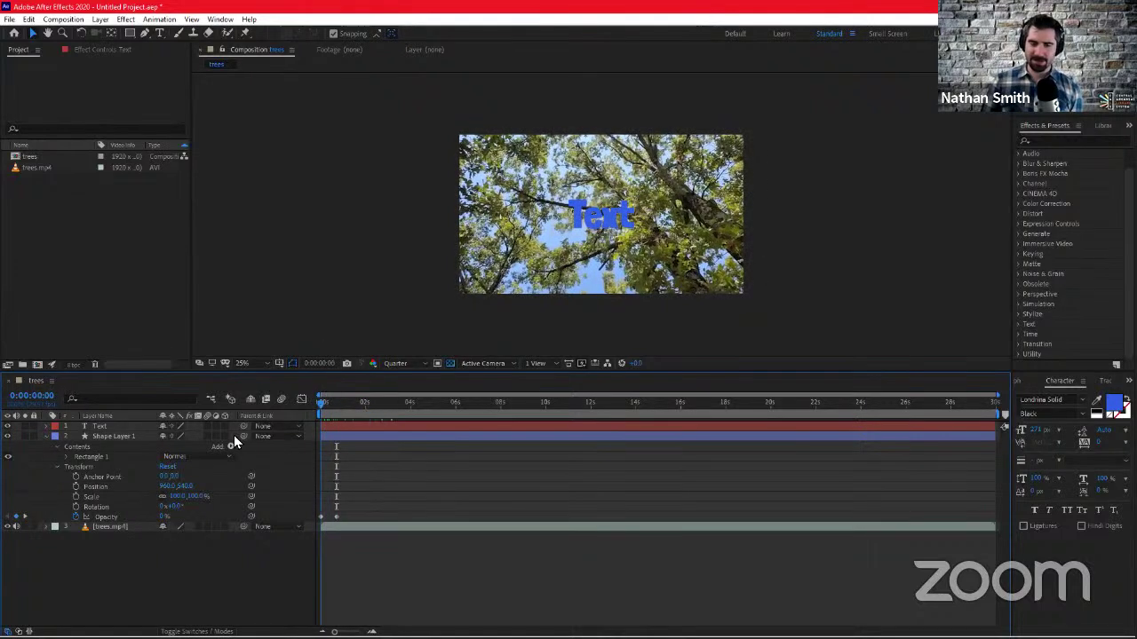
key("space")
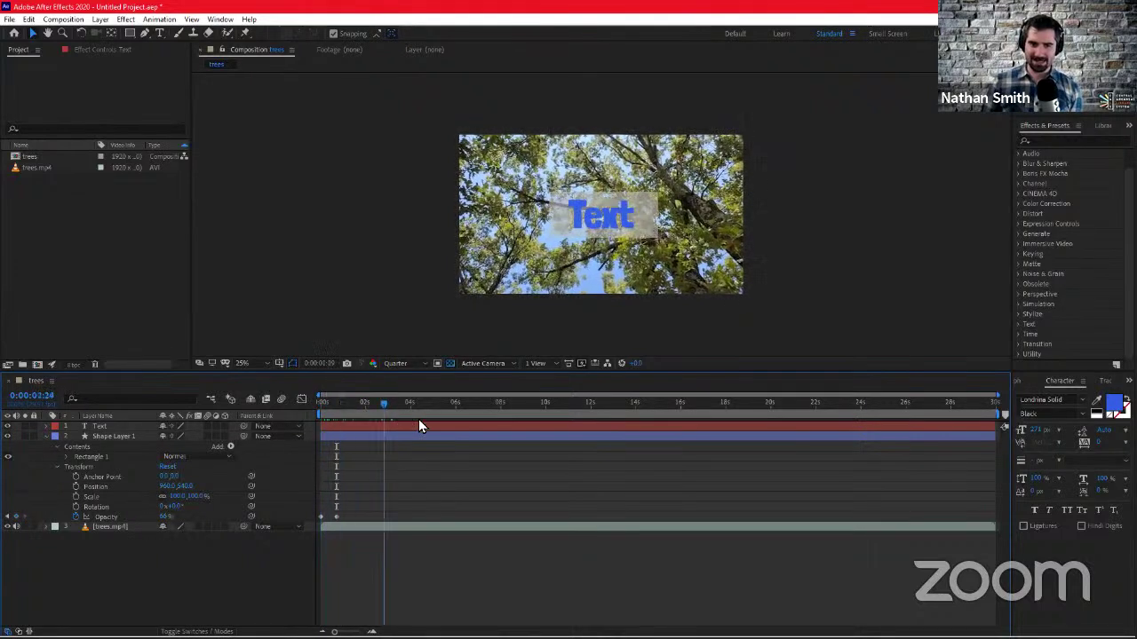
key("space")
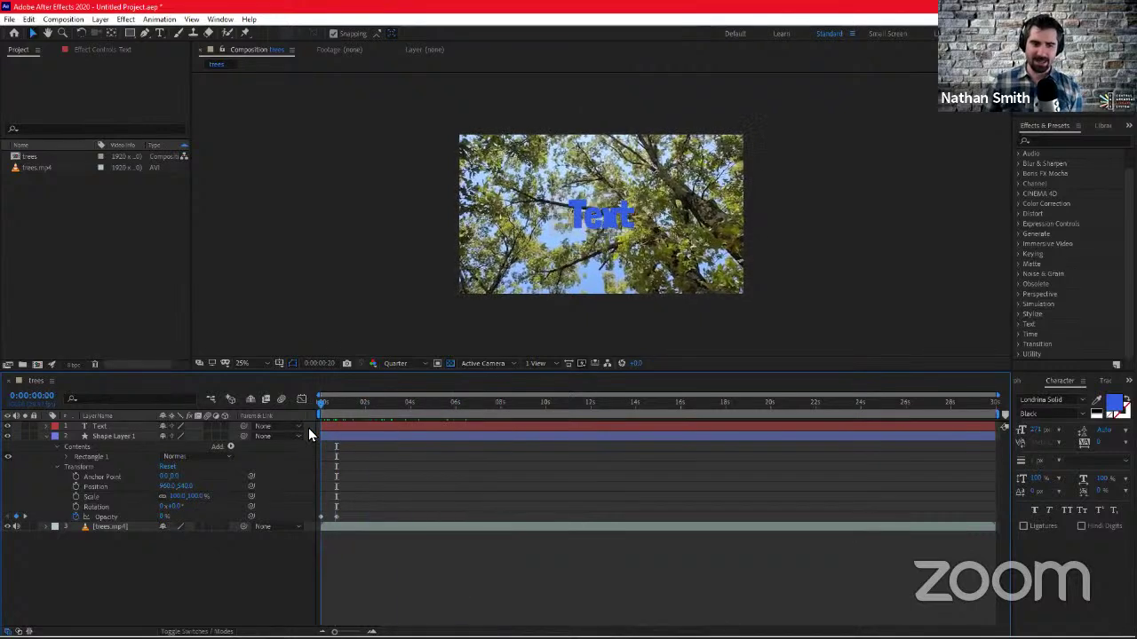
key("space")
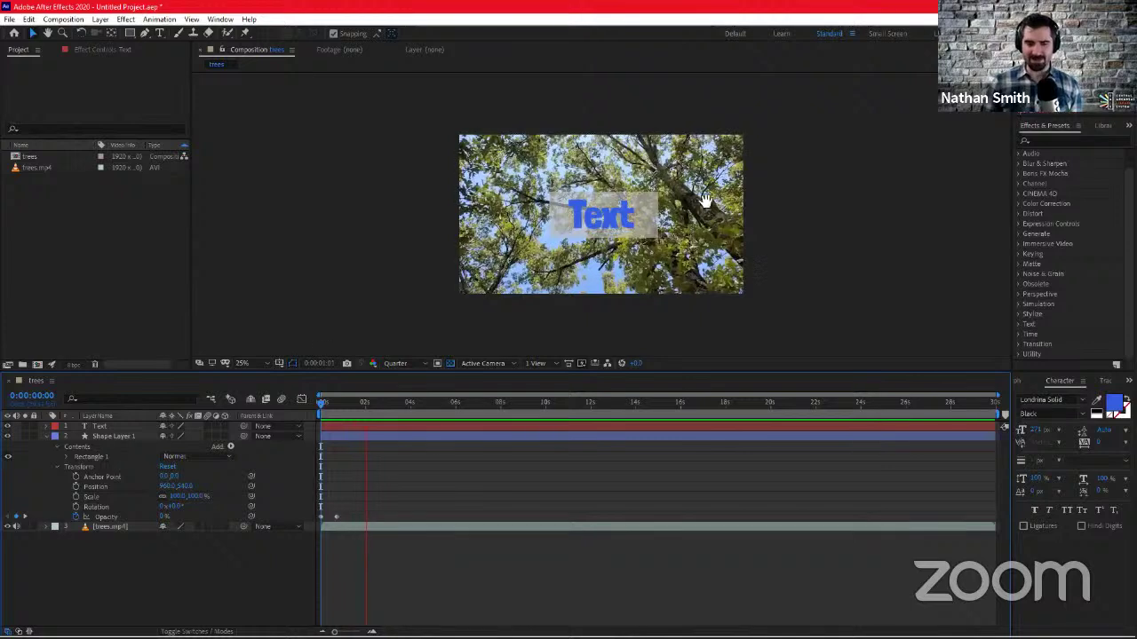
key("space")
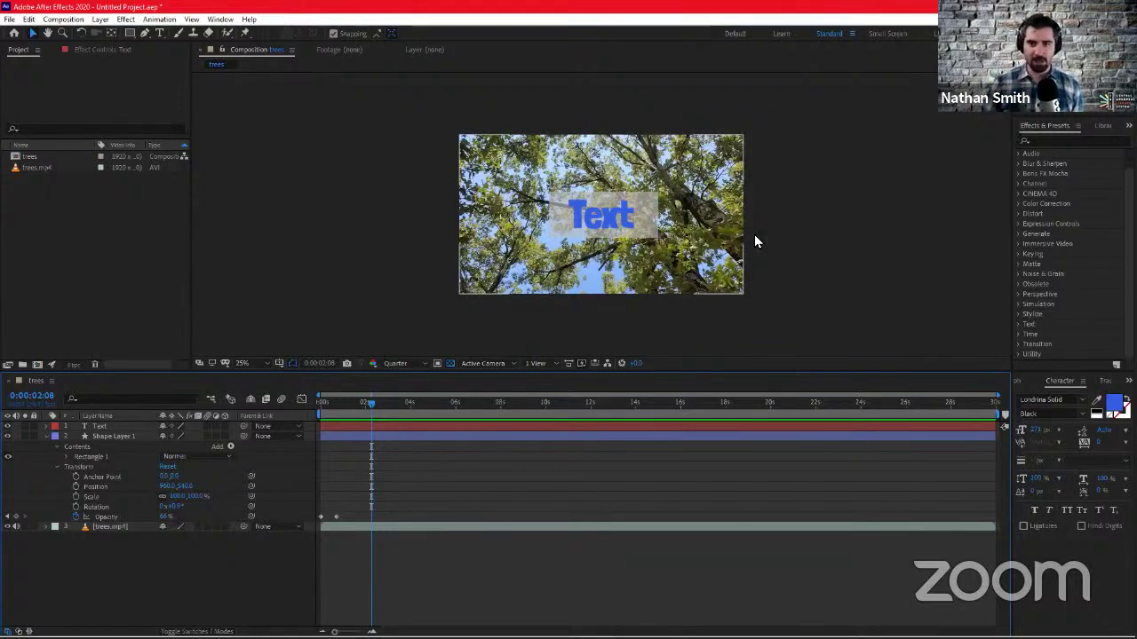
mouse_move(1129, 258)
left_mouse_down()
mouse_move(1129, 236)
mouse_move(1129, 259)
left_mouse_up()
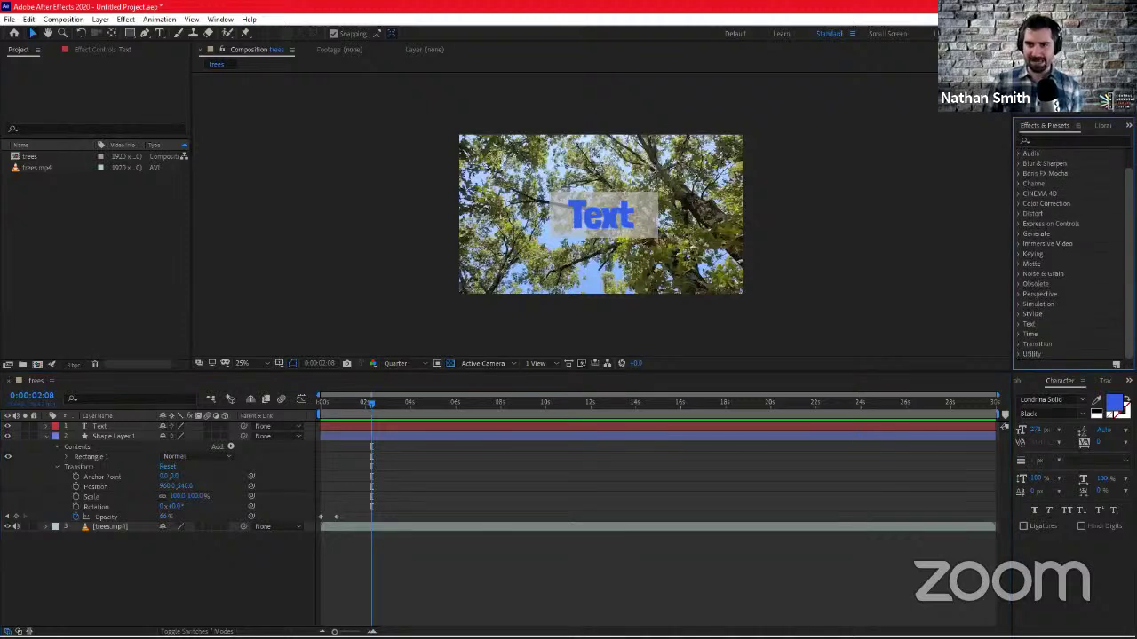
Select the Text layer and expand its Transform properties in the timeline
left_click(632, 229)
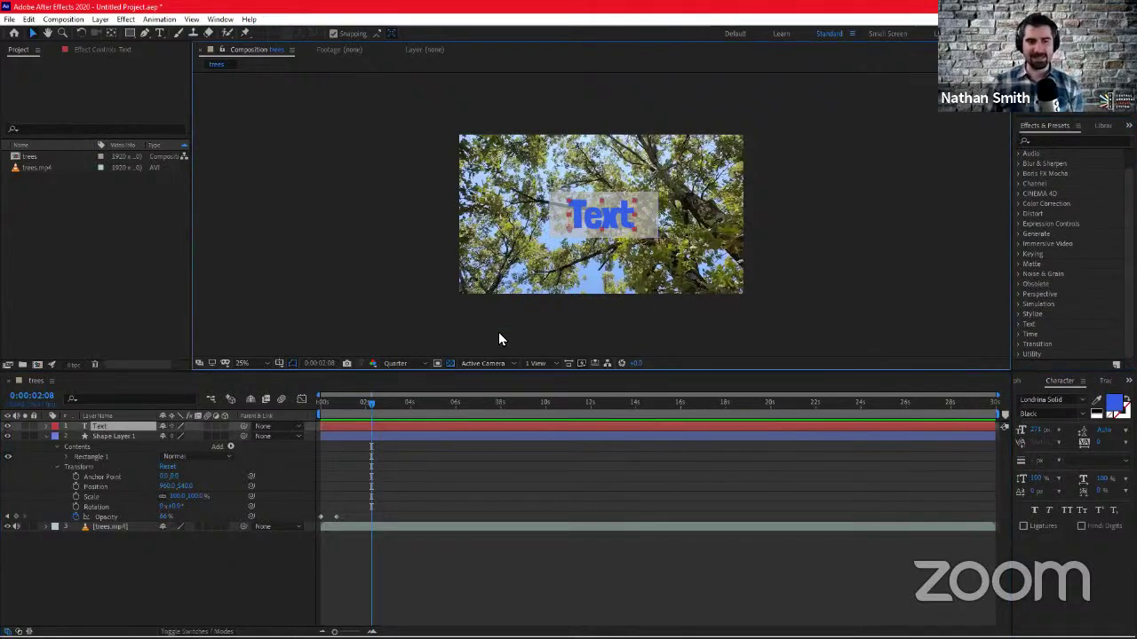
left_click(47, 426)
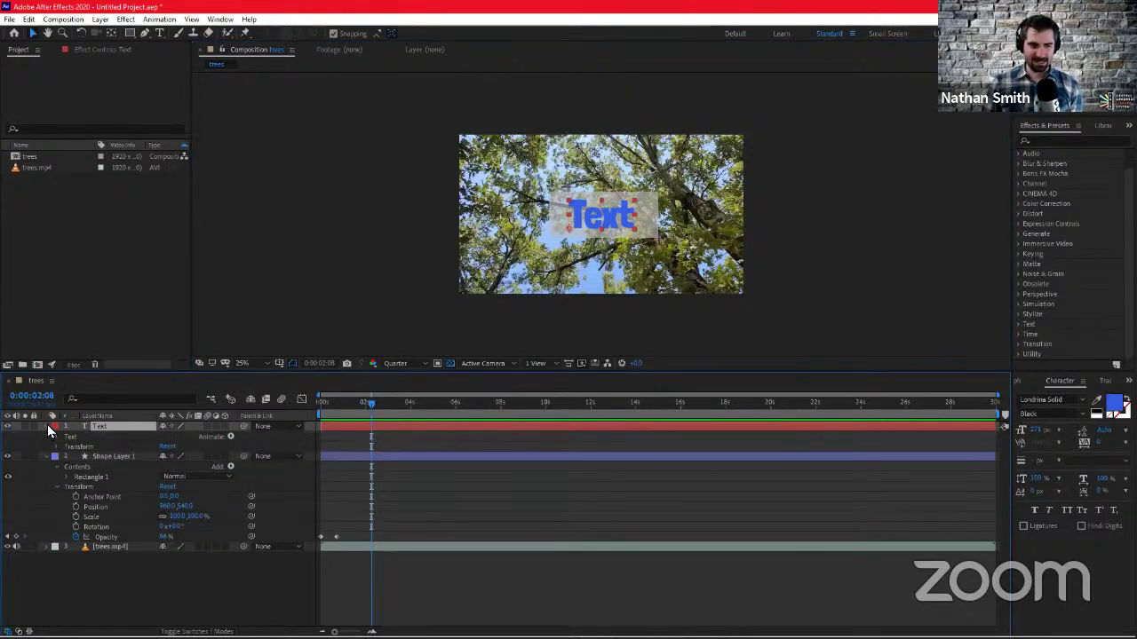
left_click(47, 426)
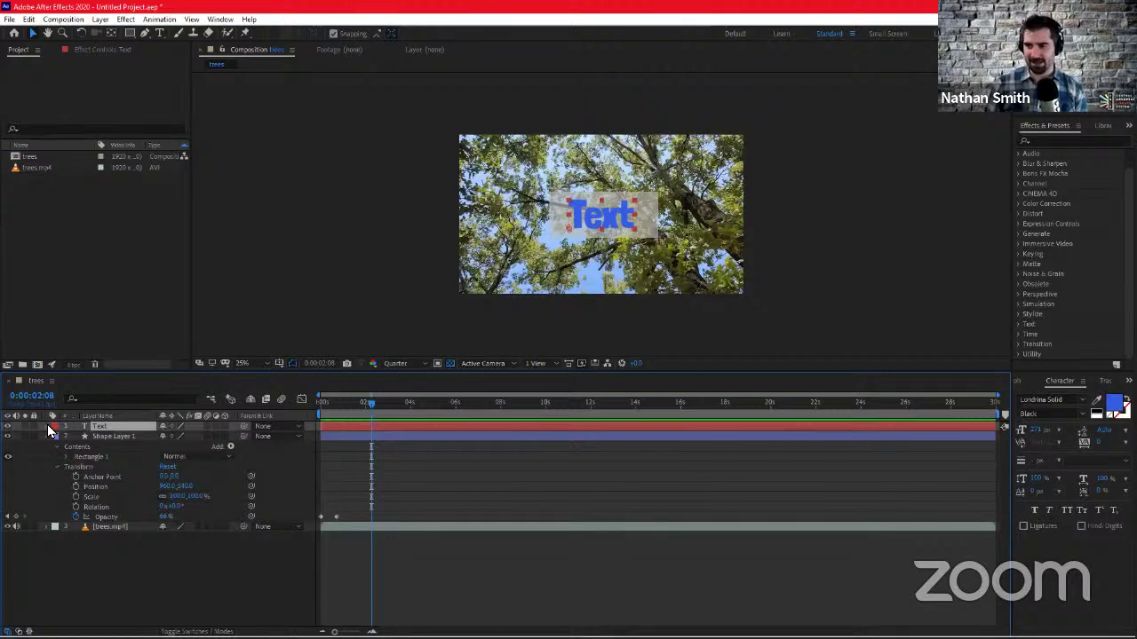
left_click(47, 427)
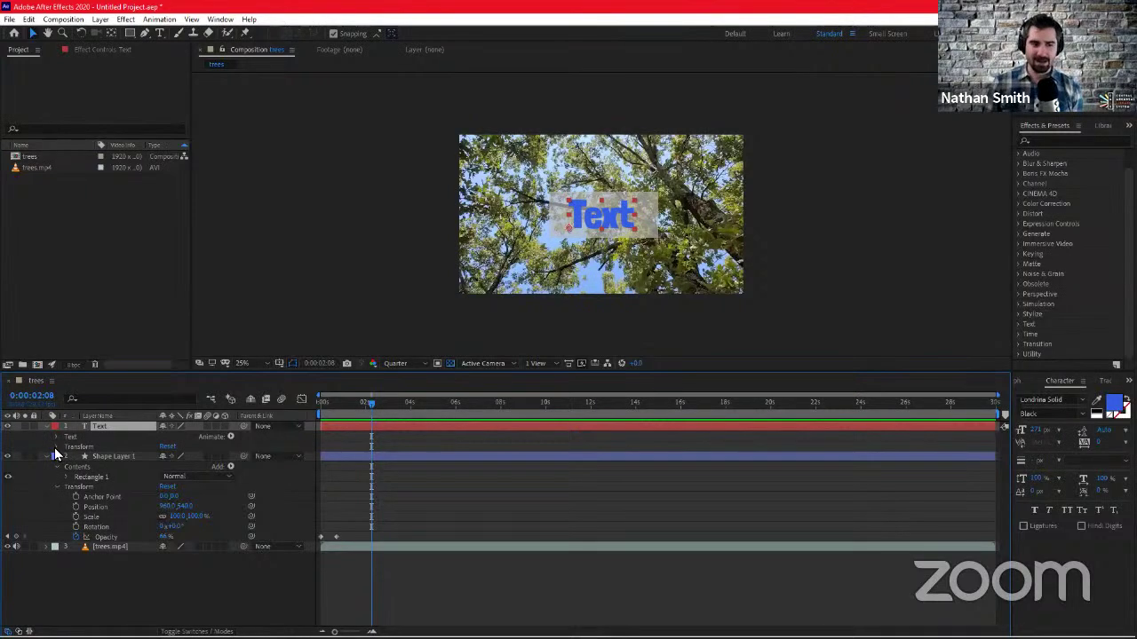
left_click(55, 448)
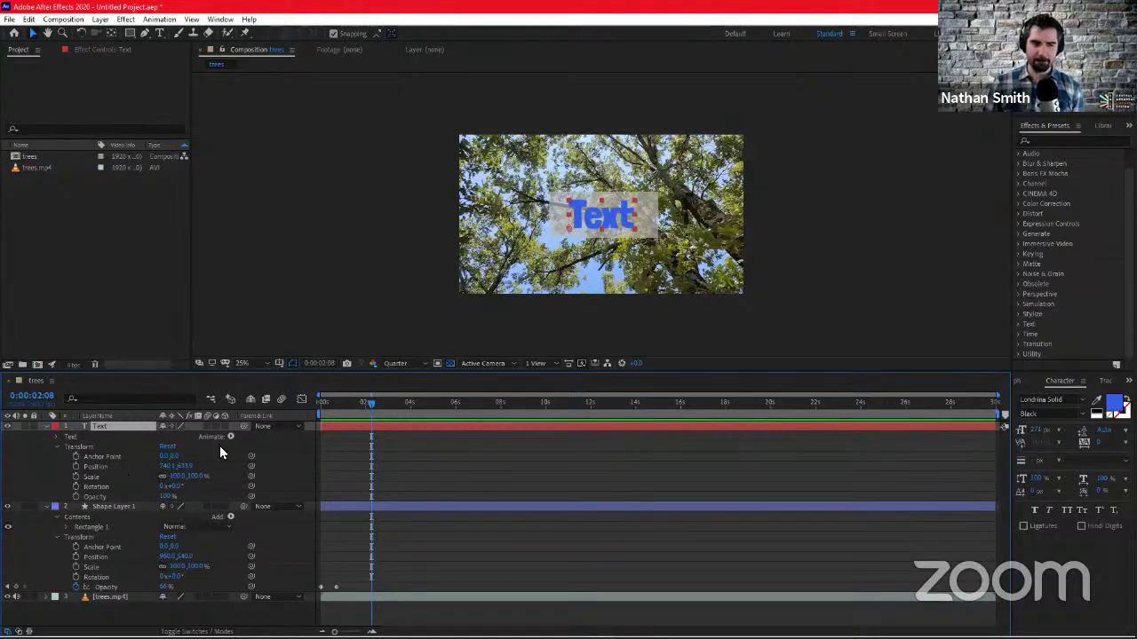
Add a Position keyframe to the Text layer at 0:00:00:21, in line with the rectangle's second opacity keyframe
left_click(361, 406)
left_click_drag(346, 414, 336, 431)
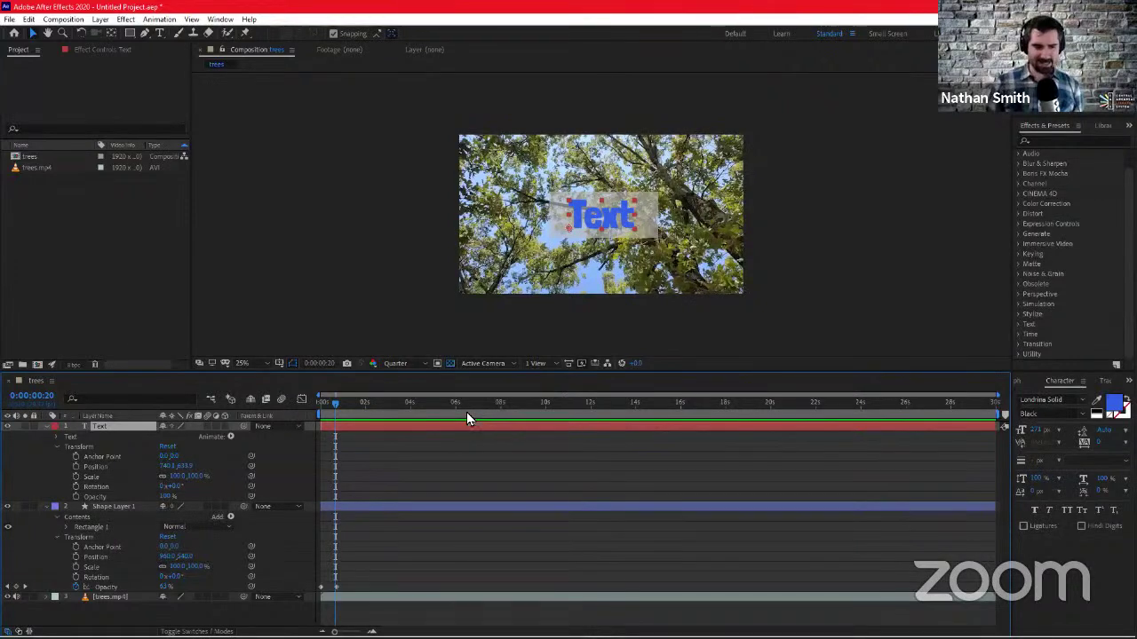
key("Page_Down")
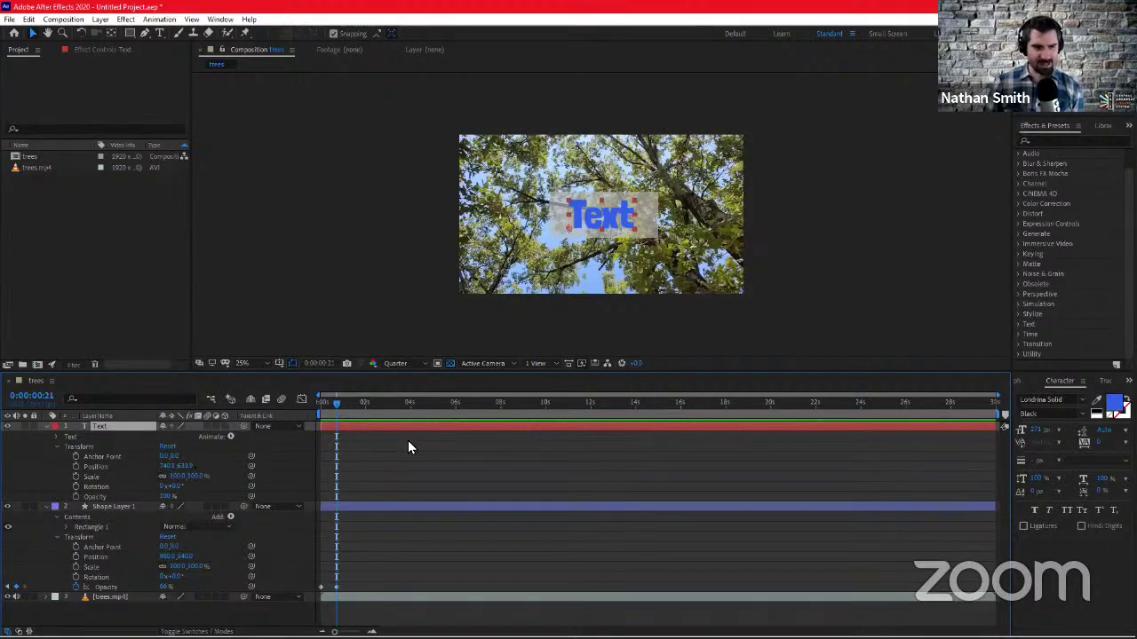
left_click(75, 466)
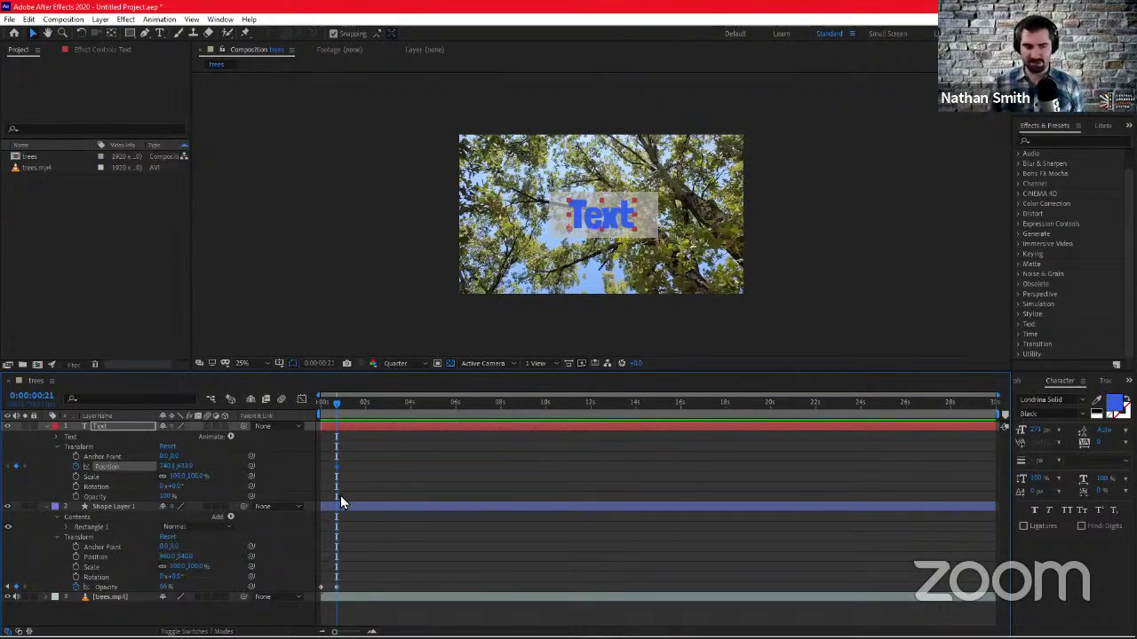
Lower the Text layer's Position Y value at 0:00:00:21 until the text sits entirely above the frame
left_click(180, 477)
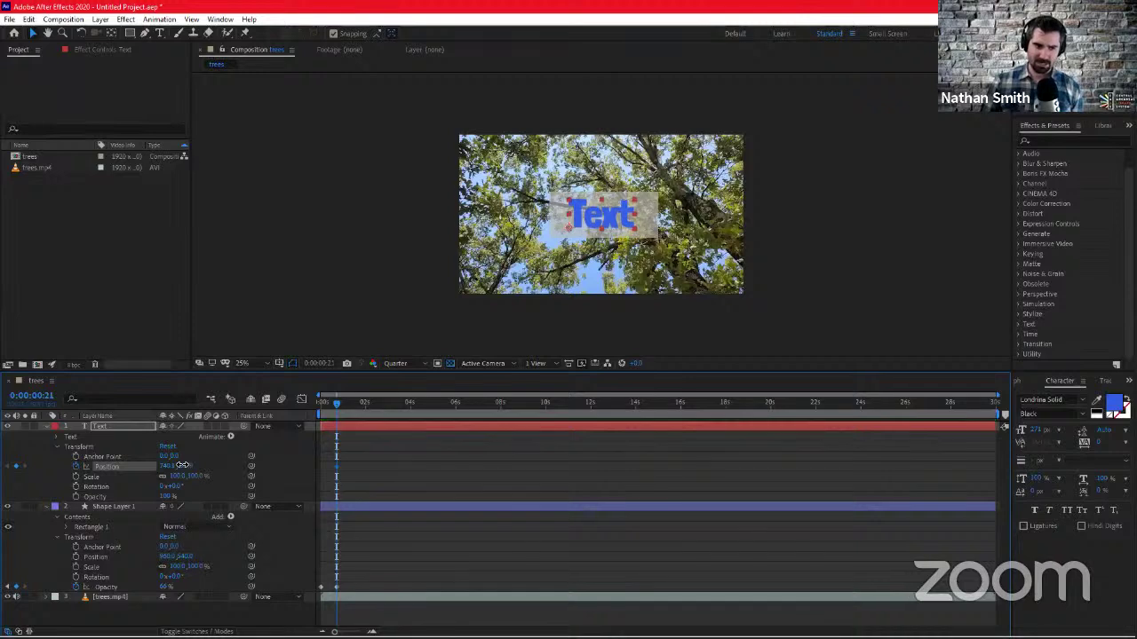
left_click_drag(185, 467, 13, 475)
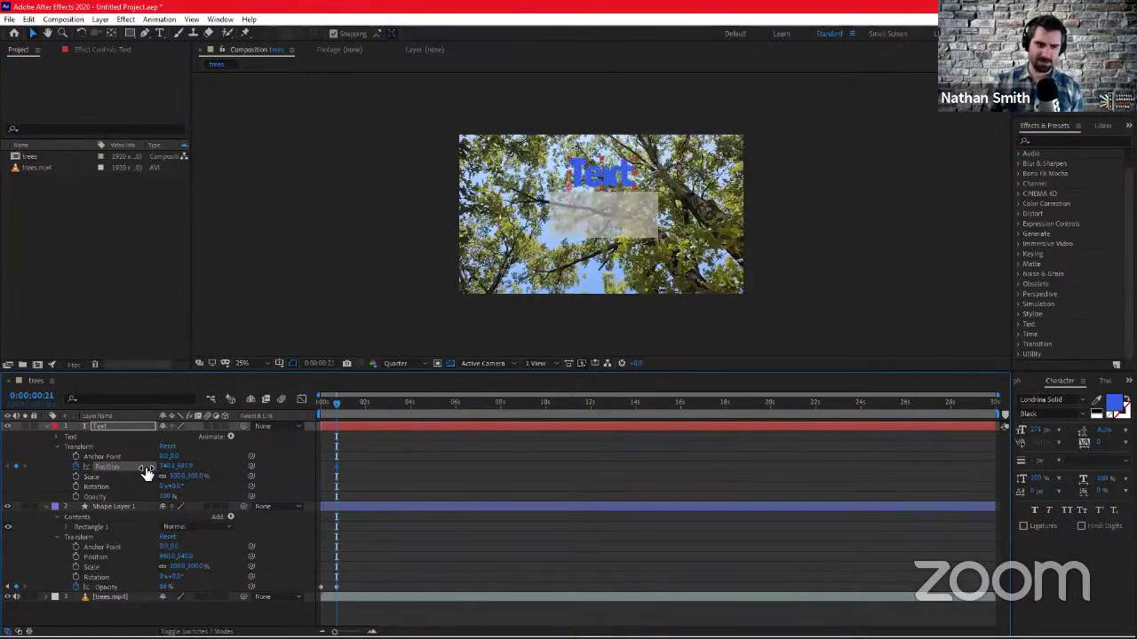
left_click_drag(192, 471, 107, 465)
left_click_drag(84, 466, 32, 468)
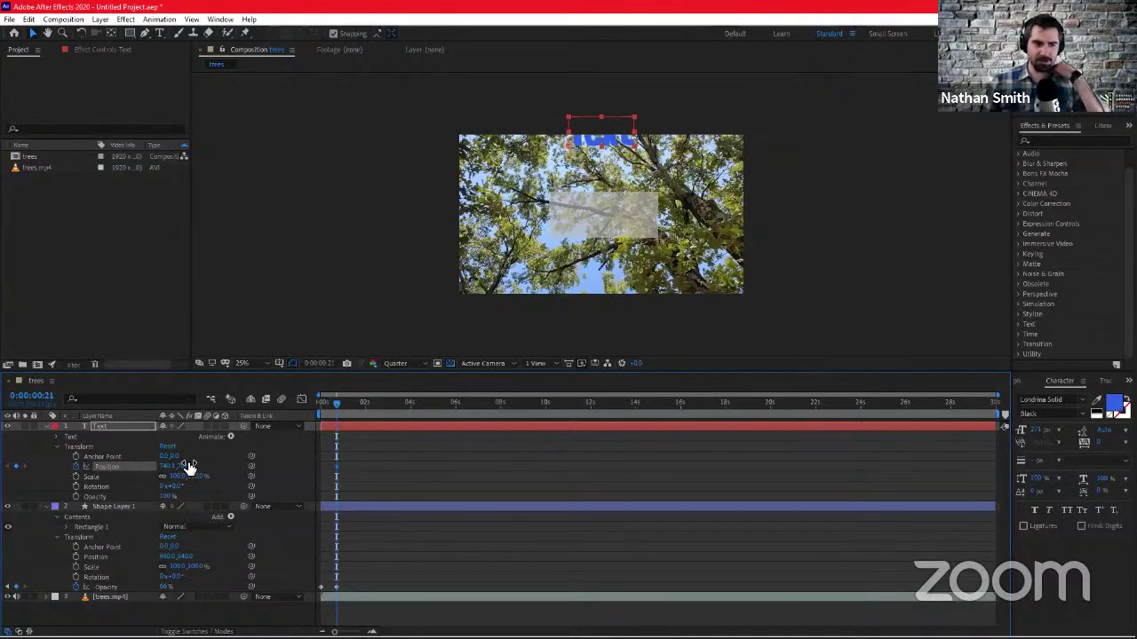
left_click_drag(185, 467, 131, 468)
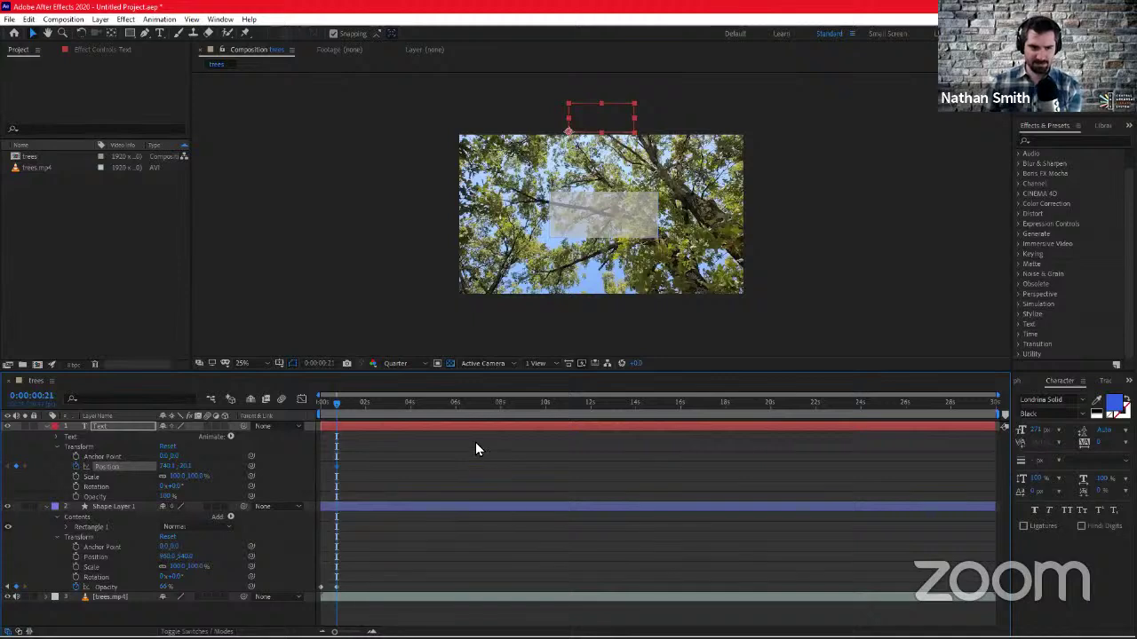
Bring the text back down over the rectangle at 0:00:01:05 by setting its Position to 740.1, 639.9
key("Page_Down")
key("Page_Down")
key("Page_Down")
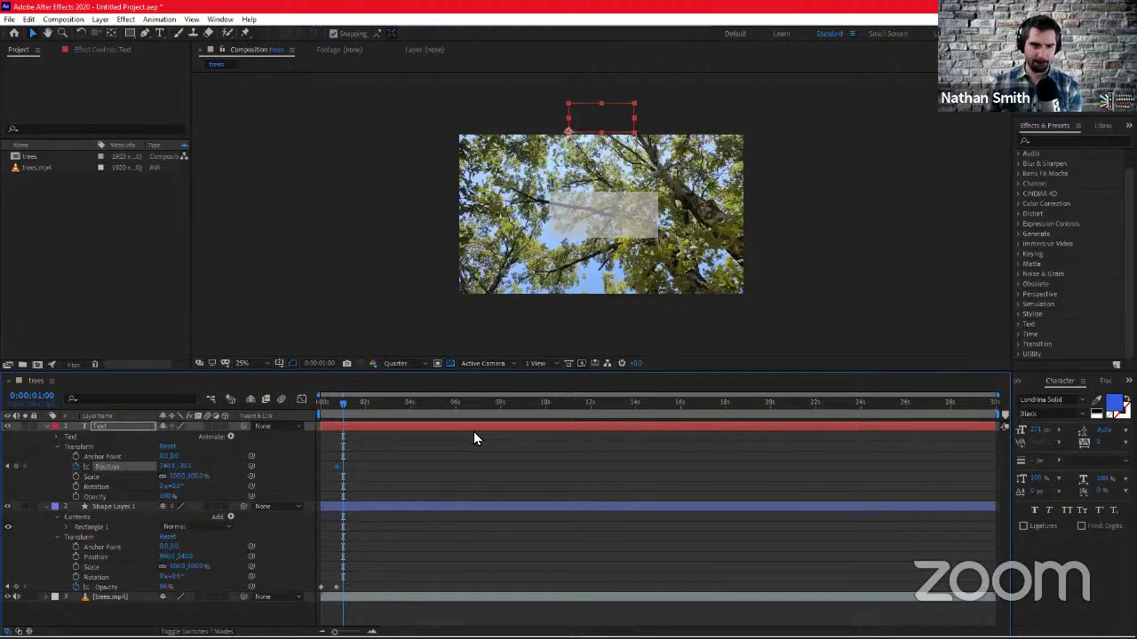
key("Page_Down")
key("Page_Down")
key("Page_Down")
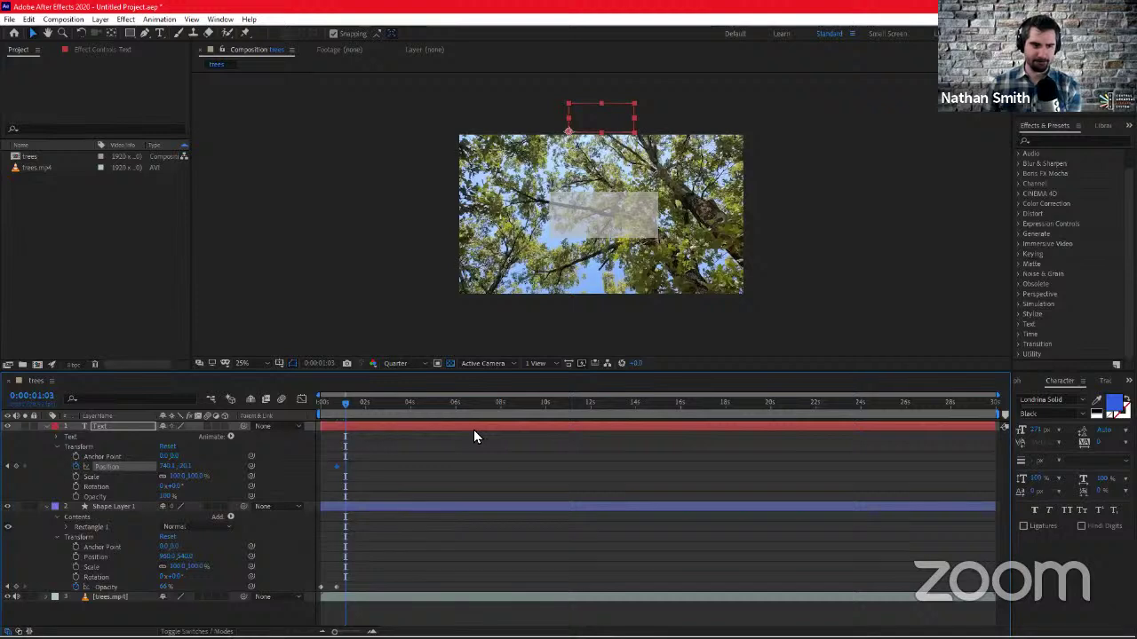
key("Page_Down")
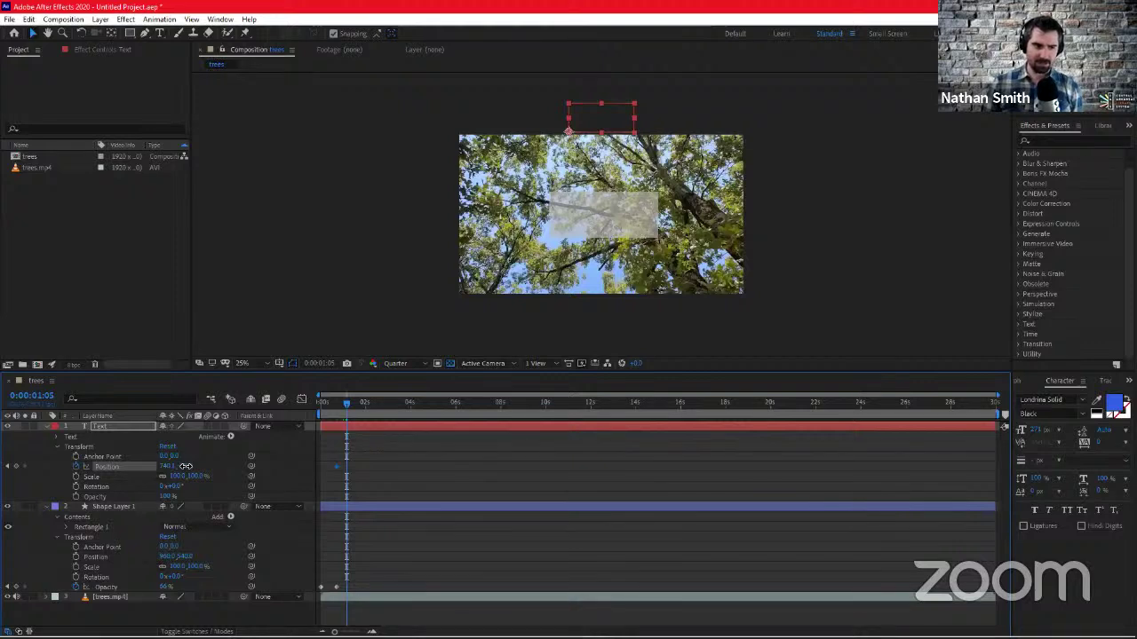
left_click_drag(186, 466, 573, 485)
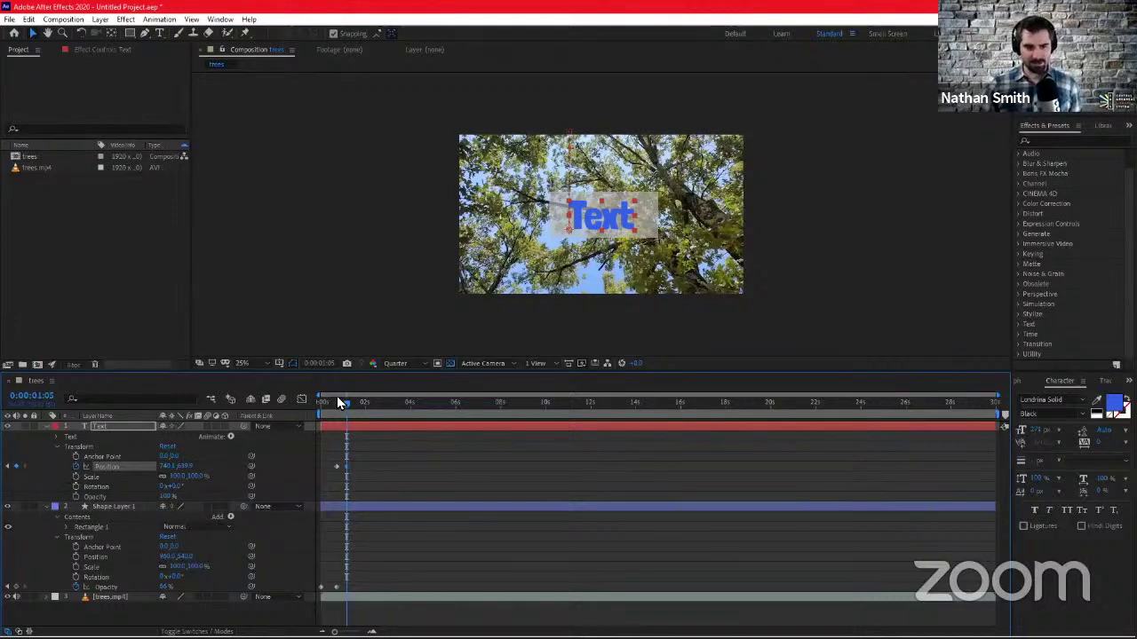
Preview the composition from the start to check the text dropping onto the rectangle
left_click_drag(334, 401, 307, 415)
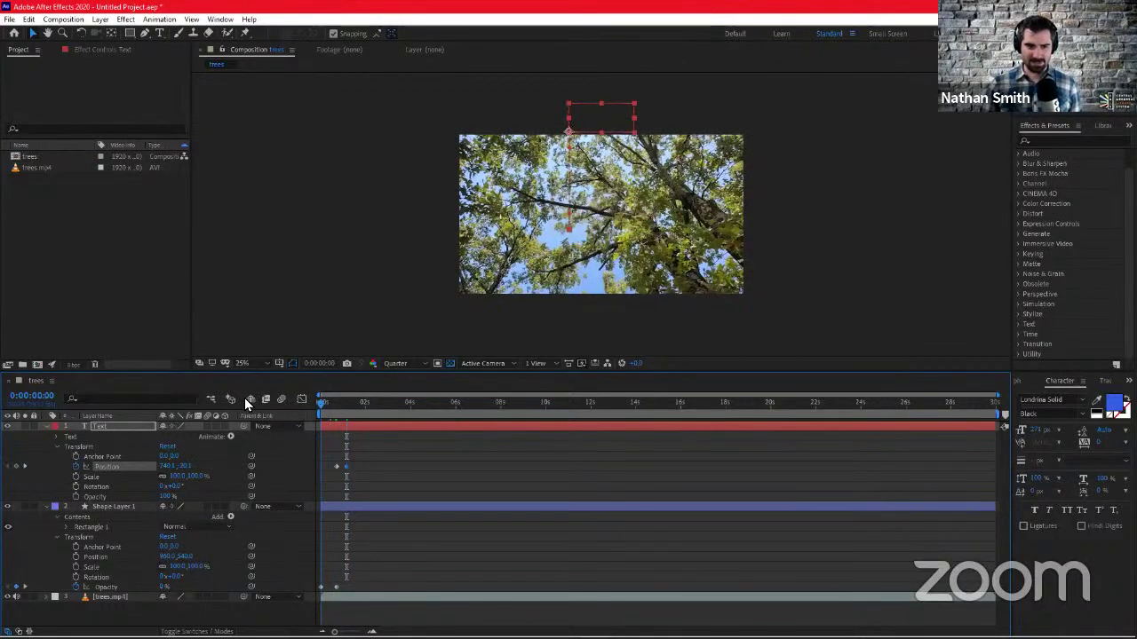
key("space")
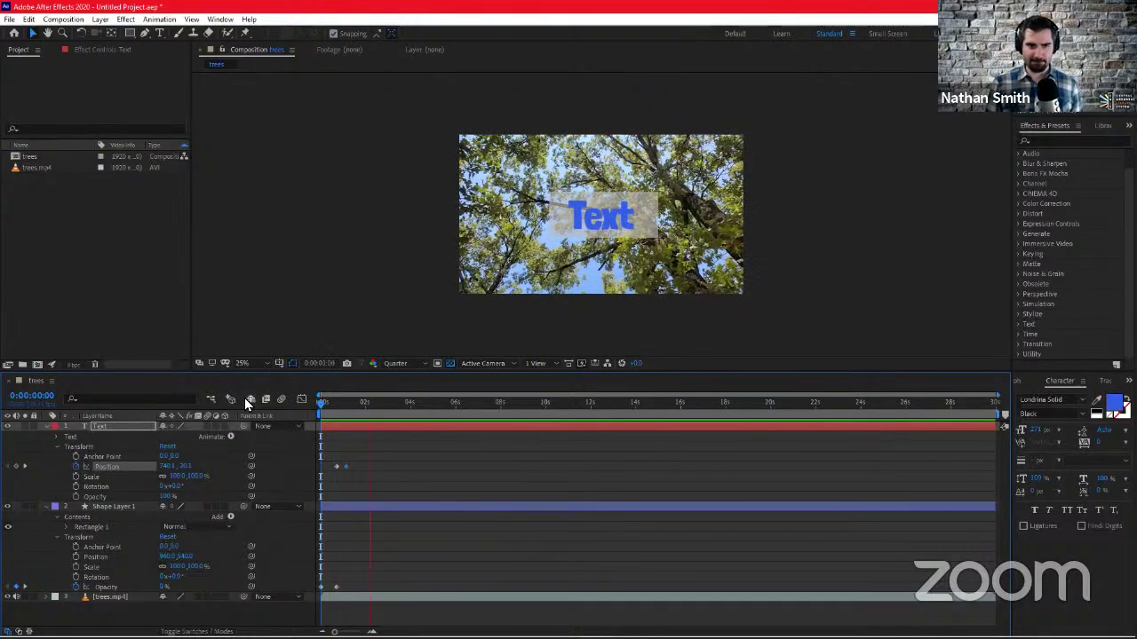
key("space")
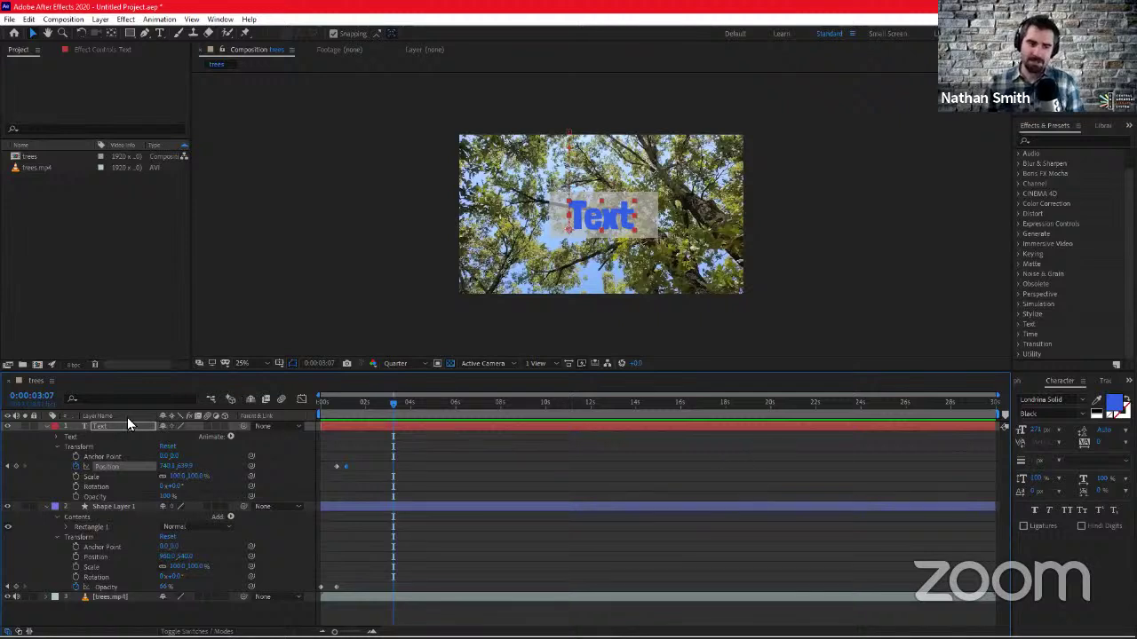
Duplicate the Text layer's 0:00:01:05 Position keyframe at 0:00:01:09
left_click(344, 409)
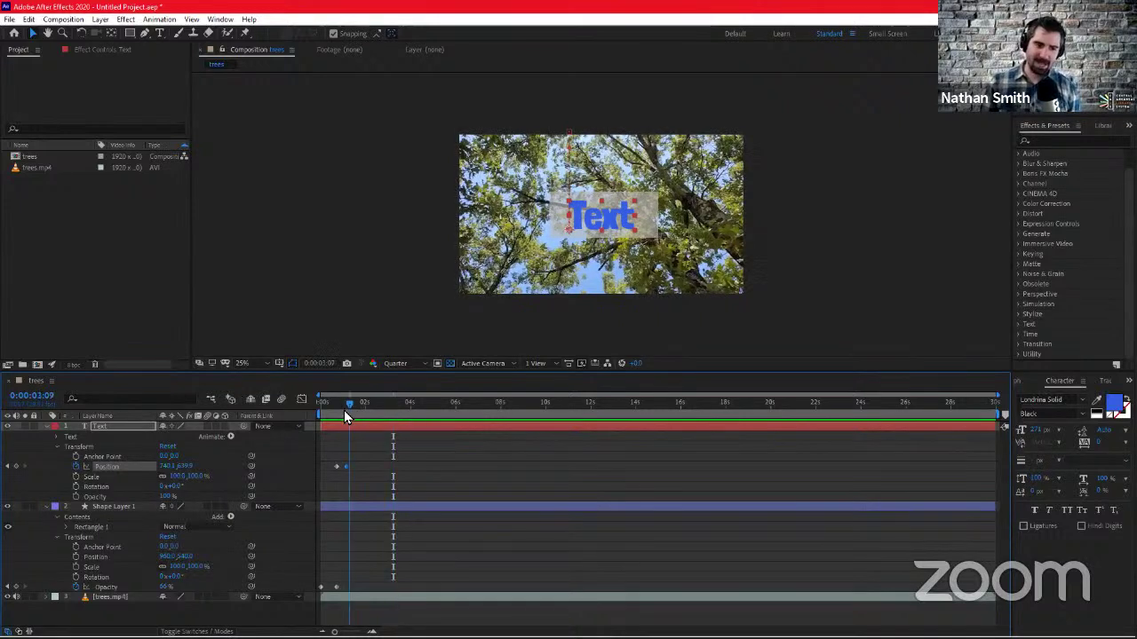
left_click_drag(344, 410, 351, 408)
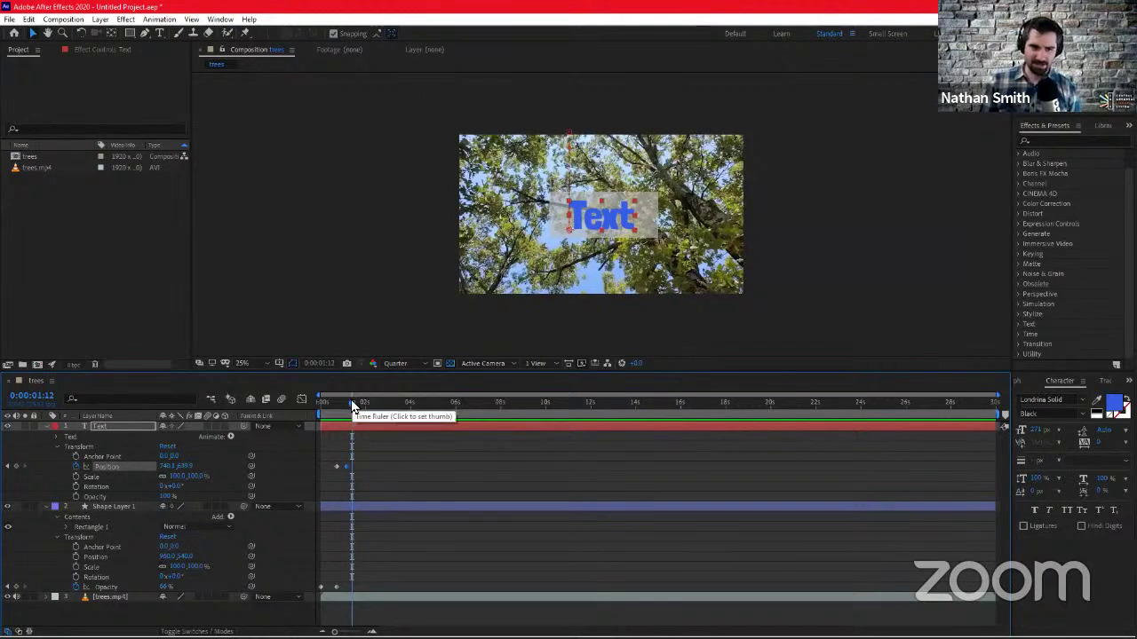
left_click_drag(351, 402, 348, 403)
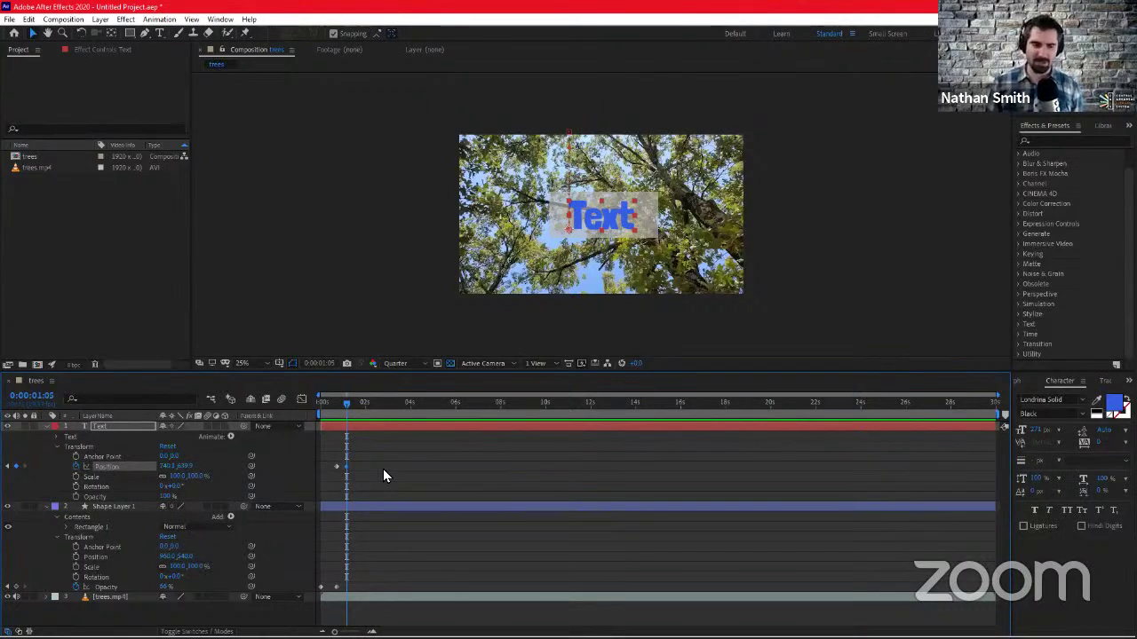
key("Page_Down")
key("Page_Down")
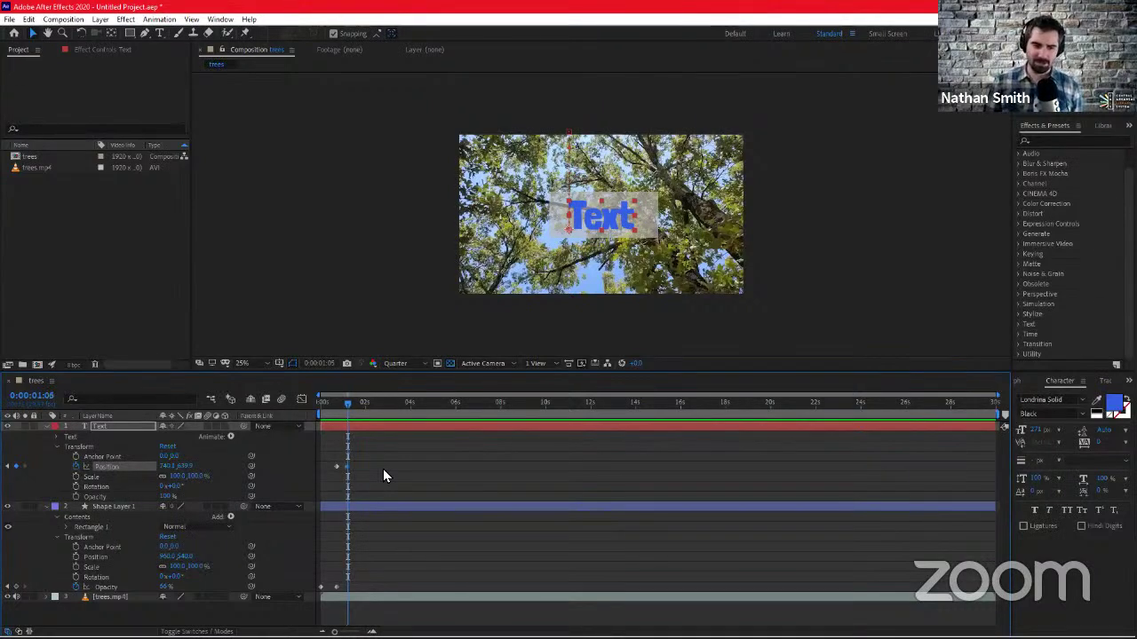
key("Page_Down")
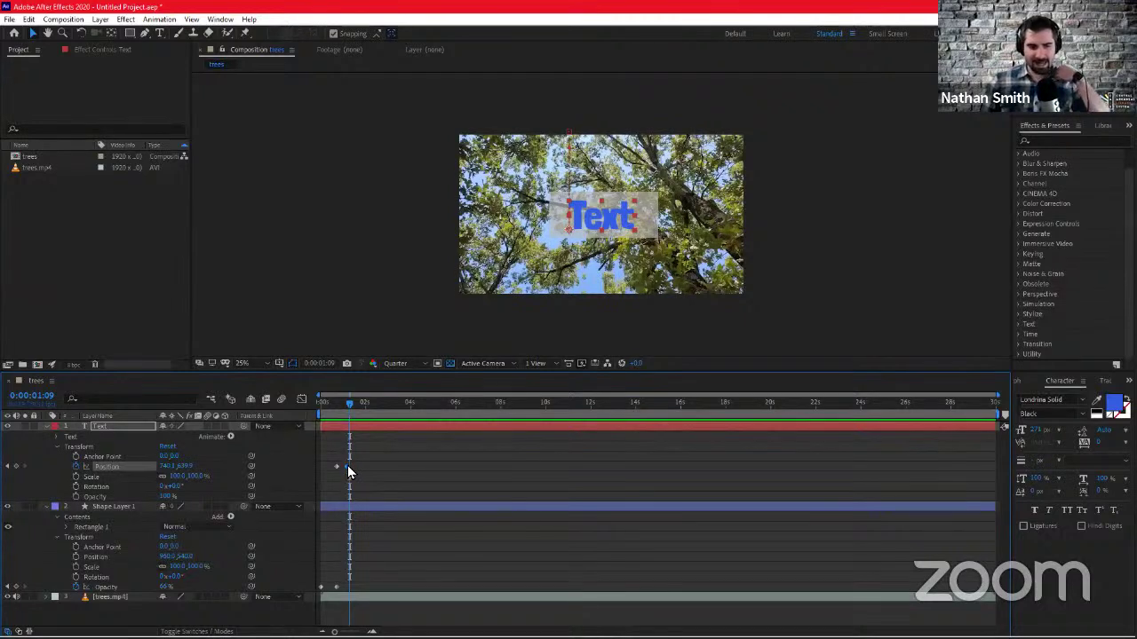
mouse_move(347, 469)
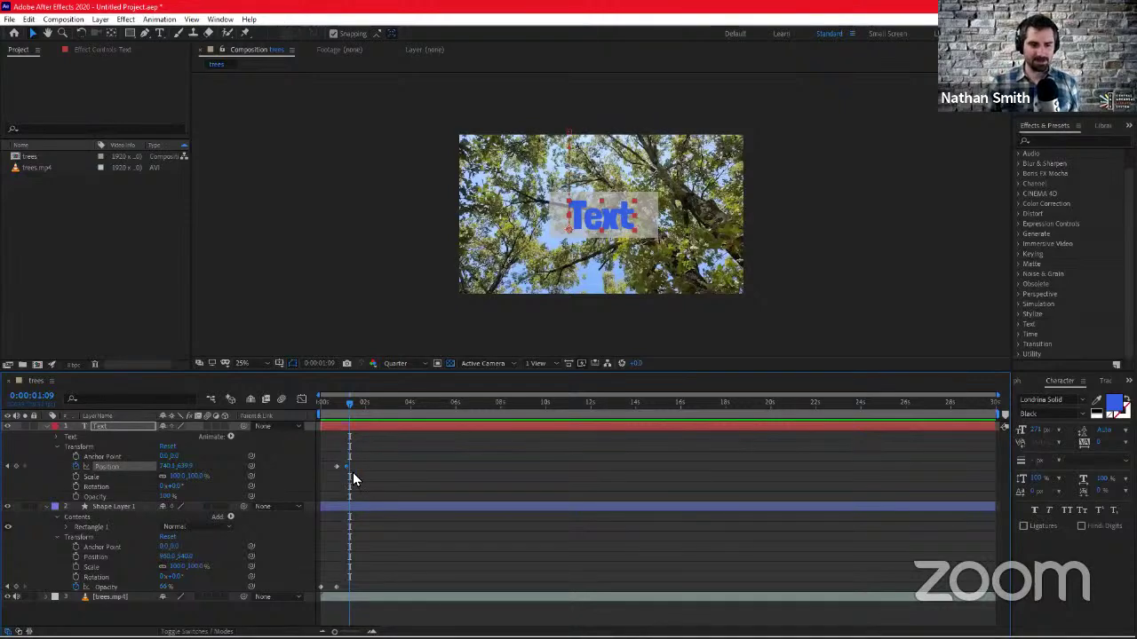
left_click(356, 467)
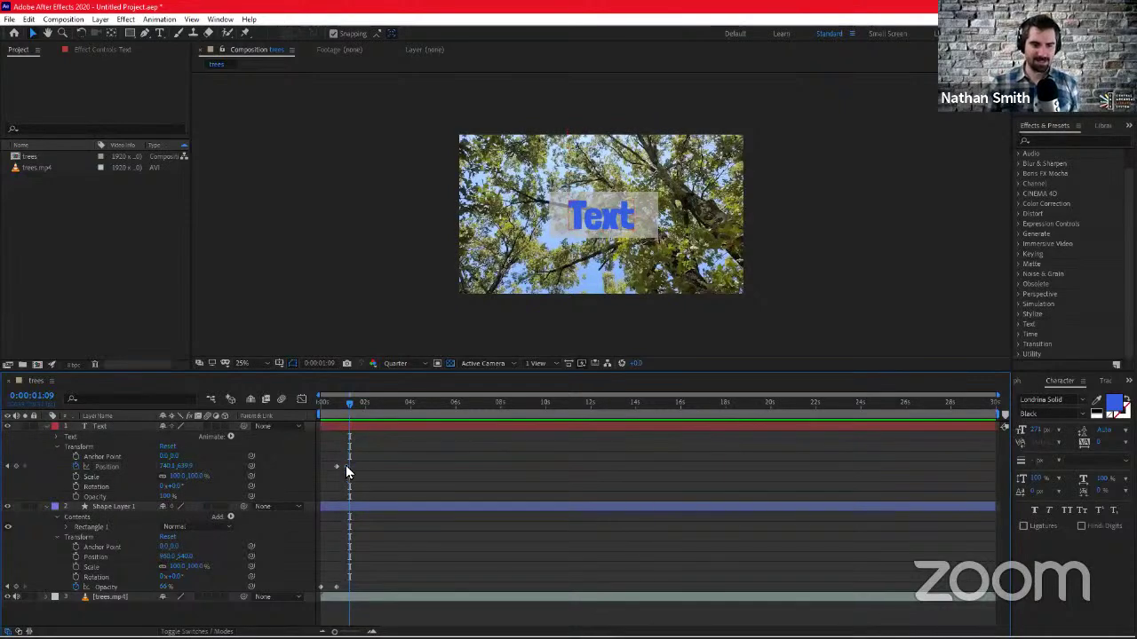
left_click(347, 467)
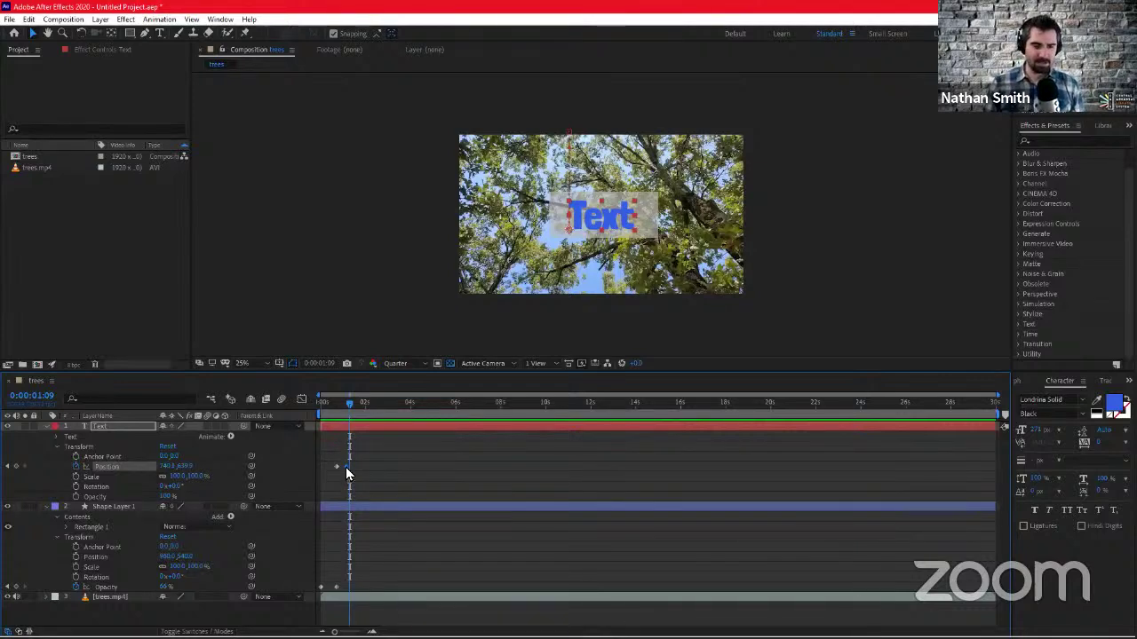
right_click(346, 469)
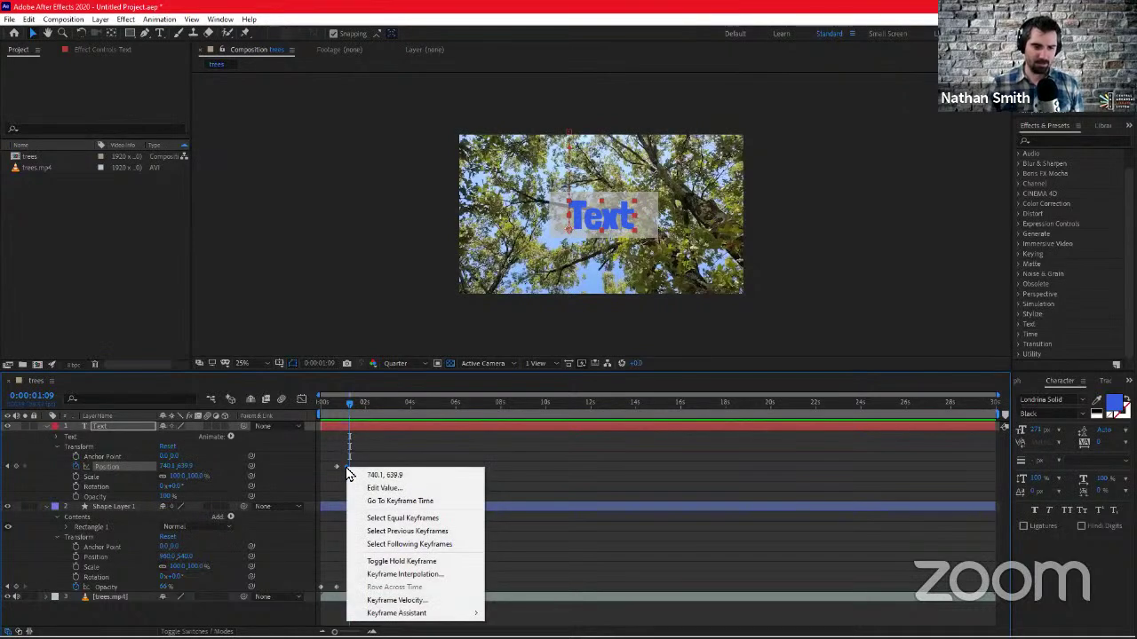
left_click(440, 6)
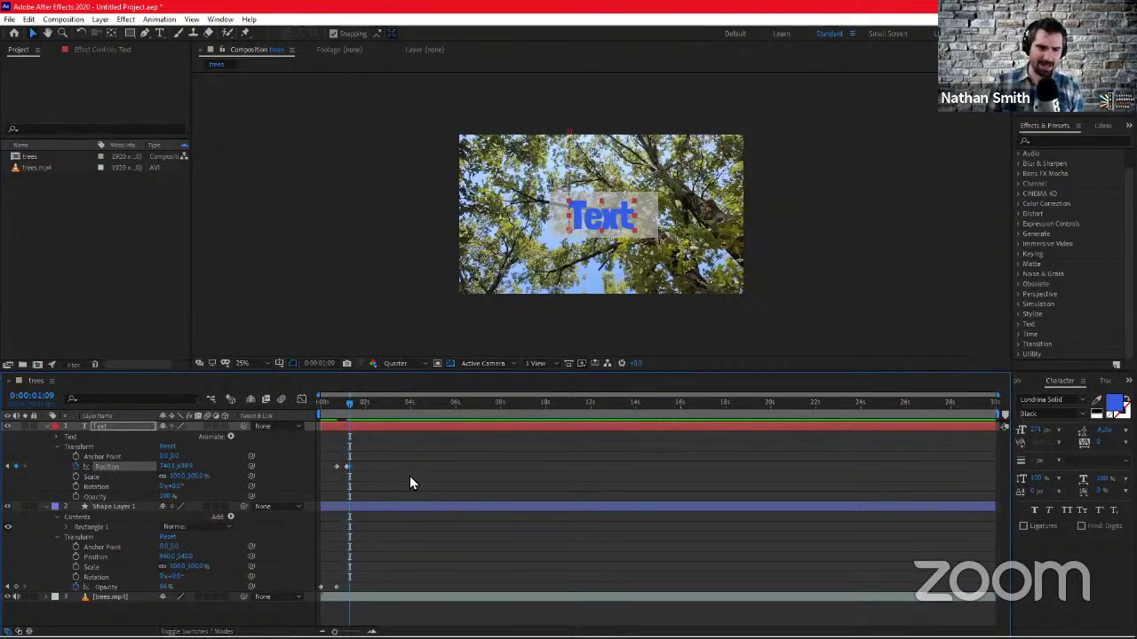
Raise the text slightly at 0:00:01:07 by setting its Position to 740.1, 597.9, creating a small bounce
key("Page_Up")
key("Page_Up")
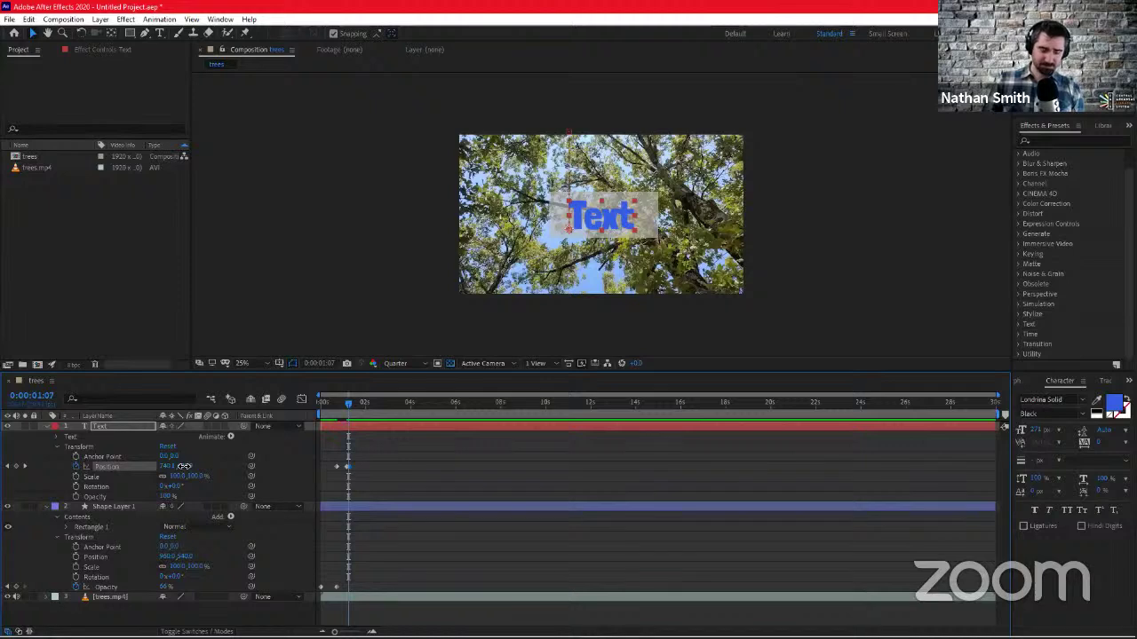
left_click_drag(183, 466, 158, 466)
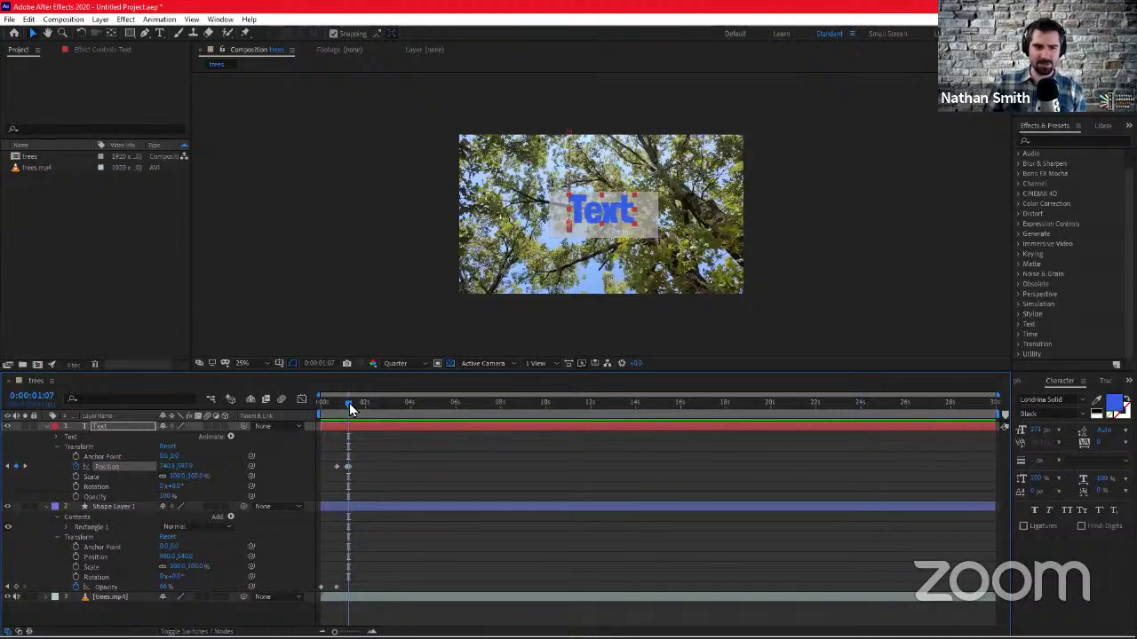
Examine the text's bounce closely by scrubbing through its Position keyframes from 0:00:00:21 to 0:00:01:09
left_click_drag(349, 403, 277, 412)
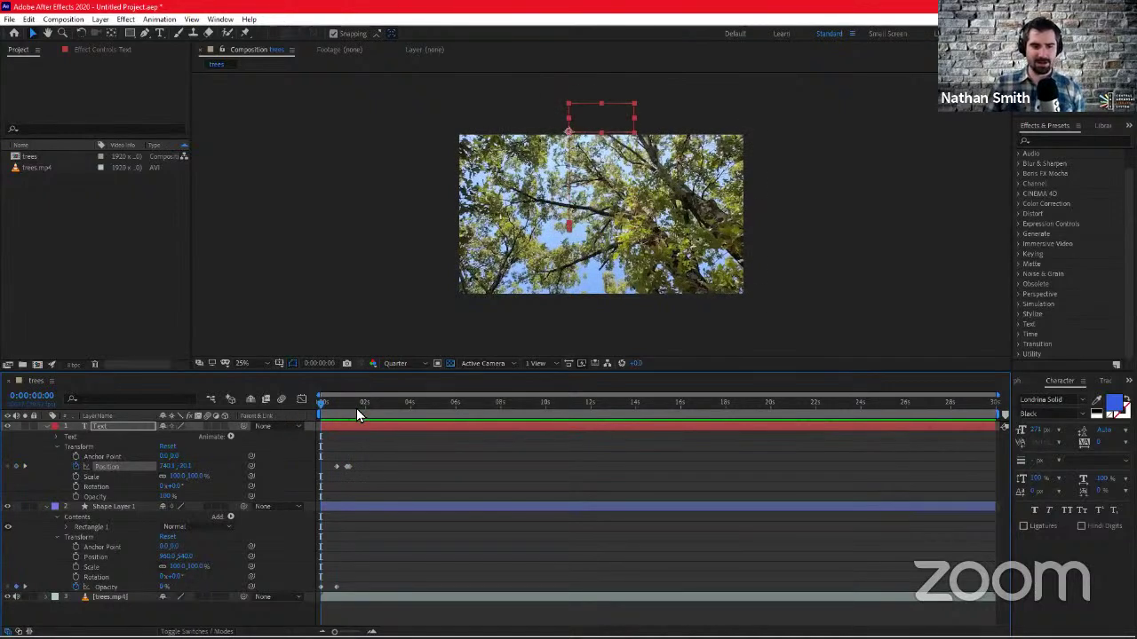
left_click_drag(353, 408, 347, 408)
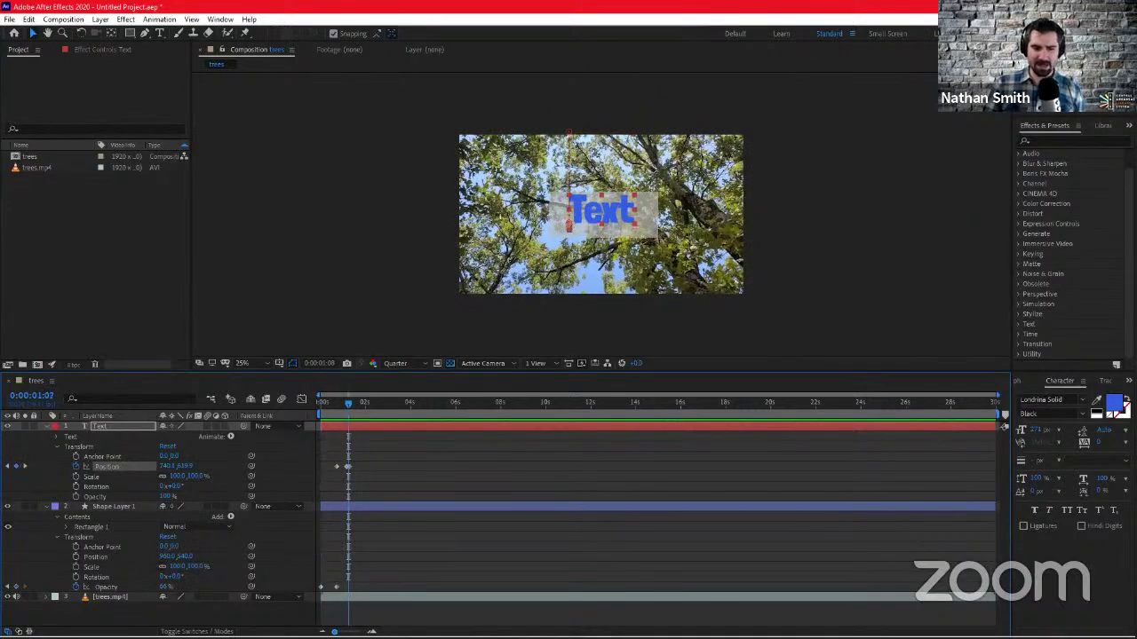
key("=")
key("=")
key("=")
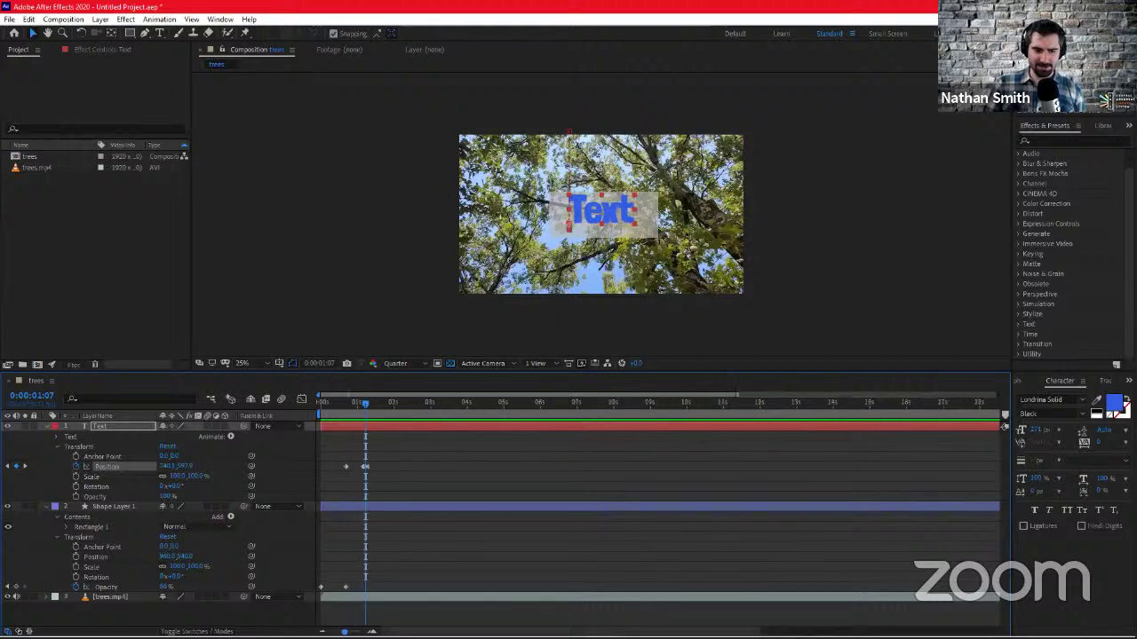
key("=")
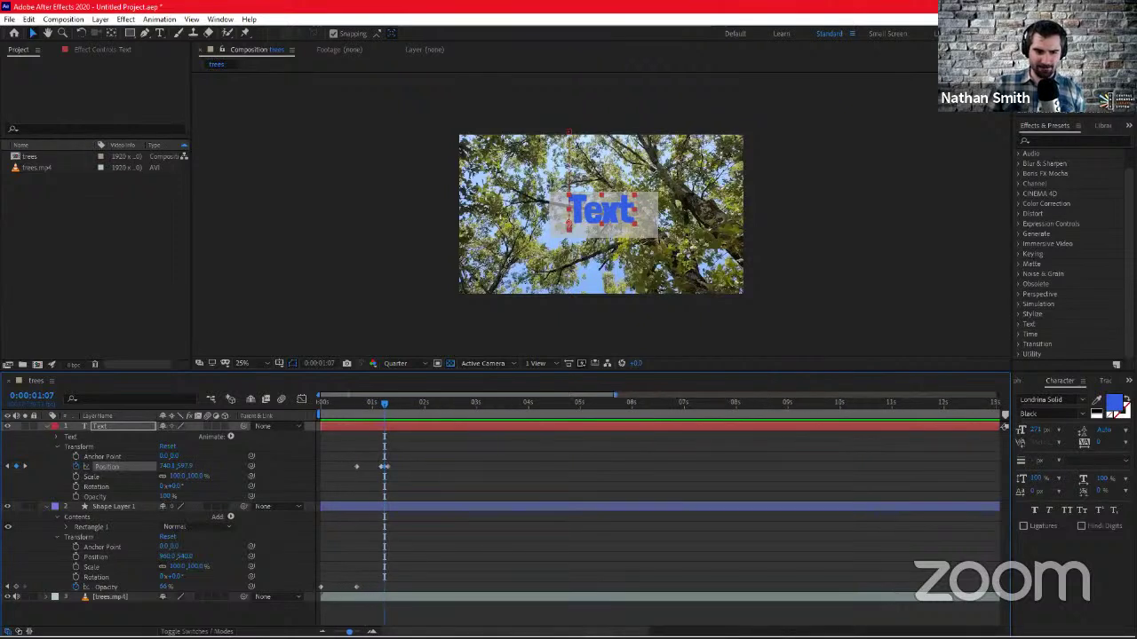
key("=")
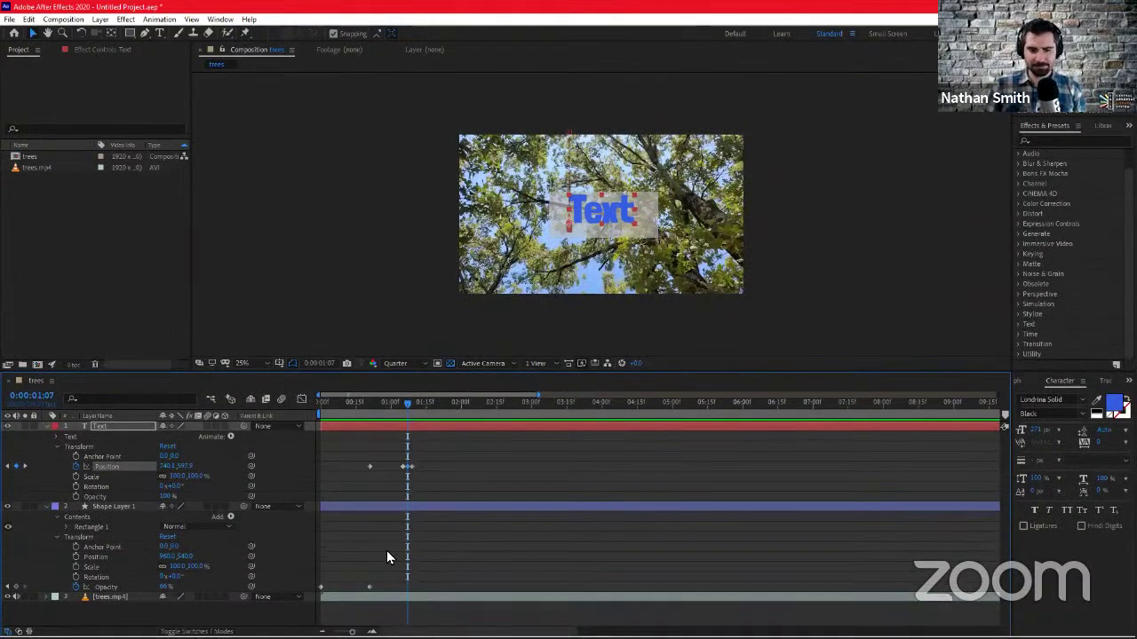
left_click_drag(352, 631, 358, 631)
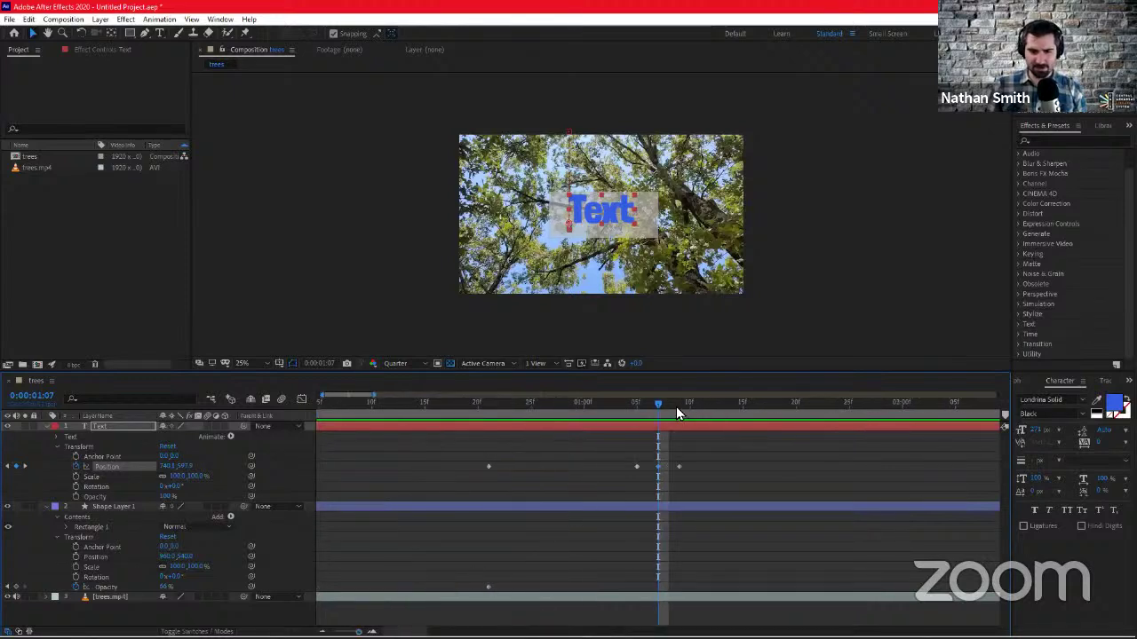
left_click_drag(642, 401, 490, 428)
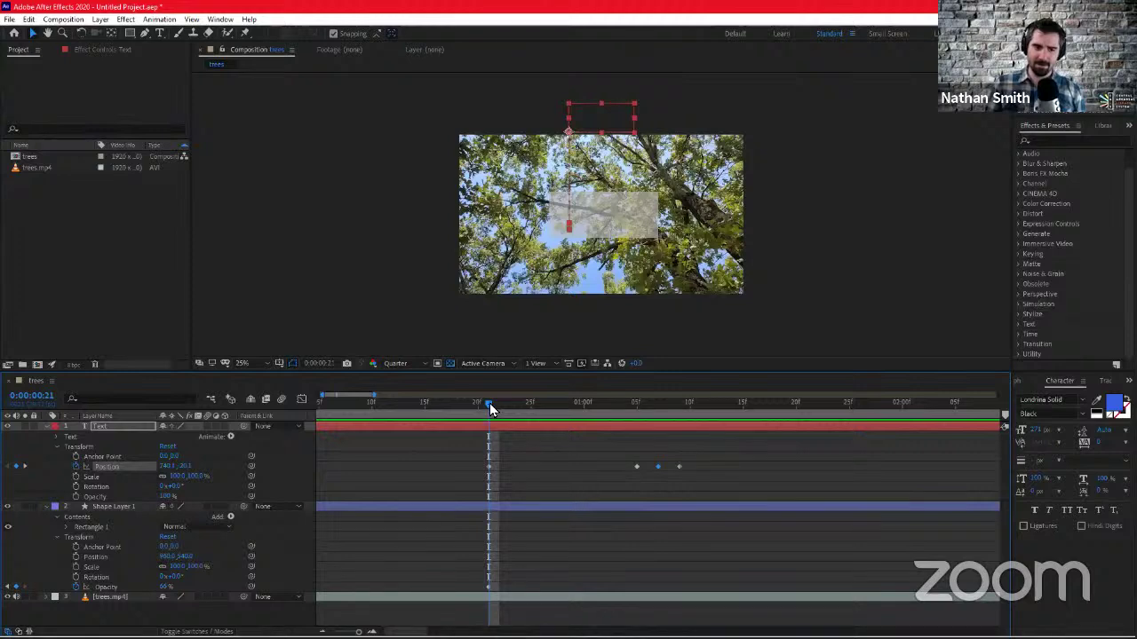
left_click_drag(489, 403, 633, 423)
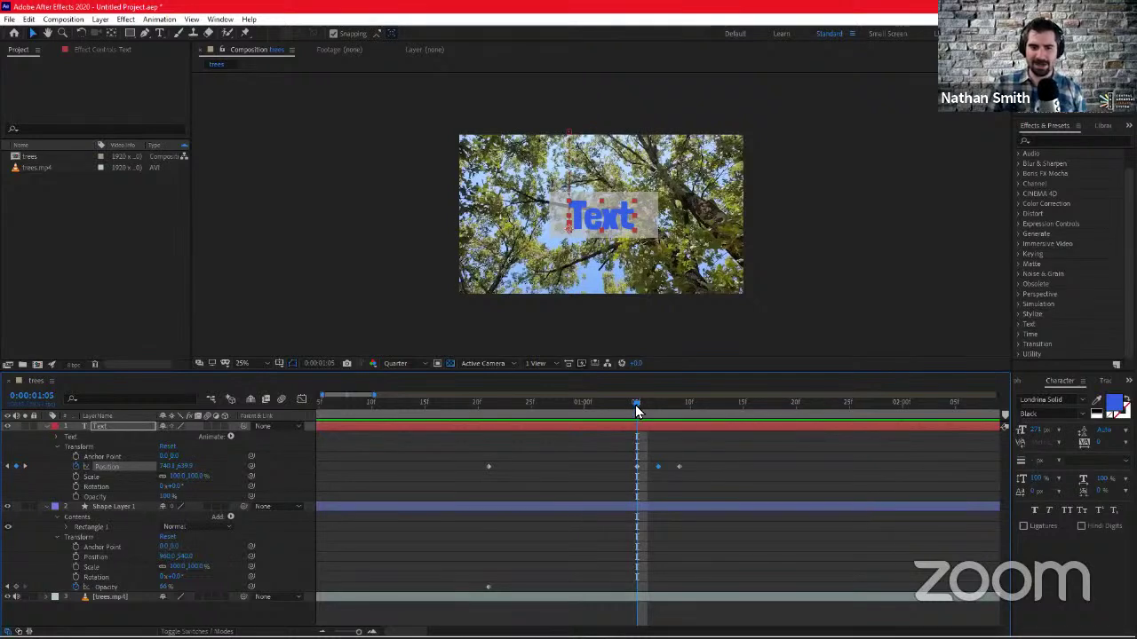
left_click_drag(642, 405, 676, 414)
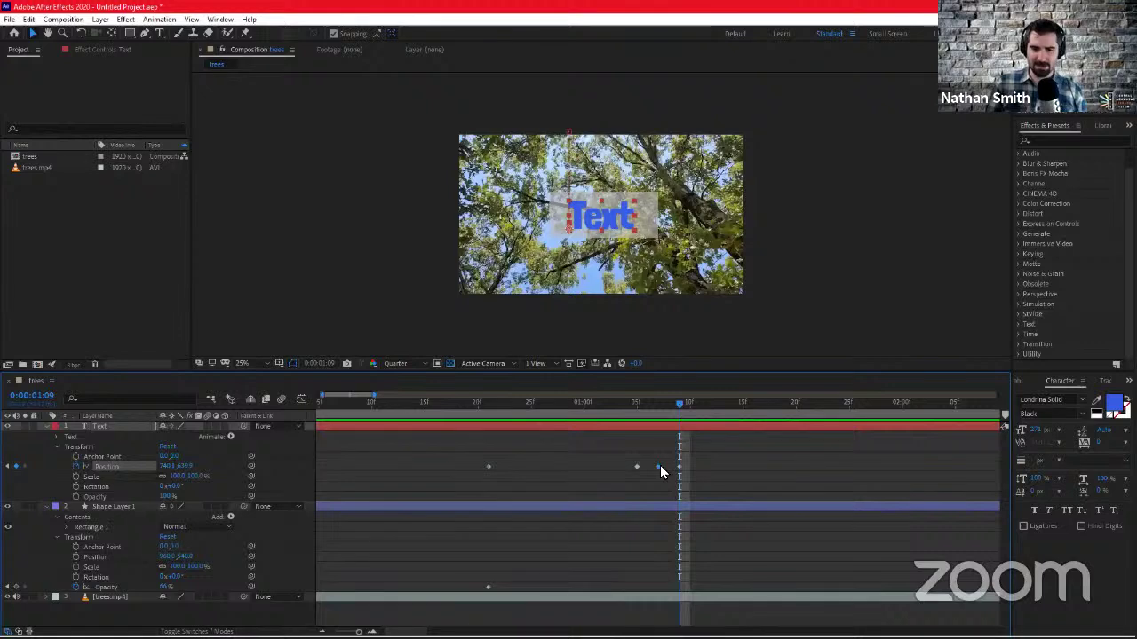
Shift the raised Position keyframe of the Text layer to 0:00:01:08, scrub past it and return to the composition's start
left_click_drag(662, 466, 667, 466)
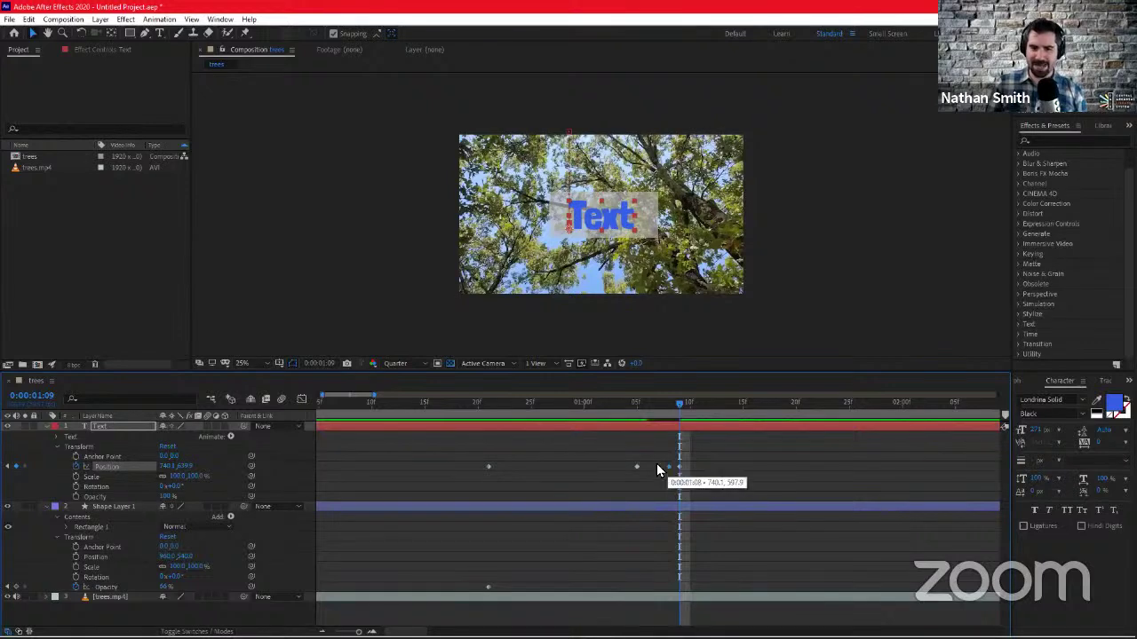
left_click_drag(653, 405, 706, 419)
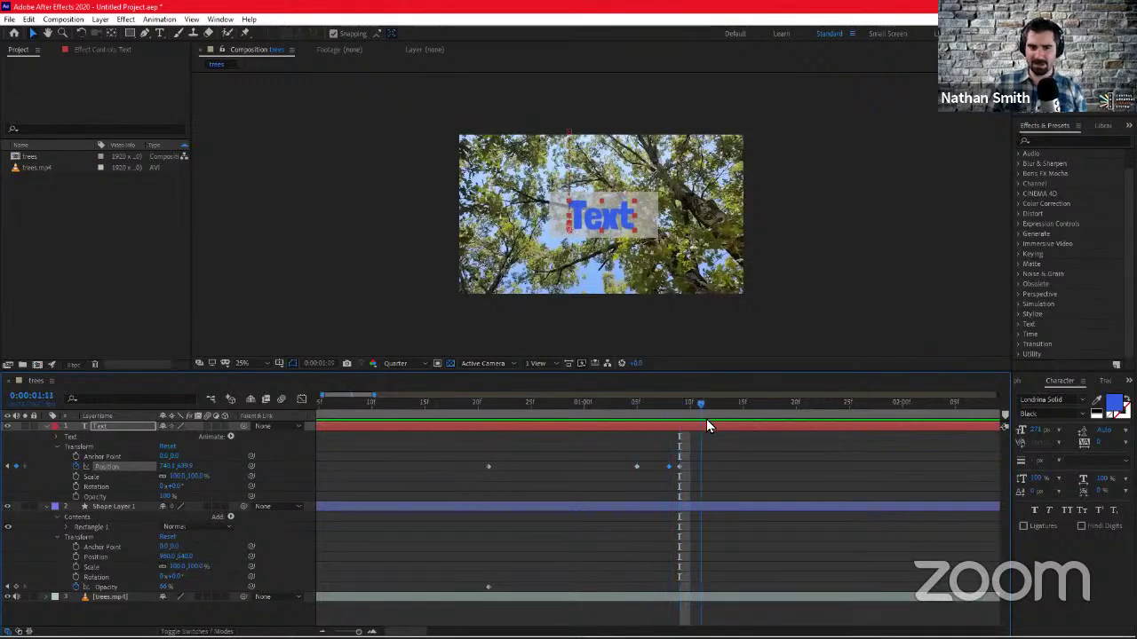
key("Home")
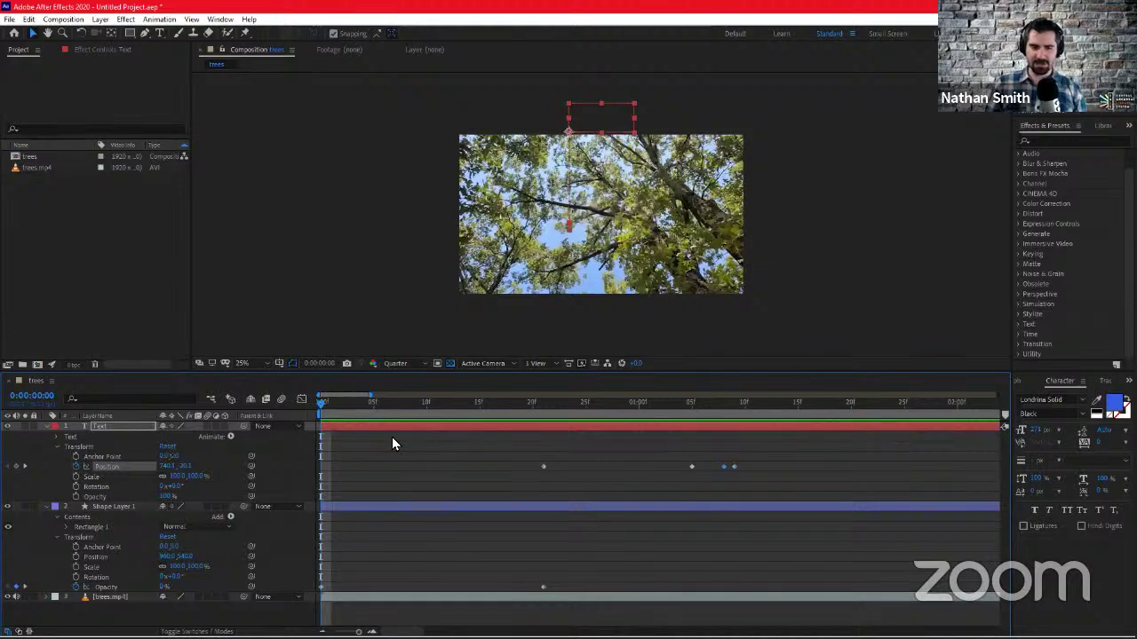
Preview the text's bounce and shift the raised Position keyframe of the Text layer to 0:00:01:07
key("space")
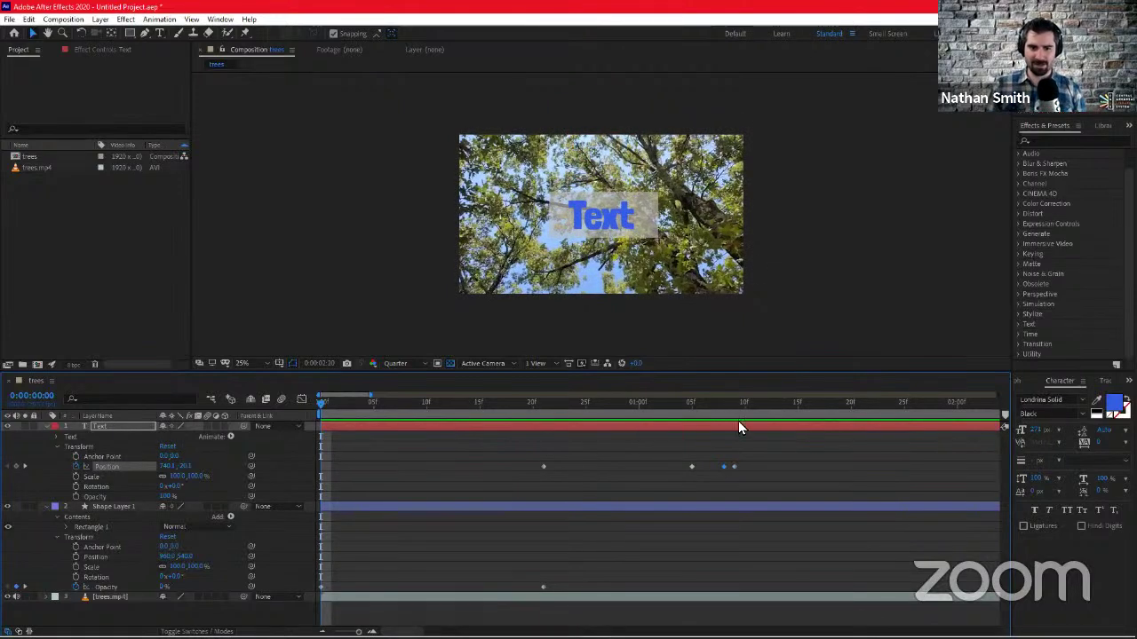
key("space")
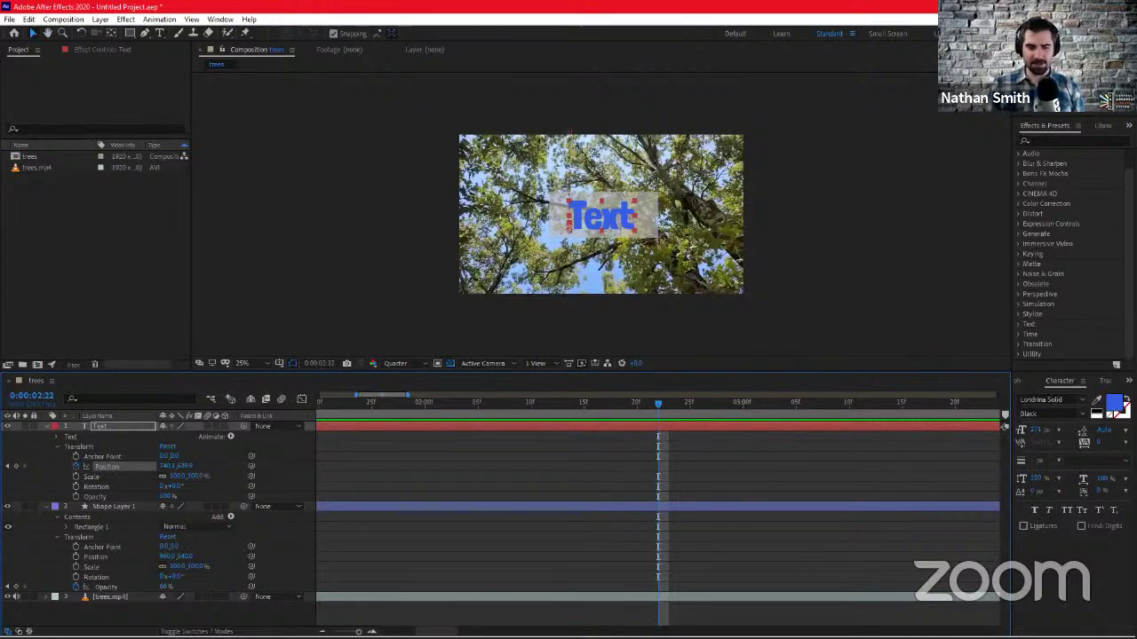
left_click_drag(436, 631, 416, 631)
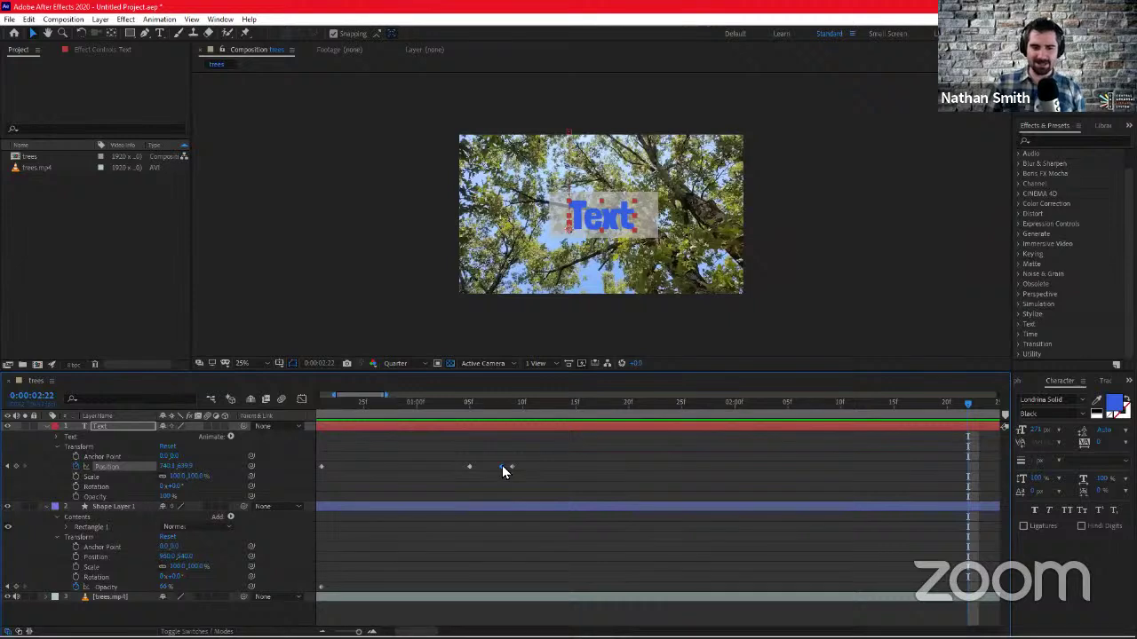
left_click_drag(500, 467, 493, 467)
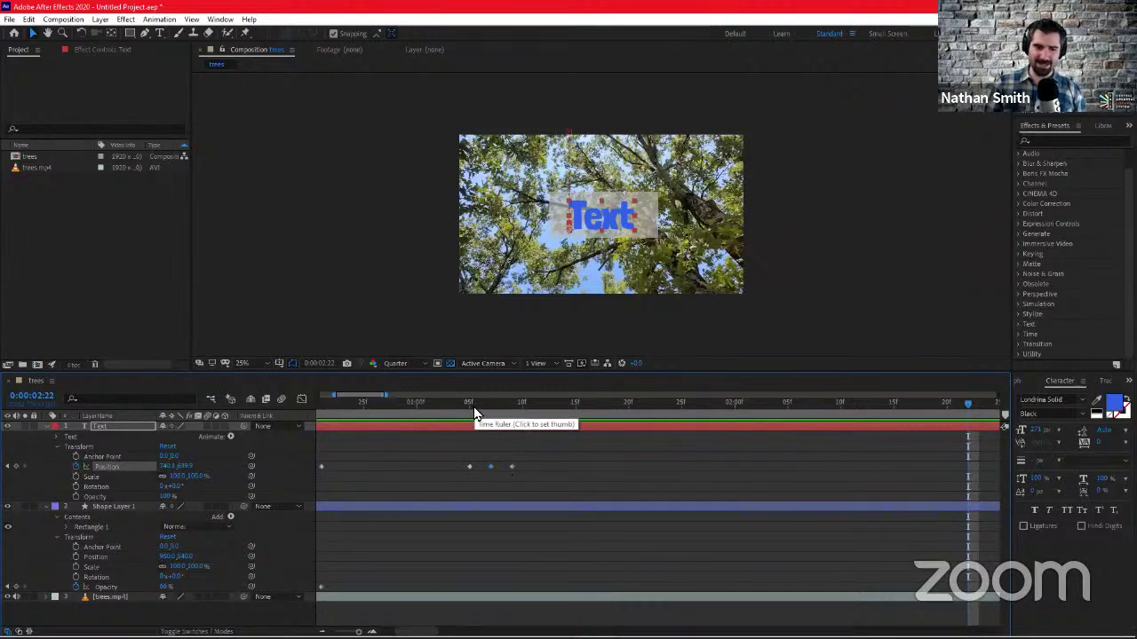
Return to the composition's start and preview the text's drop and bounce with the retimed keyframe
left_click(473, 408)
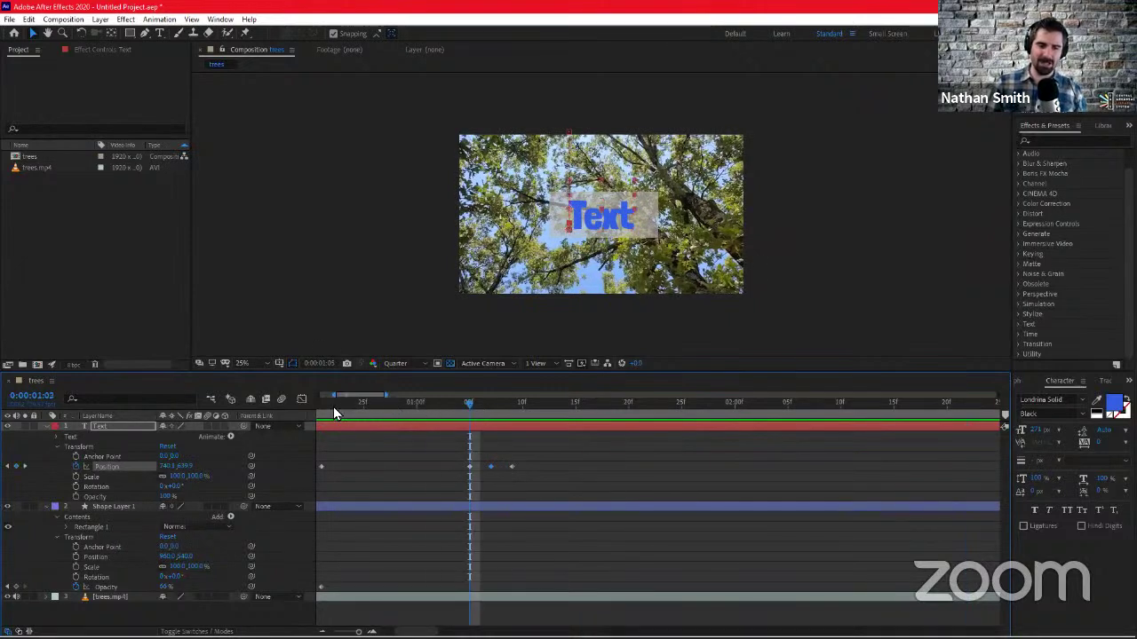
left_click(334, 408)
left_click_drag(333, 407, 220, 400)
key("space")
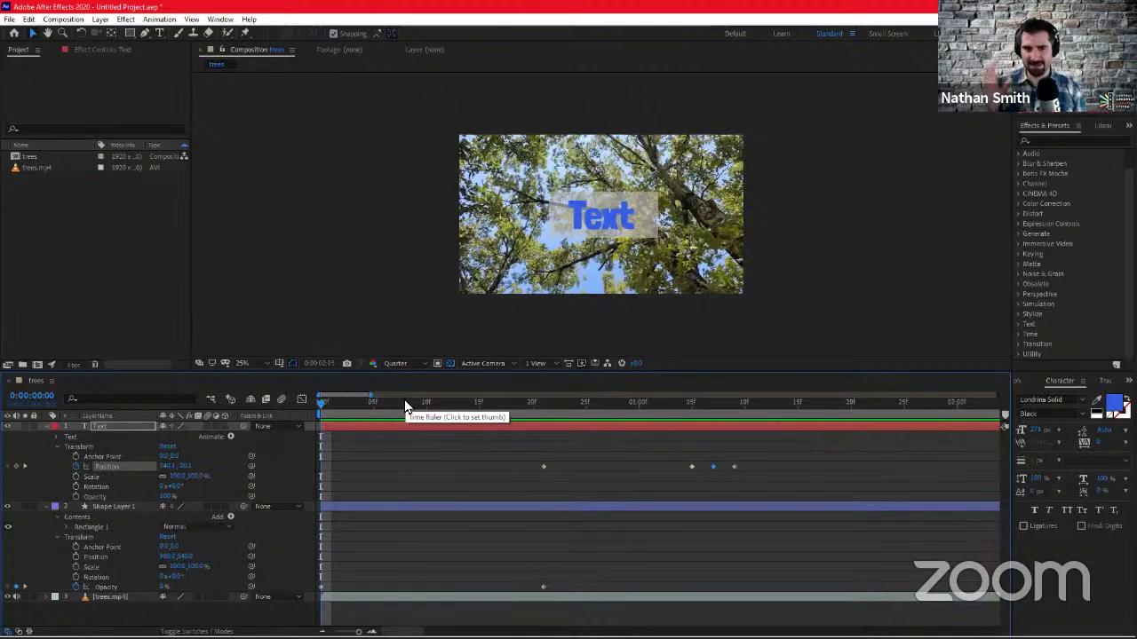
key("space")
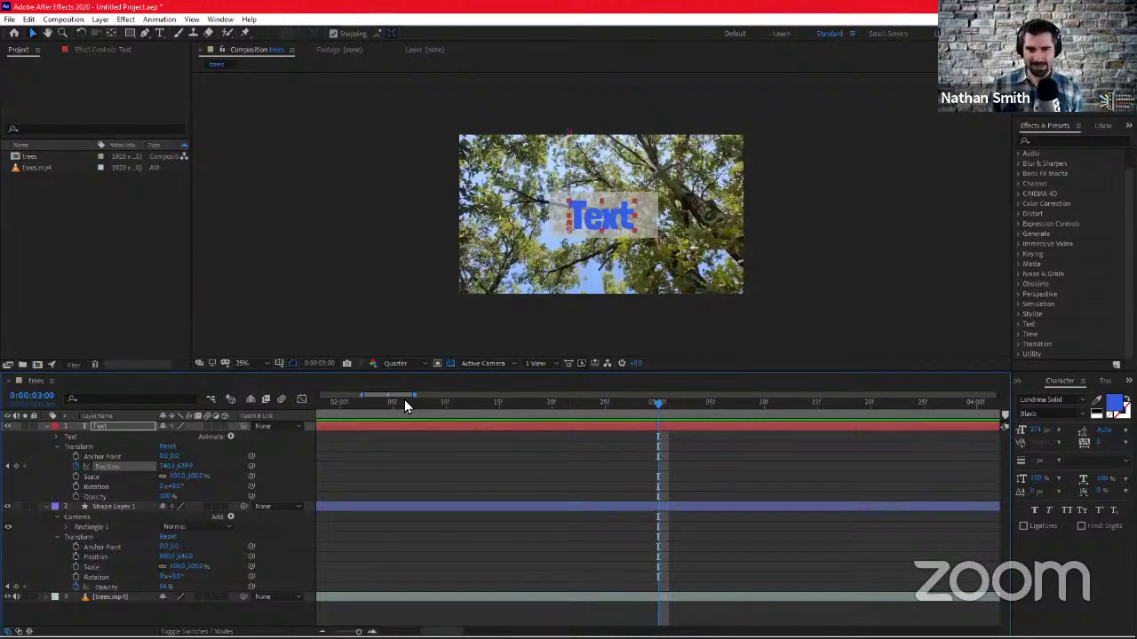
Trim the start of the Text layer to 0:00:00:21, at its first Position keyframe, and return to the composition's start
left_click_drag(423, 404, 382, 405)
left_click_drag(304, 410, 281, 559)
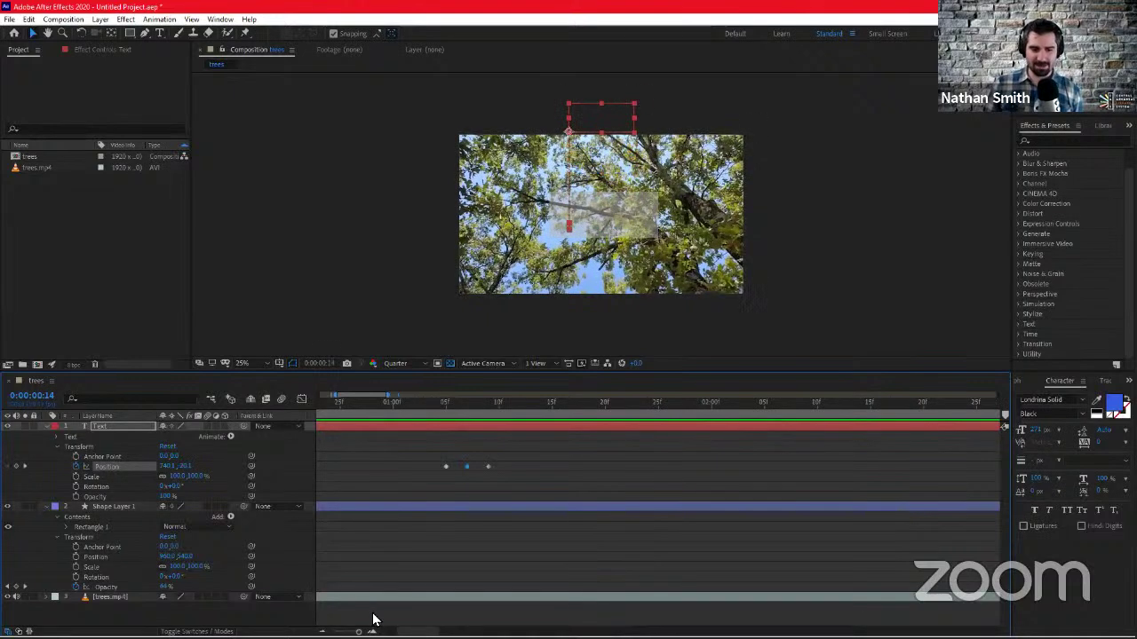
left_click_drag(358, 632, 335, 633)
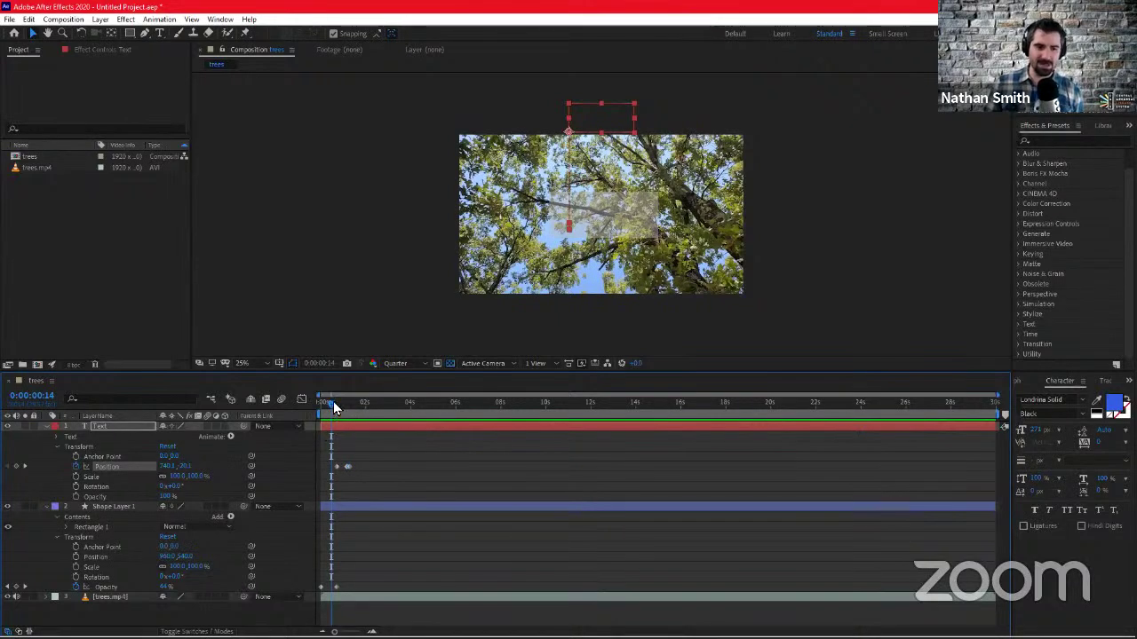
left_click_drag(333, 406, 338, 409)
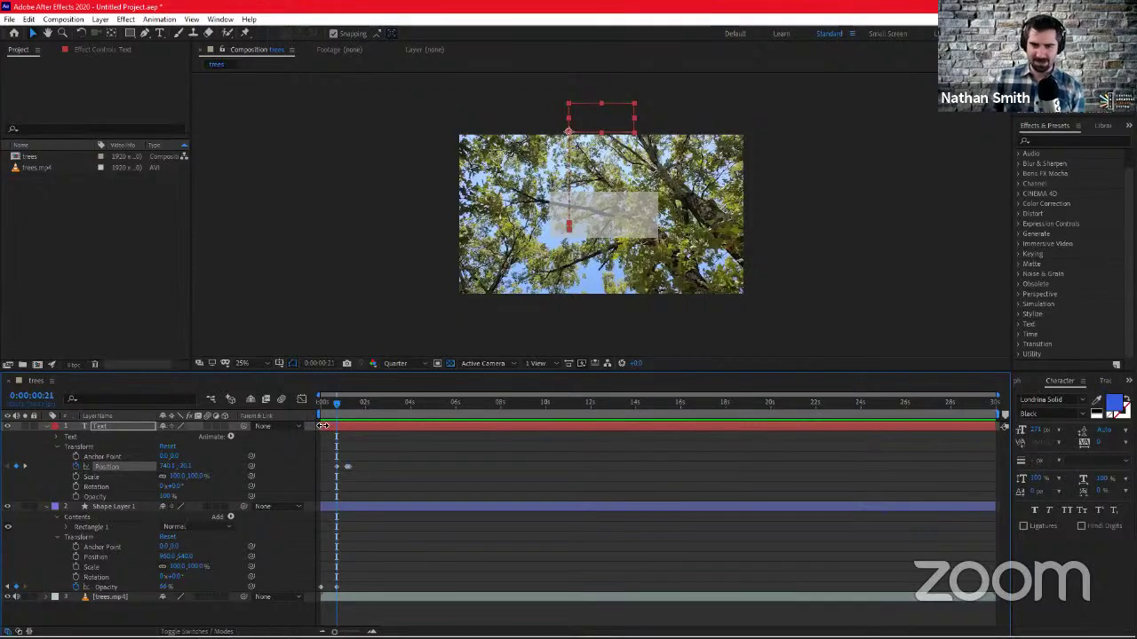
mouse_move(323, 427)
left_mouse_down()
mouse_move(343, 416)
mouse_move(337, 425)
left_mouse_up()
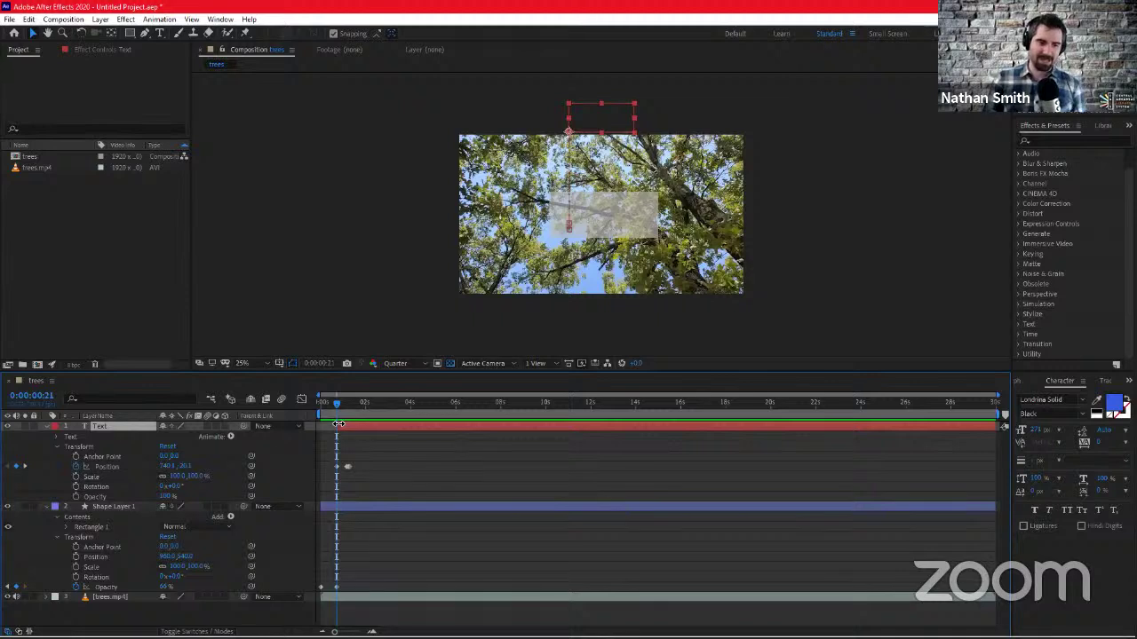
mouse_move(337, 425)
left_mouse_down()
mouse_move(350, 427)
mouse_move(339, 425)
left_mouse_up()
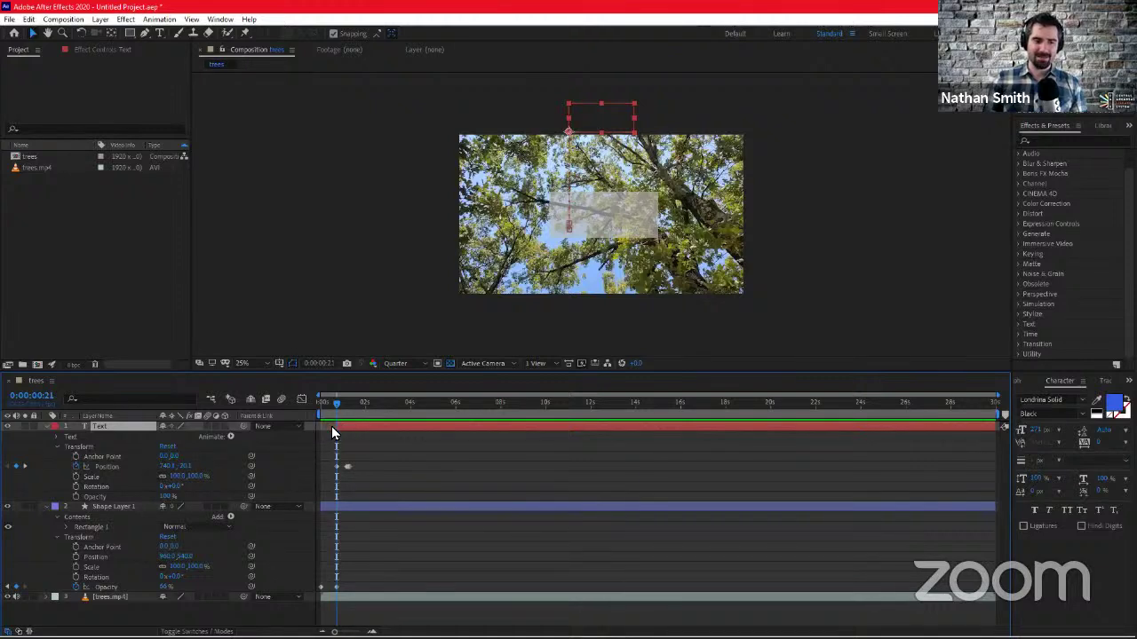
left_click_drag(328, 424, 324, 427)
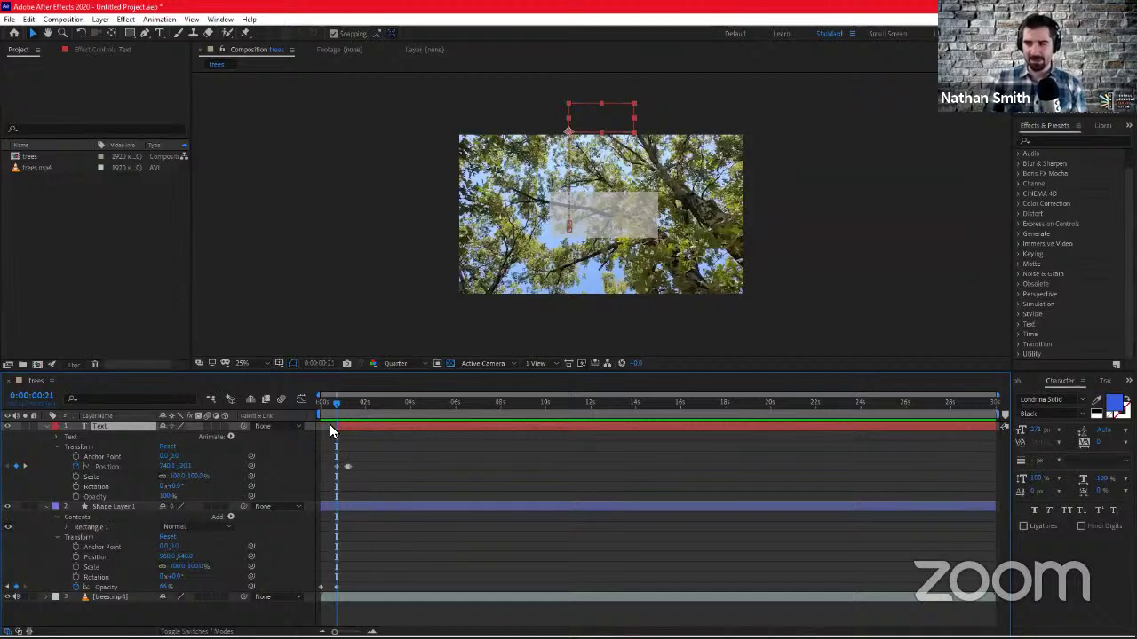
mouse_move(329, 424)
left_mouse_down()
mouse_move(417, 426)
mouse_move(346, 421)
left_mouse_up()
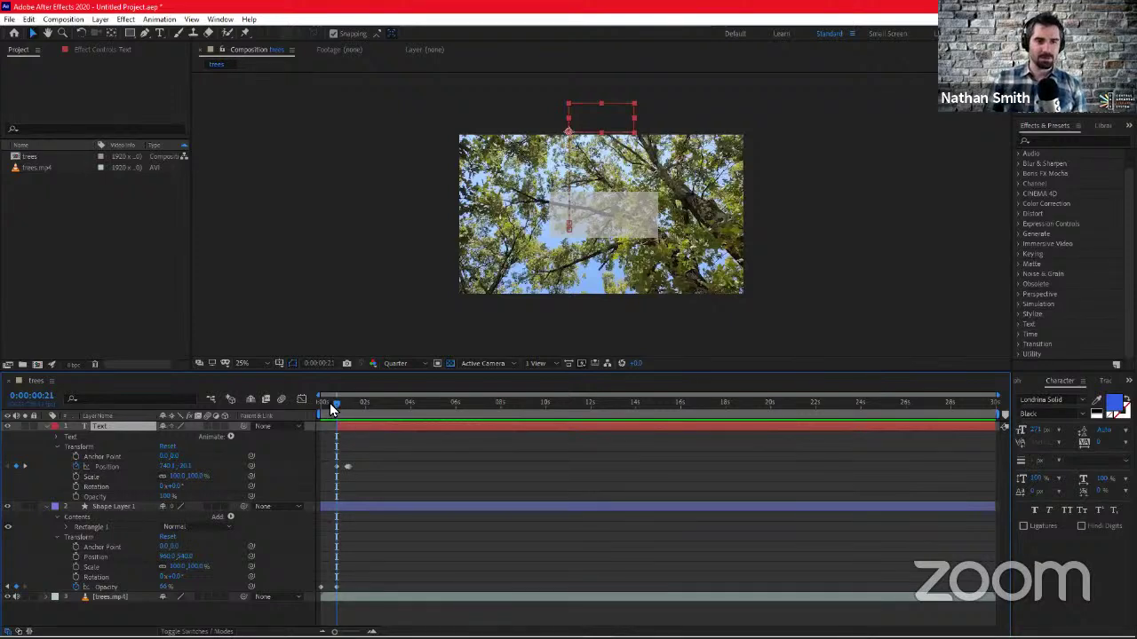
left_click_drag(329, 404, 308, 412)
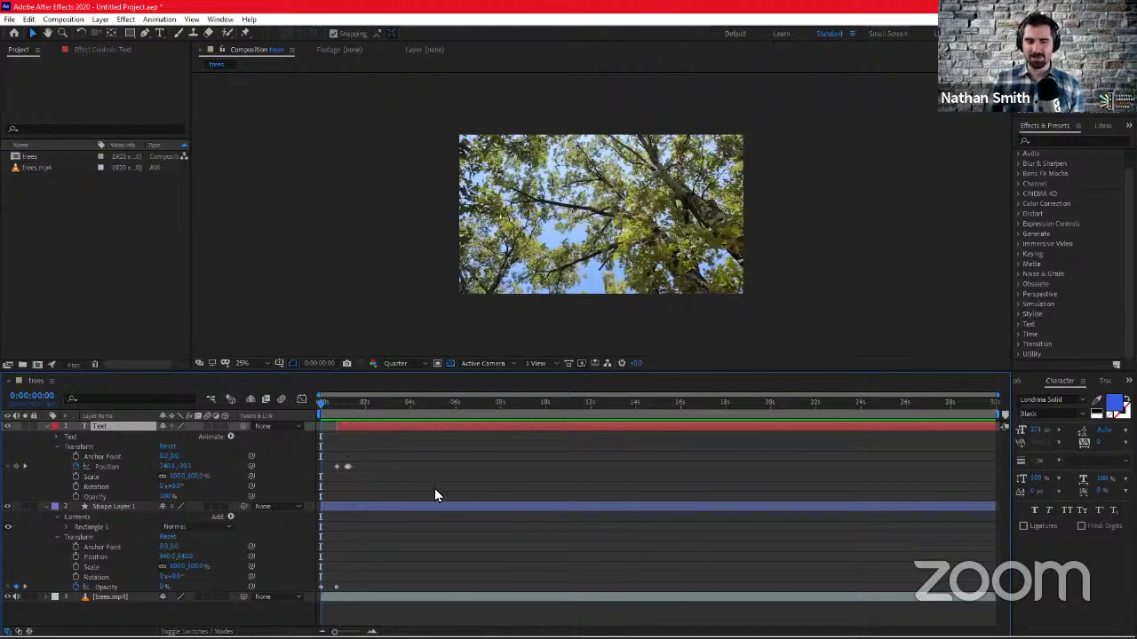
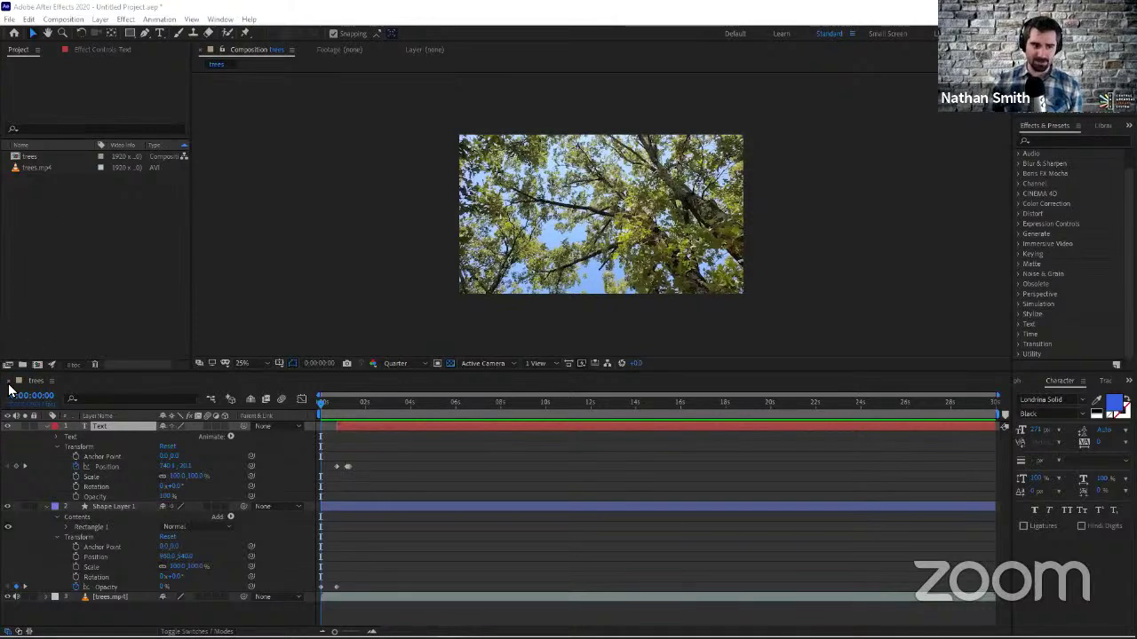
Close the trees timeline and reset the Standard workspace to its saved layout
left_click(9, 384)
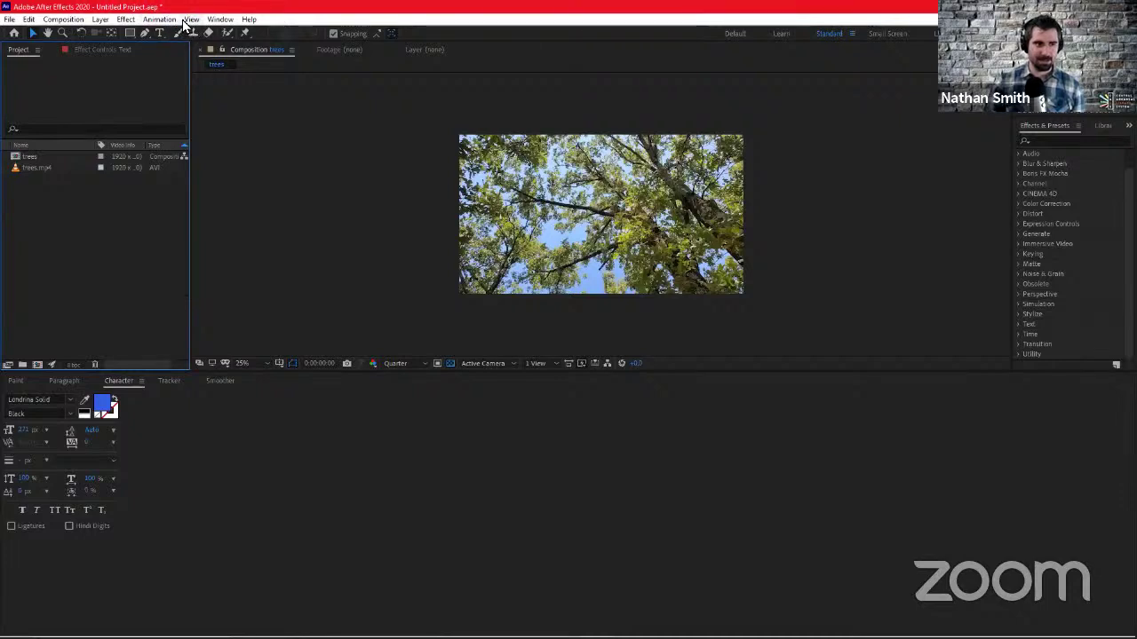
left_click(217, 20)
left_click(227, 19)
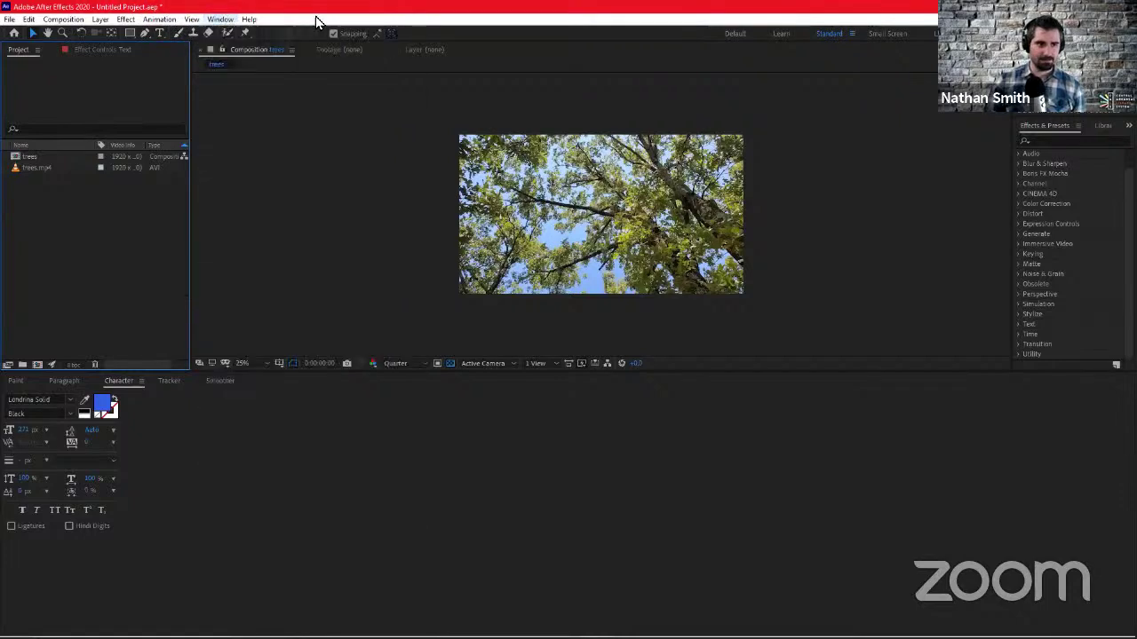
left_click(781, 34)
left_click(820, 33)
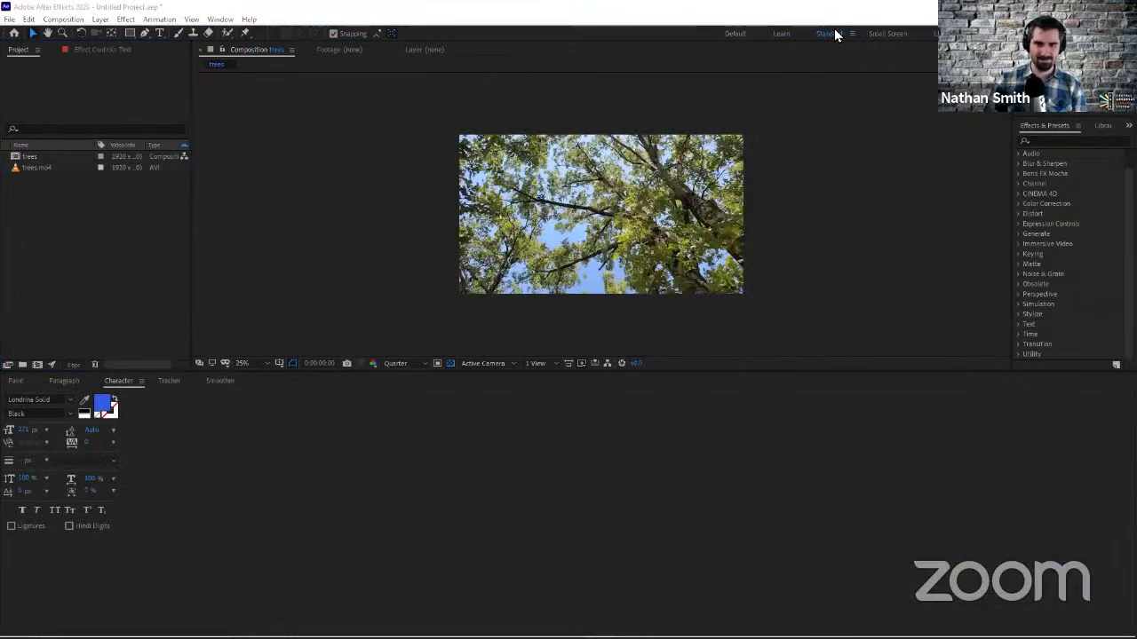
left_click(851, 34)
left_click(898, 37)
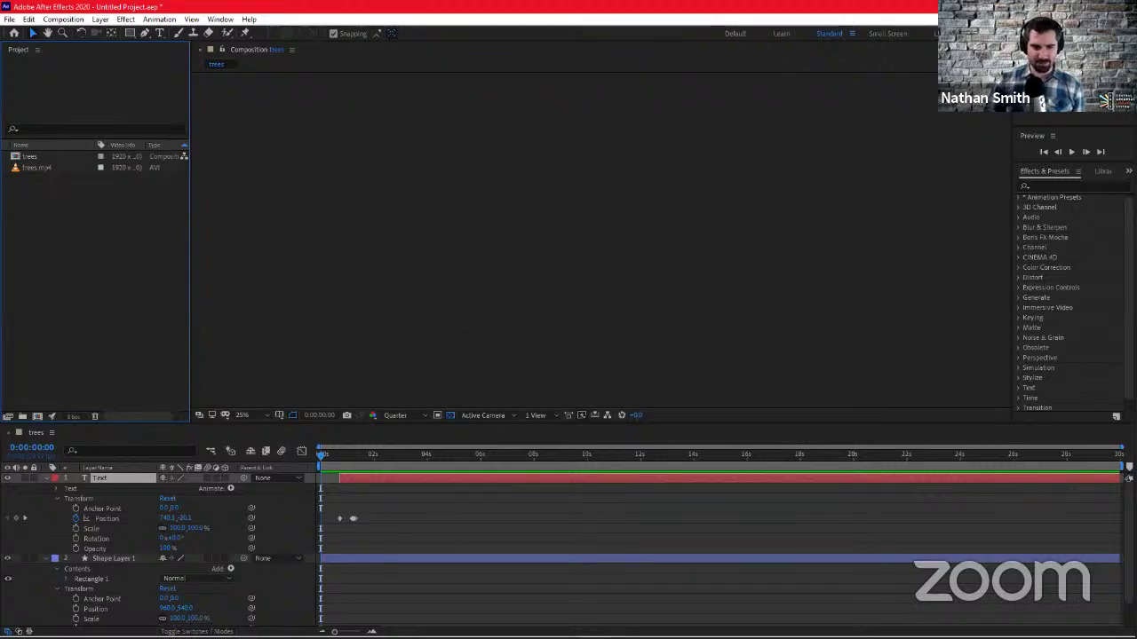
Import Helicopter Shot.mp4 from the Toy Footage folder in AE Example Files, with Create Composition enabled
left_click(8, 19)
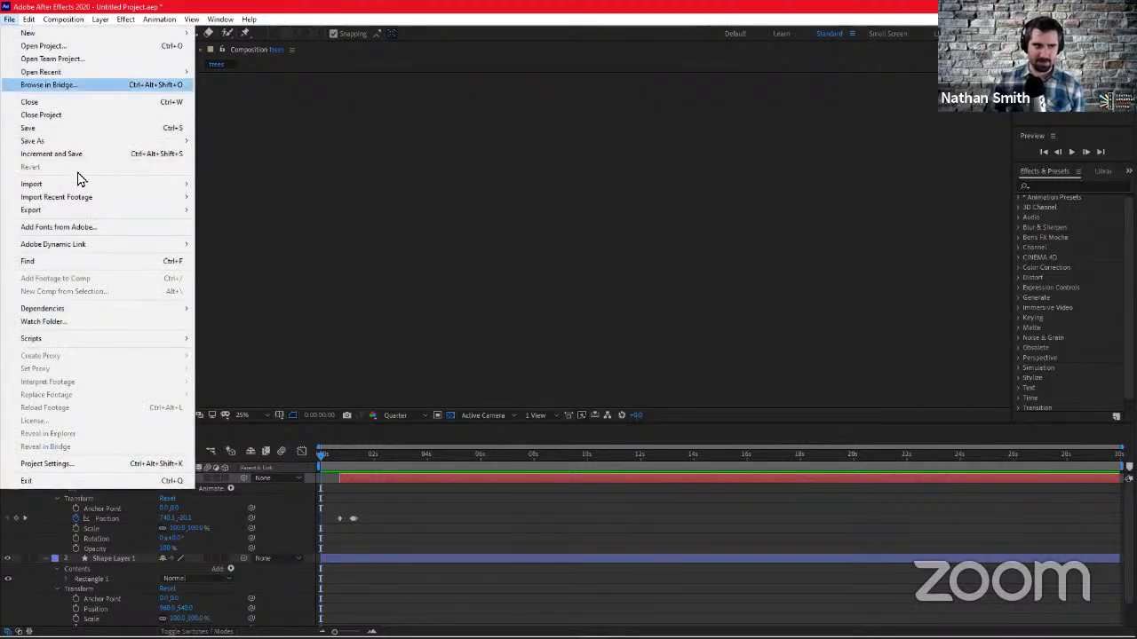
mouse_move(94, 187)
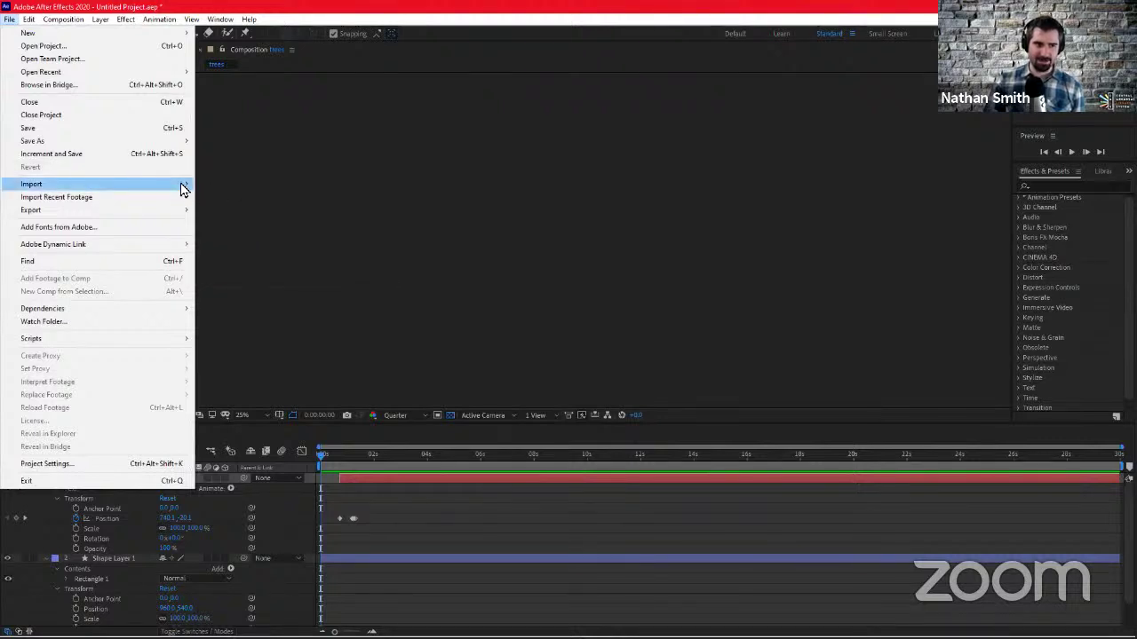
mouse_move(183, 183)
left_click(219, 186)
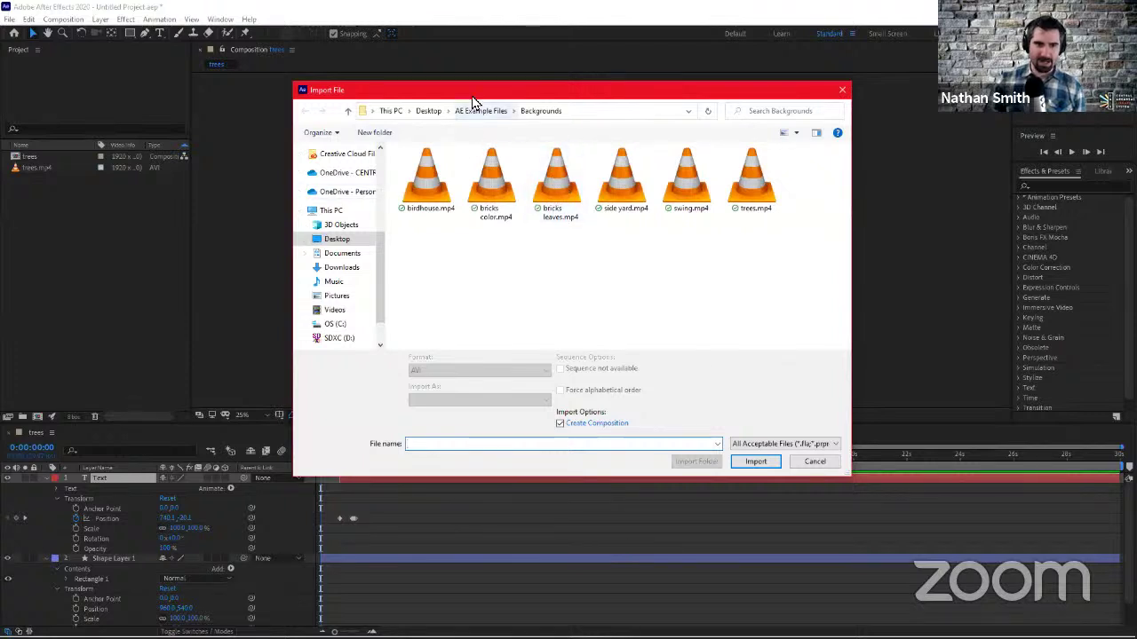
left_click_drag(475, 93, 508, 104)
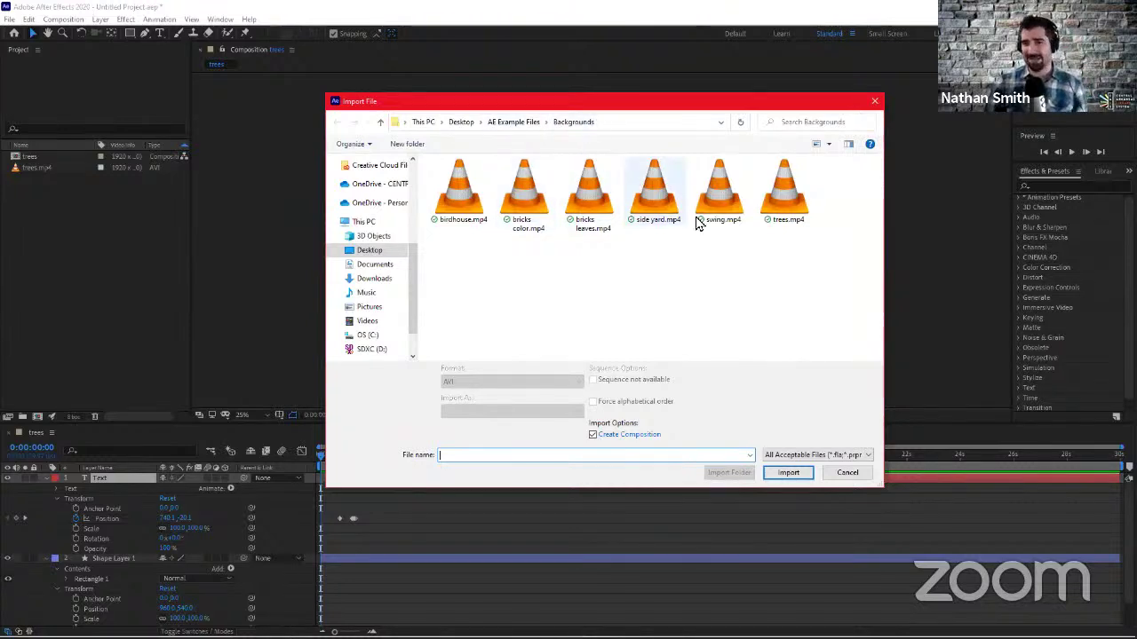
left_click(513, 122)
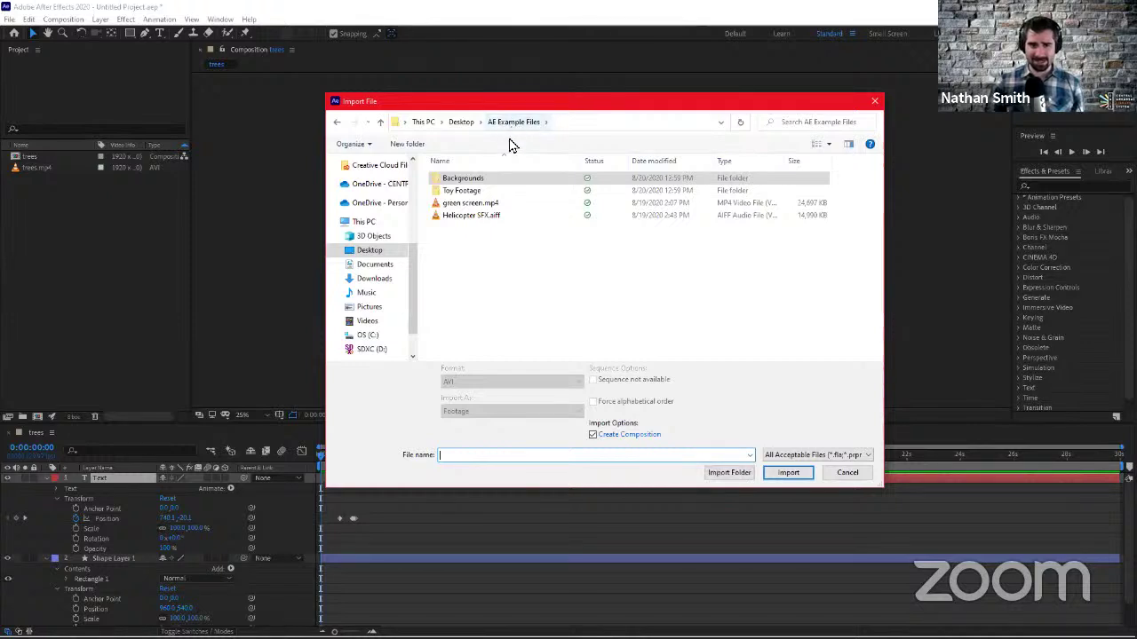
left_click(501, 196)
double_click(546, 195)
left_click(545, 196)
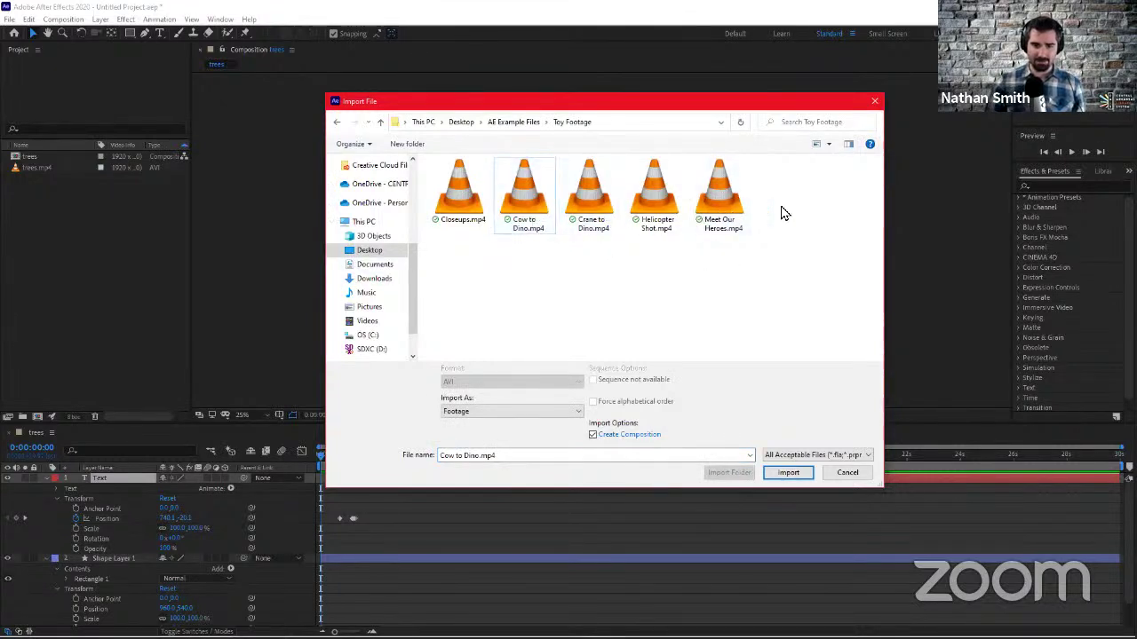
left_click(657, 200)
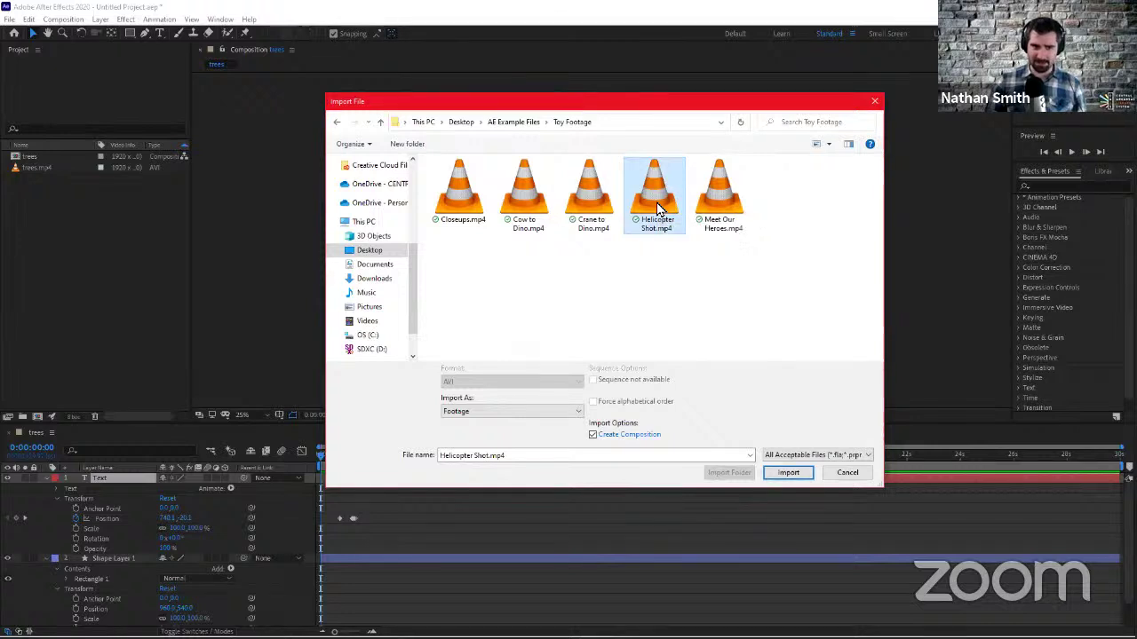
double_click(657, 206)
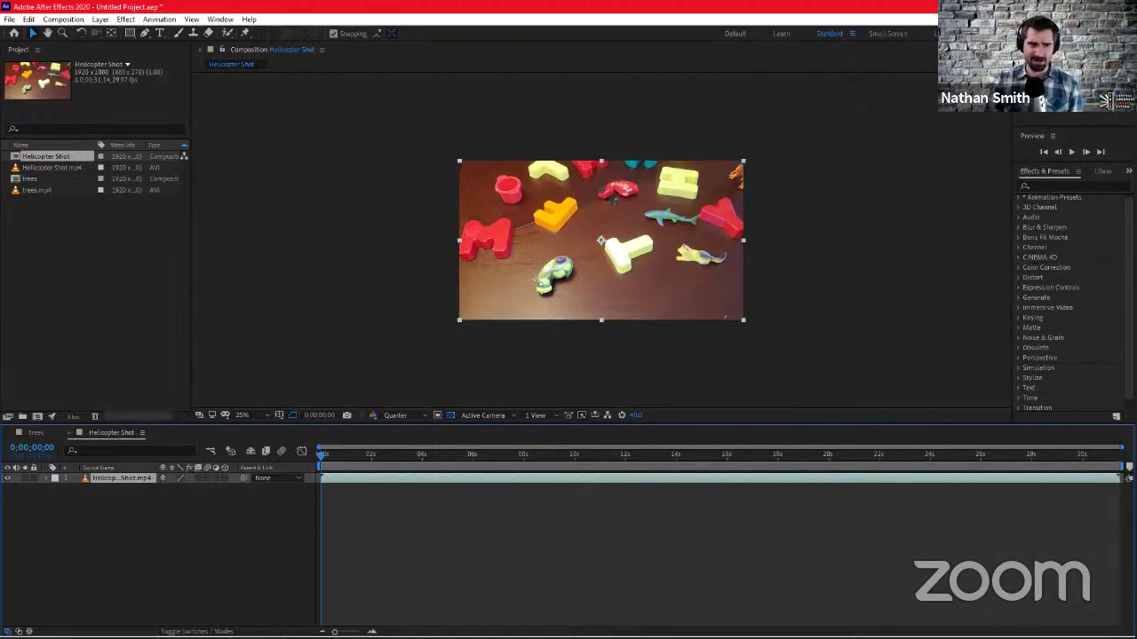
Select the Helicopter Shot.mp4 footage in the project and close the trees composition's timeline
left_click(48, 168)
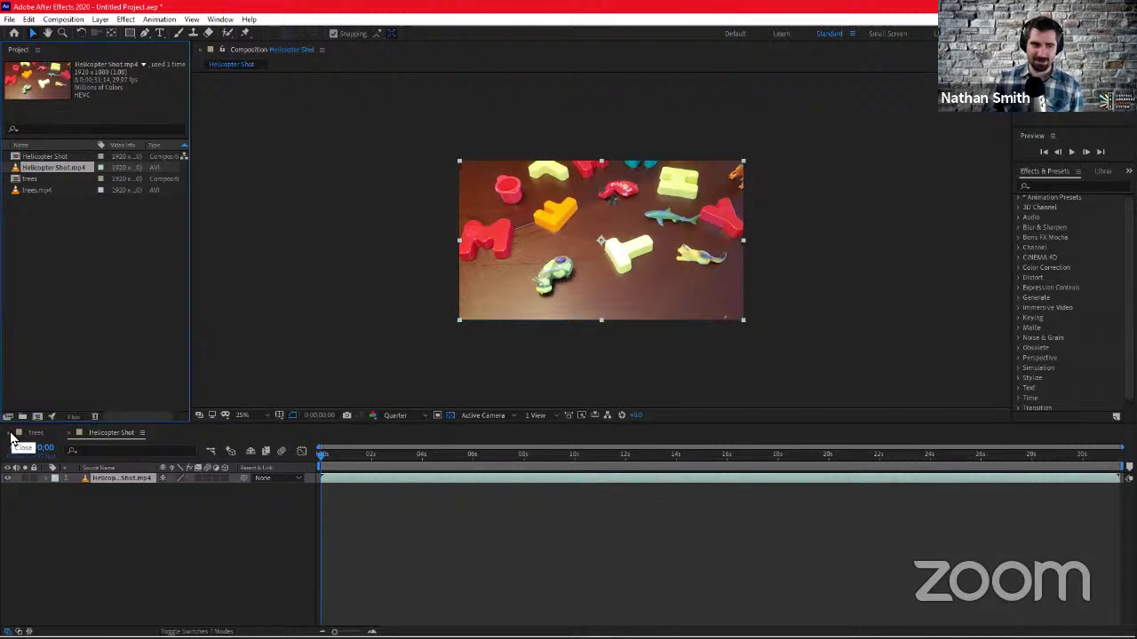
left_click(13, 435)
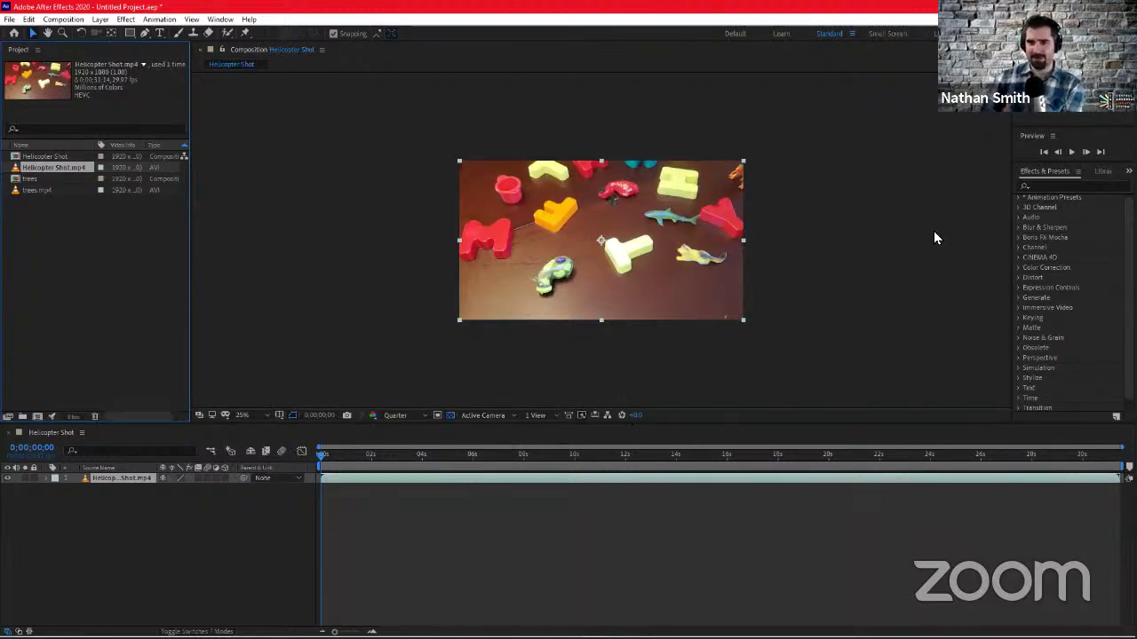
left_click(851, 34)
left_click(850, 32)
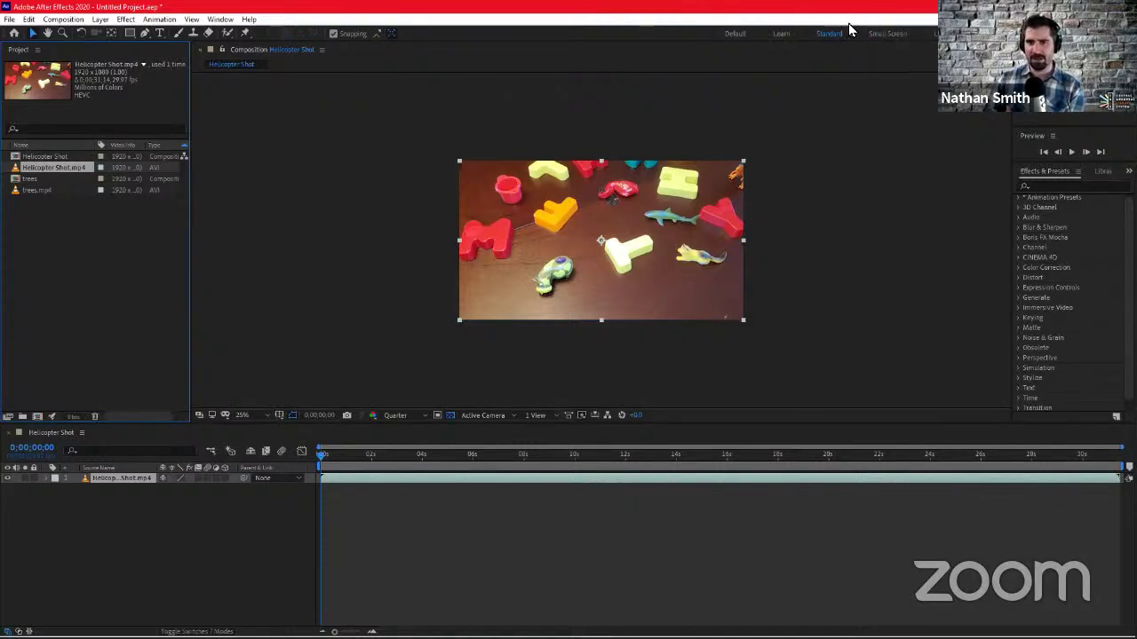
left_click(852, 34)
left_click(853, 7)
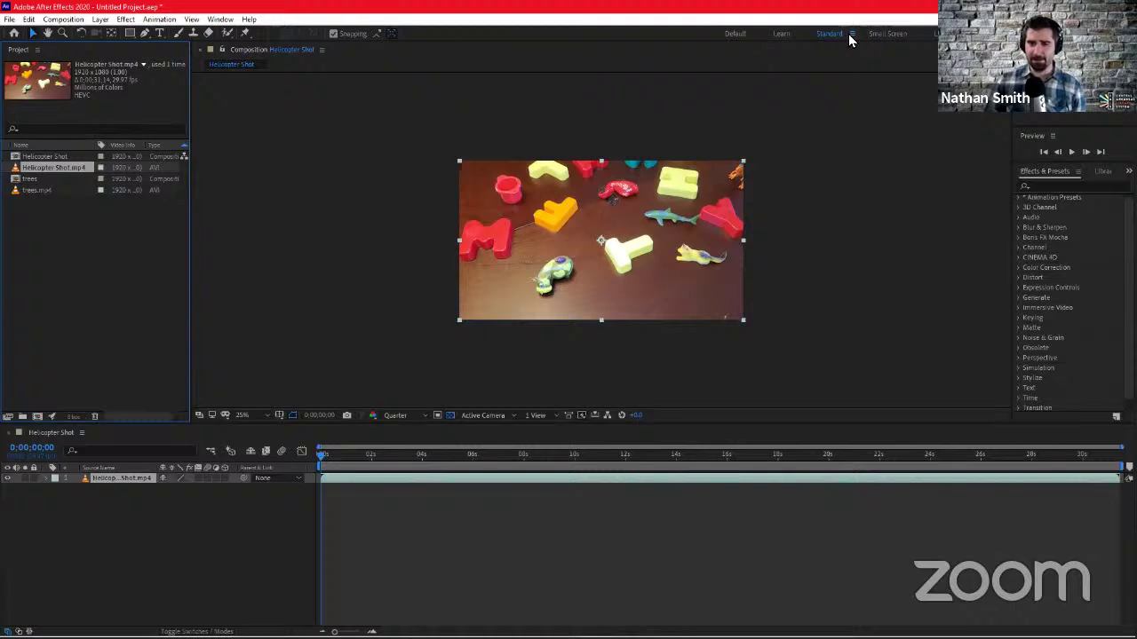
left_click(851, 34)
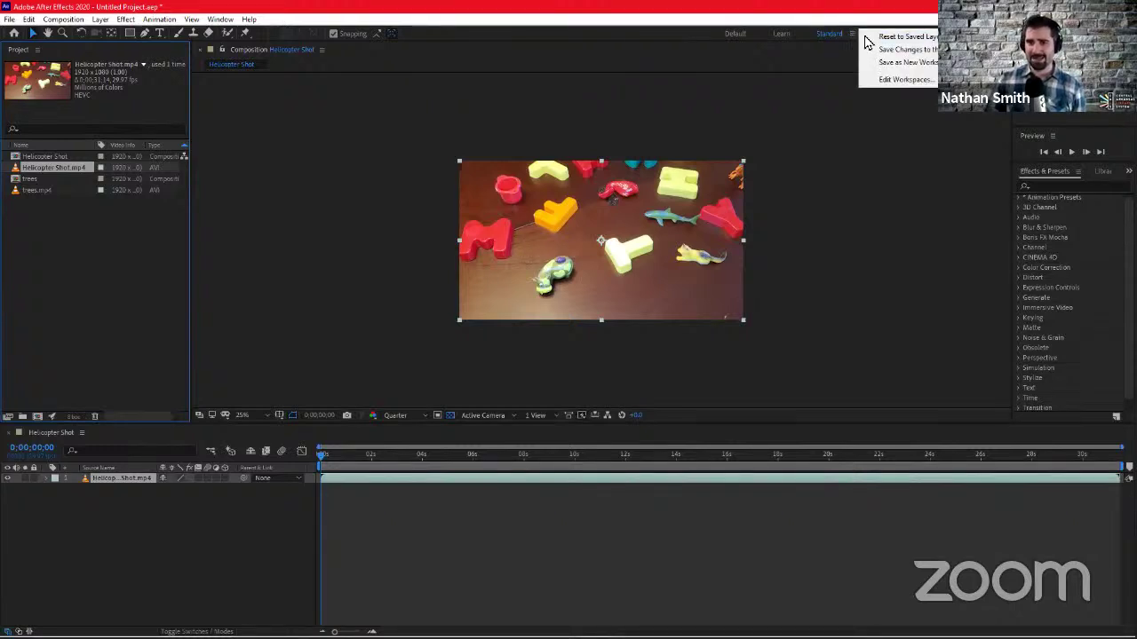
left_click(880, 9)
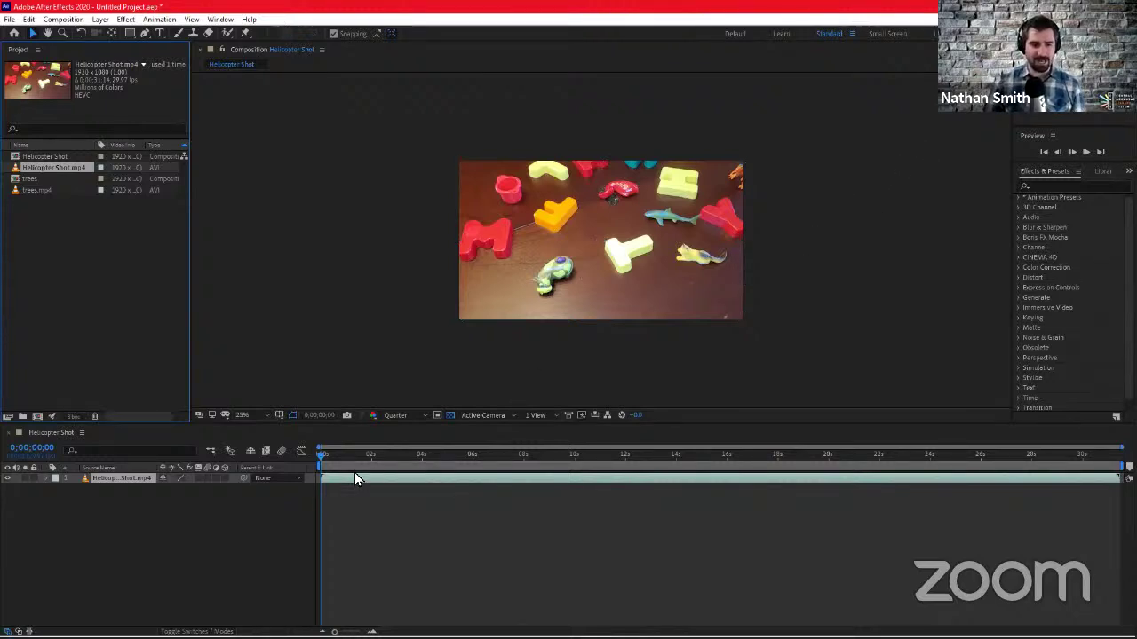
Preview the Helicopter Shot composition from its start
key("space")
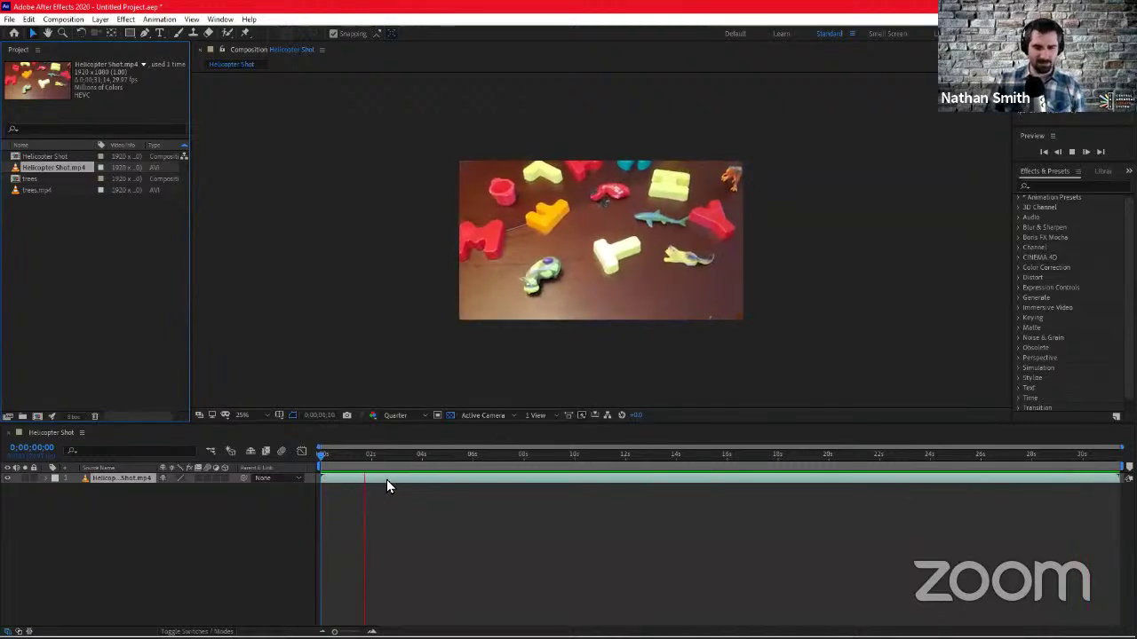
Stop the preview and add a text layer reading "Fish" over the toys near the shark
left_click(573, 481)
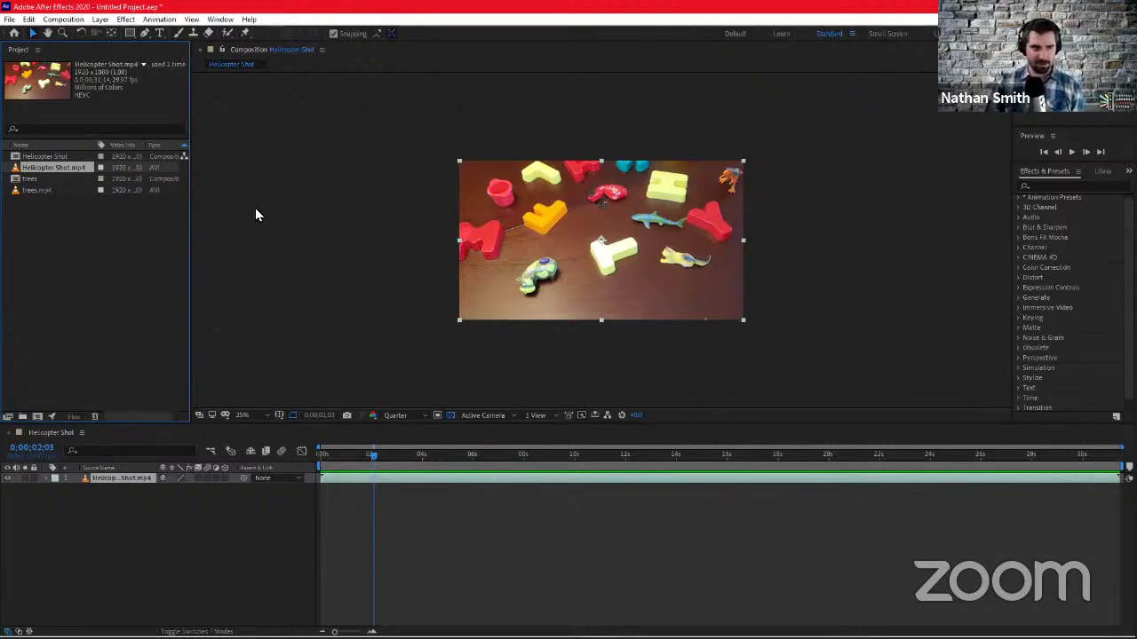
left_click(160, 35)
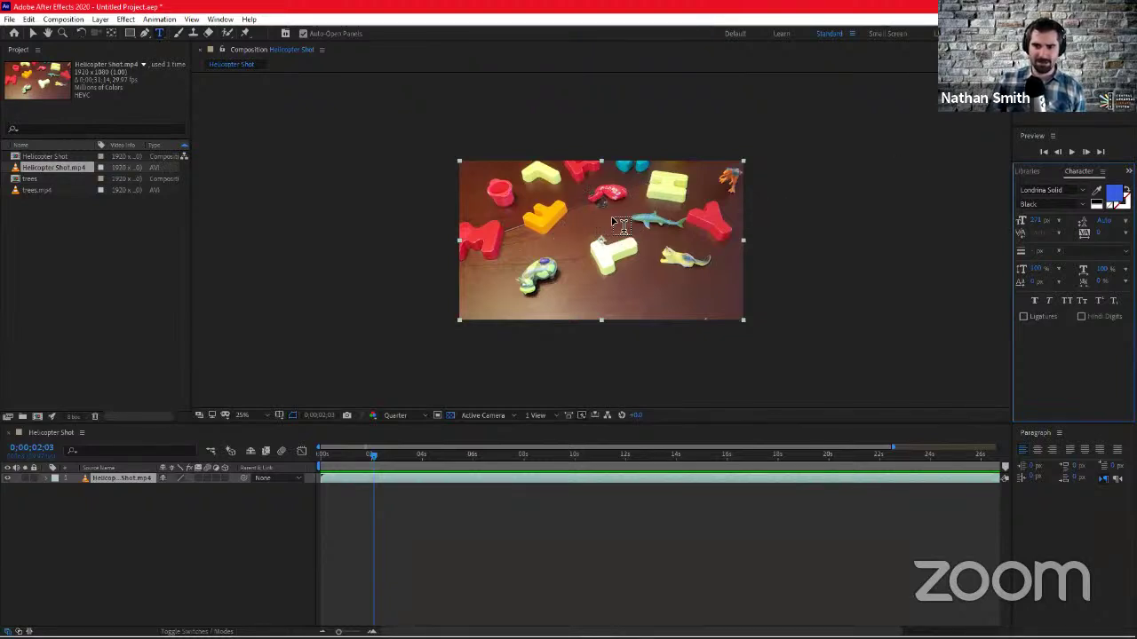
left_click(565, 221)
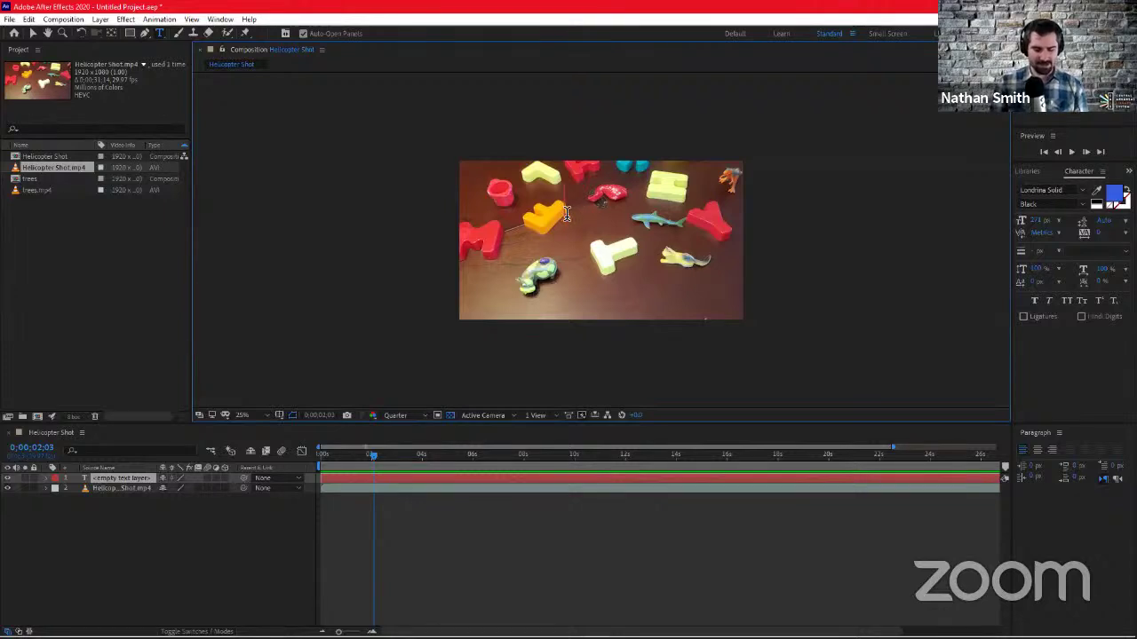
type("Fish")
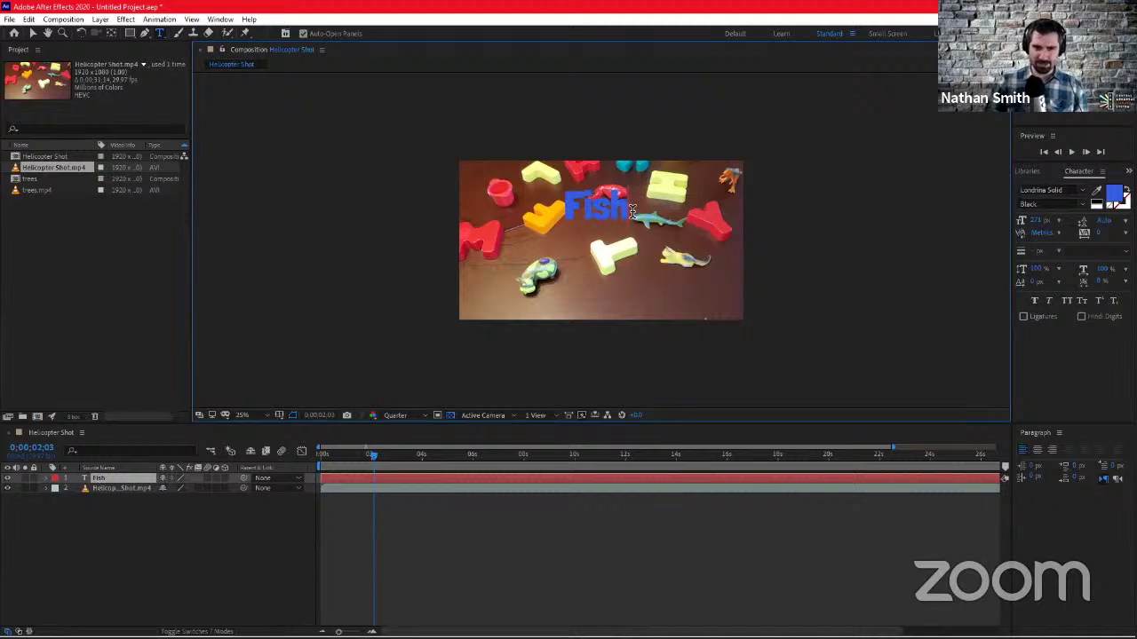
Reduce the font size of the whole "Fish" text to about 178 px and deselect it
left_click_drag(611, 213, 563, 218)
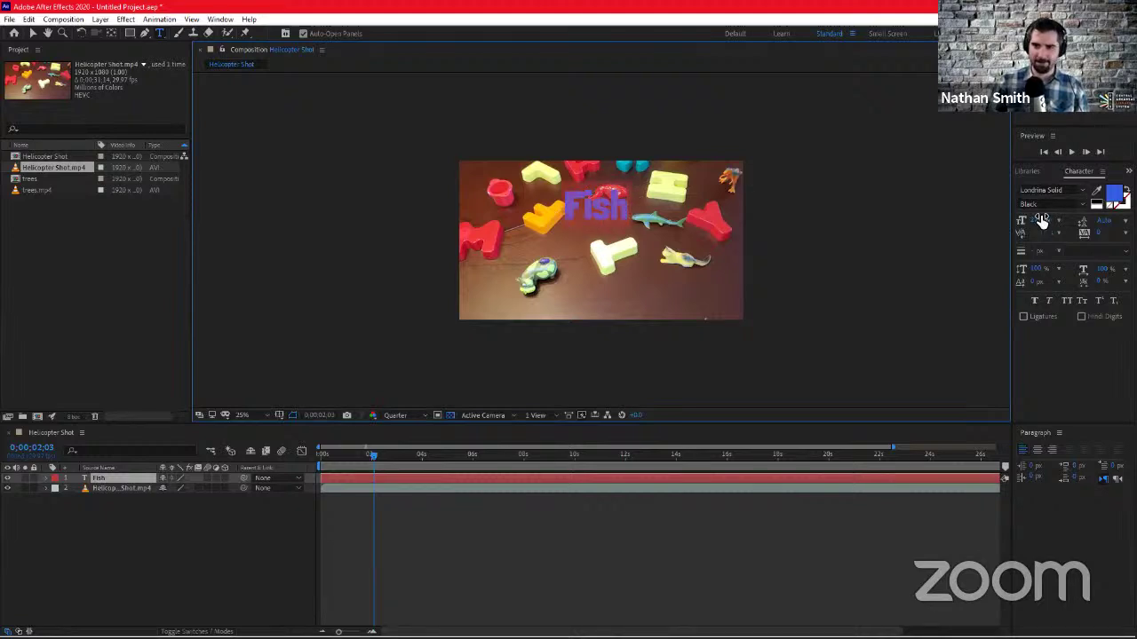
left_click_drag(1041, 217, 992, 238)
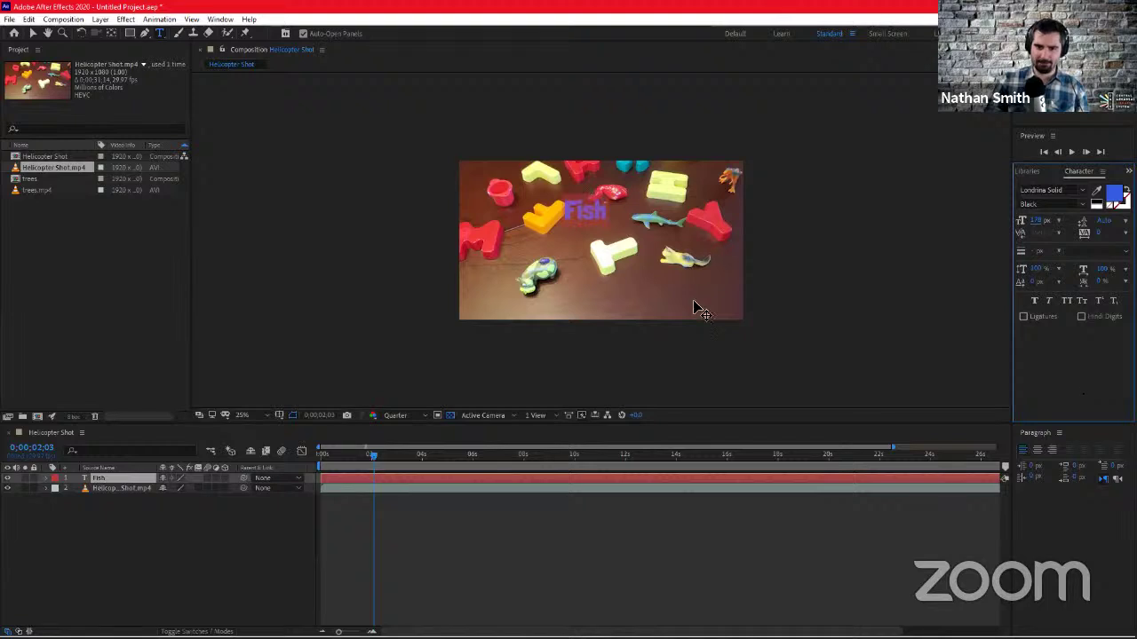
left_click(664, 375)
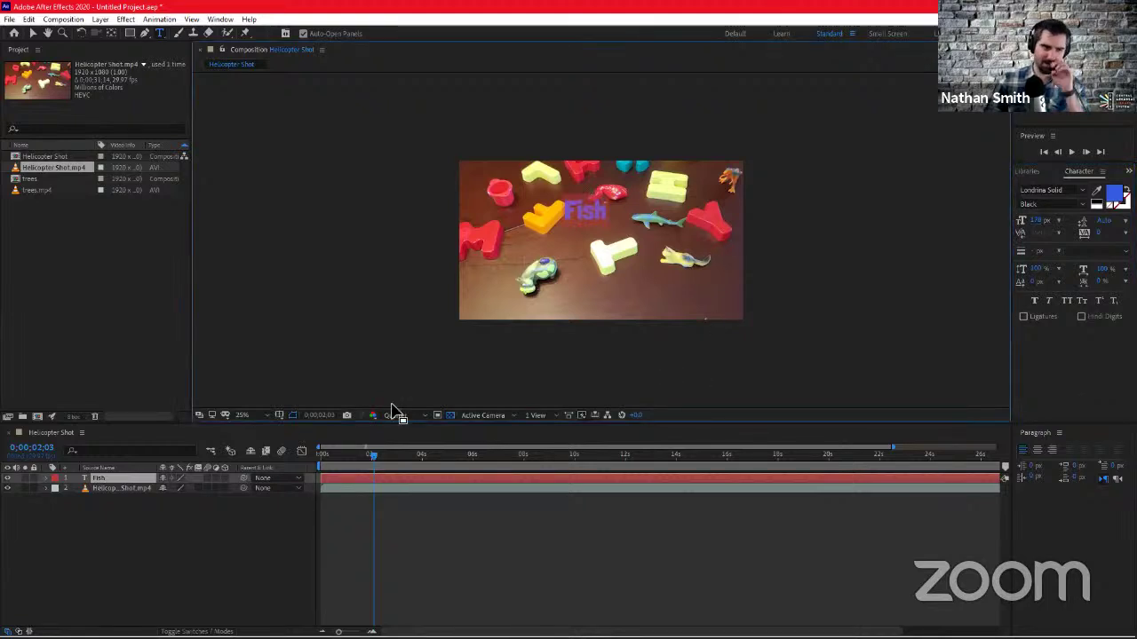
left_click(203, 586)
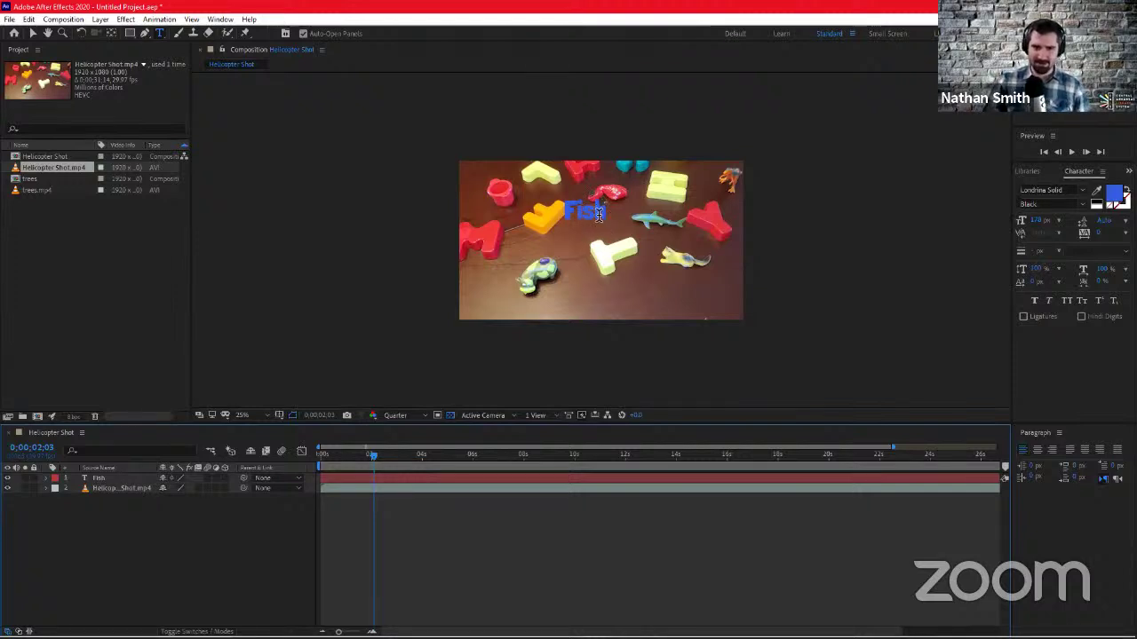
Change the fill colour of the "Fish" text to white
left_click_drag(607, 215, 510, 220)
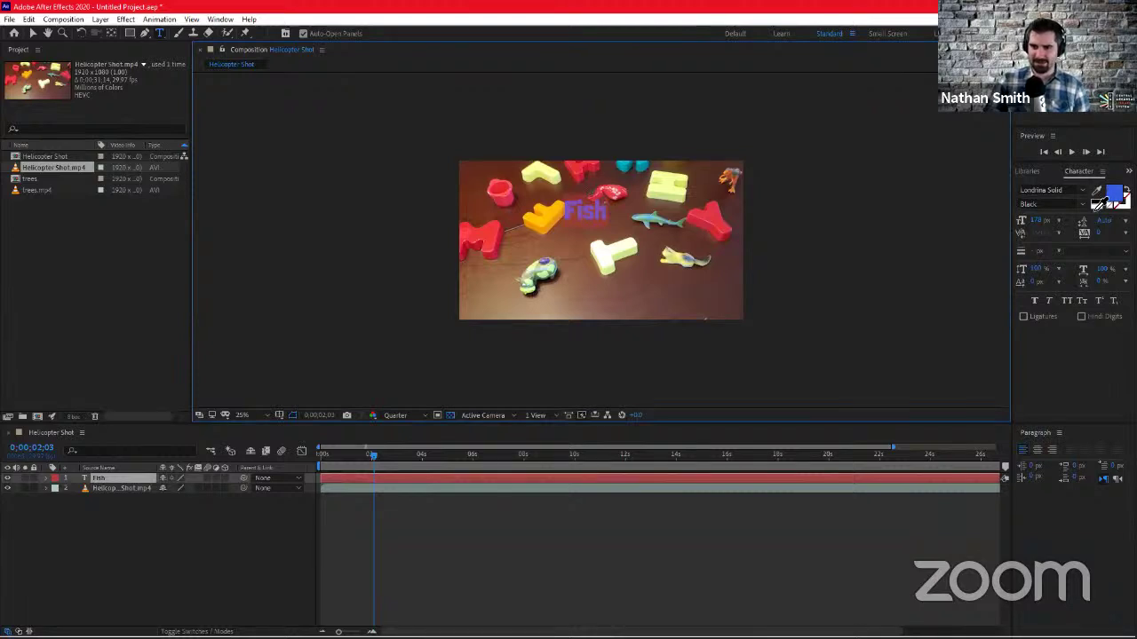
left_click(1098, 202)
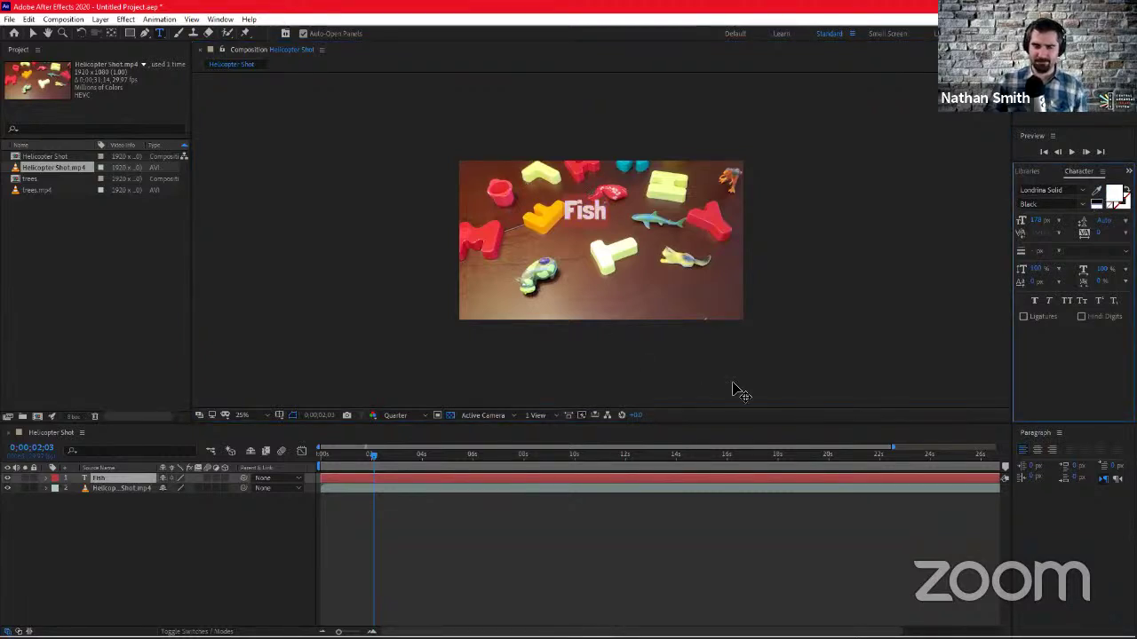
left_click(228, 573)
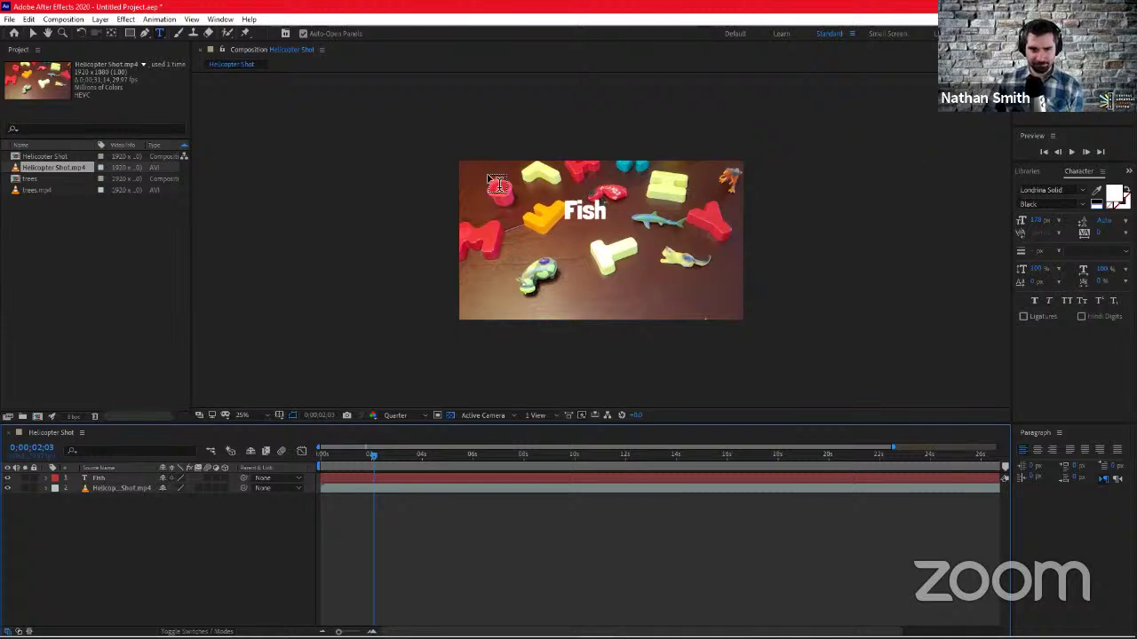
Move the "Fish" text with the Selection tool to the lower edge of the orange toy letter
left_click(31, 37)
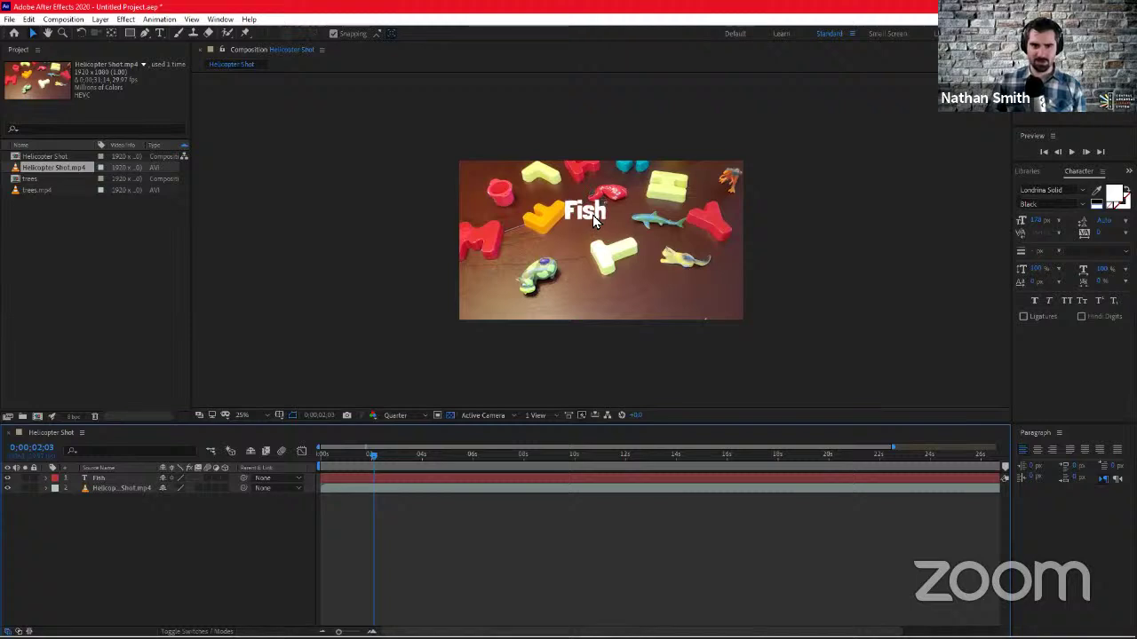
mouse_move(589, 215)
left_mouse_down()
mouse_move(573, 242)
mouse_move(575, 232)
left_mouse_up()
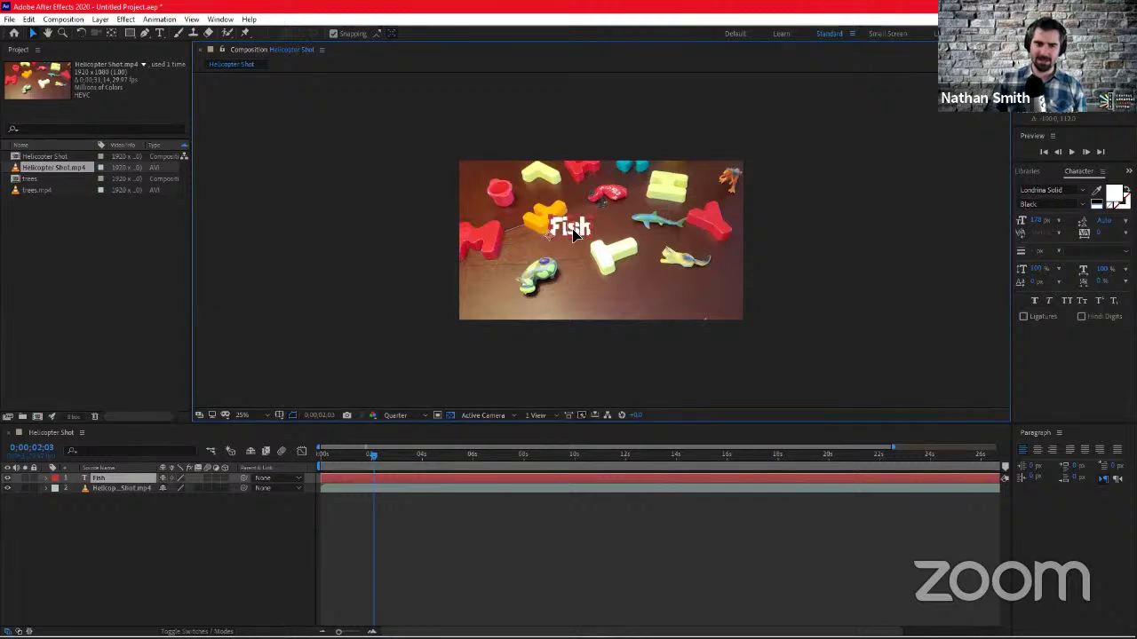
left_click_drag(574, 230, 576, 230)
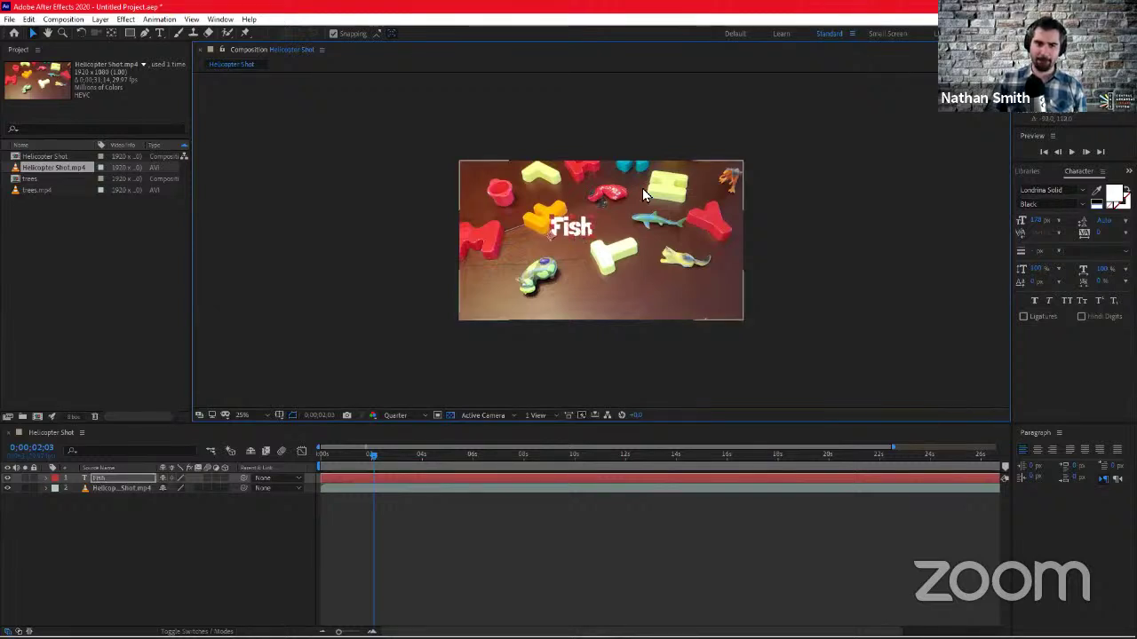
left_click(129, 34)
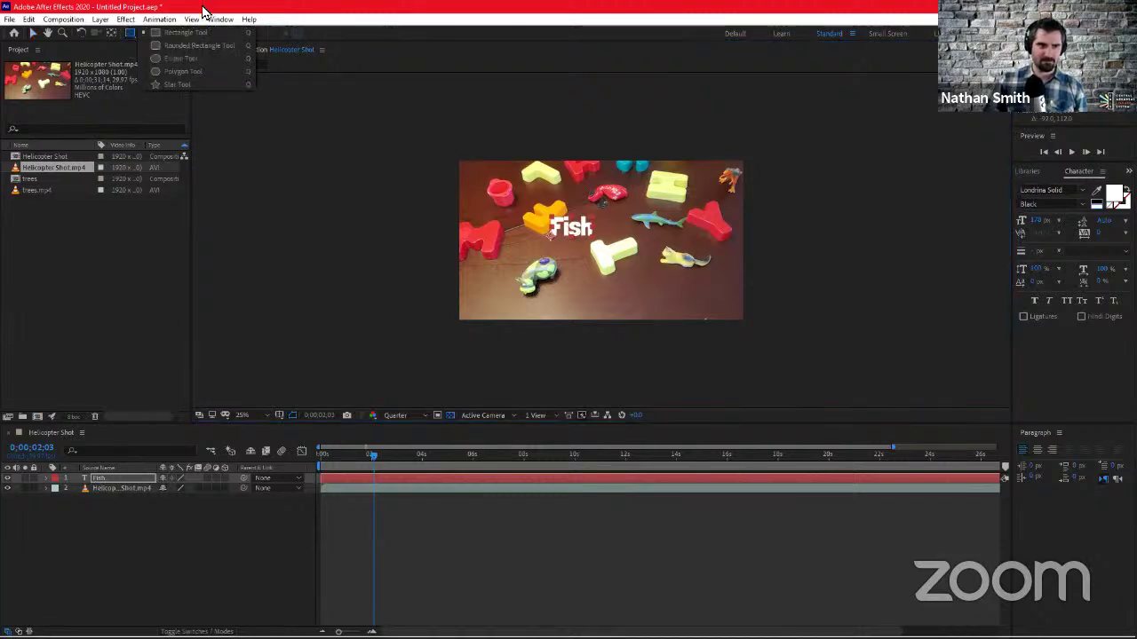
left_click(312, 30)
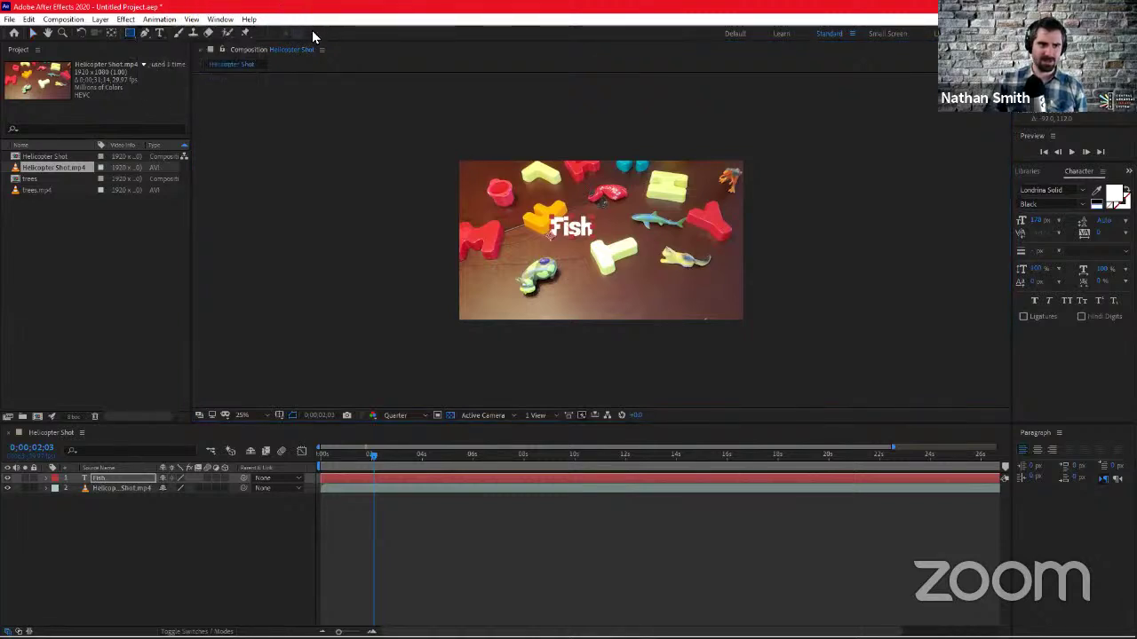
left_click(145, 39)
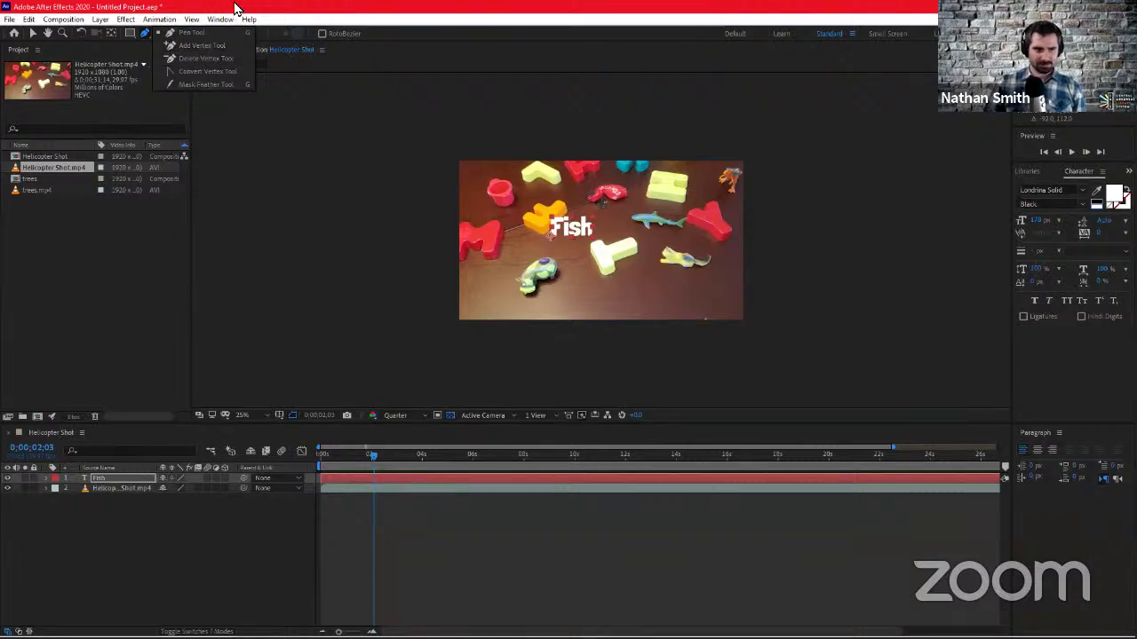
left_click(174, 33)
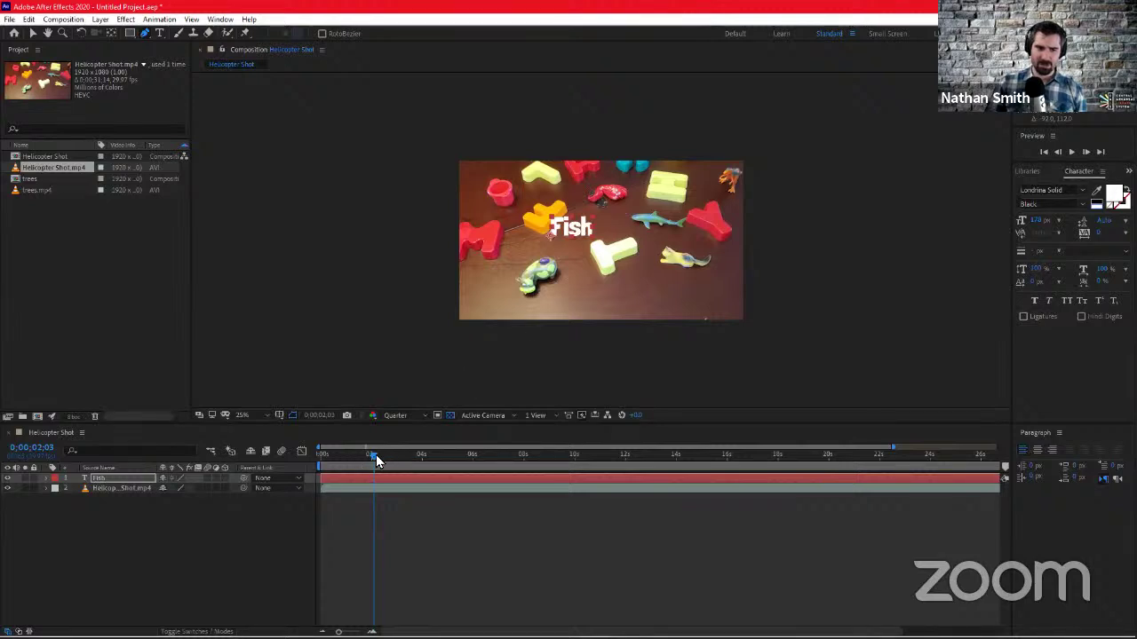
At the start of the composition, move the "Fish" text between the orange letter and the shark
left_click_drag(375, 455, 291, 456)
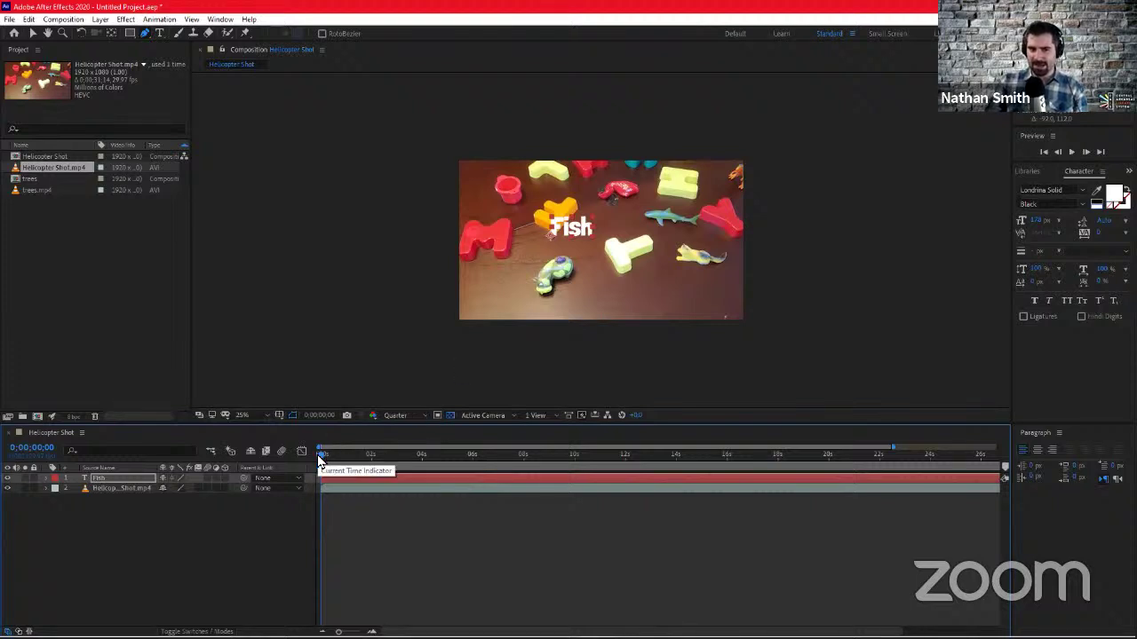
left_click_drag(318, 453, 276, 495)
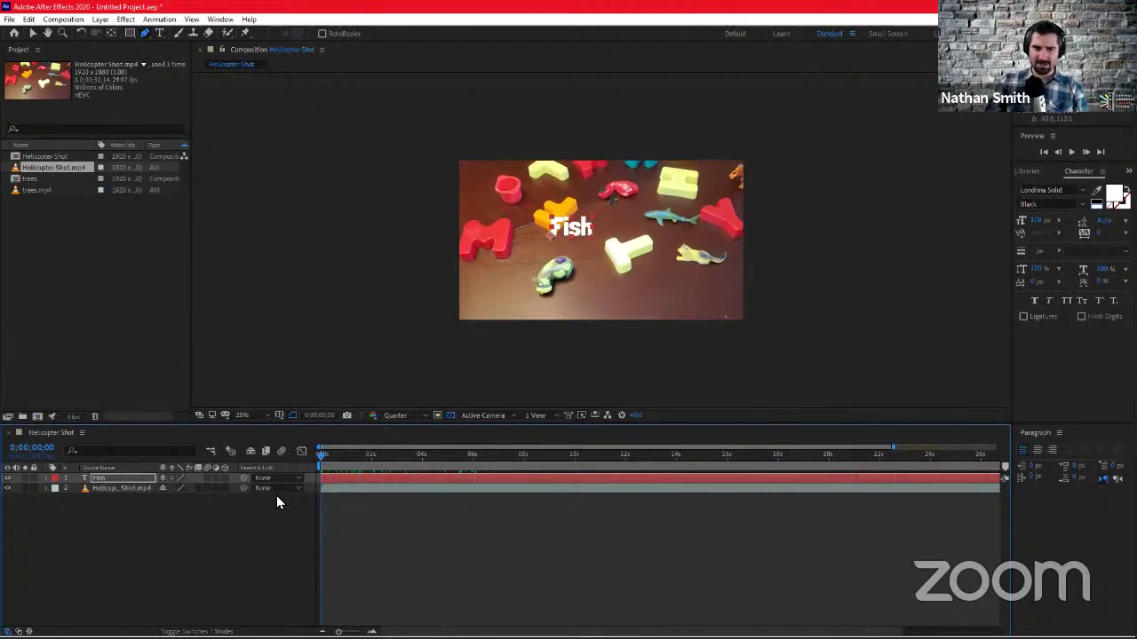
left_click(32, 33)
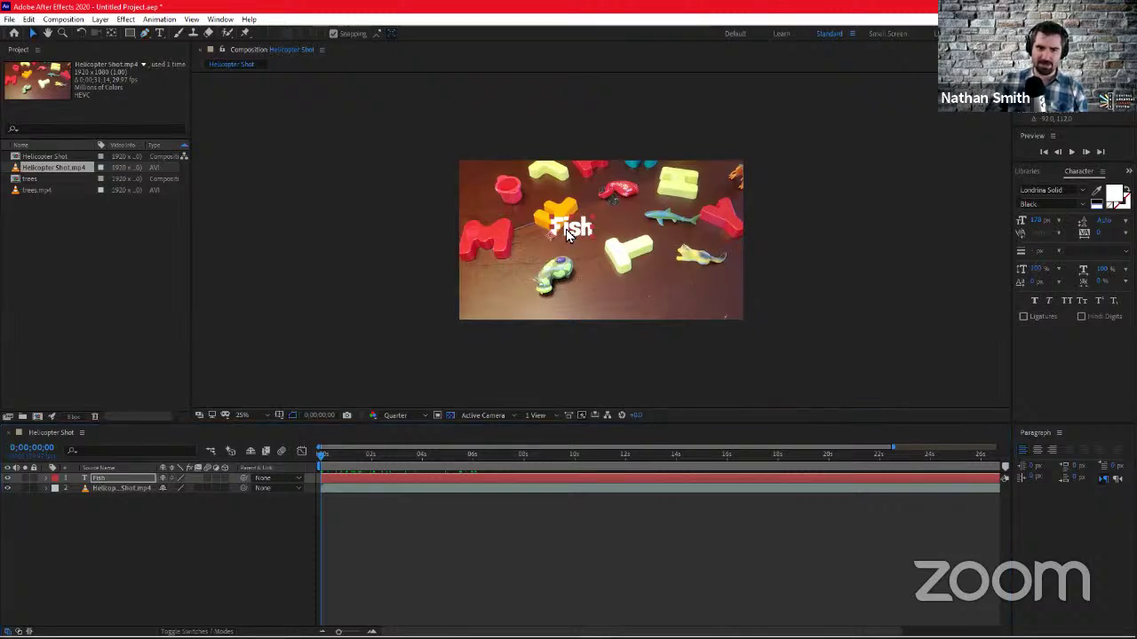
left_click_drag(566, 229, 593, 226)
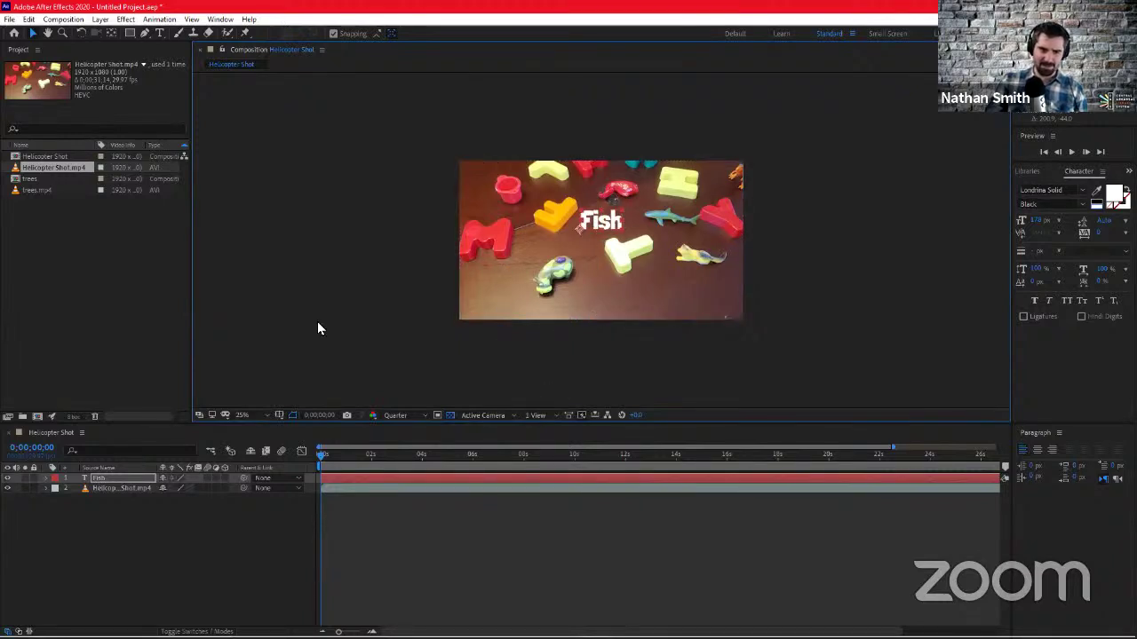
Try to draw a straight Pen tool line connecting the end of the "Fish" text to the red toy above it
left_click(175, 34)
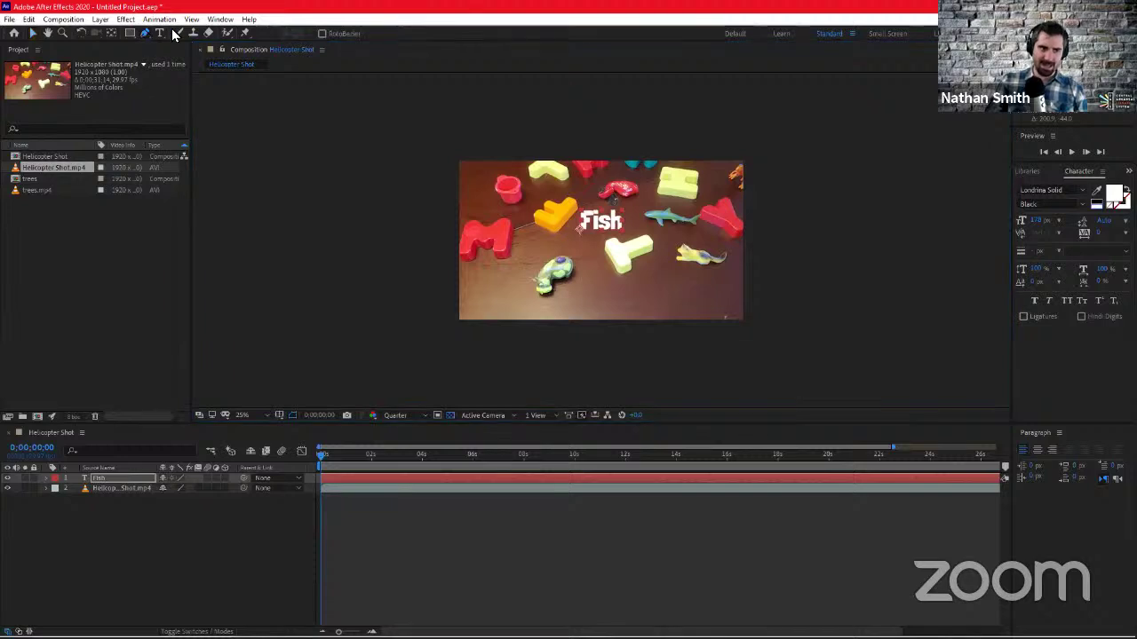
left_click(627, 193)
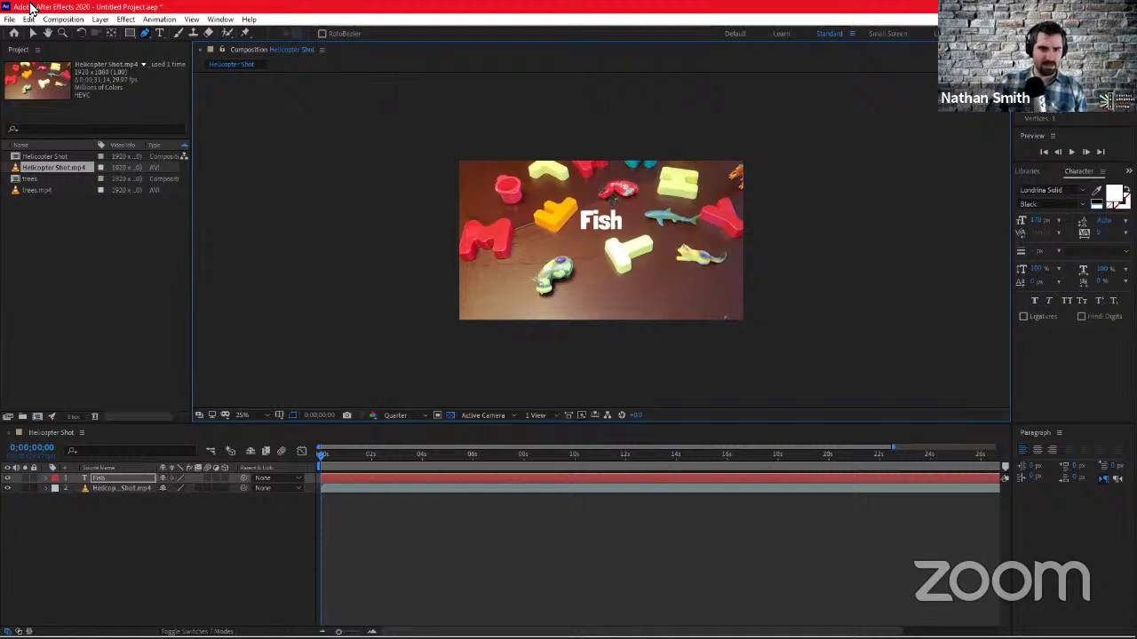
left_click(29, 21)
left_click(32, 34)
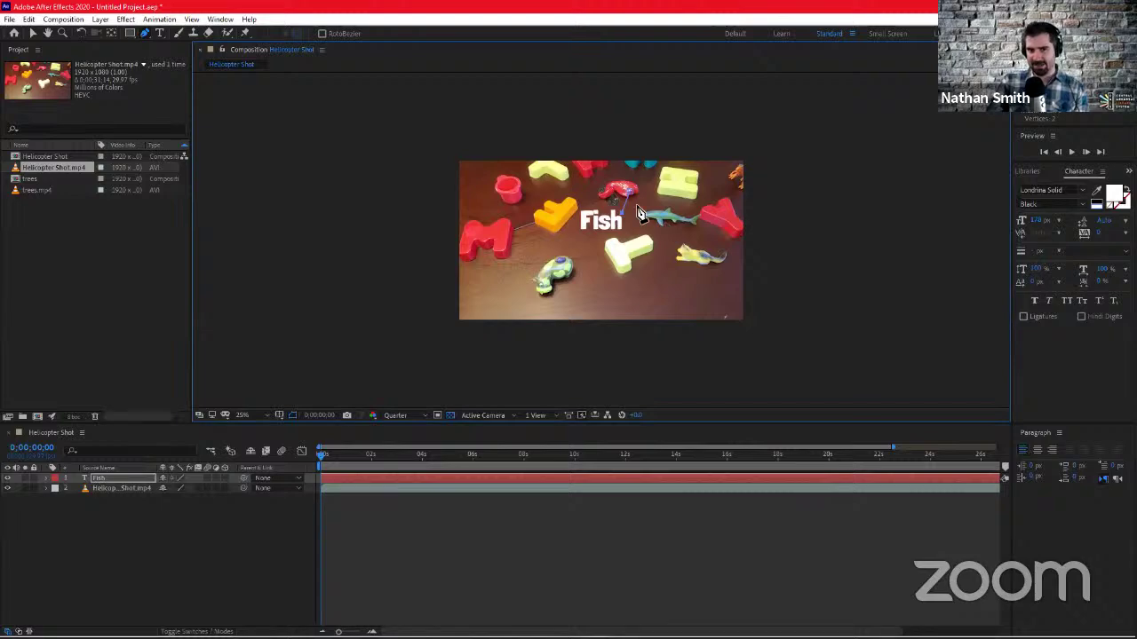
scroll(636, 213, "up", 6)
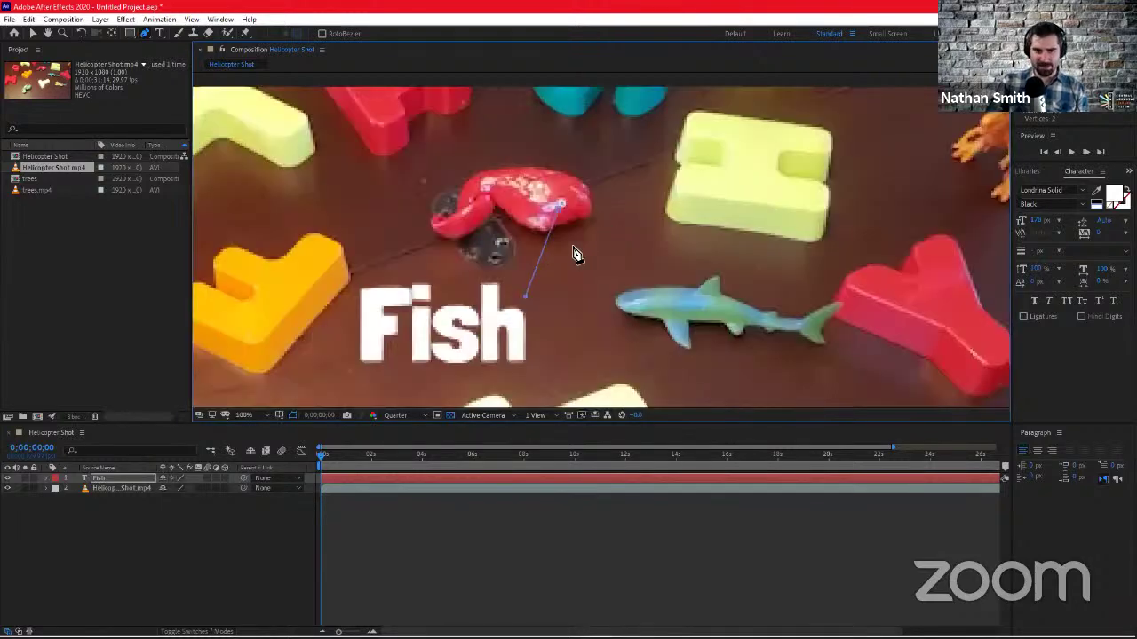
scroll(565, 259, "down", 2)
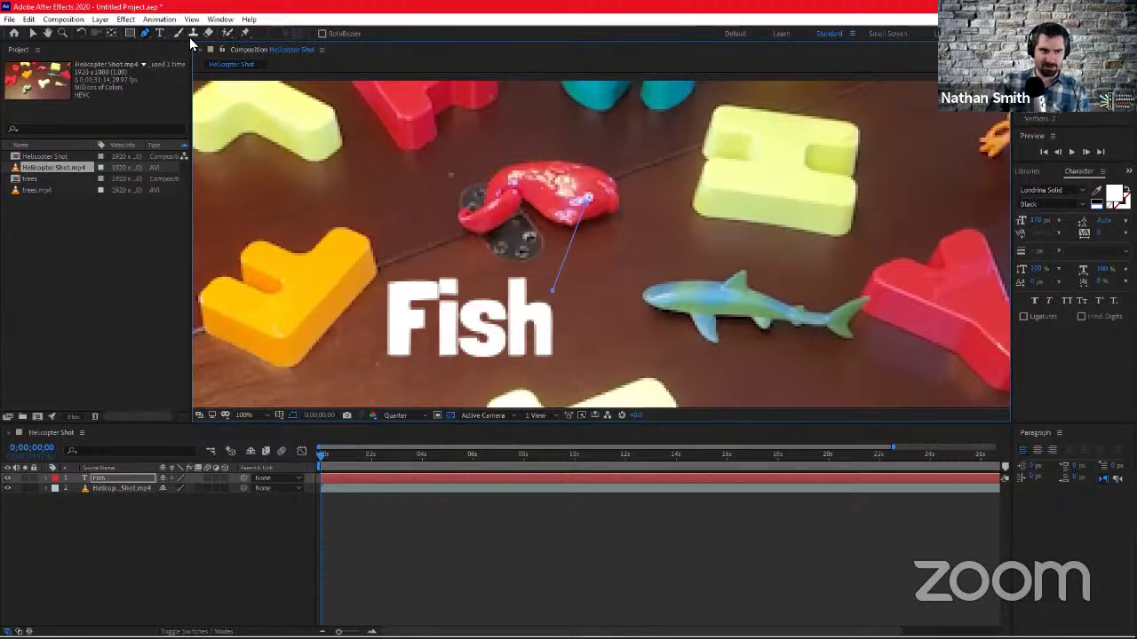
left_click(158, 19)
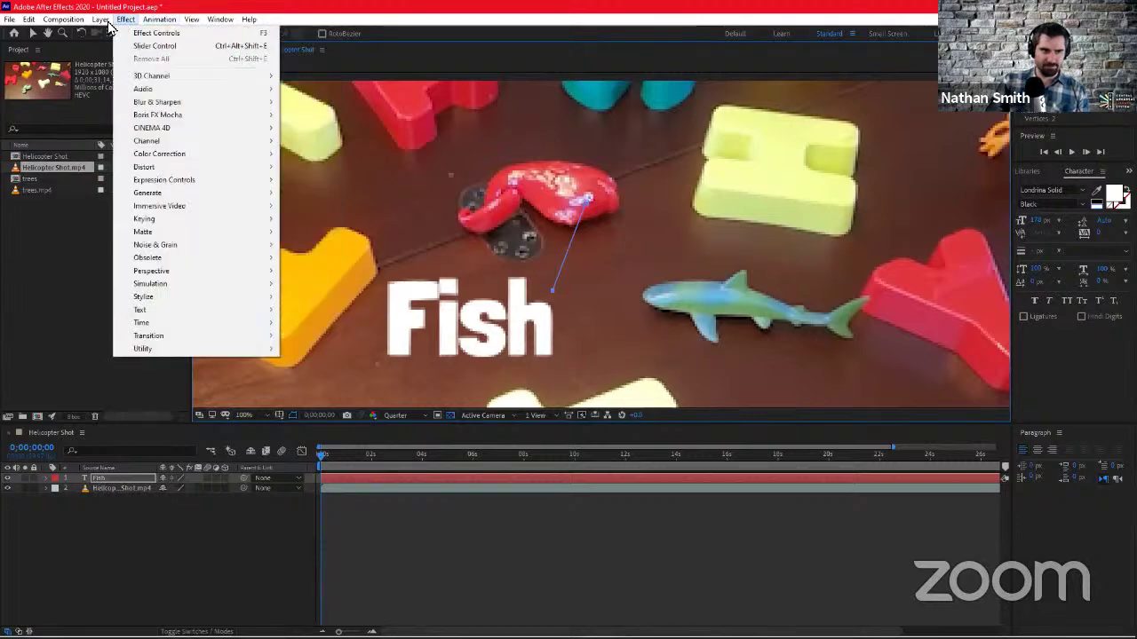
left_click(102, 19)
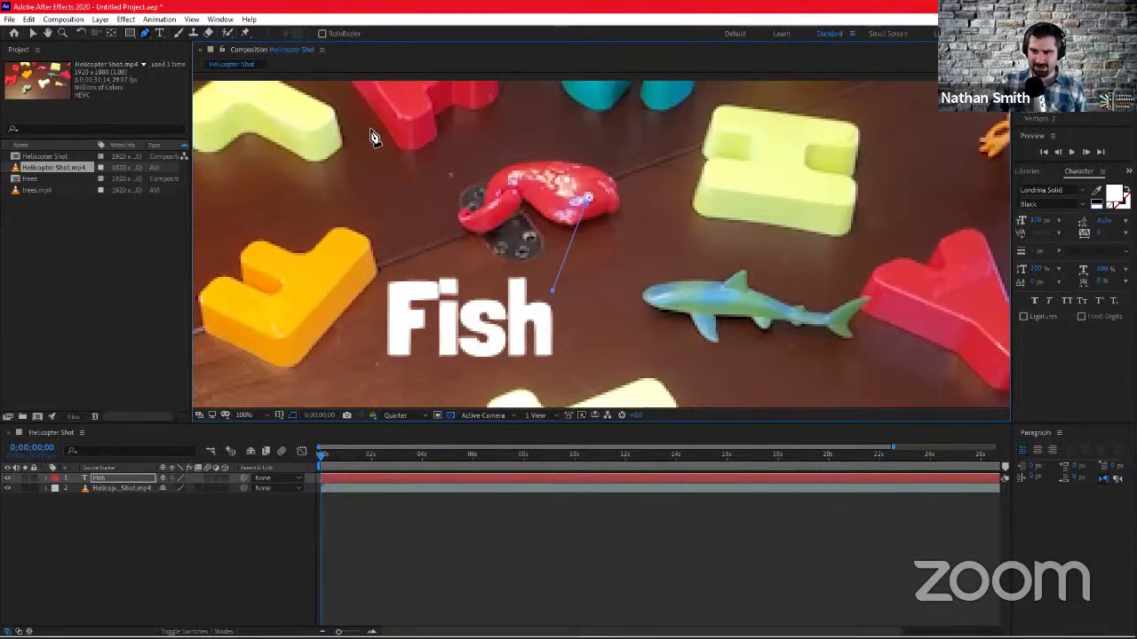
Undo the path vertices drawn between the "Fish" text and the red toy
left_click(29, 19)
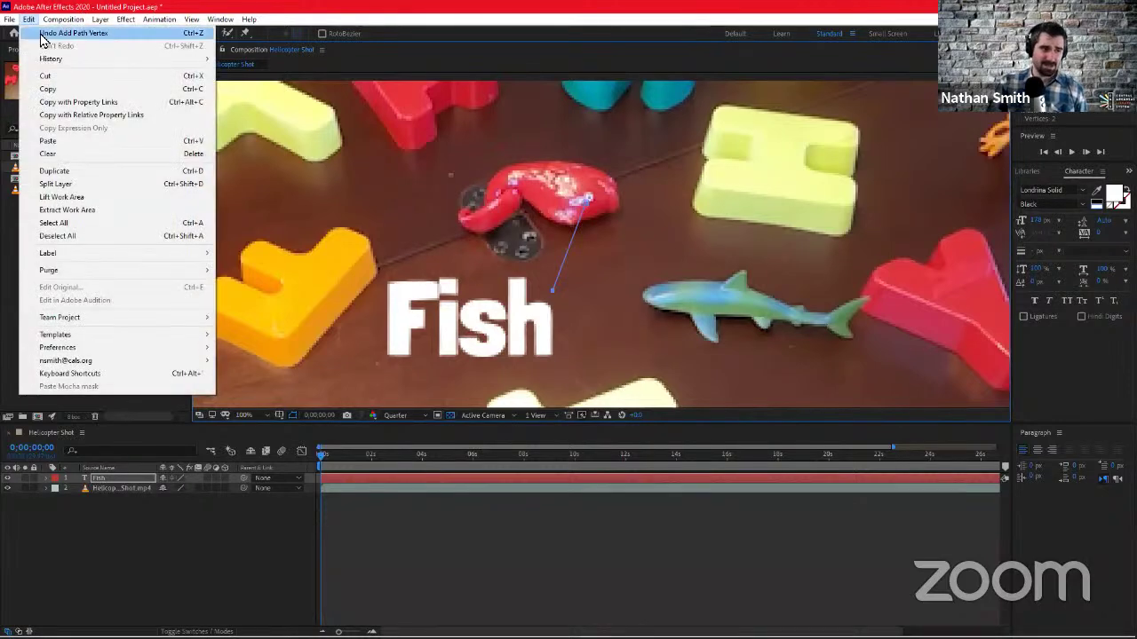
left_click(44, 35)
left_click(31, 20)
left_click(39, 33)
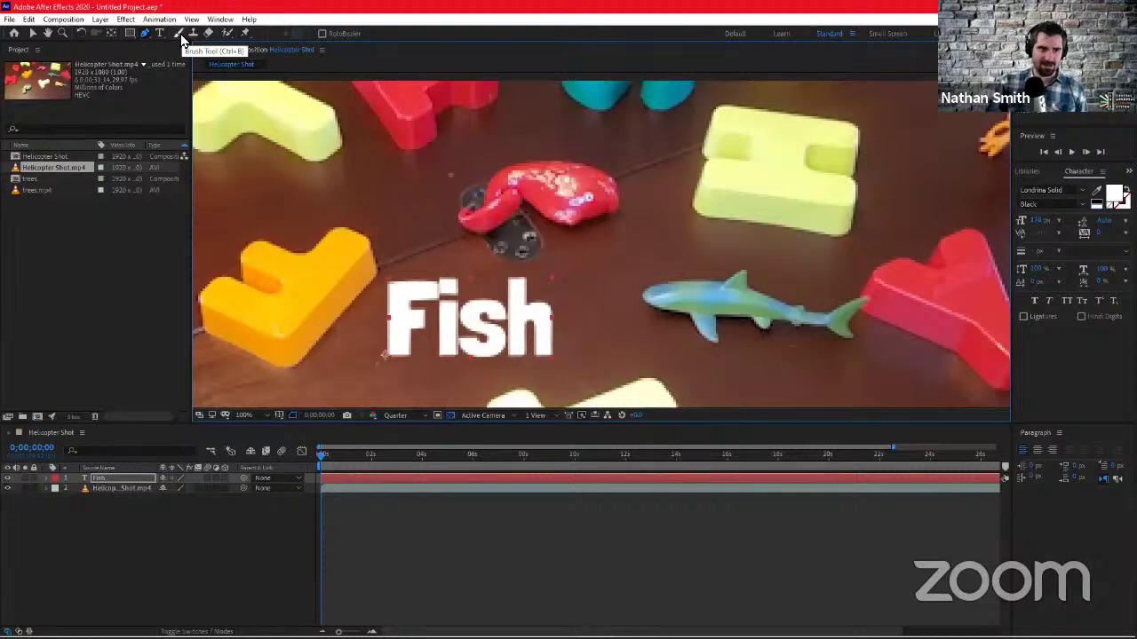
Try to paint a pointer stroke from the red toy using the Brush tool with hardness set to 100%
left_click(180, 36)
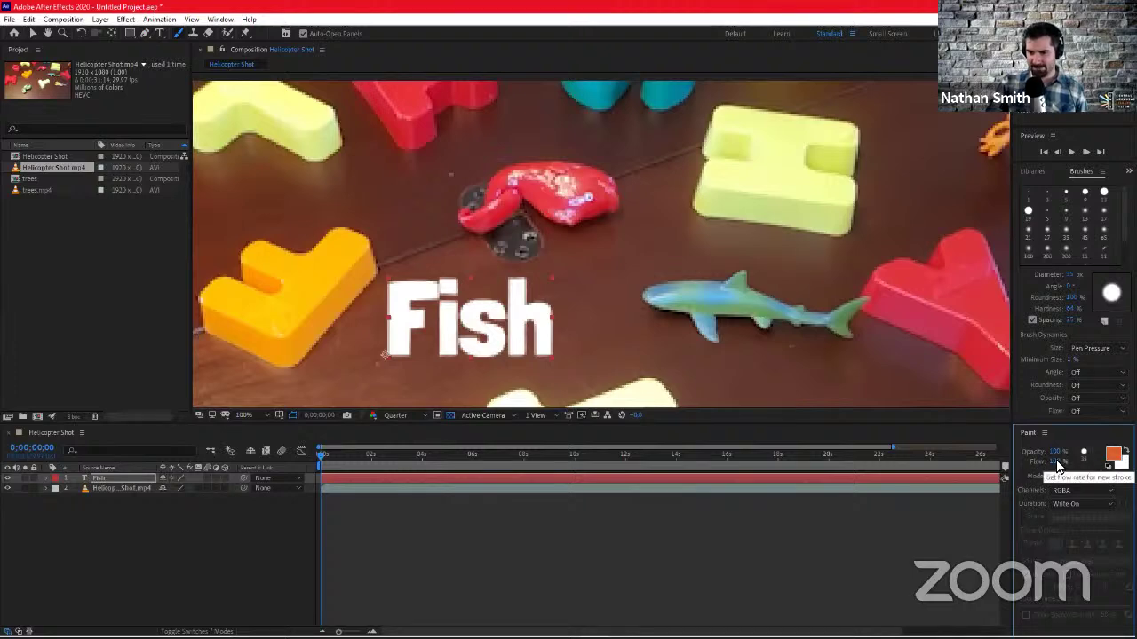
left_click(1085, 453)
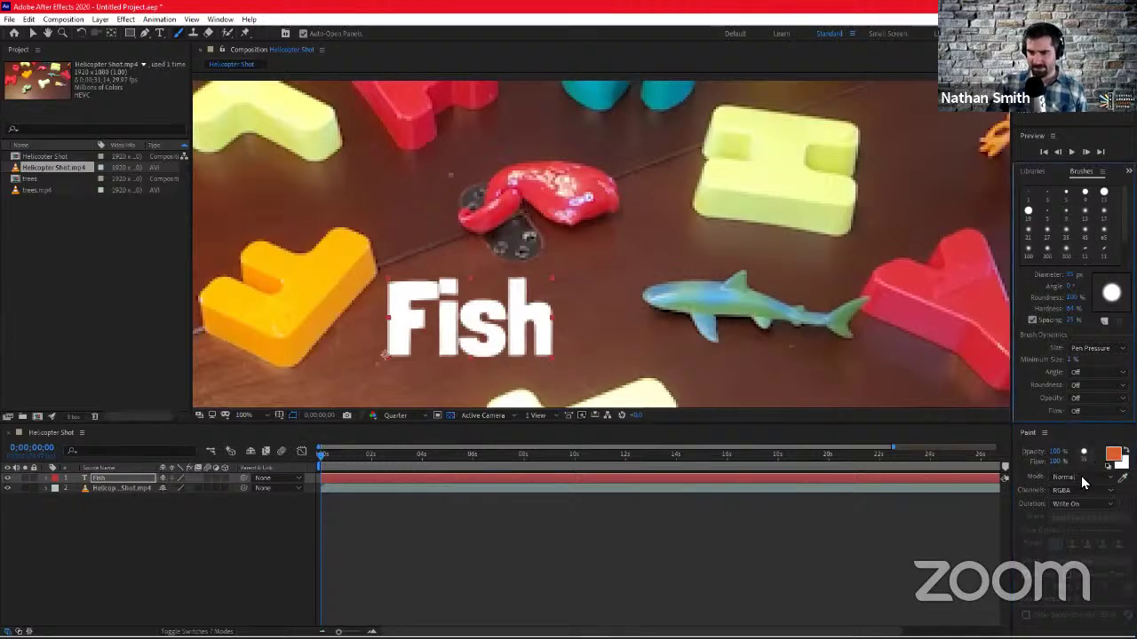
left_click(1081, 456)
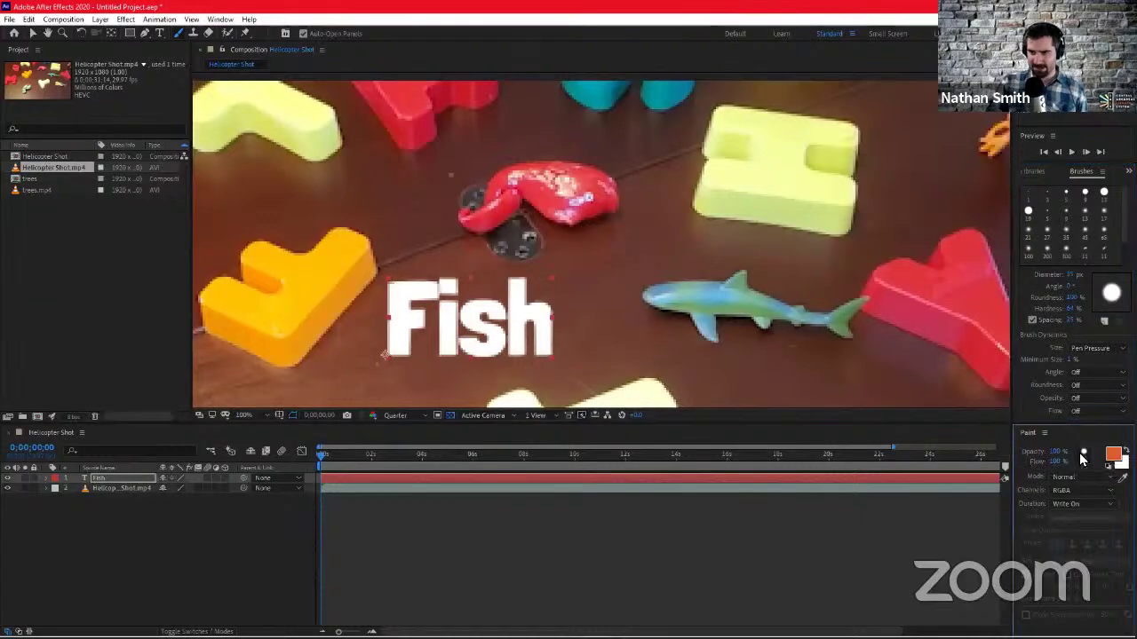
left_click(1082, 457)
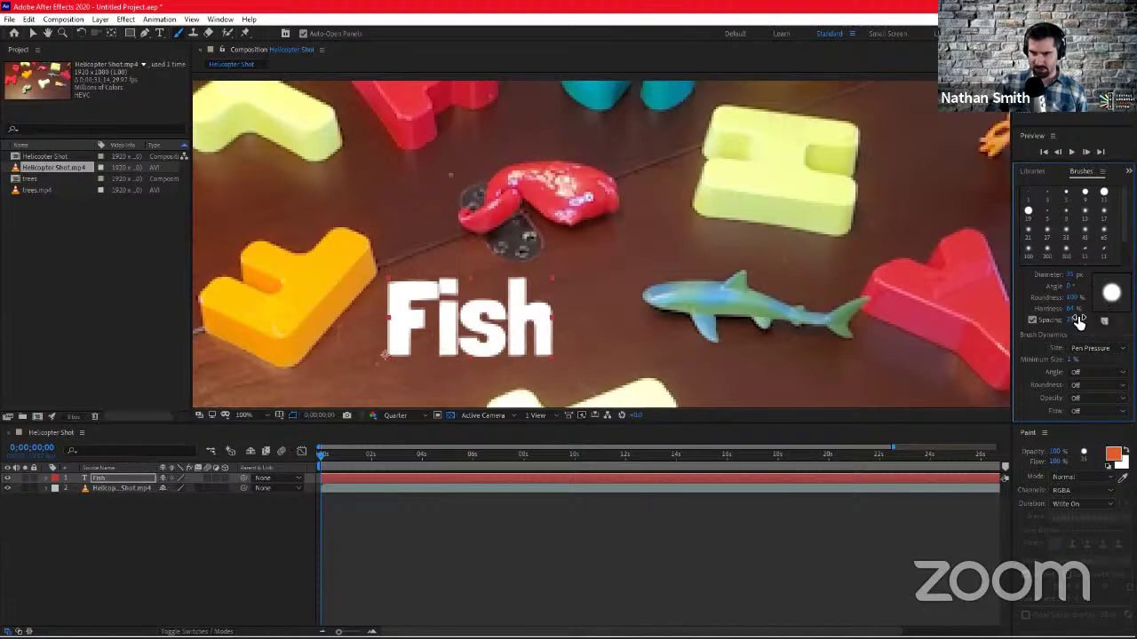
left_click_drag(1072, 308, 1101, 308)
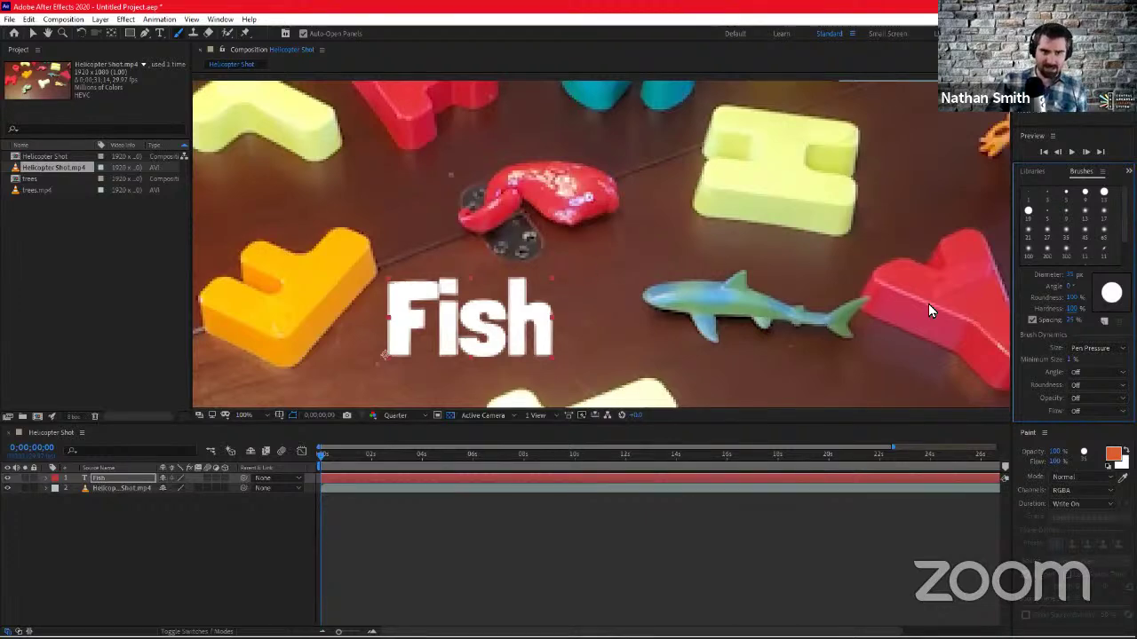
left_click(582, 217)
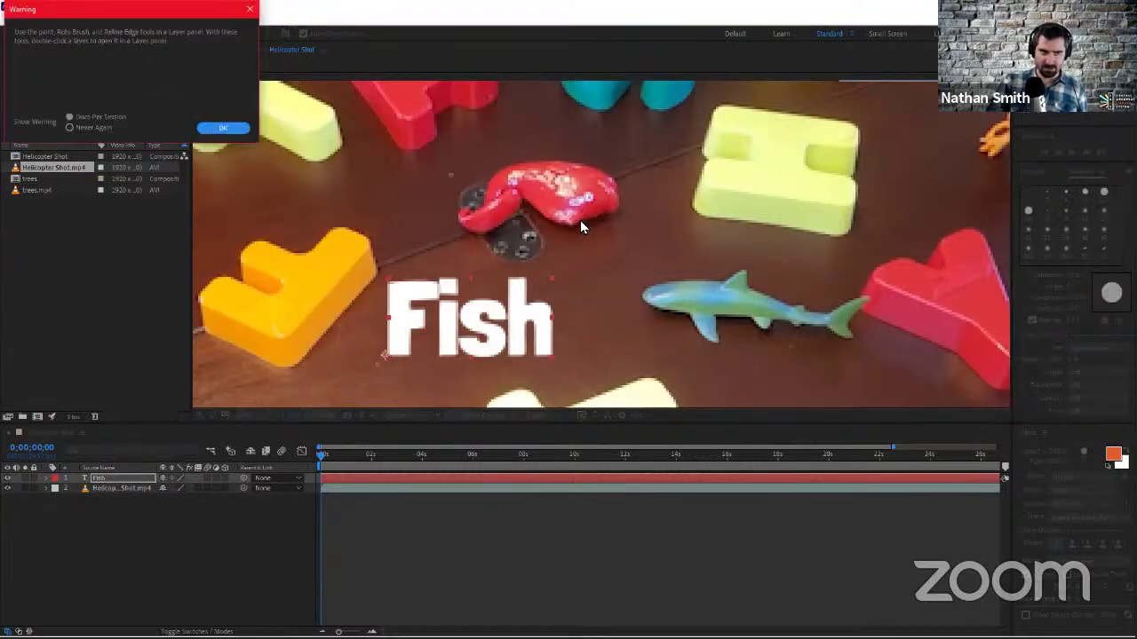
left_click(223, 129)
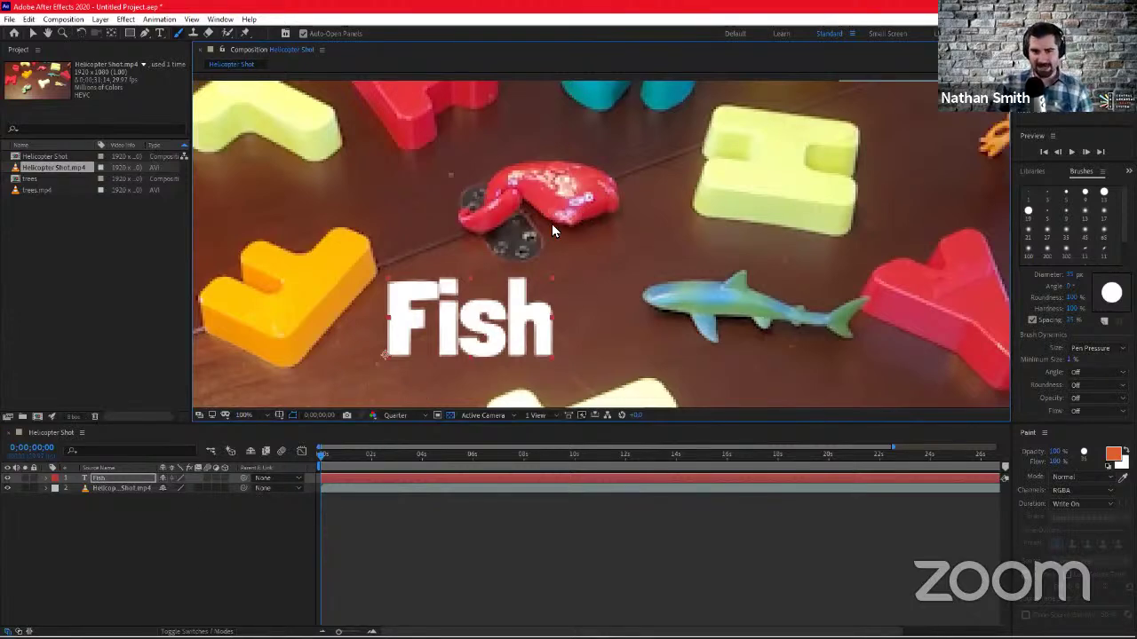
Open the Helicopter Shot.mp4 layer in its own Layer view and return to the Helicopter Shot composition
double_click(138, 486)
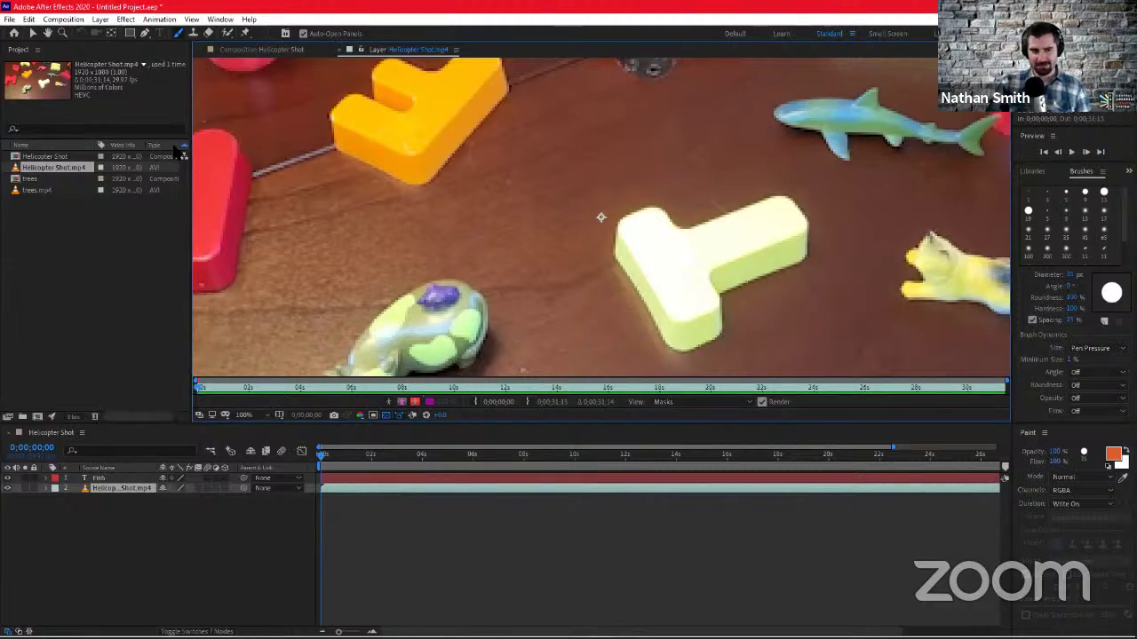
left_click(33, 21)
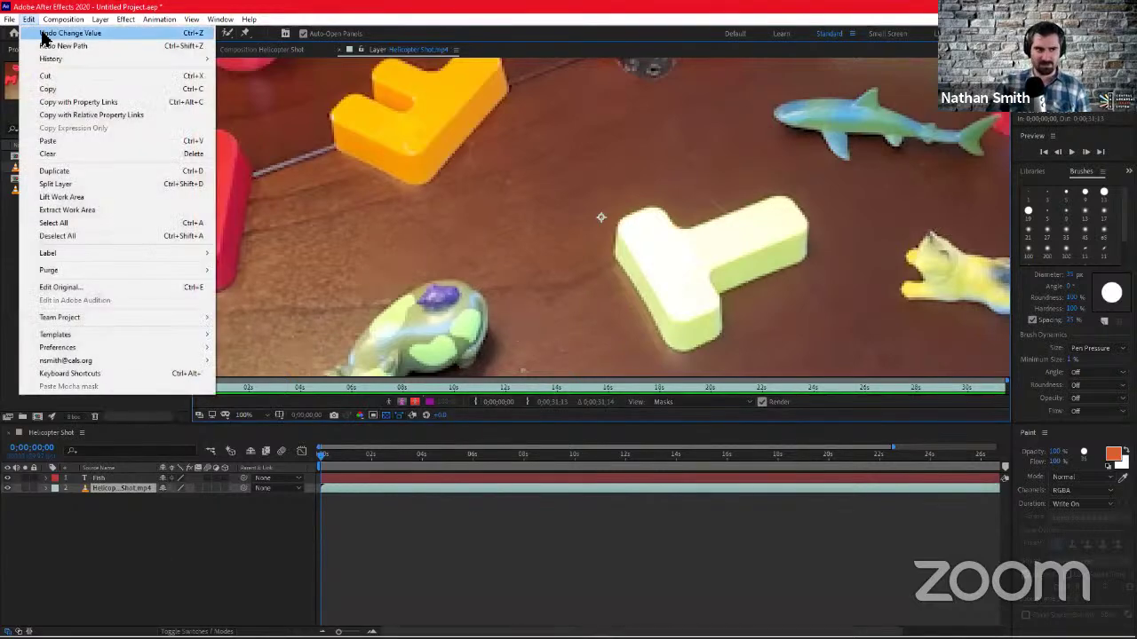
left_click(171, 609)
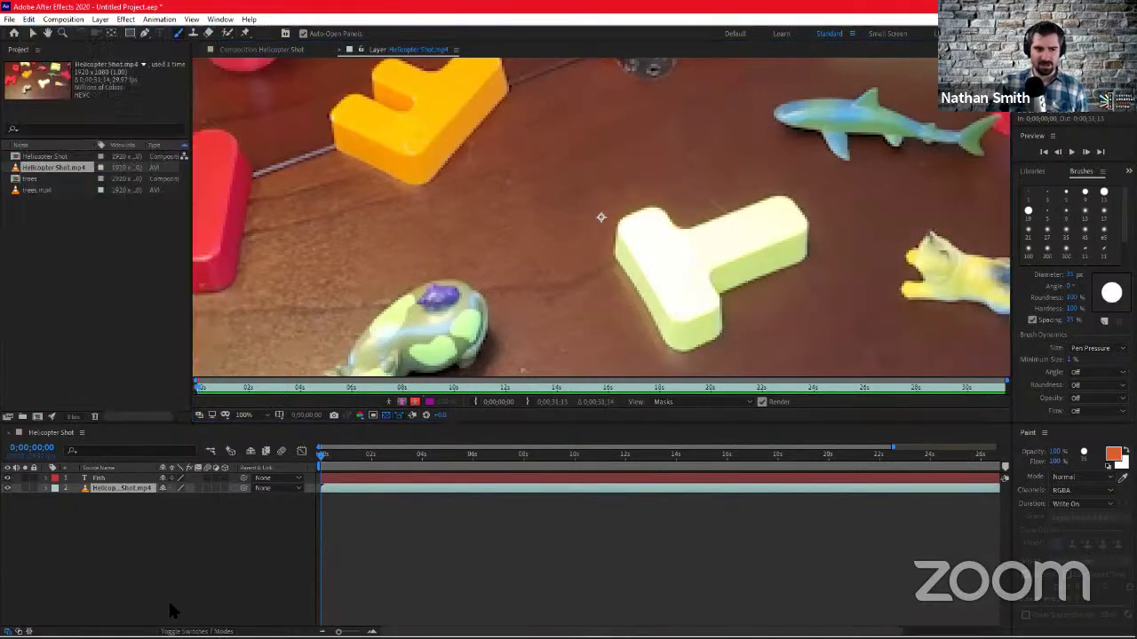
left_click(129, 478)
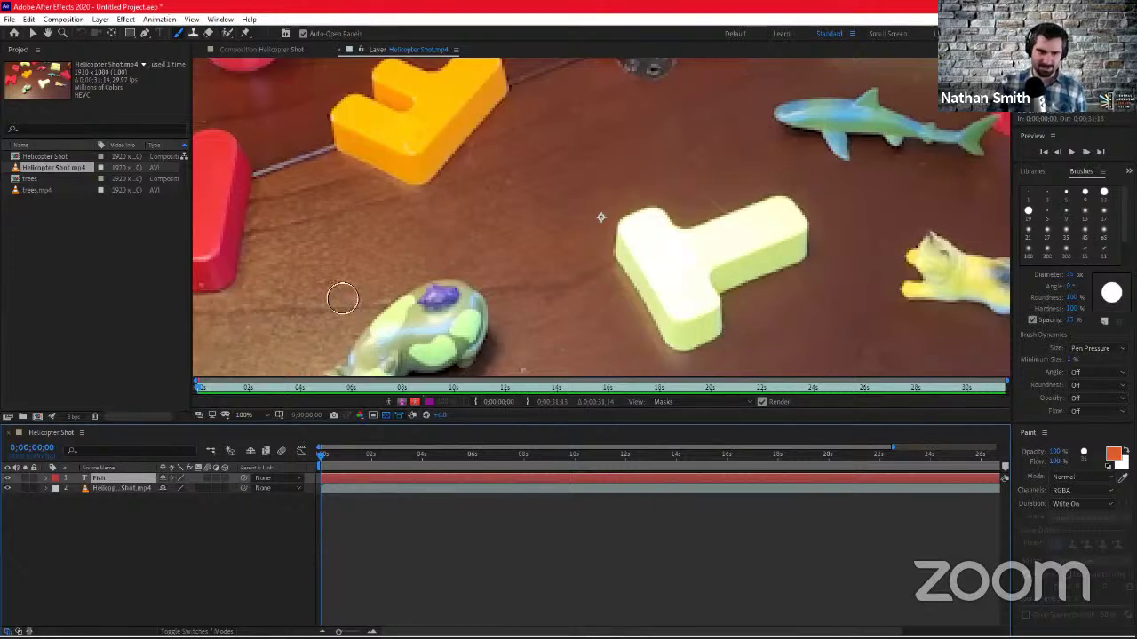
left_click(292, 50)
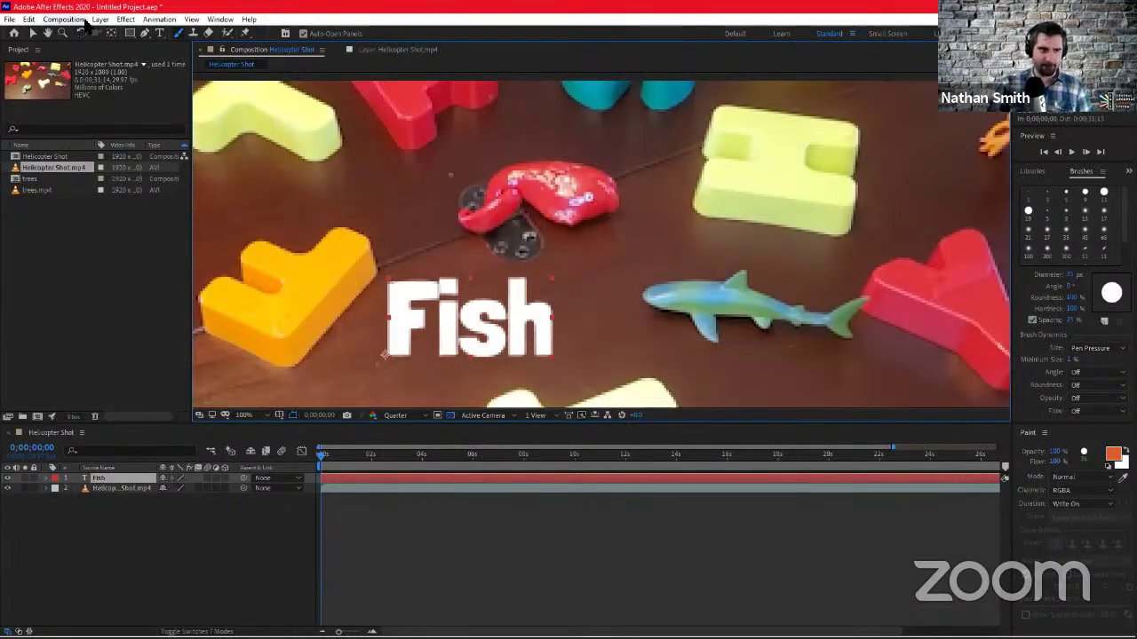
With no layer selected, draw a thin vertical rectangle shape from the red toy down beside the "Fish" text
left_click(130, 35)
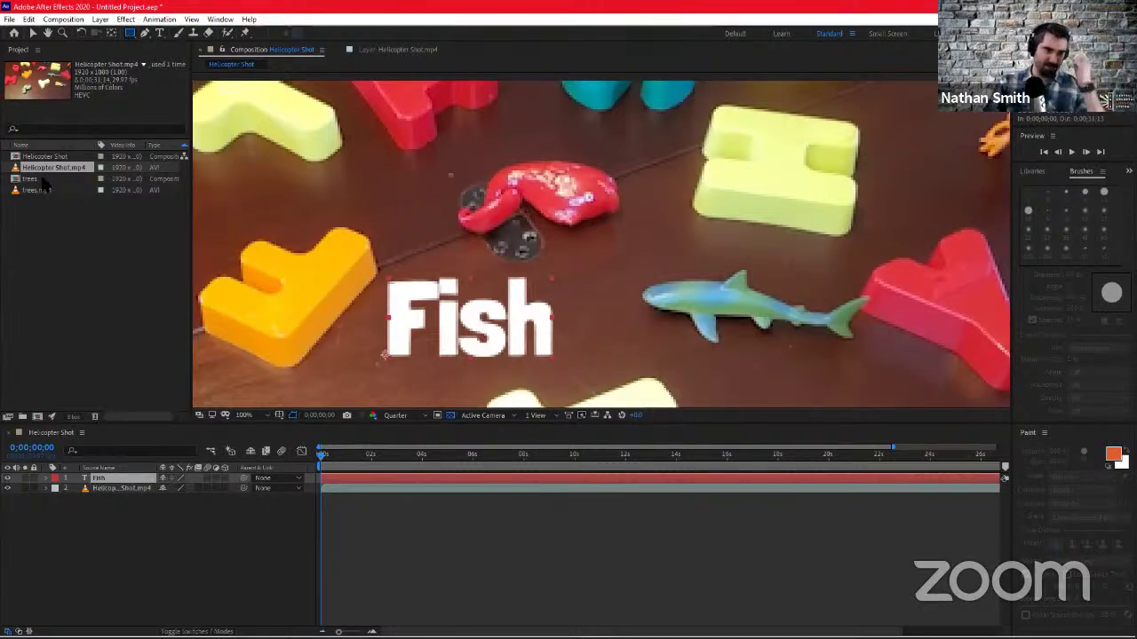
left_click(99, 560)
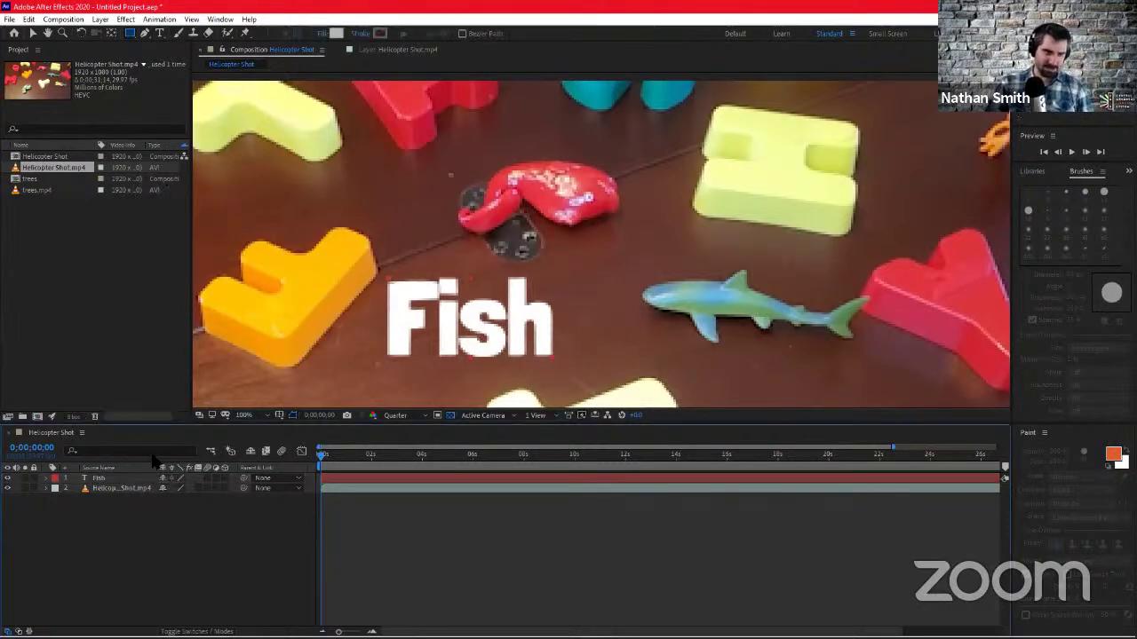
left_click(129, 34)
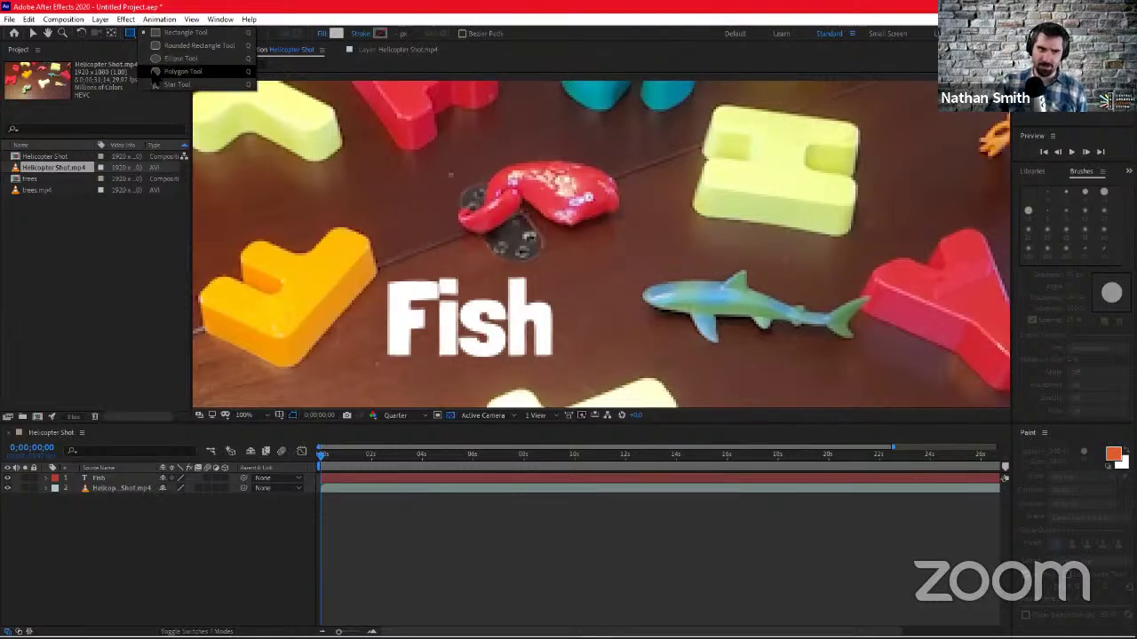
left_click(156, 71)
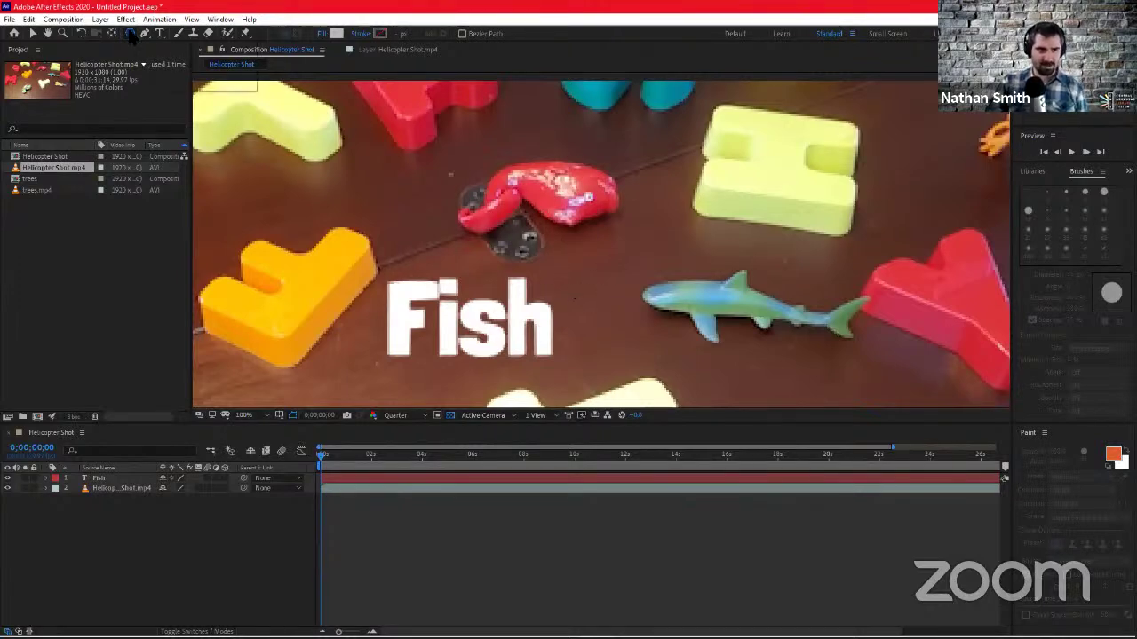
left_click_drag(131, 33, 183, 33)
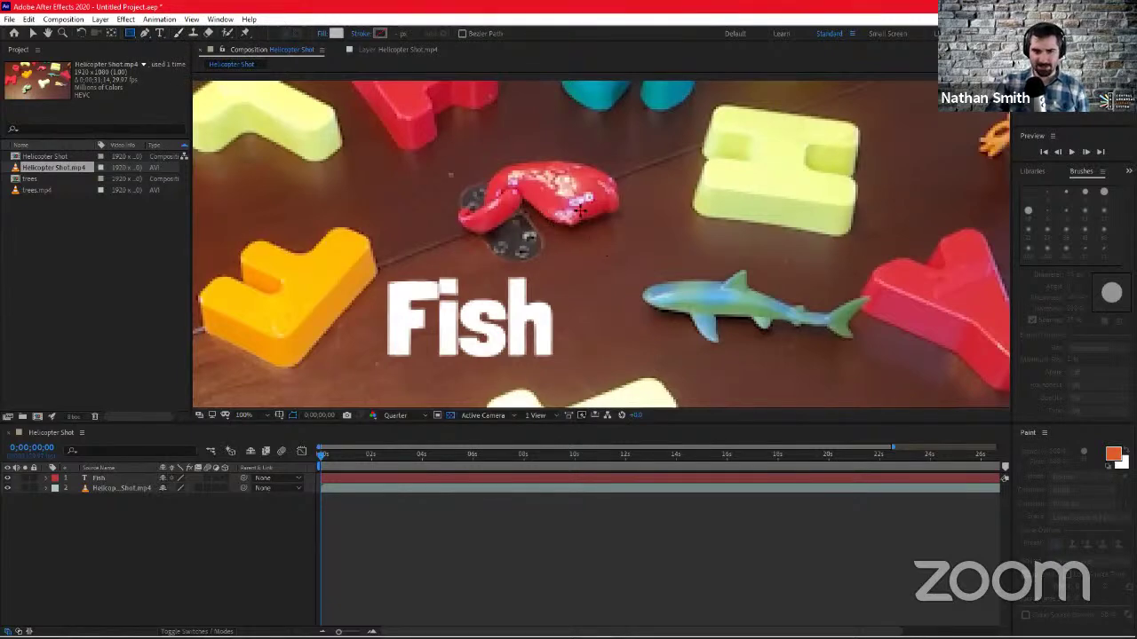
mouse_move(580, 204)
left_mouse_down()
mouse_move(594, 245)
mouse_move(585, 312)
mouse_move(588, 302)
left_mouse_up()
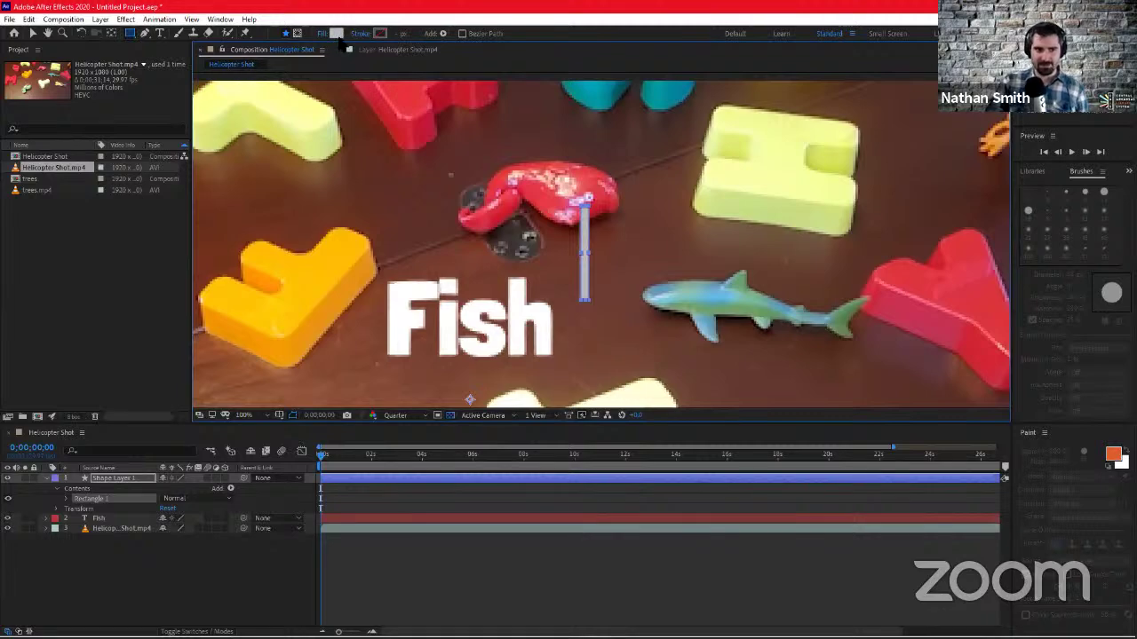
Set the thin rectangle's fill color to white, FFFFFF
left_click(337, 35)
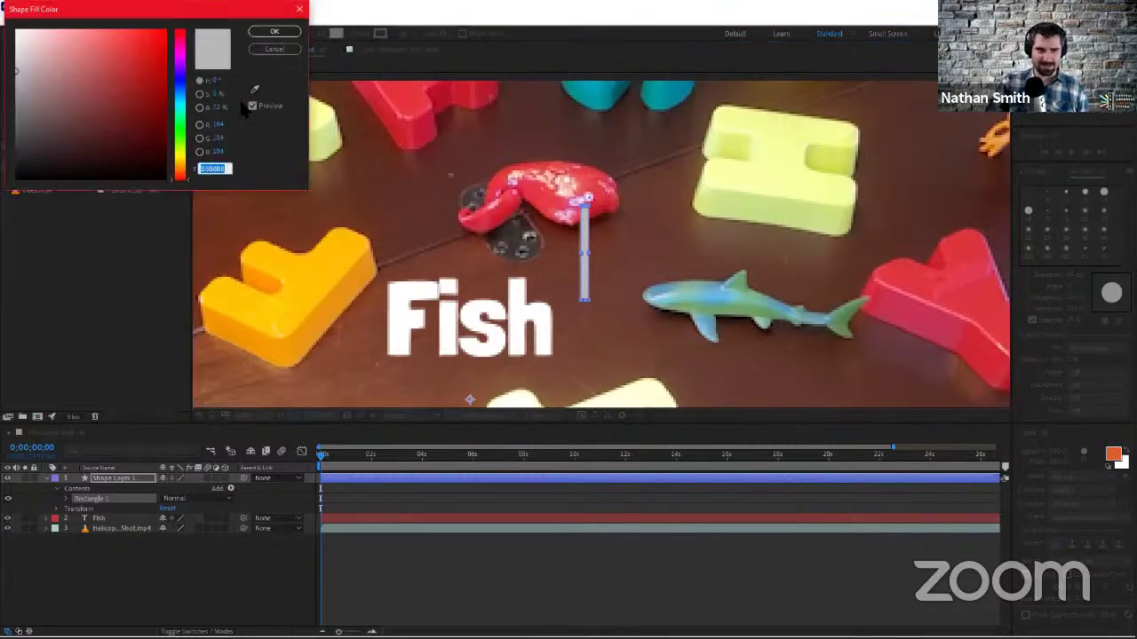
left_click(227, 169)
double_click(227, 169)
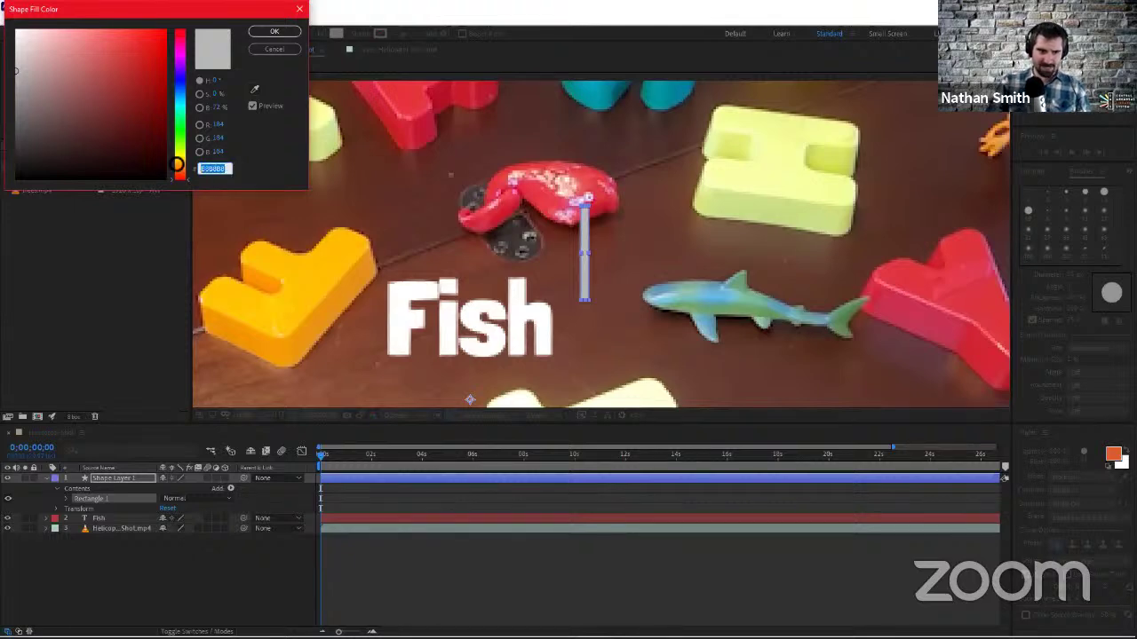
type("00FFFF")
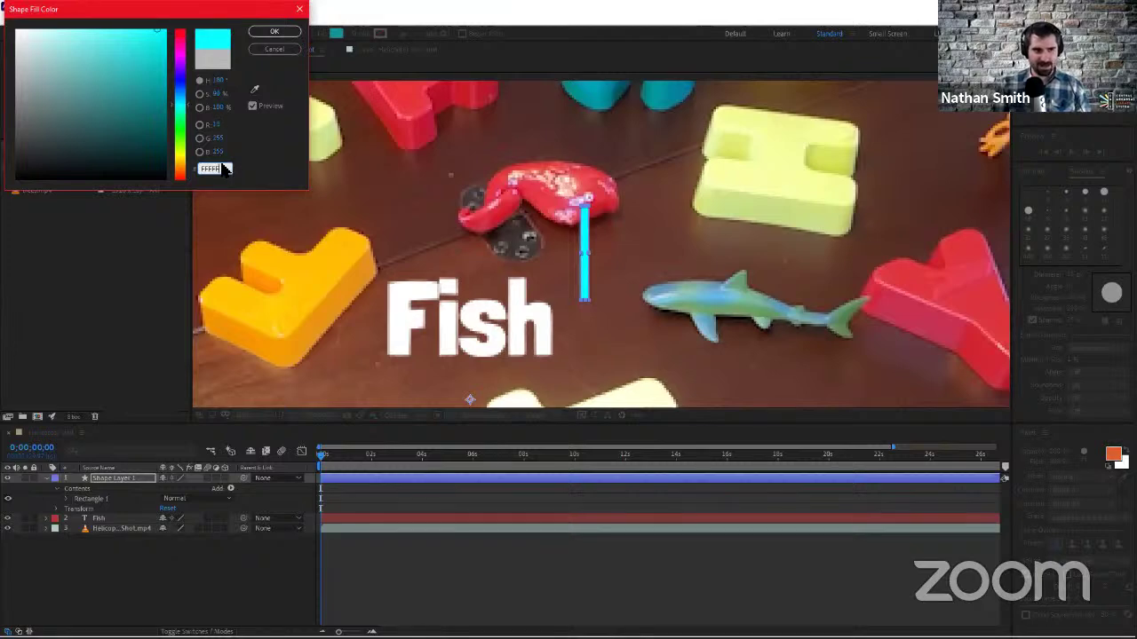
type("F")
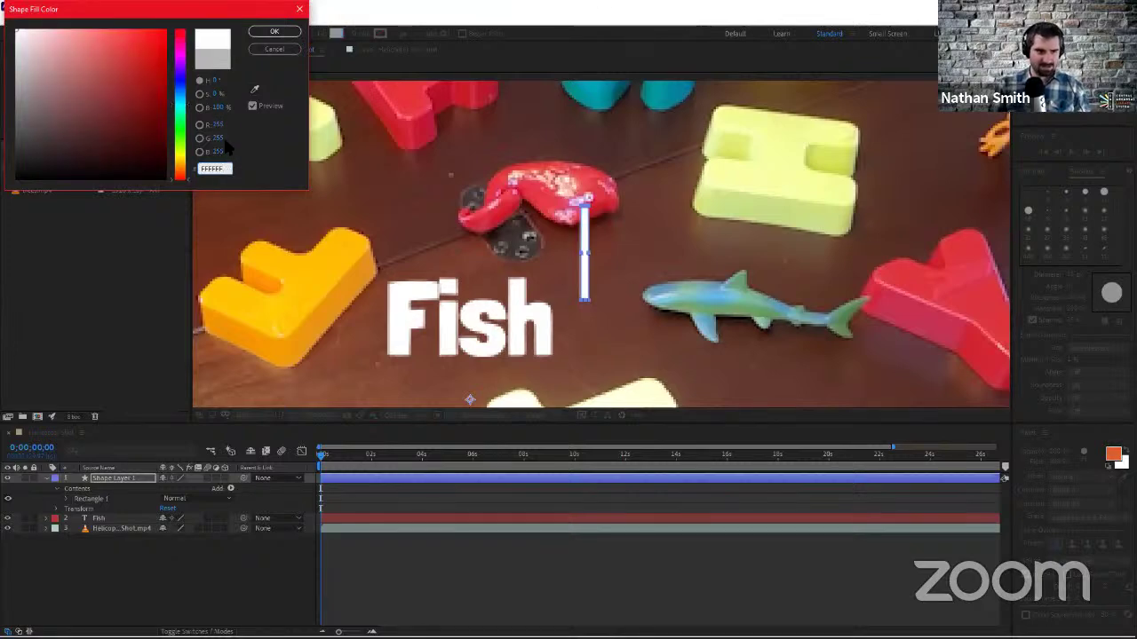
left_click(278, 32)
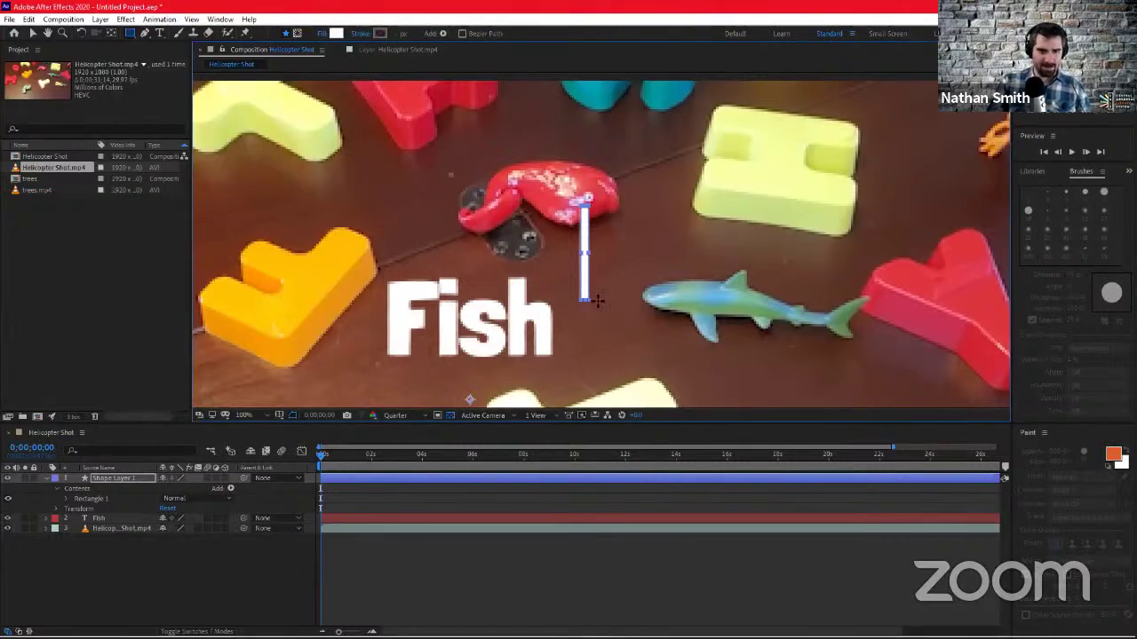
Tilt the white rectangle so its lower end meets the "h" of "Fish" while its upper end stays on the red toy, and deselect it
key("v")
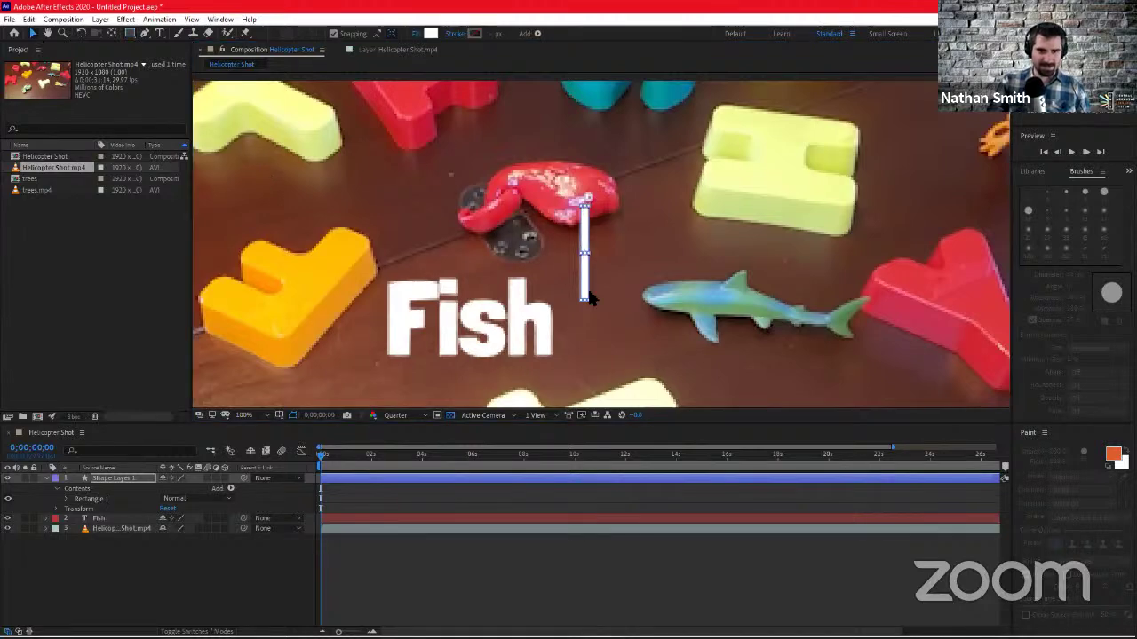
left_click_drag(594, 299, 557, 283)
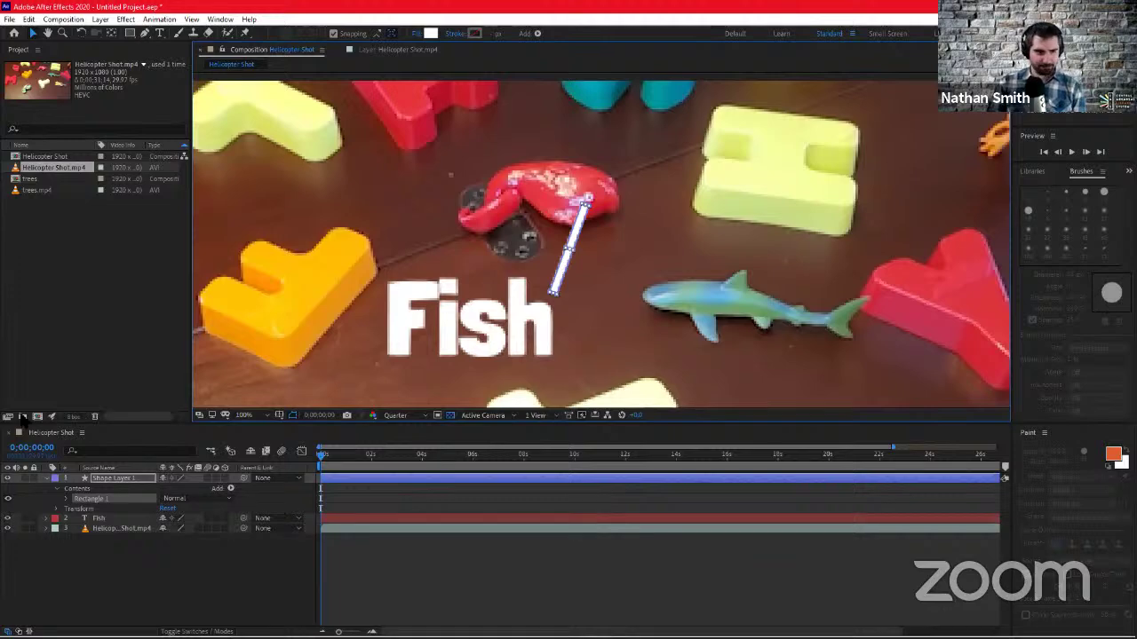
left_click(227, 587)
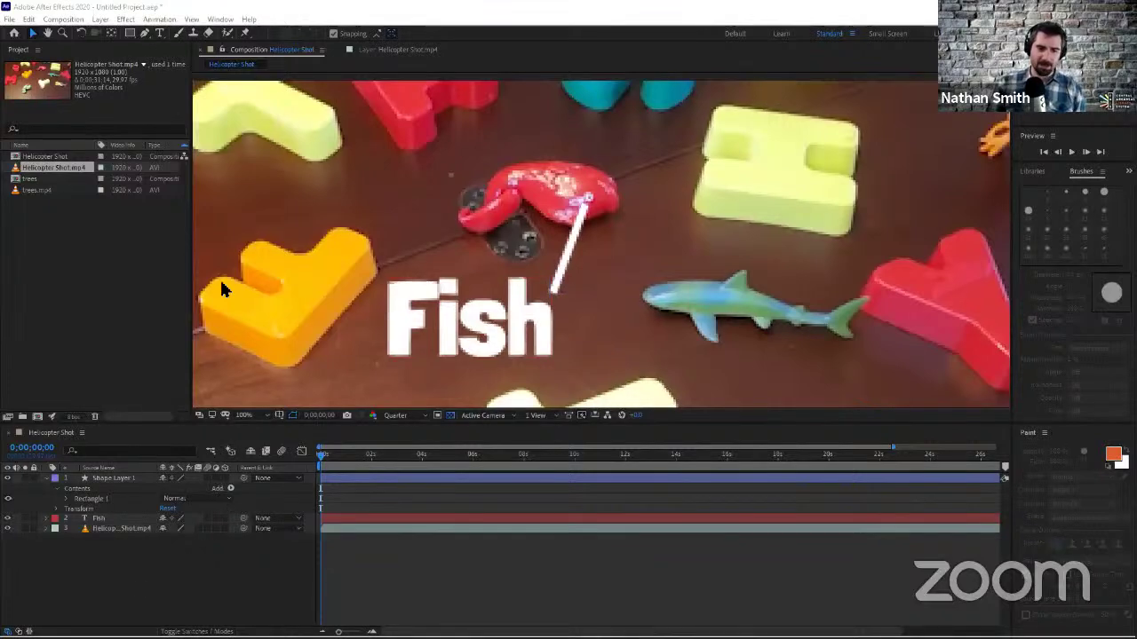
left_click(191, 570)
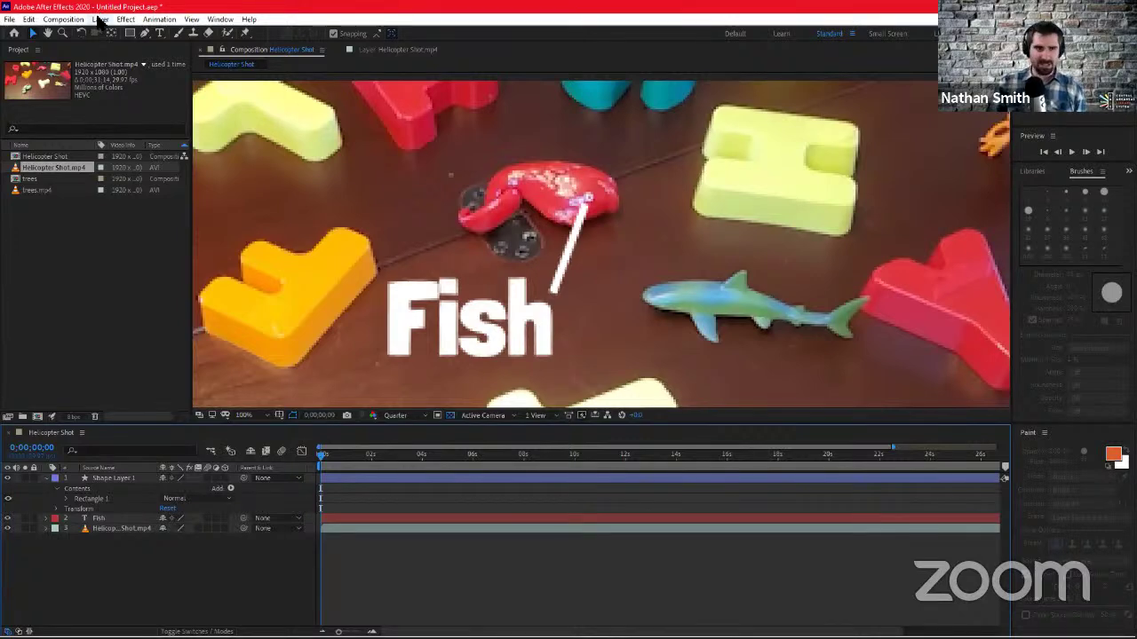
Add a new null object layer to the Helicopter Shot composition
left_click(98, 19)
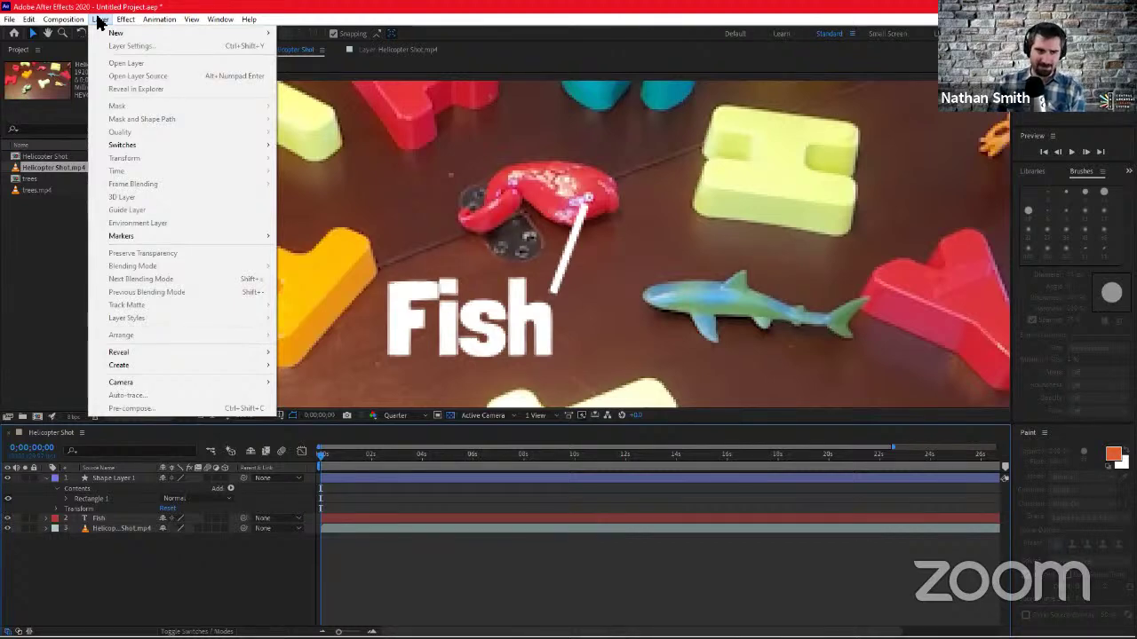
mouse_move(119, 34)
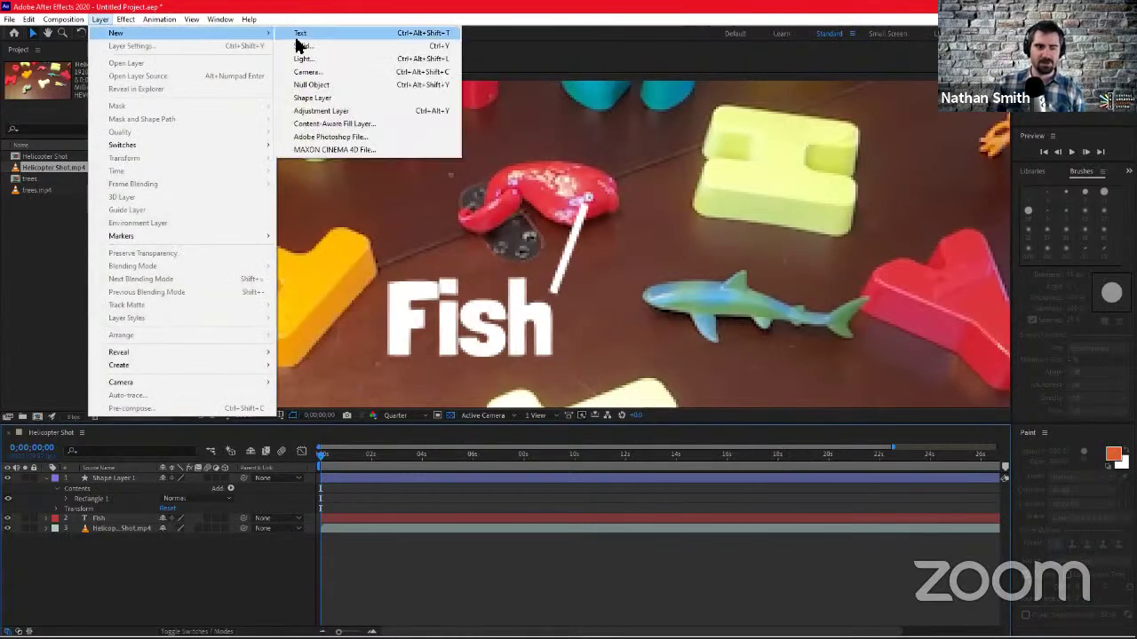
left_click(308, 89)
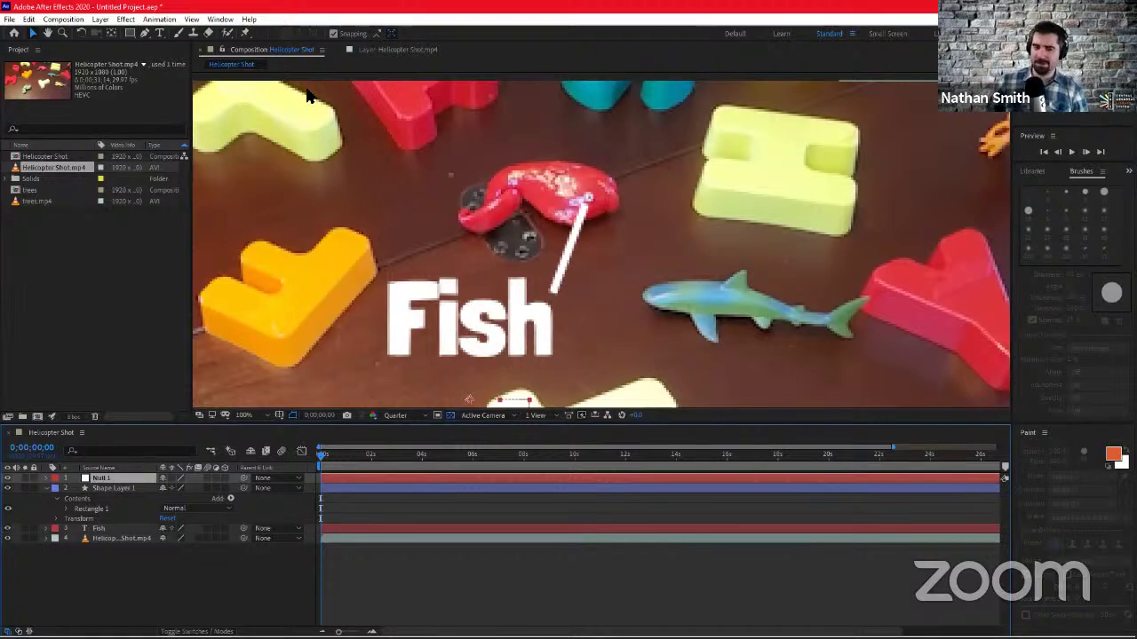
double_click(123, 481)
right_click(124, 479)
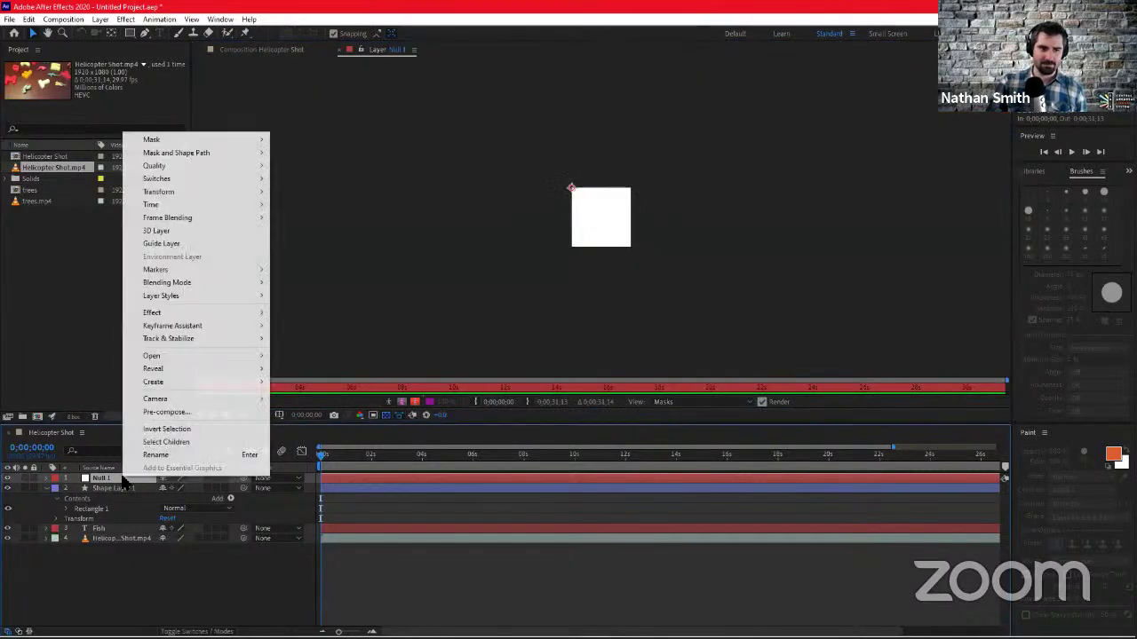
left_click(163, 608)
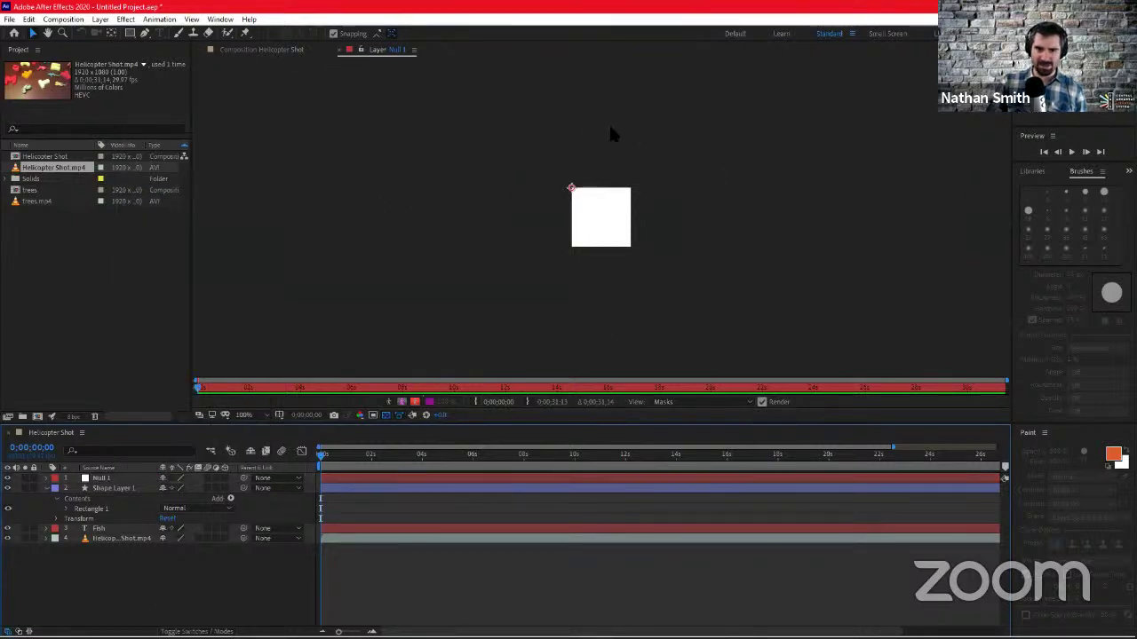
left_click(348, 50)
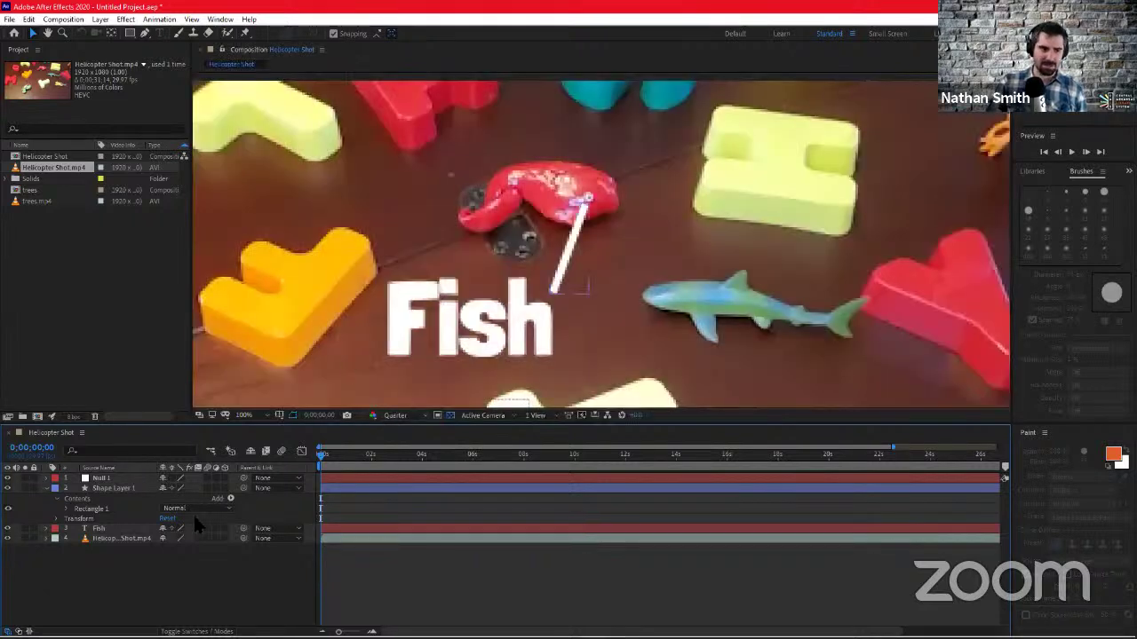
Rename the null layer Null 1 to "Fish Label Movement"
left_click(127, 478)
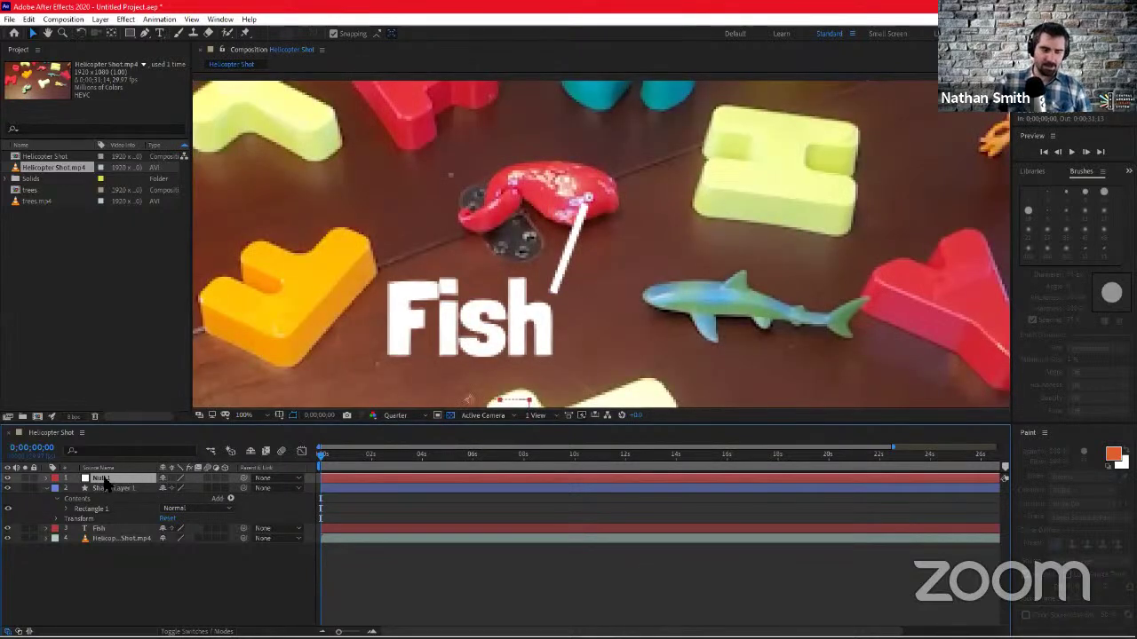
right_click(100, 482)
left_click(124, 456)
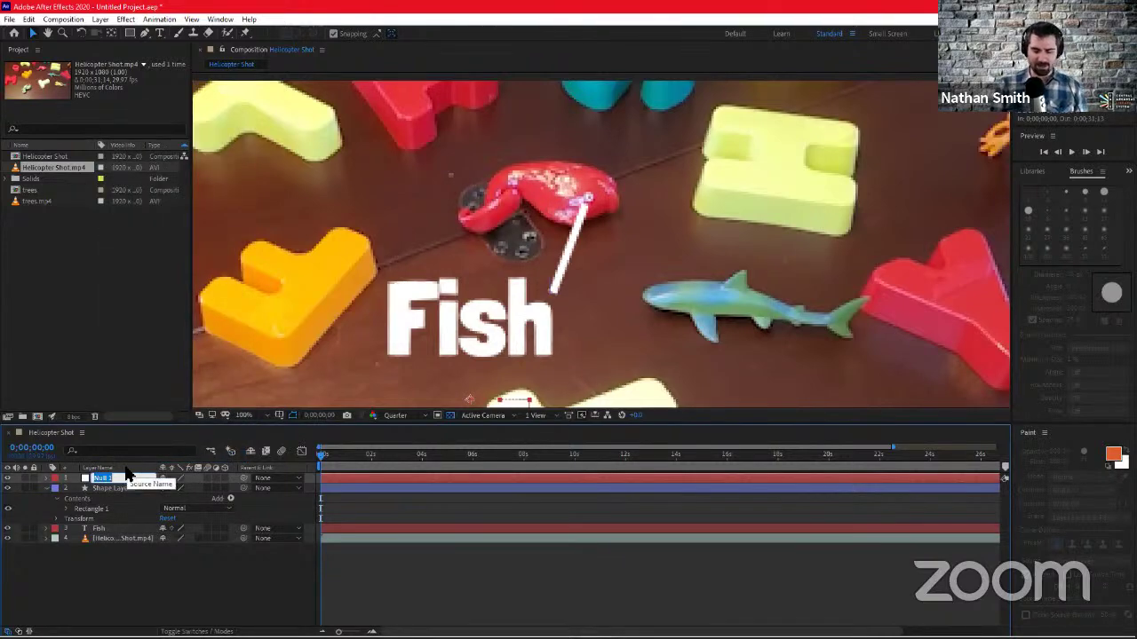
type("L")
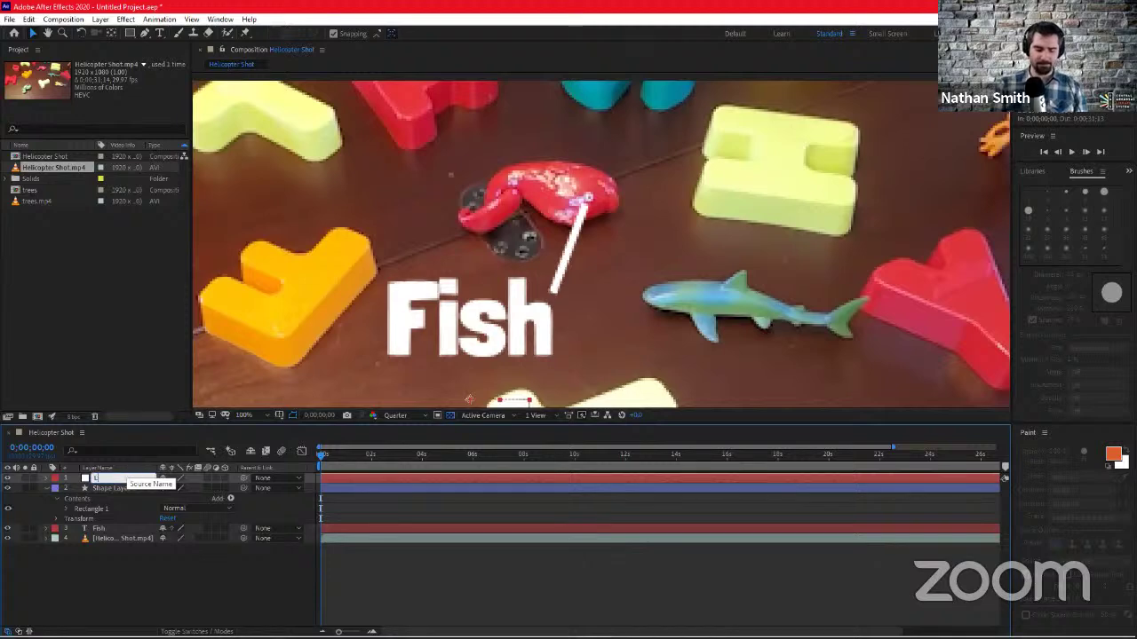
type("abel Movemen")
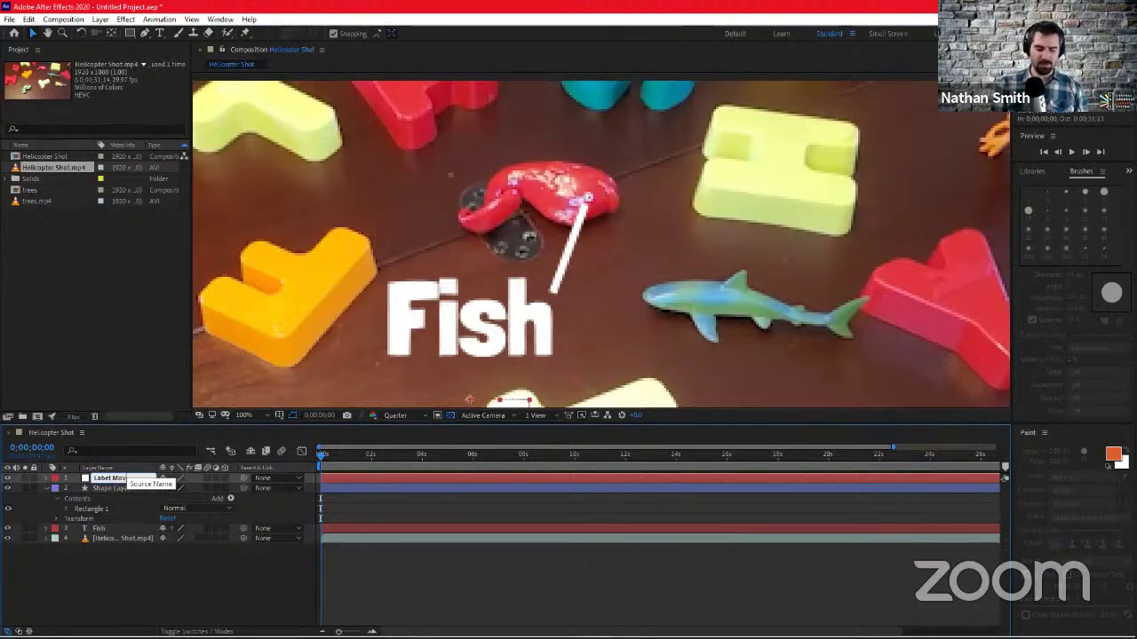
type("t")
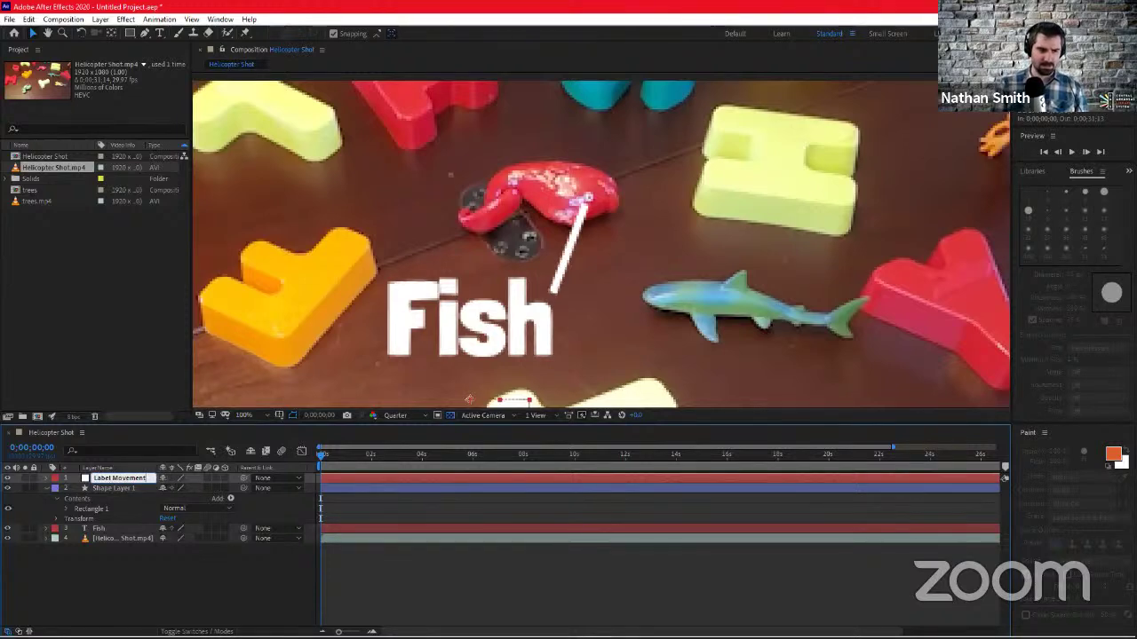
key("Home")
type("Fish")
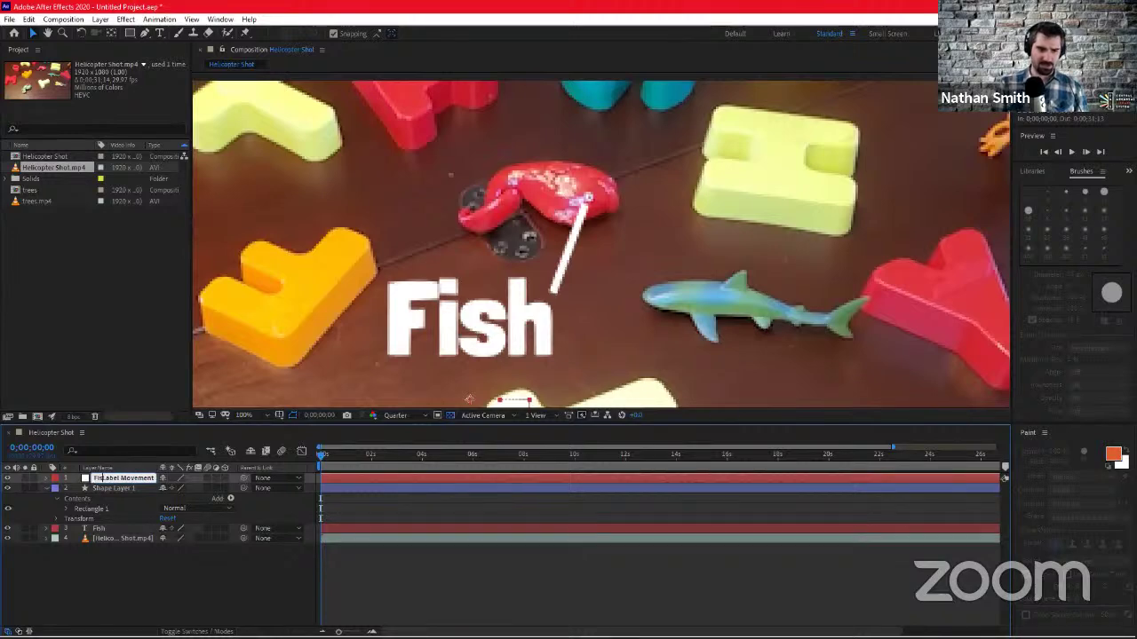
key("Return")
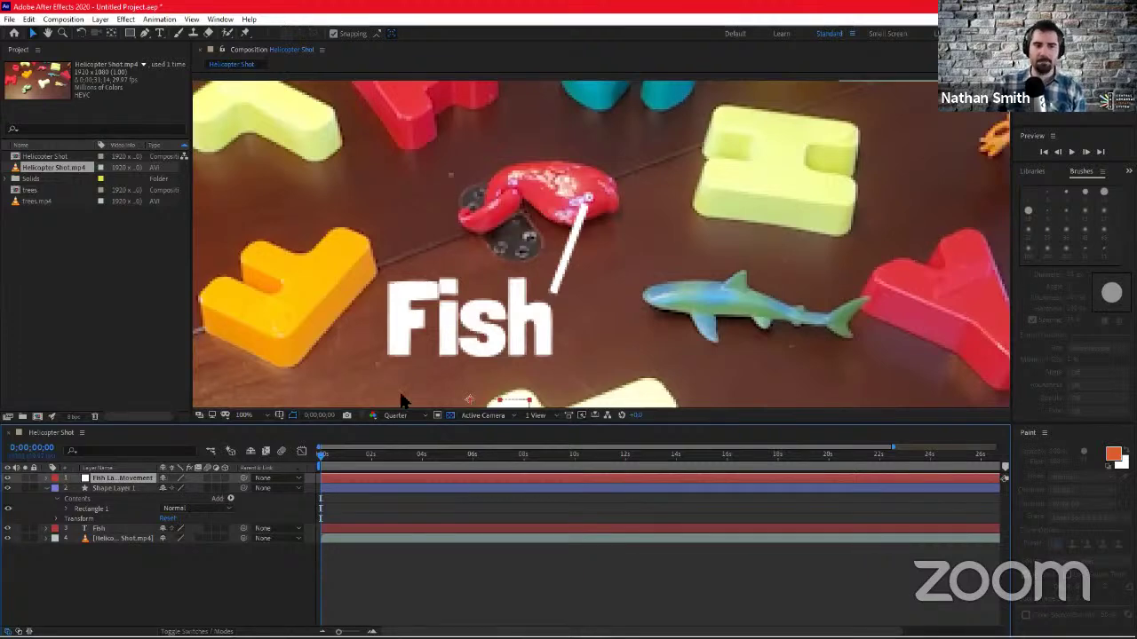
Try parenting Shape Layer 1 to the Fish Label Movement null, and reset its parent to None
left_click(270, 489)
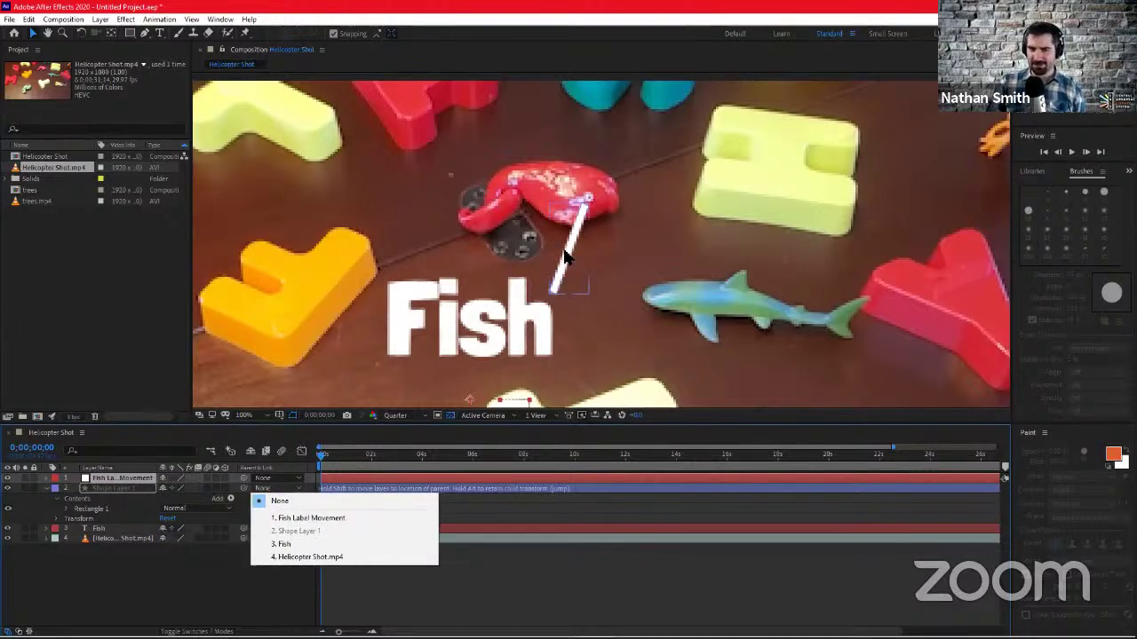
left_click(340, 516)
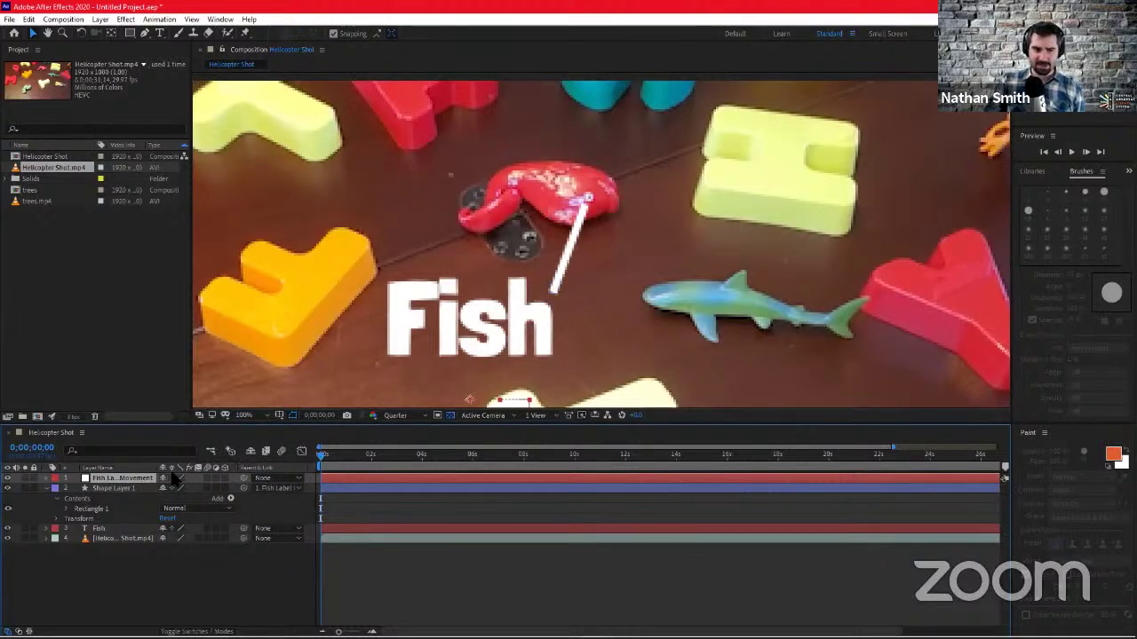
left_click(277, 490)
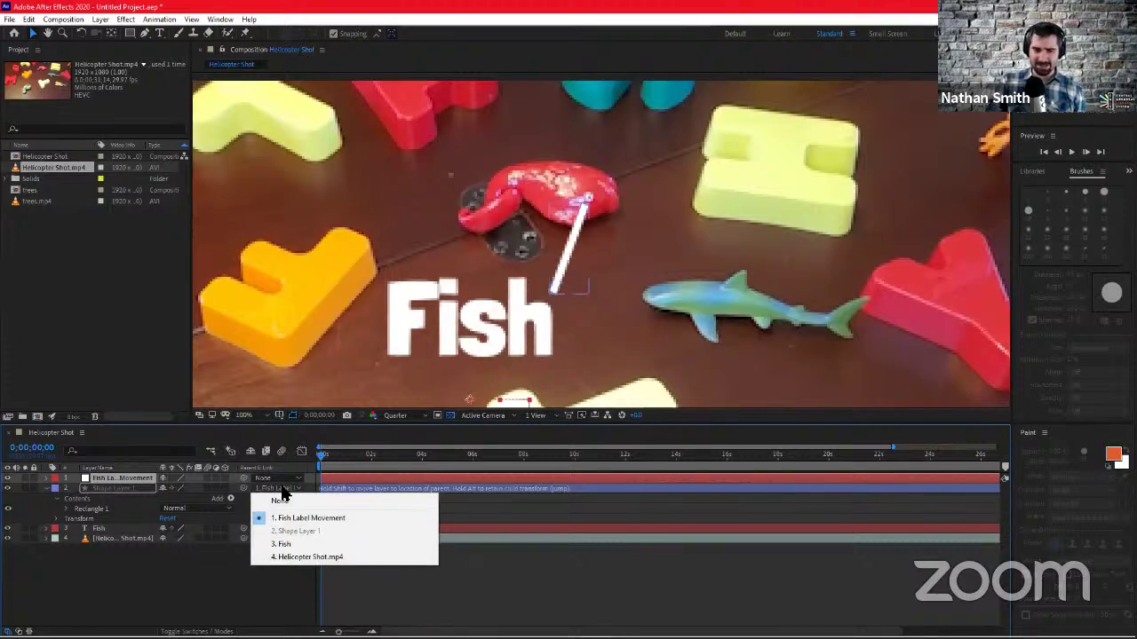
left_click(269, 488)
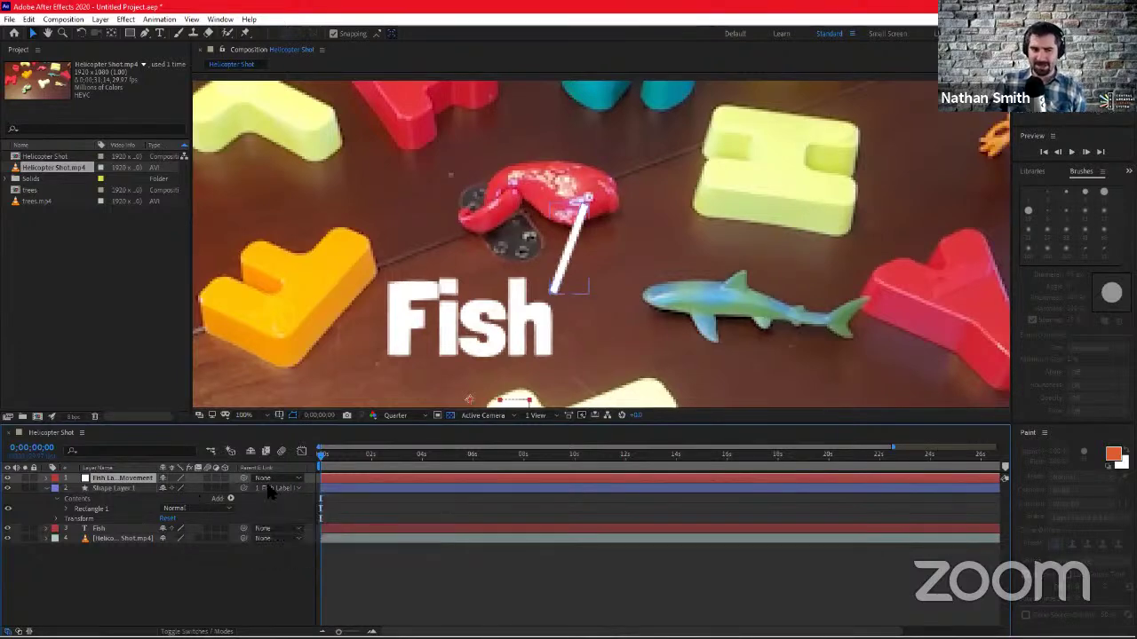
left_click(270, 488)
left_click(271, 501)
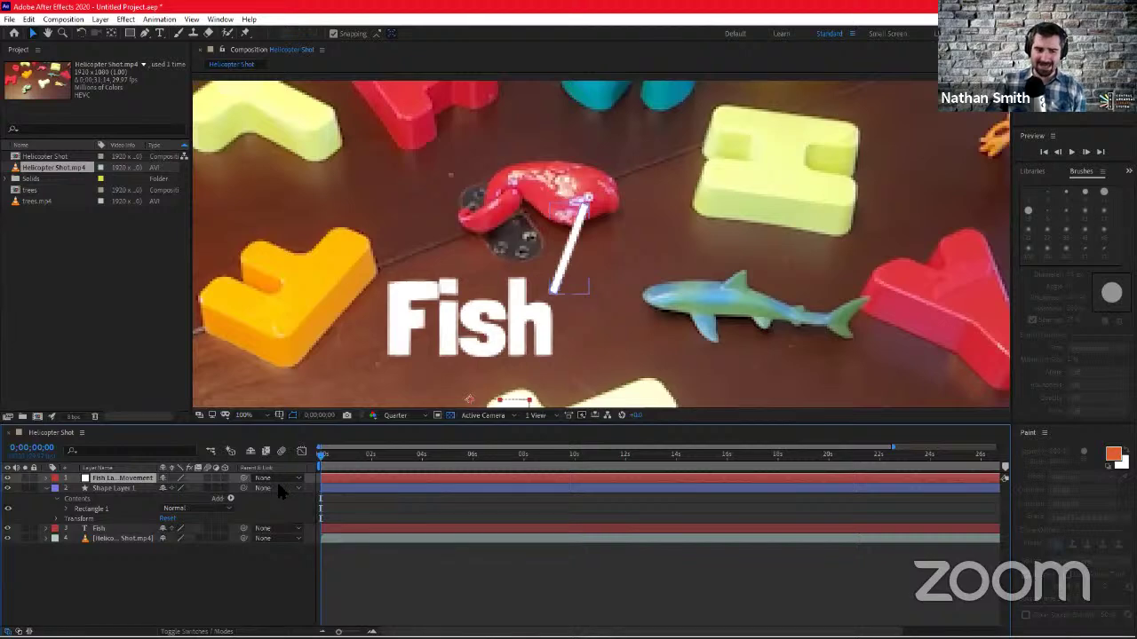
Parent both Shape Layer 1 and the Fish text layer to the Fish Label Movement null
left_click(276, 489)
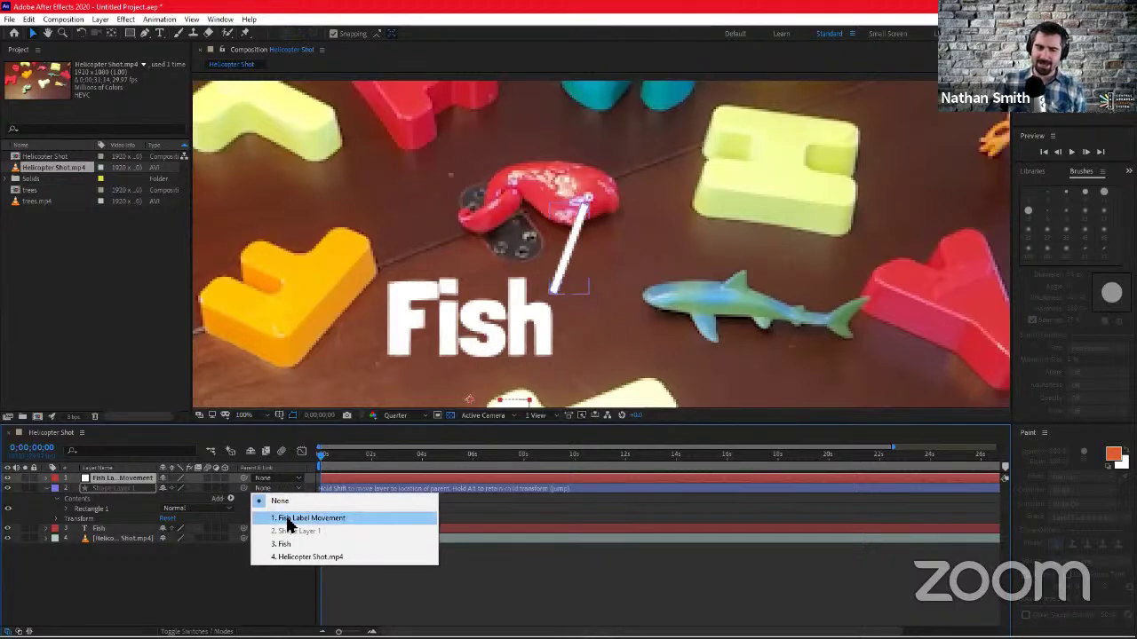
left_click(286, 520)
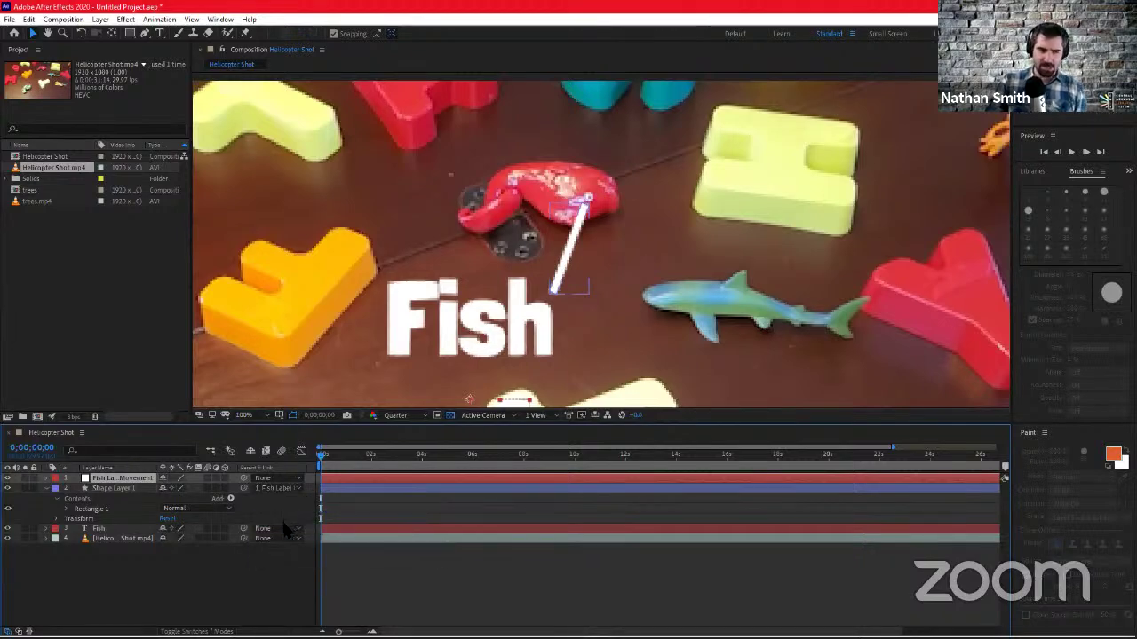
left_click(279, 531)
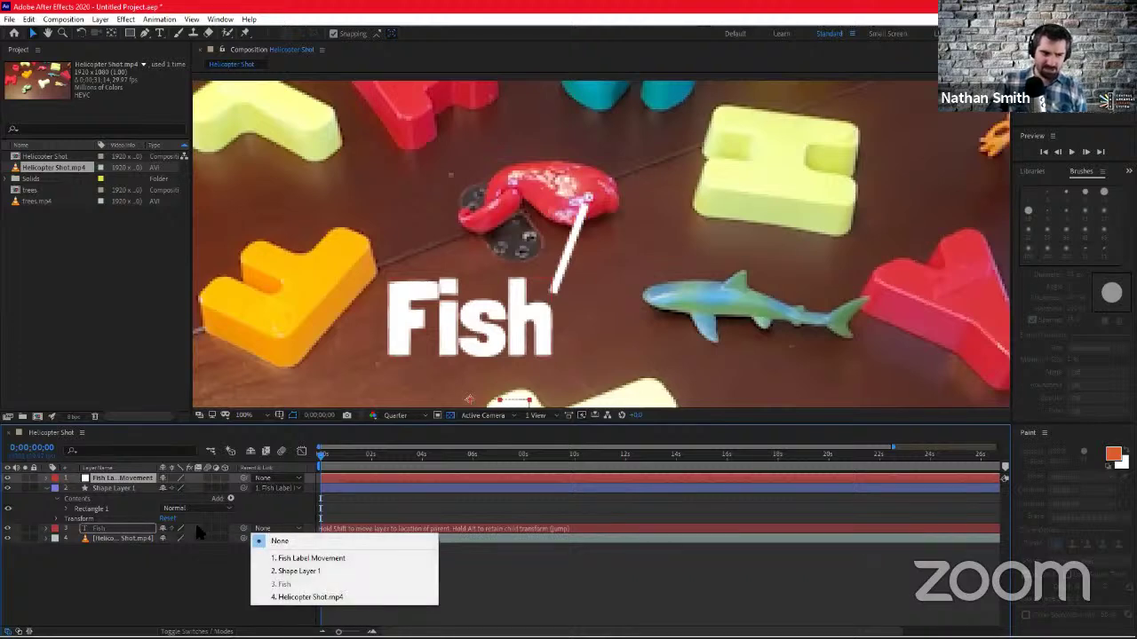
left_click(276, 559)
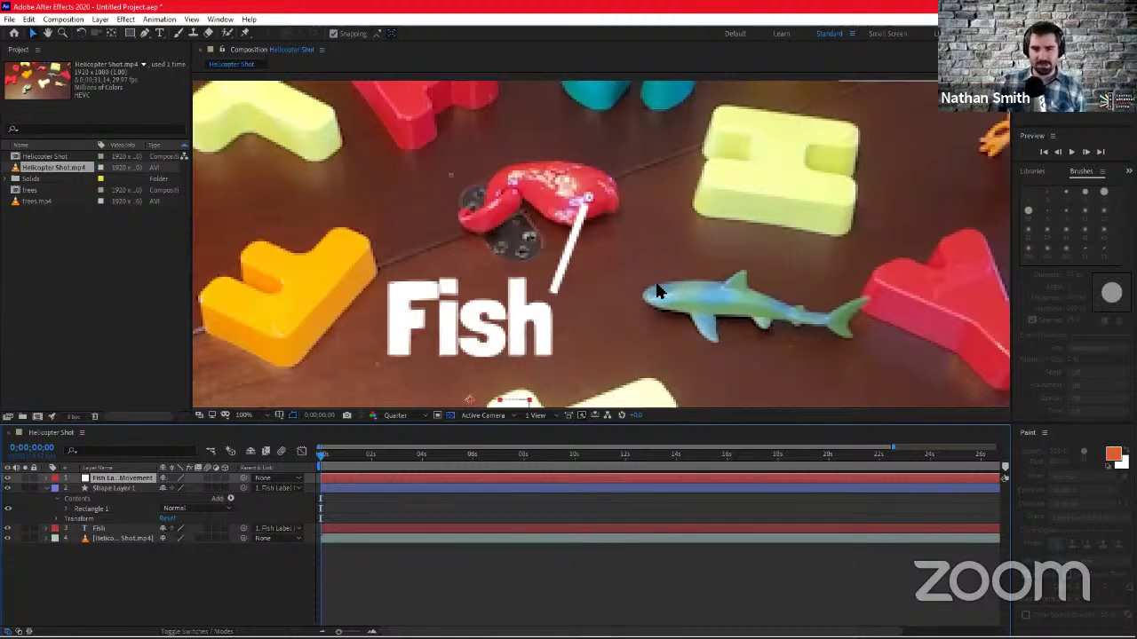
left_click(95, 581)
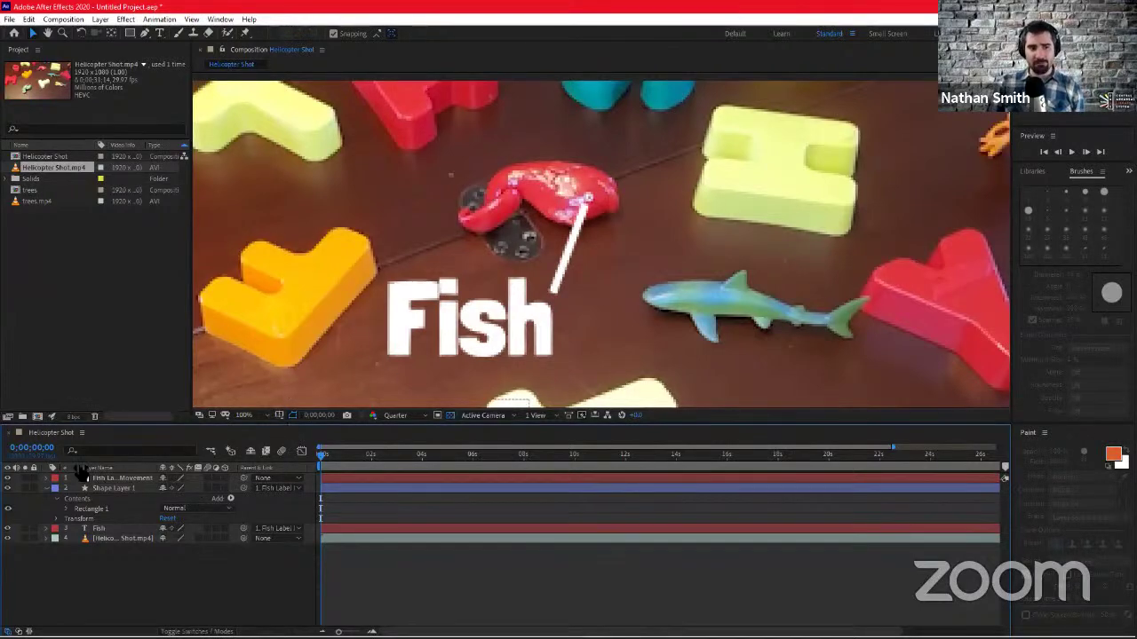
Reveal the Fish Label Movement layer's Transform properties and set the playhead to the start of the composition
left_click(47, 478)
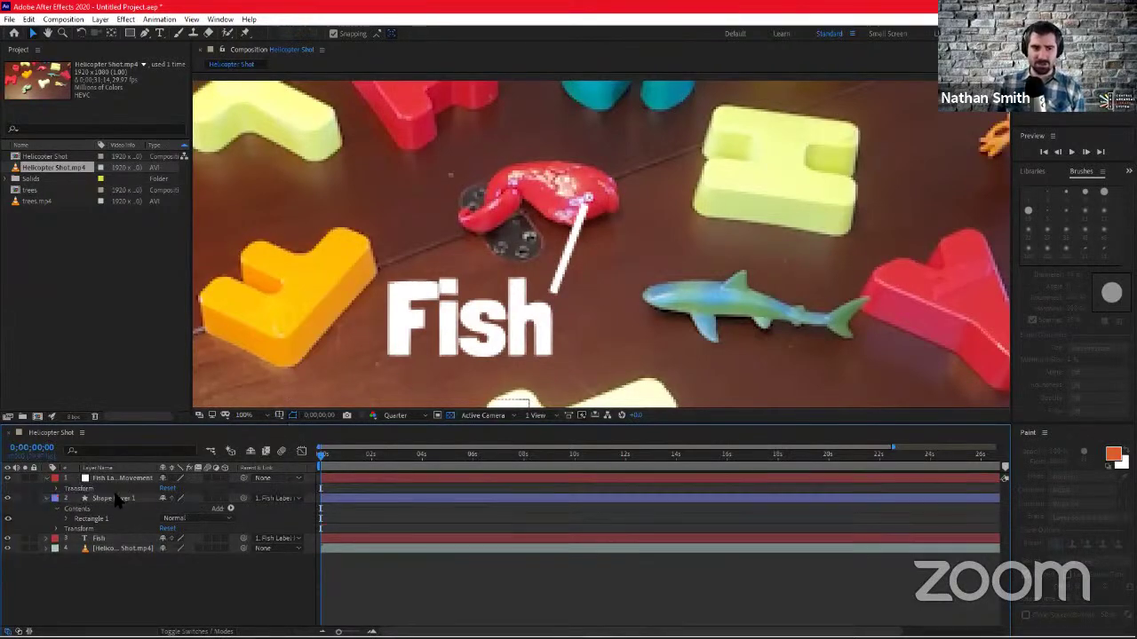
left_click(57, 488)
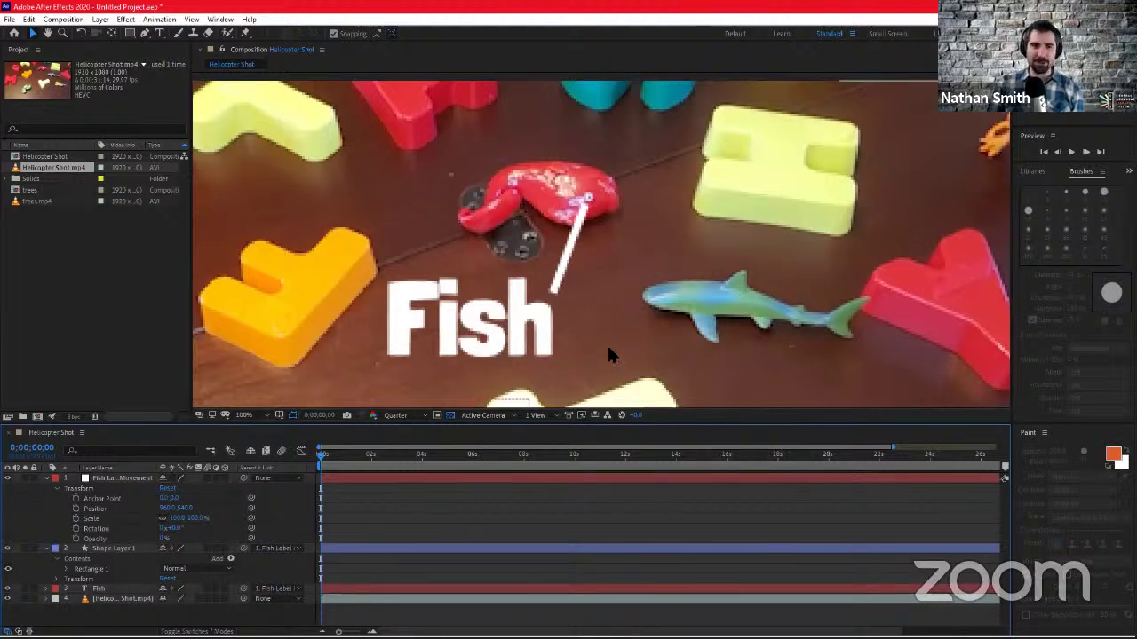
left_click(354, 460)
left_click_drag(354, 460, 311, 458)
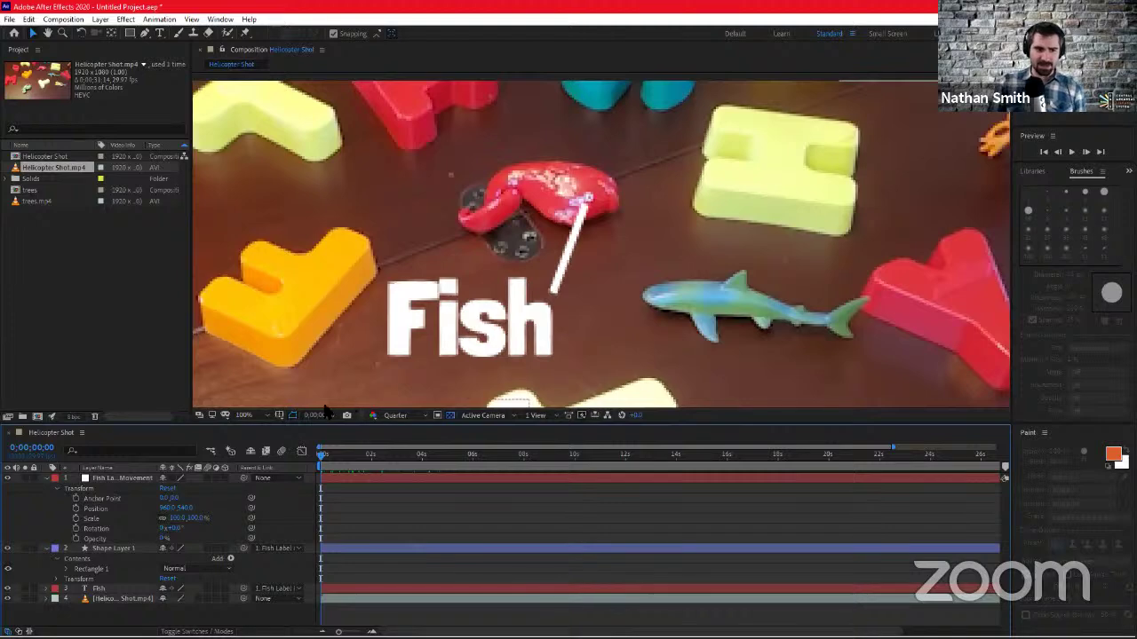
Fit the whole composition in the viewer, keeping the 1 View layout and Quarter preview resolution
left_click(263, 416)
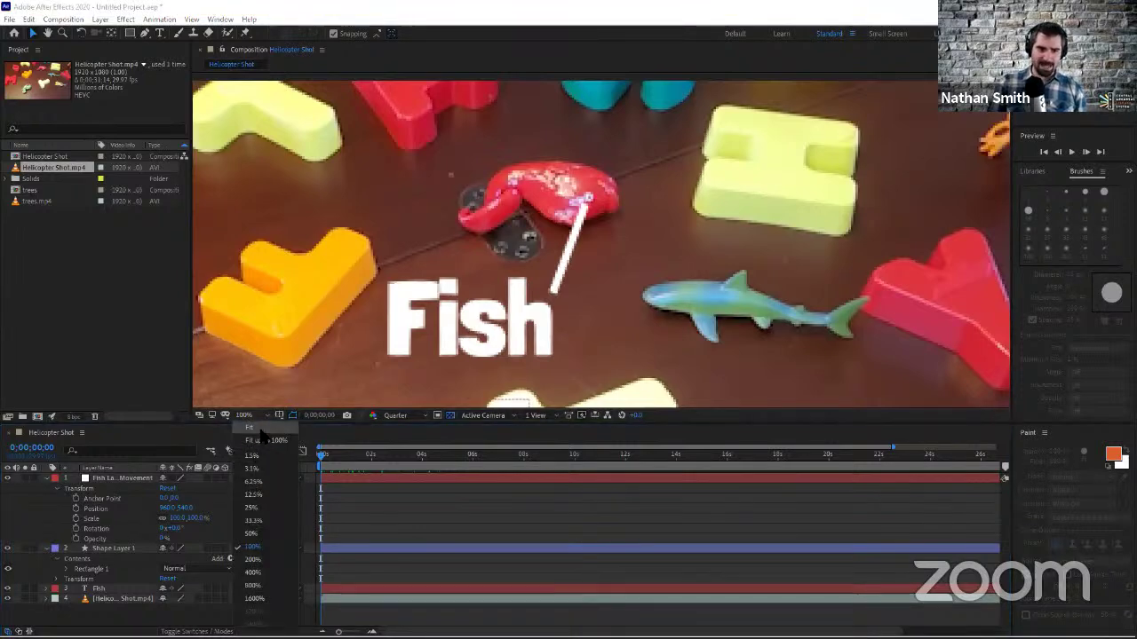
left_click(263, 438)
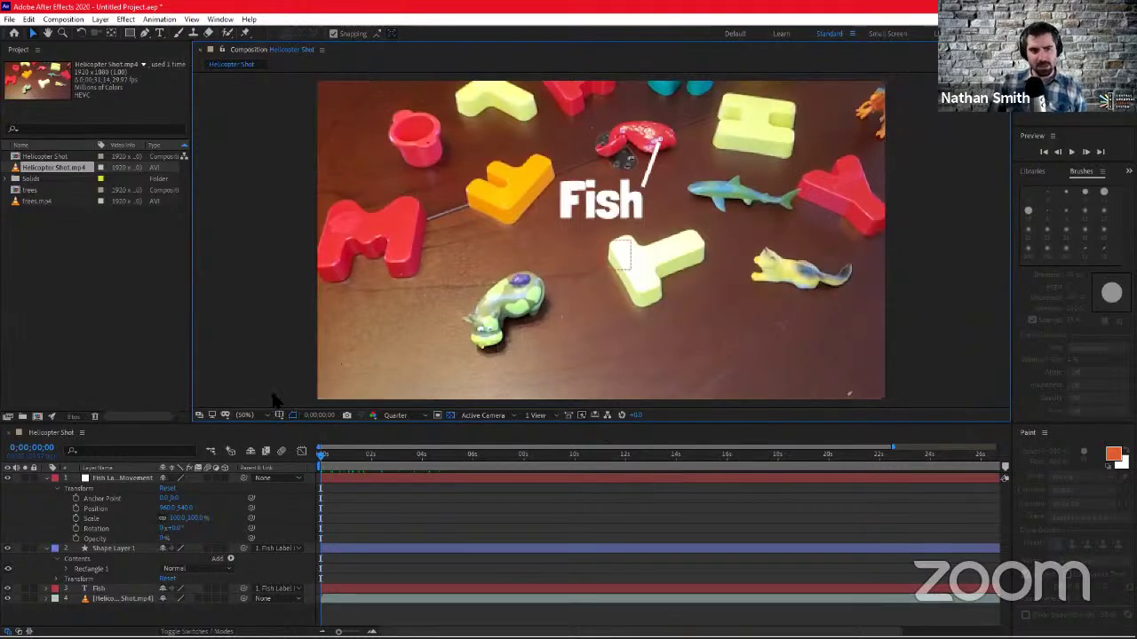
left_click(551, 415)
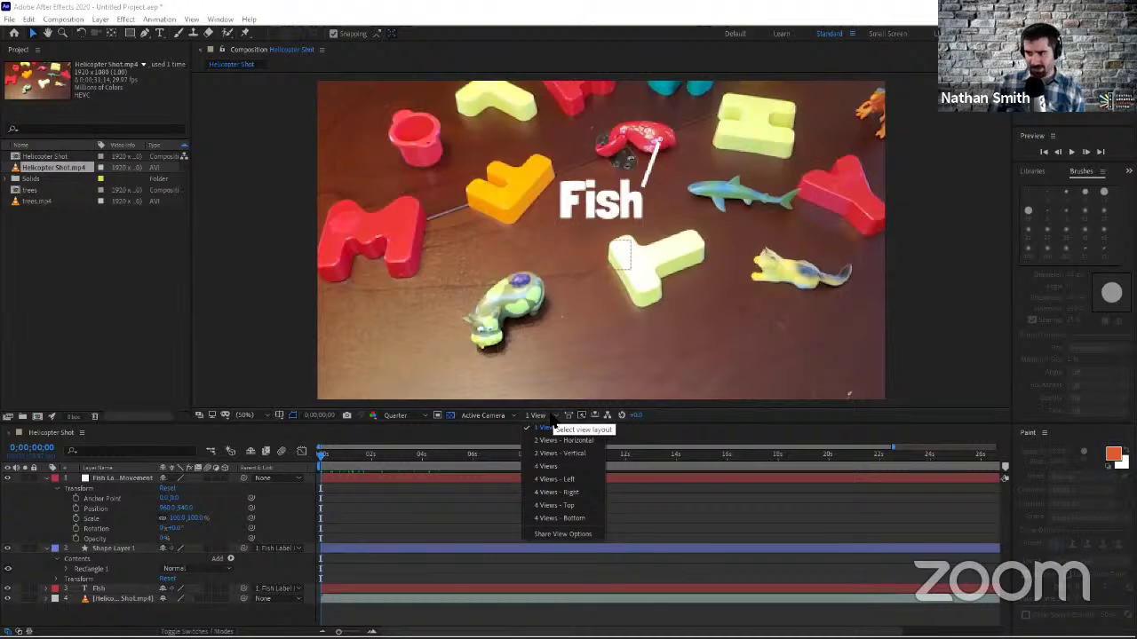
left_click(551, 430)
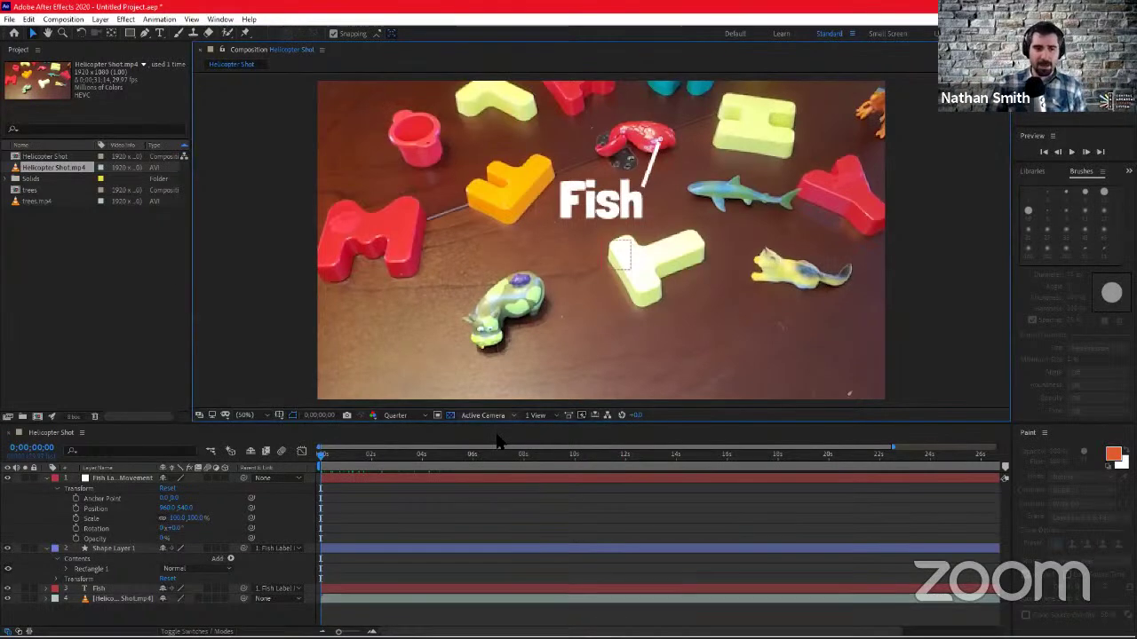
left_click(423, 417)
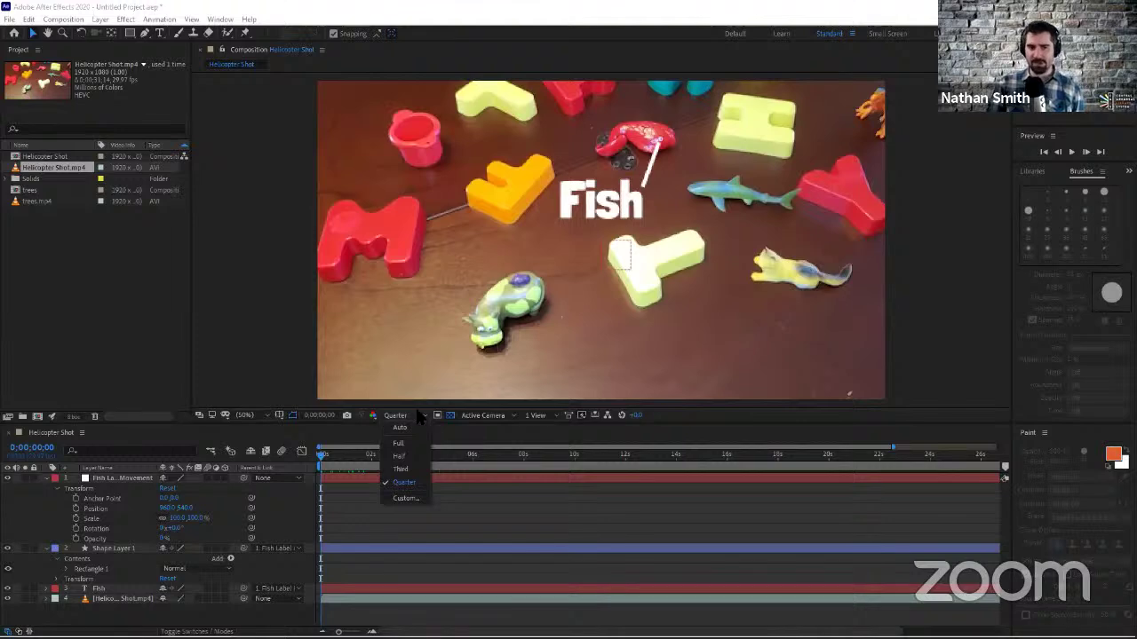
left_click(415, 484)
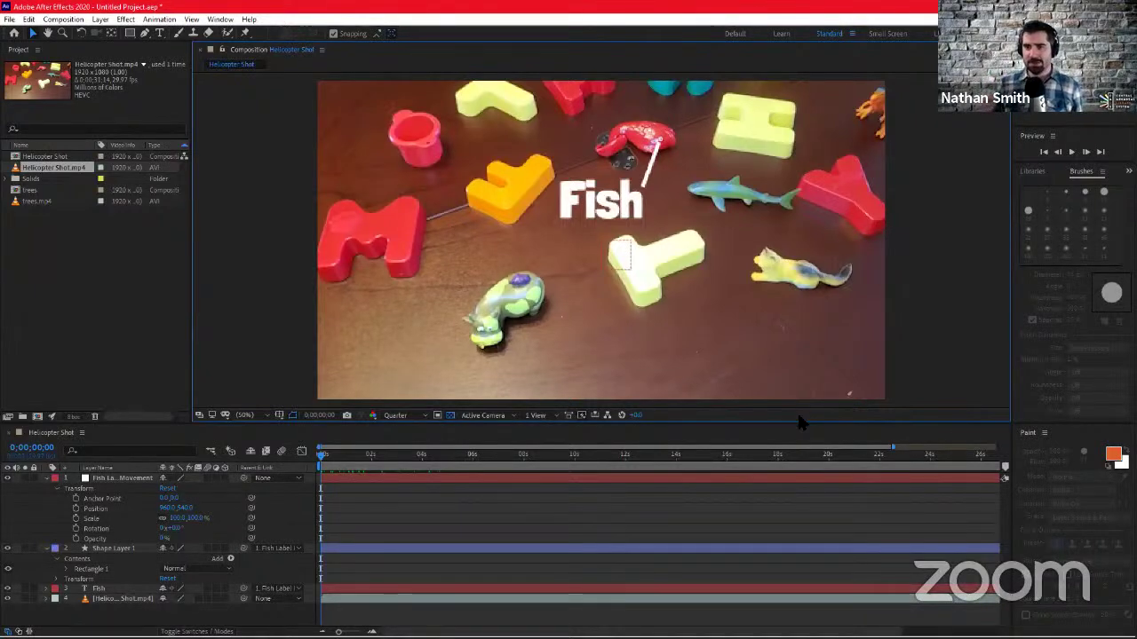
Examine the composition around the null's marker at several magnifications and fit the whole frame back in the viewer
scroll(678, 285, "up", 6)
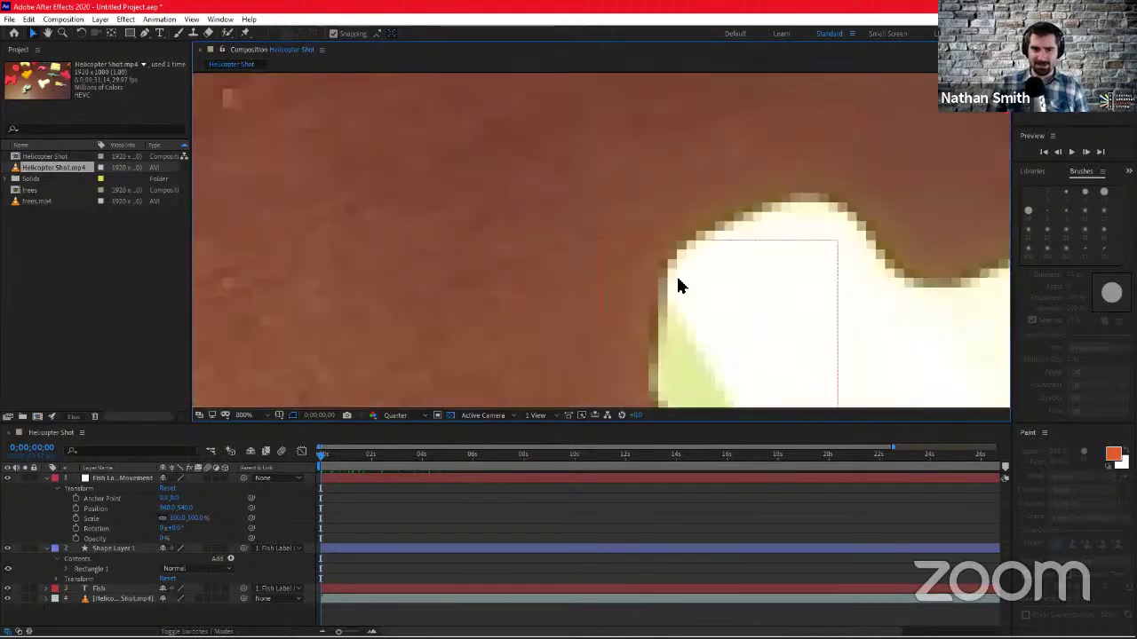
scroll(677, 285, "down", 2)
scroll(678, 285, "up", 3)
scroll(677, 285, "down", 6)
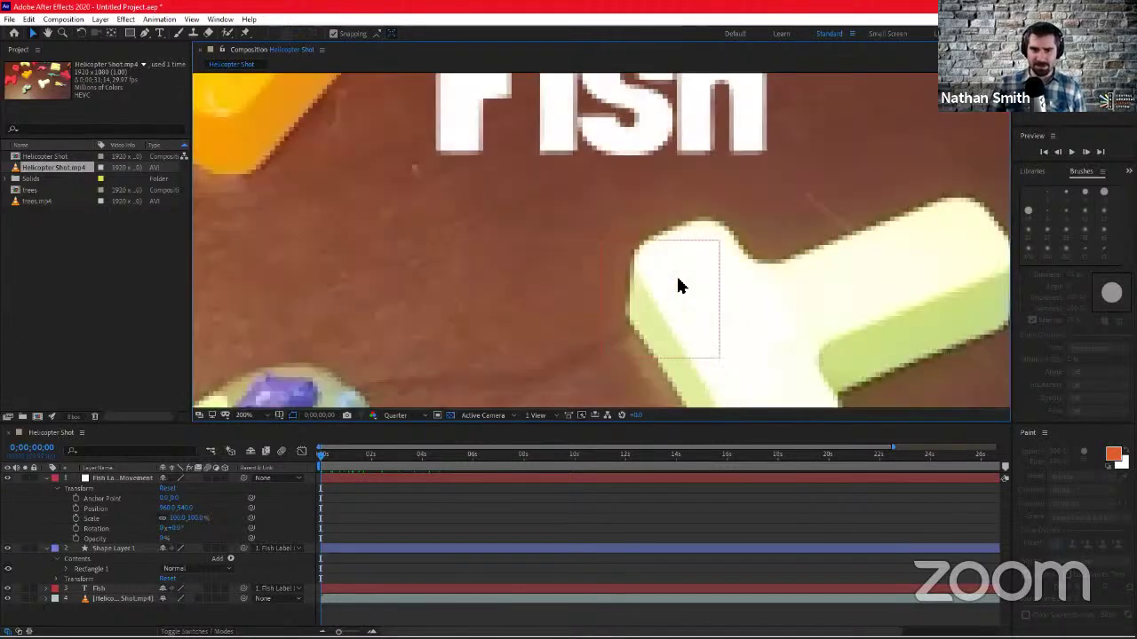
scroll(677, 285, "up", 2)
scroll(817, 247, "down", 2)
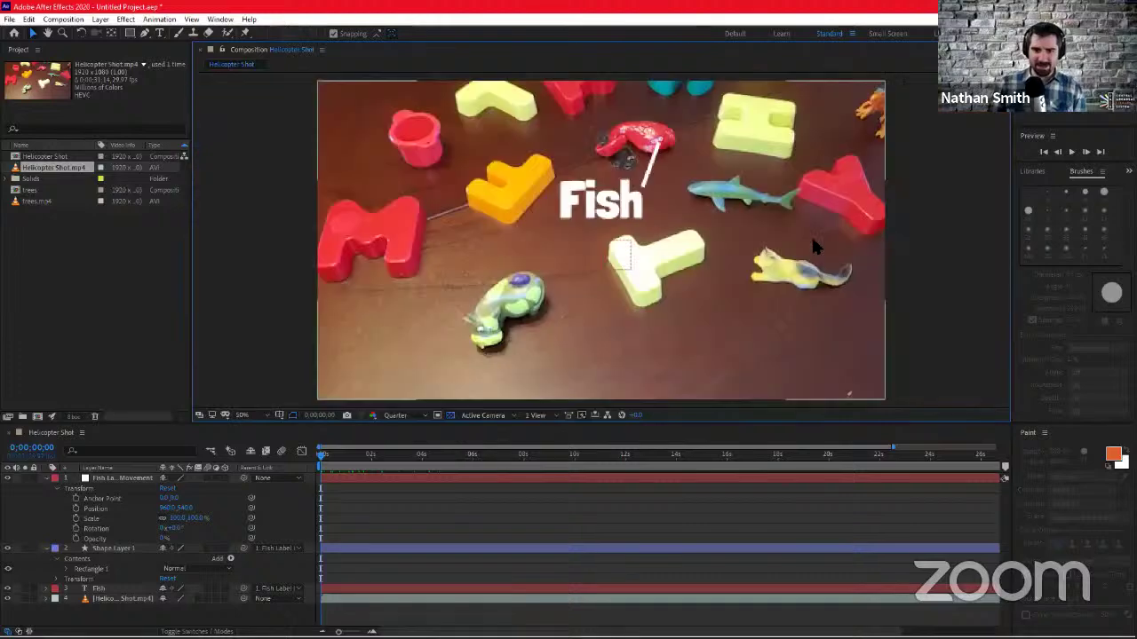
scroll(684, 243, "up", 2)
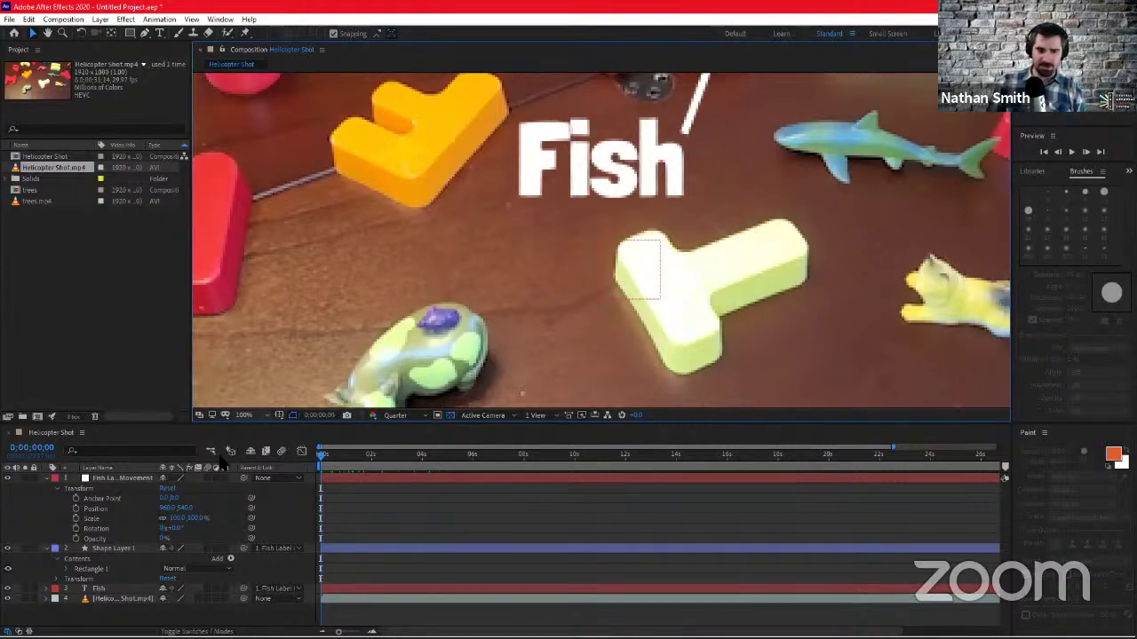
left_click(253, 417)
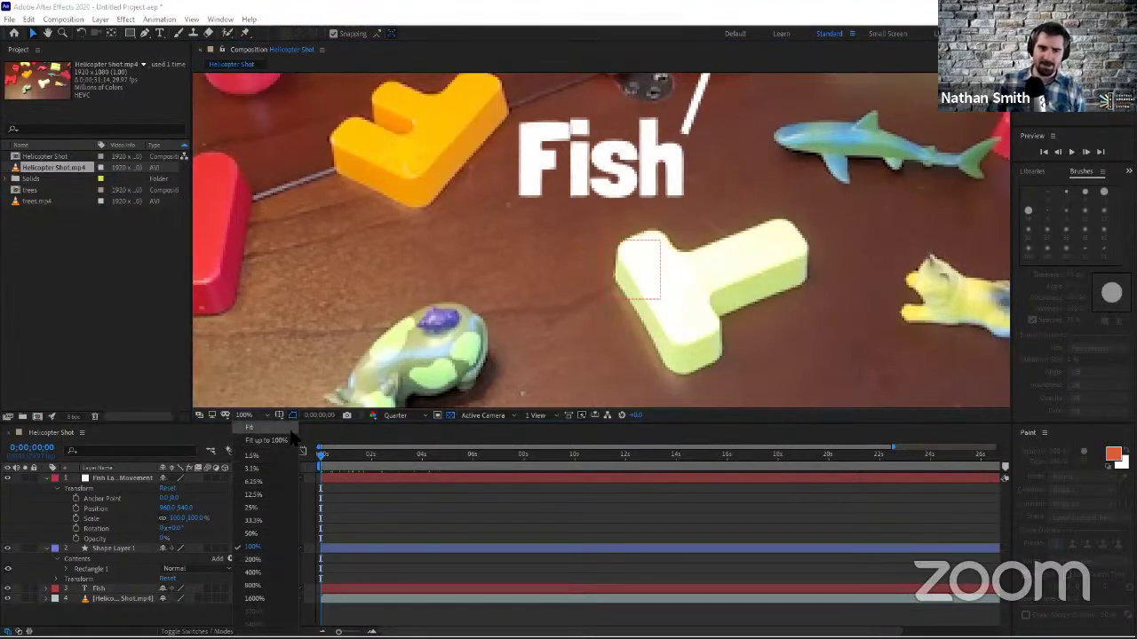
left_click(250, 428)
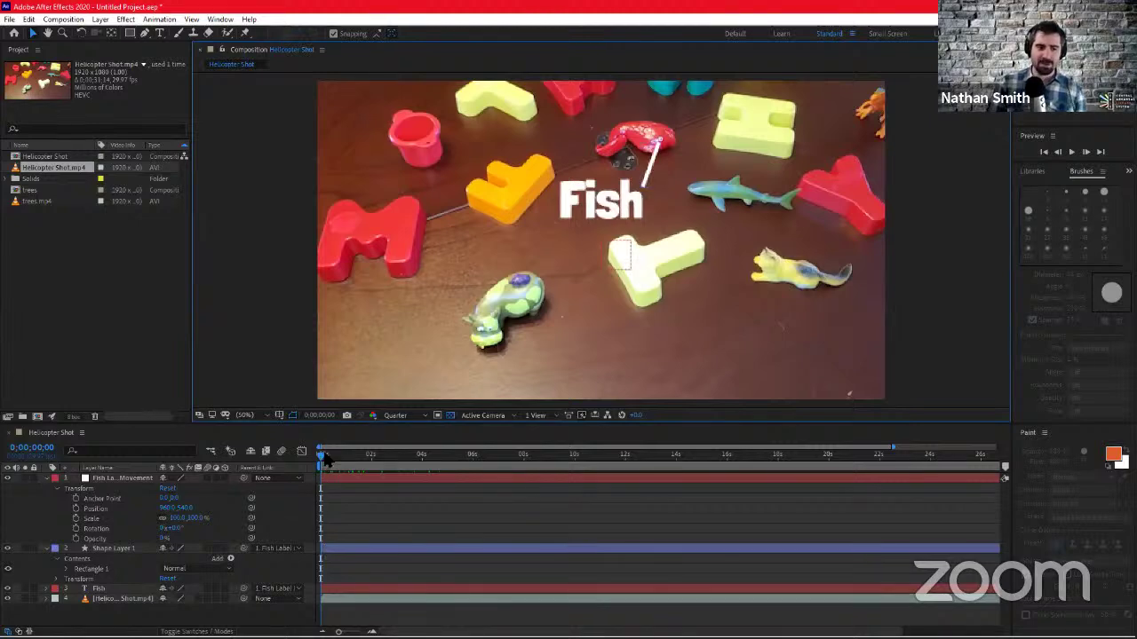
Preview the Fish label against the moving footage and return the playhead to 0;00;00;00
key("space")
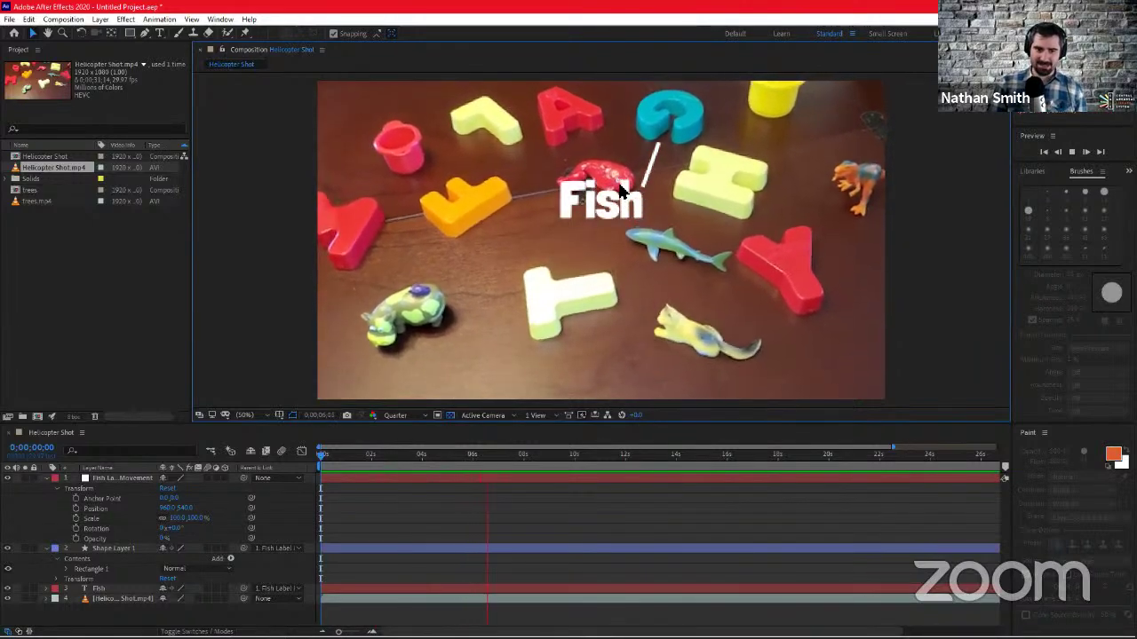
key("space")
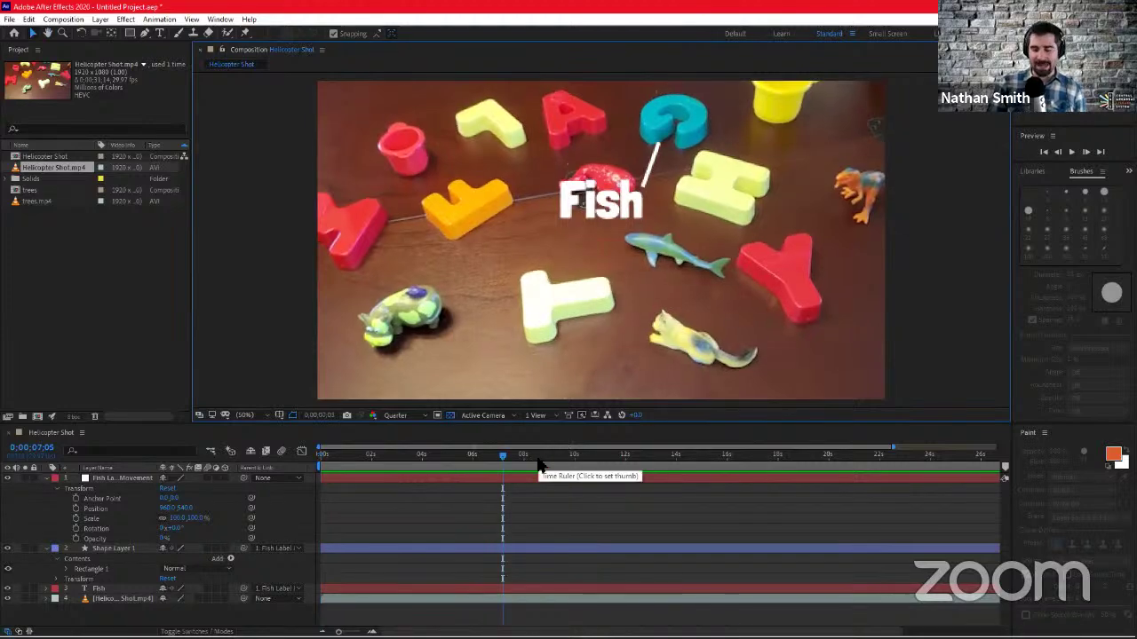
left_click_drag(536, 464, 267, 473)
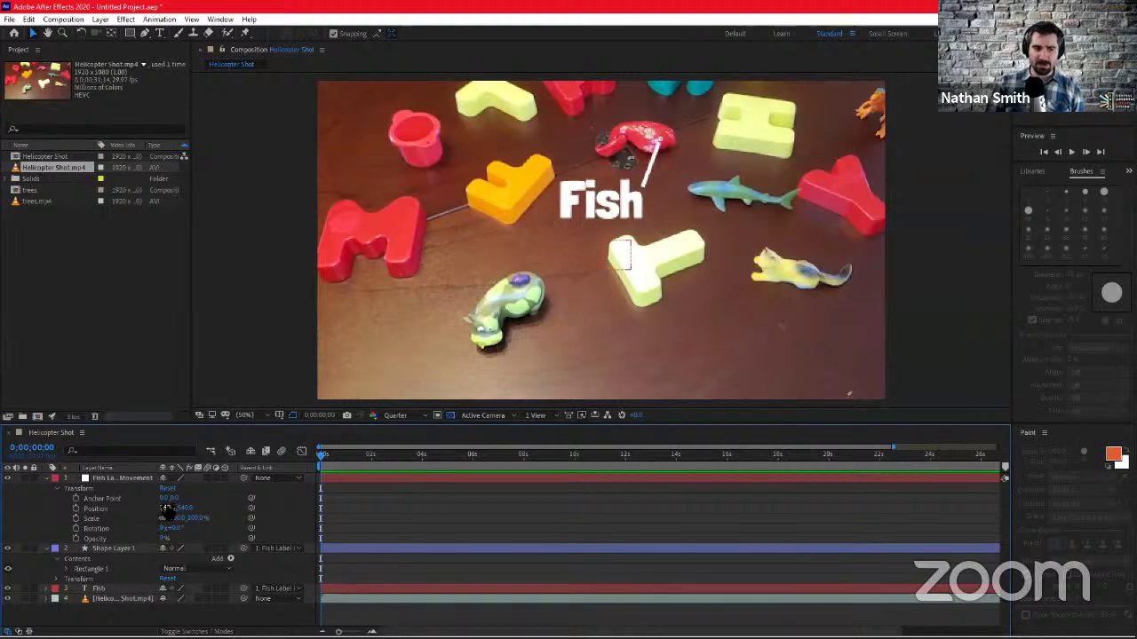
Shift the Fish Label Movement null's horizontal position to test whether the label and line follow, and undo the shift
left_click_drag(166, 509, 216, 549)
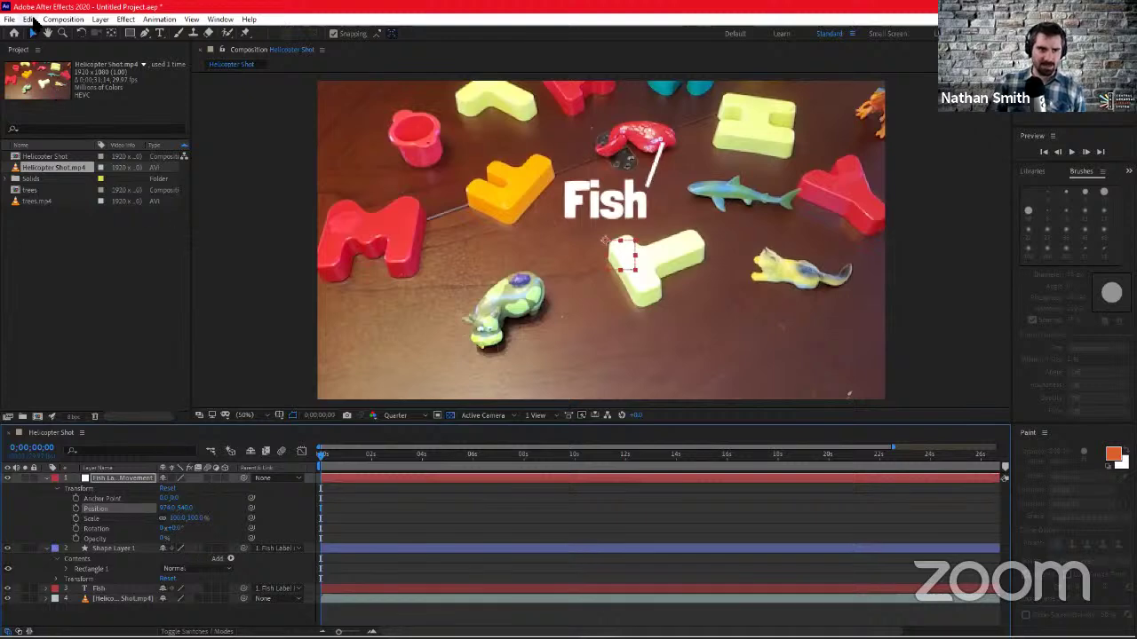
left_click(29, 18)
left_click(33, 34)
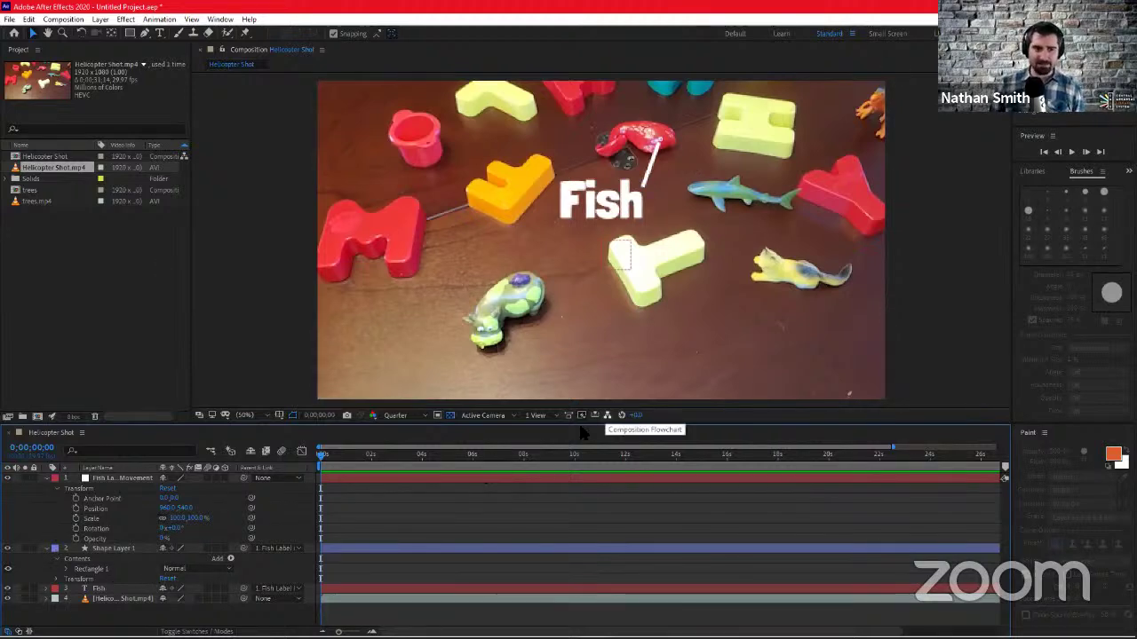
Select the Fish Label Movement null and bring up the Tracker controls
left_click(78, 20)
left_click(82, 20)
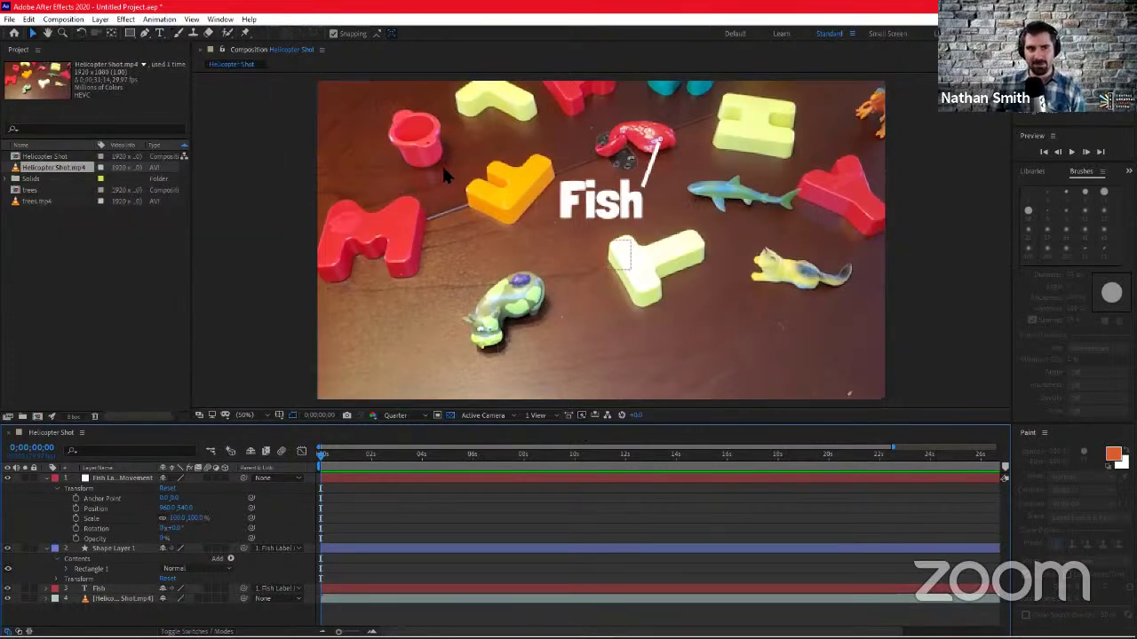
left_click(151, 479)
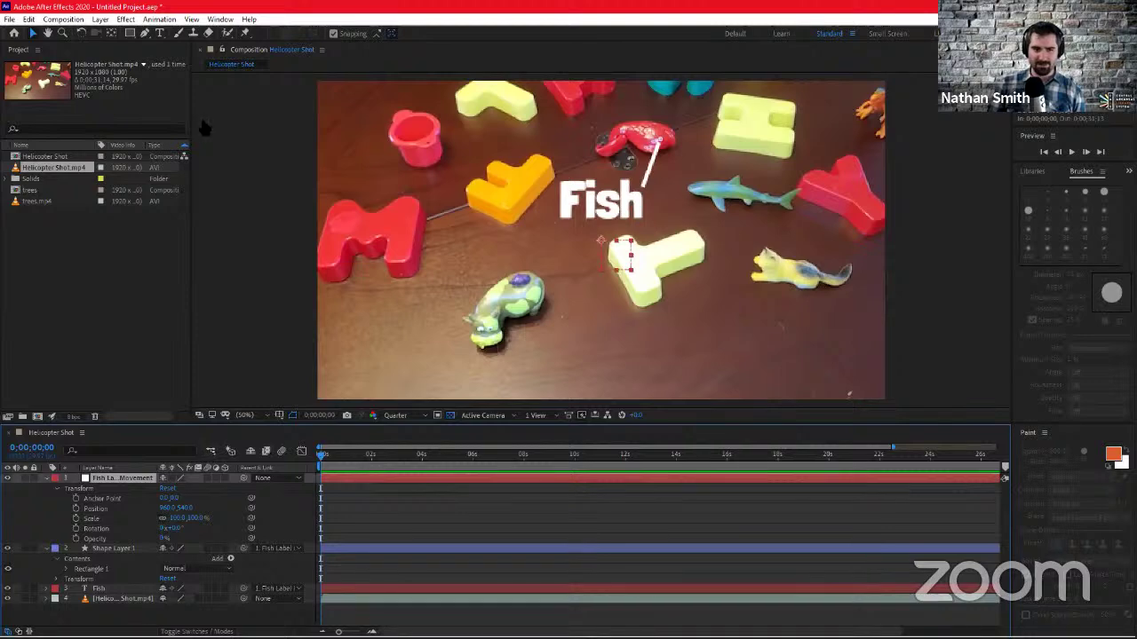
left_click(160, 20)
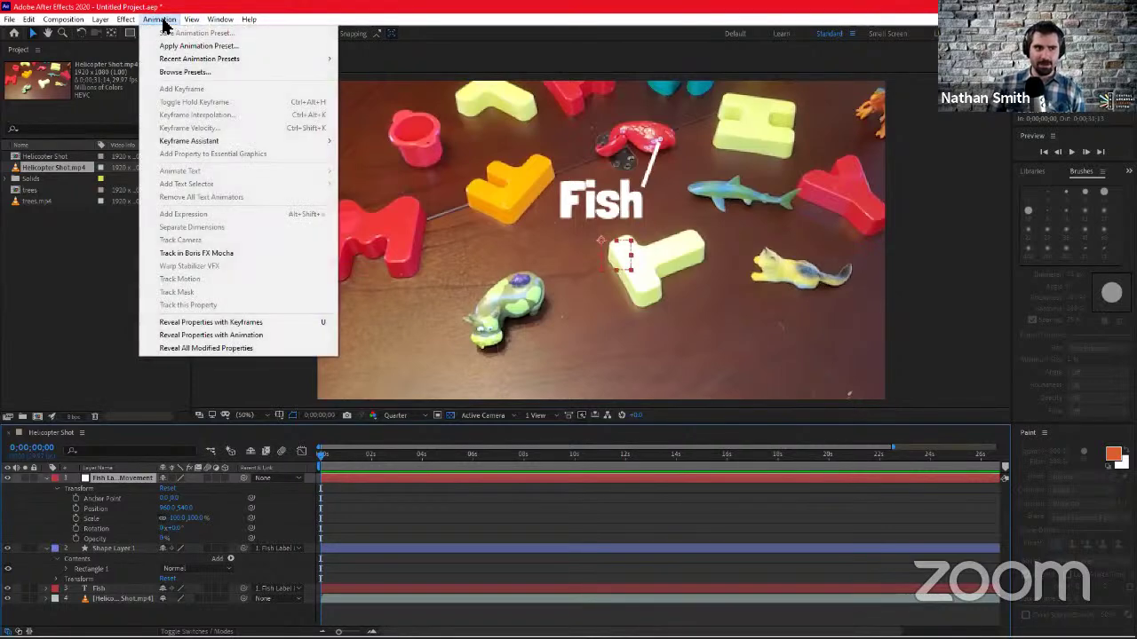
left_click(161, 19)
left_click(99, 19)
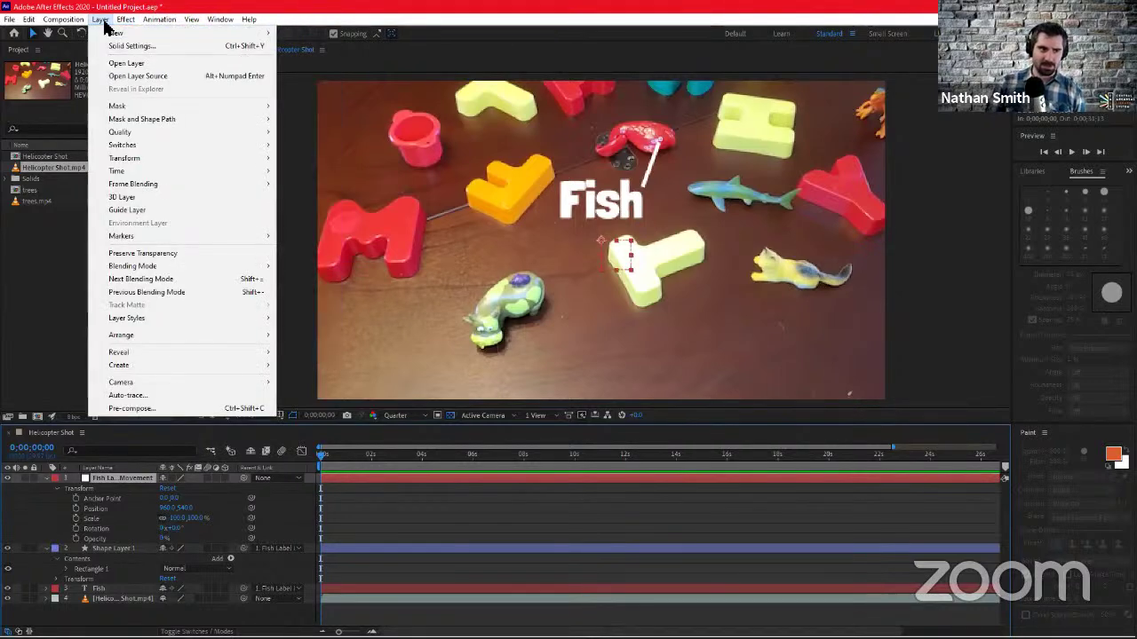
left_click(220, 19)
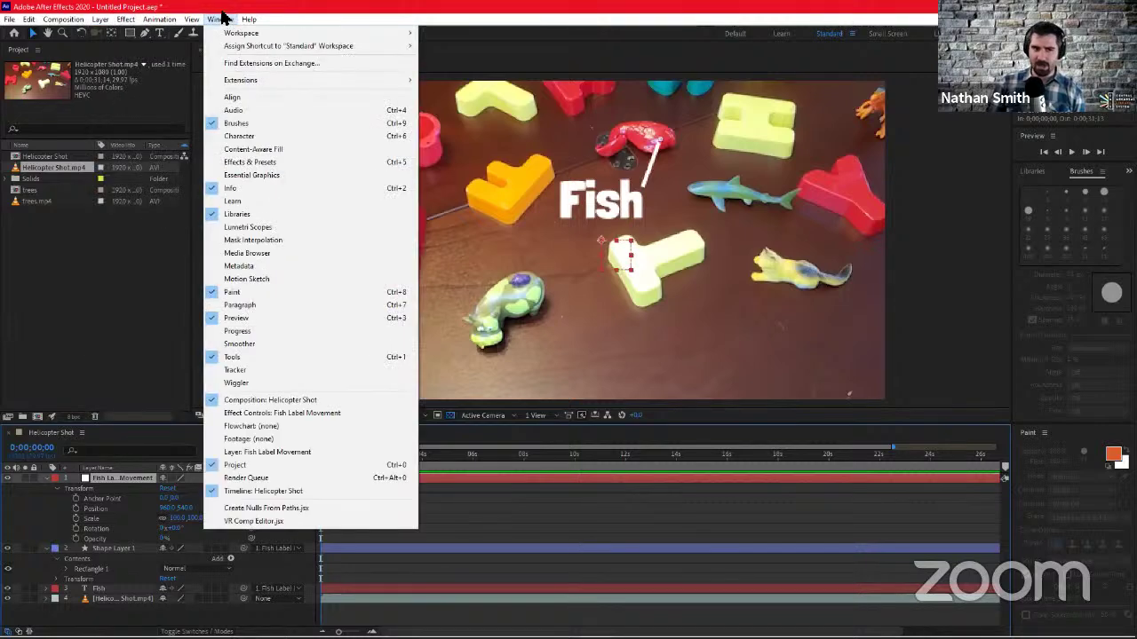
left_click(254, 373)
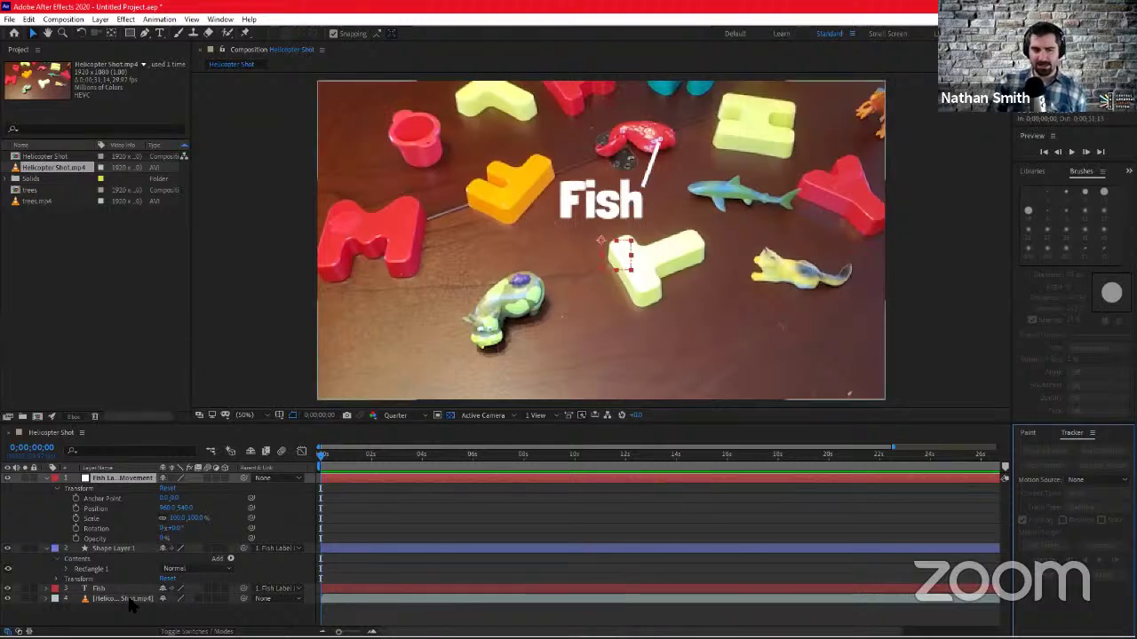
Start a motion track on the Helicopter Shot.mp4 layer, keeping Transform as the track type
left_click(129, 600)
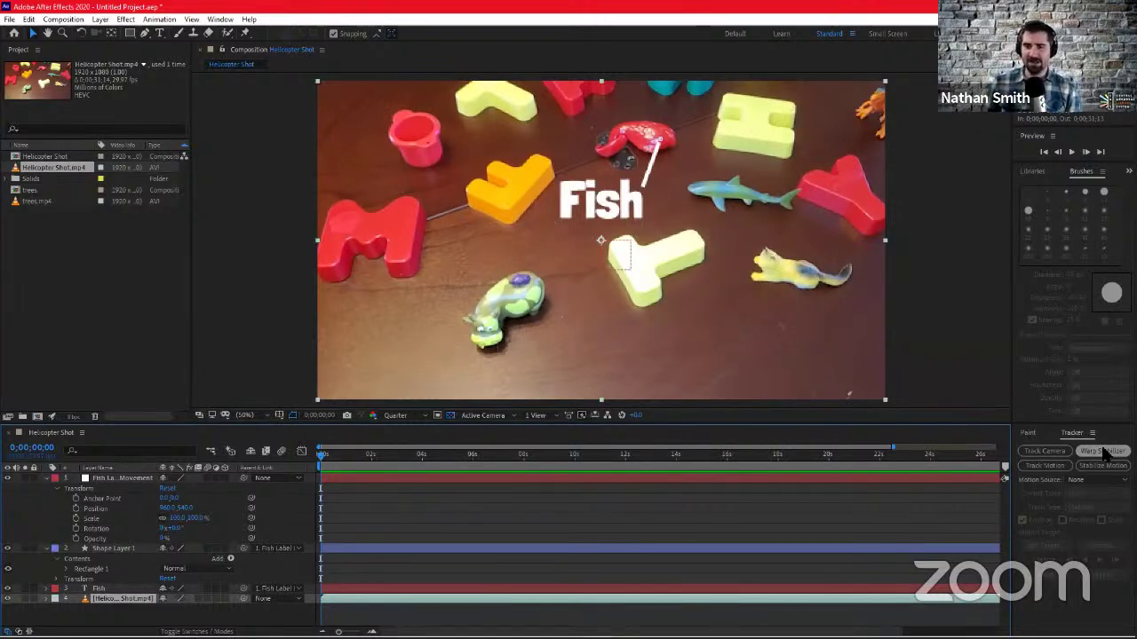
left_click(1041, 466)
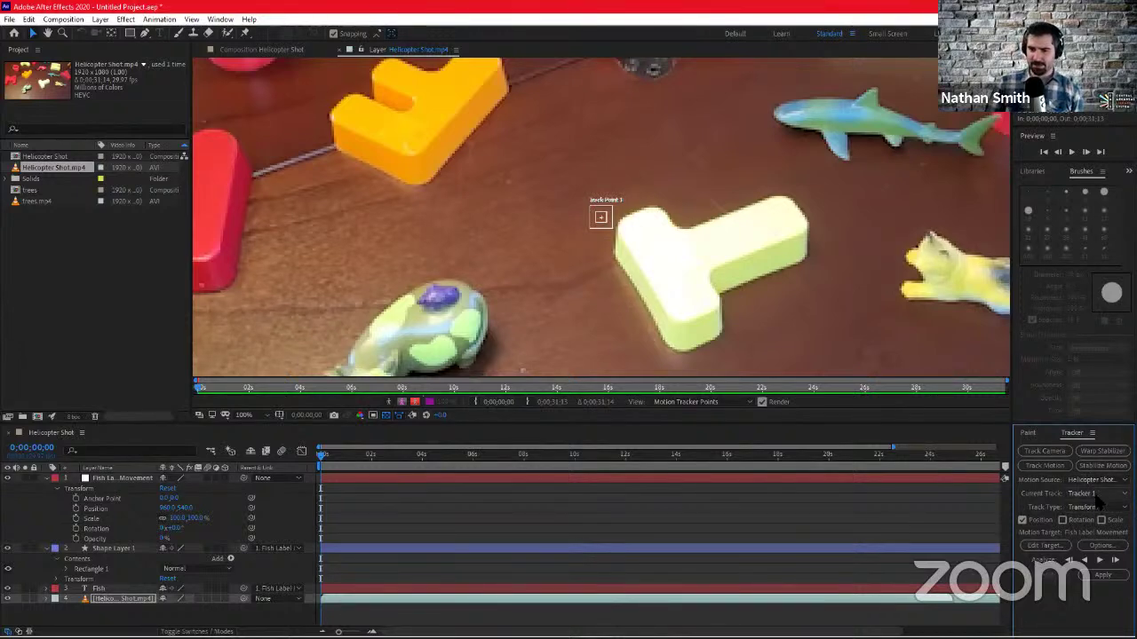
left_click(1098, 506)
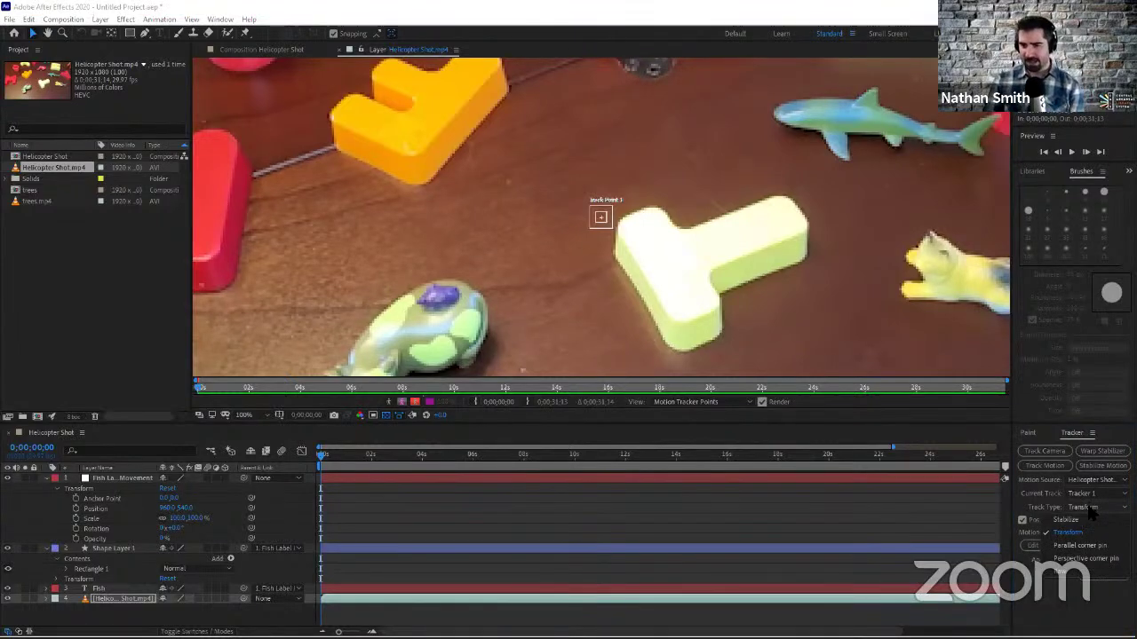
left_click(1095, 508)
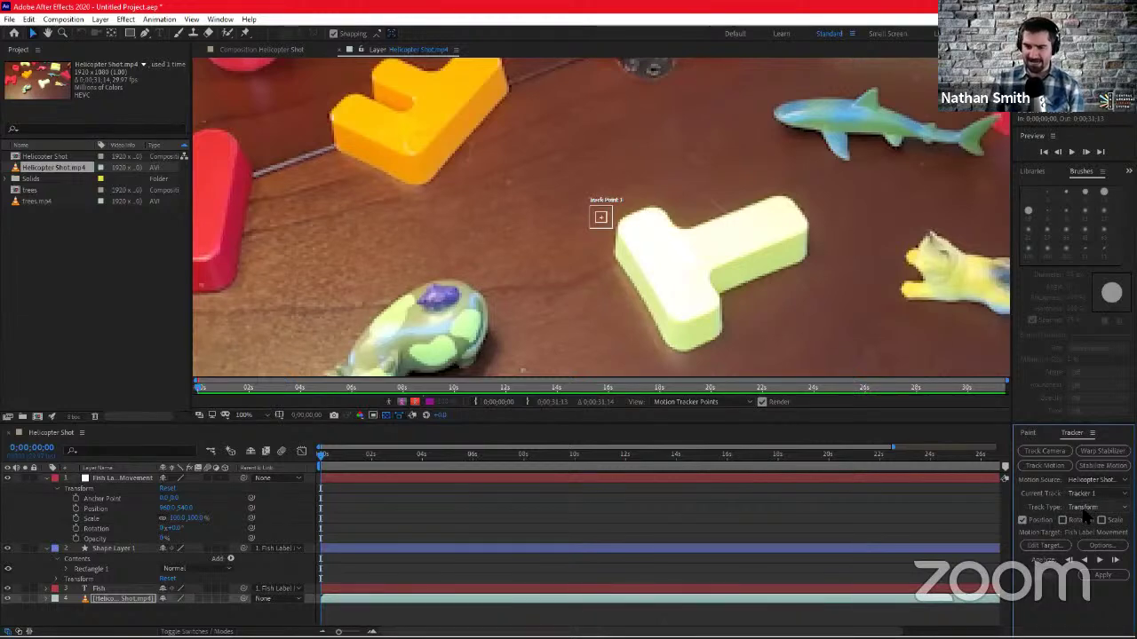
left_click(1085, 511)
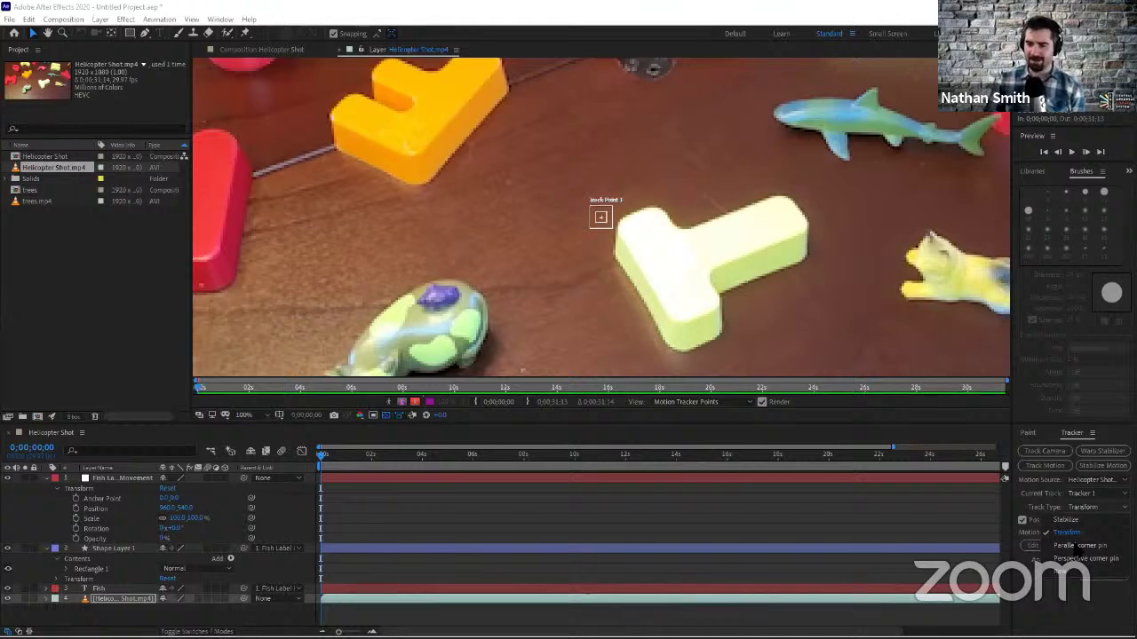
left_click(1108, 506)
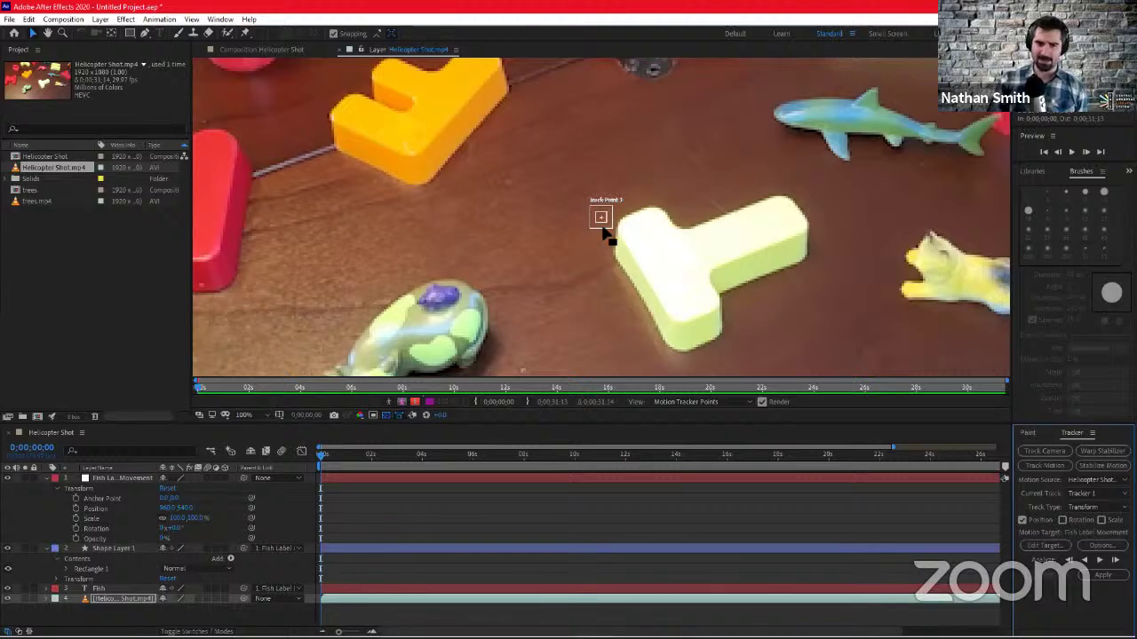
Move Track Point 1 onto the small white highlight near the right end of the red fish toy
left_click(604, 233)
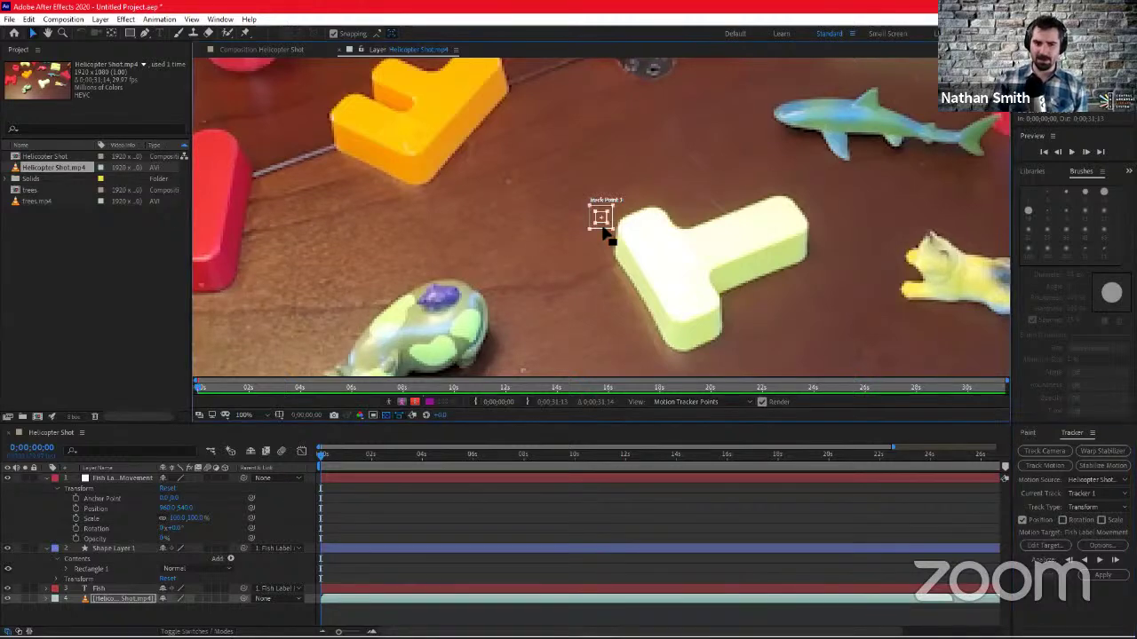
left_click_drag(604, 231, 606, 234)
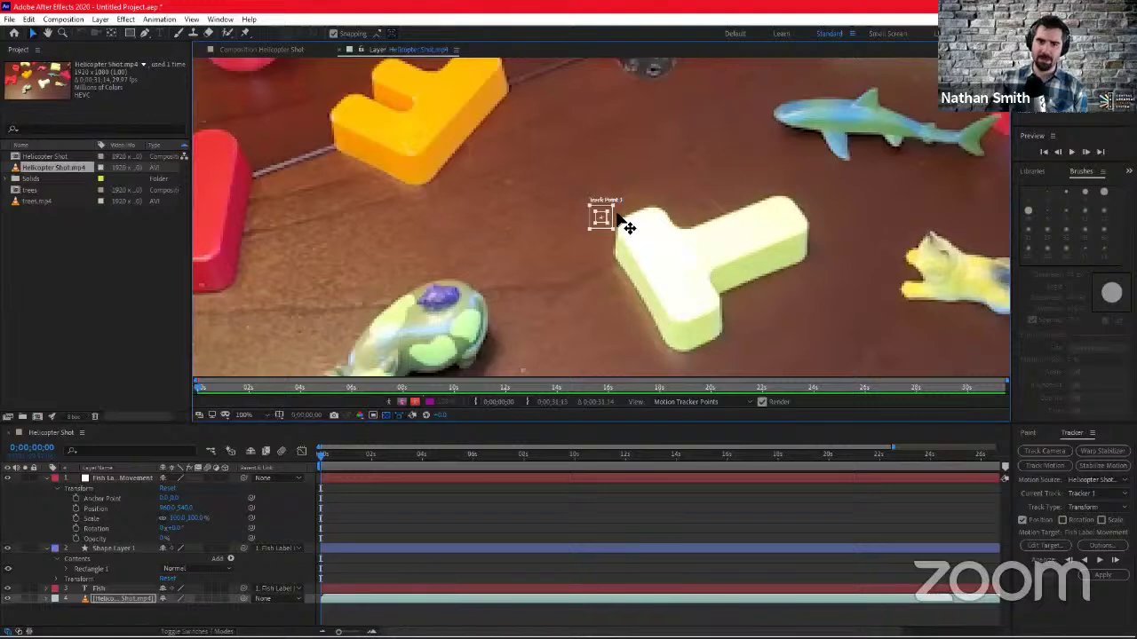
left_click_drag(619, 218, 779, 156)
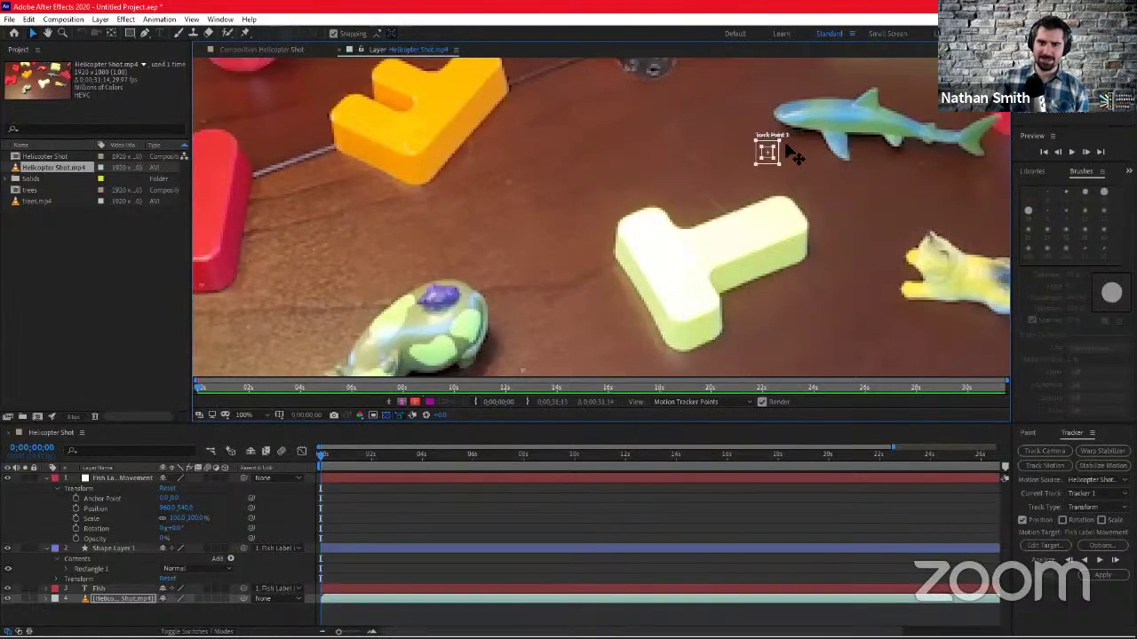
left_click_drag(795, 157, 735, 182)
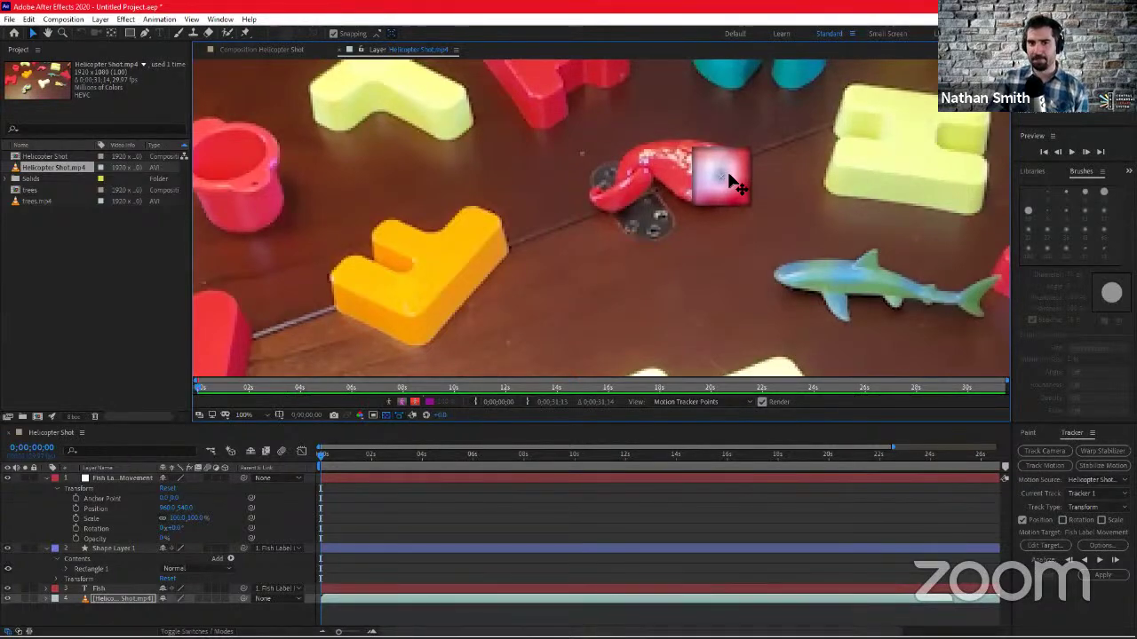
left_click_drag(728, 180, 728, 180)
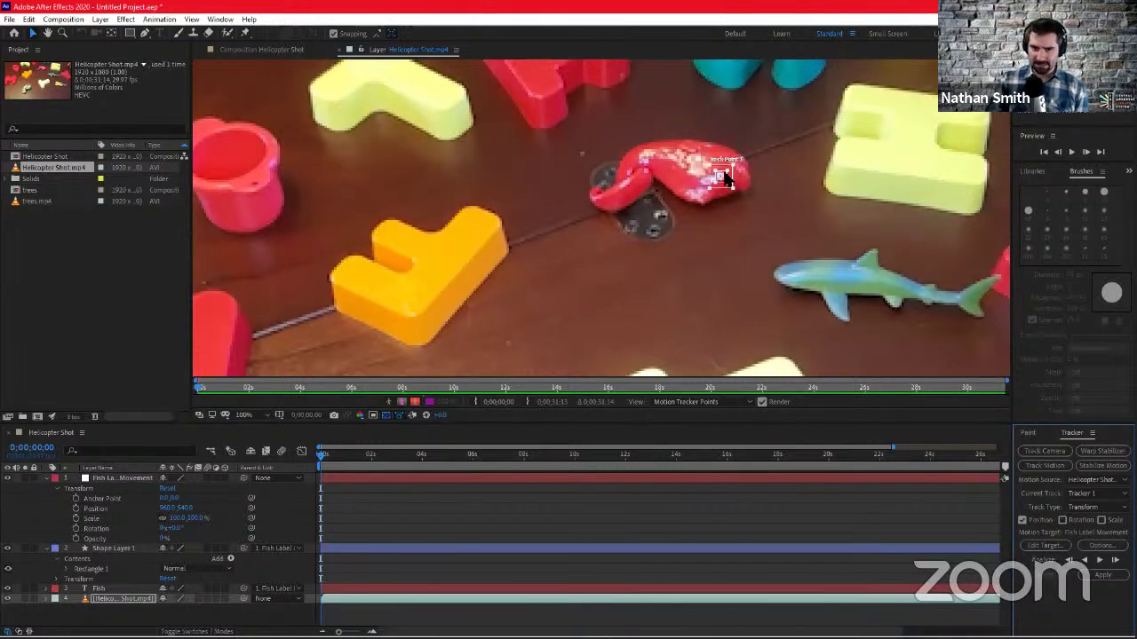
Center the track point on the fish's white highlight and slightly enlarge its inner feature region around the highlight
scroll(724, 178, "up", 5)
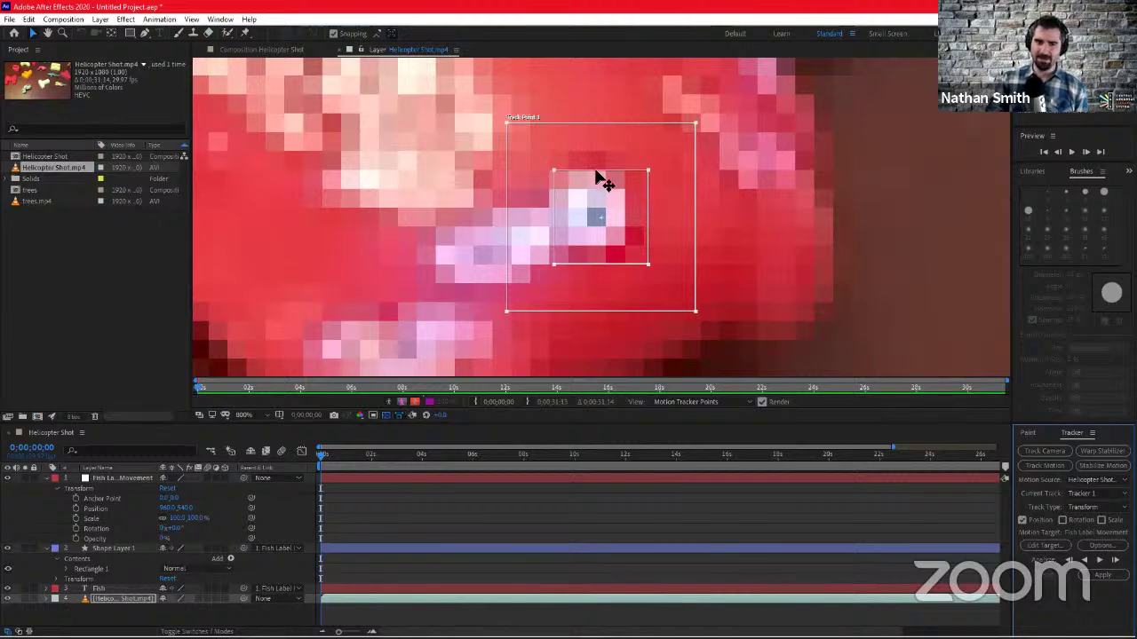
left_click_drag(595, 169, 587, 168)
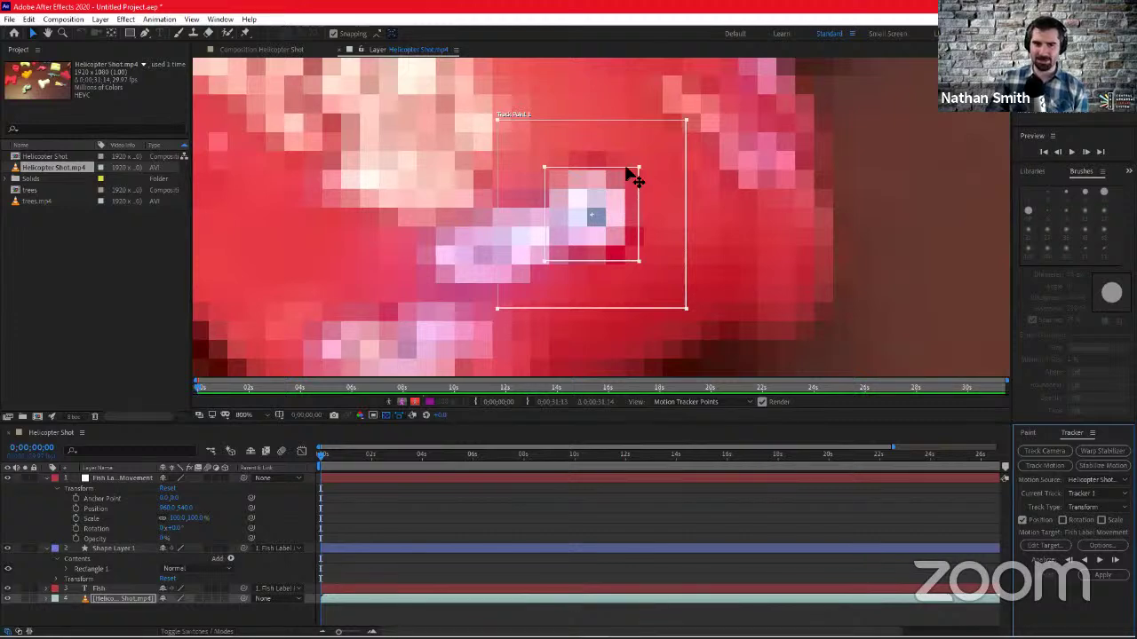
left_click_drag(626, 168, 626, 163)
left_click_drag(626, 164, 628, 168)
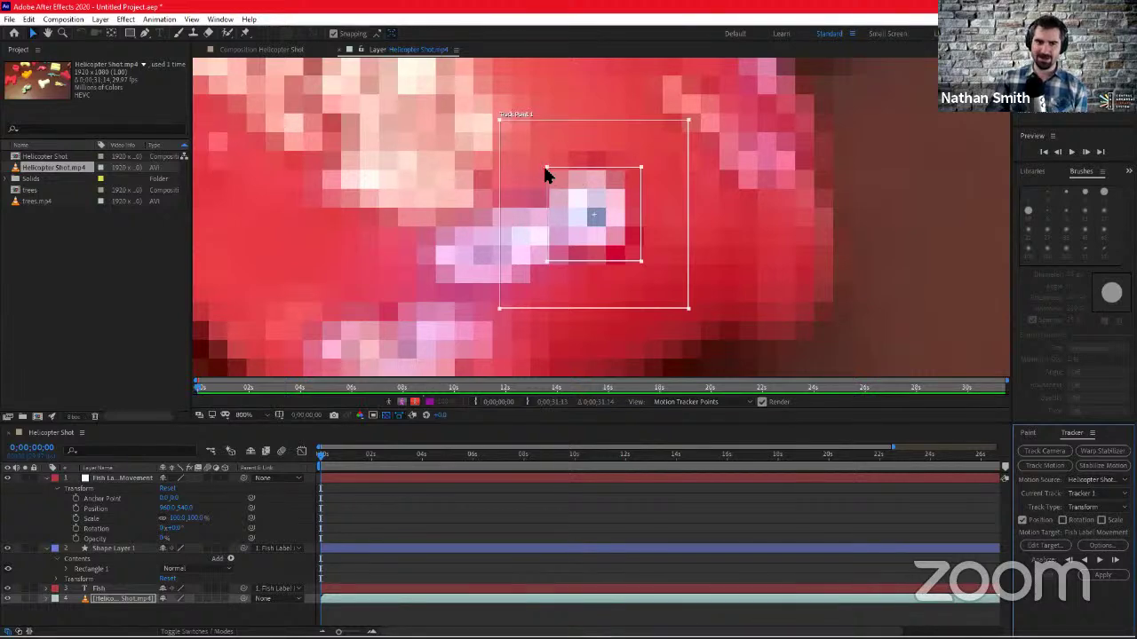
left_click_drag(544, 170, 539, 159)
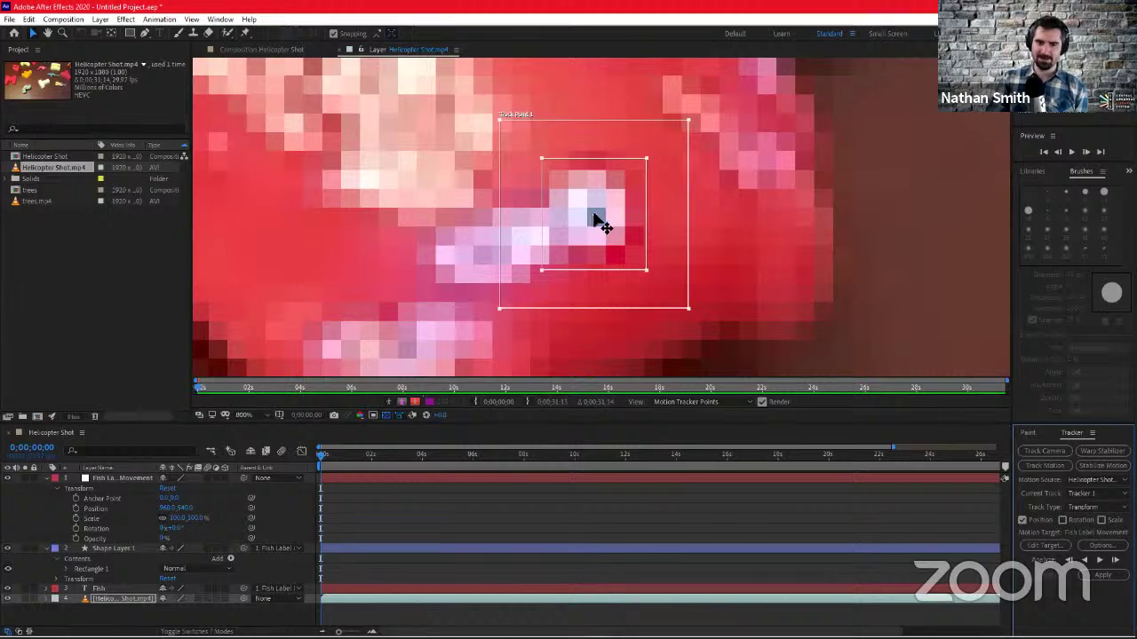
left_click_drag(593, 211, 594, 215)
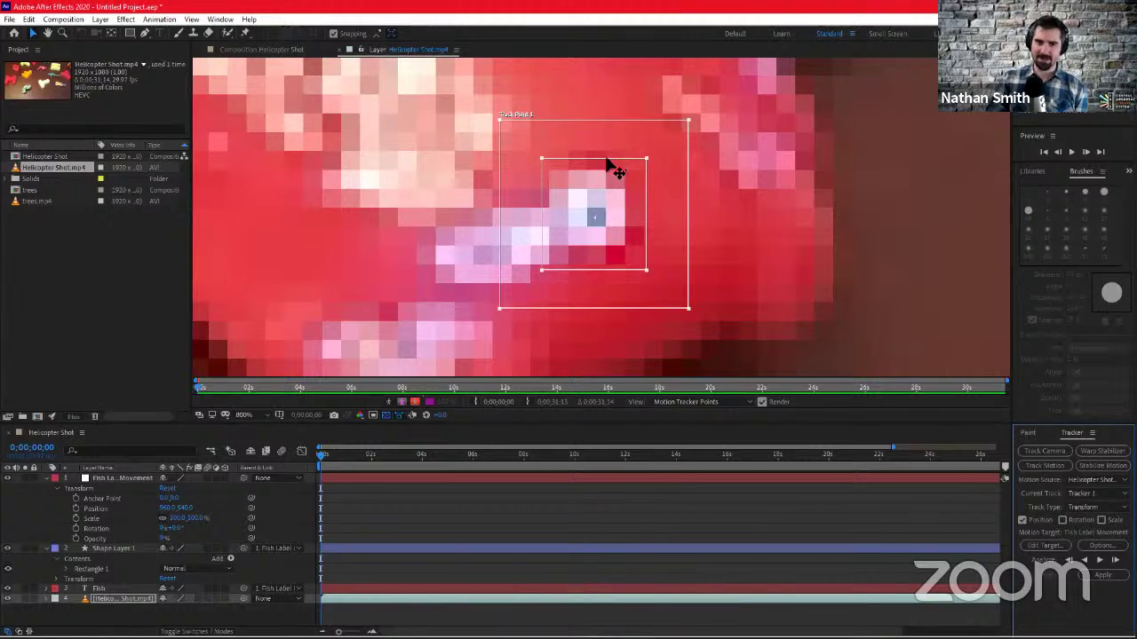
left_click_drag(607, 159, 607, 157)
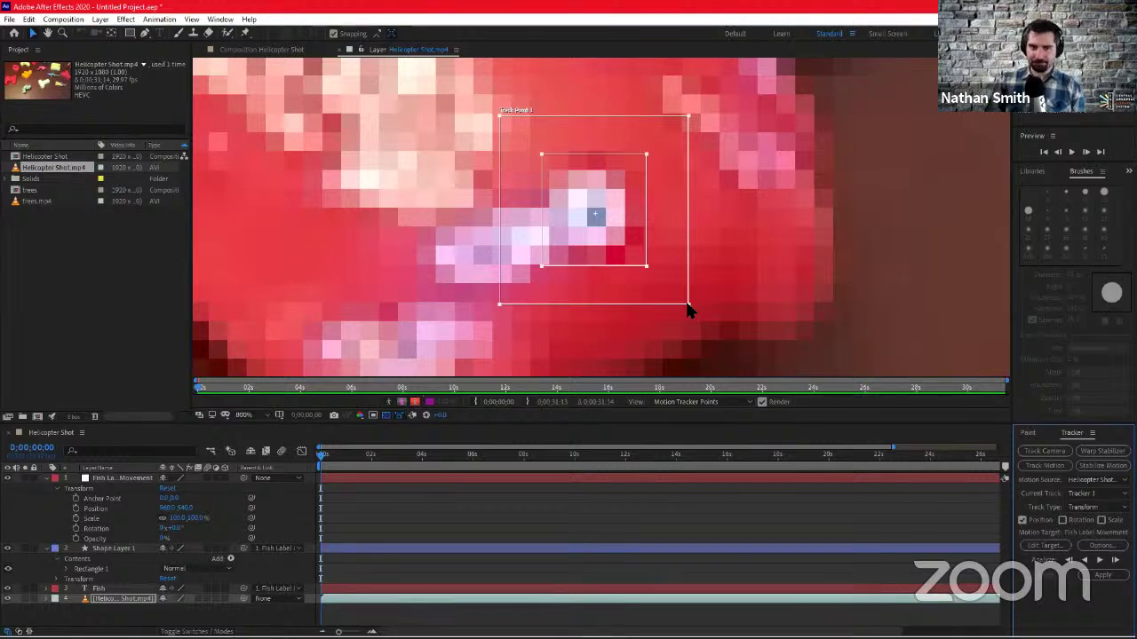
Enlarge the track point's outer search region on the fish and check both regions at several magnifications
left_click_drag(688, 310, 733, 344)
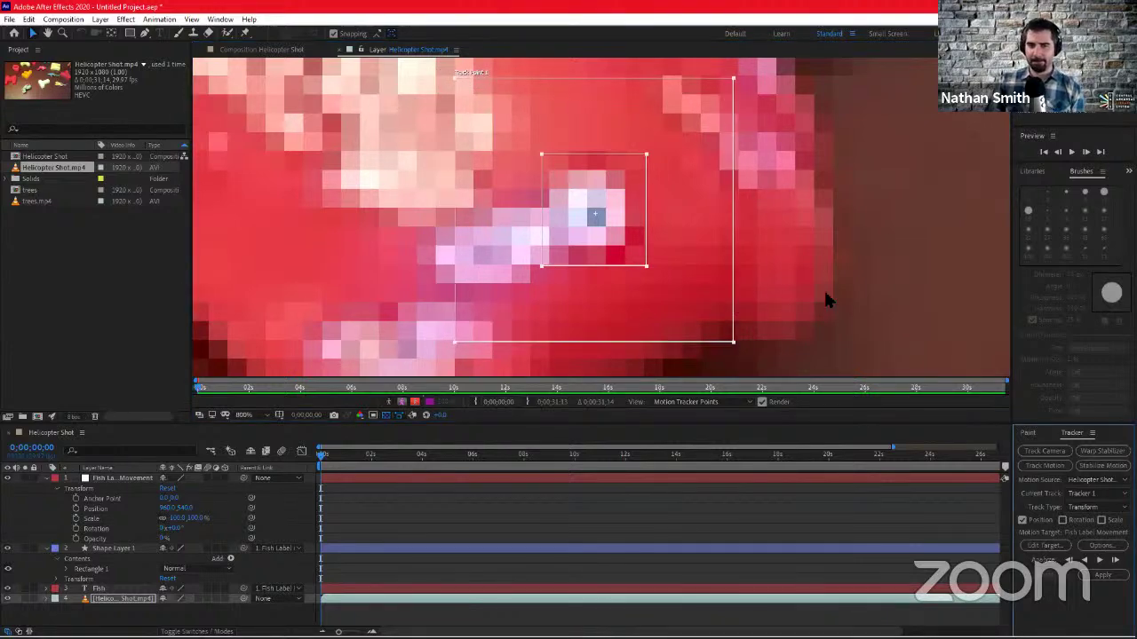
scroll(825, 293, "down", 2)
scroll(604, 220, "up", 1)
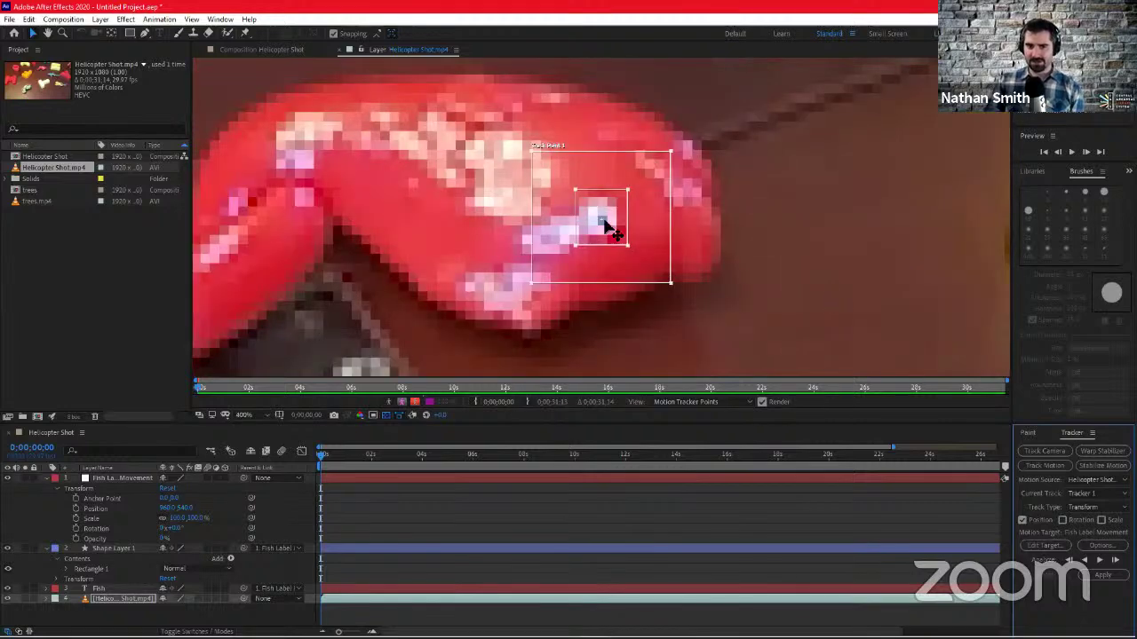
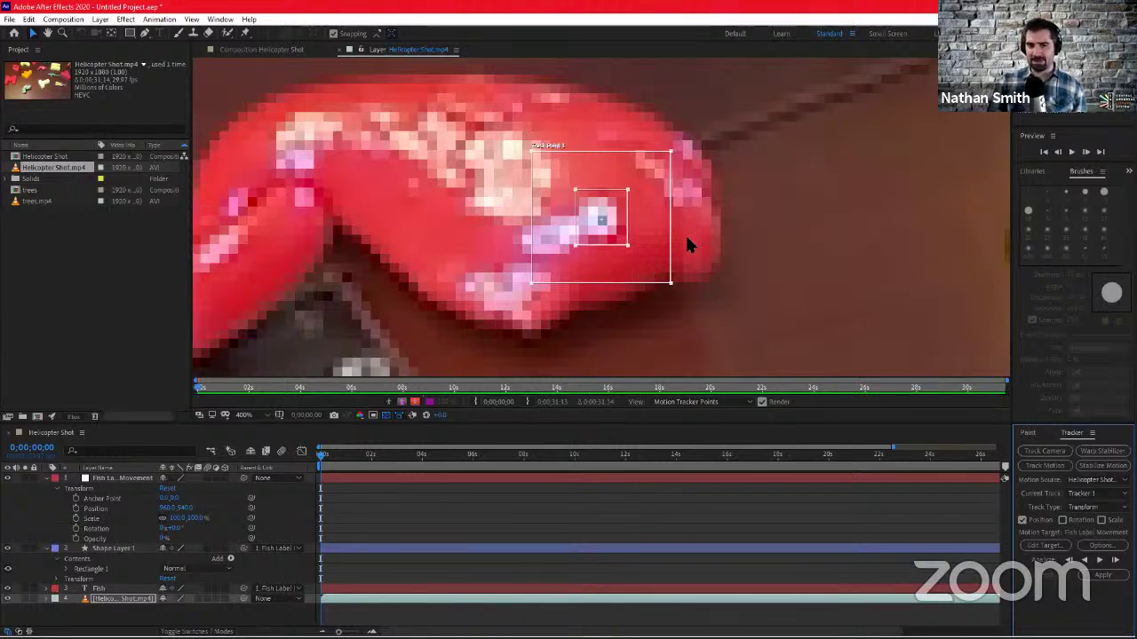
scroll(686, 237, "down", 1)
scroll(685, 237, "down", 1)
scroll(686, 237, "up", 3)
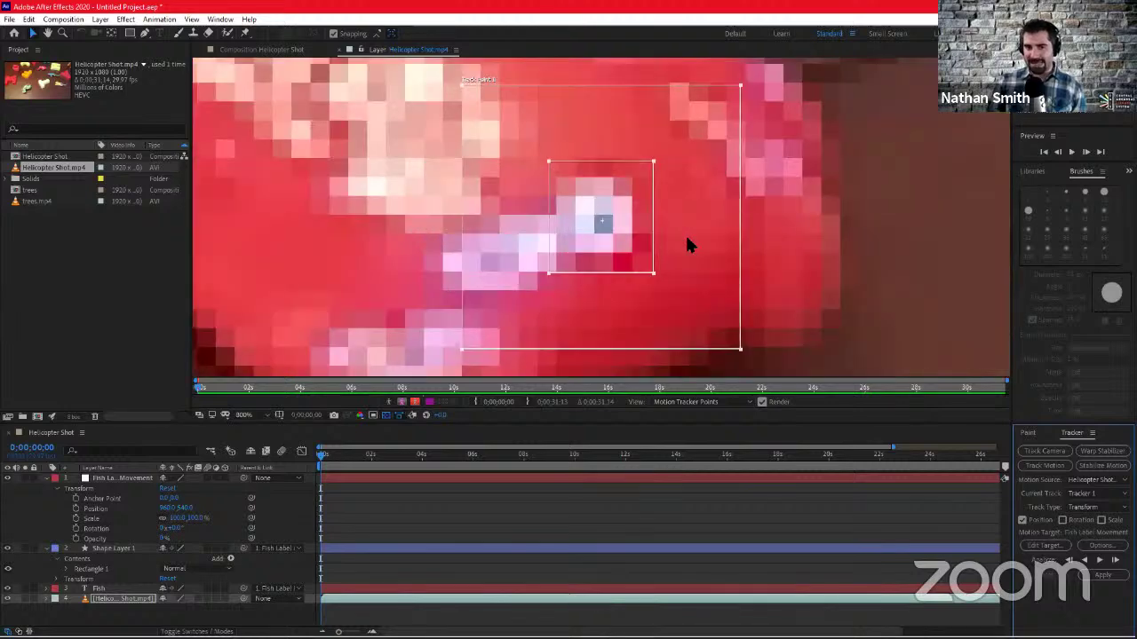
scroll(686, 238, "down", 2)
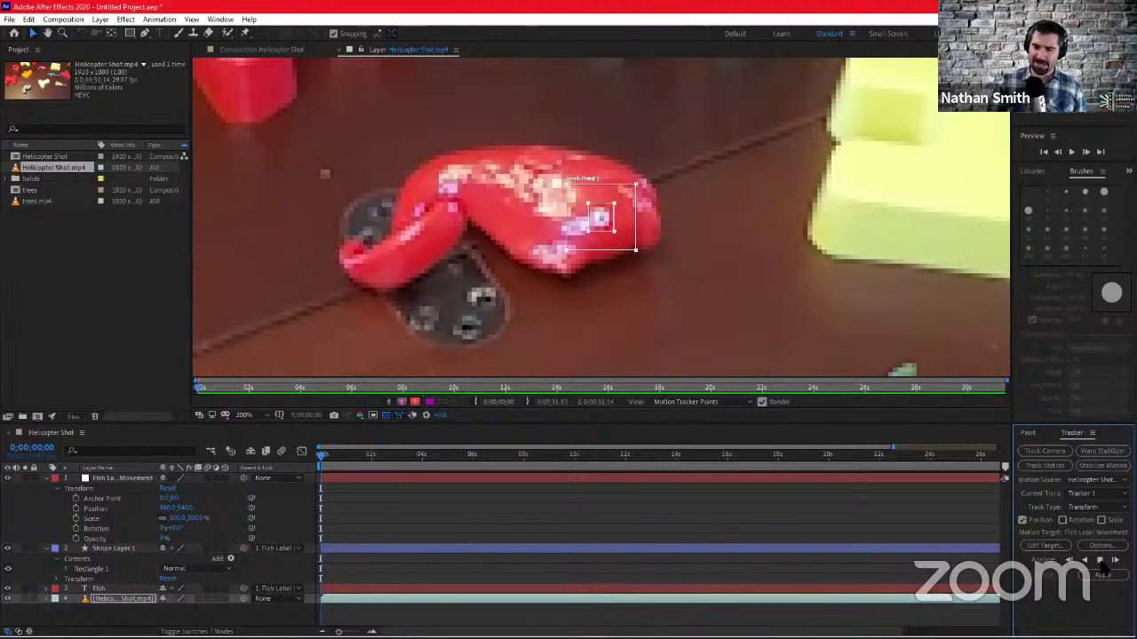
Run a trial forward analysis of the track point to 0;00;02;19 and return the playhead to 0;00;00;00
left_click(1099, 562)
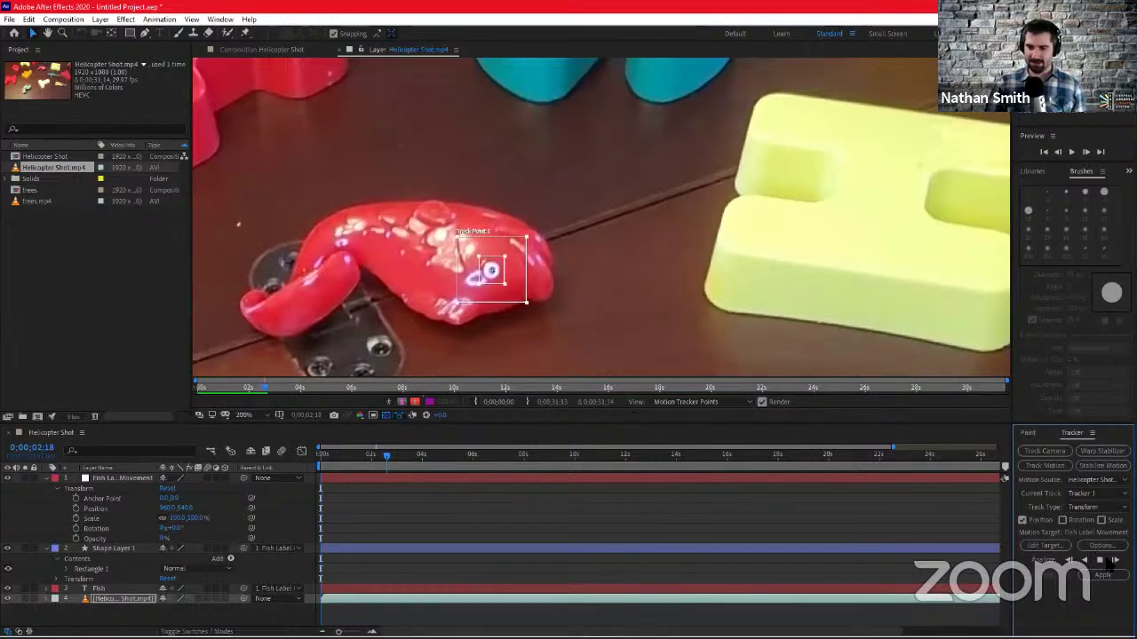
left_click(1101, 561)
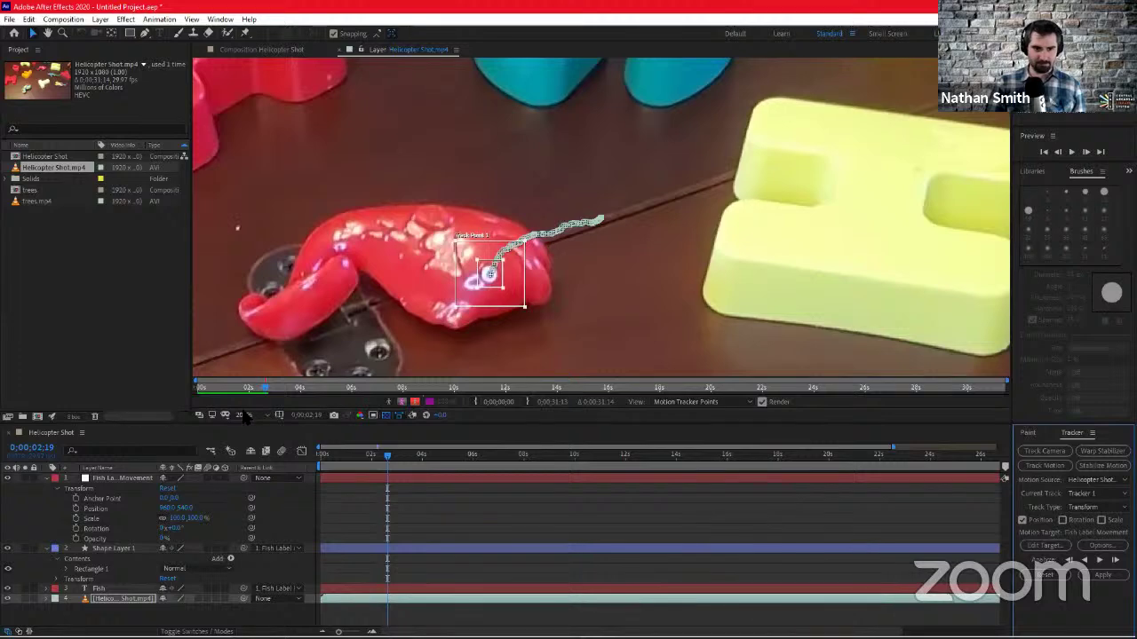
left_click_drag(365, 455, 304, 455)
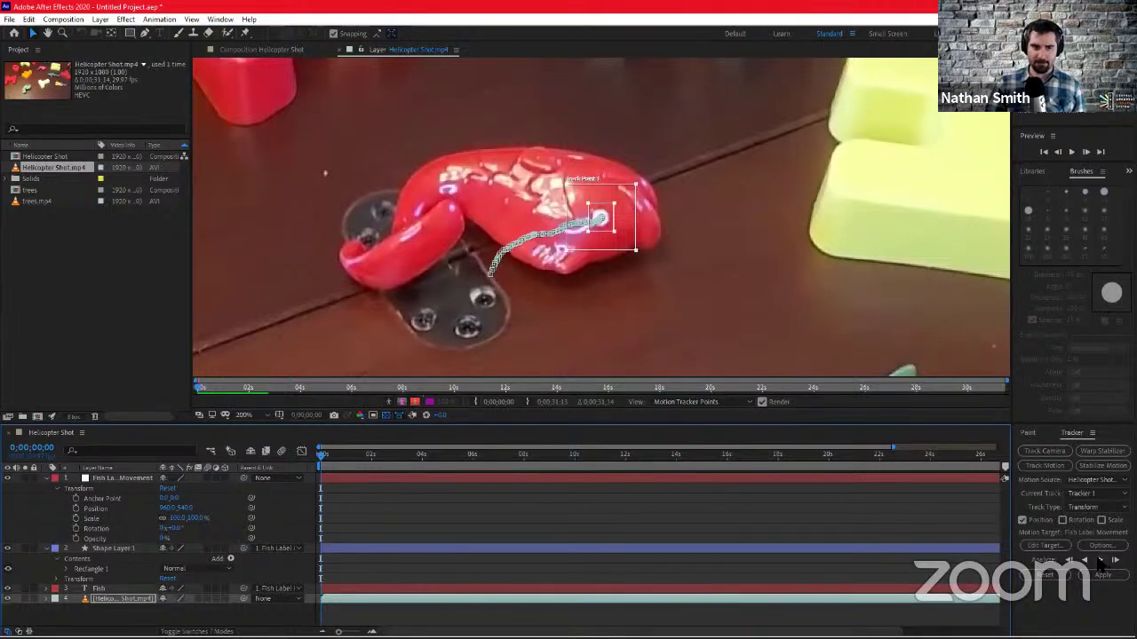
Analyze the fish's track point forward to 0;00;11;03, stop the analysis there, and return the playhead to 0;00;00;00
key("comma")
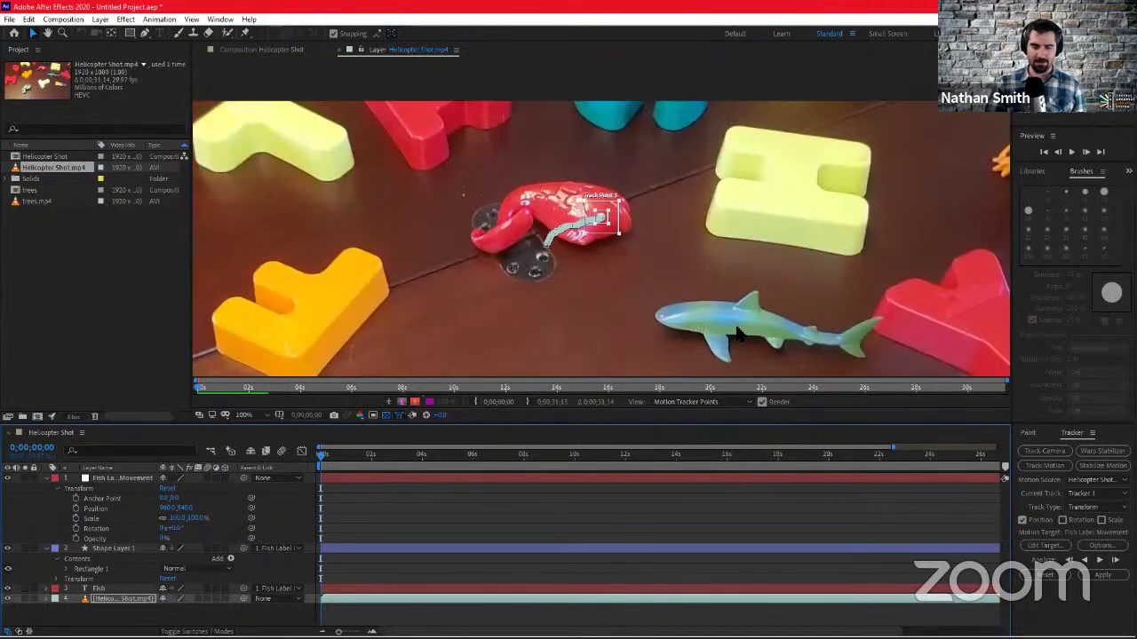
left_click(1099, 562)
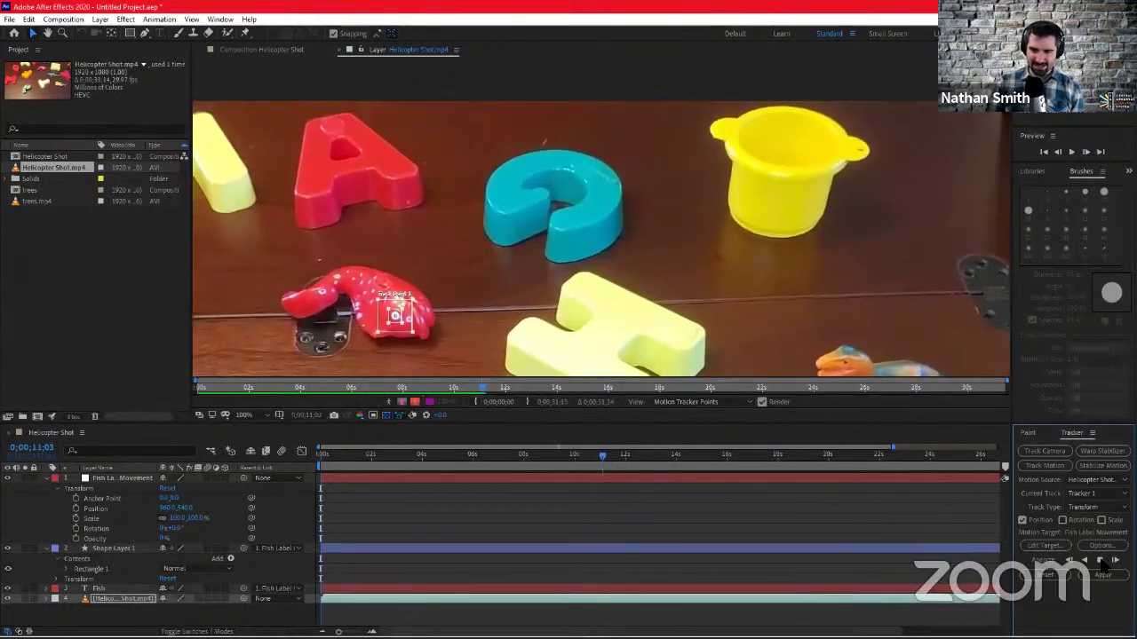
left_click(1101, 561)
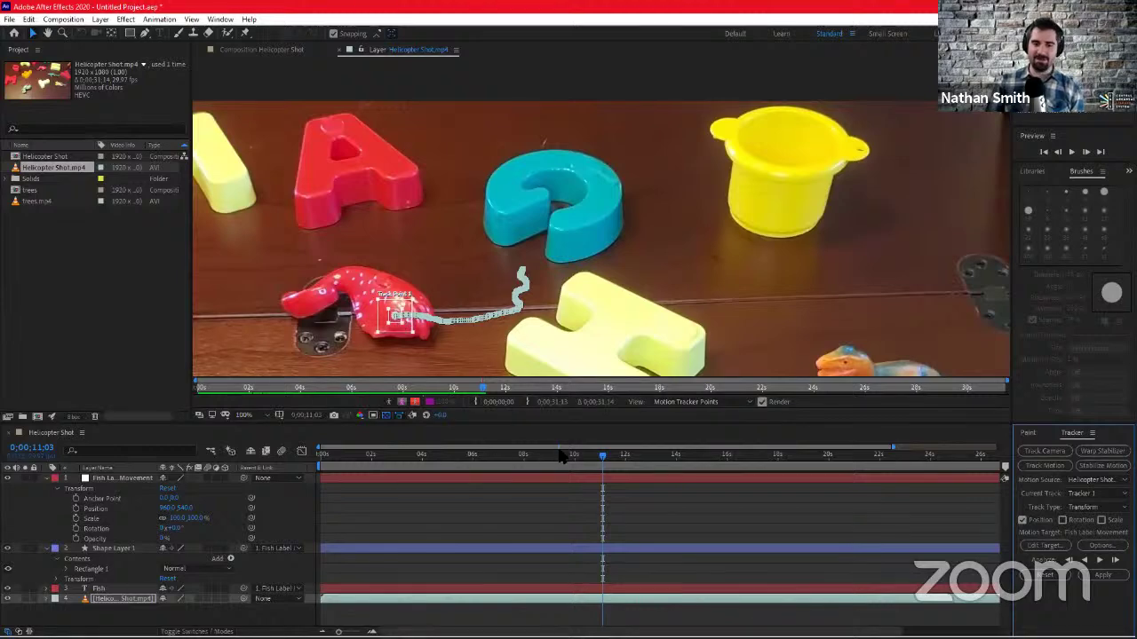
left_click_drag(584, 477, 266, 452)
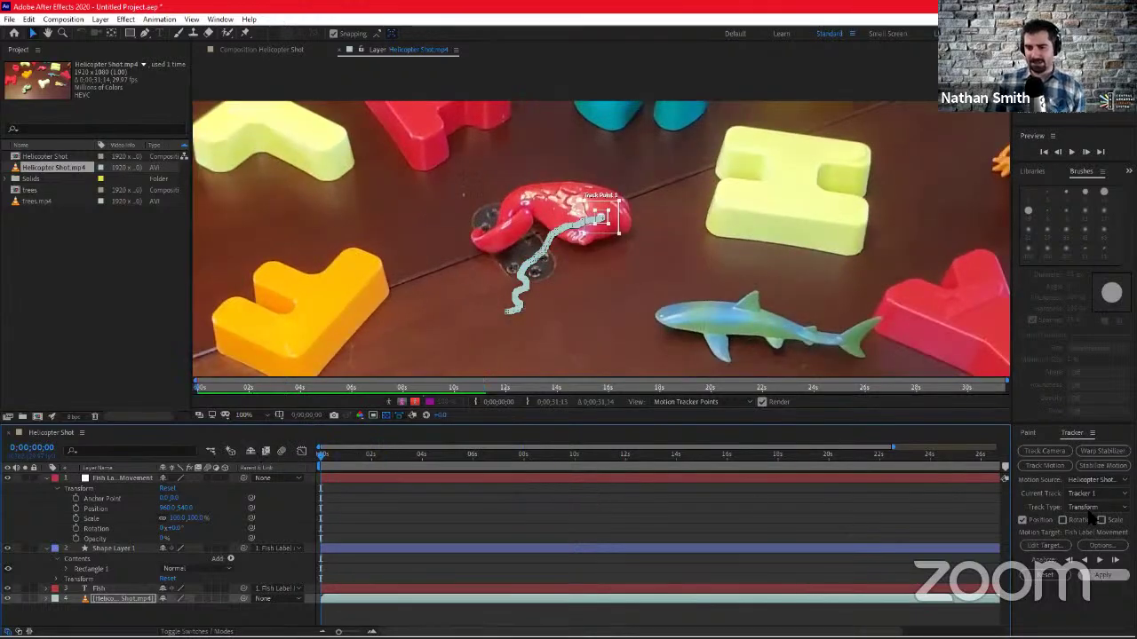
Try applying the tracked motion to the Fish Label Movement null in X and Y, and undo the application
left_click(1098, 575)
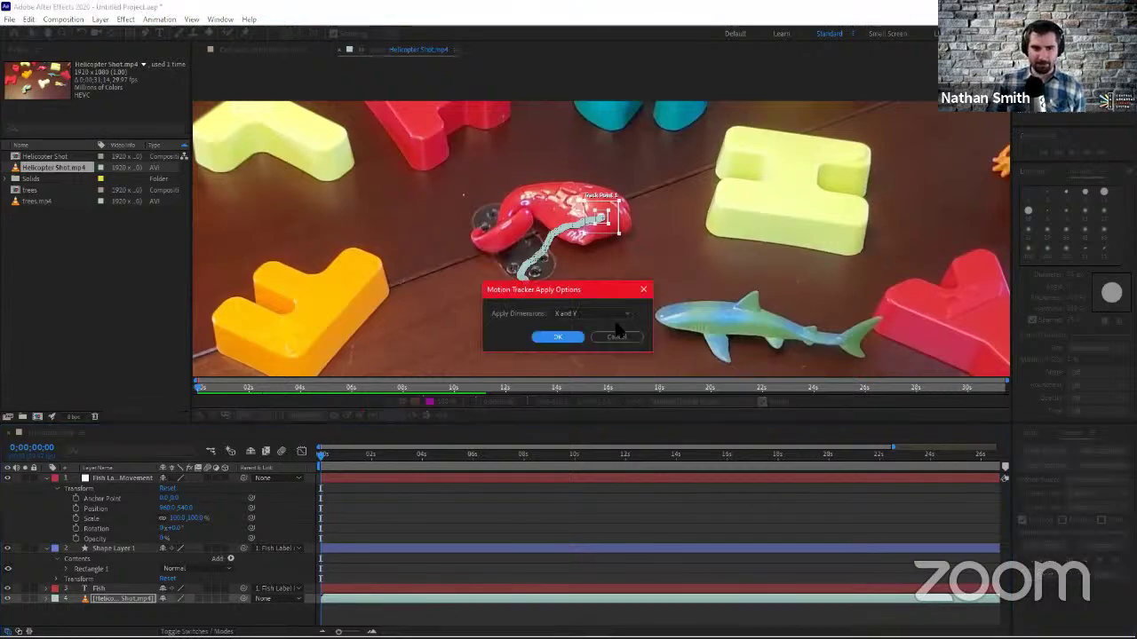
left_click(558, 337)
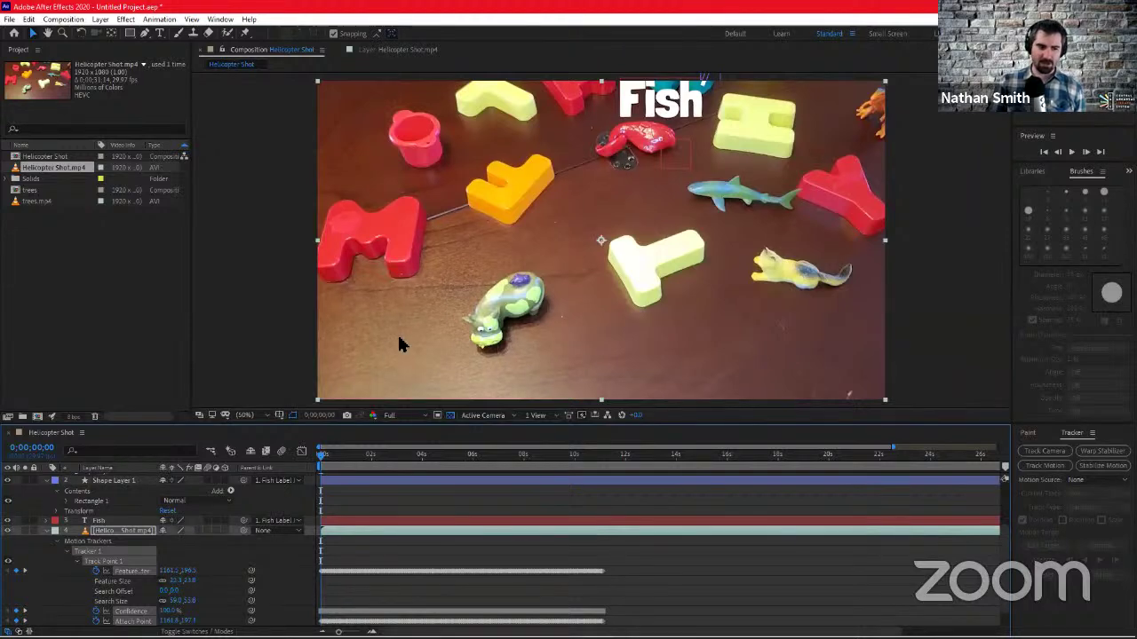
left_click(28, 18)
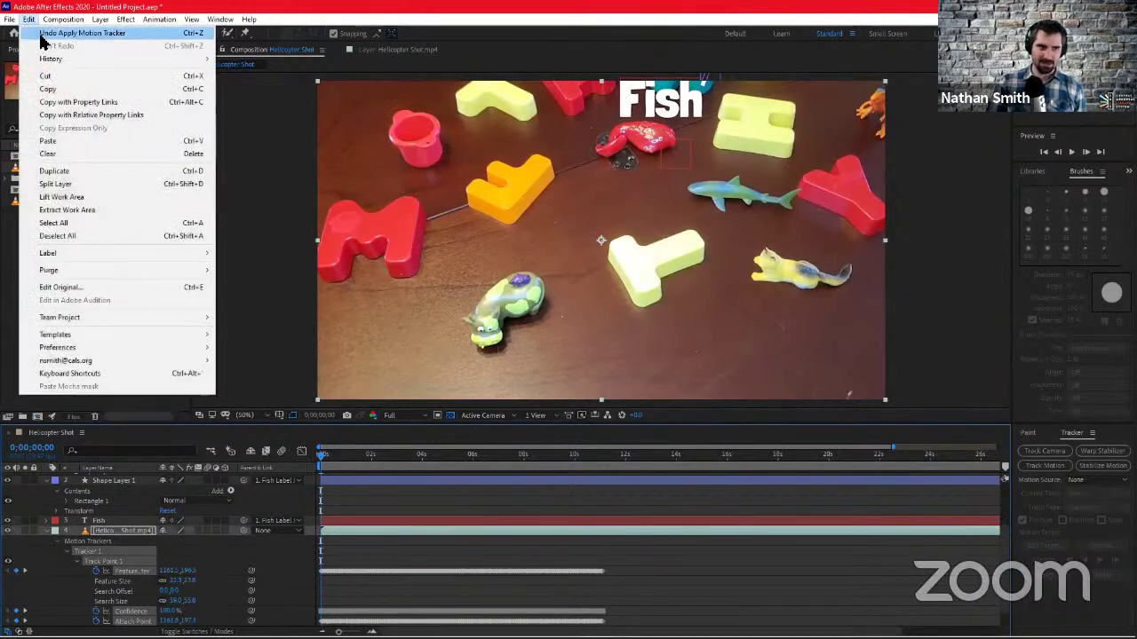
left_click(36, 30)
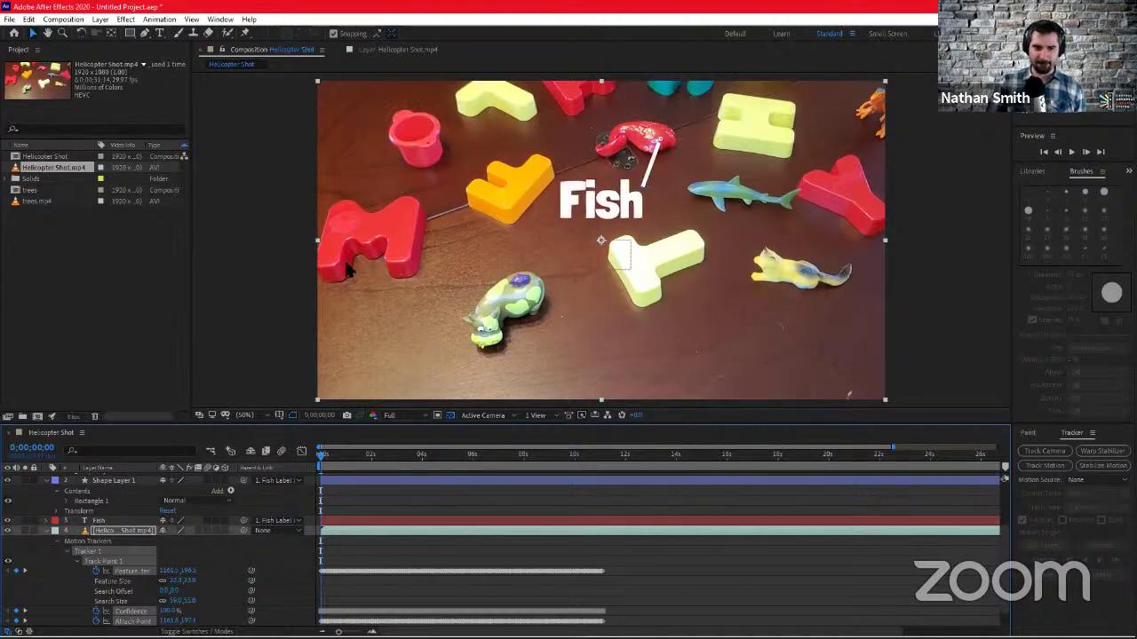
left_click(29, 19)
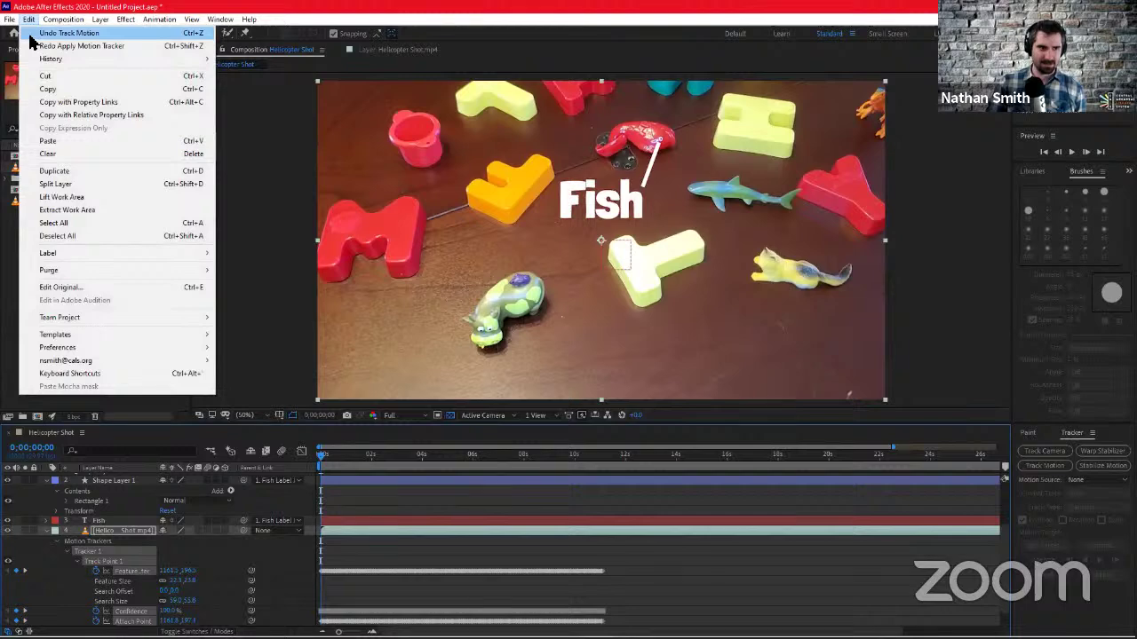
left_click(313, 5)
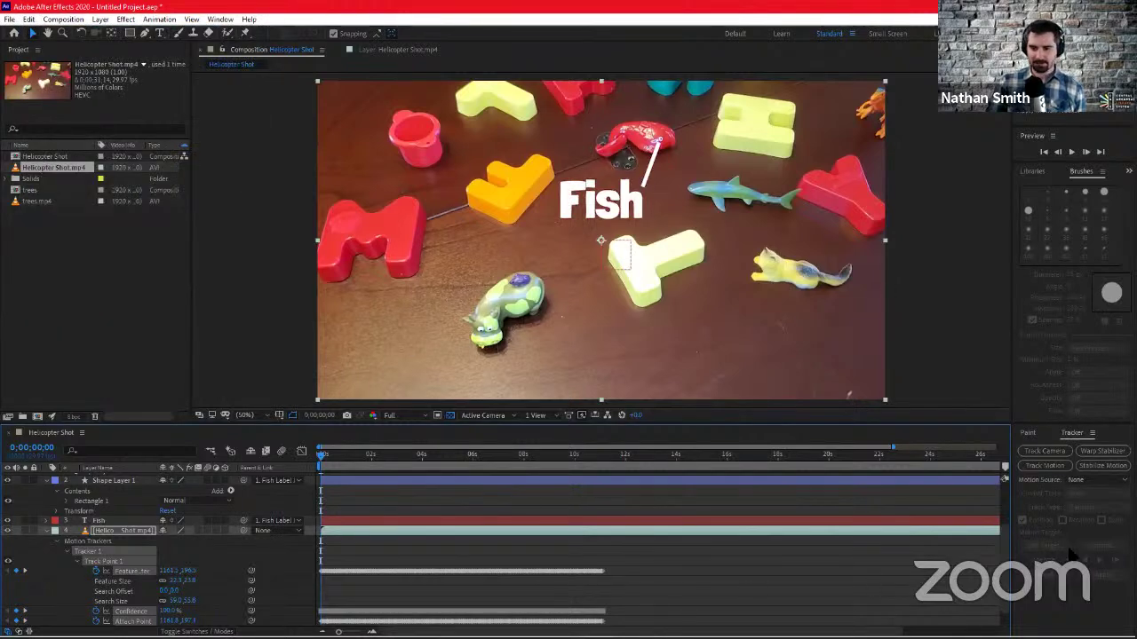
Select the helicopter footage layer and set the tracker's motion source to Helicopter Shot.mp4, keeping Tracker 1 as the current track
scroll(1007, 500, "up", 4)
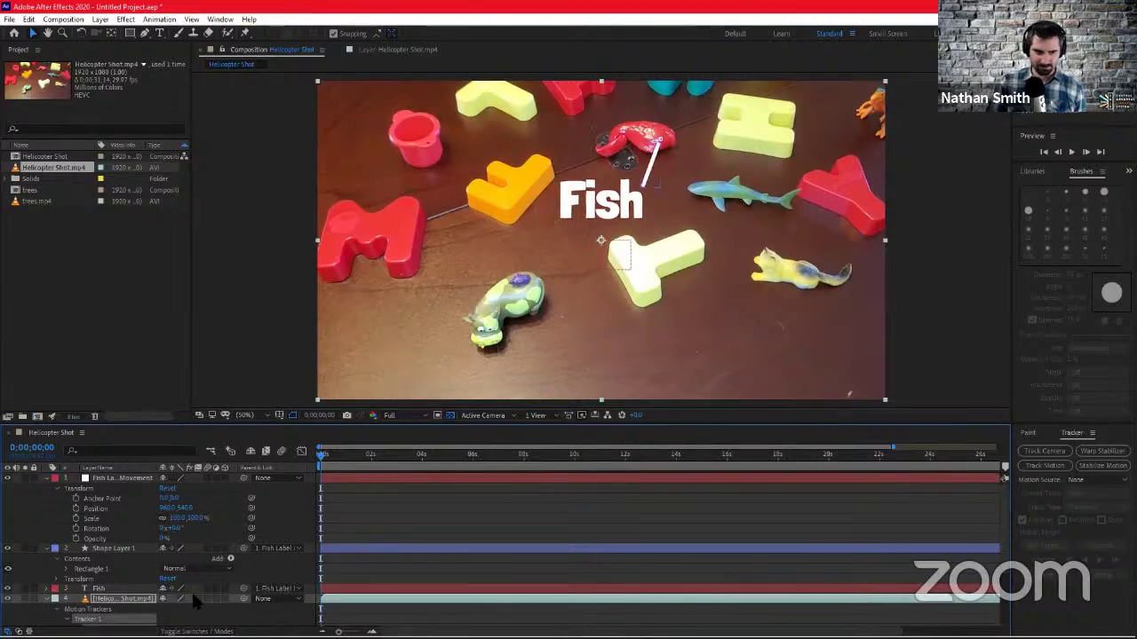
left_click(134, 600)
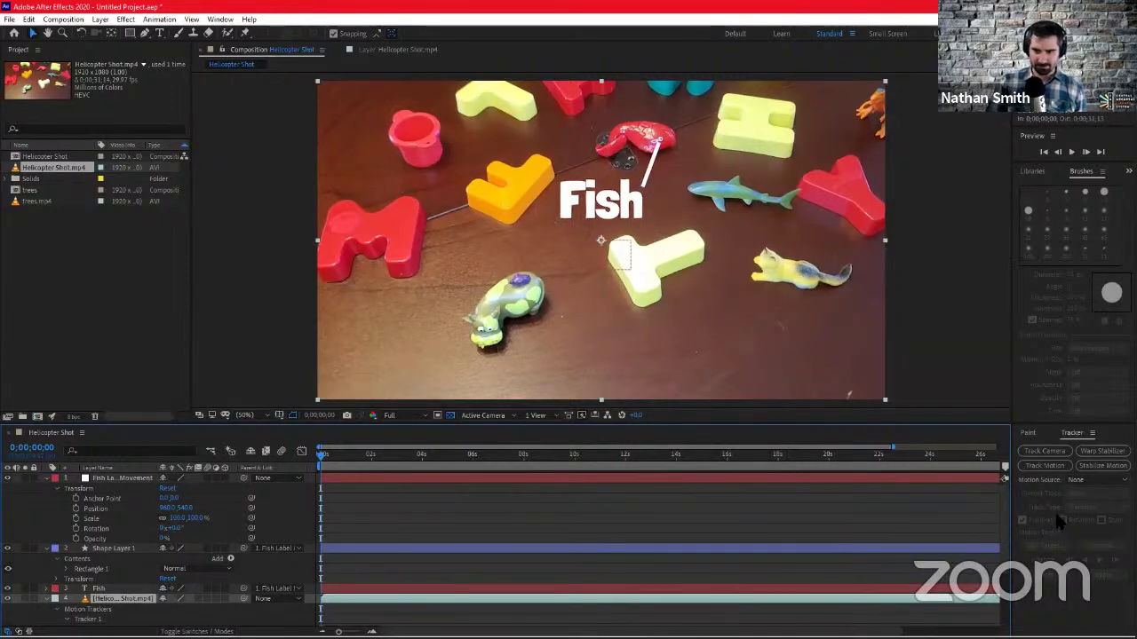
left_click(1076, 480)
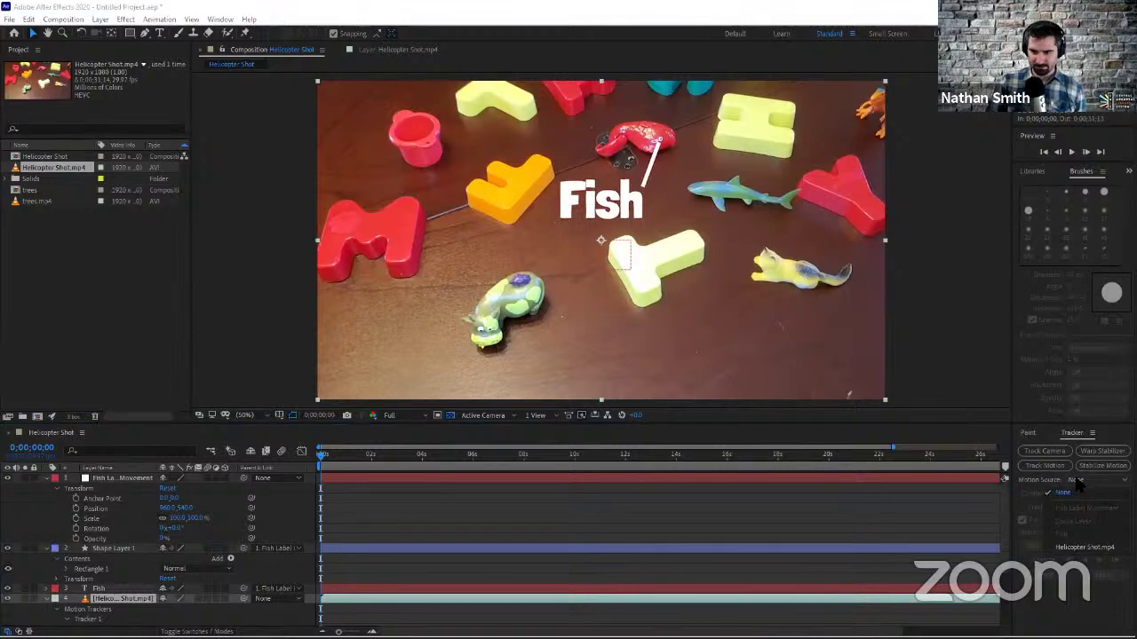
left_click(1077, 547)
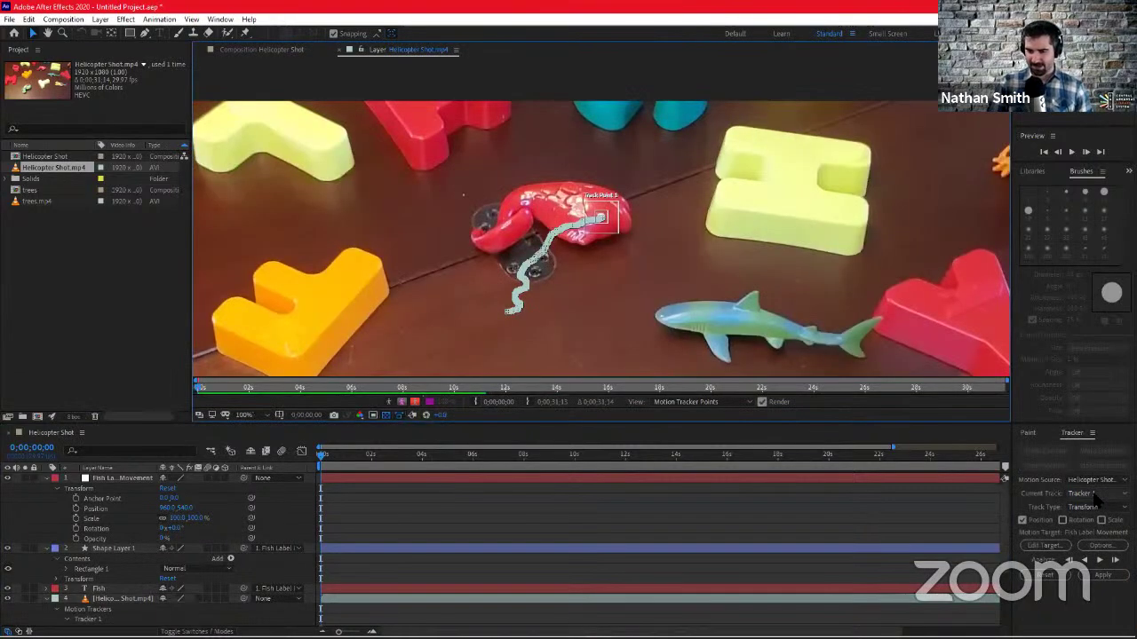
left_click(1094, 495)
left_click(1090, 497)
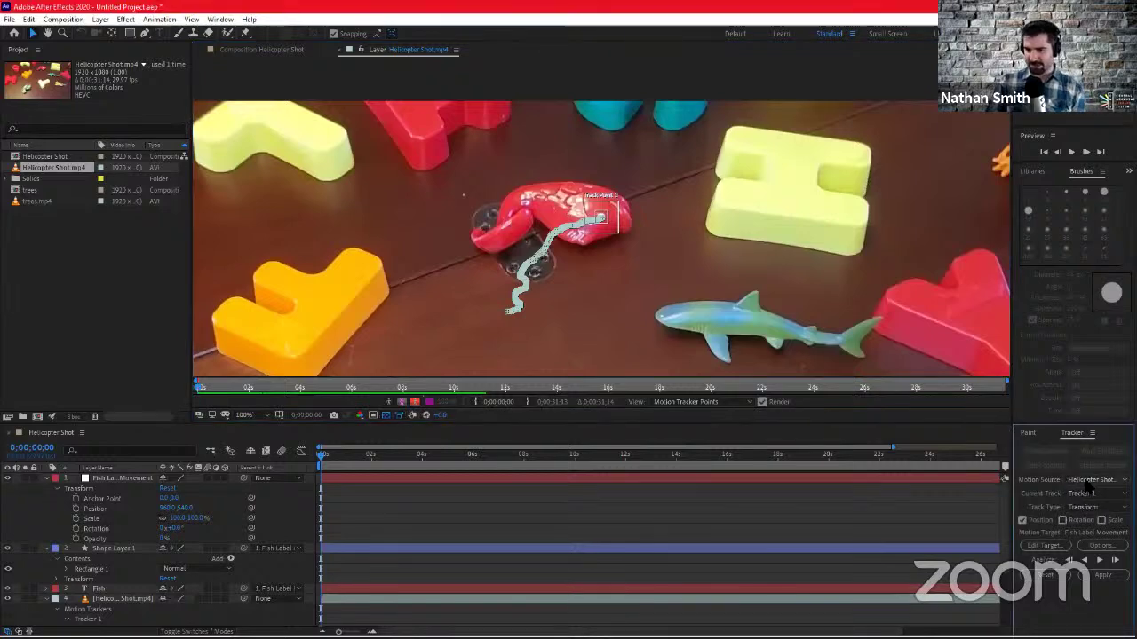
left_click(1089, 480)
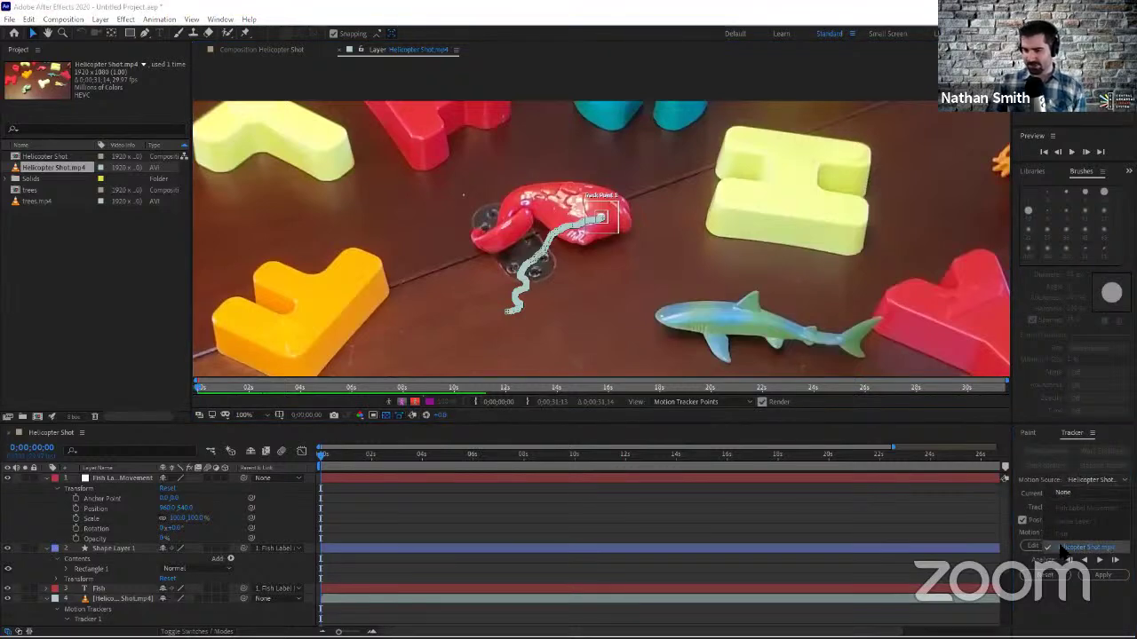
left_click(1088, 484)
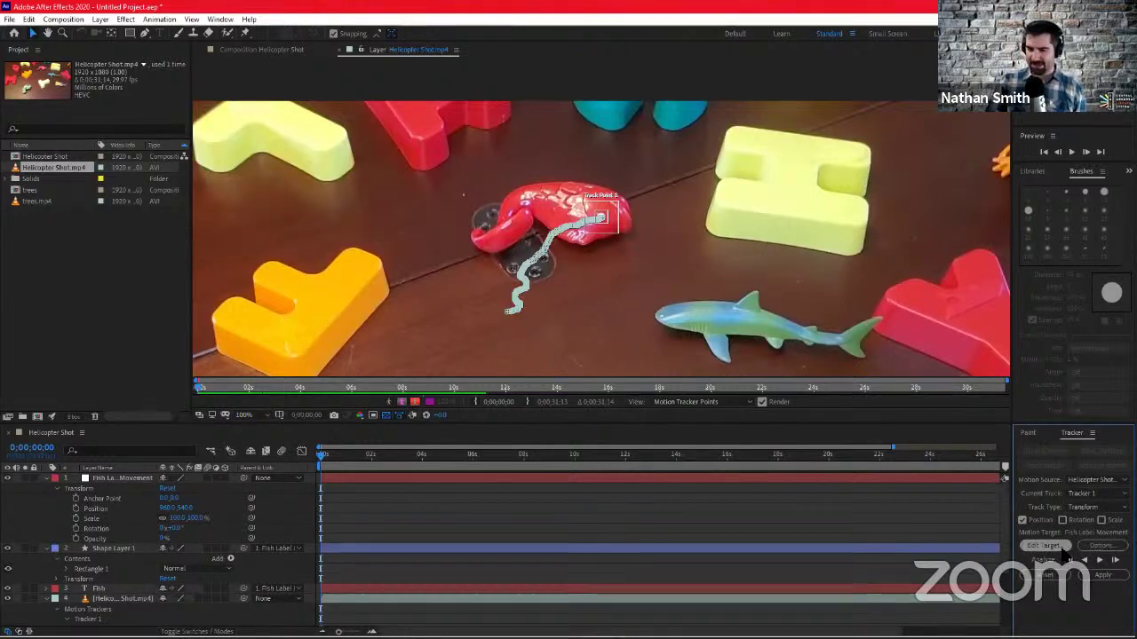
Keep Fish Label Movement as the motion target and apply the track to it in both X and Y
left_click(1061, 547)
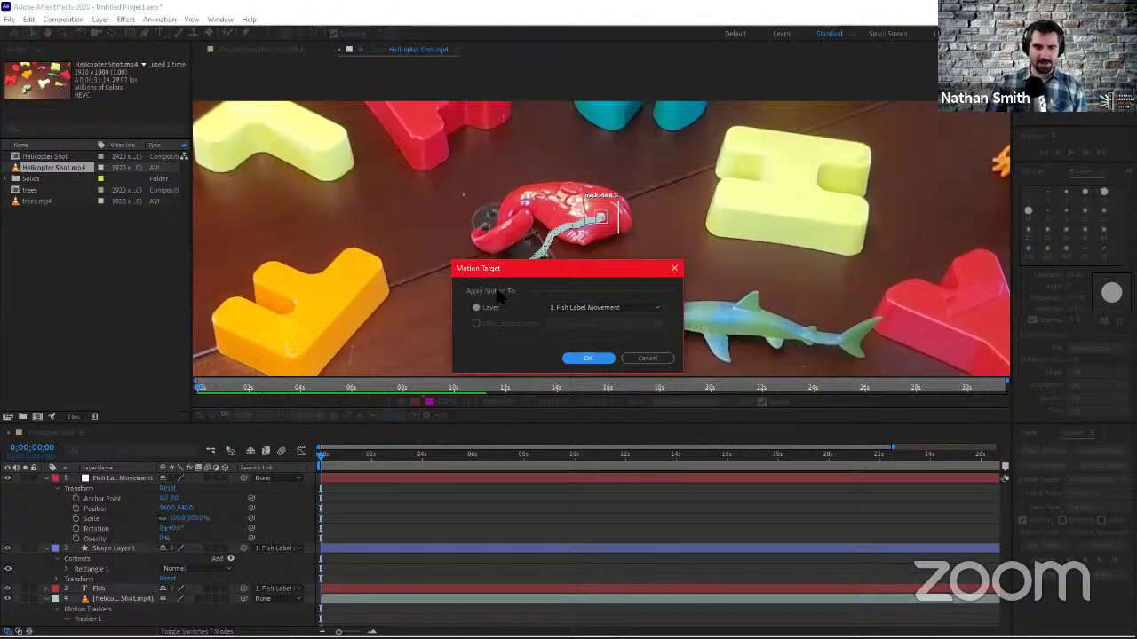
left_click(592, 310)
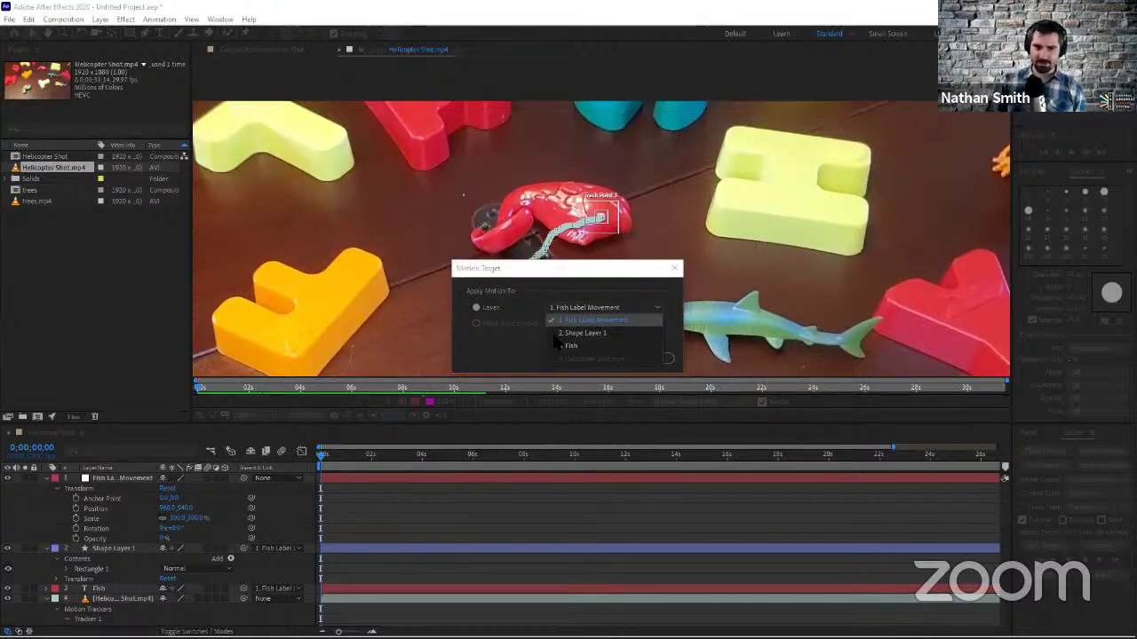
left_click(598, 321)
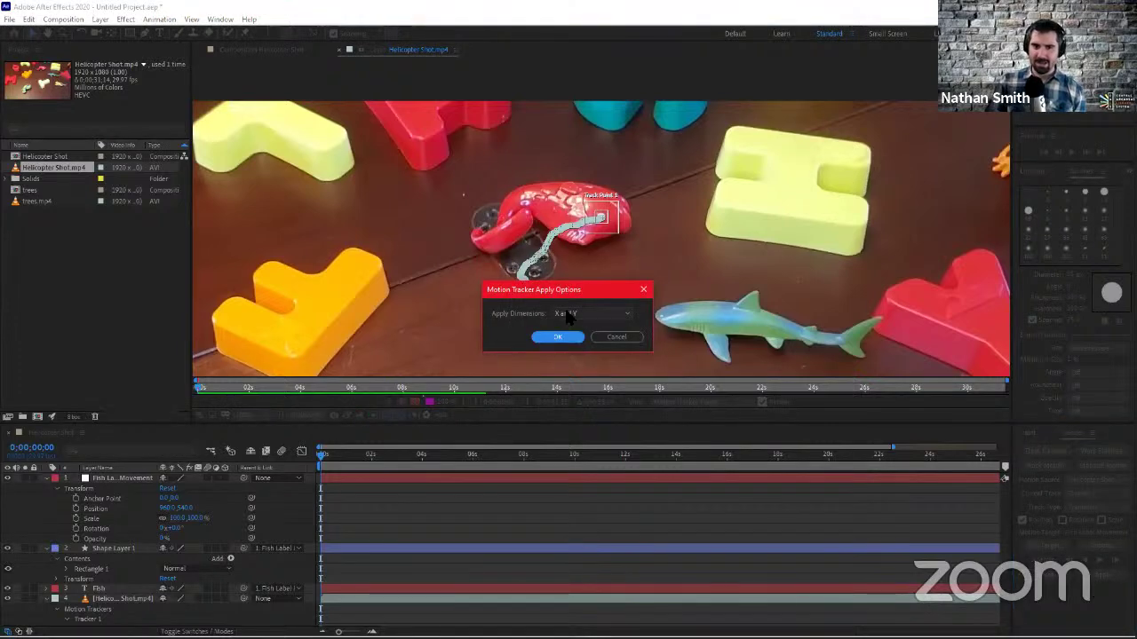
left_click(568, 314)
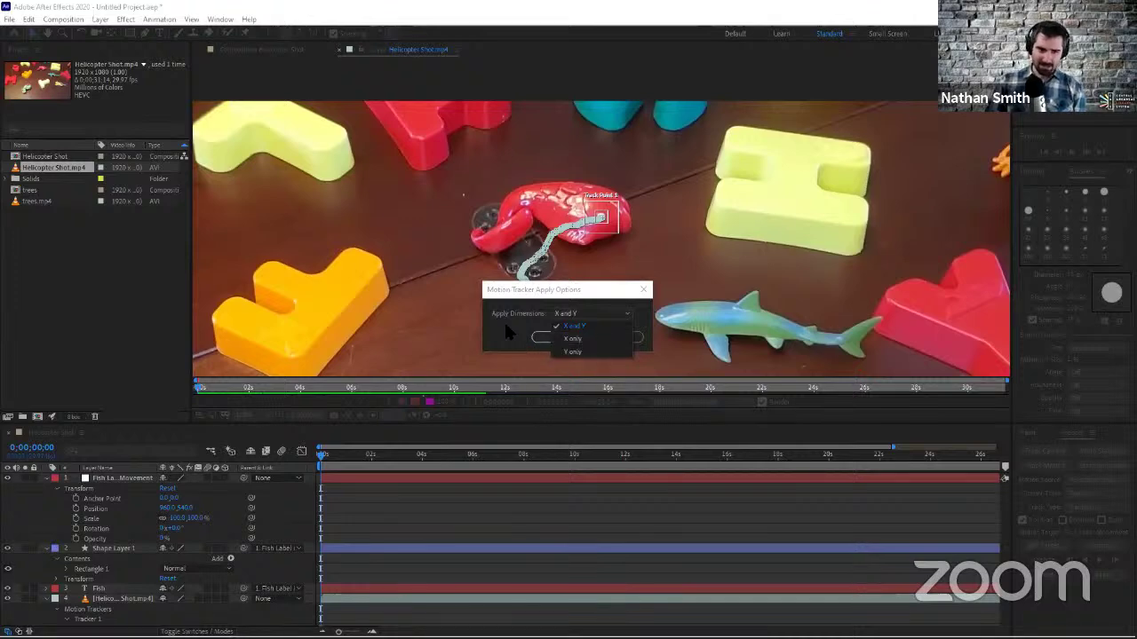
left_click(596, 324)
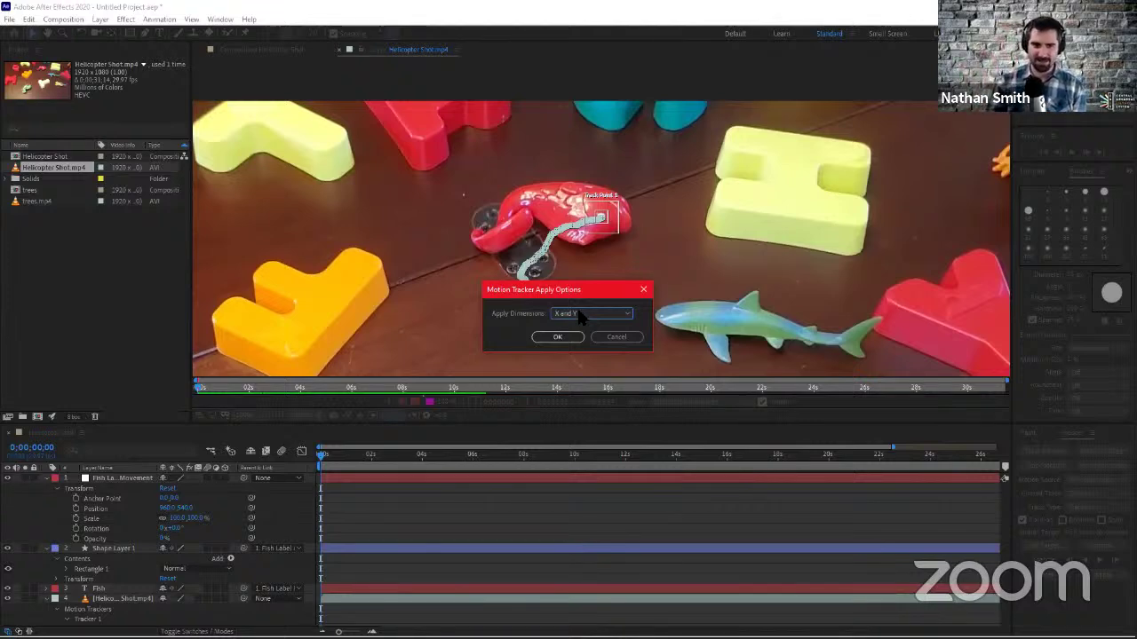
left_click(579, 315)
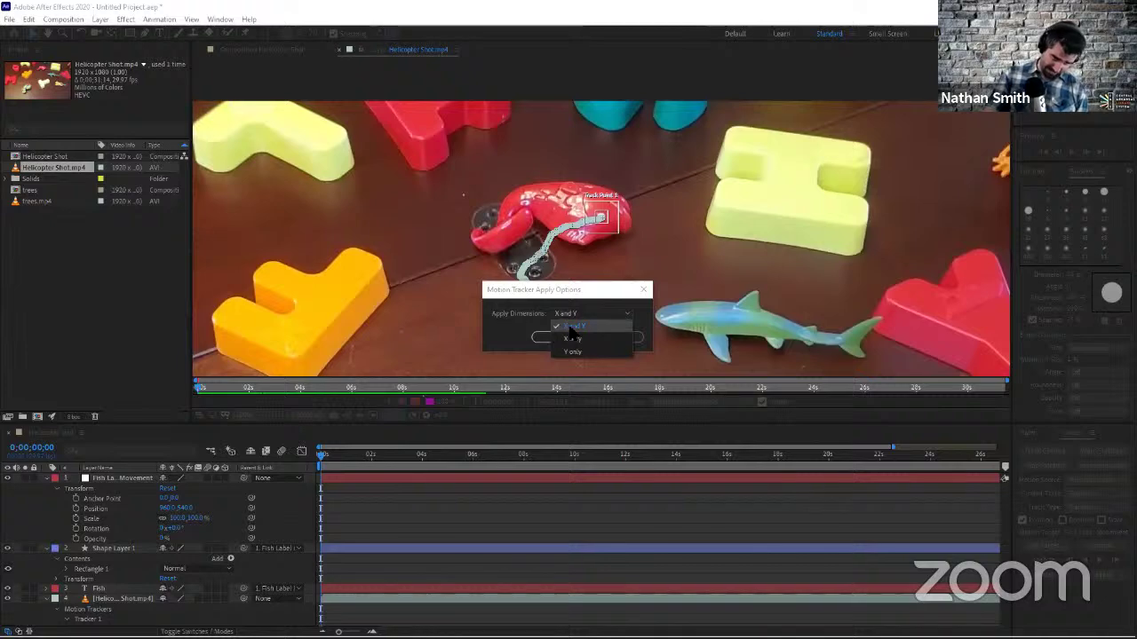
left_click(593, 327)
left_click(560, 337)
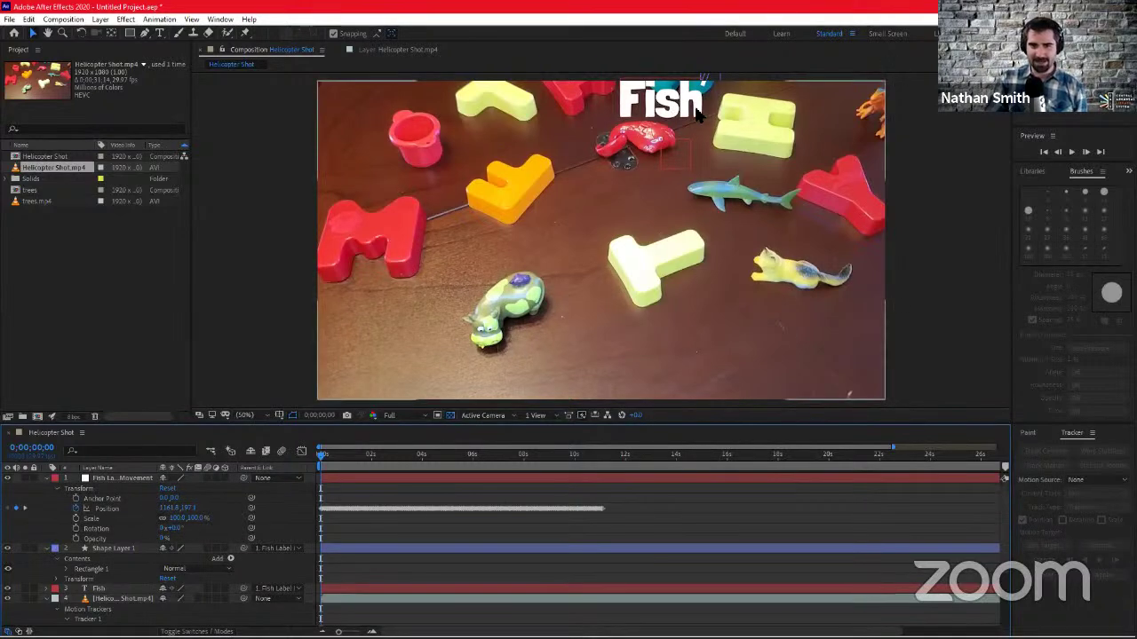
Reposition the Fish Label Movement null at the first frame to about 972, 549, bringing the label back below the fish
left_click(116, 478)
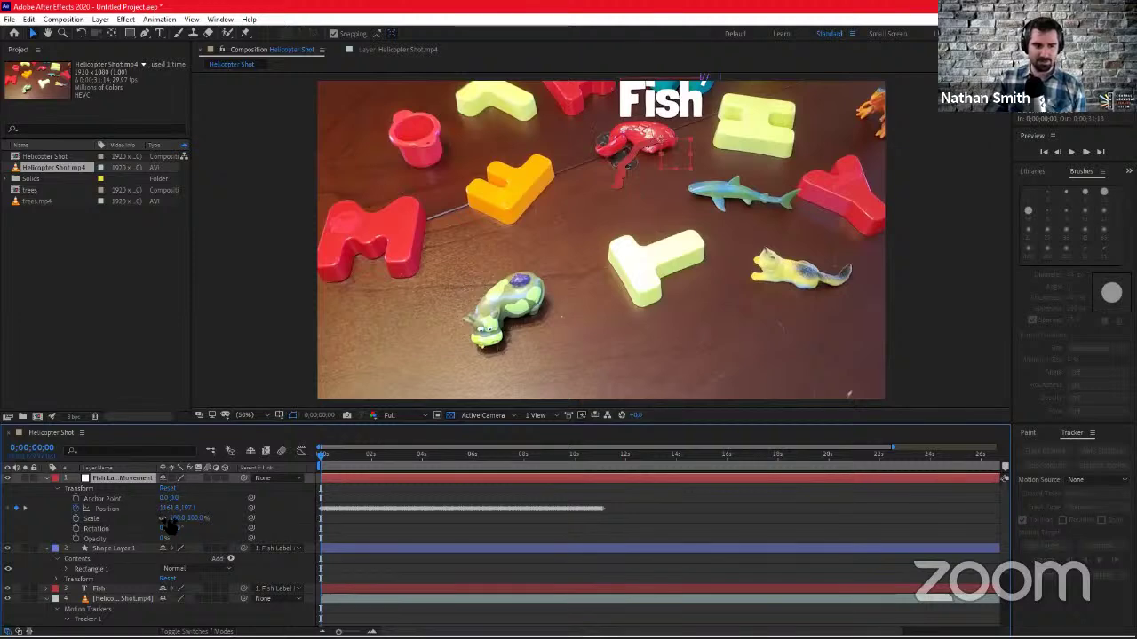
left_click_drag(163, 508, 68, 504)
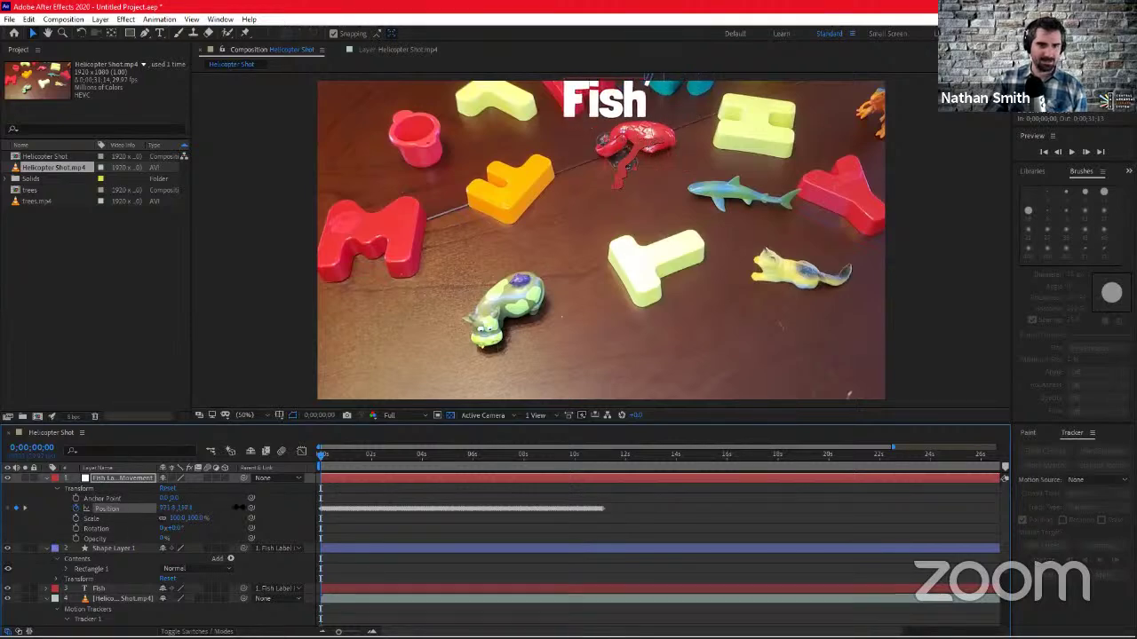
left_click_drag(238, 507, 411, 495)
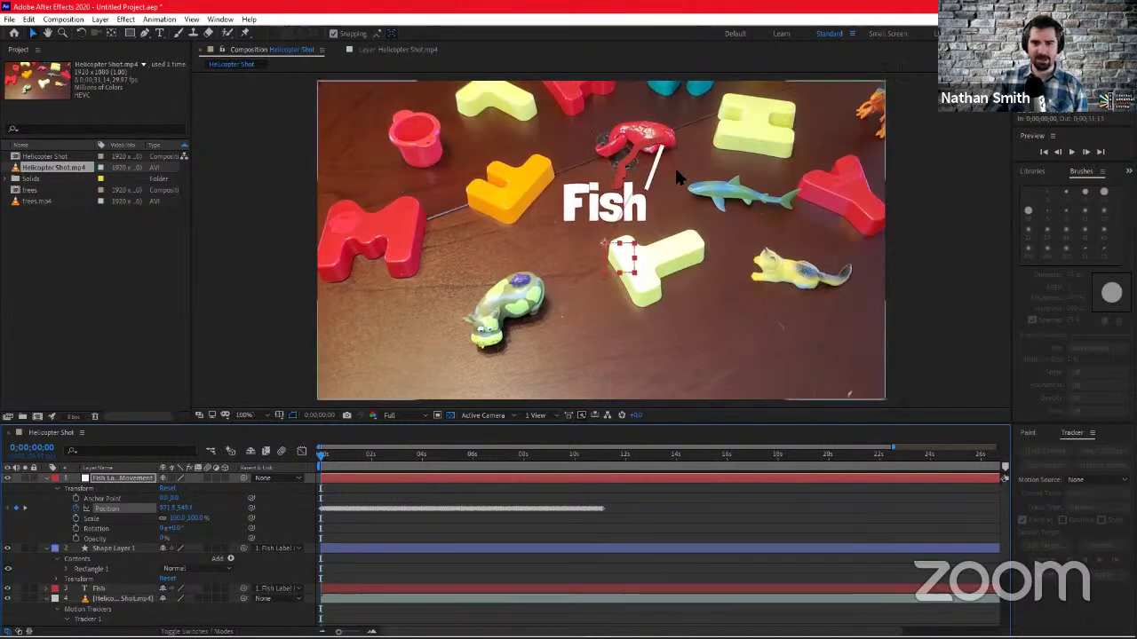
Fine-tune the null's position at the first frame, shifting it slightly left and up so the pointer line's tip rests on the fish
scroll(675, 178, "up", 4)
scroll(724, 193, "down", 2)
scroll(727, 191, "down", 4)
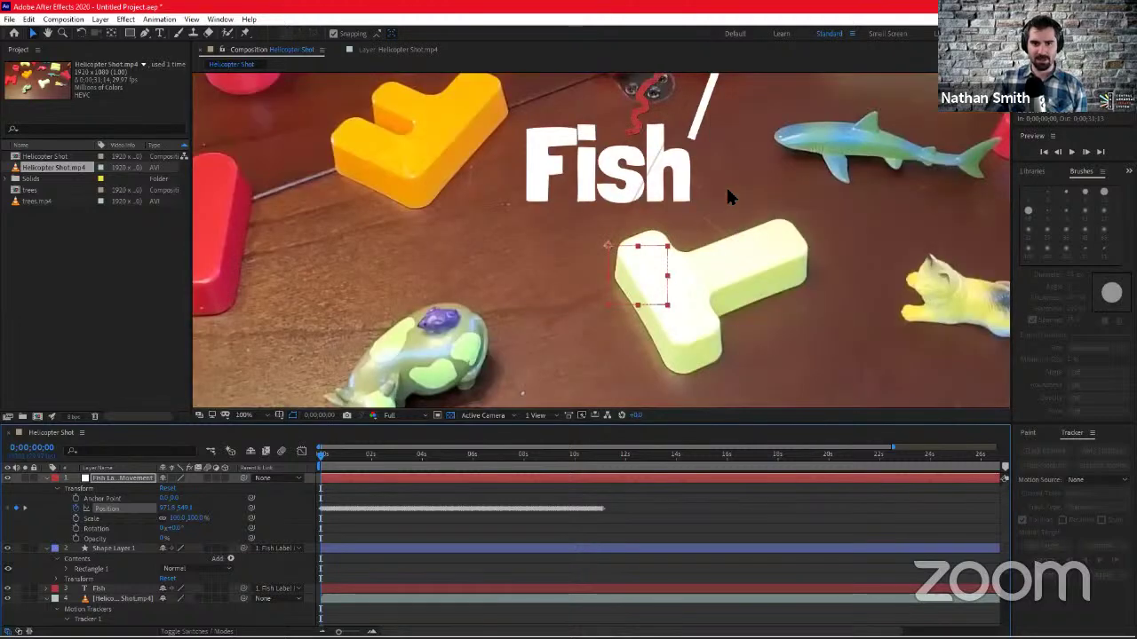
scroll(728, 189, "up", 2)
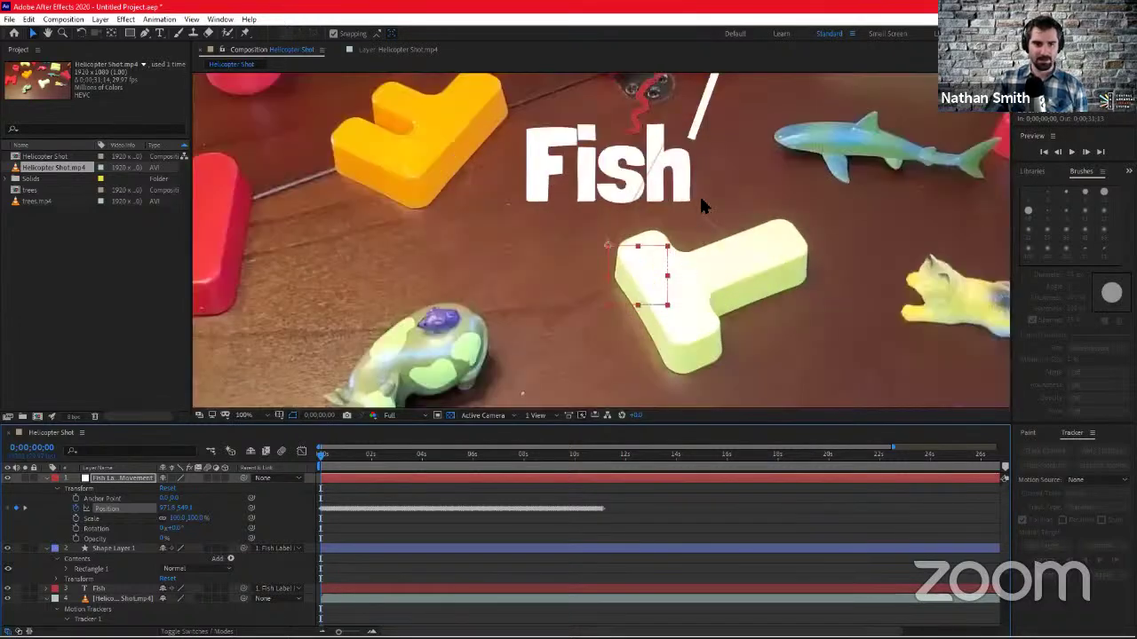
scroll(603, 257, "down", 3)
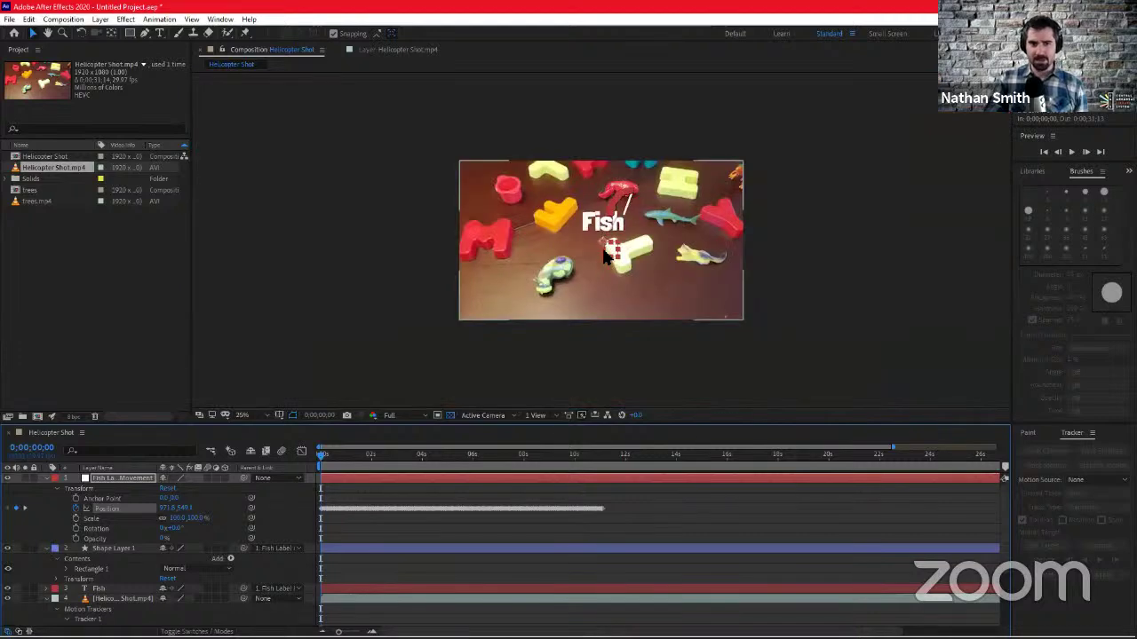
scroll(603, 257, "up", 3)
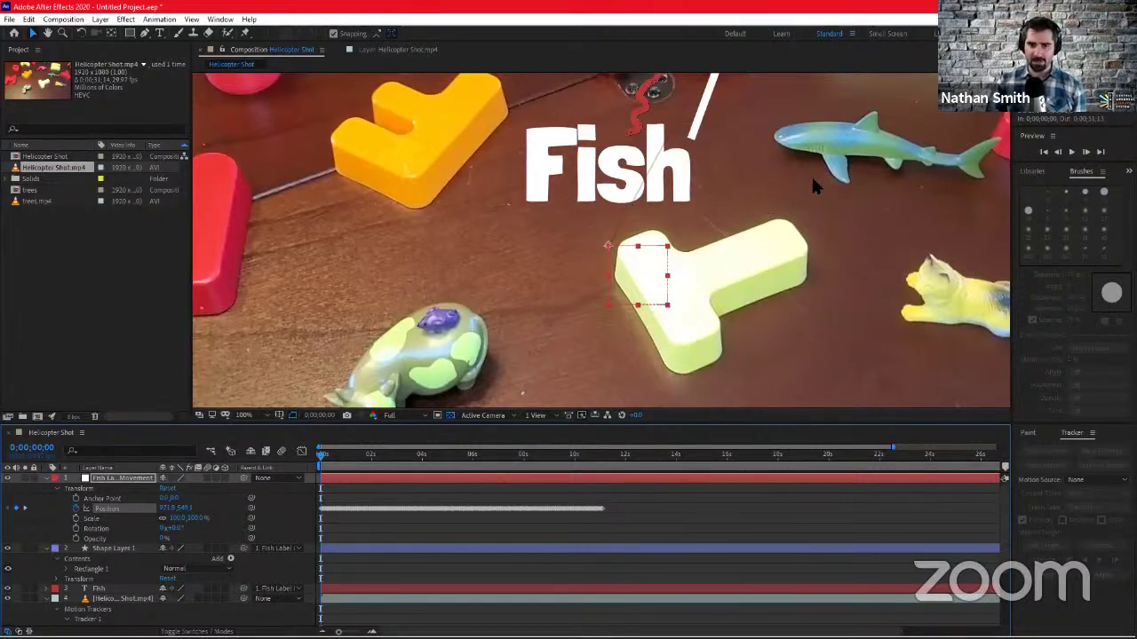
key("h")
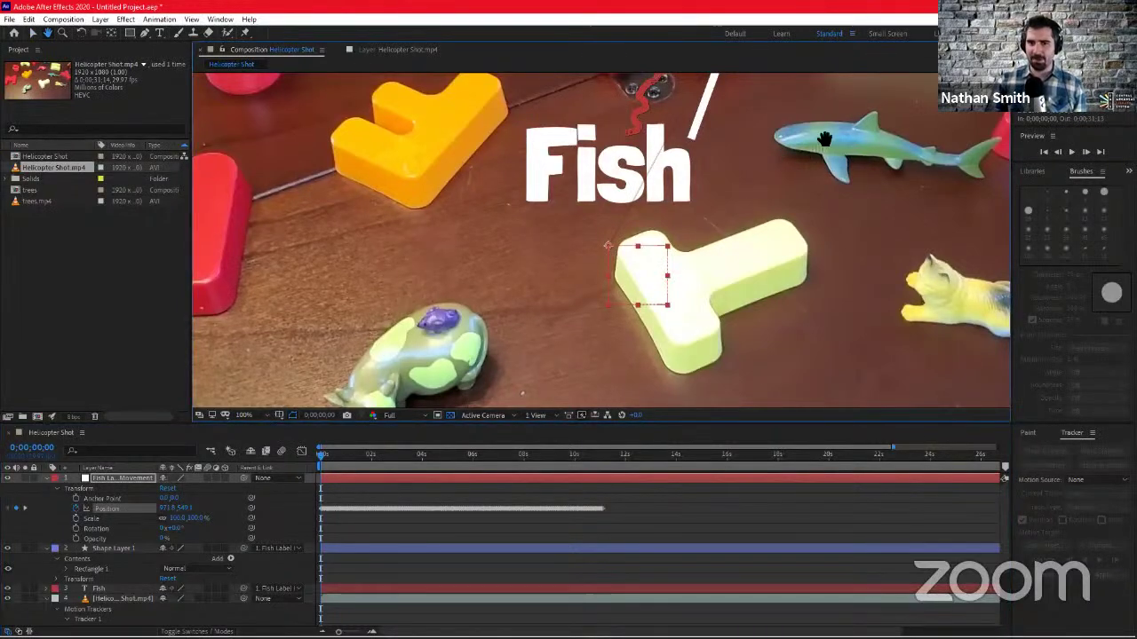
left_click_drag(771, 163, 851, 291)
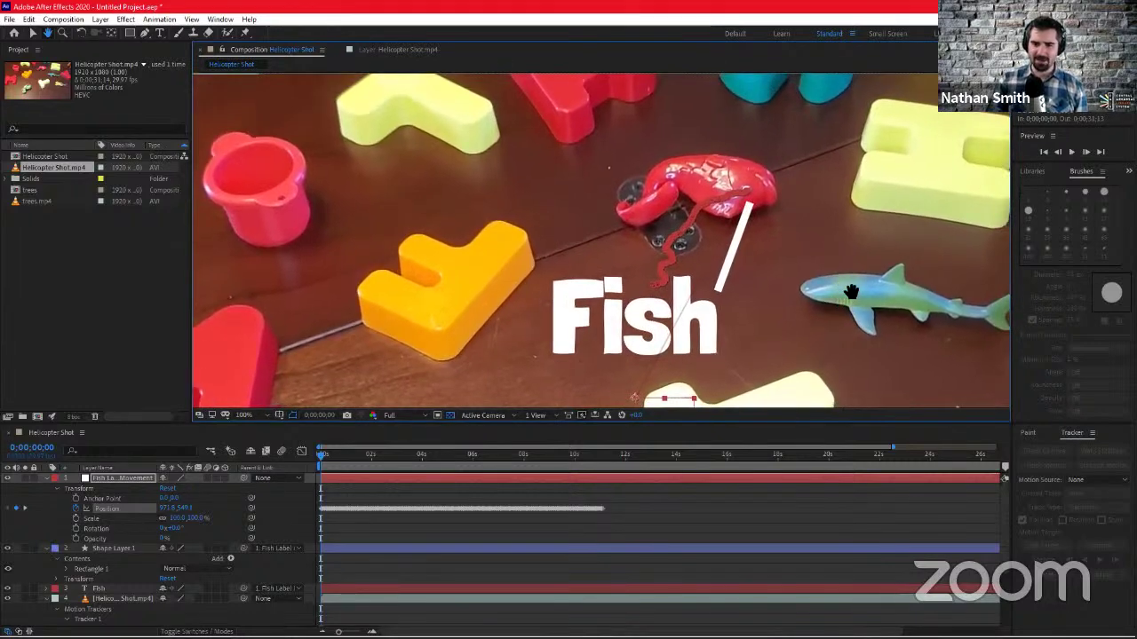
key("v")
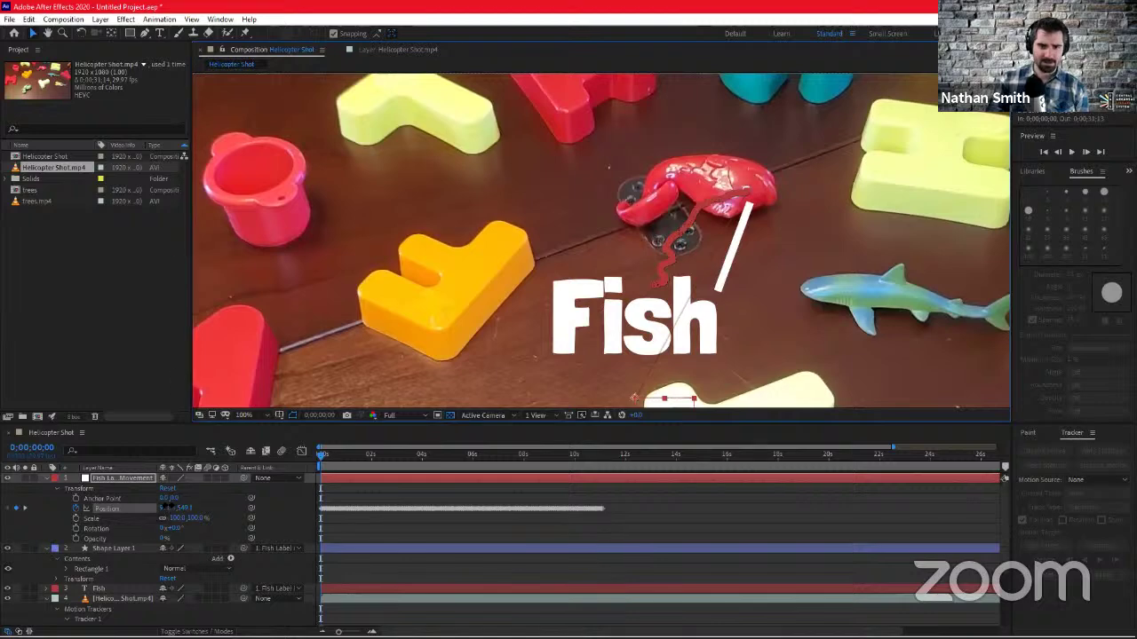
mouse_move(169, 510)
left_mouse_down()
mouse_move(158, 508)
mouse_move(184, 522)
mouse_move(176, 508)
left_mouse_up()
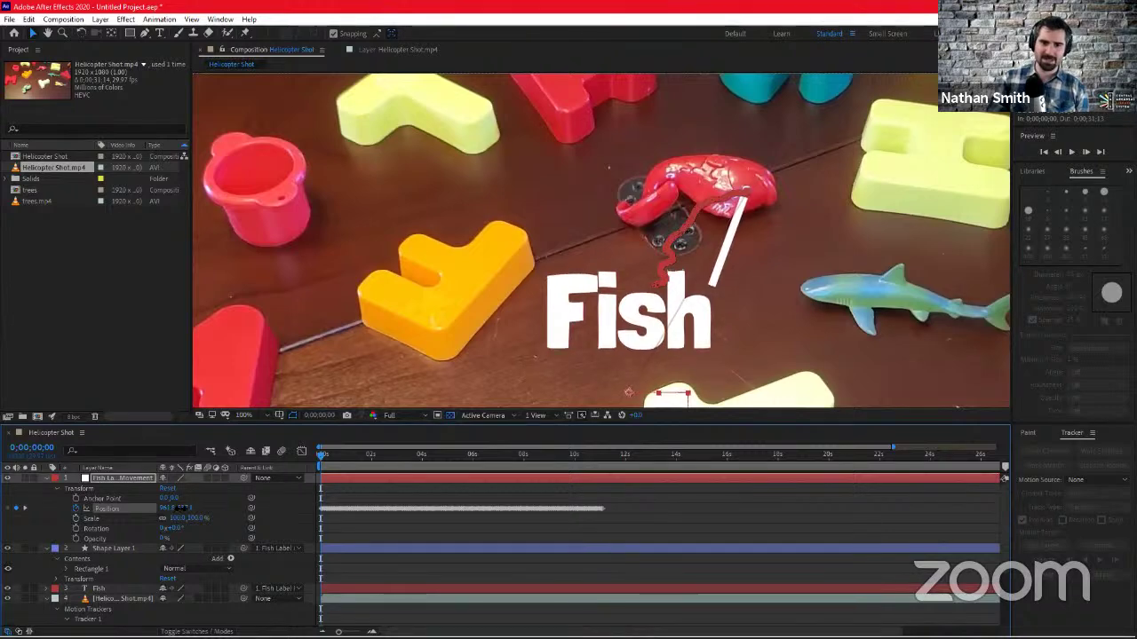
Undo the manual position changes on the Fish Label Movement null, back to the state just after the motion track was applied
left_click_drag(329, 459, 305, 459)
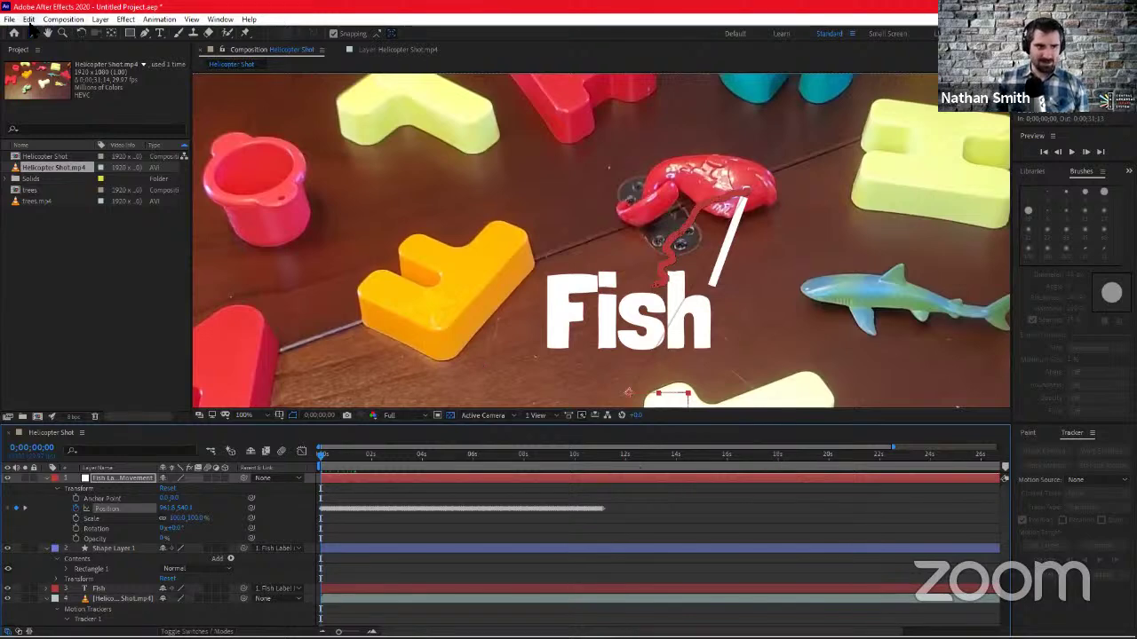
left_click(29, 19)
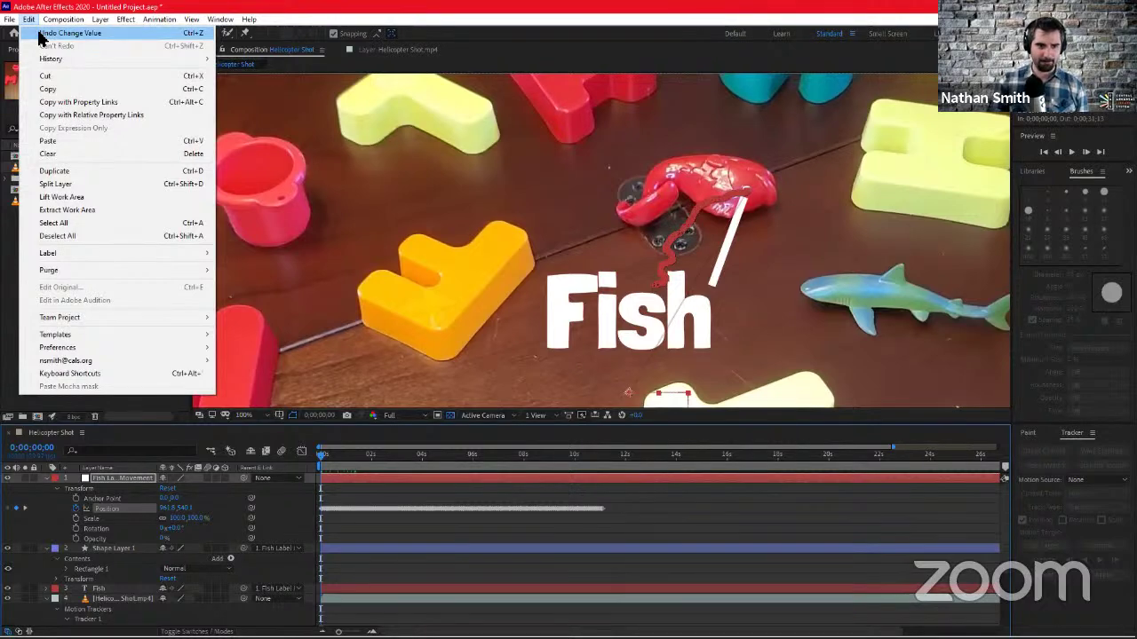
left_click(40, 35)
left_click(28, 20)
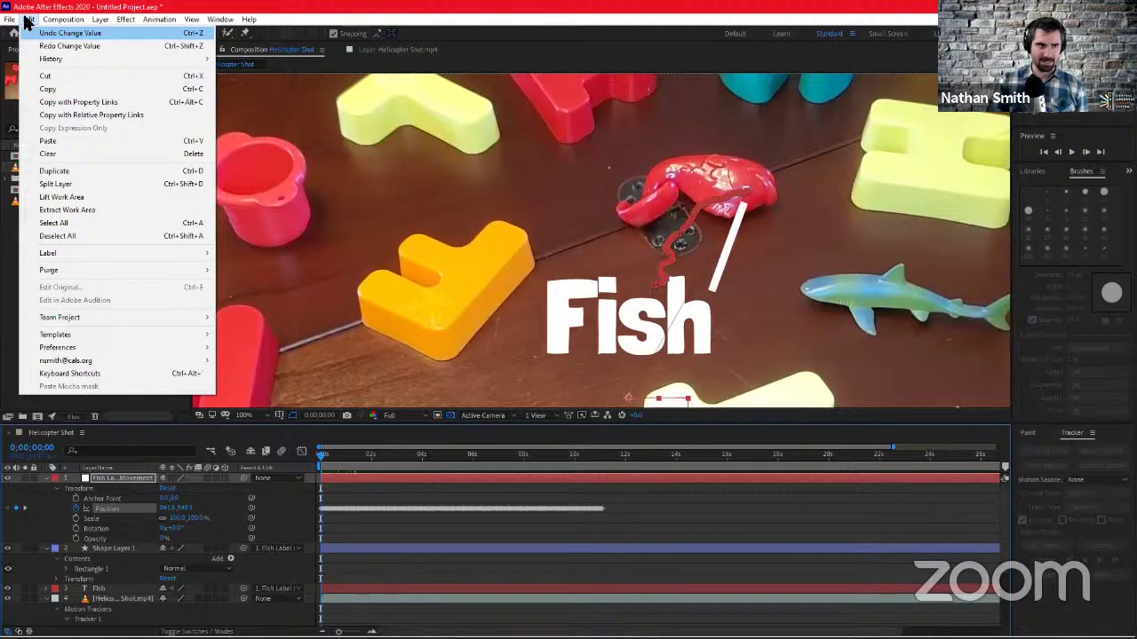
left_click(29, 33)
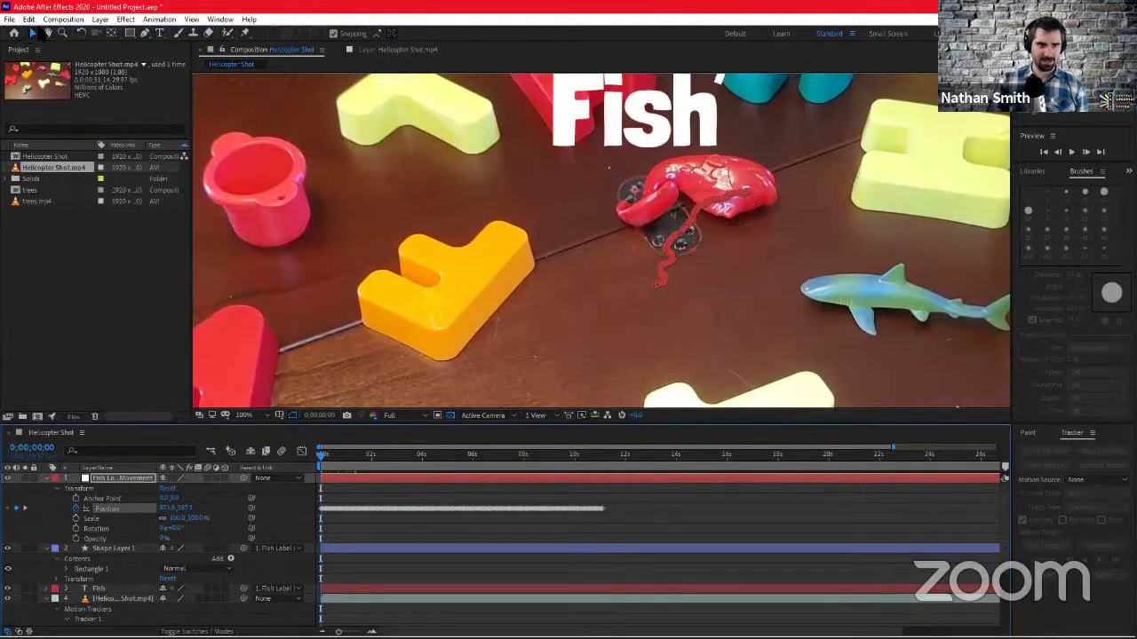
left_click(30, 20)
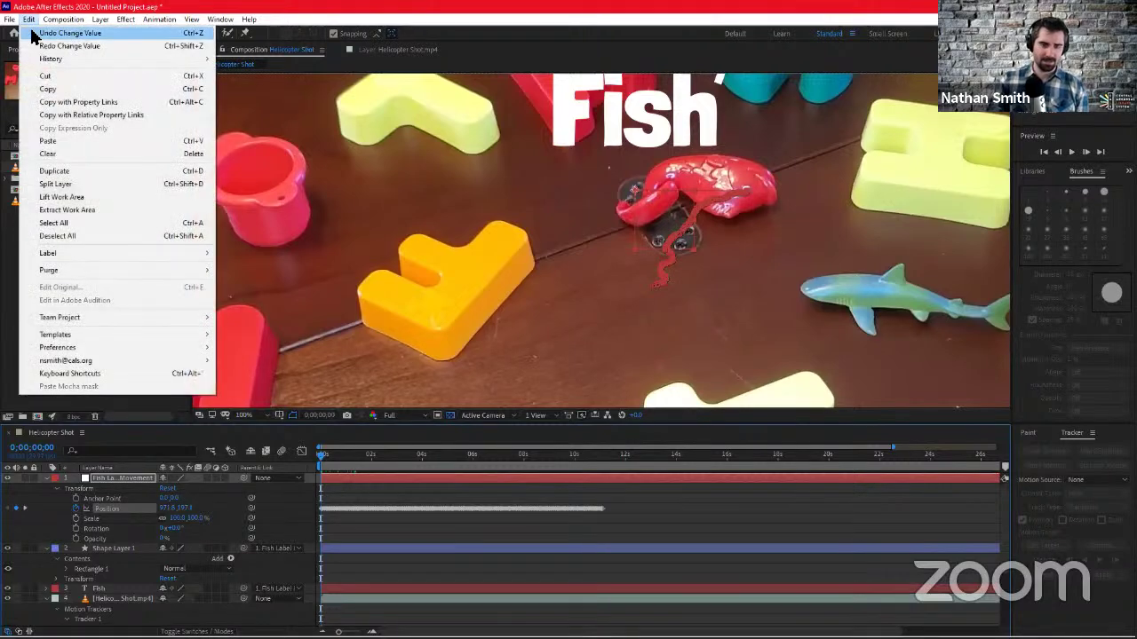
left_click(33, 34)
left_click(32, 21)
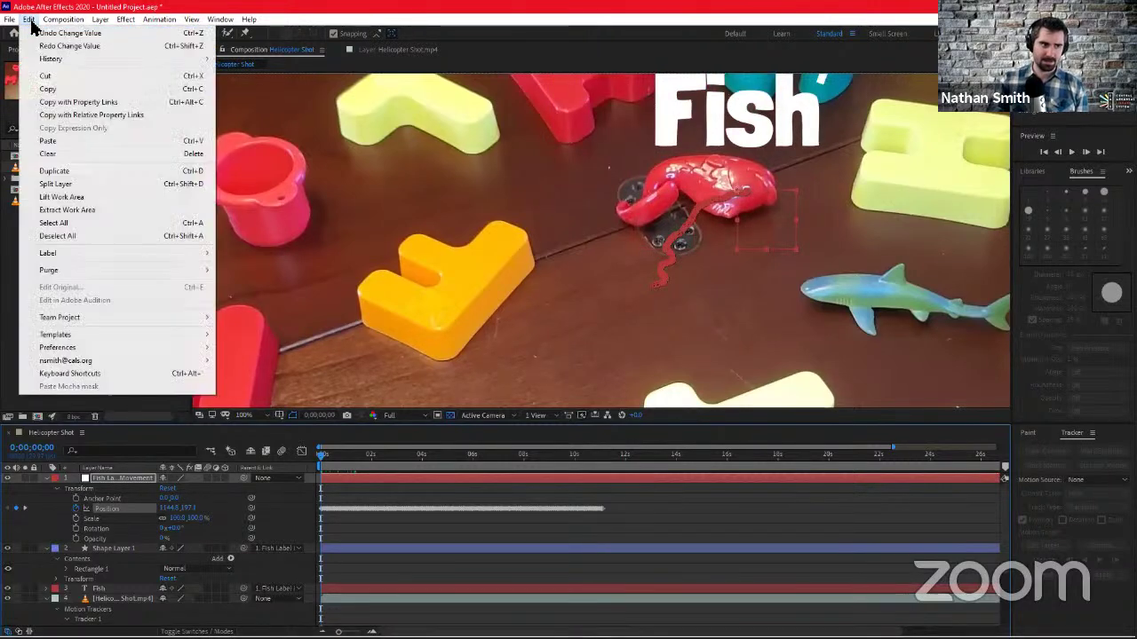
left_click(34, 32)
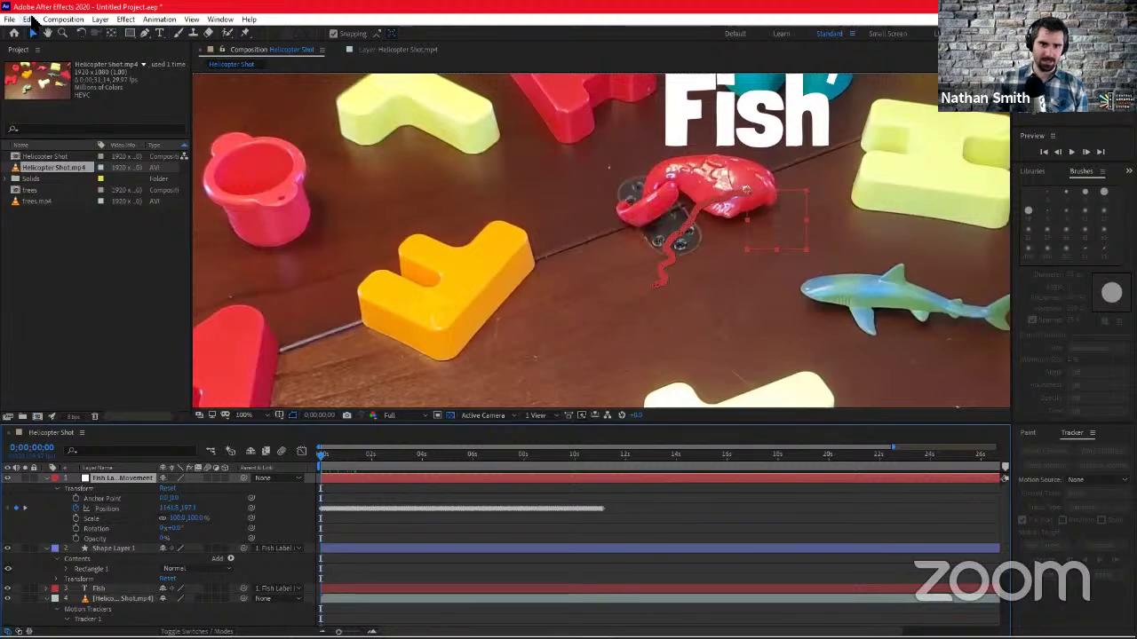
left_click(32, 19)
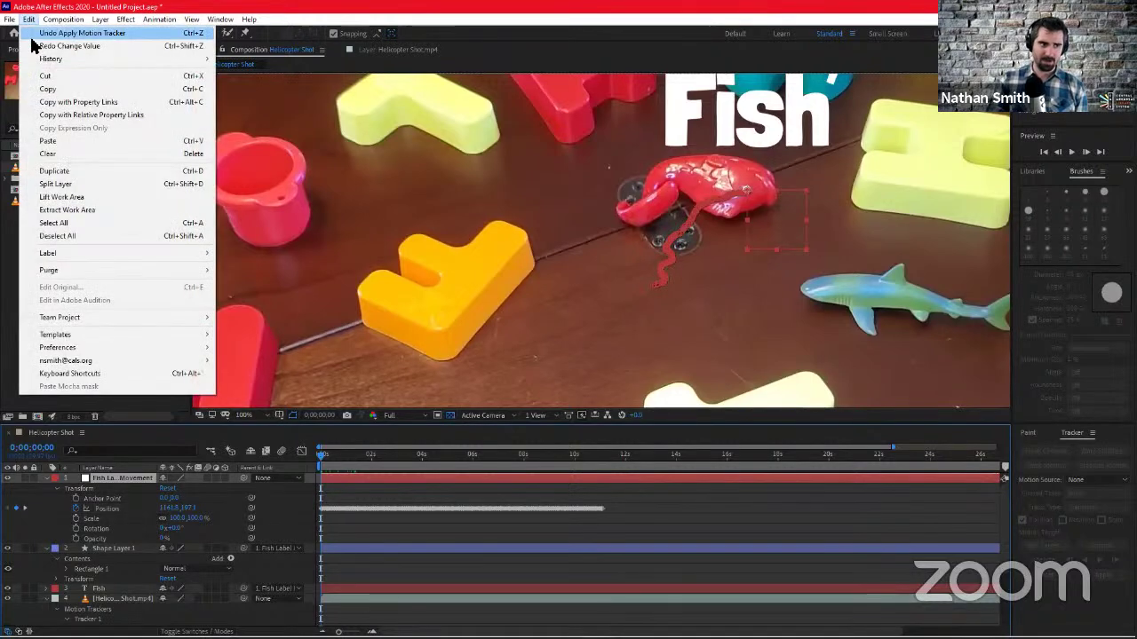
left_click(36, 22)
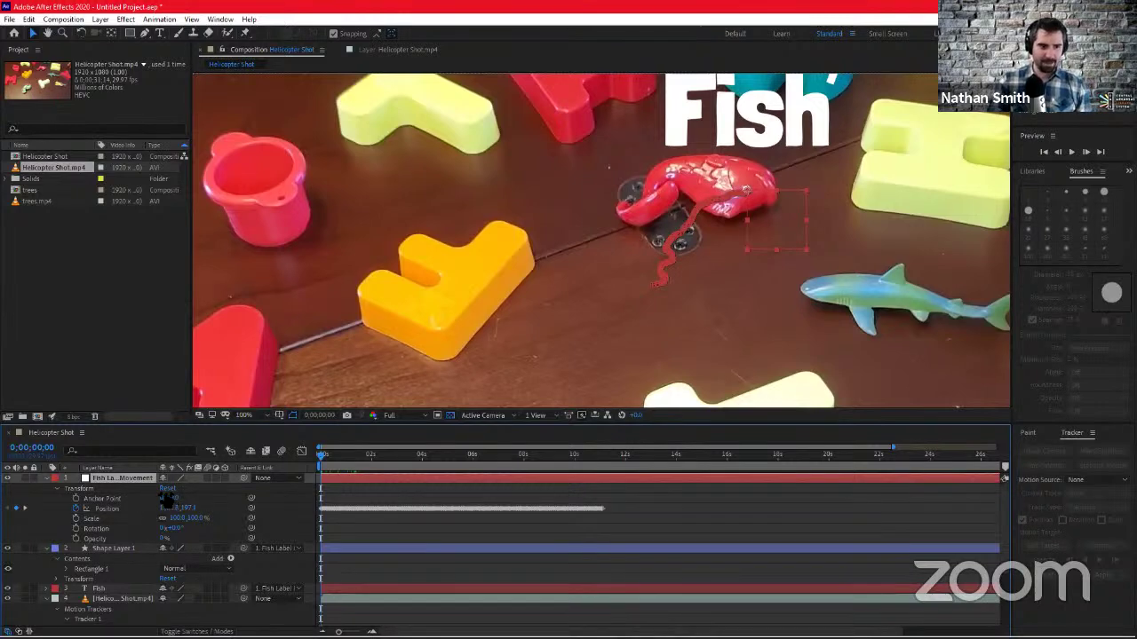
Set the Fish Label Movement null's anchor point to about 200, -345 so the pointer line's tip rests on the fish
left_click_drag(166, 499, 1, 538)
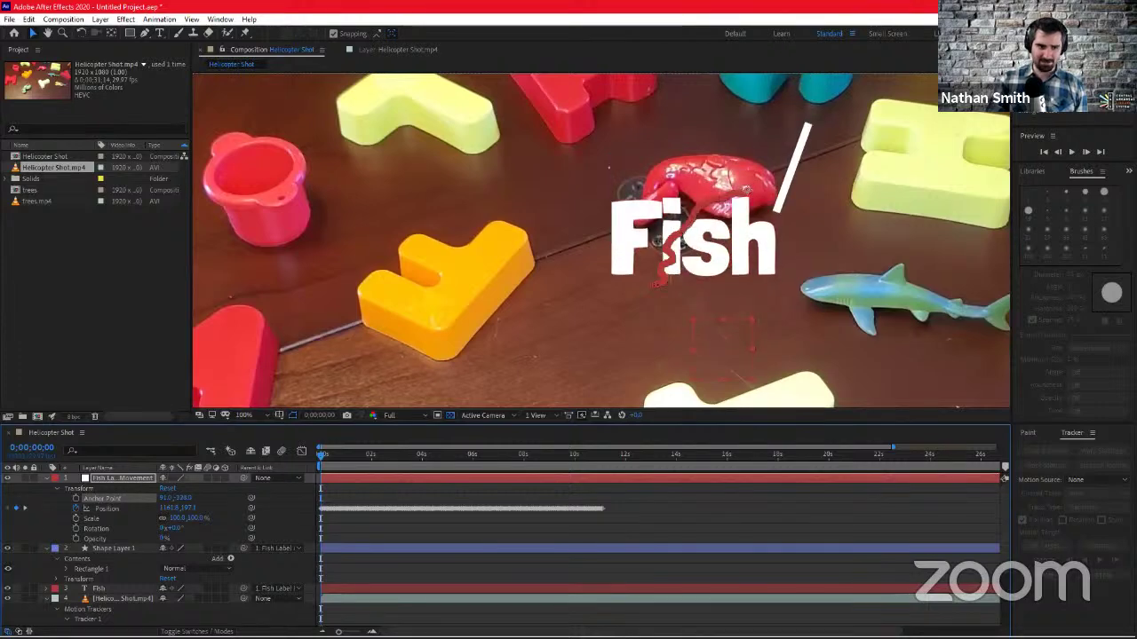
left_click_drag(183, 498, 38, 508)
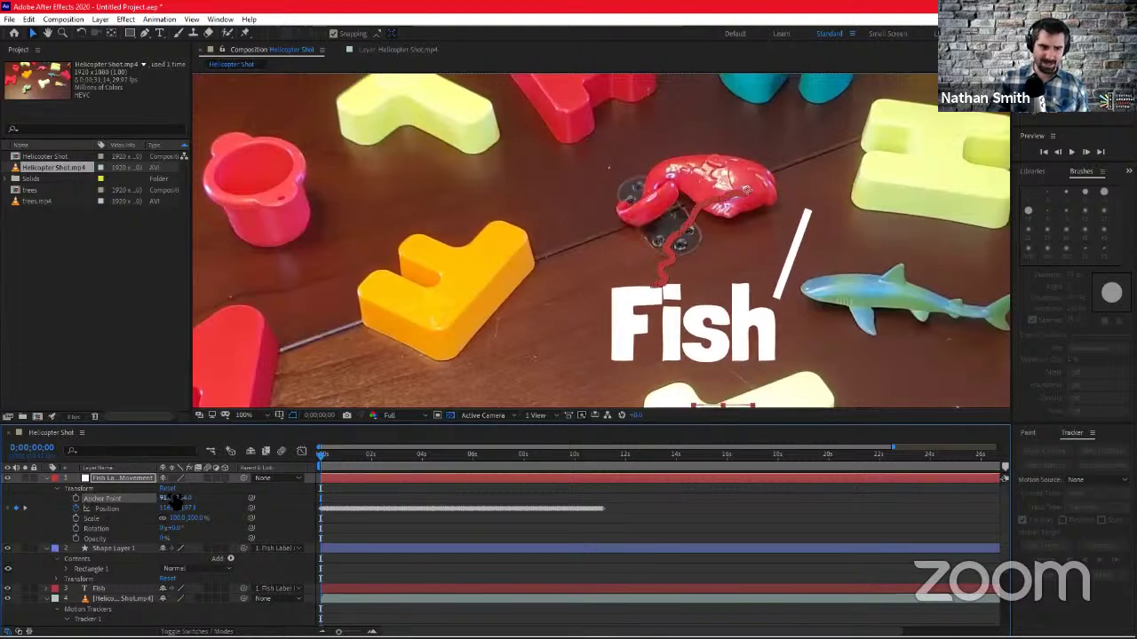
left_click_drag(162, 497, 205, 499)
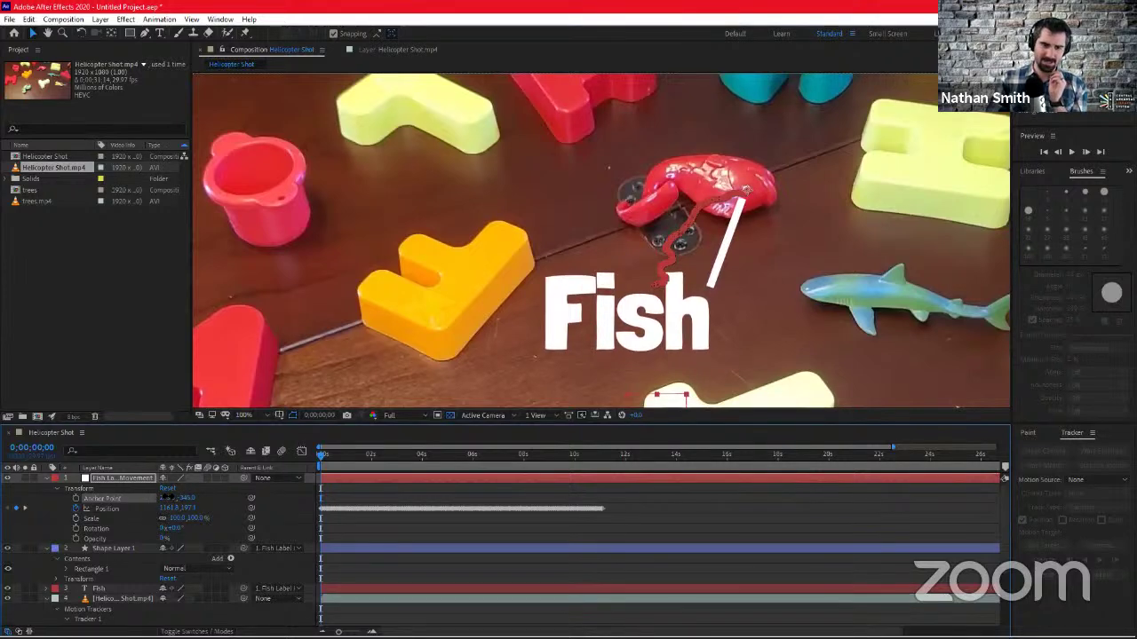
left_click_drag(169, 498, 167, 498)
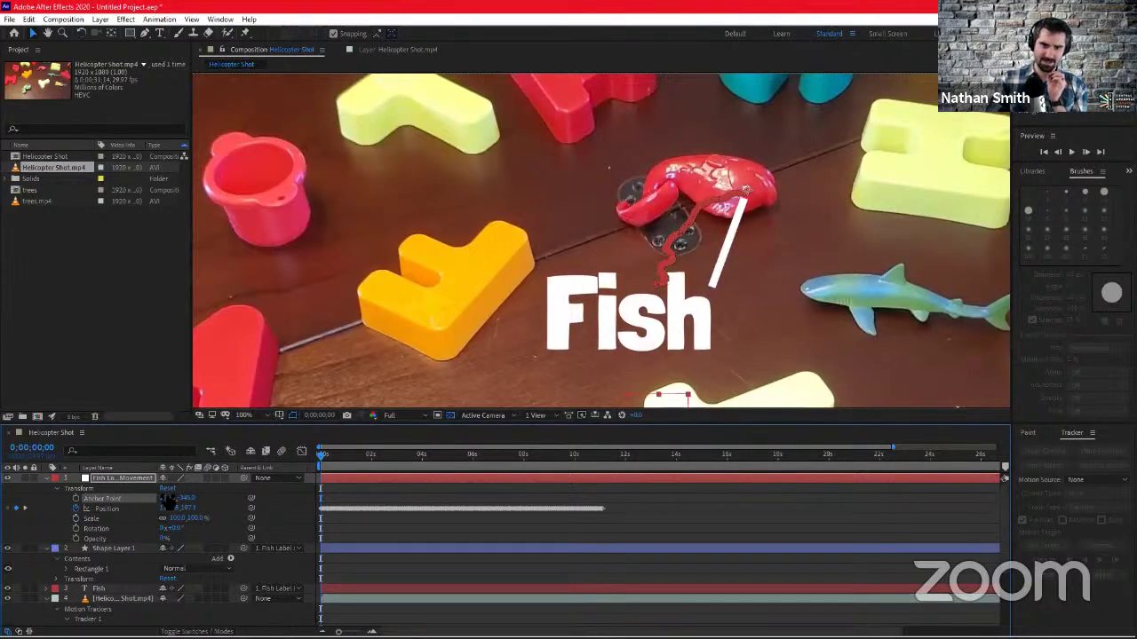
Preview the Helicopter Shot composition from the first frame to check how the Fish label and pointer line follow the fish
left_click(396, 456)
left_click_drag(371, 459, 300, 453)
key("space")
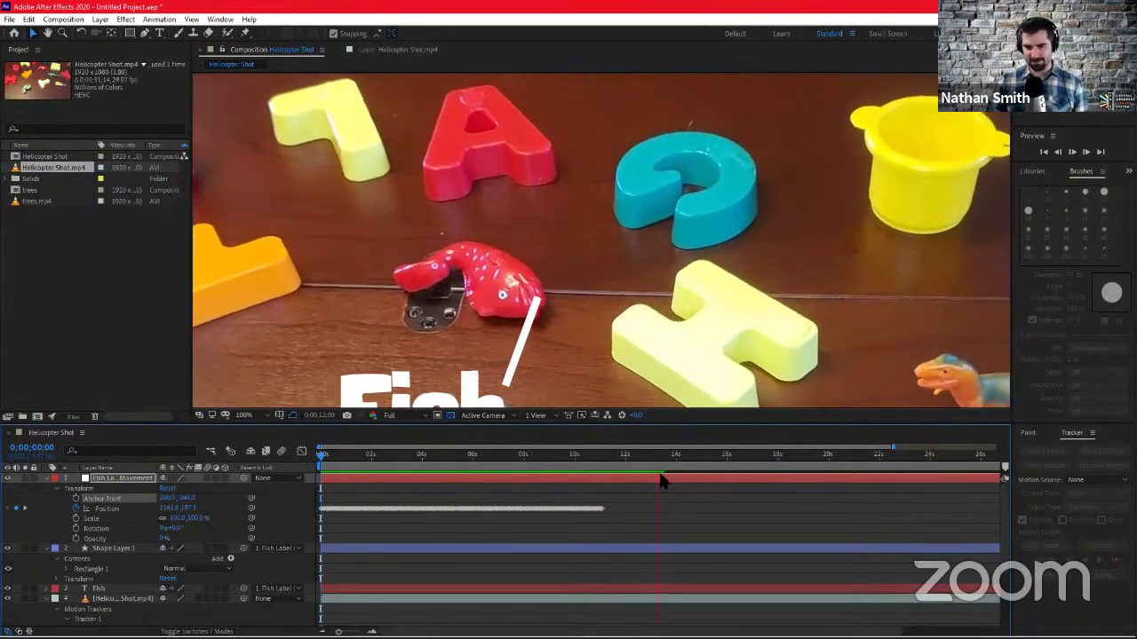
key("space")
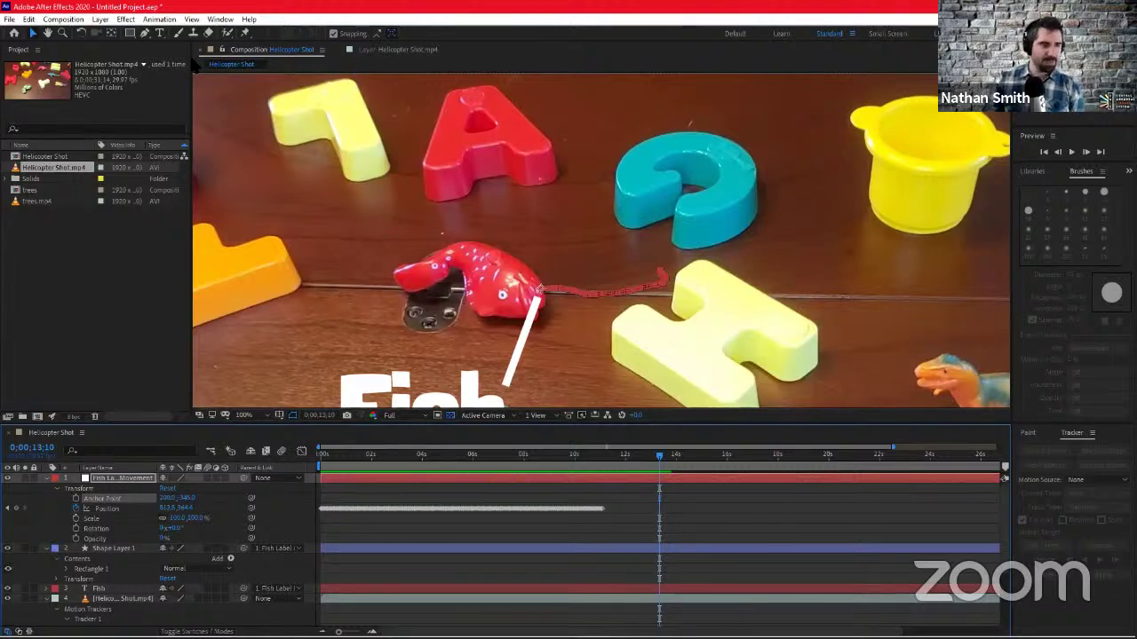
left_click(76, 20)
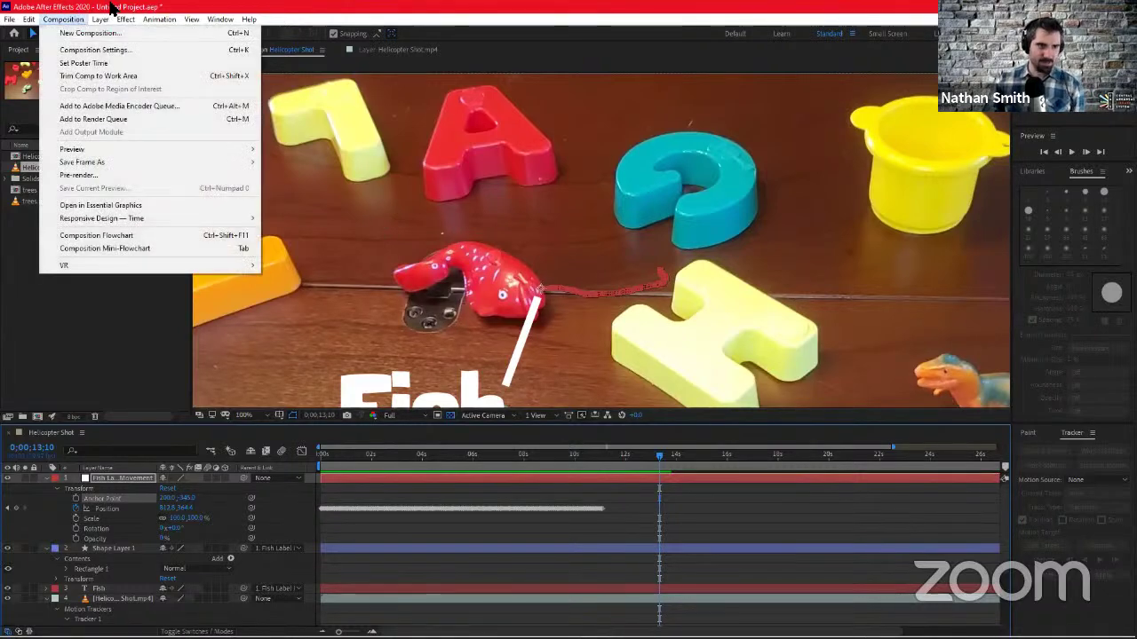
left_click(112, 5)
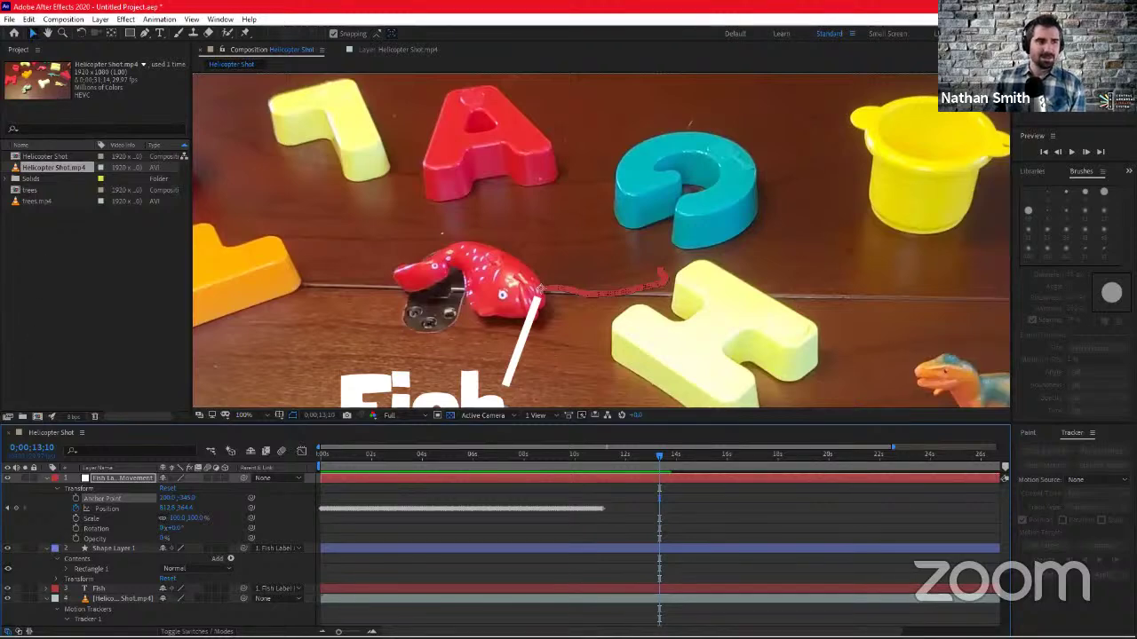
left_click(9, 18)
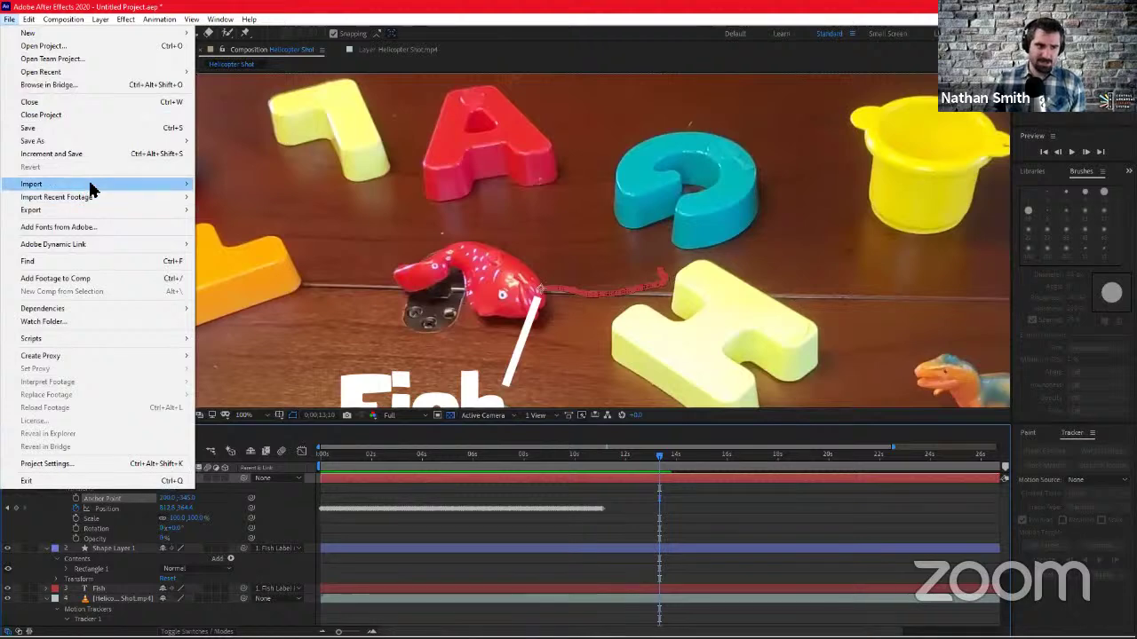
mouse_move(93, 189)
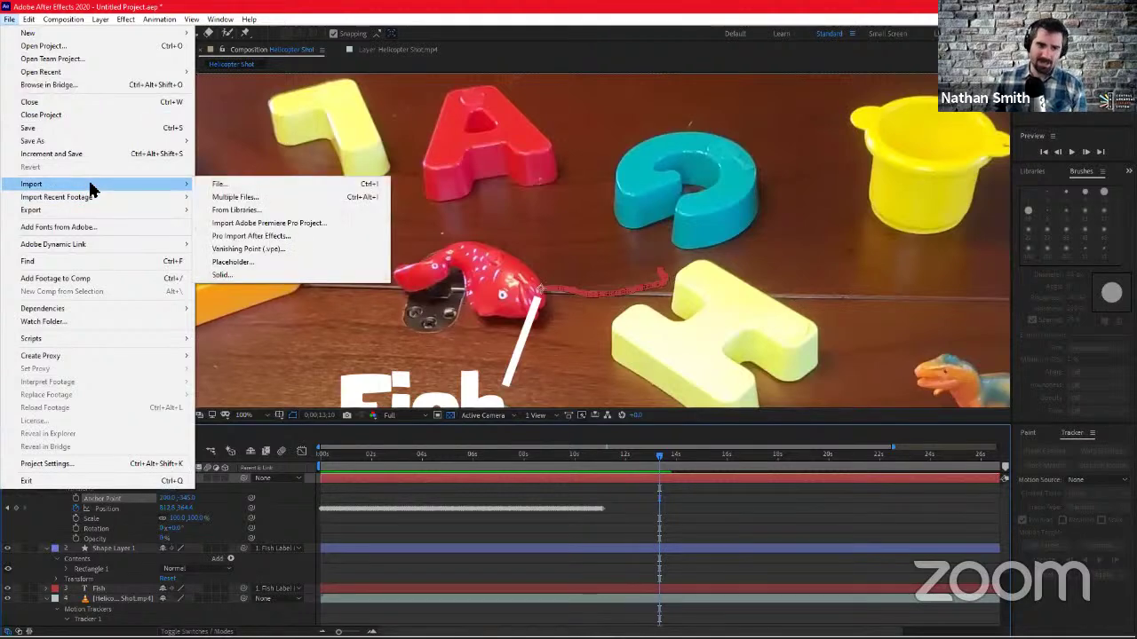
left_click(173, 9)
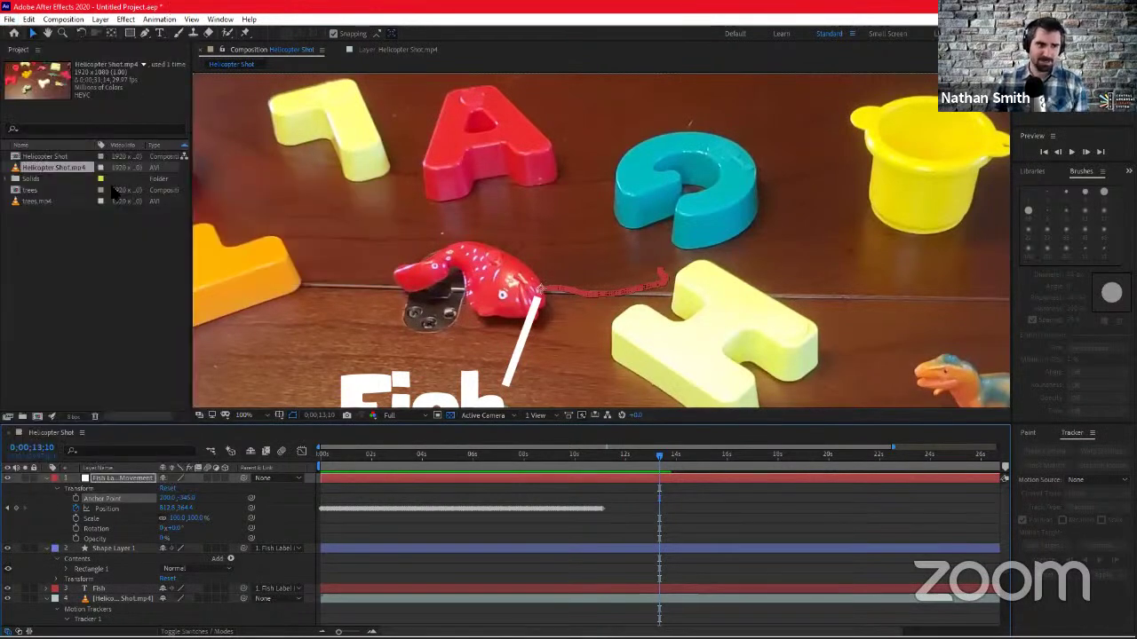
Import bricks color.mp4 from the Backgrounds folder in AE Example Files as footage, with Create Composition enabled
left_click(9, 19)
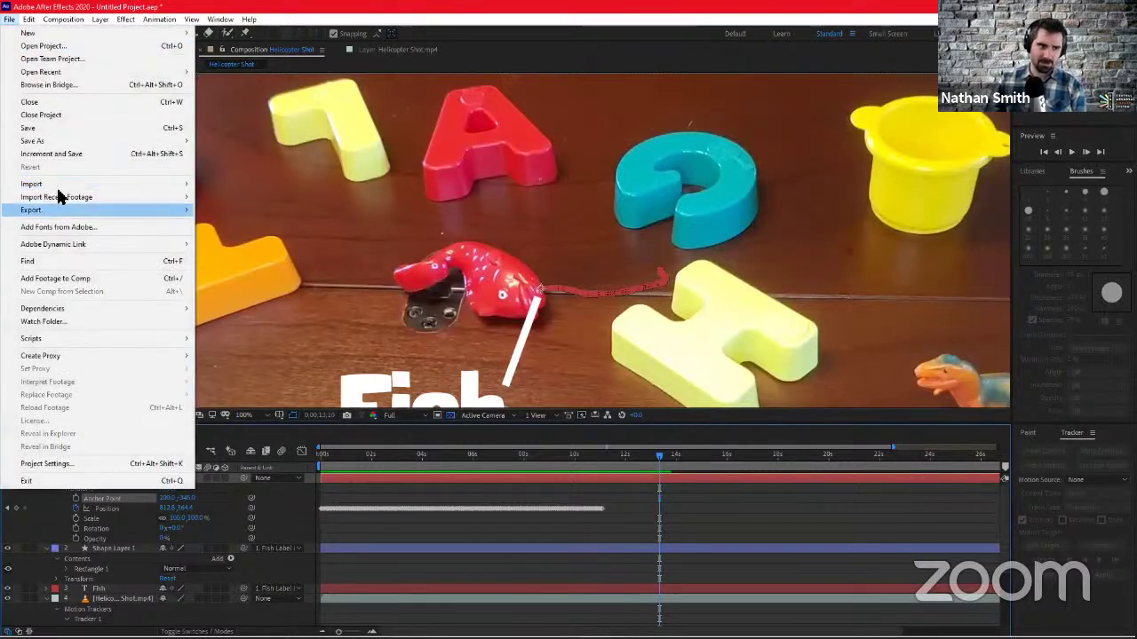
mouse_move(62, 185)
left_click(215, 184)
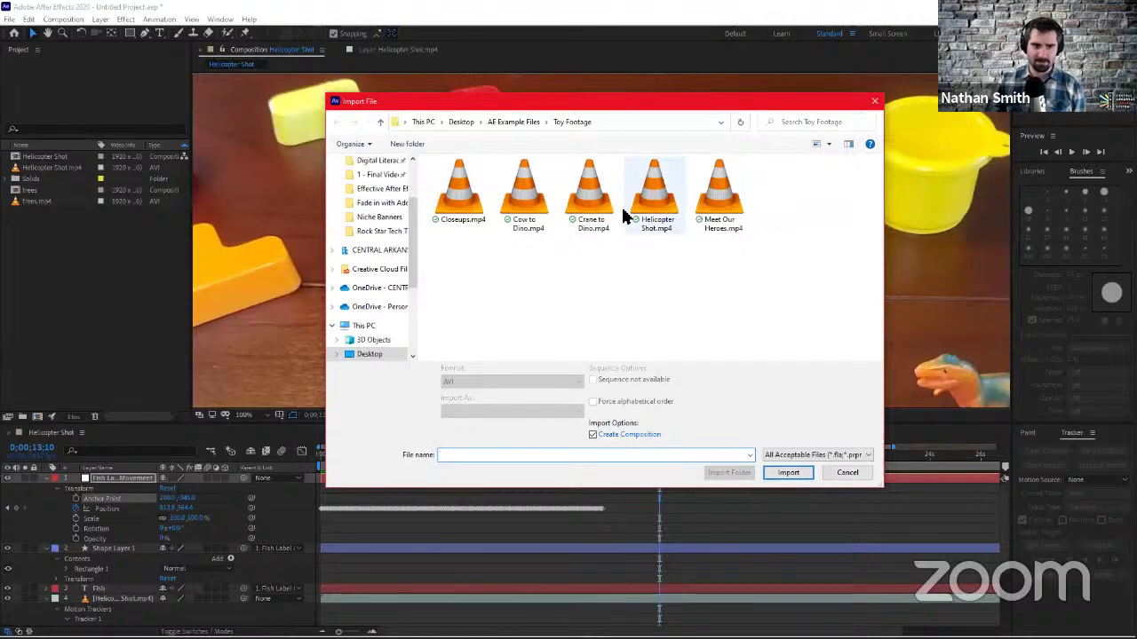
left_click(499, 125)
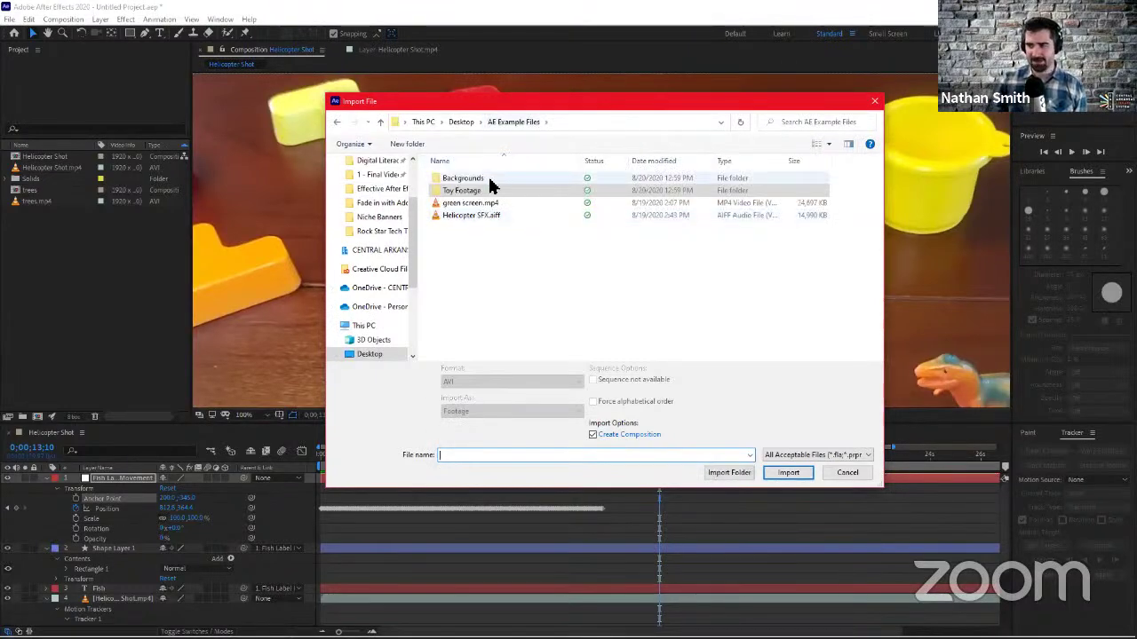
double_click(489, 179)
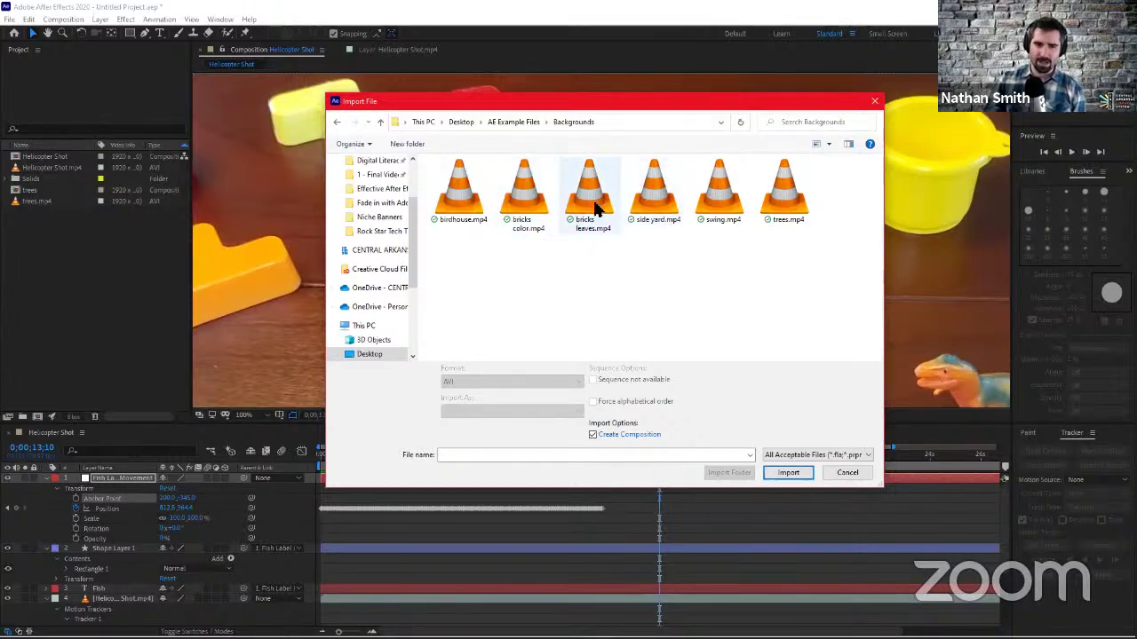
left_click(550, 206)
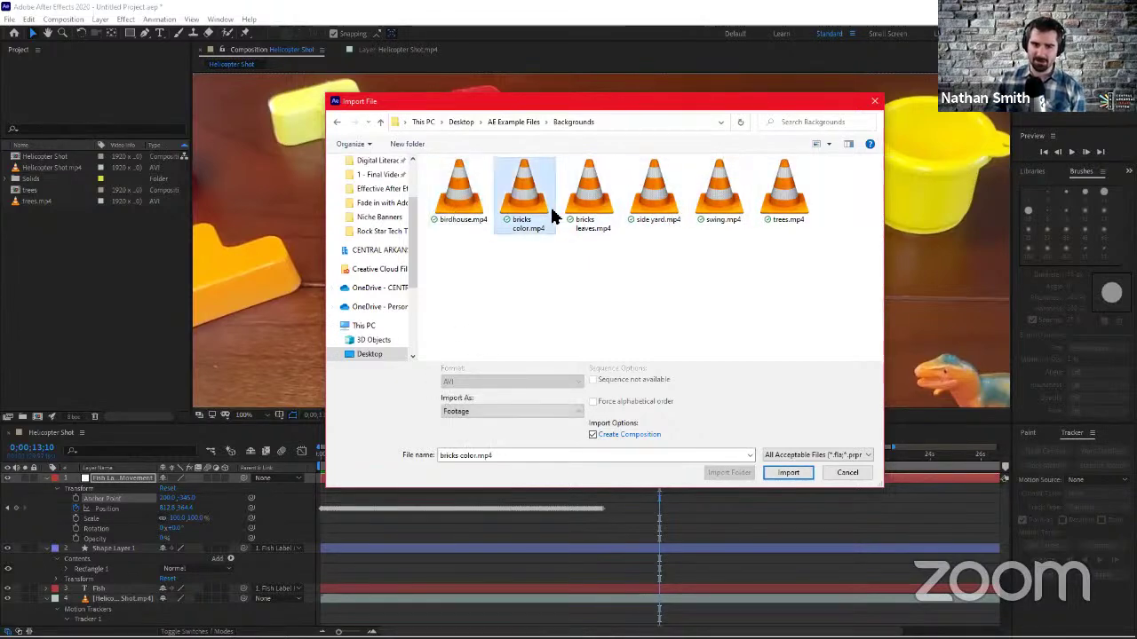
left_click(799, 474)
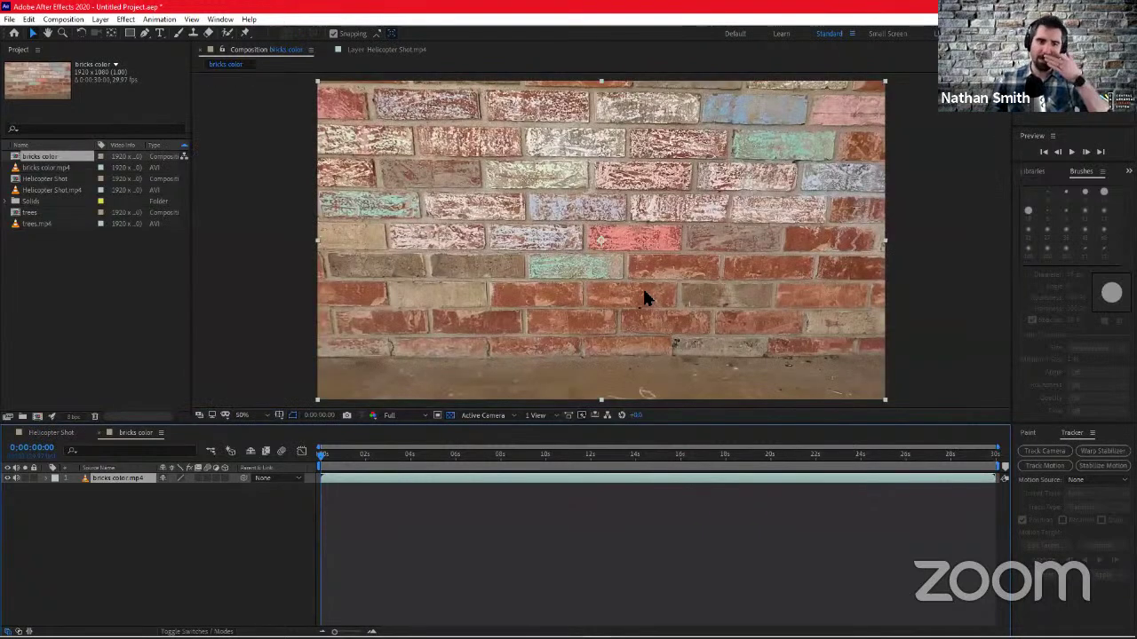
Close the Helicopter Shot composition's timeline, keeping the bricks color composition open
scroll(645, 298, "down", 2)
scroll(645, 299, "up", 2)
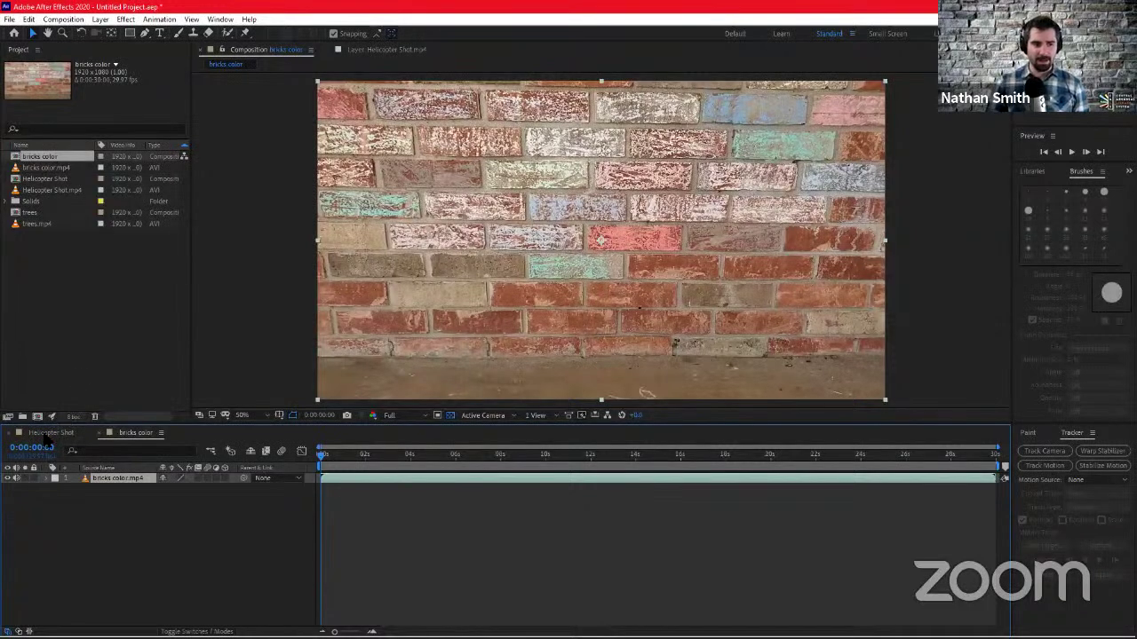
left_click(49, 435)
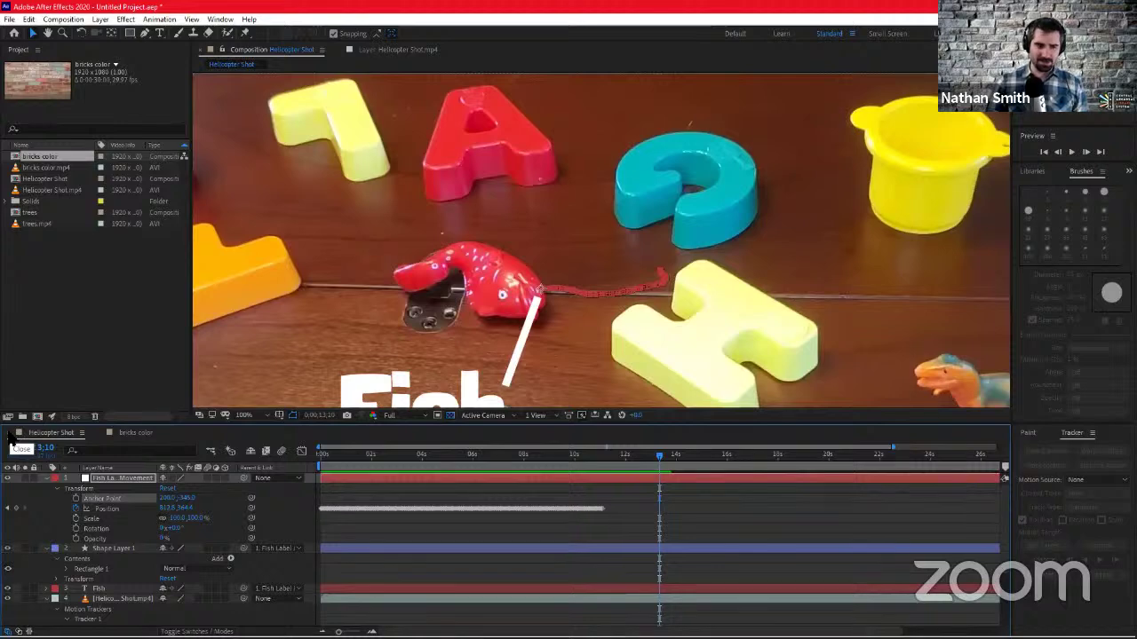
left_click(18, 433)
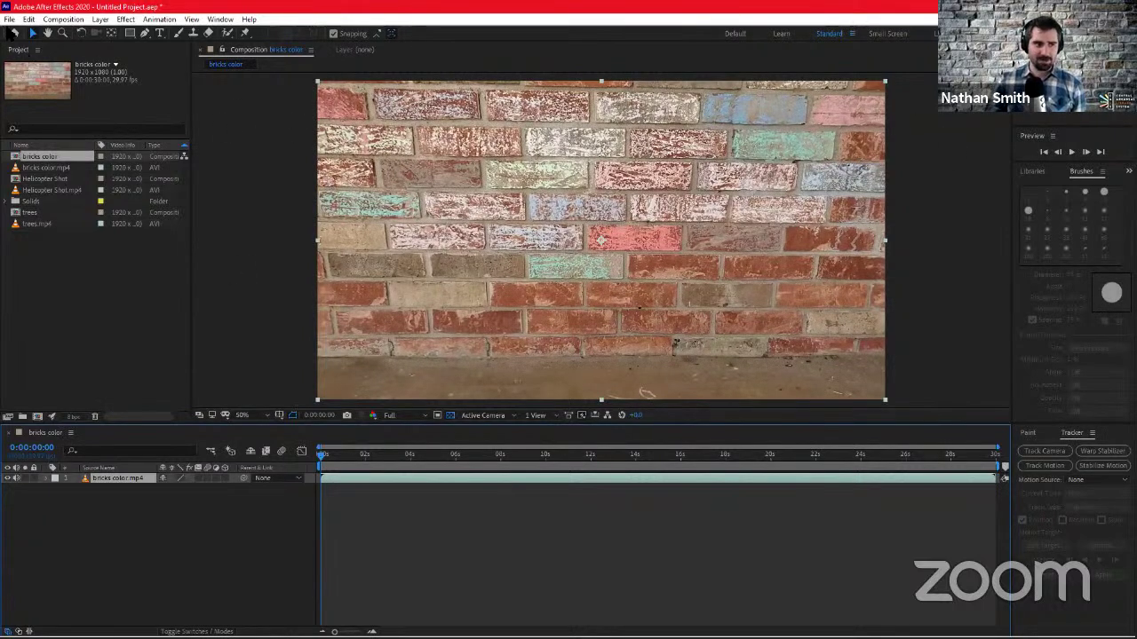
Import green screen.mp4 from AE Example Files with Create Composition enabled, and close the new green screen composition's timeline
left_click(9, 18)
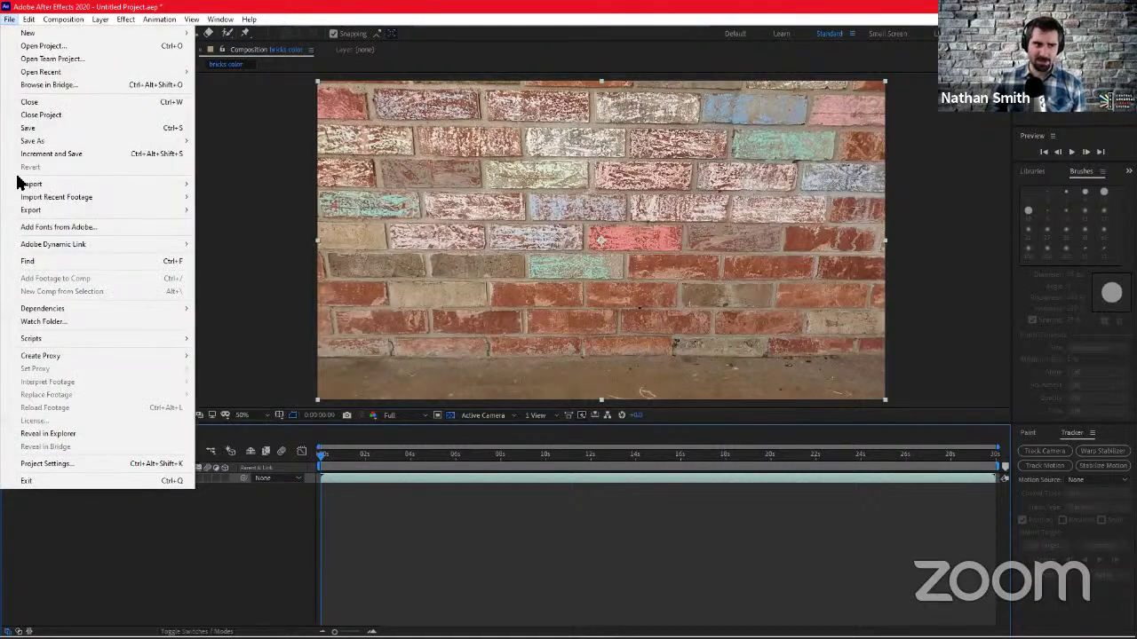
mouse_move(31, 184)
left_click(220, 185)
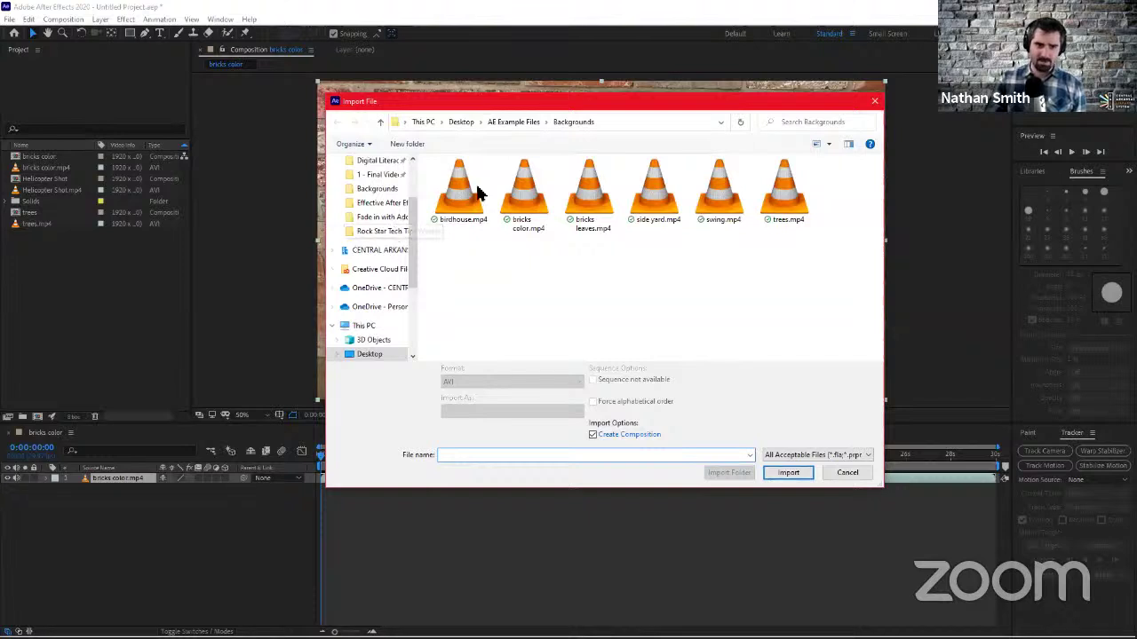
left_click(506, 125)
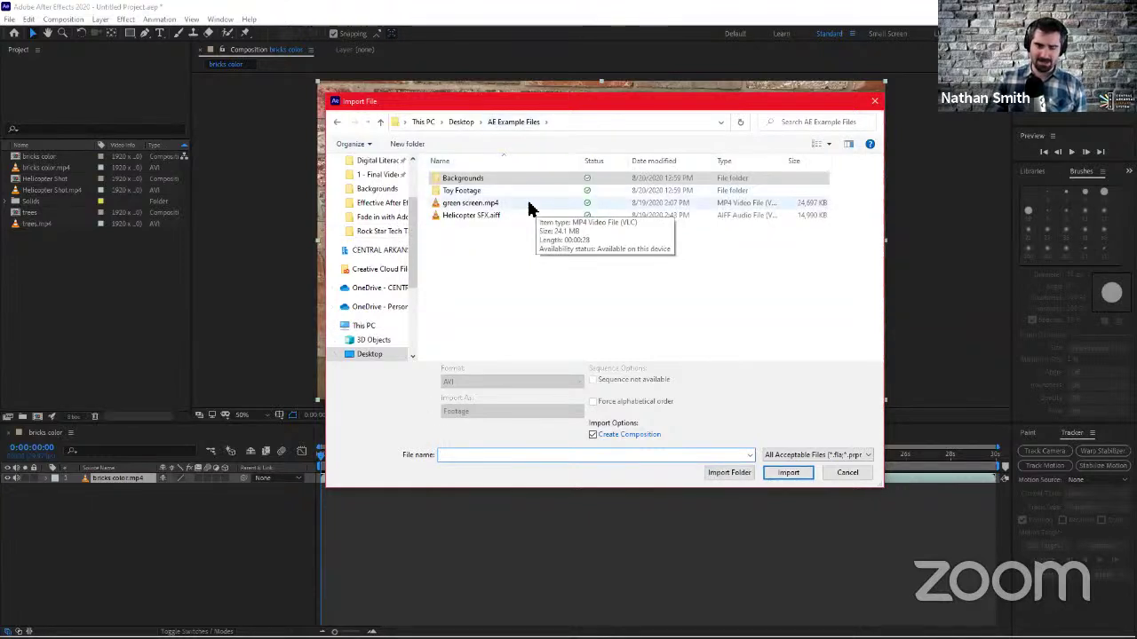
left_click(529, 206)
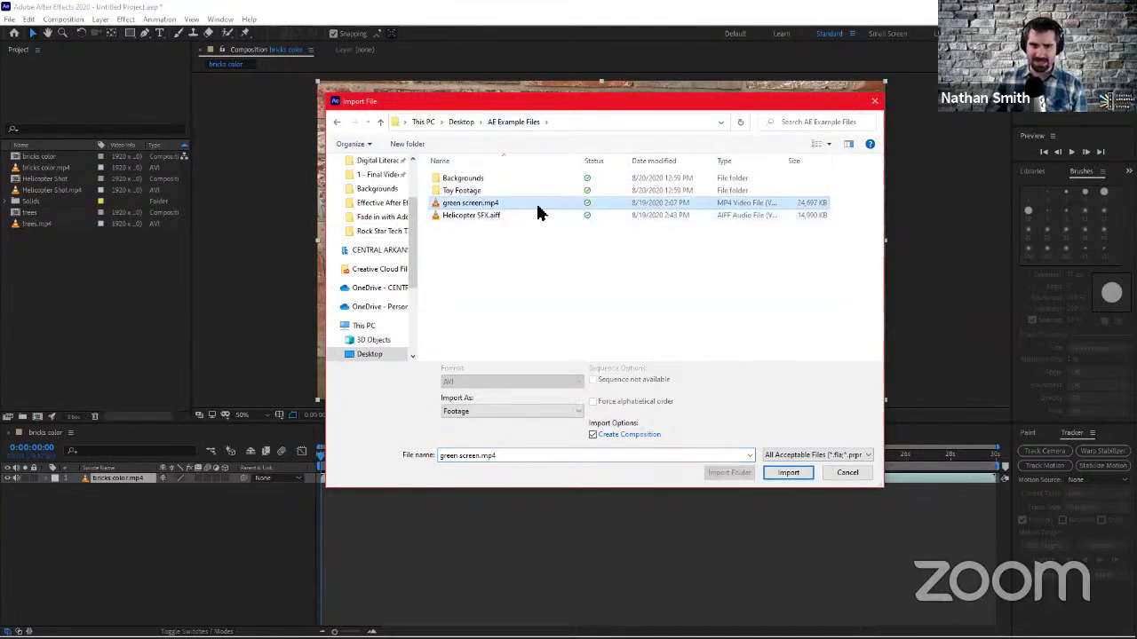
left_click(790, 473)
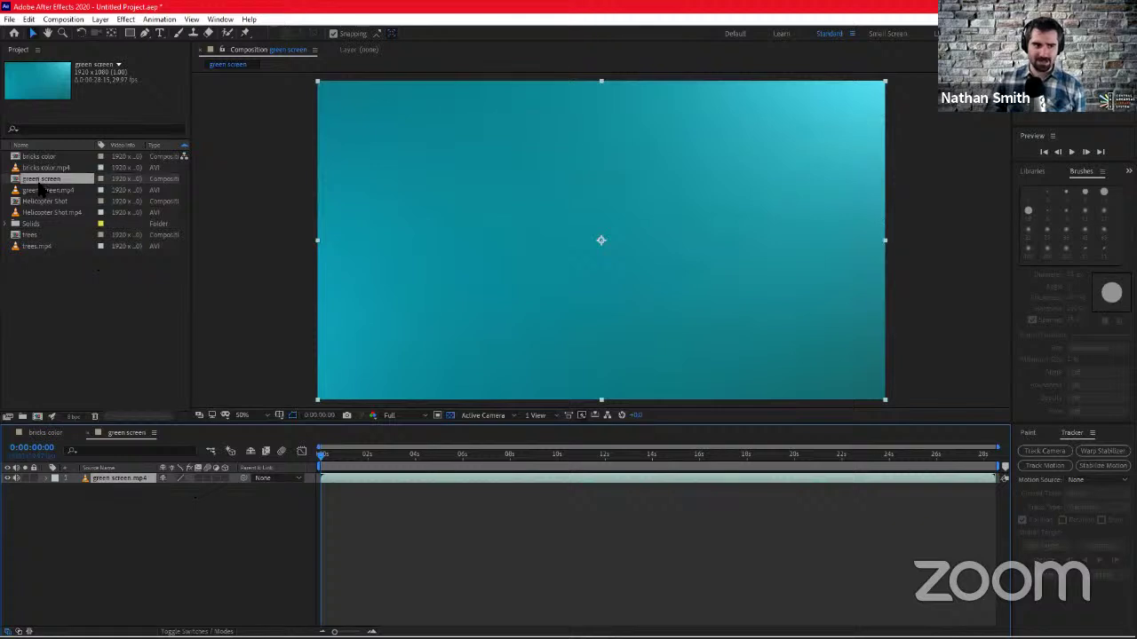
left_click(88, 434)
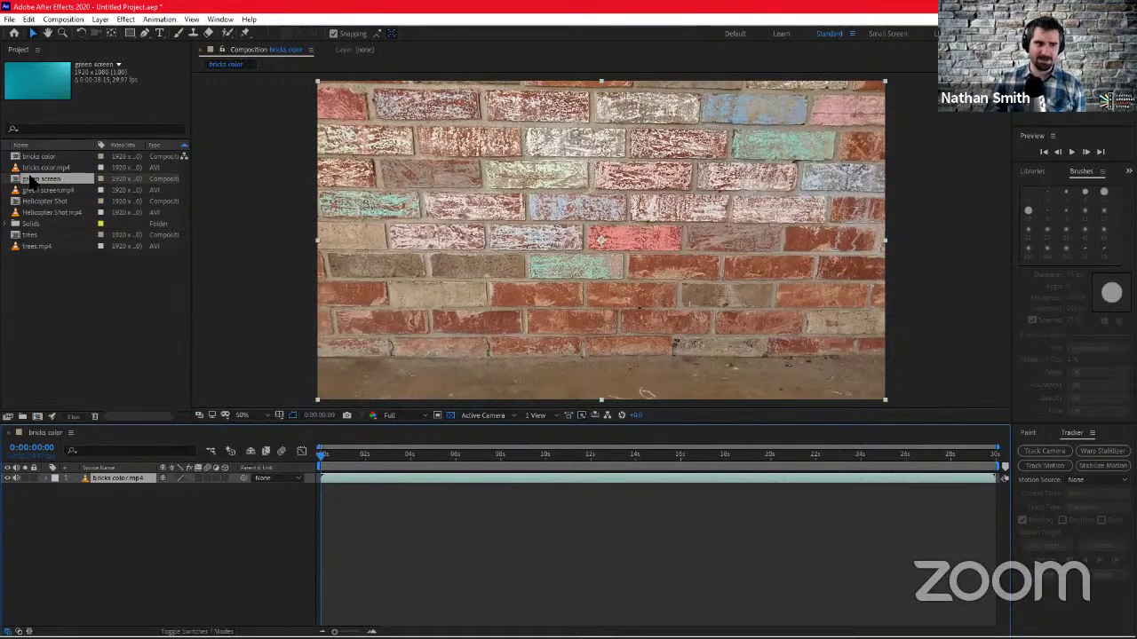
left_click_drag(29, 178, 97, 477)
left_click(38, 203)
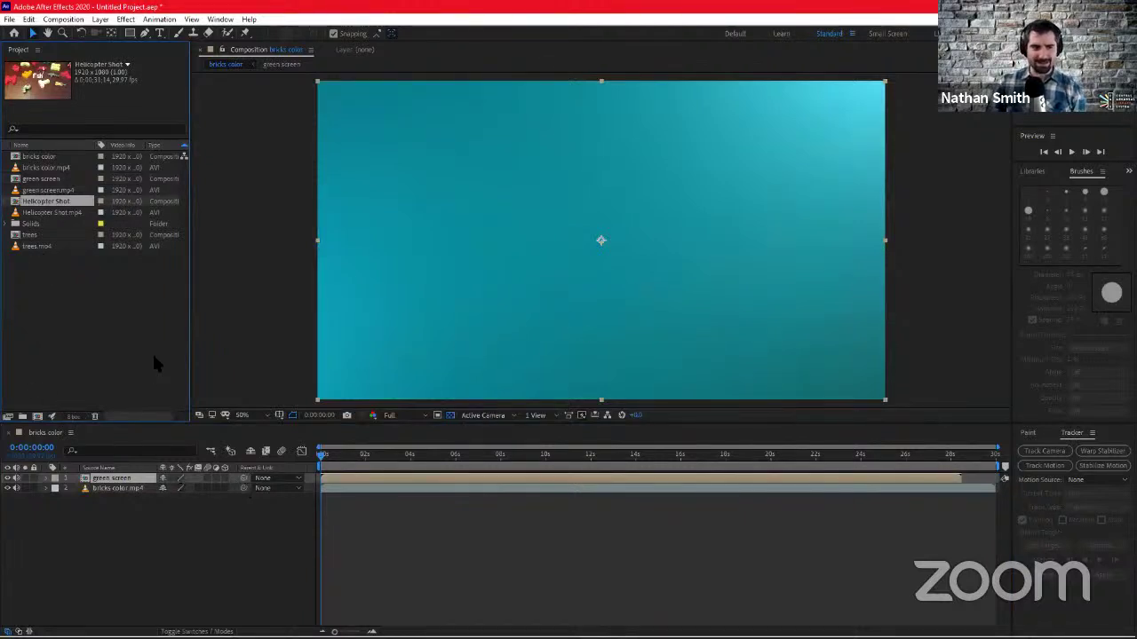
left_click(114, 480)
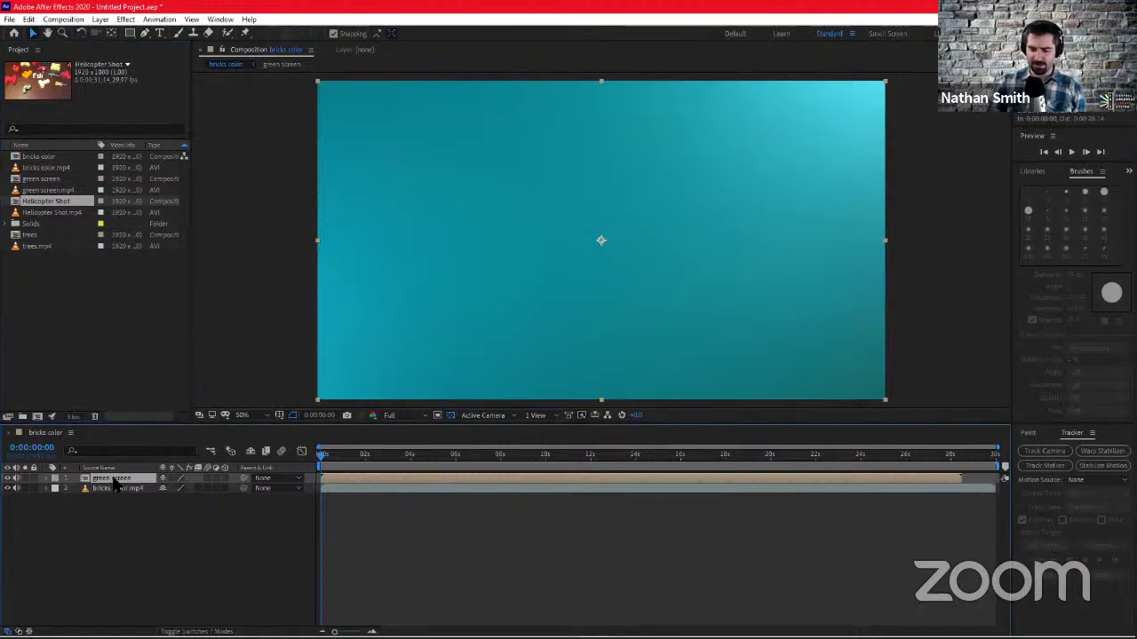
key("Delete")
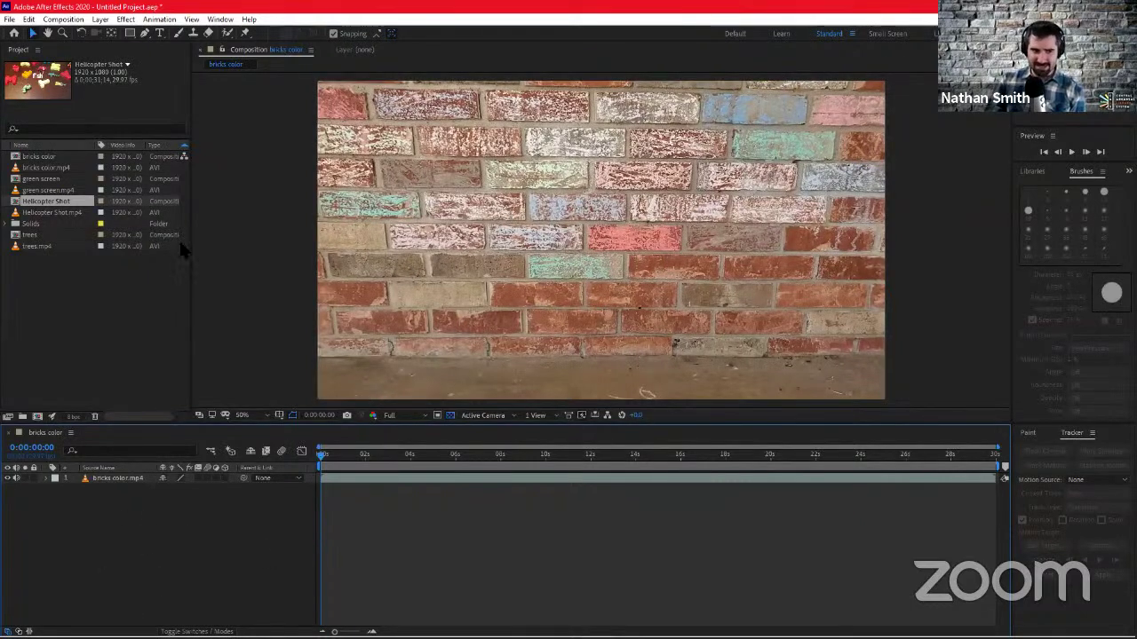
Delete the green screen composition from the project, keeping the green screen.mp4 footage
left_click(38, 179)
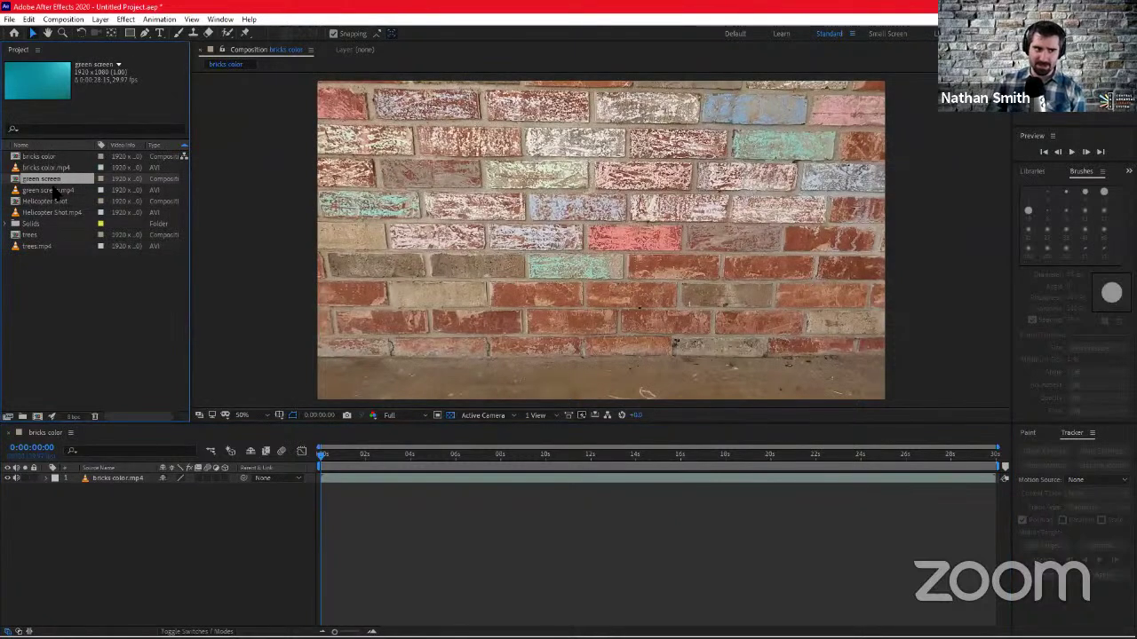
left_click(53, 190)
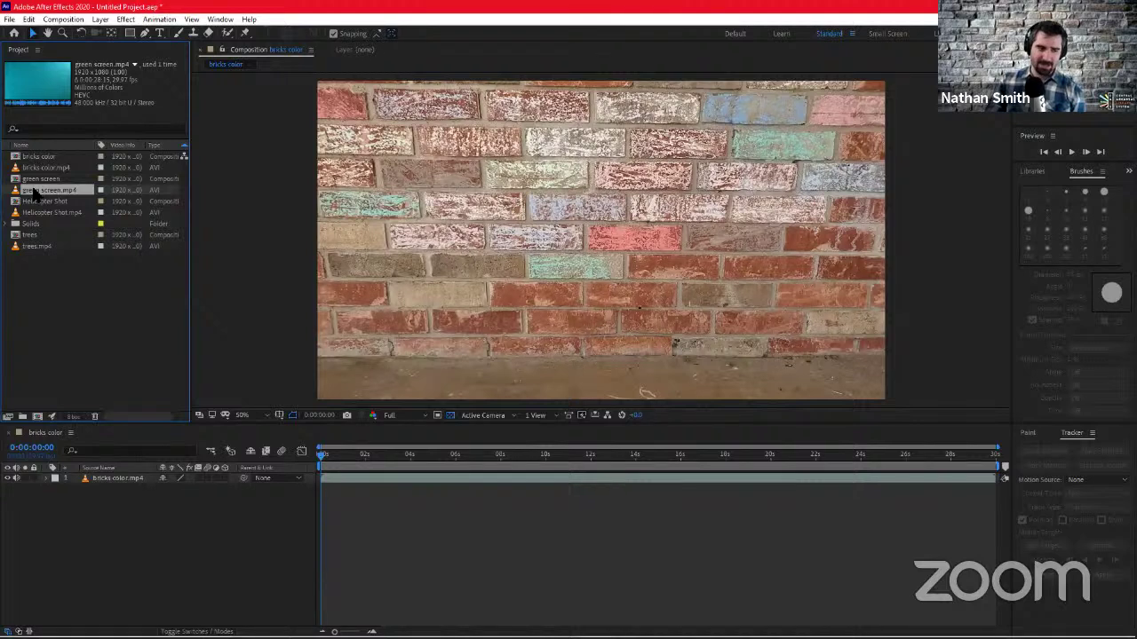
left_click(53, 178)
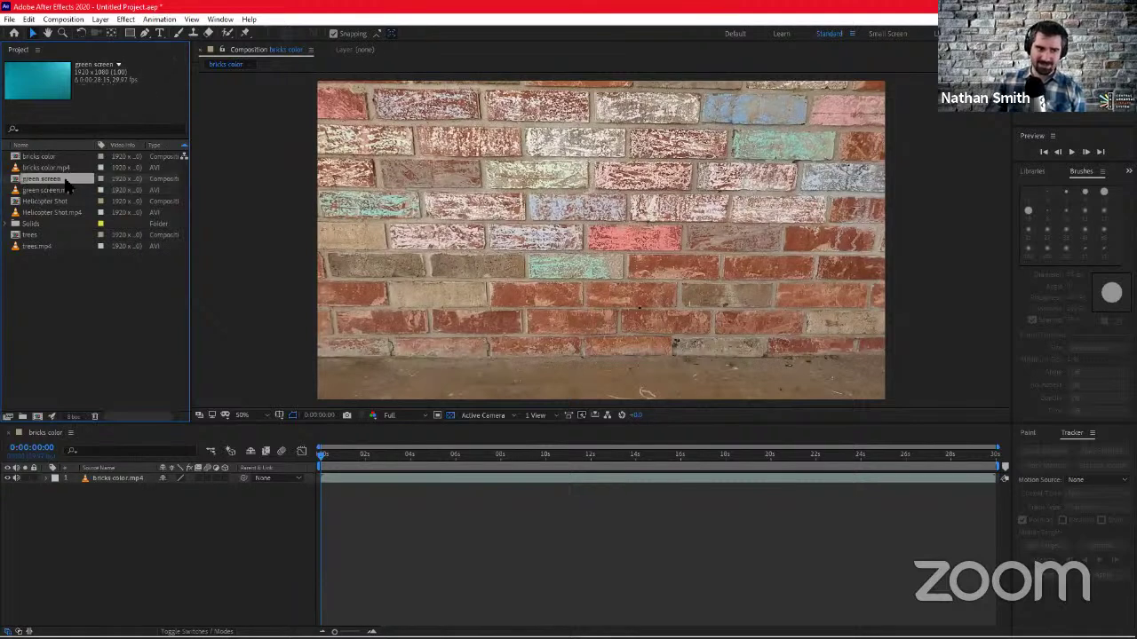
right_click(66, 180)
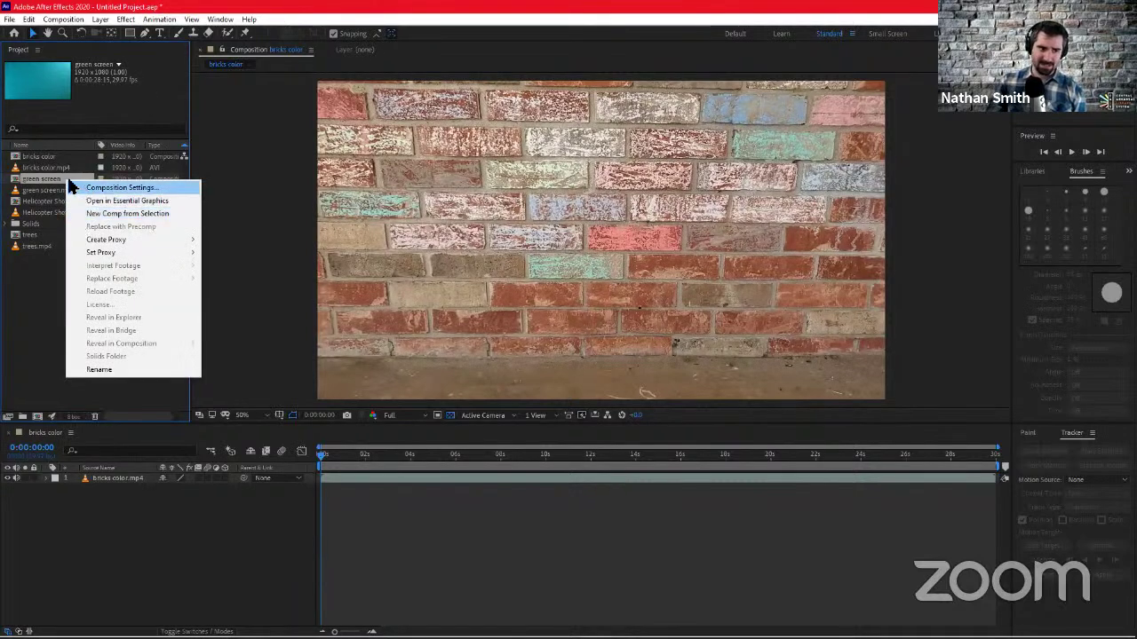
left_click(271, 195)
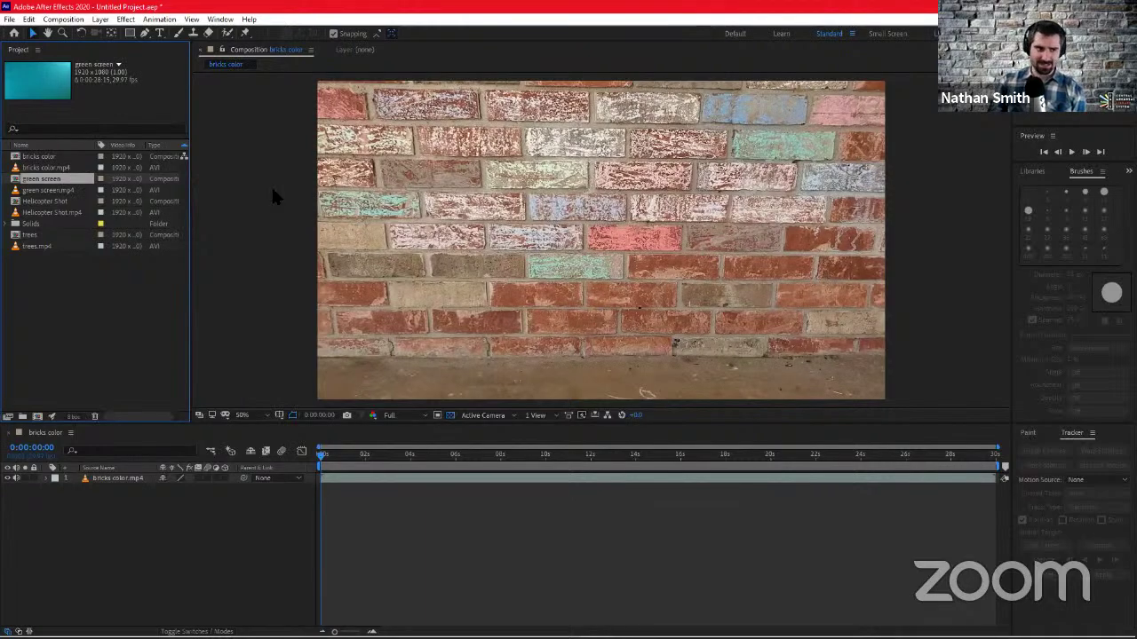
key("Delete")
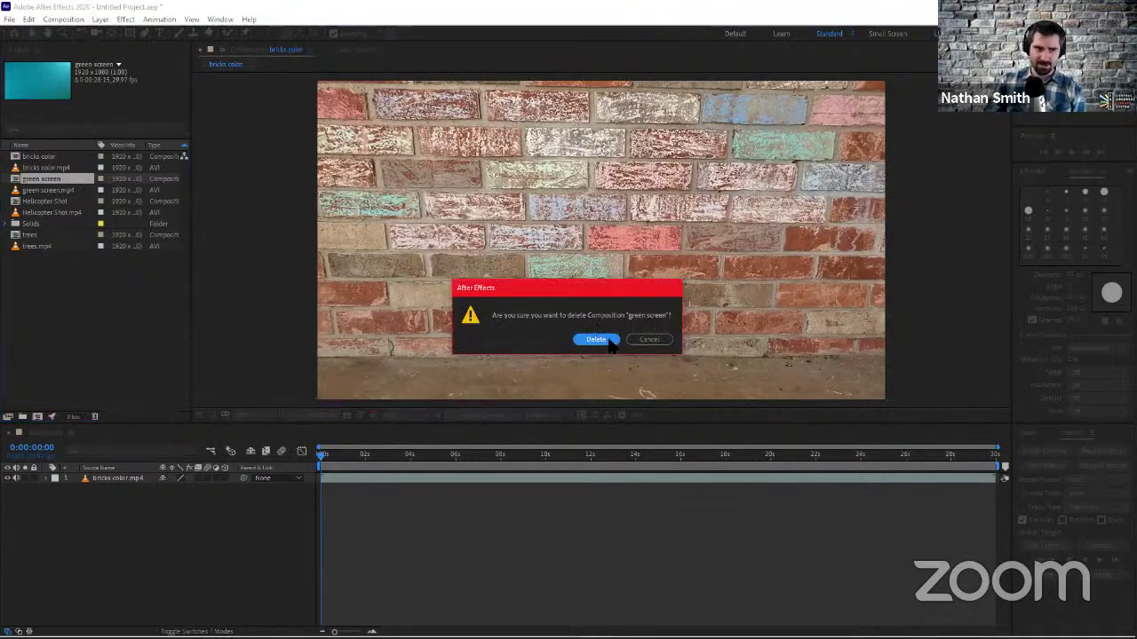
left_click(595, 340)
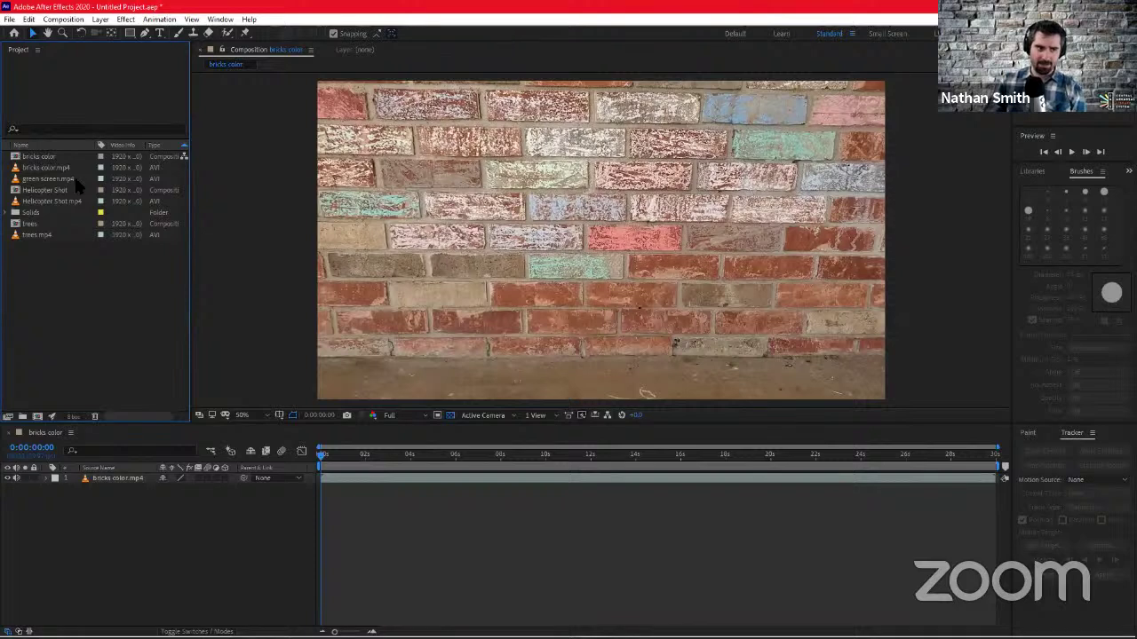
Place green screen.mp4 above bricks color.mp4 in the bricks color composition and preview the footage
left_click(49, 179)
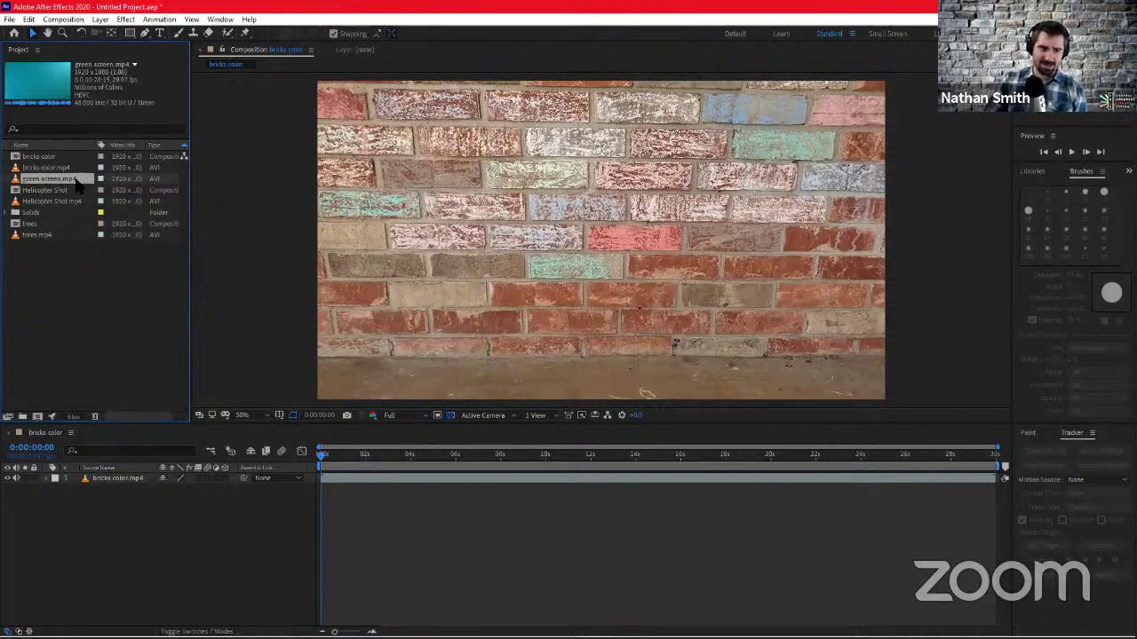
left_click_drag(77, 180, 133, 497)
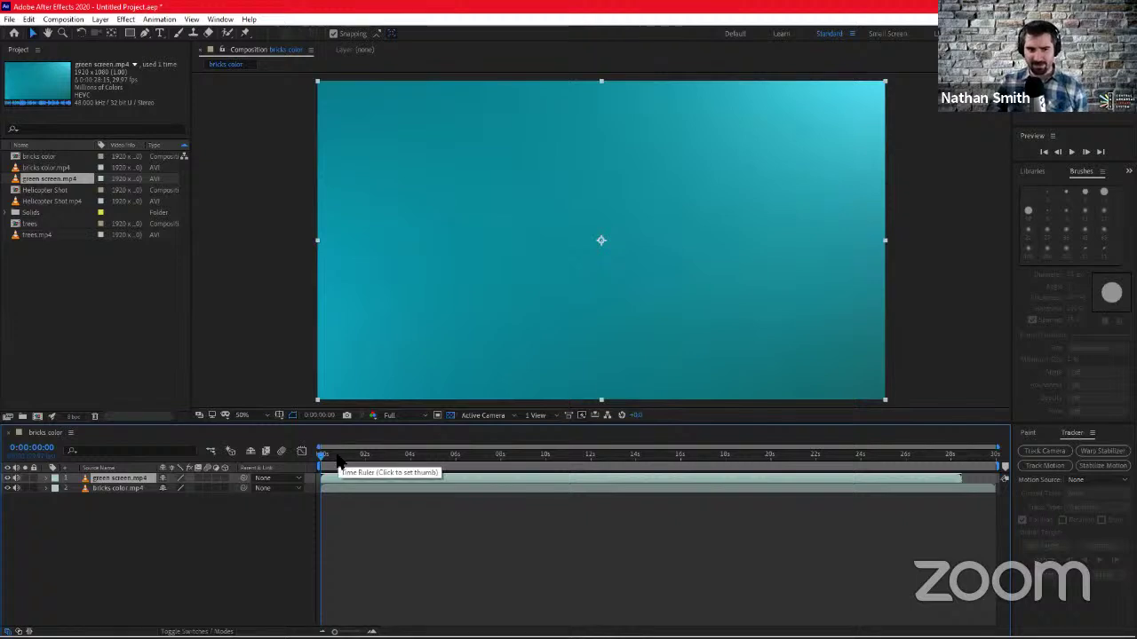
key("space")
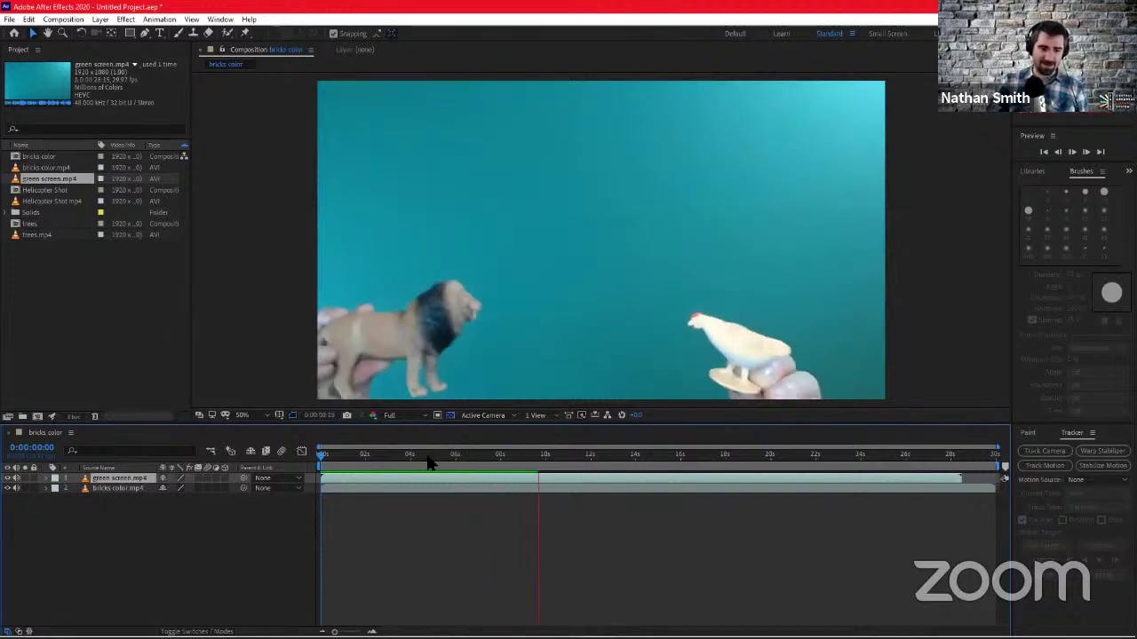
left_click(428, 463)
left_click_drag(427, 463, 405, 464)
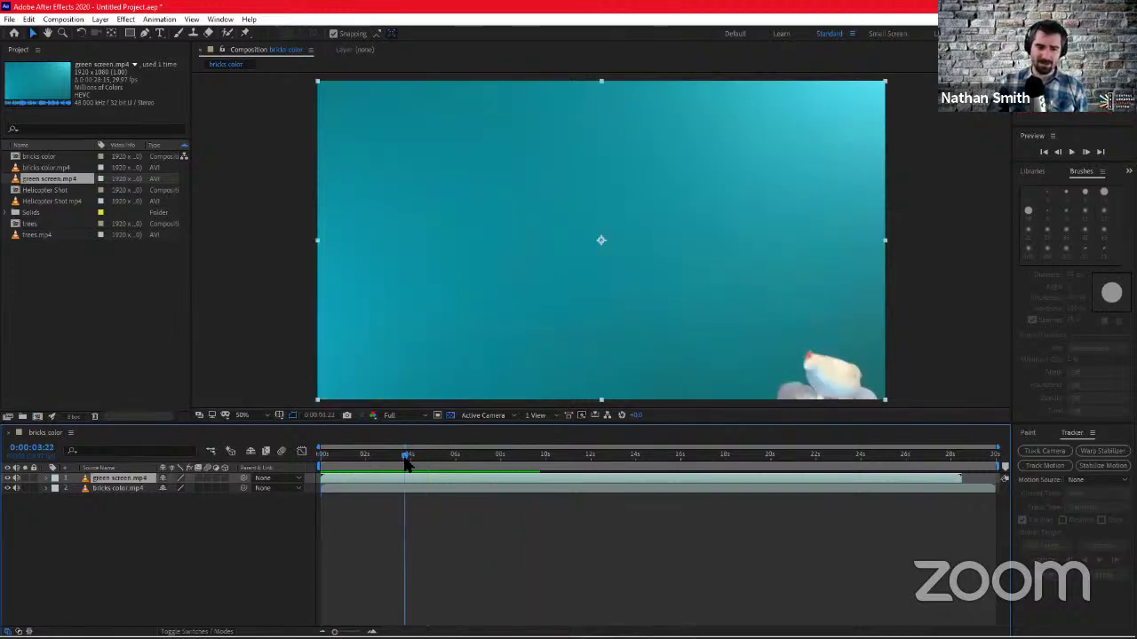
key("space")
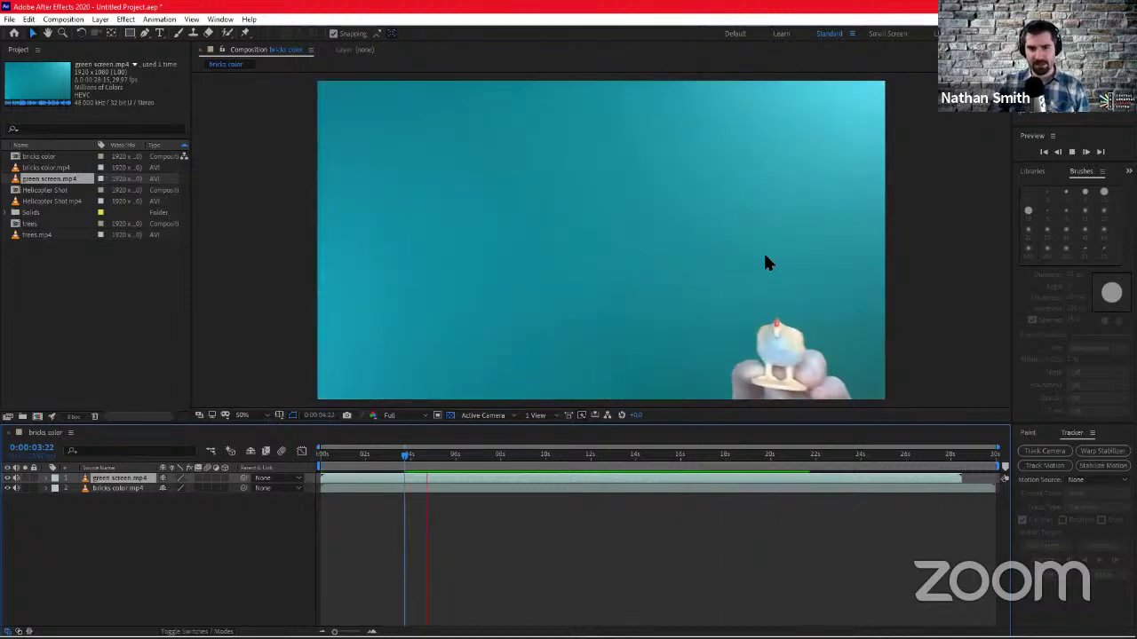
key("space")
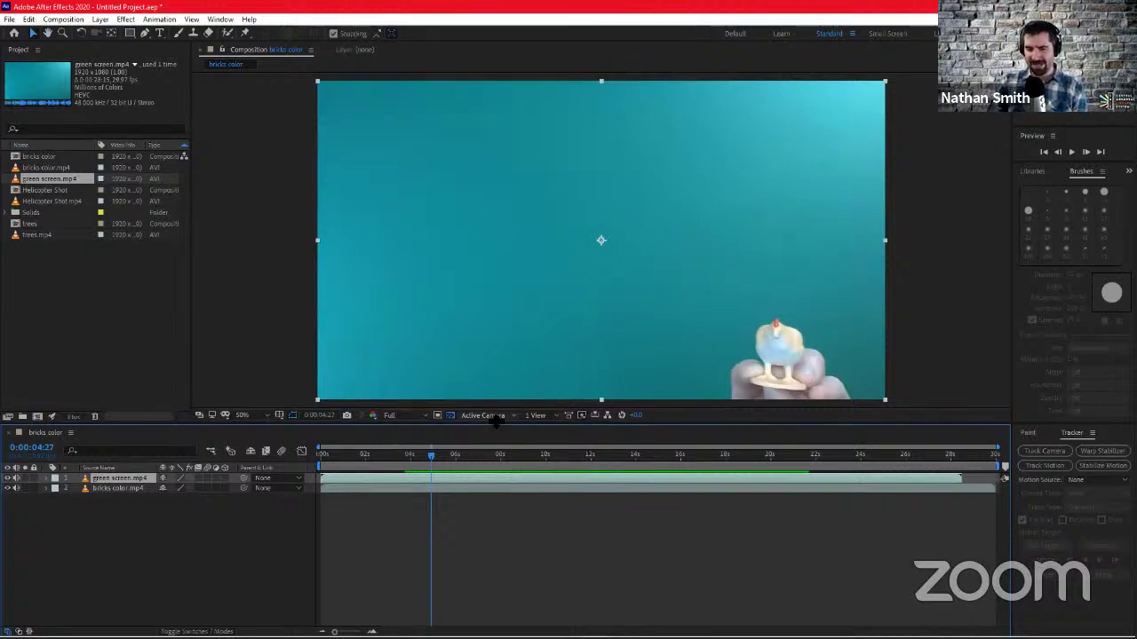
Set the preview resolution to Quarter and play the composition from the first frame, stopping at 0:00:20:29
left_click(393, 417)
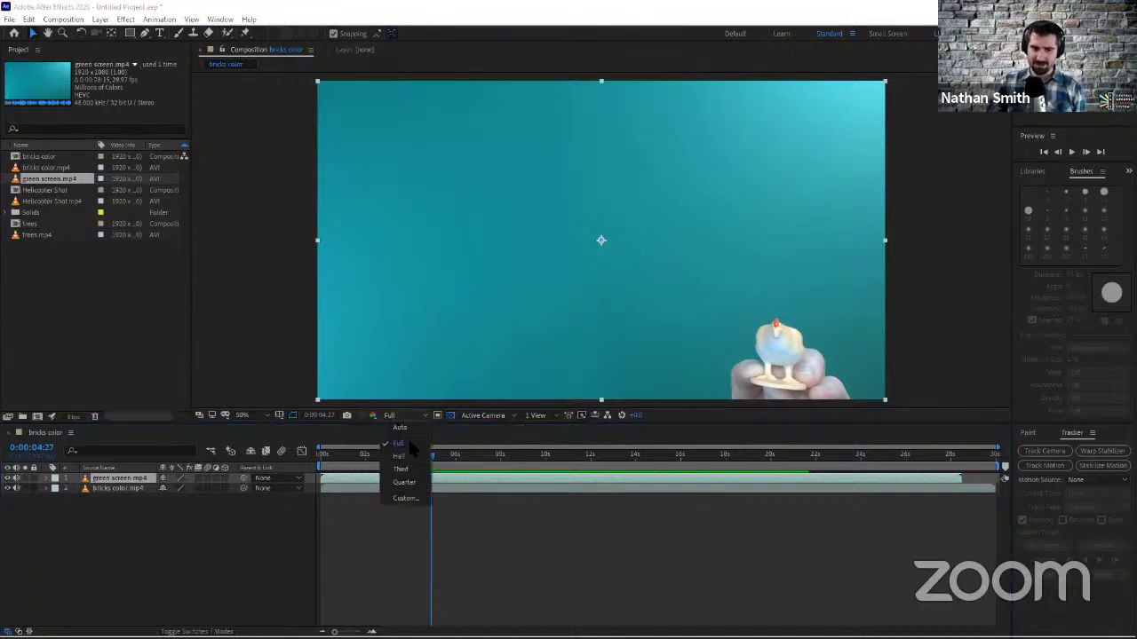
left_click(417, 485)
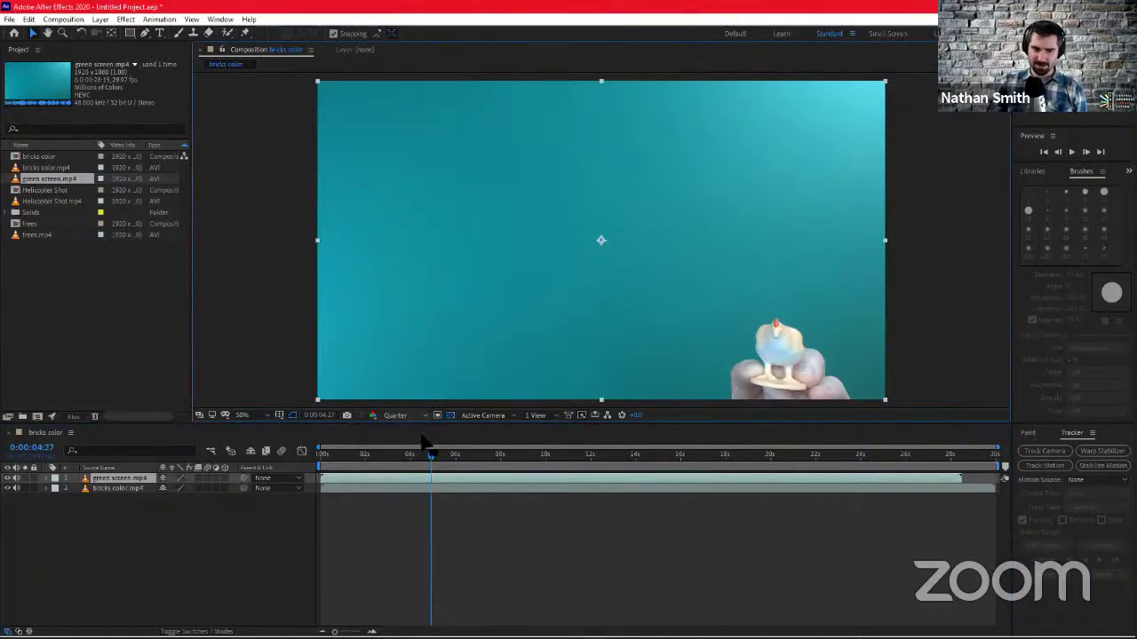
mouse_move(413, 457)
left_mouse_down()
mouse_move(319, 458)
mouse_move(421, 458)
left_mouse_up()
key("space")
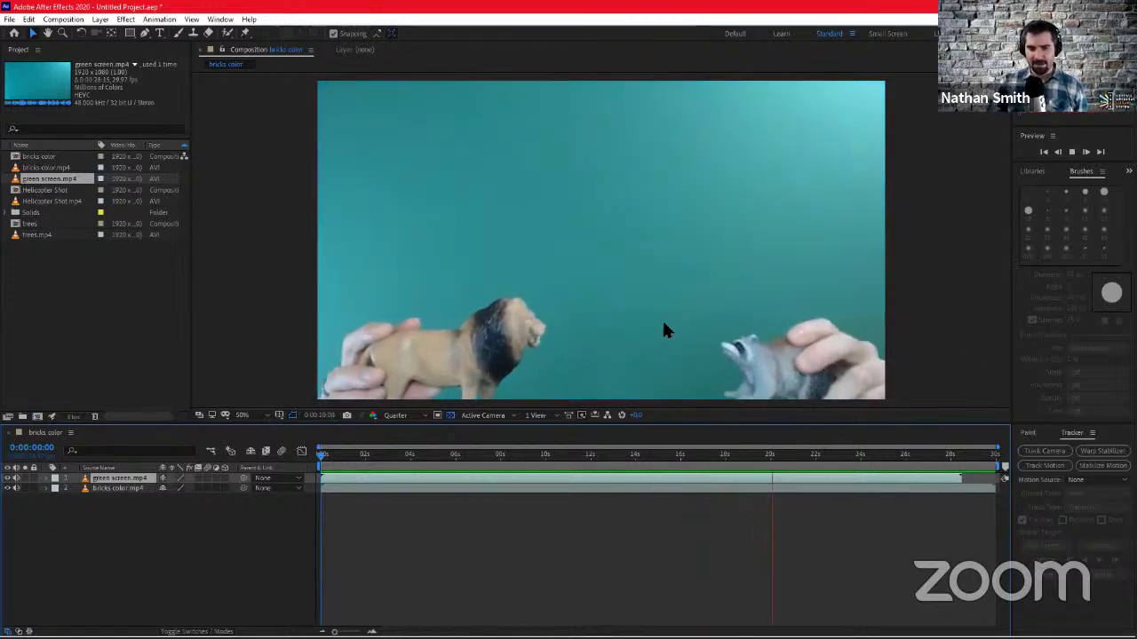
key("space")
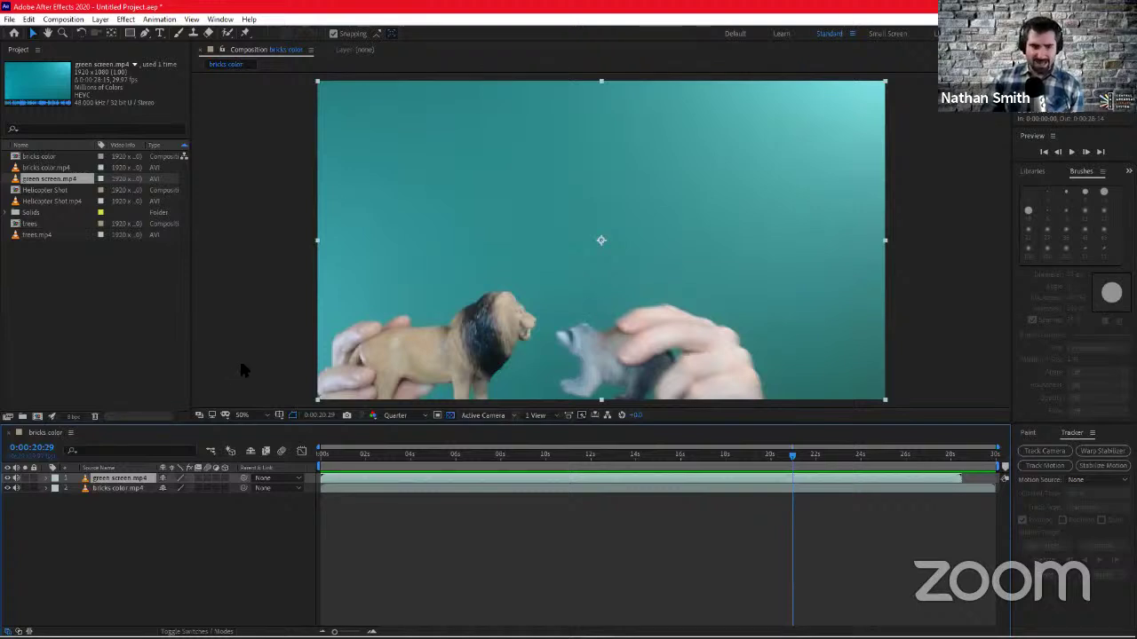
Display the Effects & Presets list in place of the brushes and look through its effect categories
left_click(1129, 172)
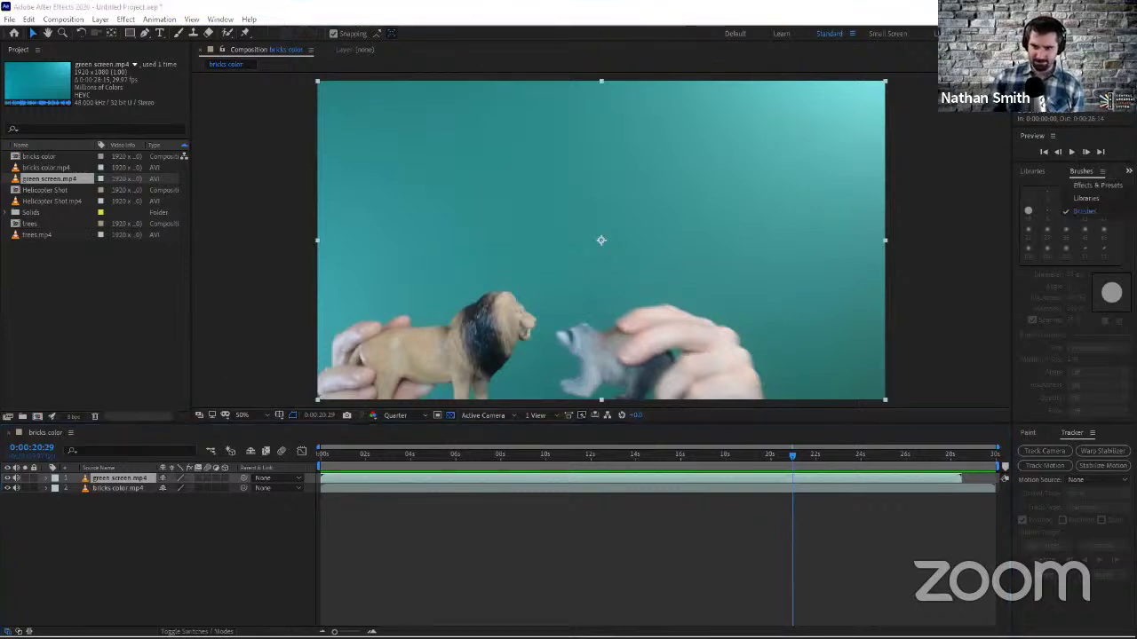
left_click(1049, 222)
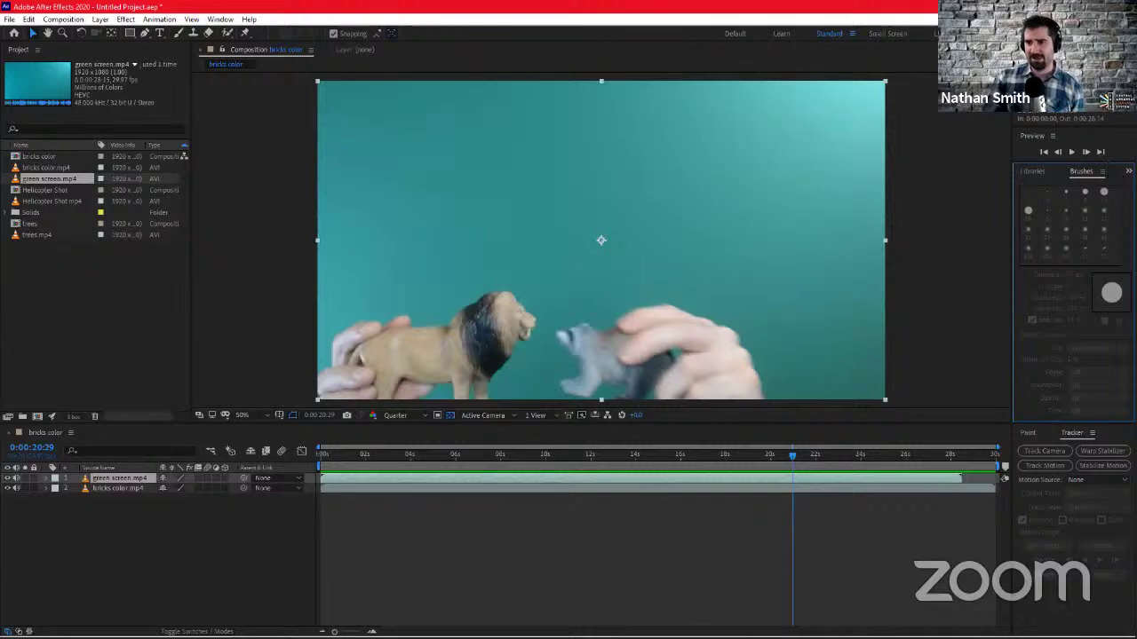
left_click(1129, 172)
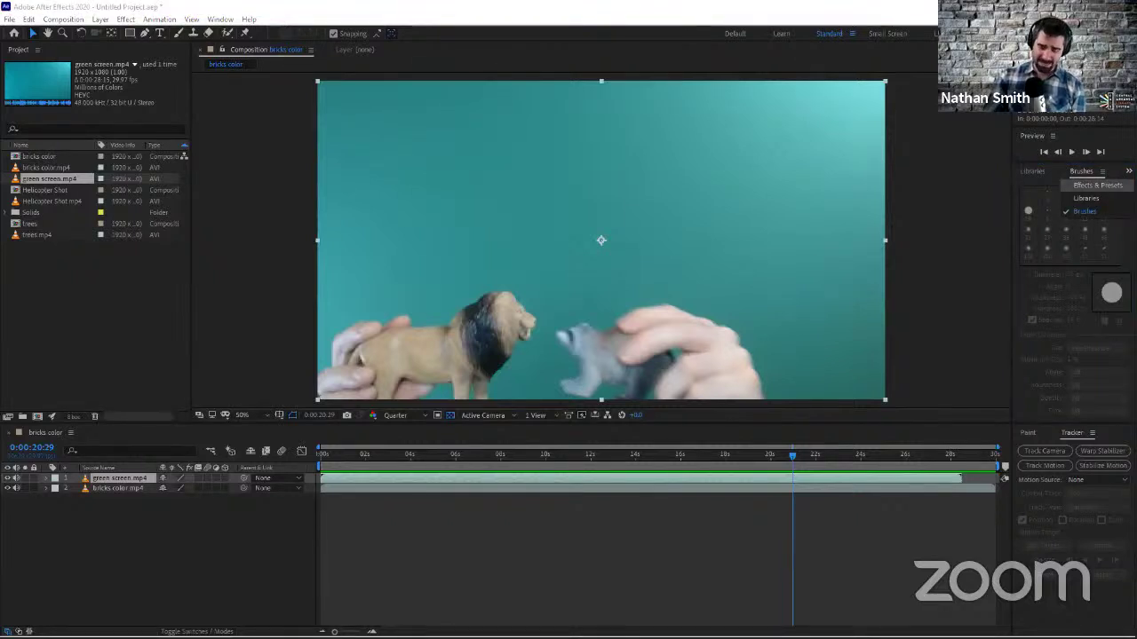
left_click(1098, 185)
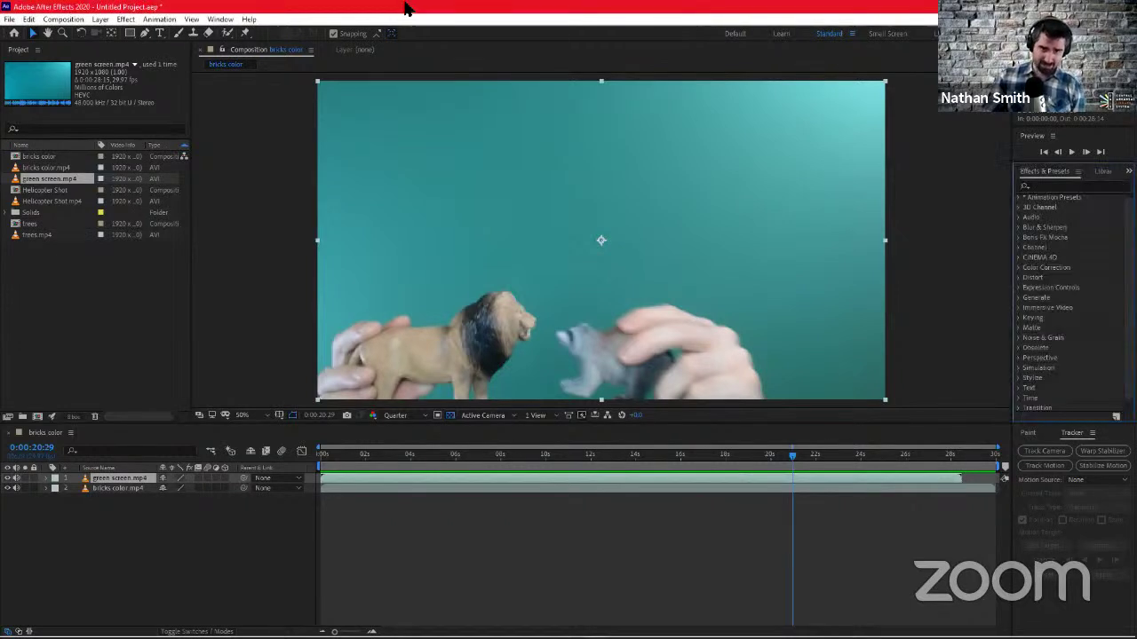
left_click(220, 18)
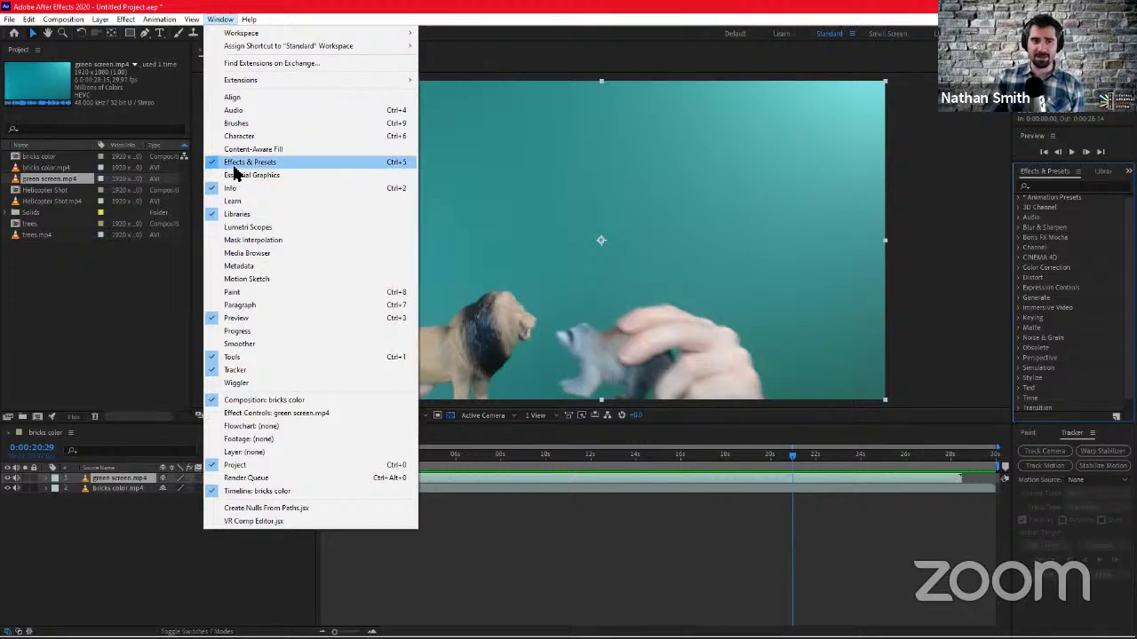
left_click(354, 4)
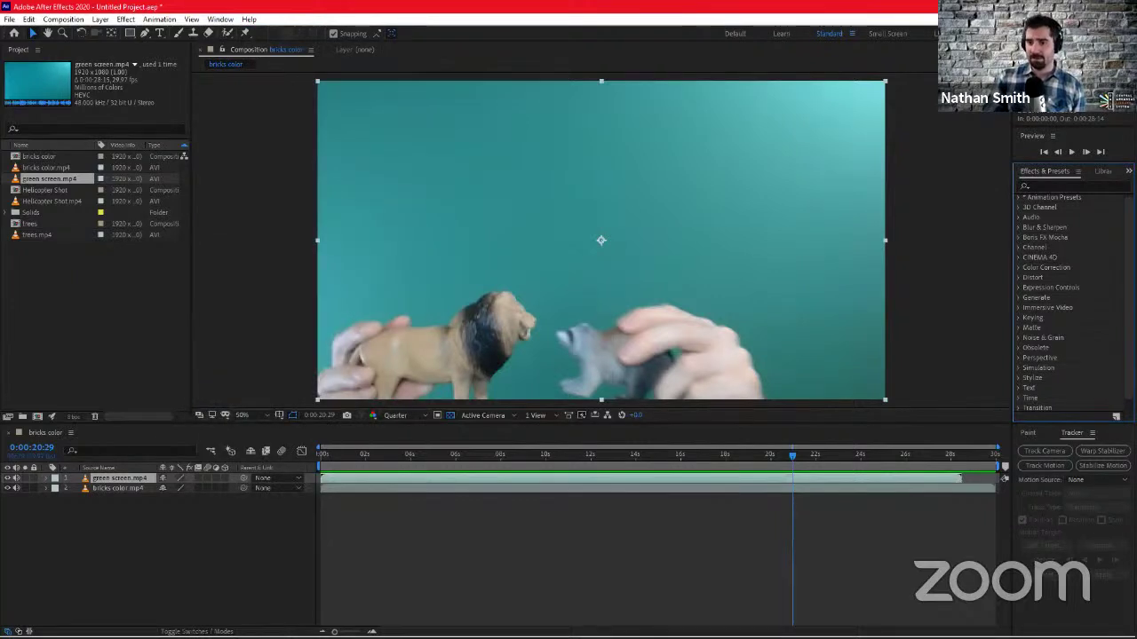
scroll(1073, 302, "up", 1)
scroll(1083, 397, "down", 2)
scroll(1083, 397, "up", 2)
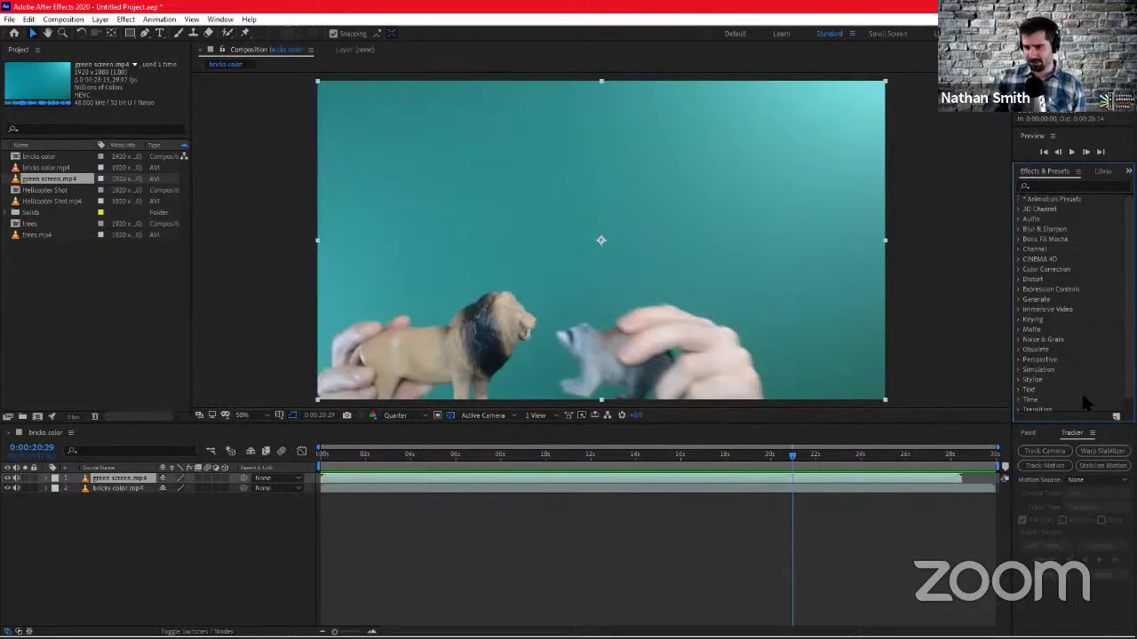
Find the Keylight (1.2) effect and apply it to the green screen.mp4 layer
left_click(1077, 190)
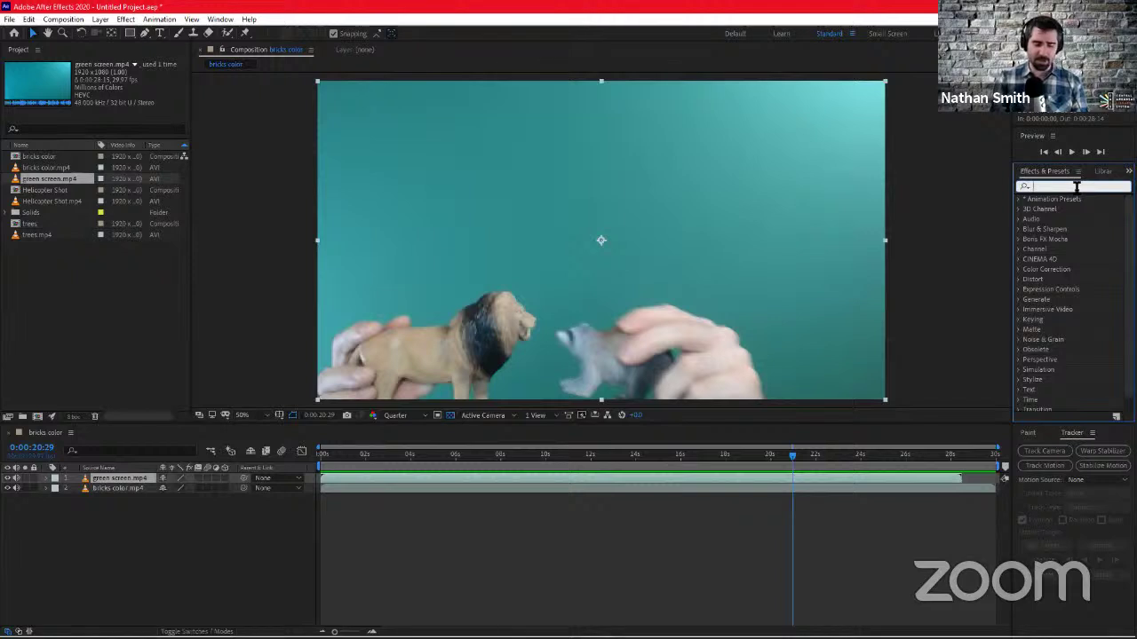
type("keylight")
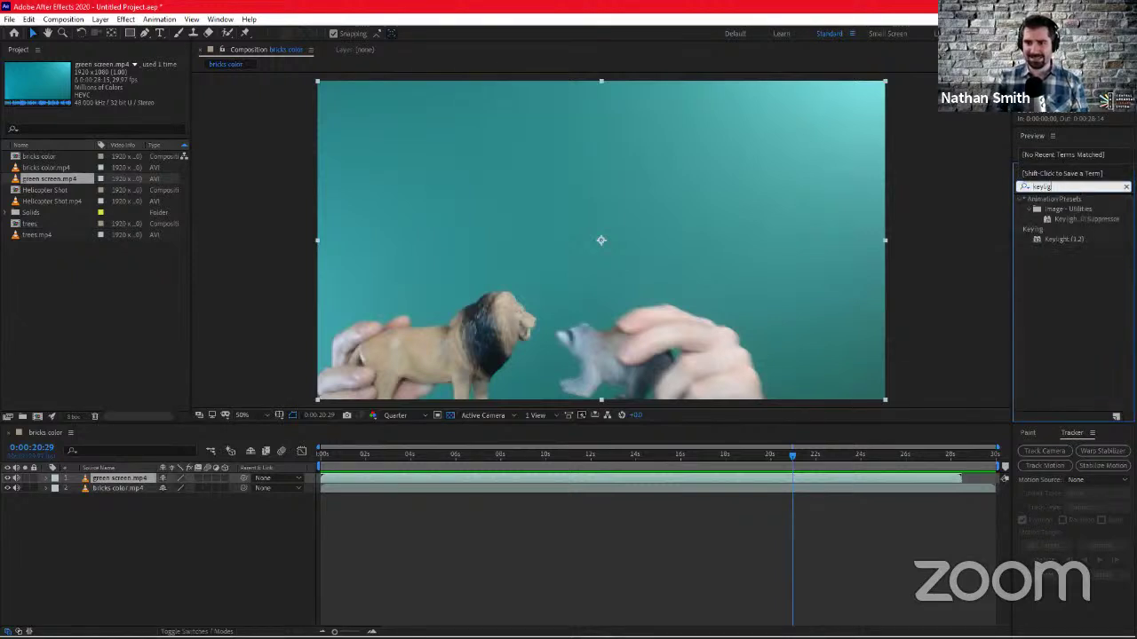
left_click(1062, 238)
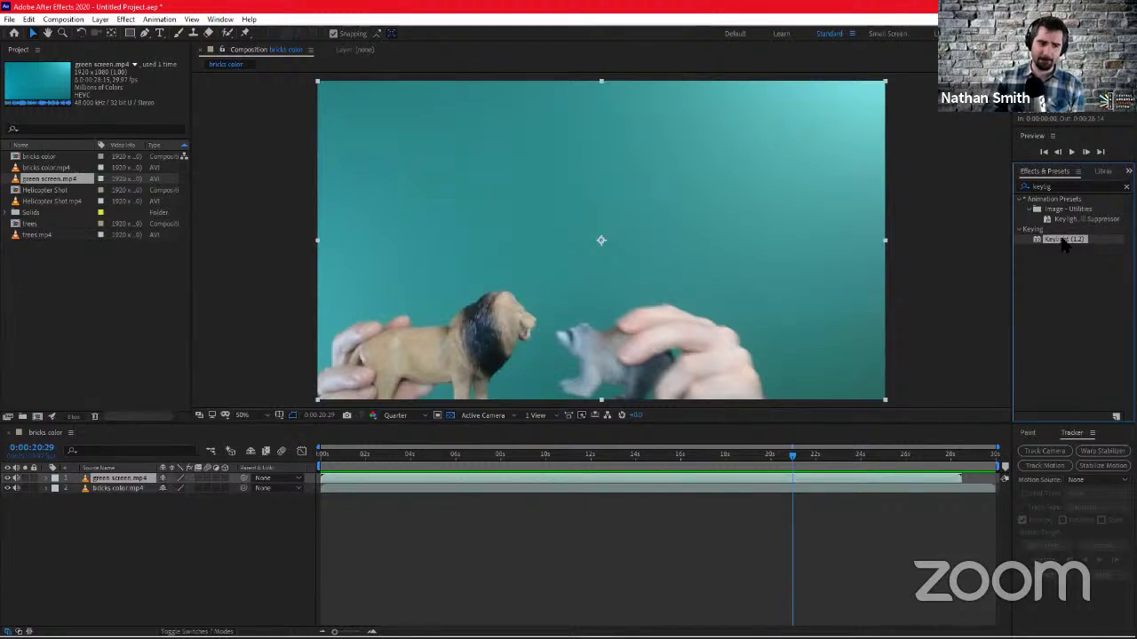
left_click_drag(1063, 245, 127, 480)
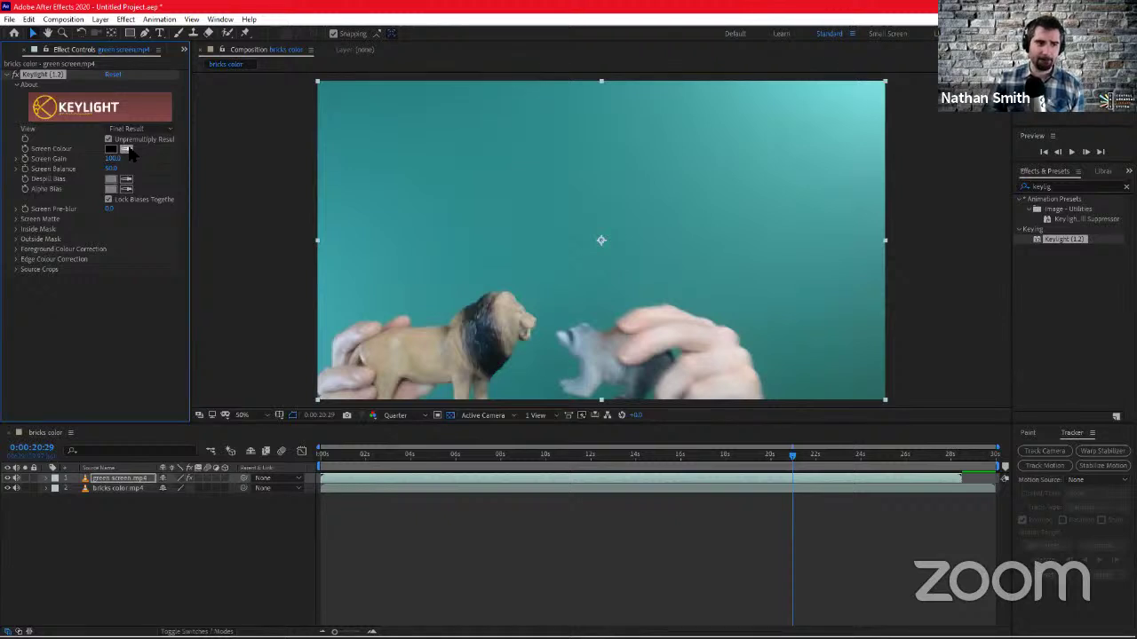
Set the Keylight effect's View to Intermediate Result on the green screen.mp4 layer
left_click(139, 131)
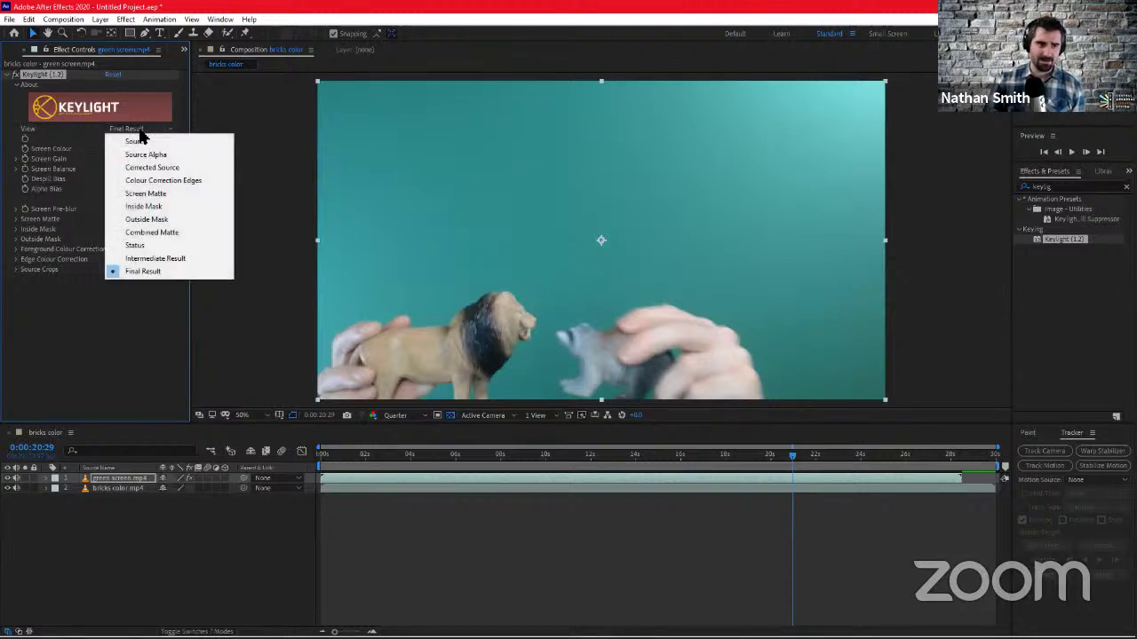
left_click(92, 325)
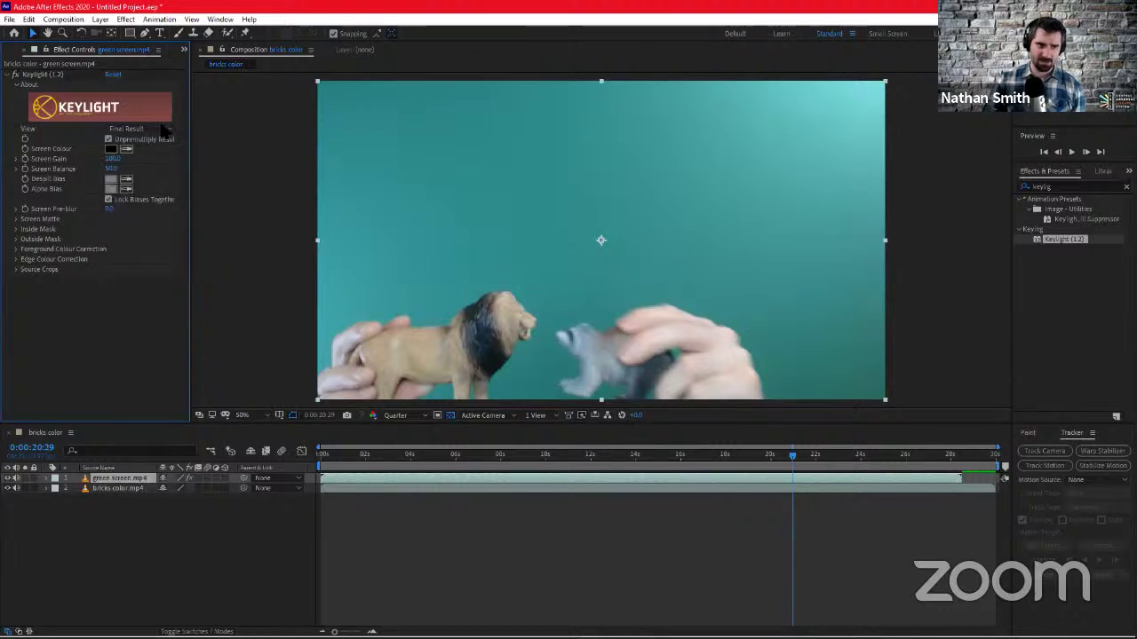
left_click(163, 131)
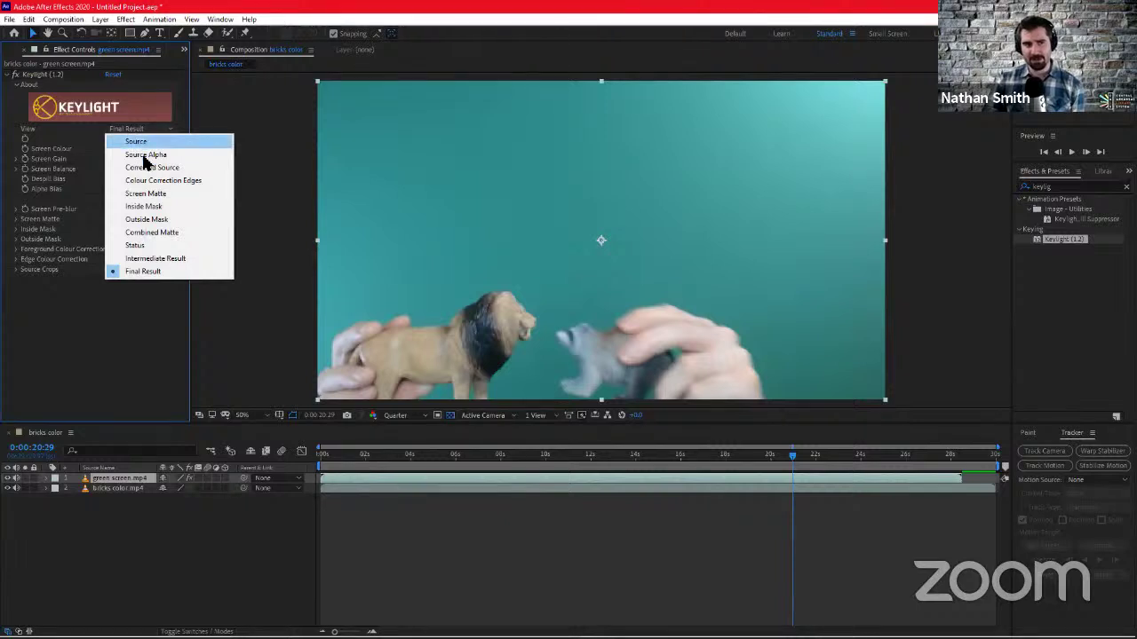
left_click(182, 267)
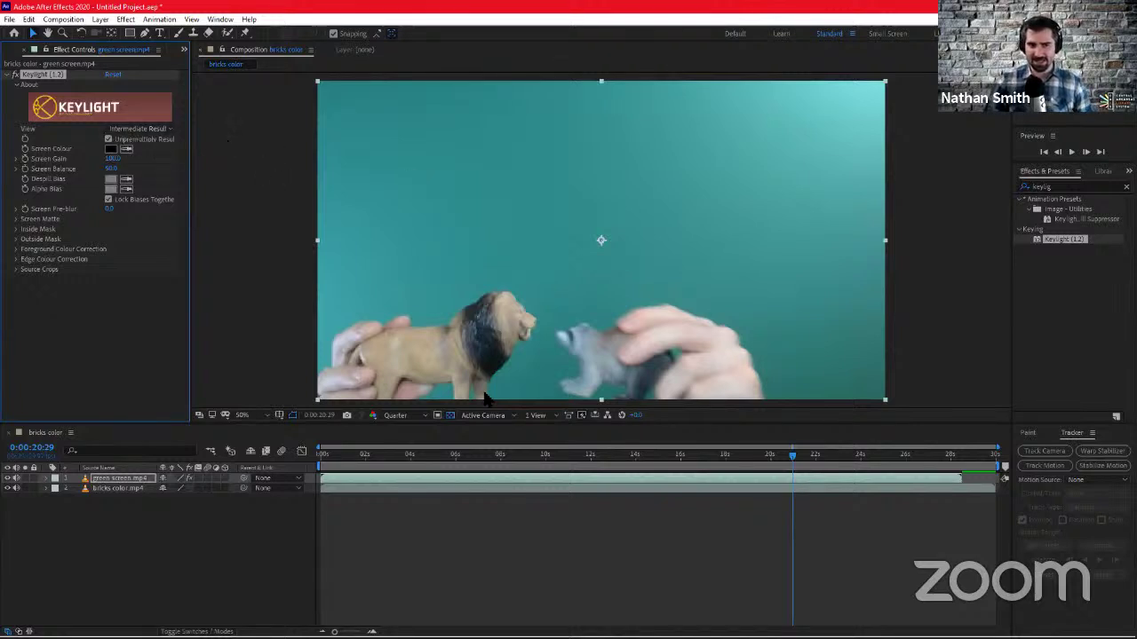
Sample the green backdrop between the animals as Keylight's Screen Colour and raise Screen Gain to about 139
left_click(125, 150)
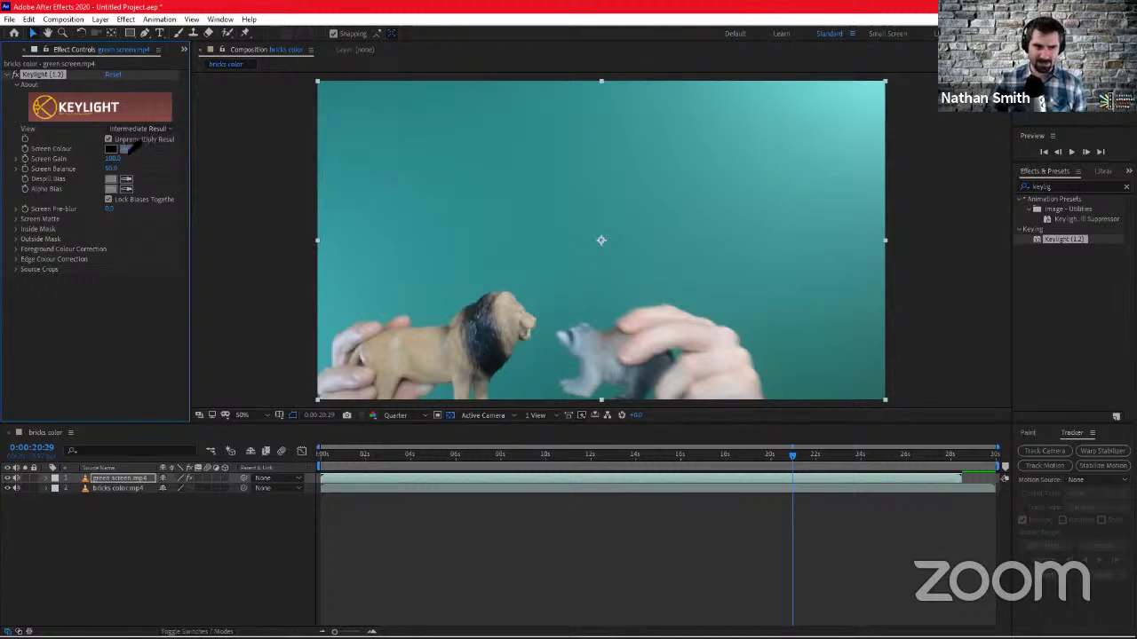
left_click(571, 282)
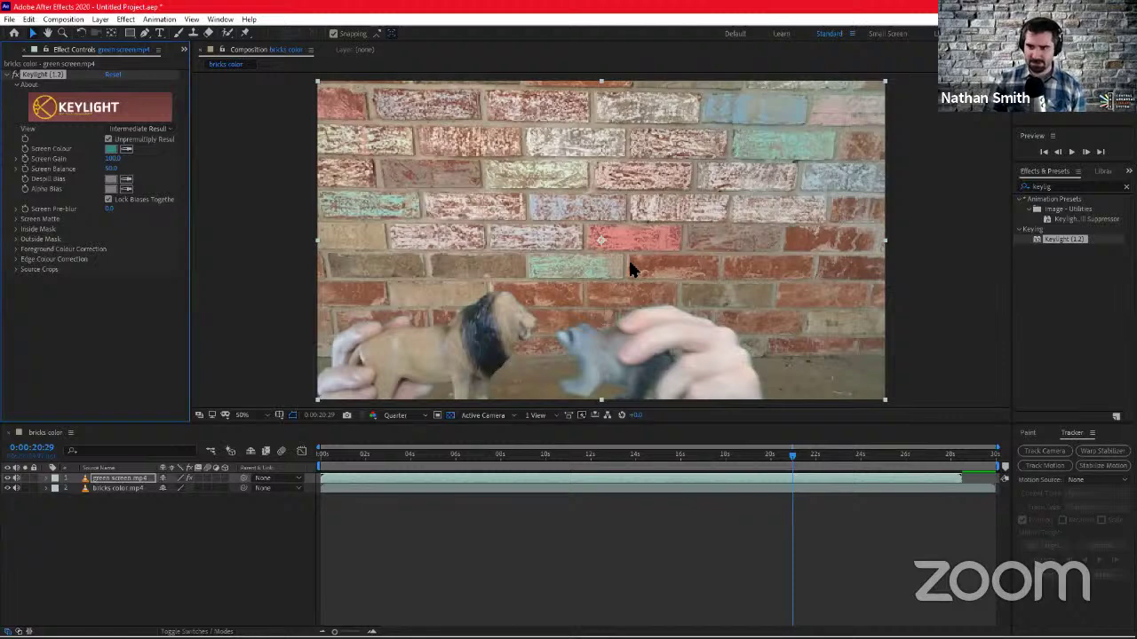
left_click(113, 159)
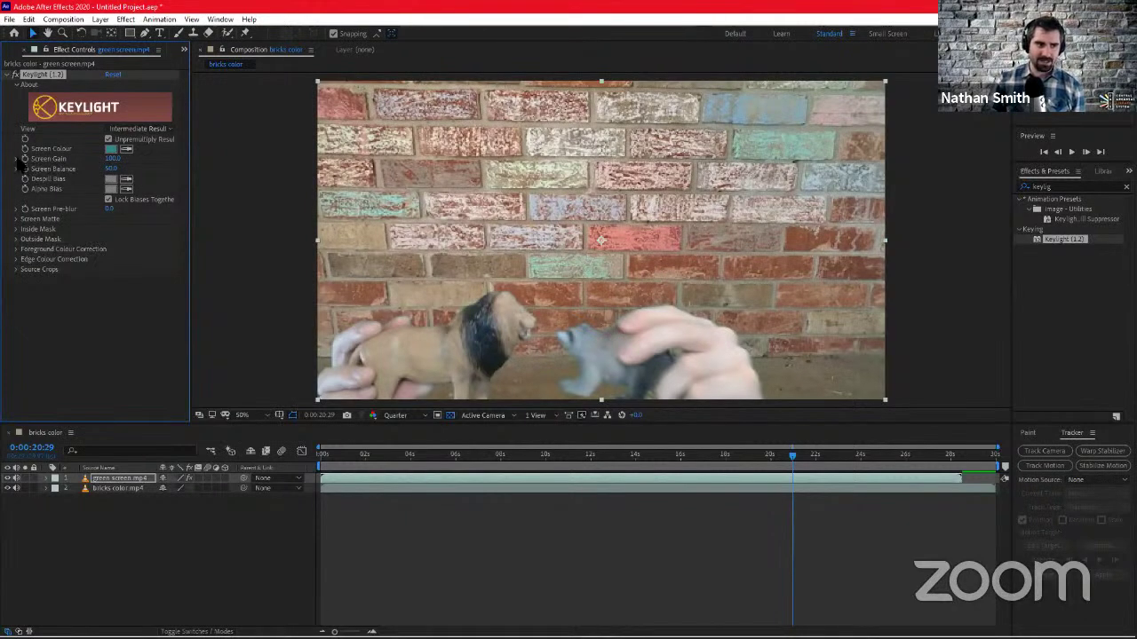
left_click(15, 159)
left_click(15, 185)
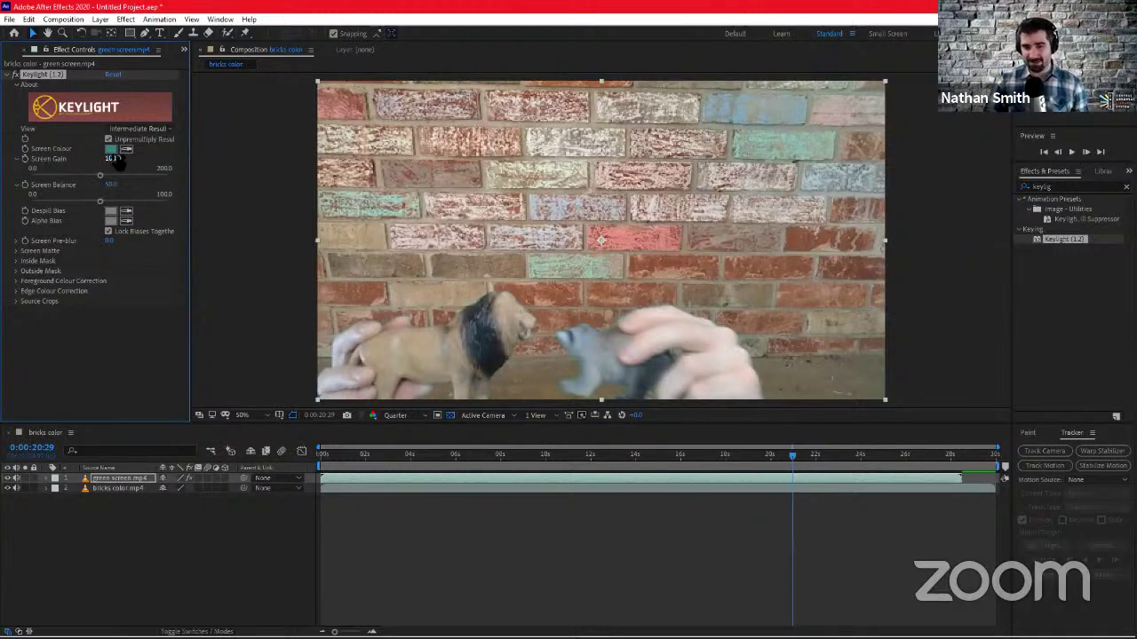
left_click_drag(115, 158, 109, 158)
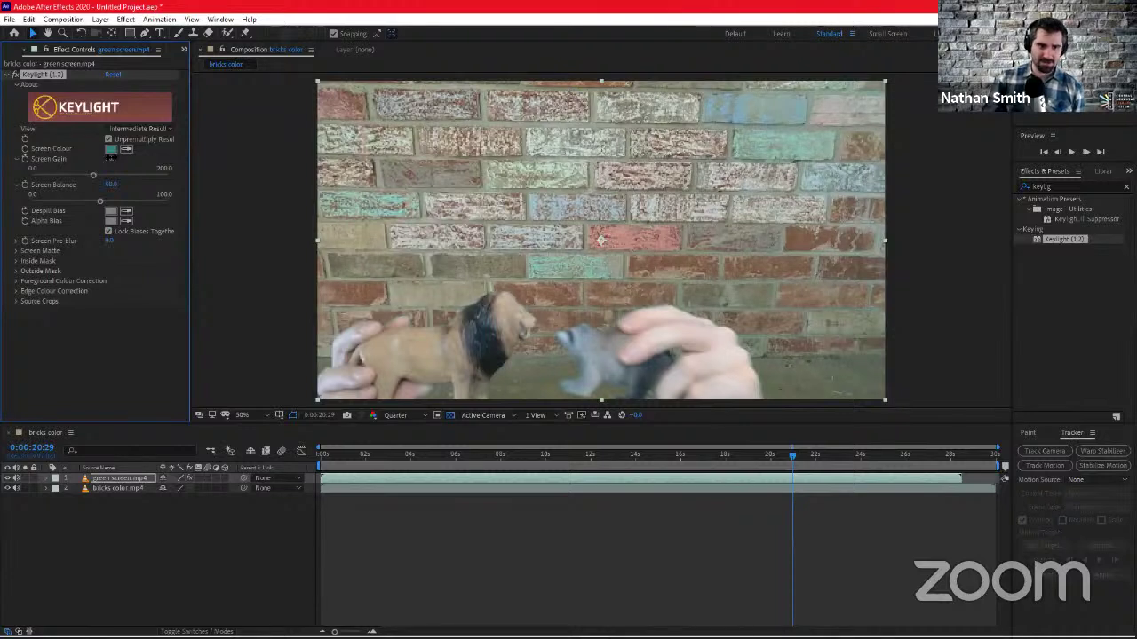
left_click_drag(111, 159, 139, 158)
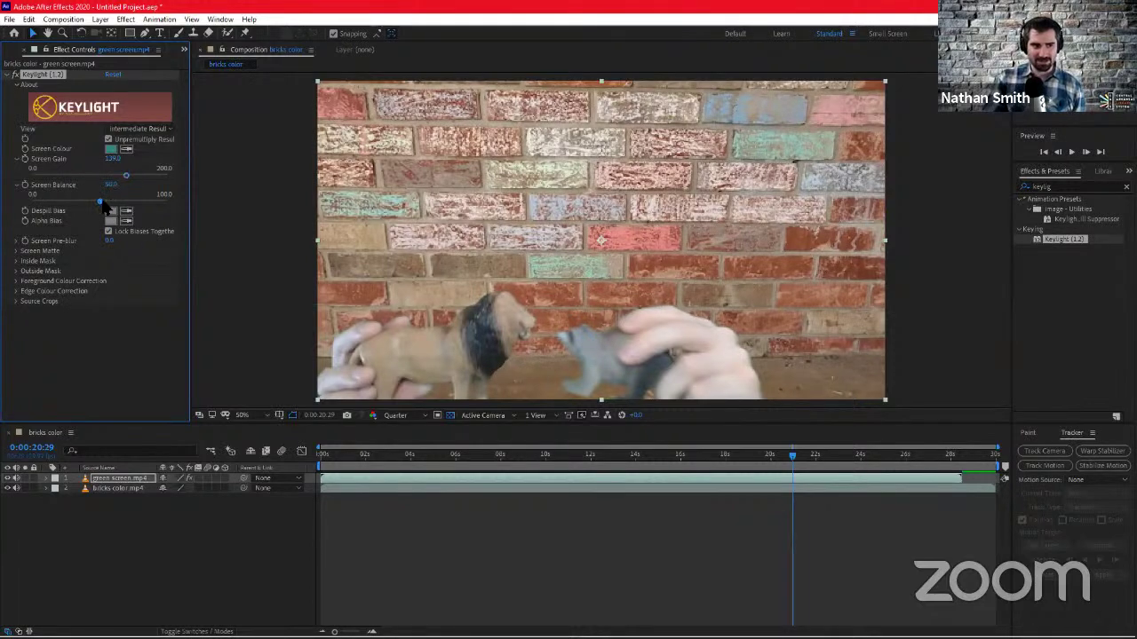
Try higher and lower Screen Balance values in Keylight and set Screen Balance back to 50
left_click_drag(102, 204, 128, 215)
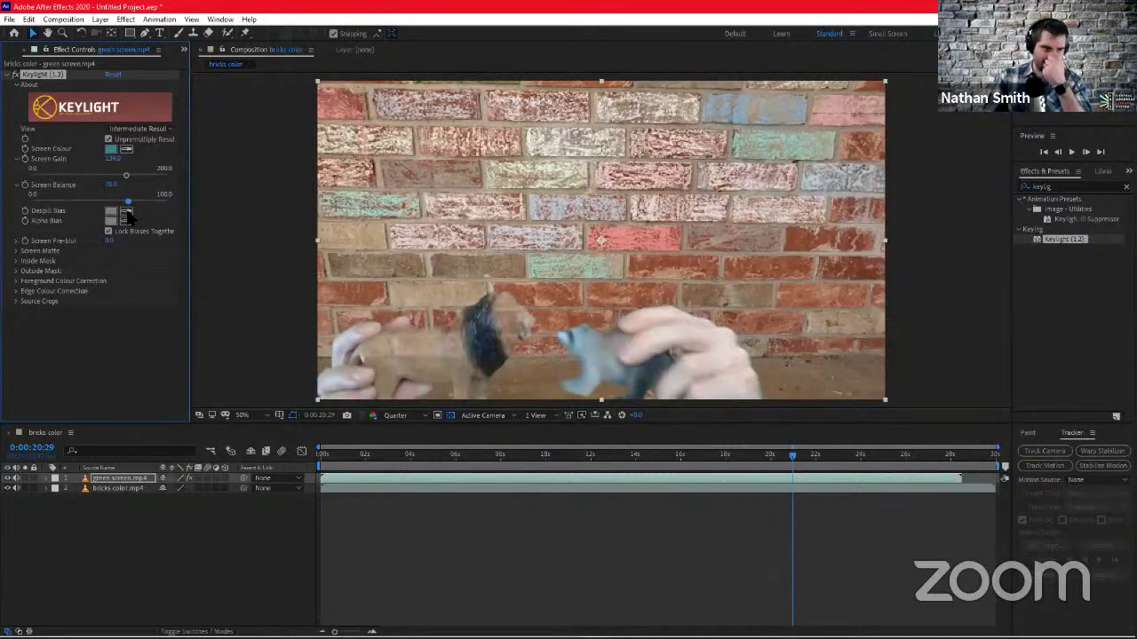
left_click_drag(129, 216, 93, 203)
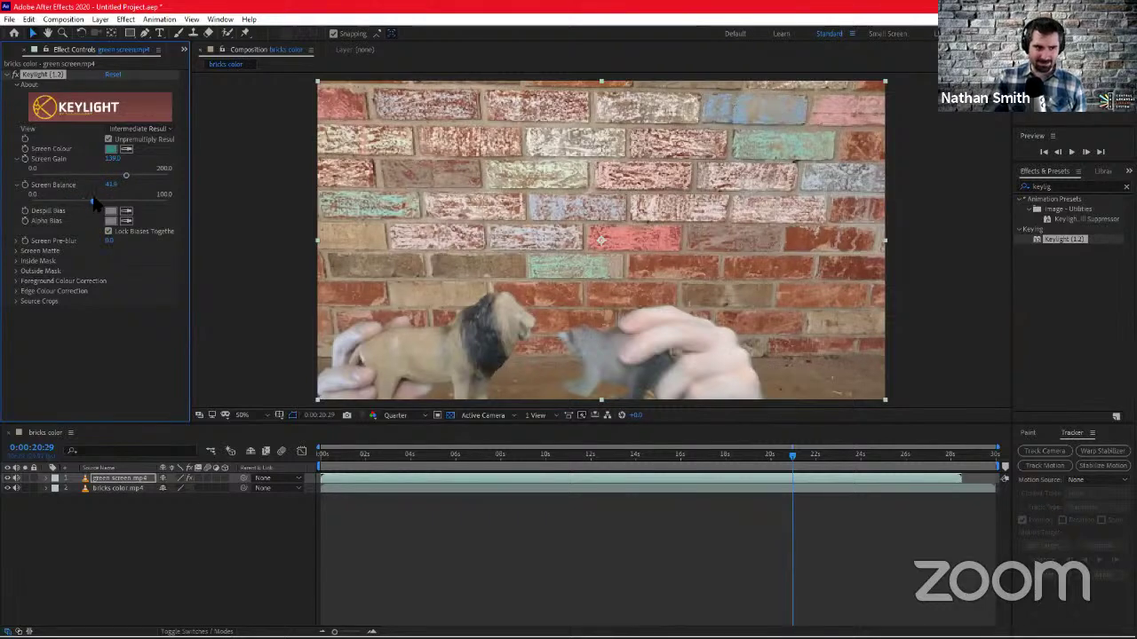
left_click(118, 185)
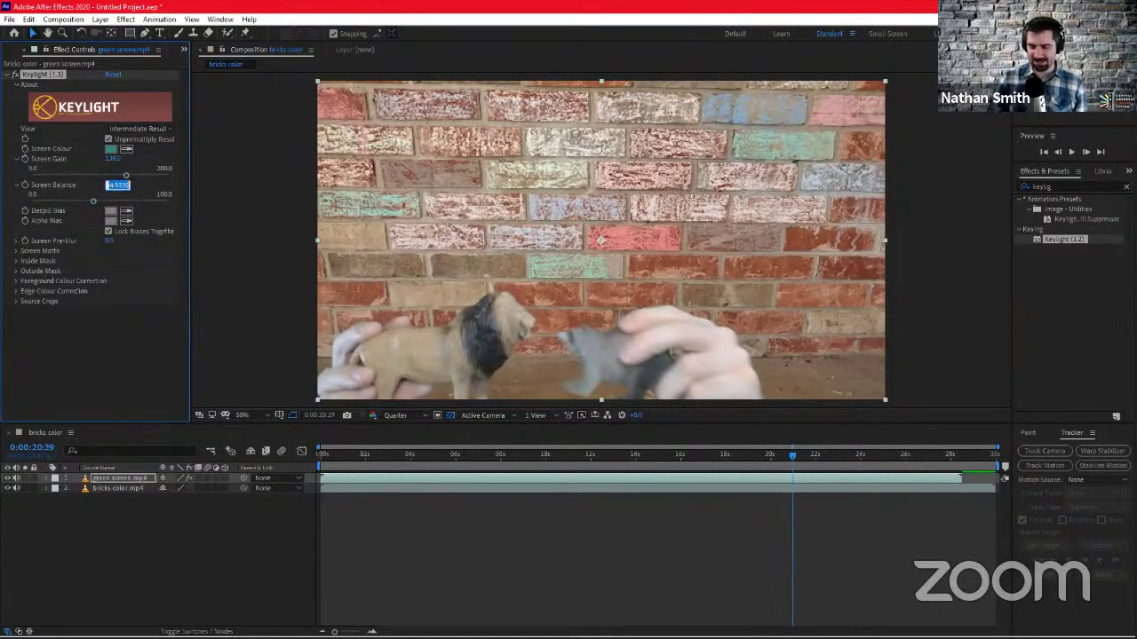
type("50")
left_click(114, 364)
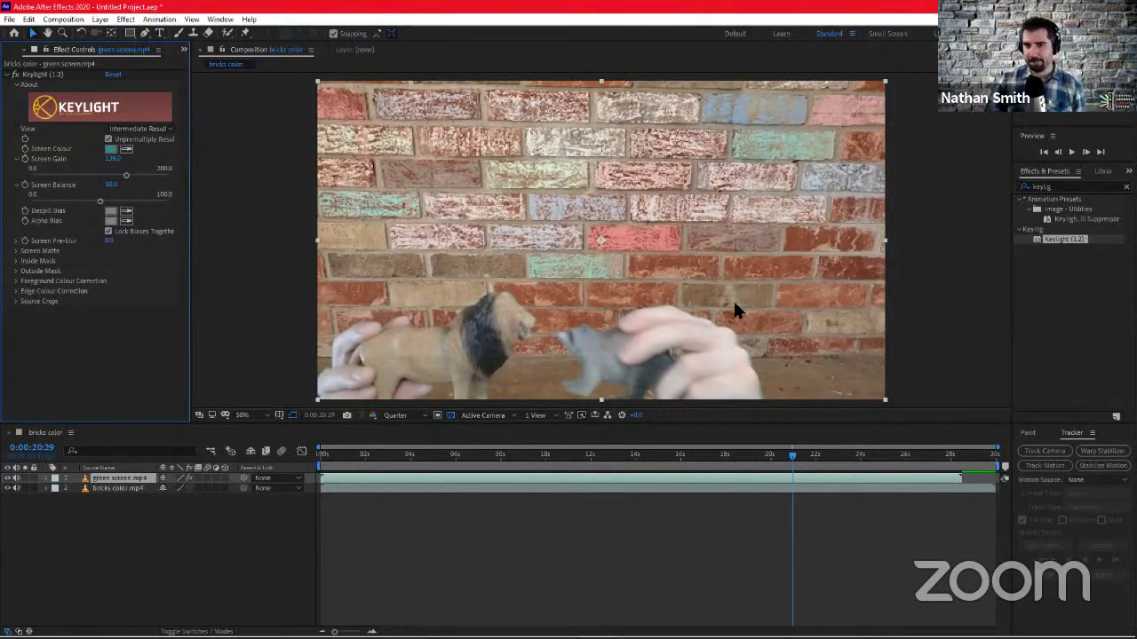
Check the keyed footage at 0:00:09:26 and 0:00:07:15, and collapse the Keylight settings
left_click(545, 463)
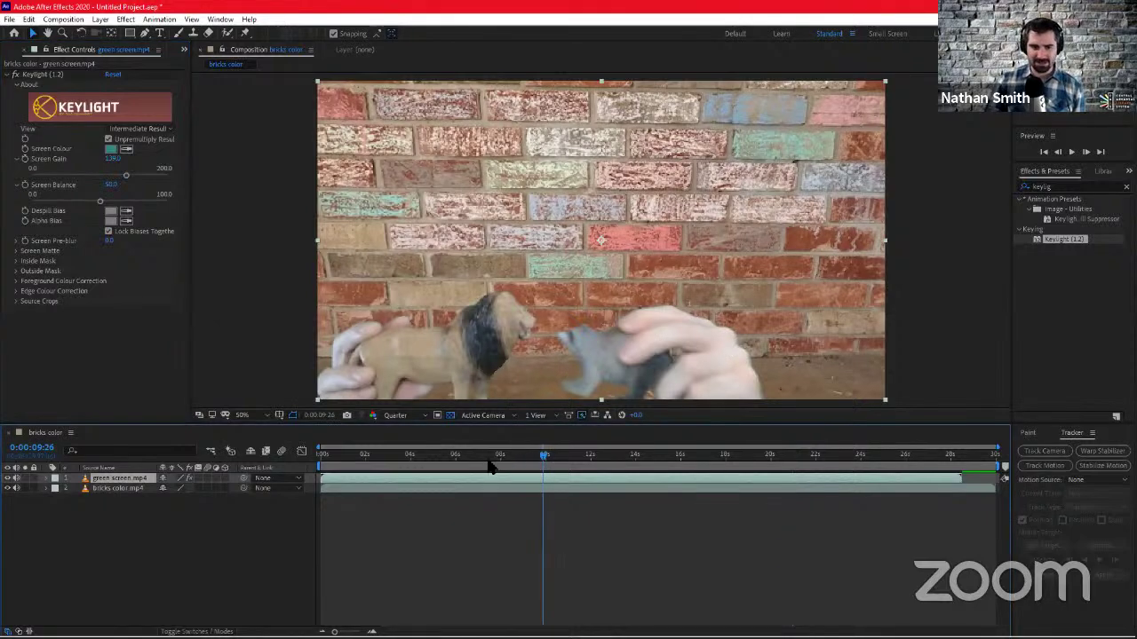
left_click(490, 463)
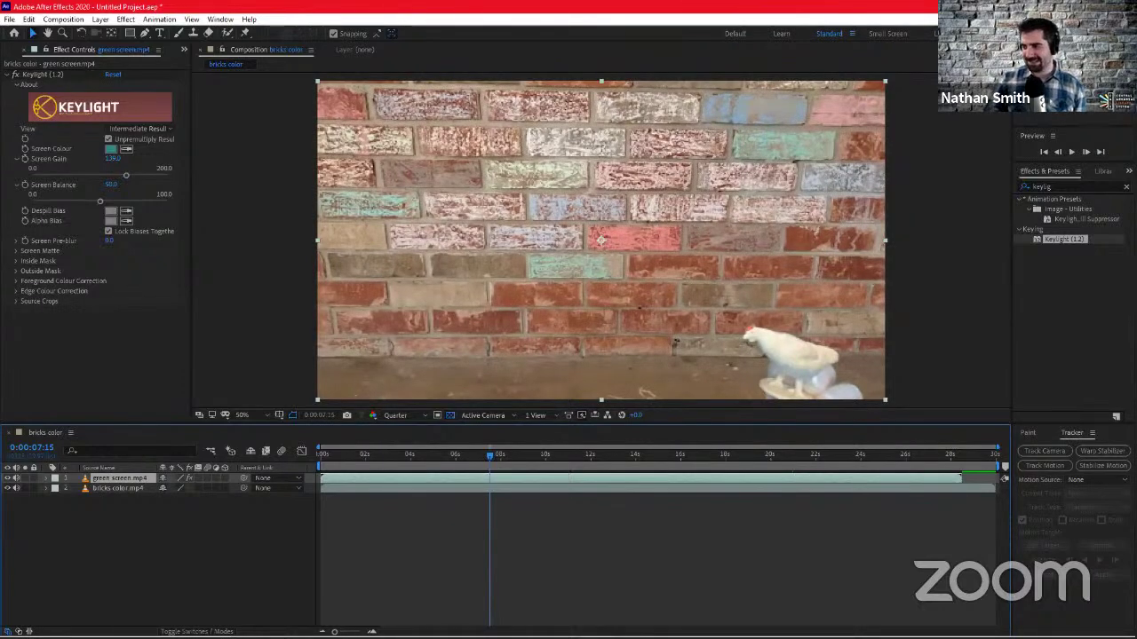
left_click(14, 75)
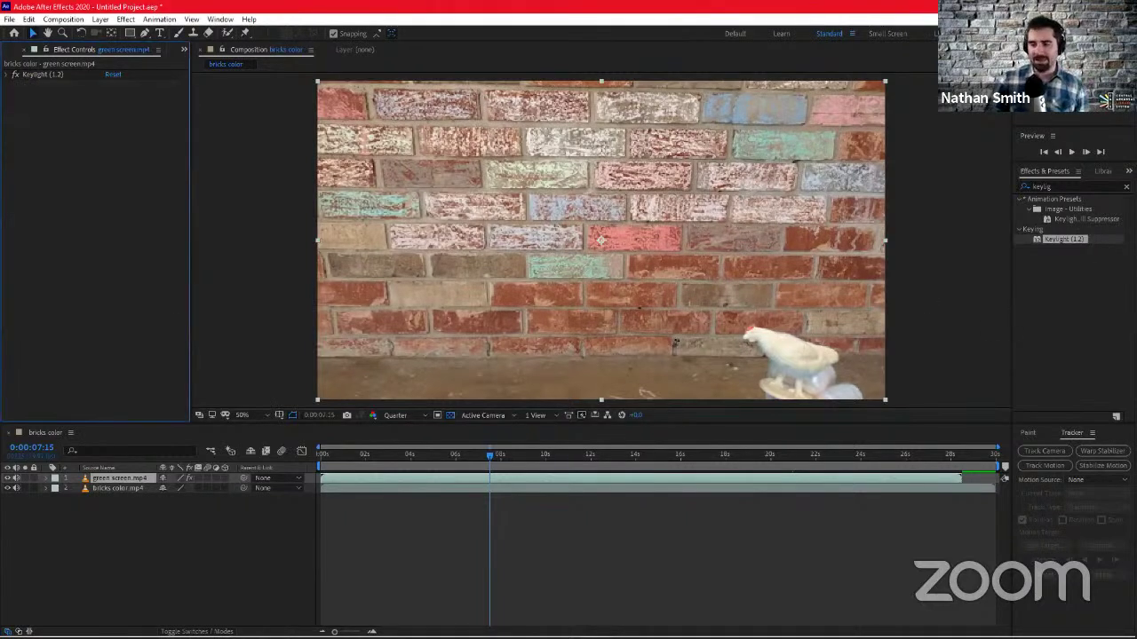
Clear the effects search and expand the Keying category in the full effects list
left_click(1057, 187)
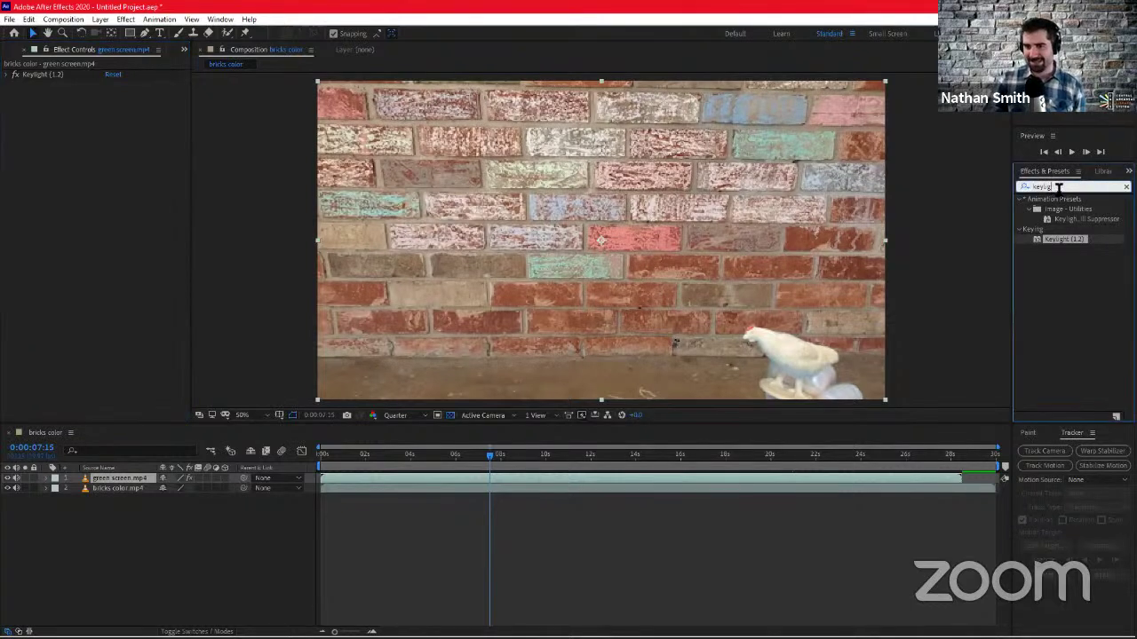
key("ctrl+a")
key("BackSpace")
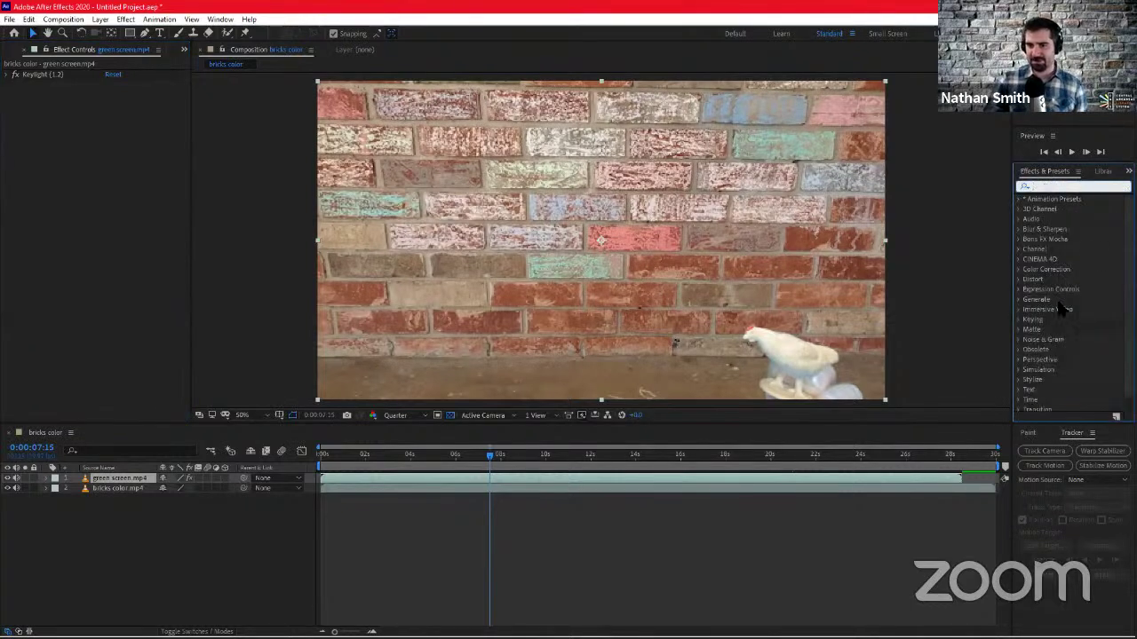
scroll(1064, 320, "down", 1)
scroll(1062, 327, "up", 1)
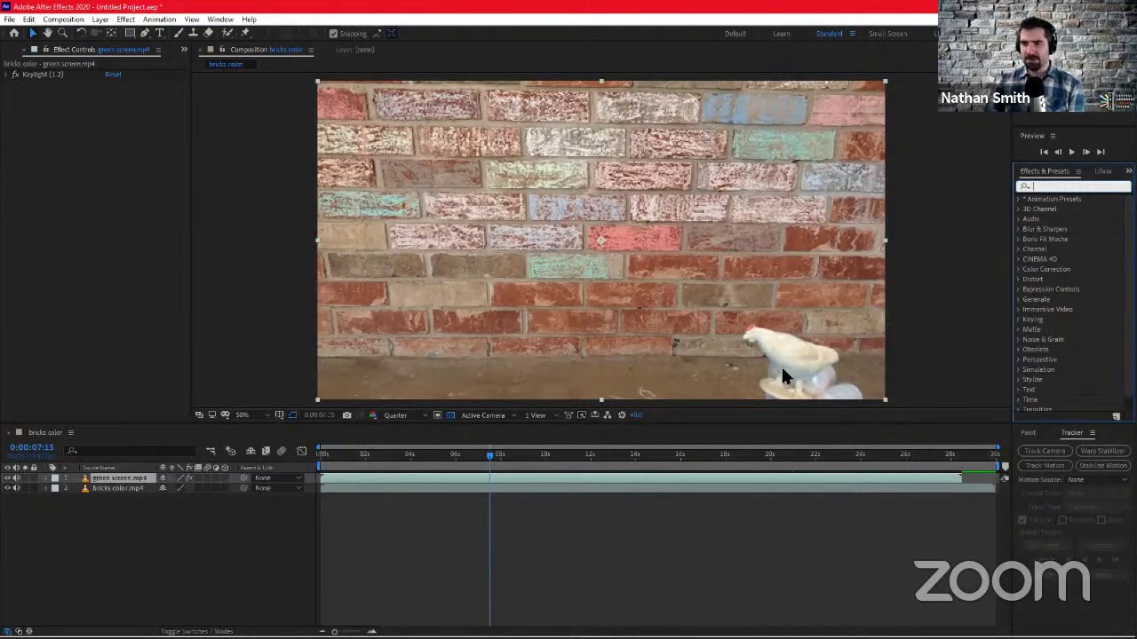
left_click(1017, 320)
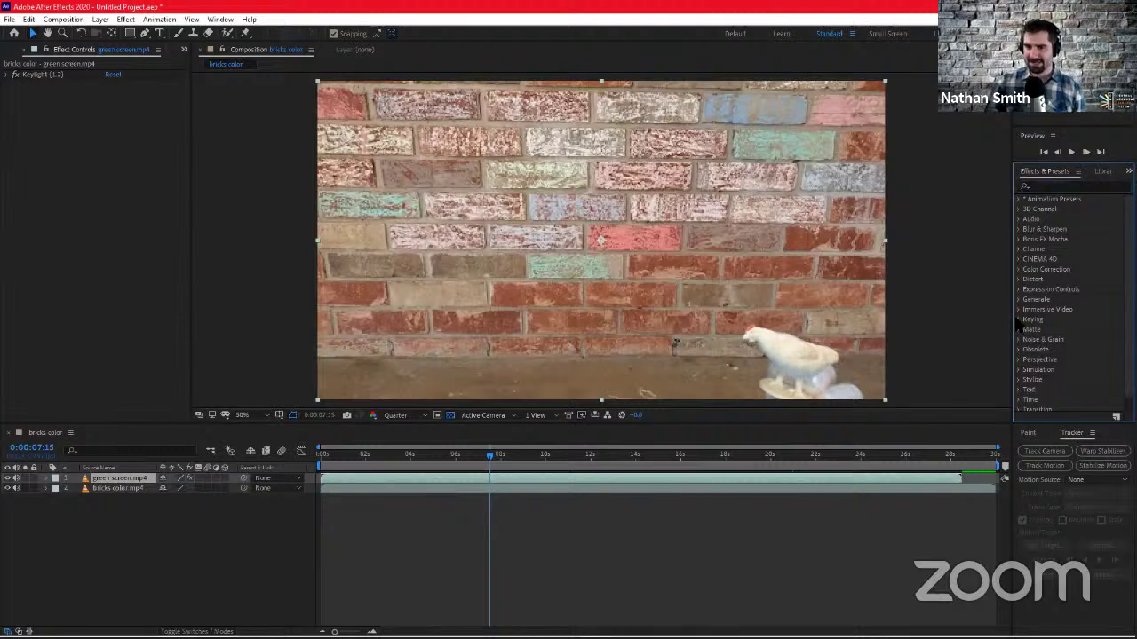
left_click(1018, 320)
scroll(1051, 331, "down", 2)
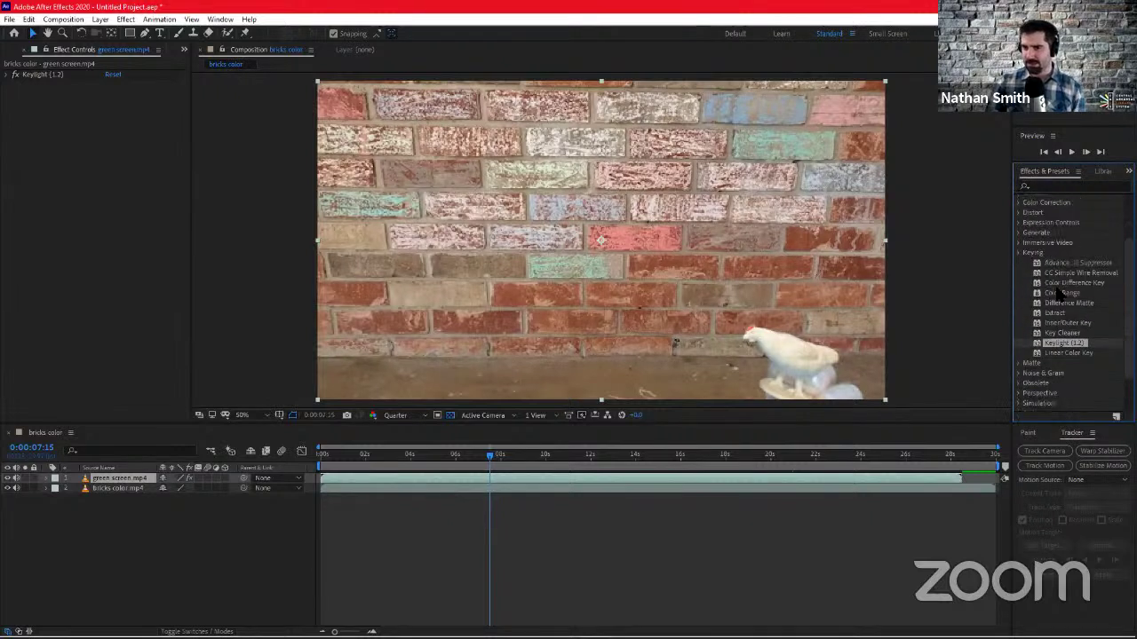
Apply the Refine Hard Matte effect from the Matte category to the green screen.mp4 layer, below Keylight
scroll(1058, 296, "down", 3)
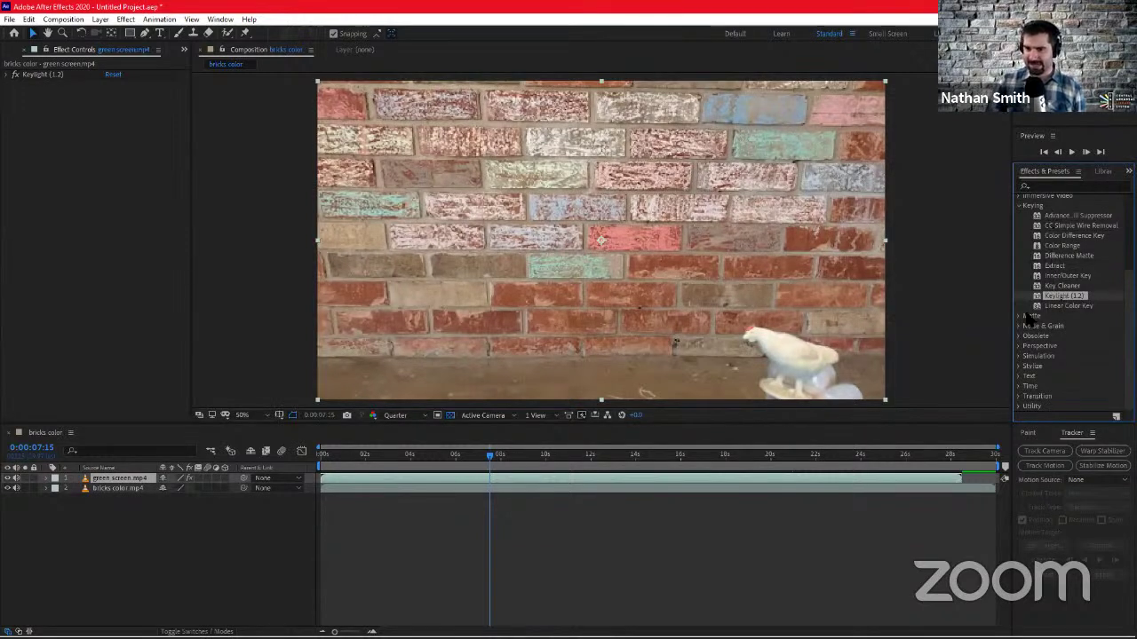
left_click(1026, 316)
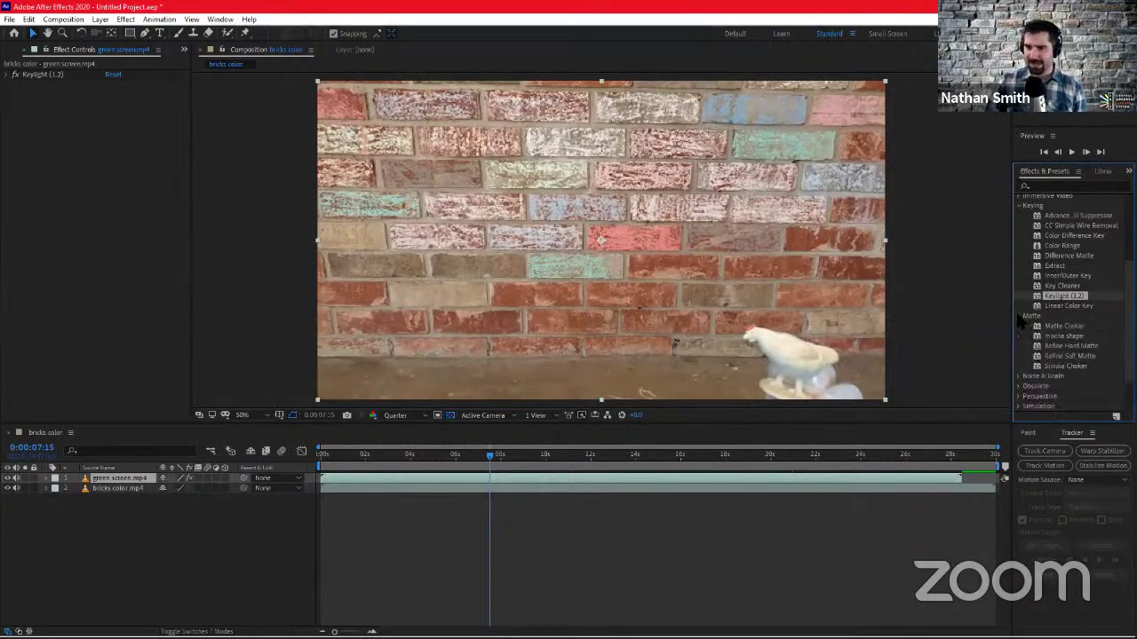
left_click(1070, 346)
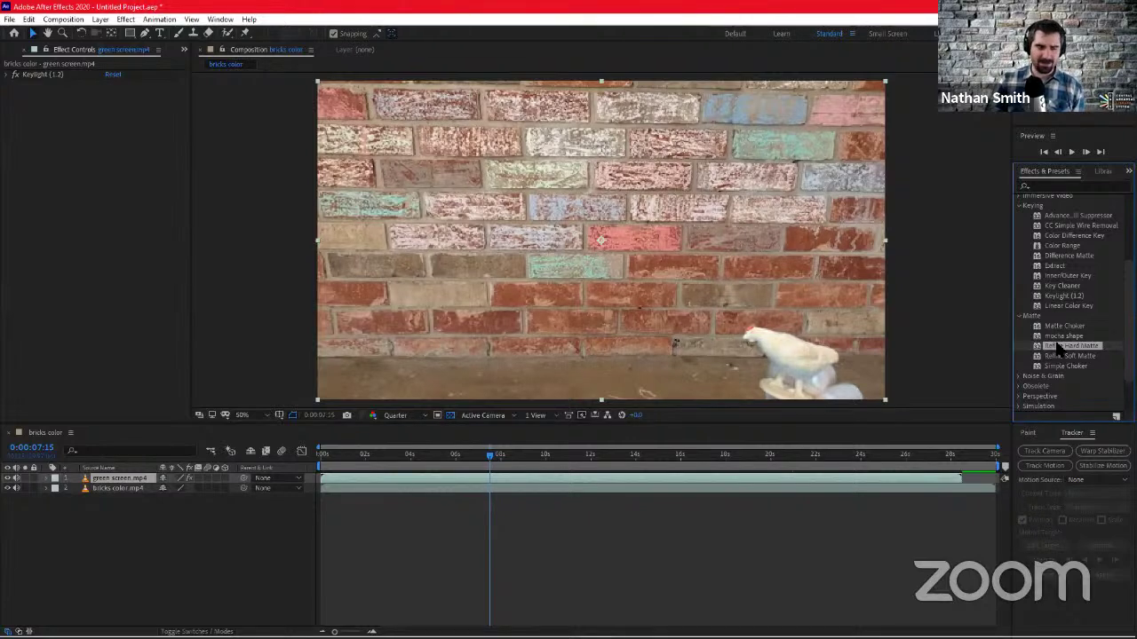
left_click_drag(1059, 349, 9, 80)
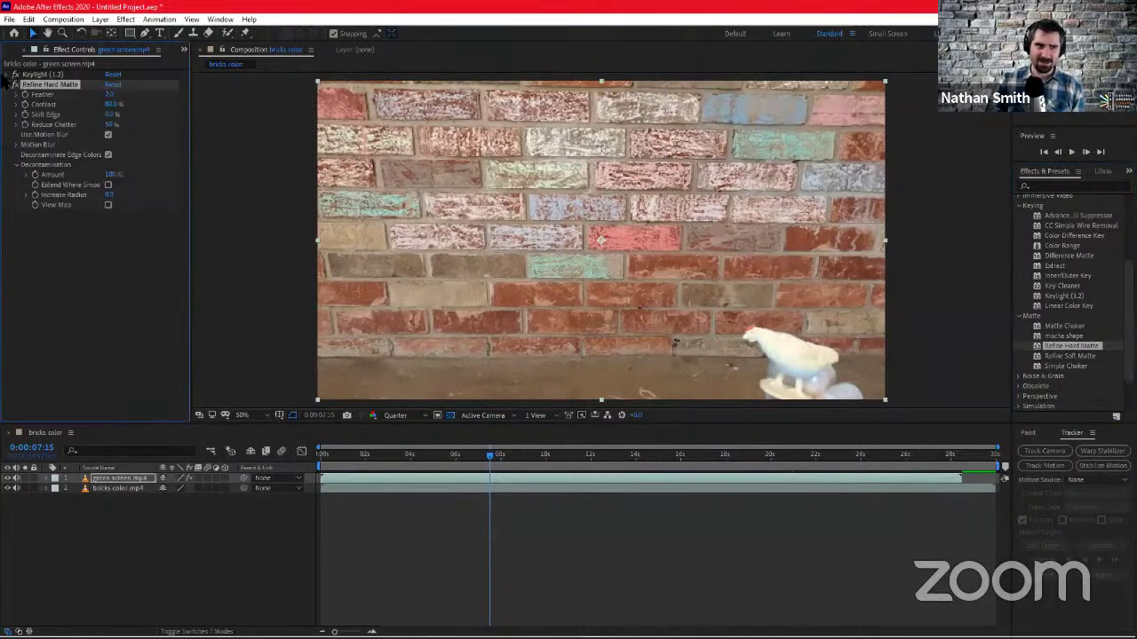
Review the Keylight and Refine Hard Matte settings, leaving only the Refine Hard Matte settings expanded
left_click(6, 75)
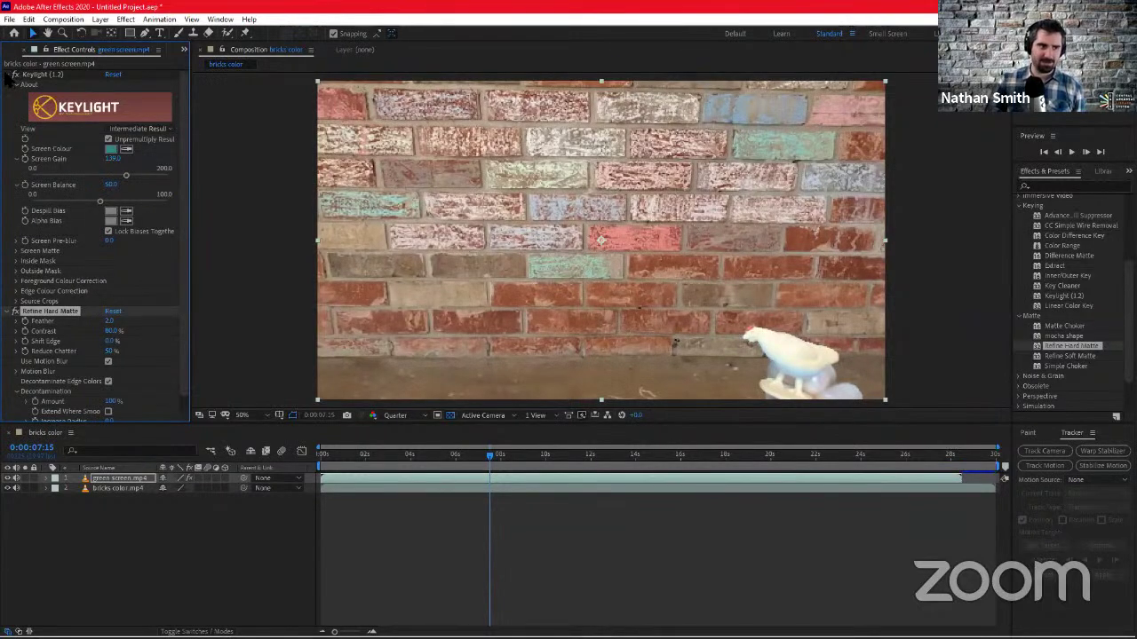
left_click(6, 75)
left_click(9, 83)
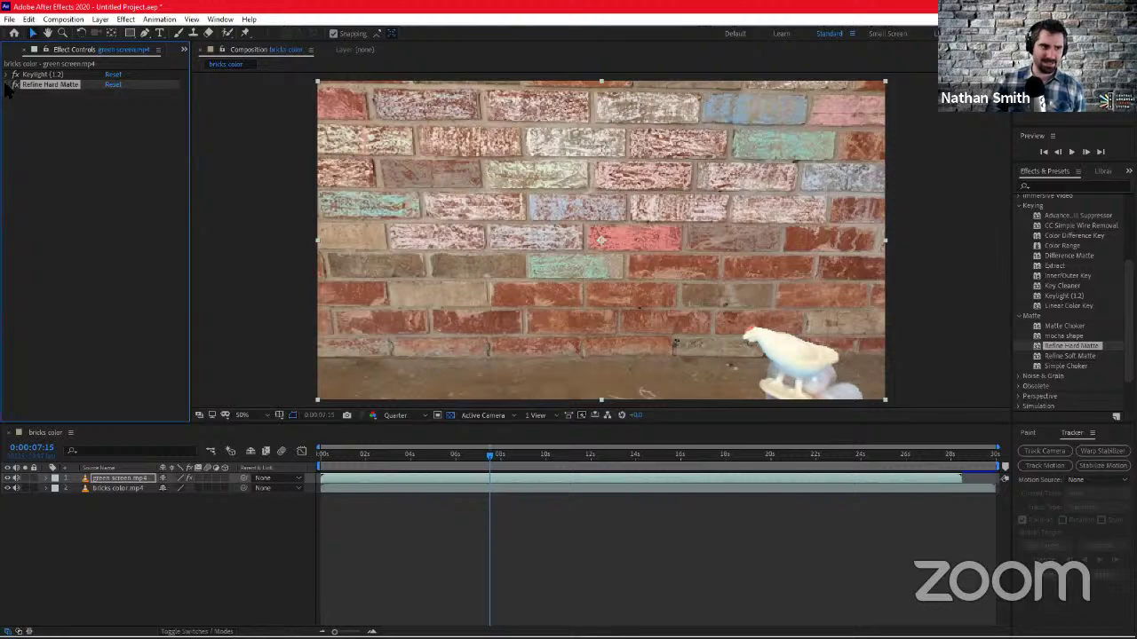
left_click(9, 82)
left_click(6, 74)
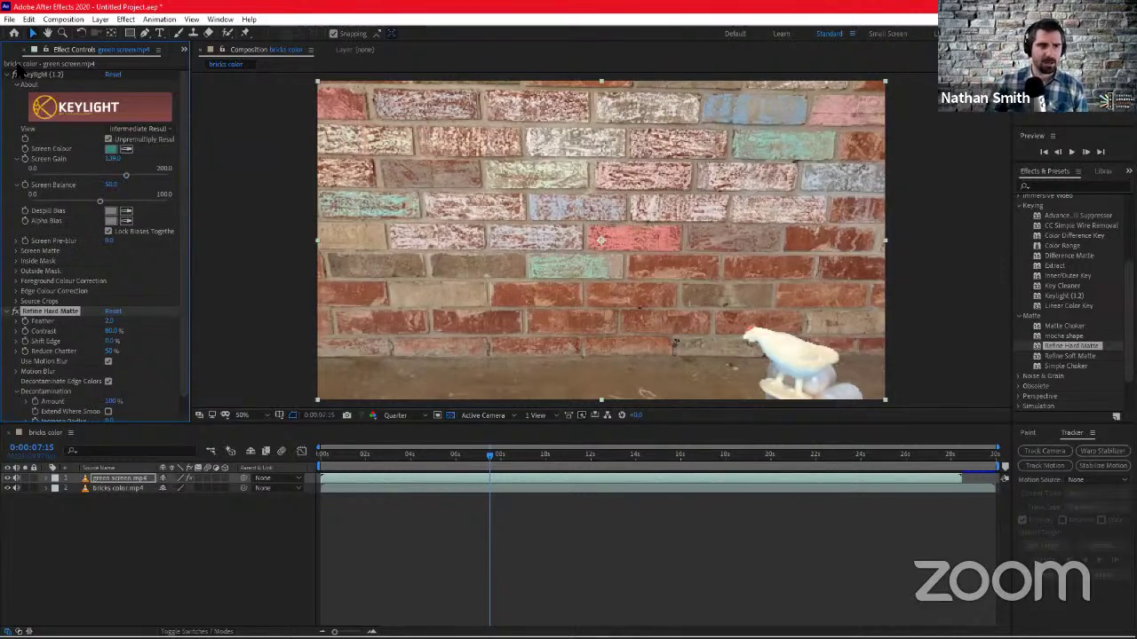
left_click(7, 75)
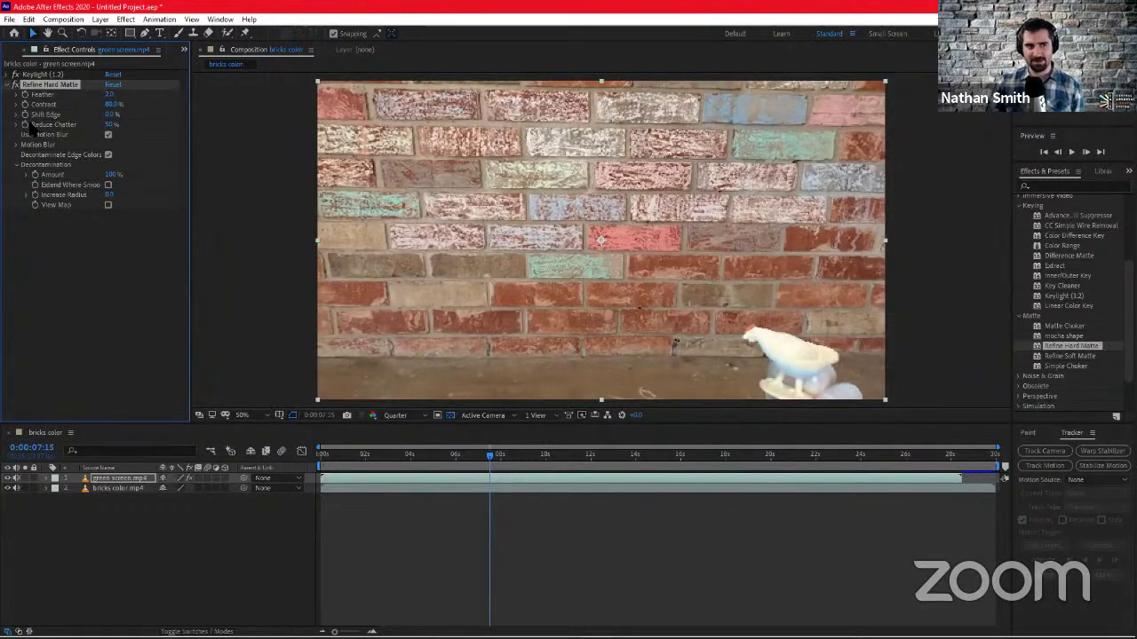
Disable Refine Hard Matte, inspect the footage up to 0:00:20:00, and re-enable the effect there to compare the edges
left_click(15, 85)
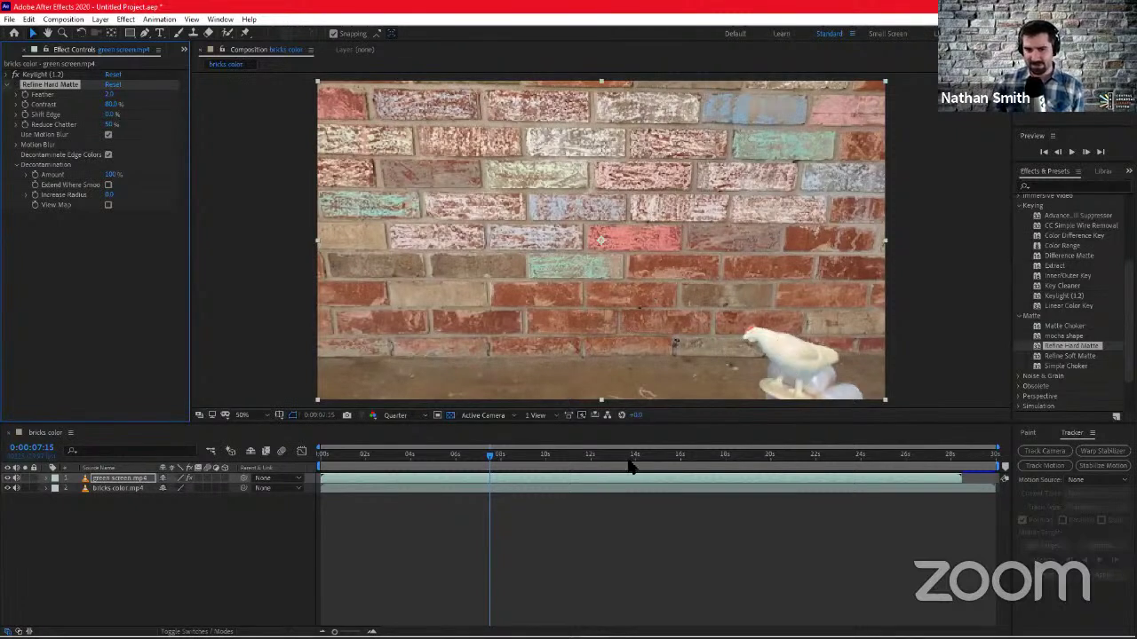
left_click(643, 456)
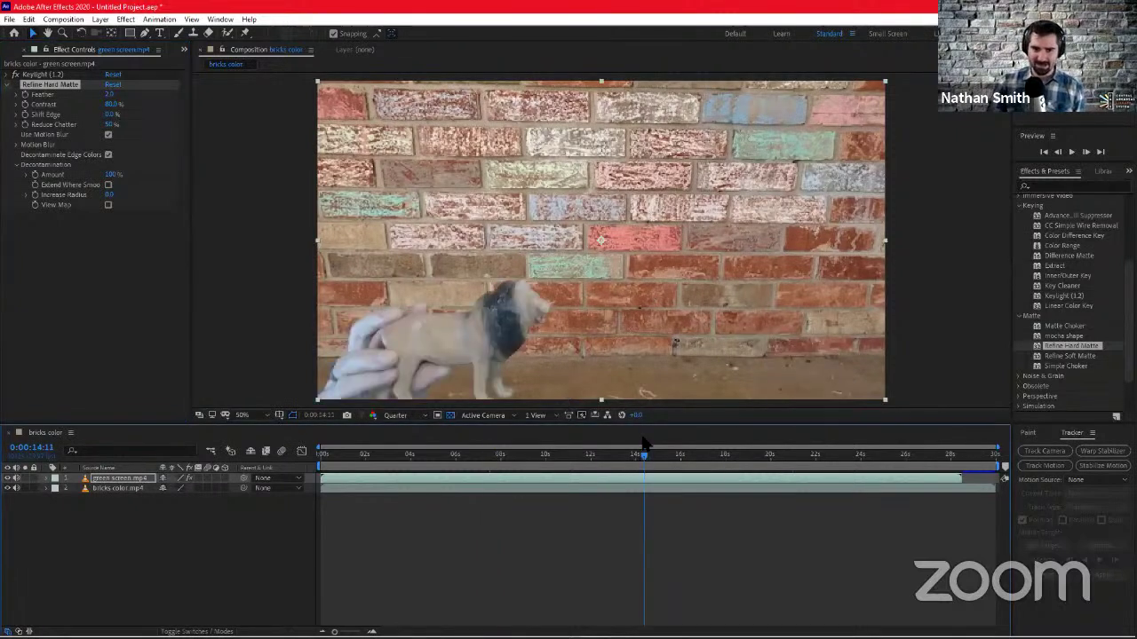
left_click(700, 456)
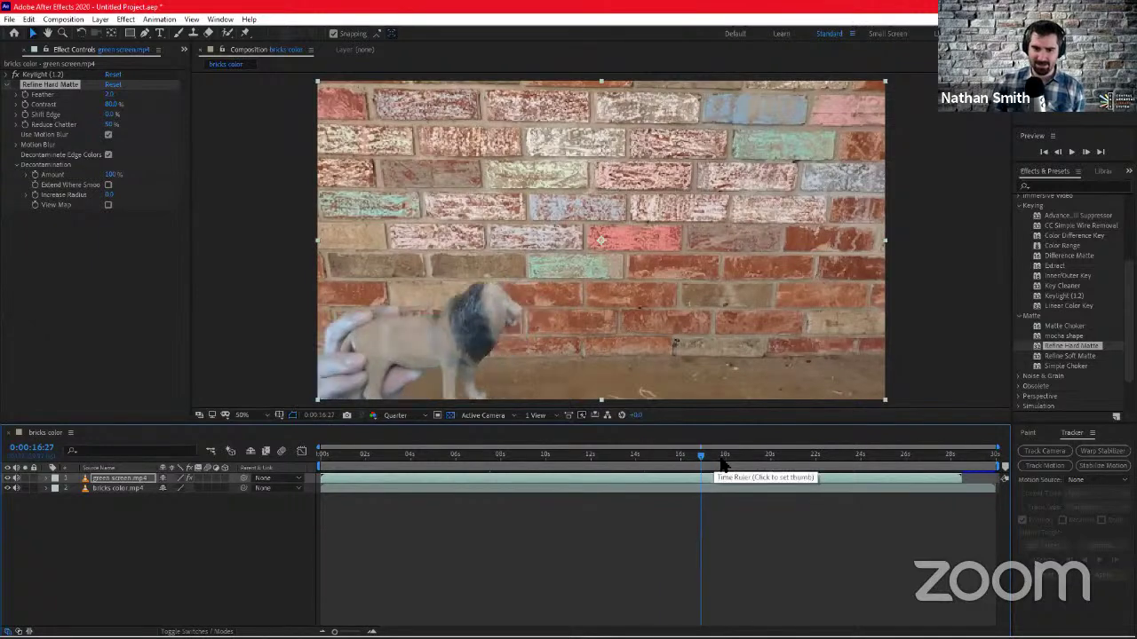
left_click(726, 457)
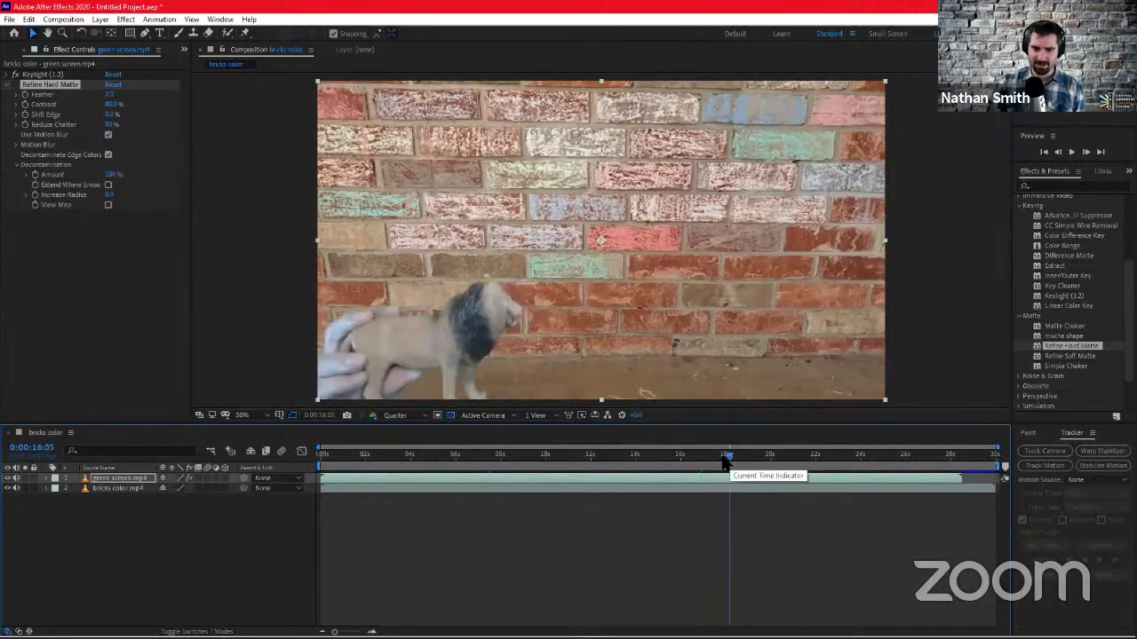
left_click(770, 457)
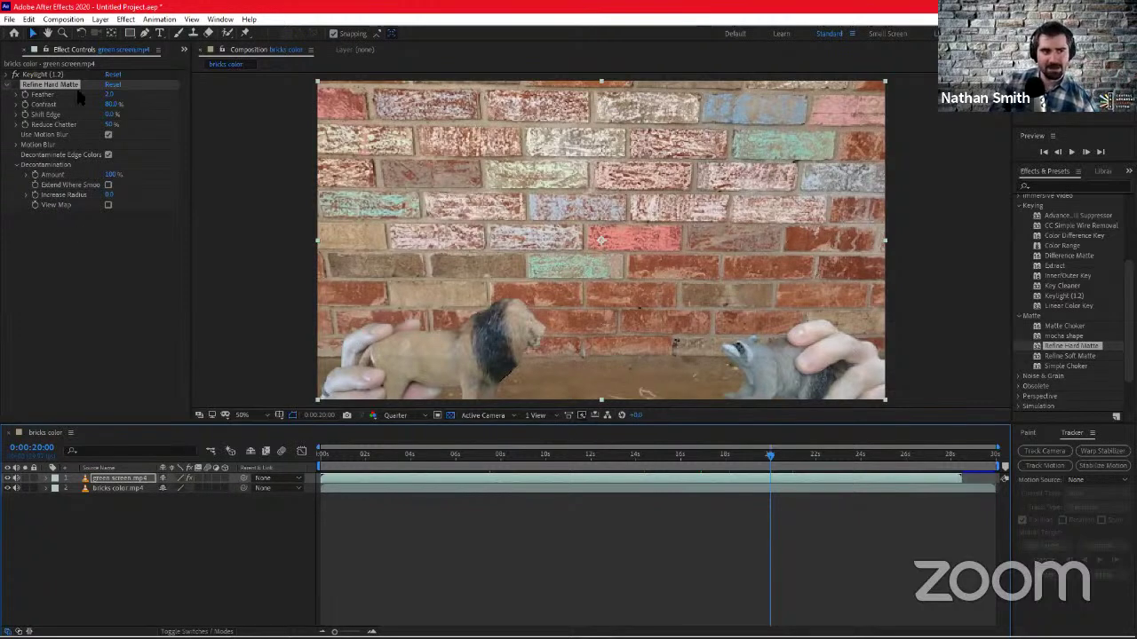
left_click(15, 86)
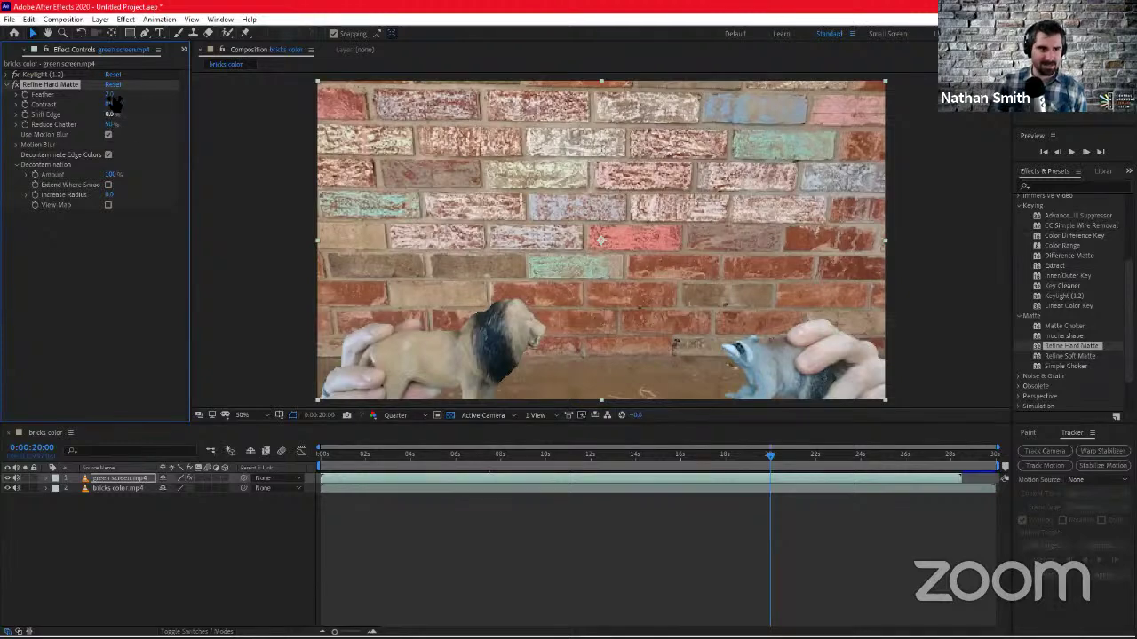
Set Refine Hard Matte's Feather to 3.0, Contrast to about 83% and Shift Edge to about 70%
left_click_drag(111, 95, 82, 93)
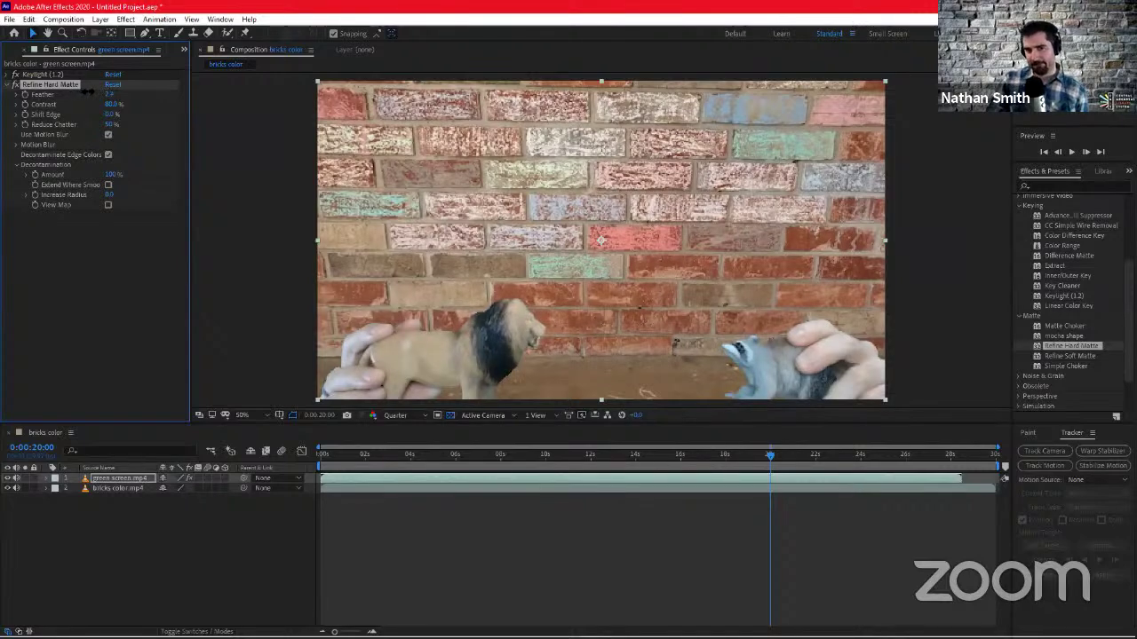
left_click_drag(112, 104, 176, 104)
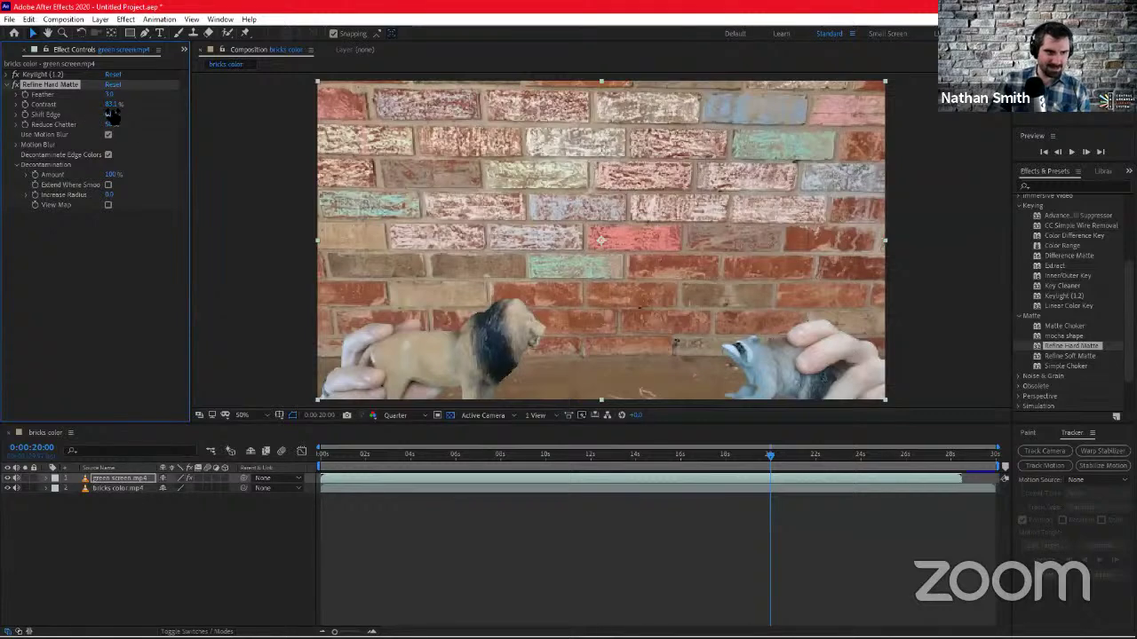
left_click_drag(113, 114, 629, 129)
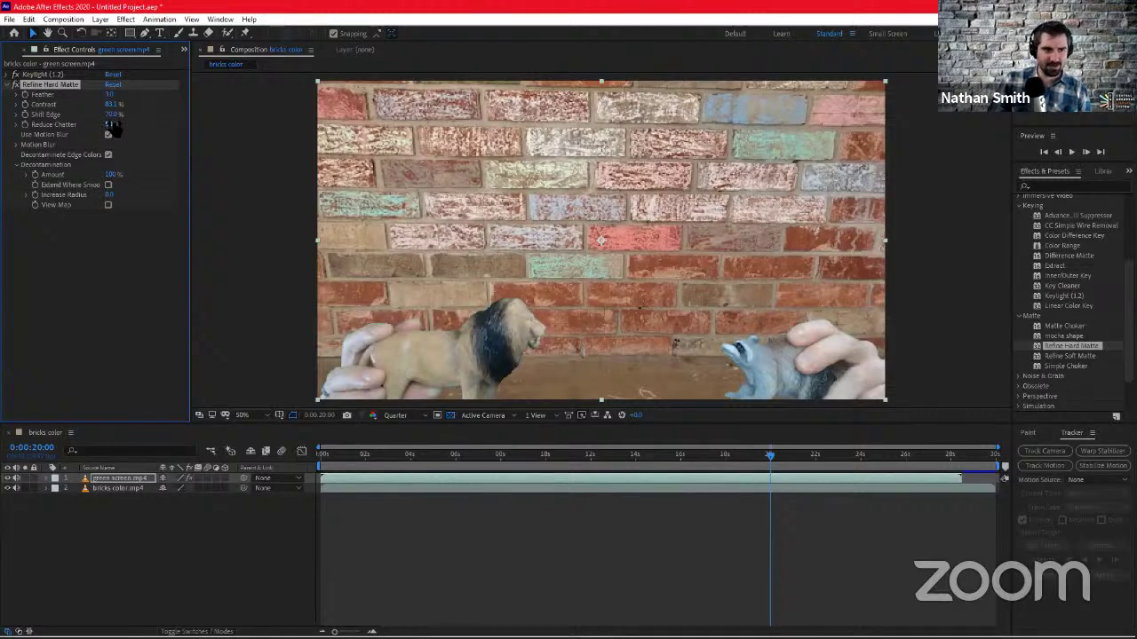
Set Refine Hard Matte's Reduce Chatter to 100%, and compare the edges with Decontaminate Edge Colors off and on, leaving it enabled
left_click_drag(113, 124, 264, 111)
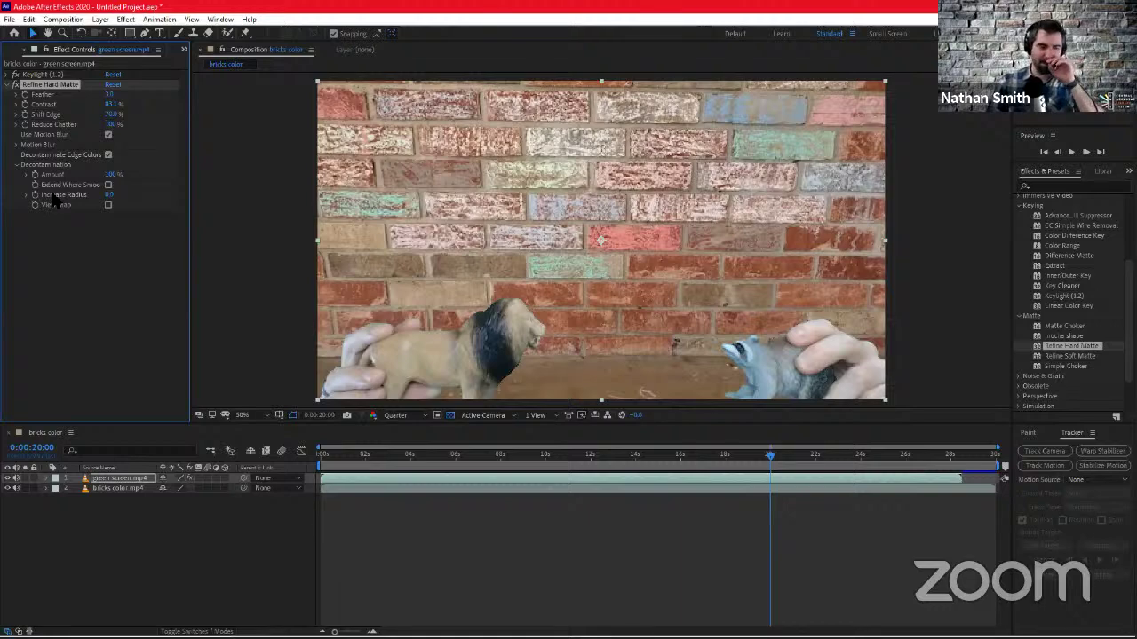
left_click(108, 155)
left_click(108, 155)
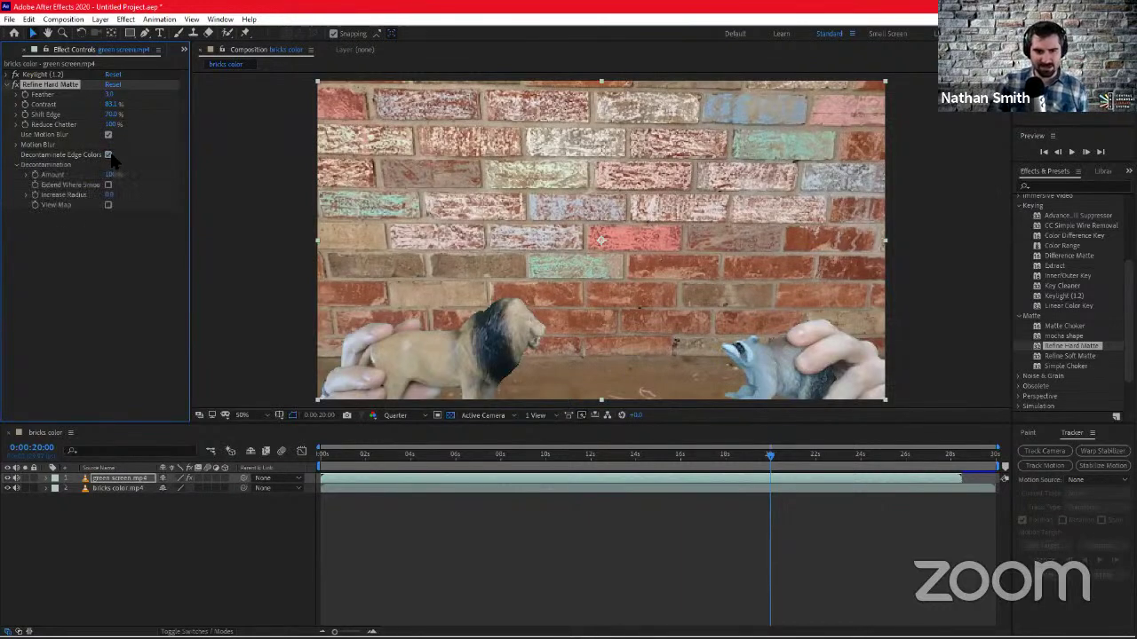
left_click(108, 155)
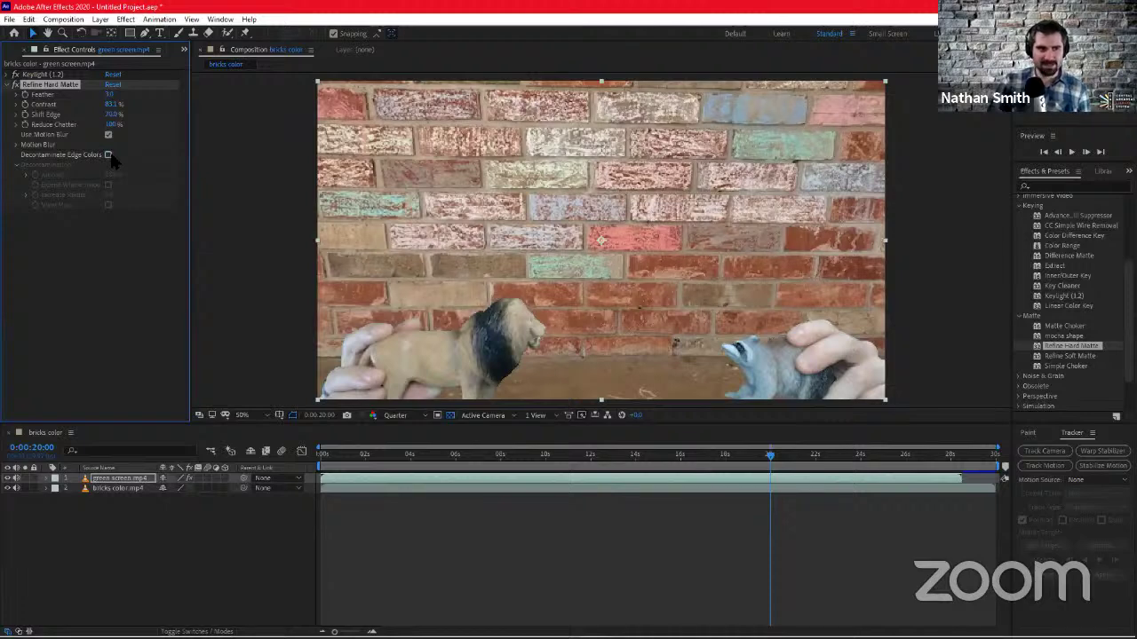
left_click(108, 155)
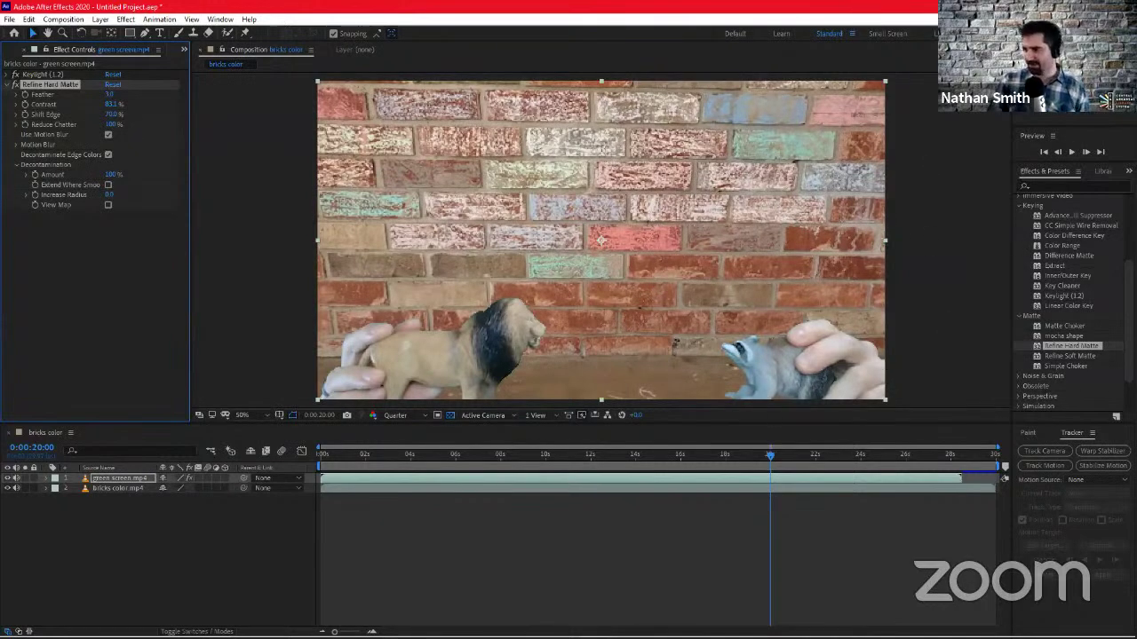
Apply the Key Cleaner effect from the Keying category below Refine Hard Matte, keeping Alpha Contrast at 0.0% and Strength at 100.0%
left_click(1082, 285)
left_click(1079, 246)
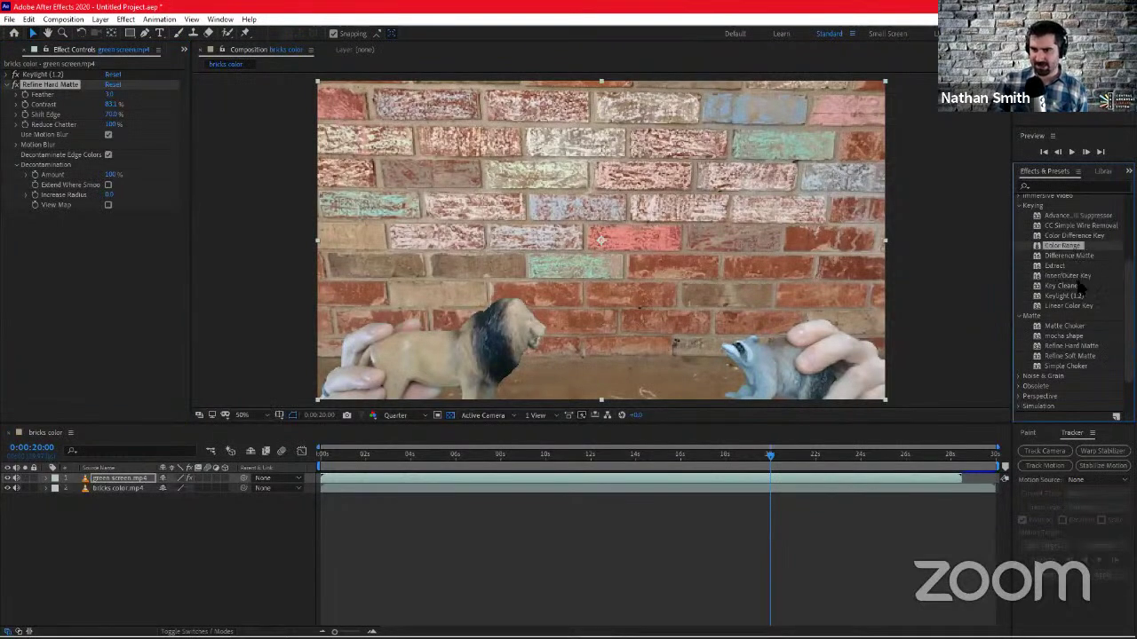
left_click(1062, 285)
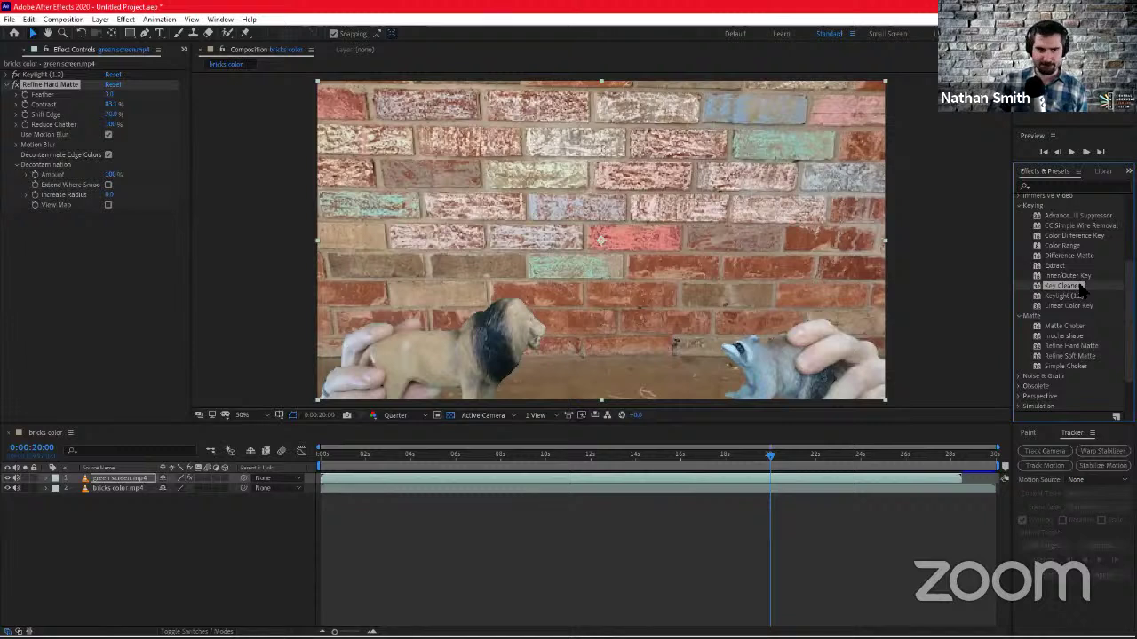
left_click_drag(134, 256, 136, 256)
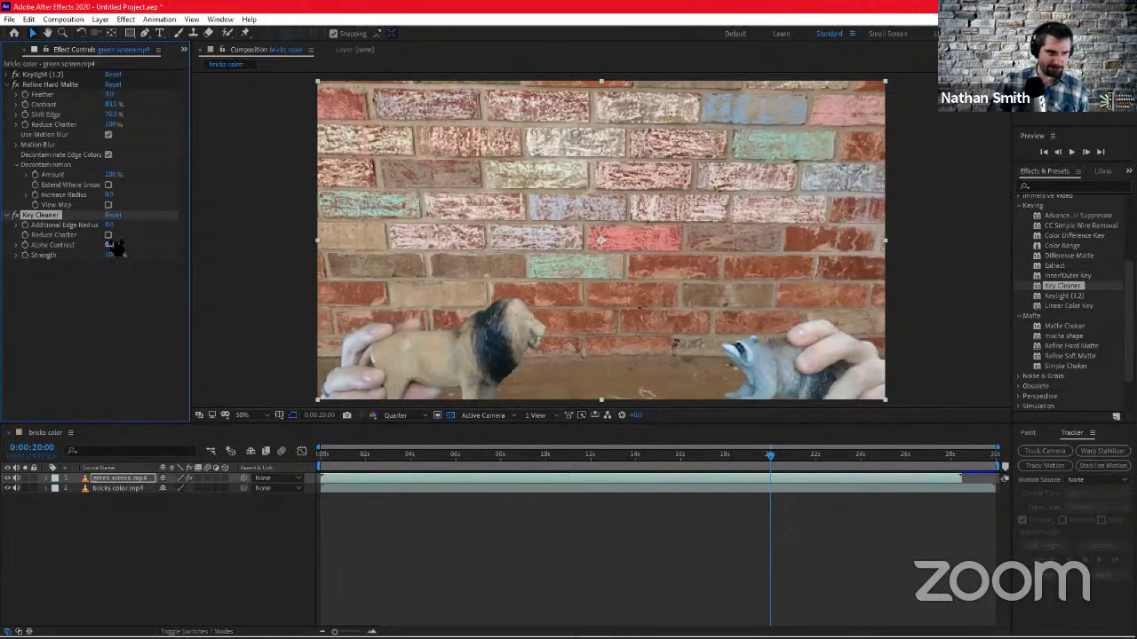
left_click_drag(115, 245, 7, 252)
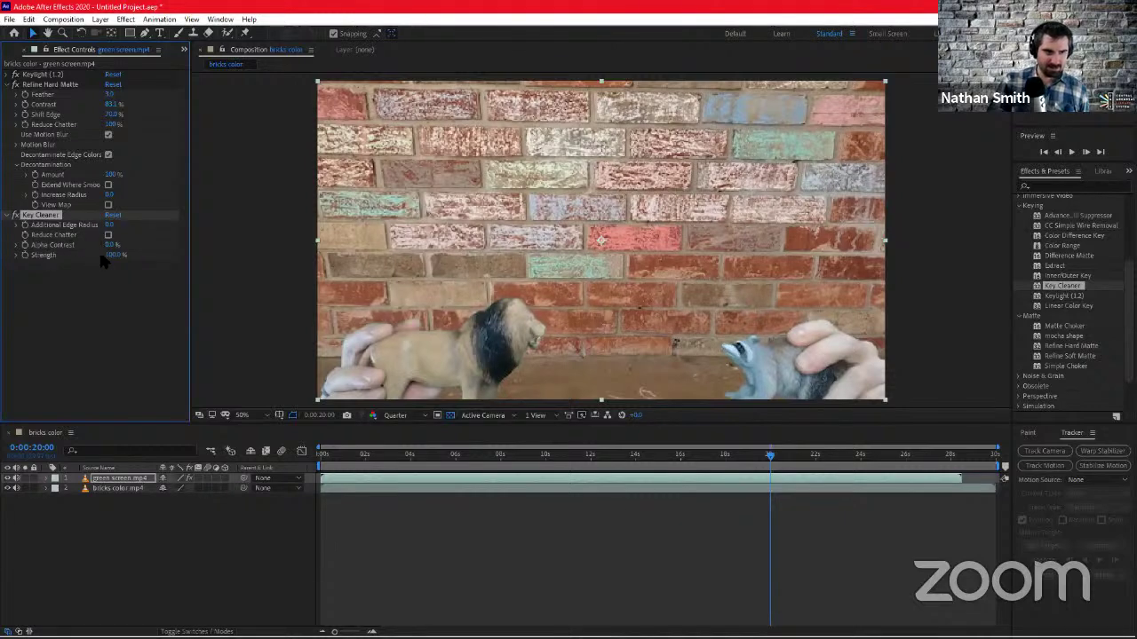
left_click_drag(98, 253, 131, 257)
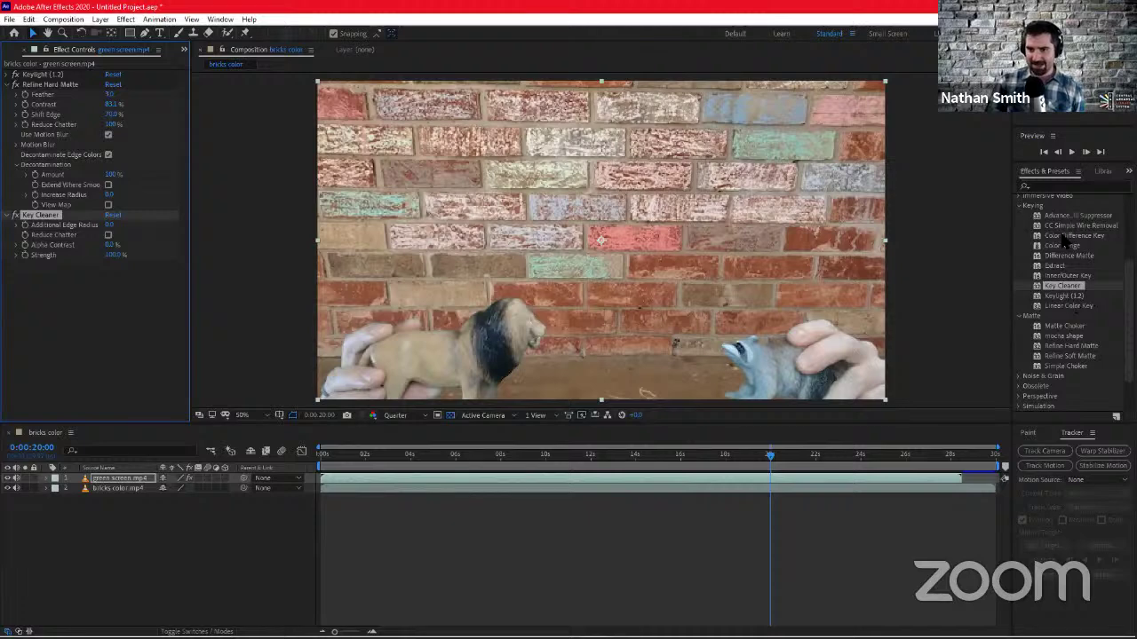
Apply the Advanced Spill Suppressor effect from the Keying category to the green screen.mp4 layer, below Key Cleaner
left_click(1079, 216)
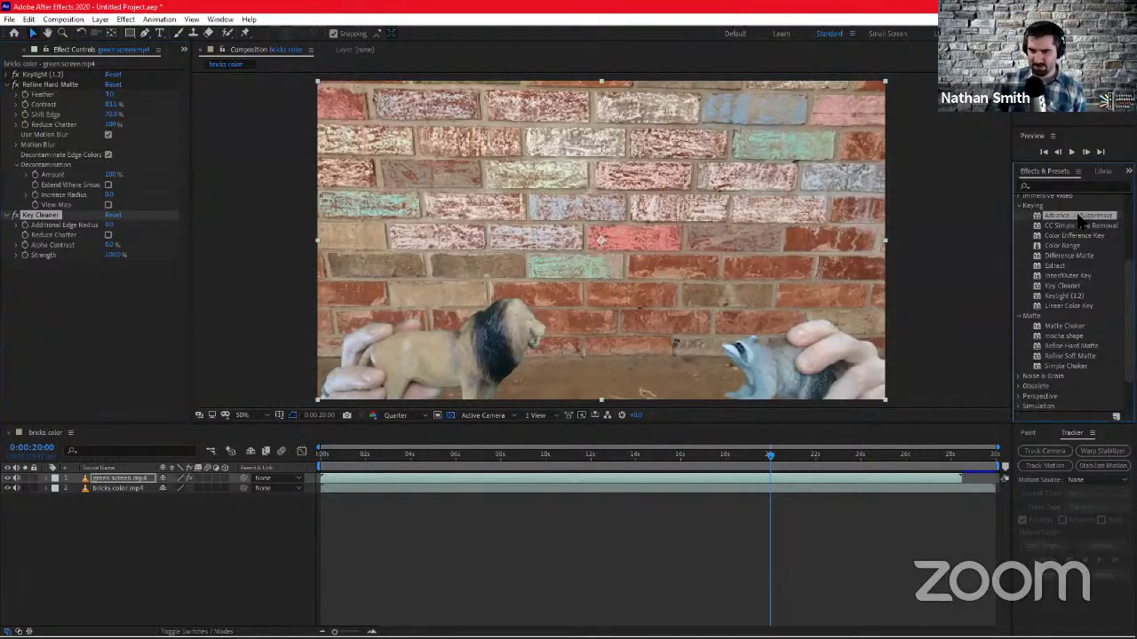
left_click_drag(1079, 217, 113, 351)
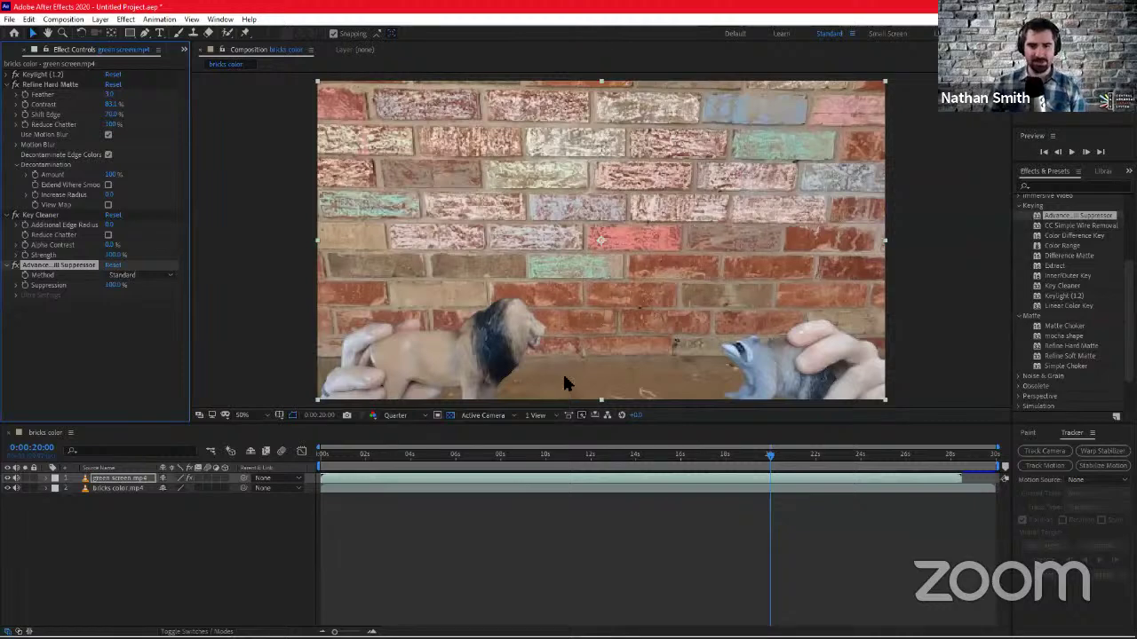
Scrub through the footage between about 0:00:17:24 and 0:00:22:14 to examine the green spill on the animals, ending at 0:00:17:28
left_click(826, 455)
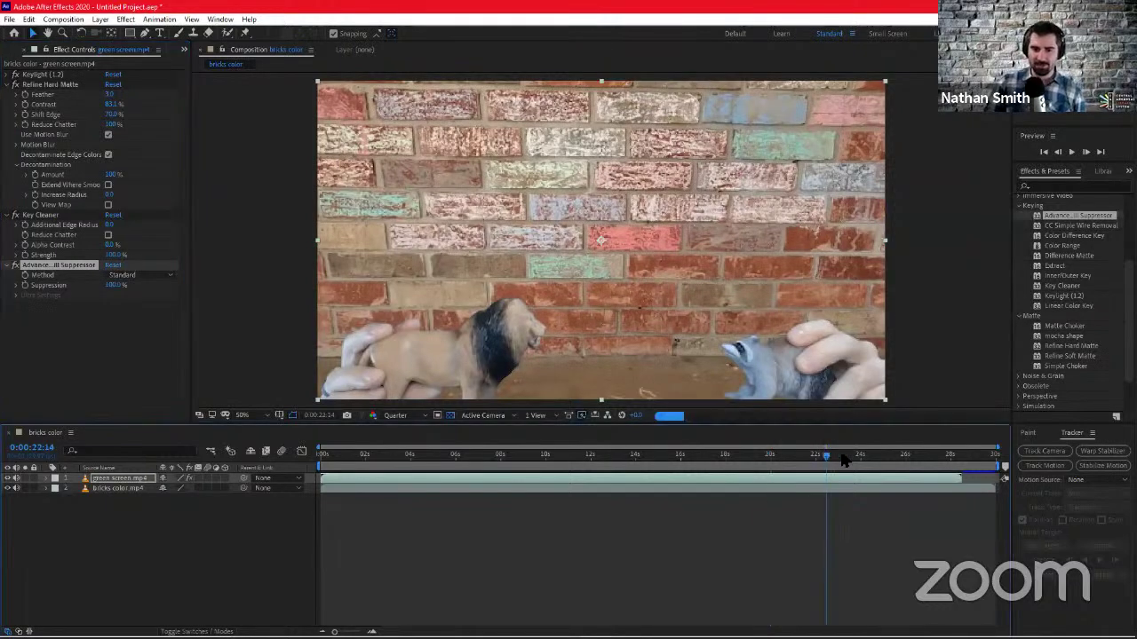
left_click(771, 456)
left_click(723, 456)
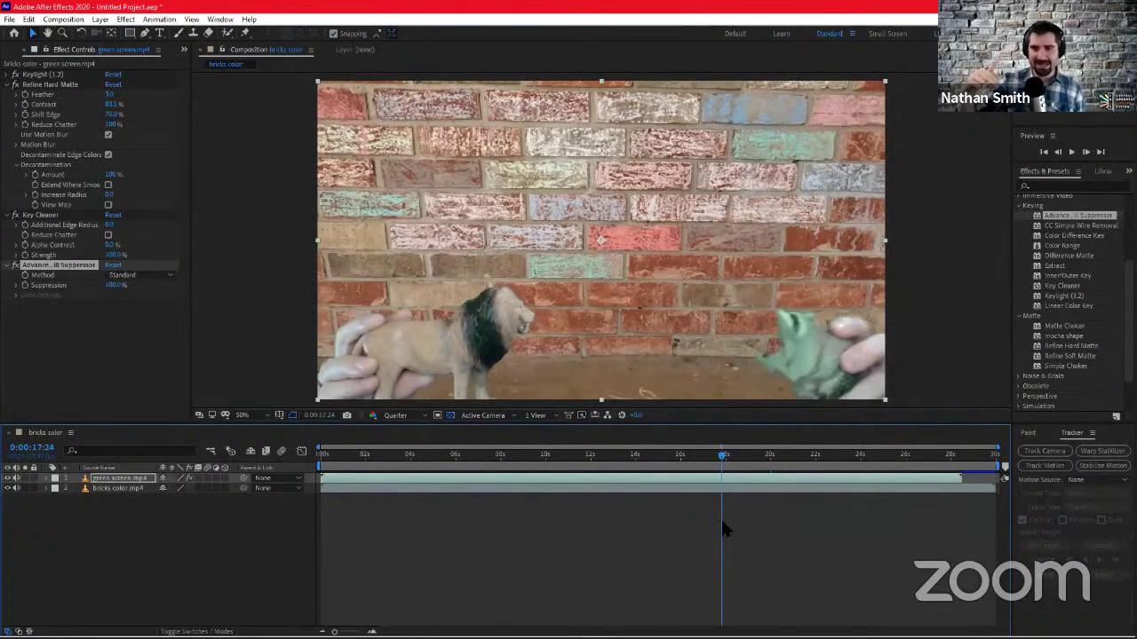
left_click(751, 454)
left_click_drag(750, 456, 805, 458)
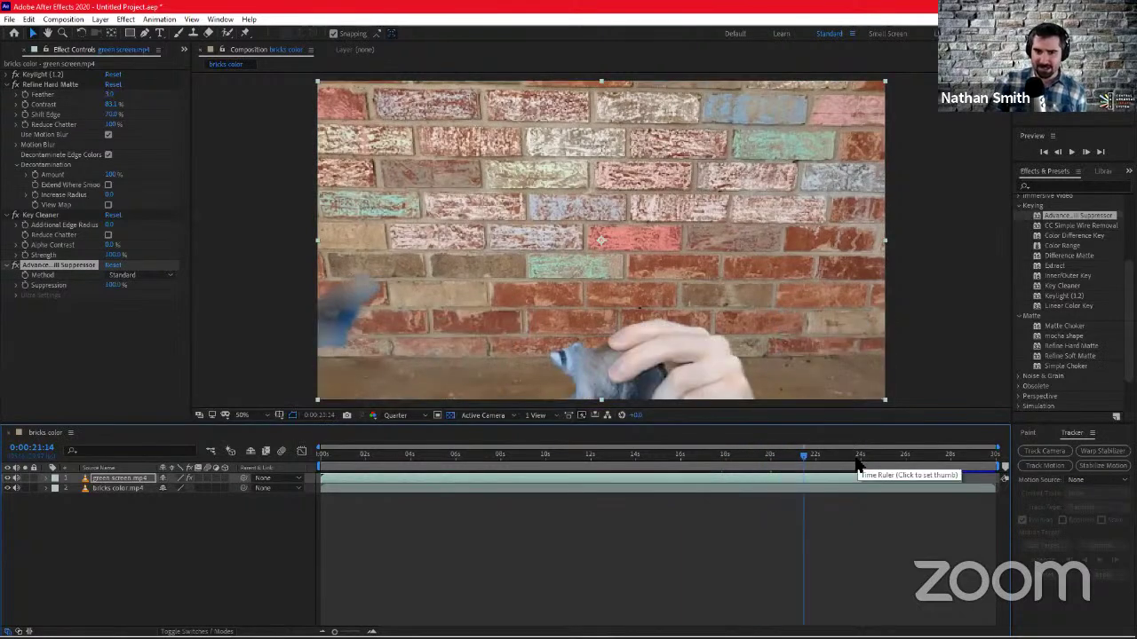
left_click_drag(841, 457, 814, 455)
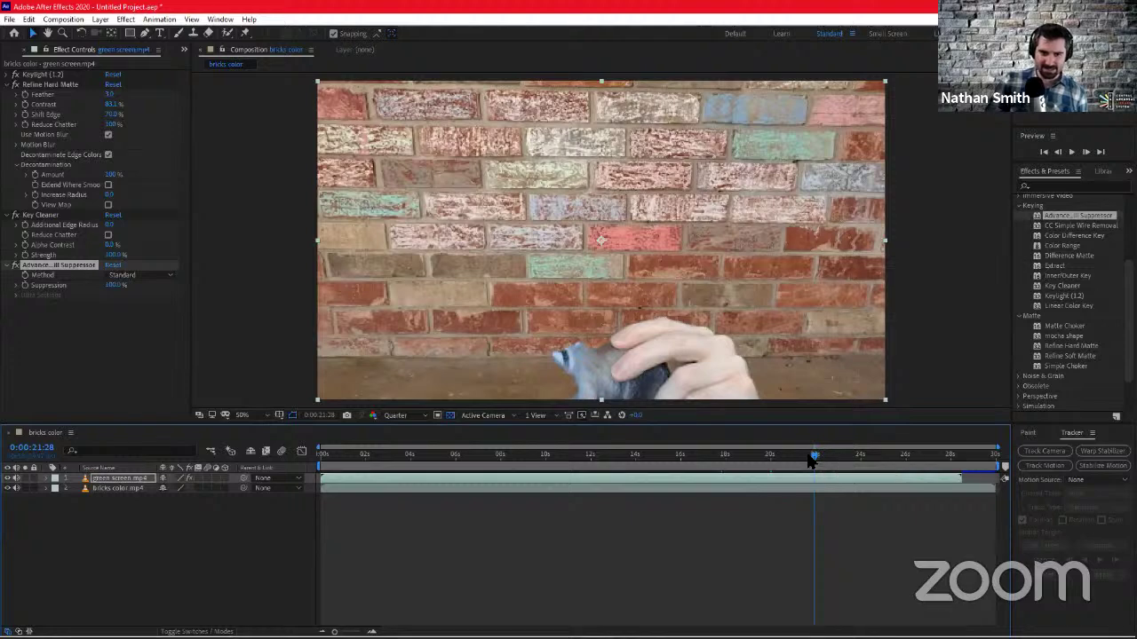
left_click_drag(810, 460, 779, 460)
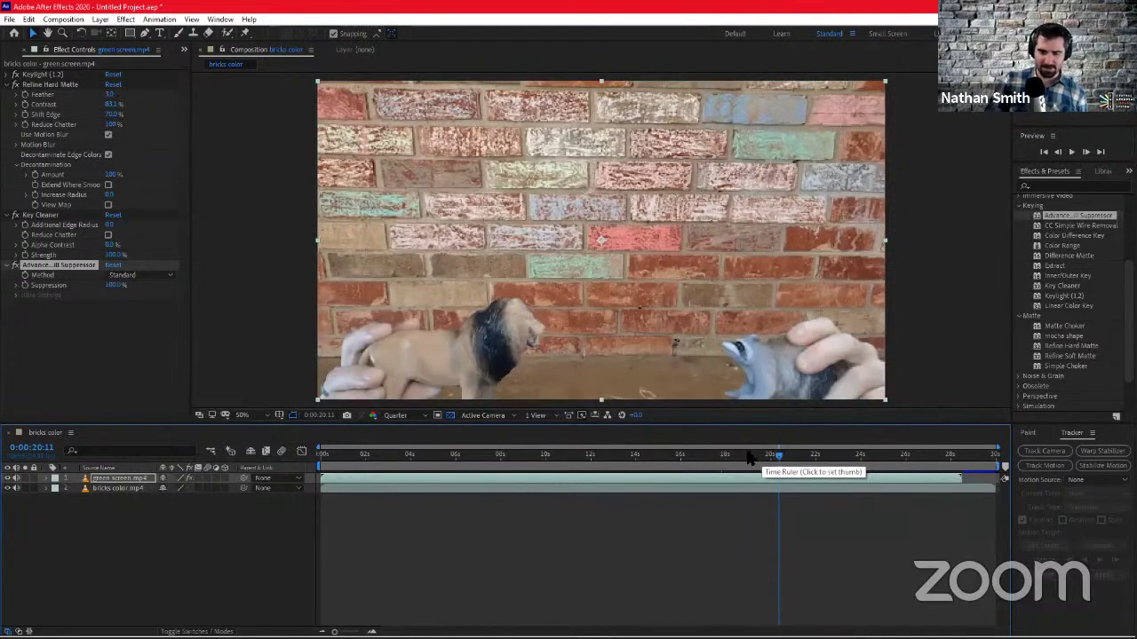
left_click(749, 458)
left_click_drag(749, 458, 725, 455)
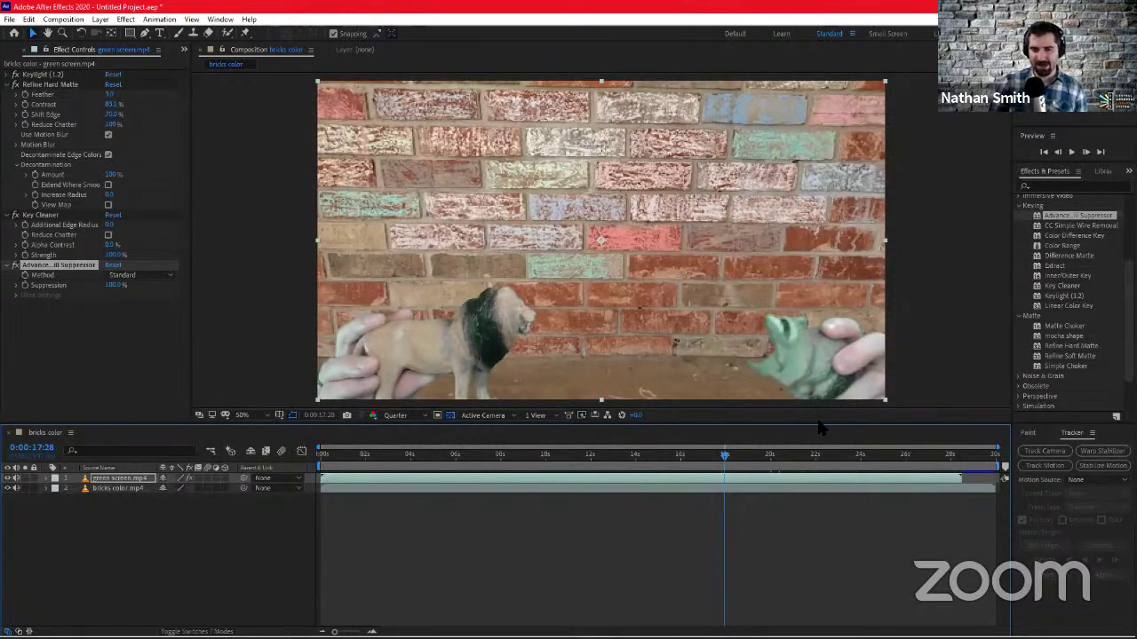
Step frame by frame from 0:00:17:28 to 0:00:20:00 to examine how the spill color on the lion and raccoon changes
key("Page_Down")
key("Page_Down")
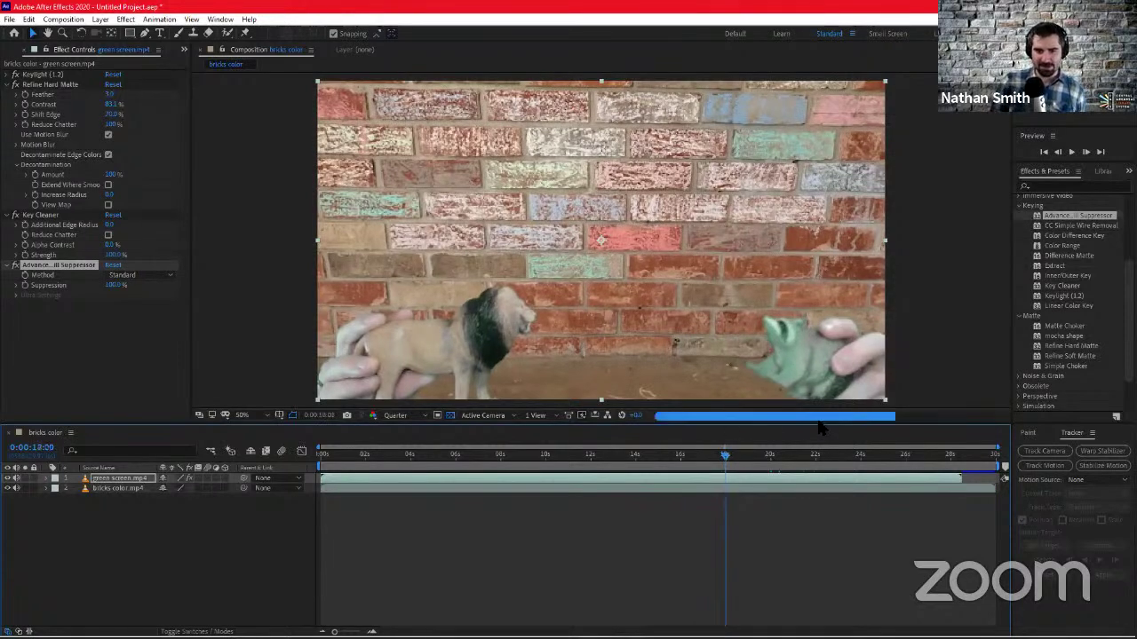
key("Page_Down")
key("Page_Down")
key("Page_Down")
key("Page_Down")
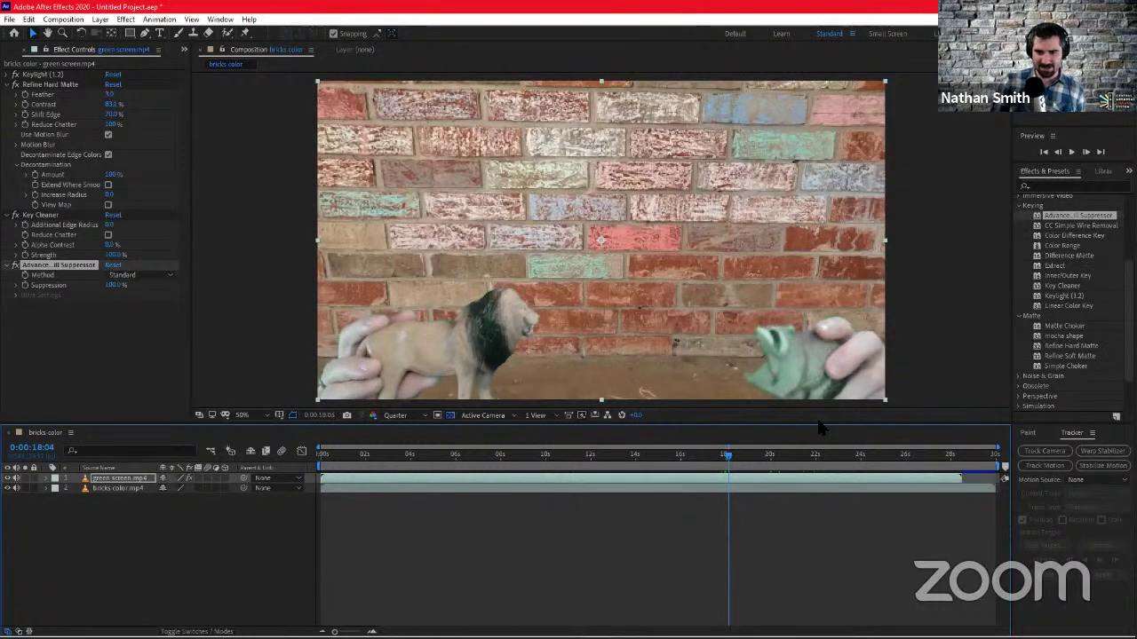
key("Page_Down")
key("Page_Down")
key("Page_Down")
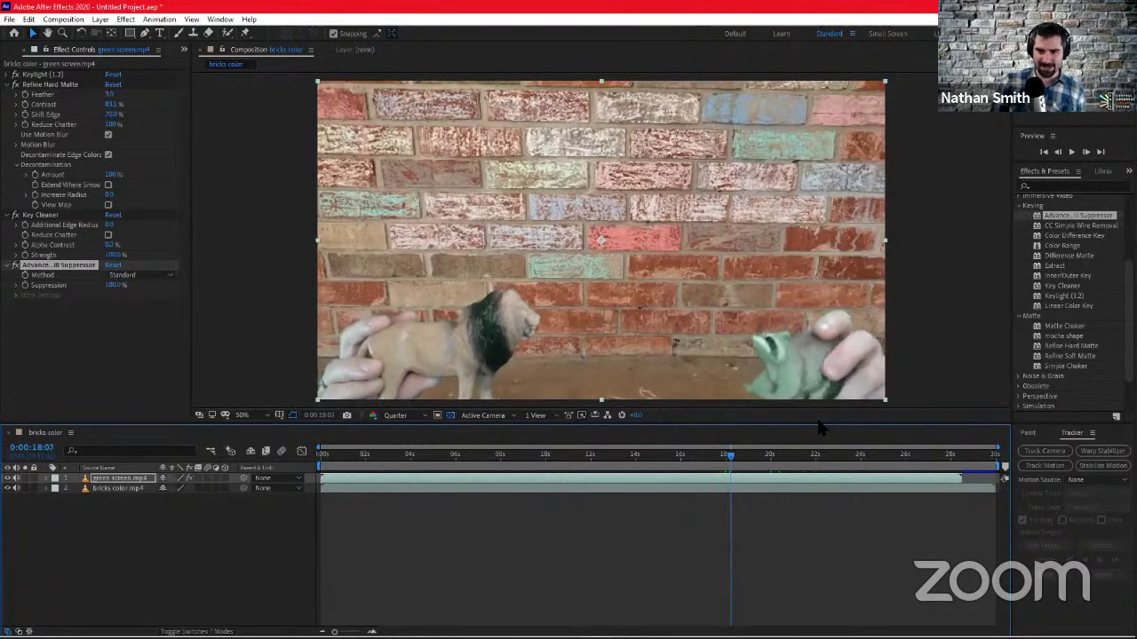
key("Page_Down")
key("Page_Down")
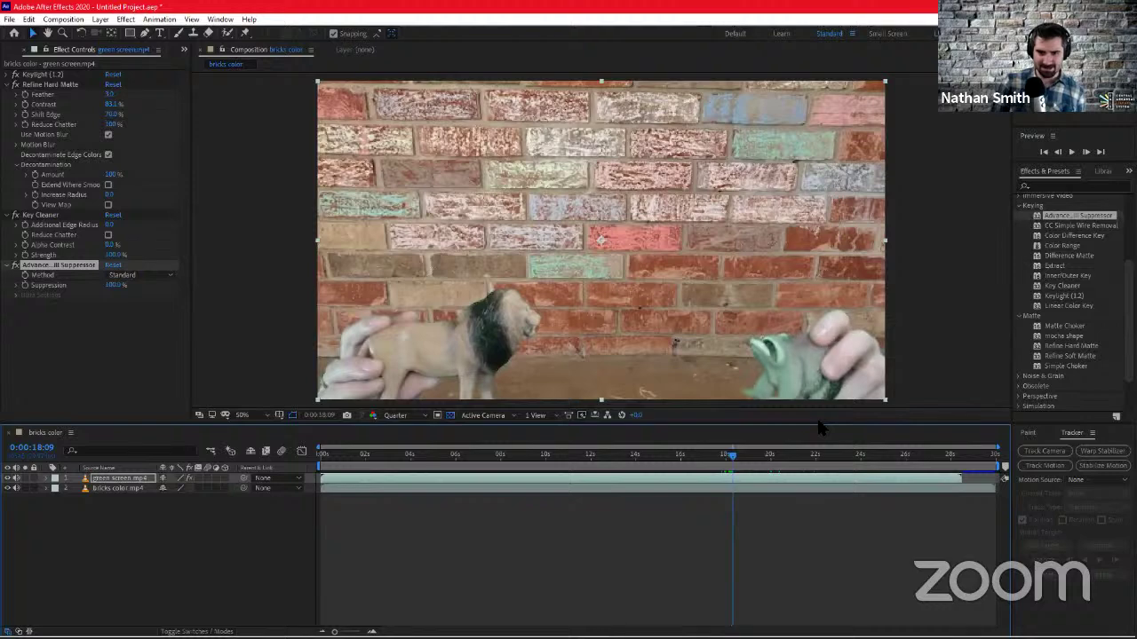
key("Page_Down")
key("Page_Down")
key("Page_Down")
key("Page_Down")
key("Page_Down")
key("Page_Down")
key("Page_Down")
key("Page_Down")
key("Page_Down")
key("Page_Down")
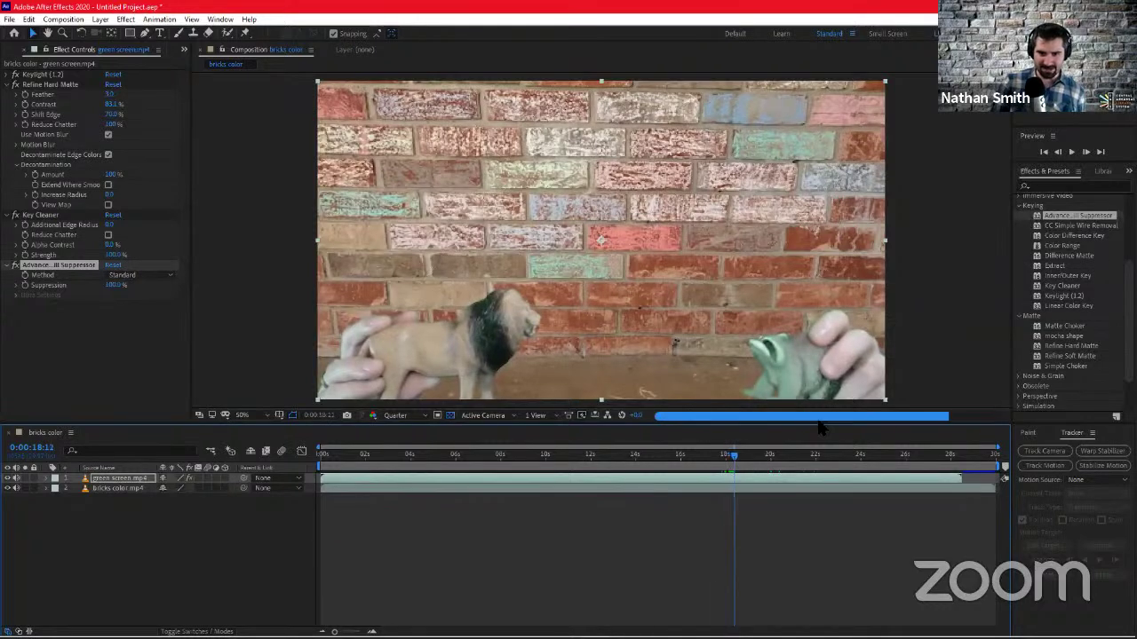
key("Page_Down")
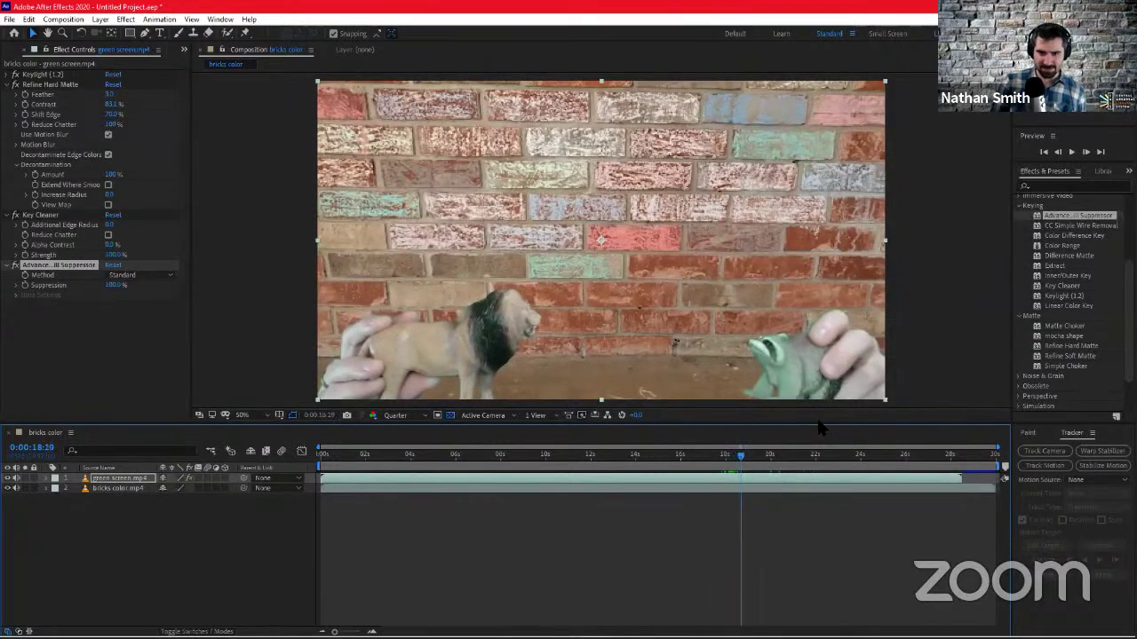
key("Page_Down")
key("Page_Down")
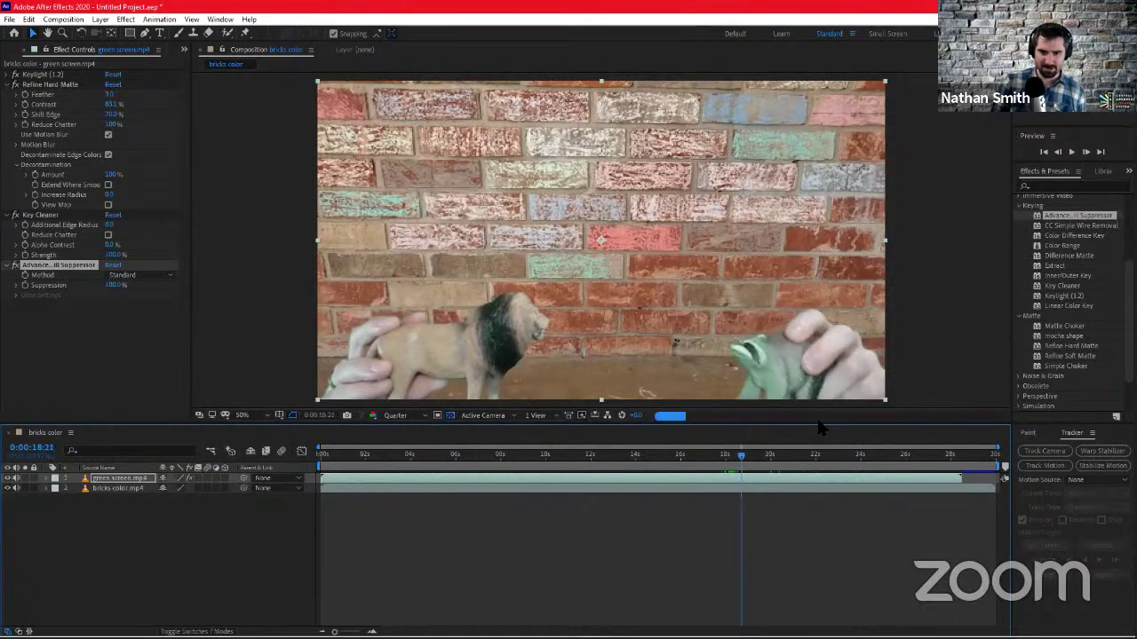
key("Page_Down")
key("Page_Down")
key("Page_Down")
key("Page_Down")
key("Page_Down")
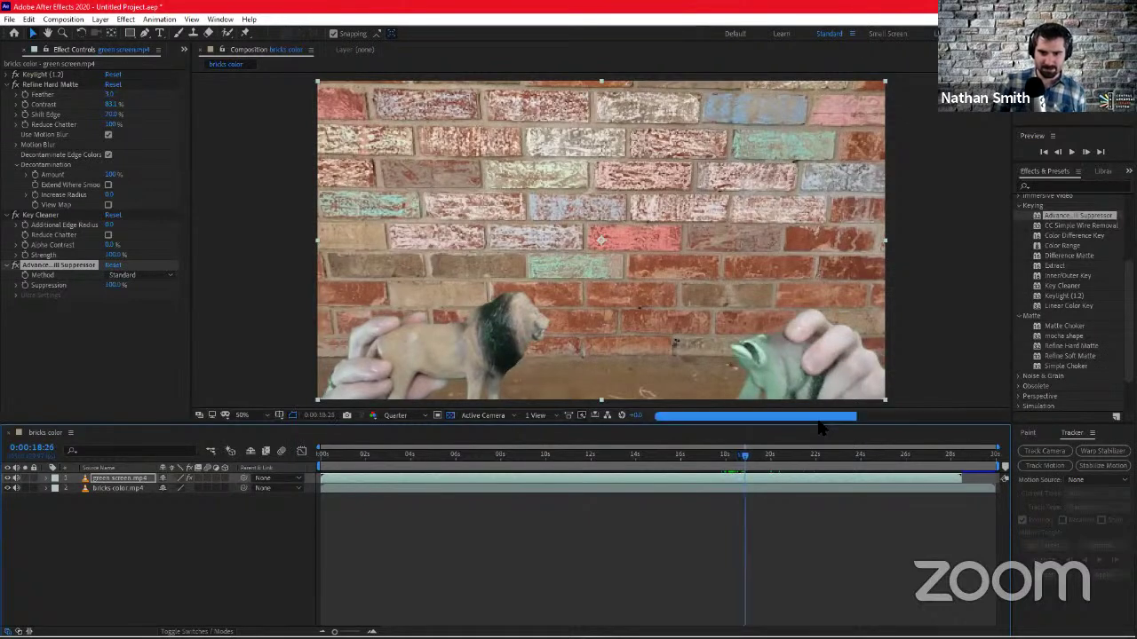
key("Page_Down")
key("Page_Down")
key("Page_Down")
key("Page_Down")
key("Page_Down")
key("Page_Down")
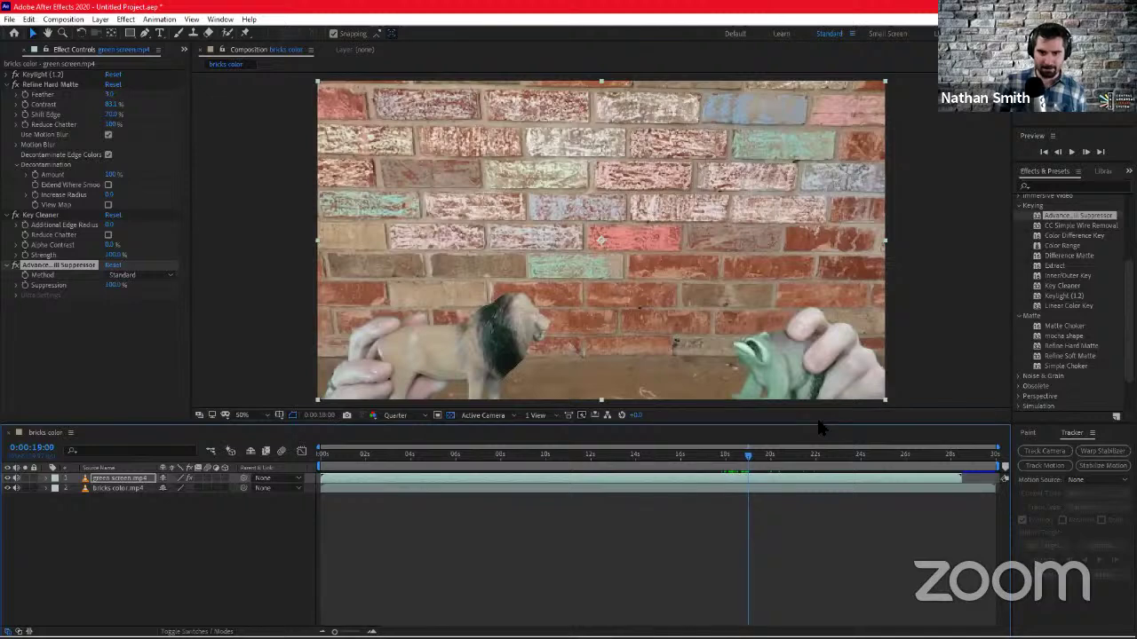
key("Page_Down")
key("Page_Down")
key("Page_Down")
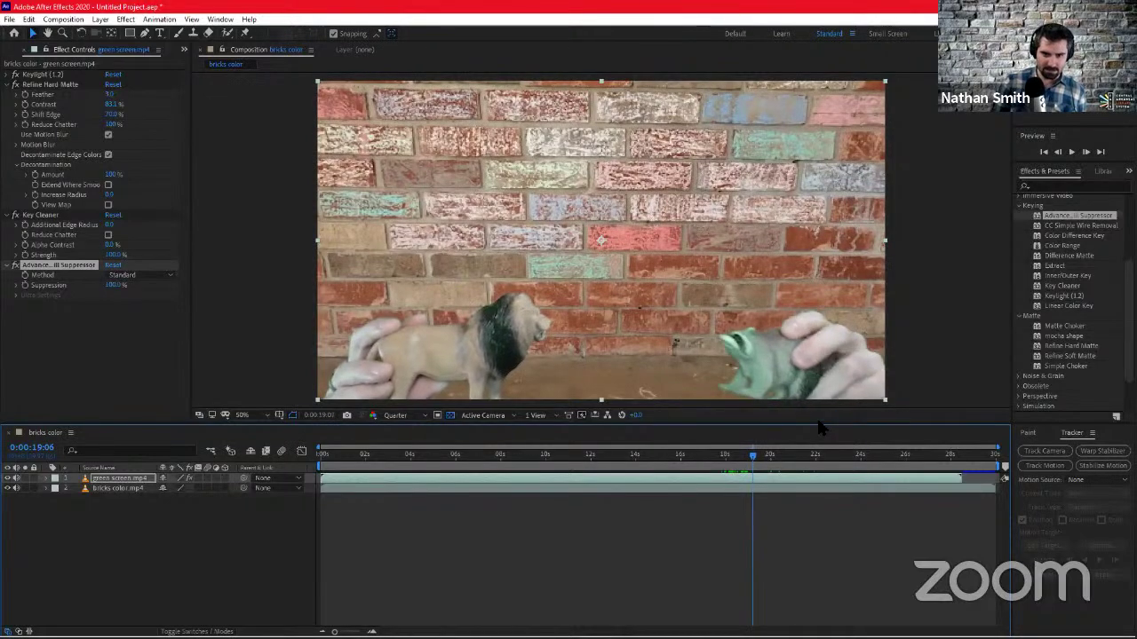
key("Page_Down")
key("Page_Down")
key("Page_Down")
key("Page_Down")
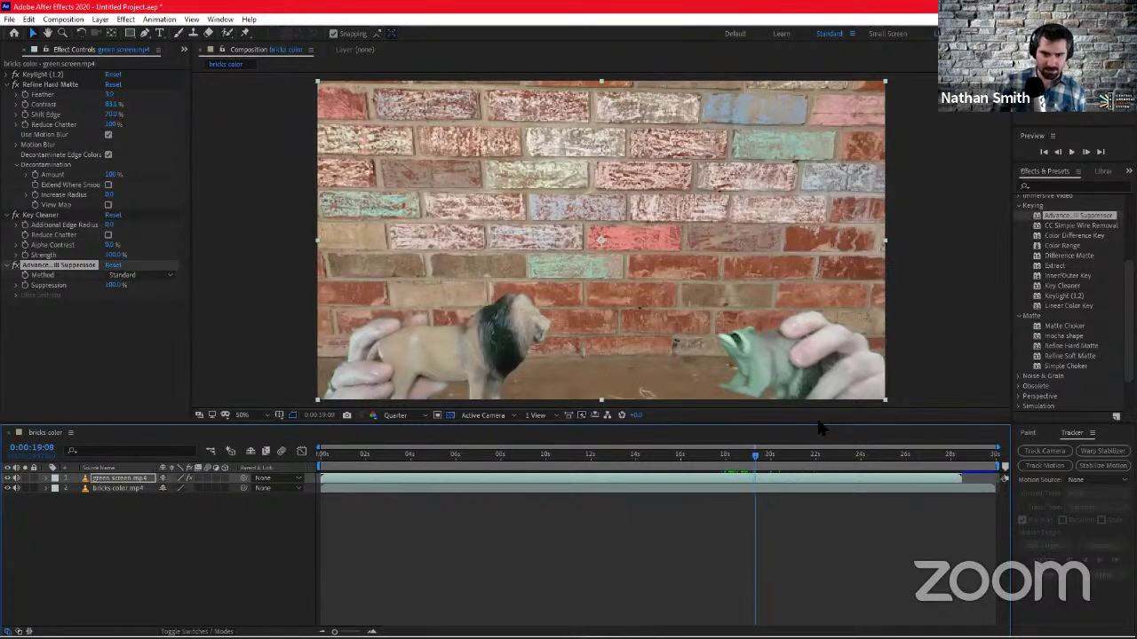
key("Page_Down")
key("Page_Down")
key("Page_Down")
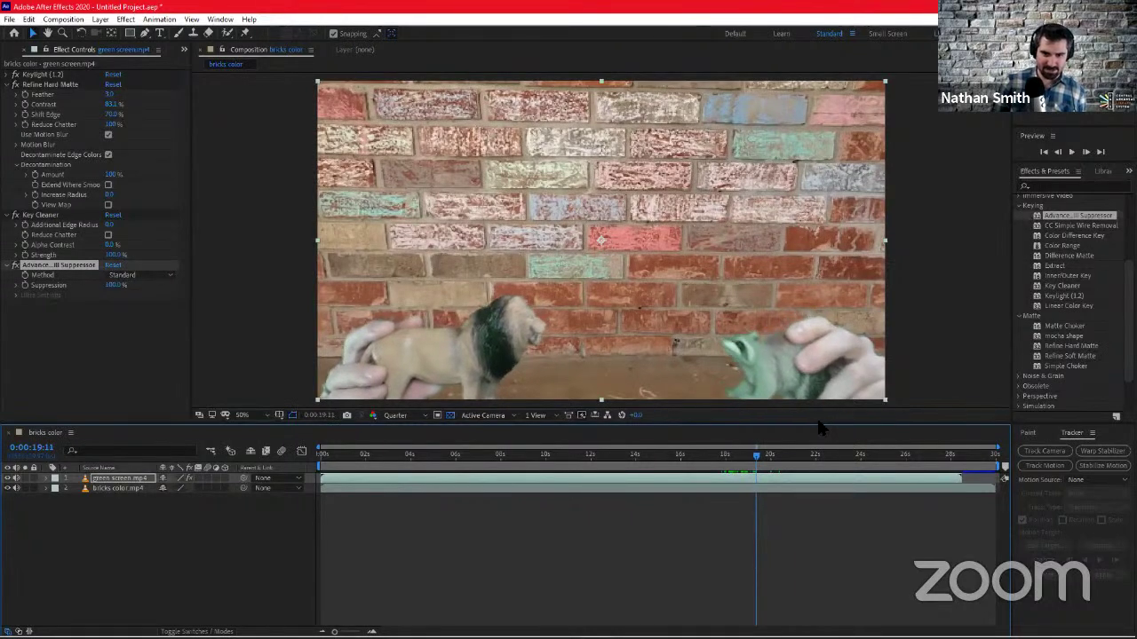
key("Page_Down")
key("Page_Down")
key("Page_Down")
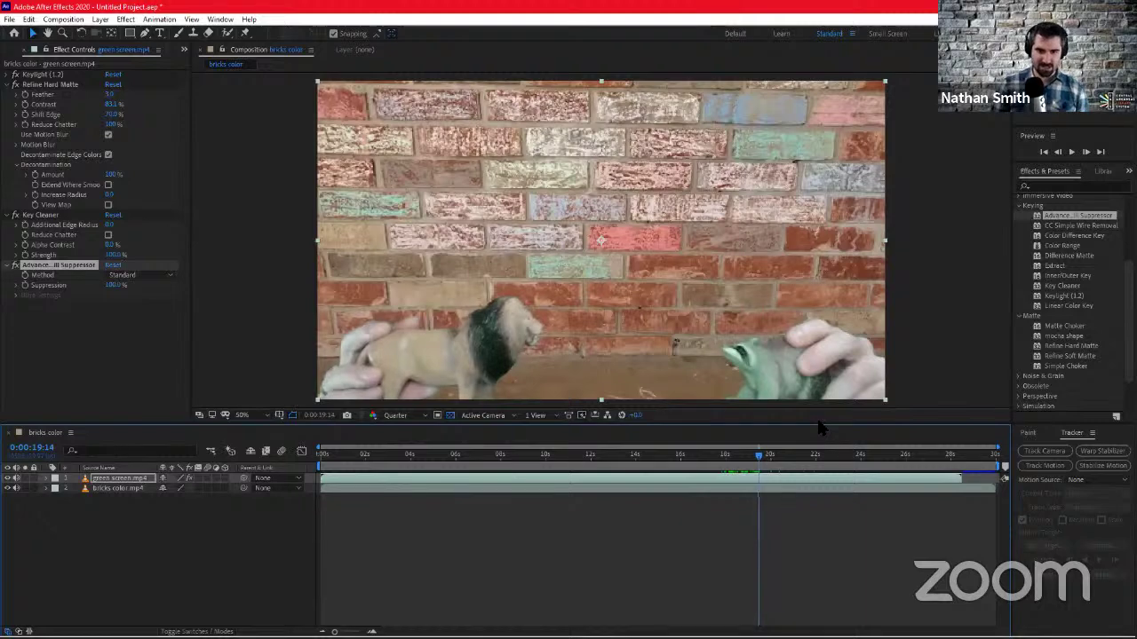
key("Page_Down")
key("Page_Down")
key("Page_Down")
key("Page_Down")
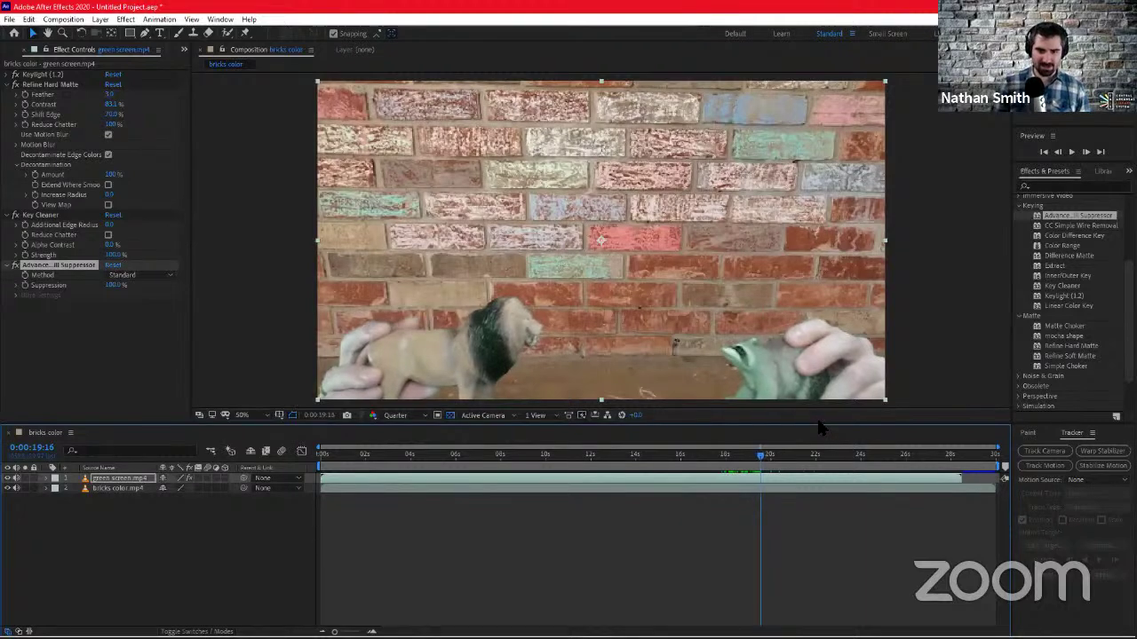
key("Page_Down")
key("Page_Down")
key("Page_Down")
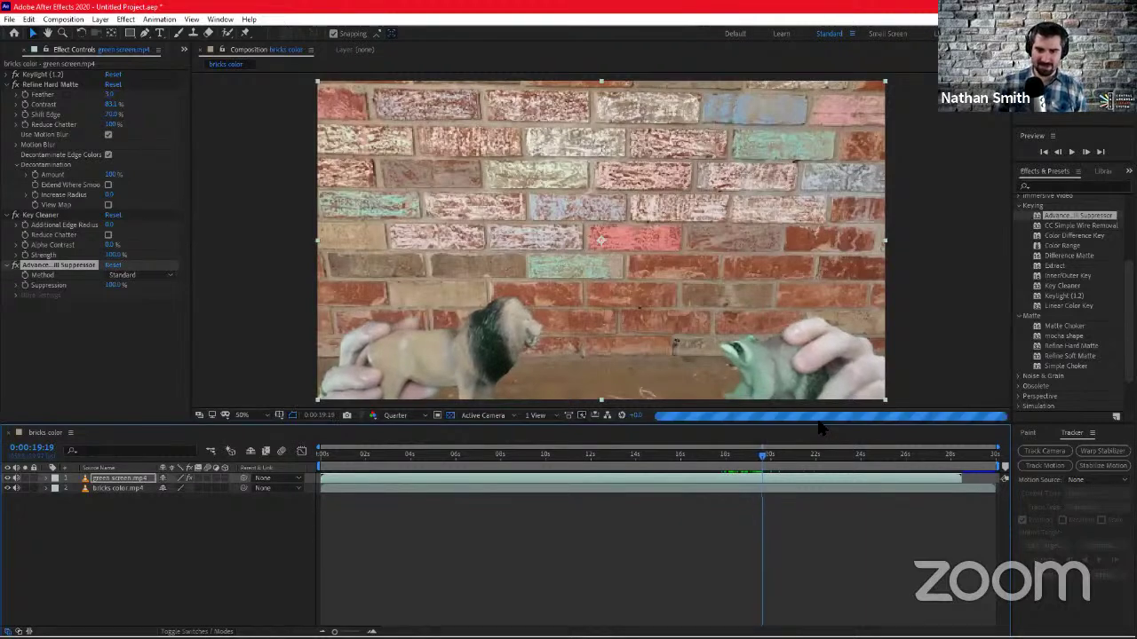
key("Page_Down")
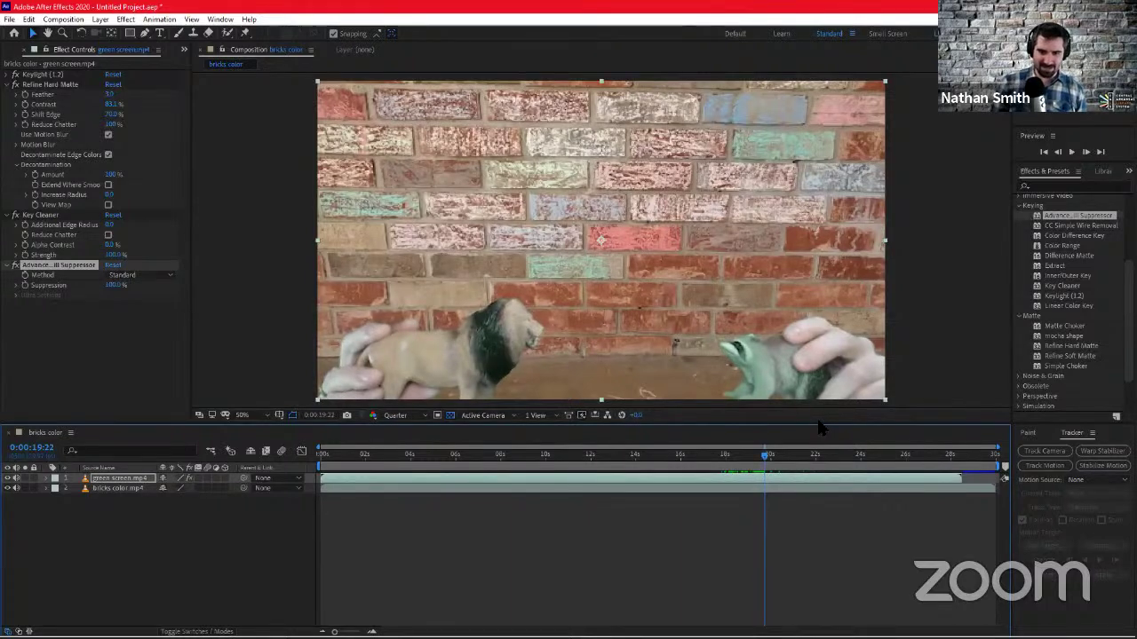
key("Page_Down")
key("Page_Down")
key("Page_Down")
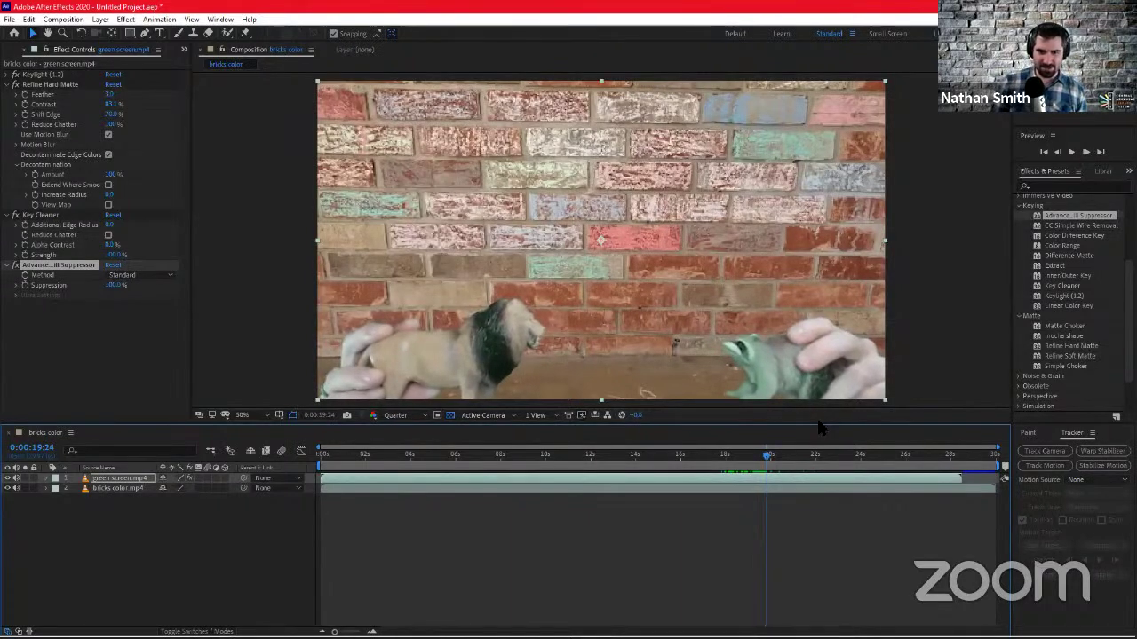
key("Page_Down")
key("Page_Down")
key("Page_Down")
key("Page_Down")
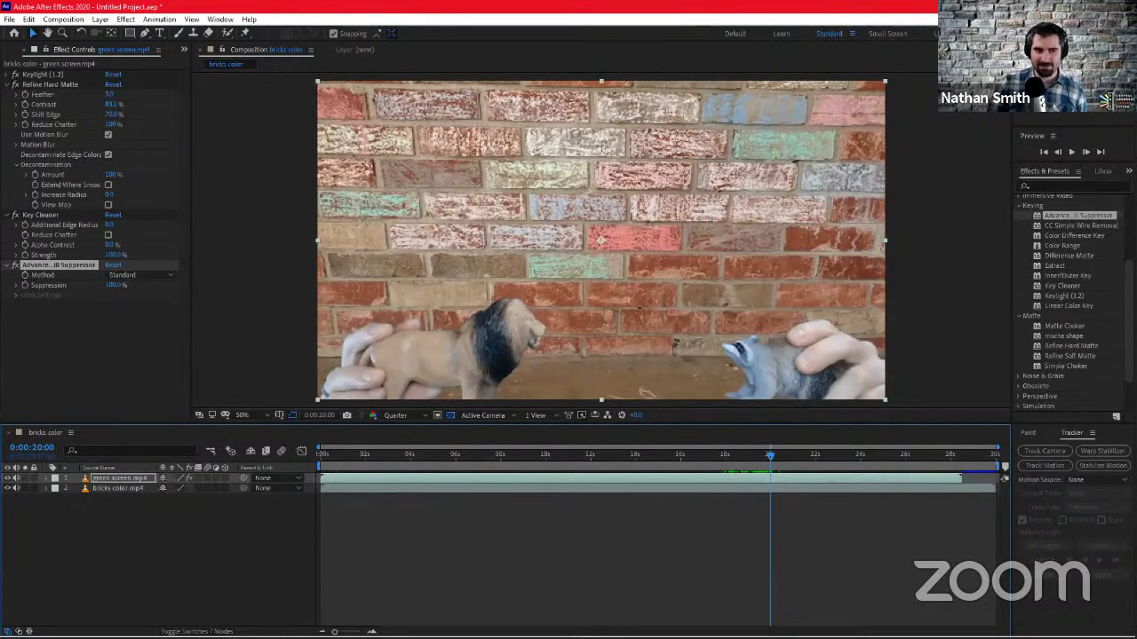
Keyframe Advanced Spill Suppressor's Method as Standard at 0:00:20:00 and reveal the keyframed property under the green screen.mp4 layer
left_click(27, 282)
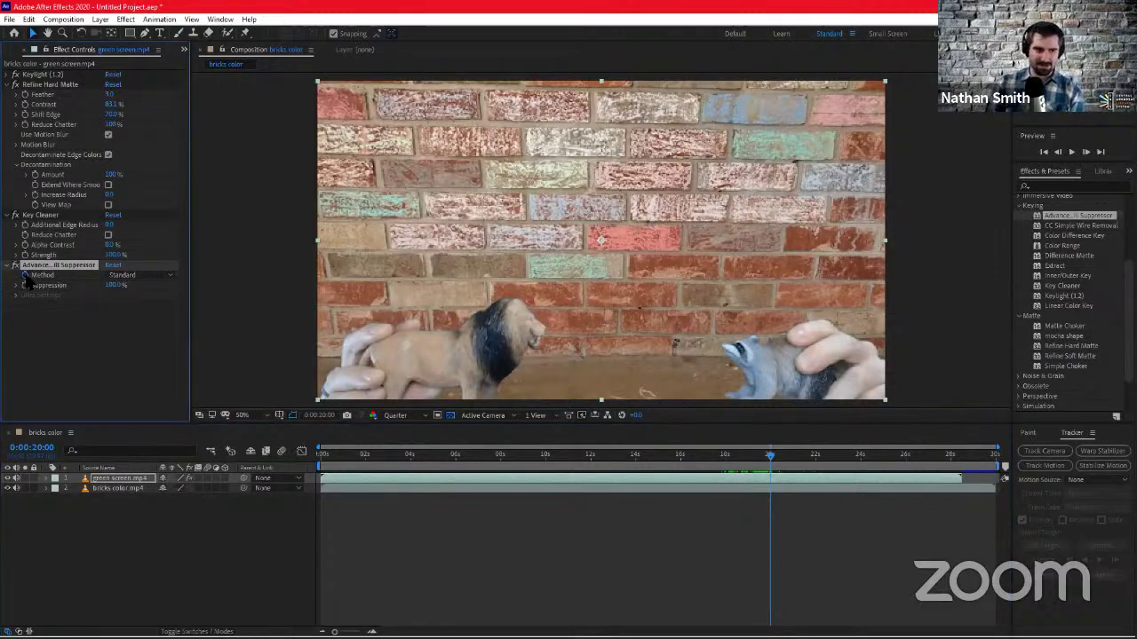
left_click(770, 458)
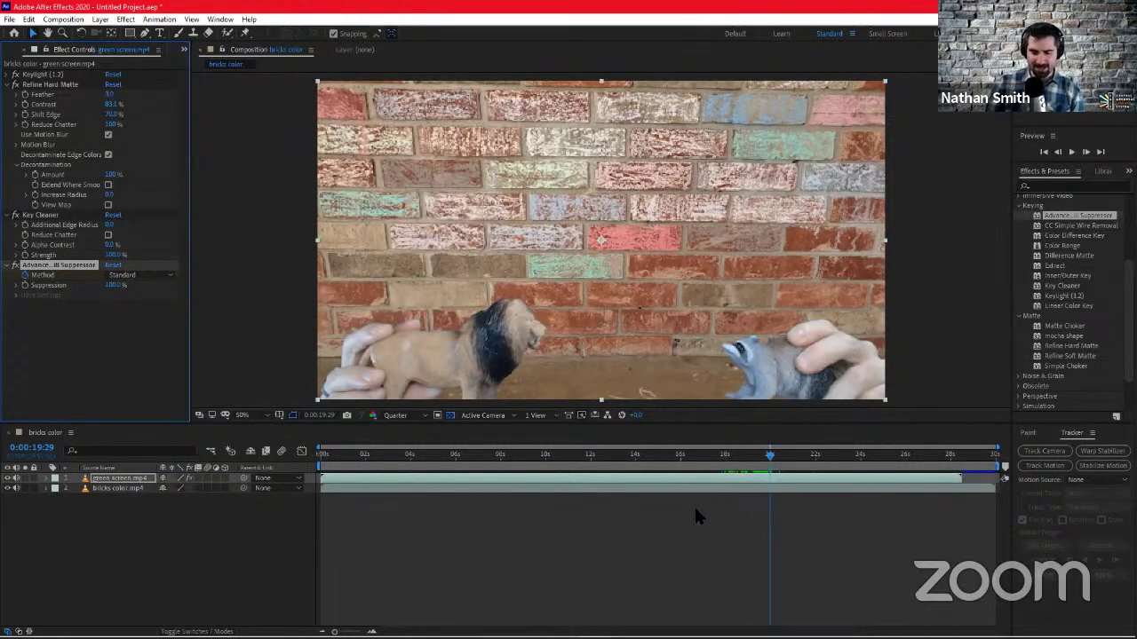
left_click(242, 550)
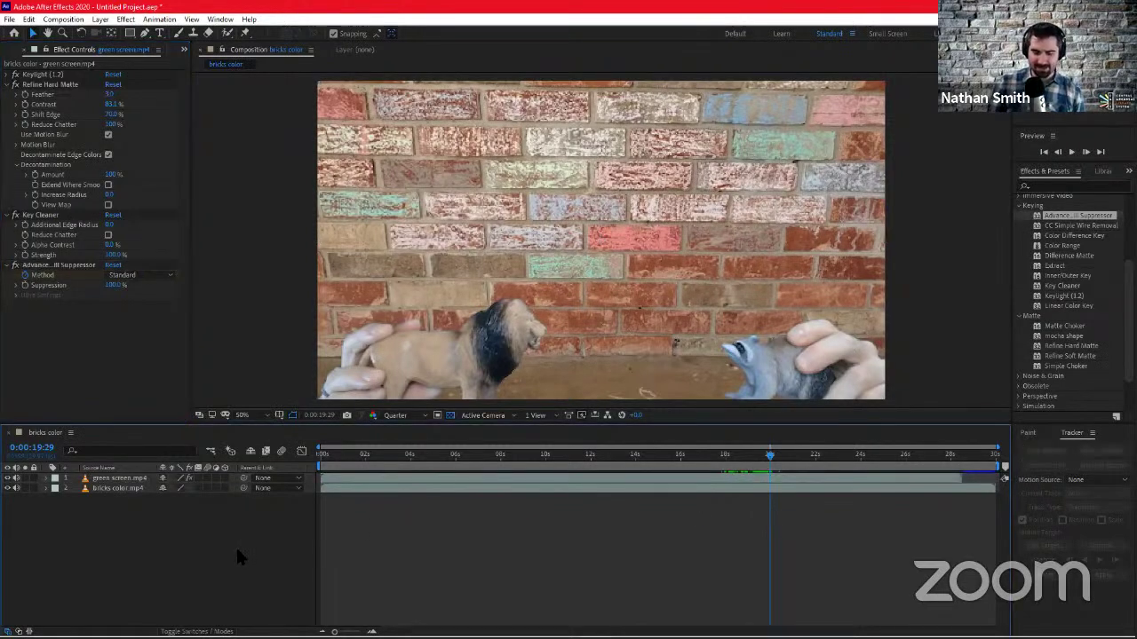
key("u")
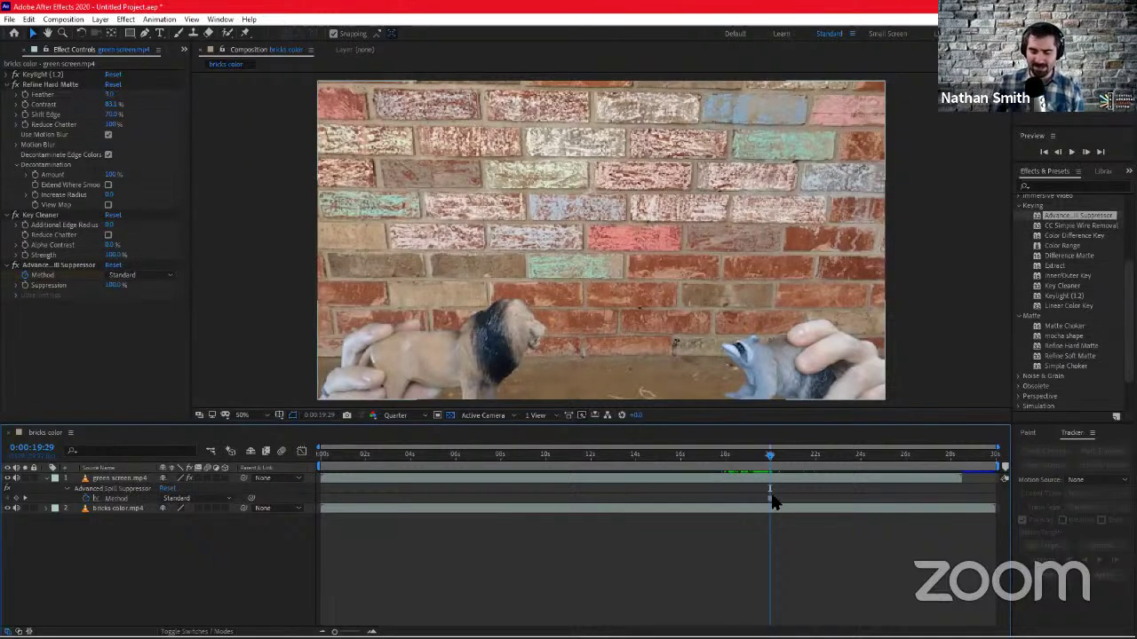
Move the Standard Method keyframe one frame earlier, to 0:00:19:29 in the timeline
key("equal")
key("equal")
key("equal")
key("equal")
key("equal")
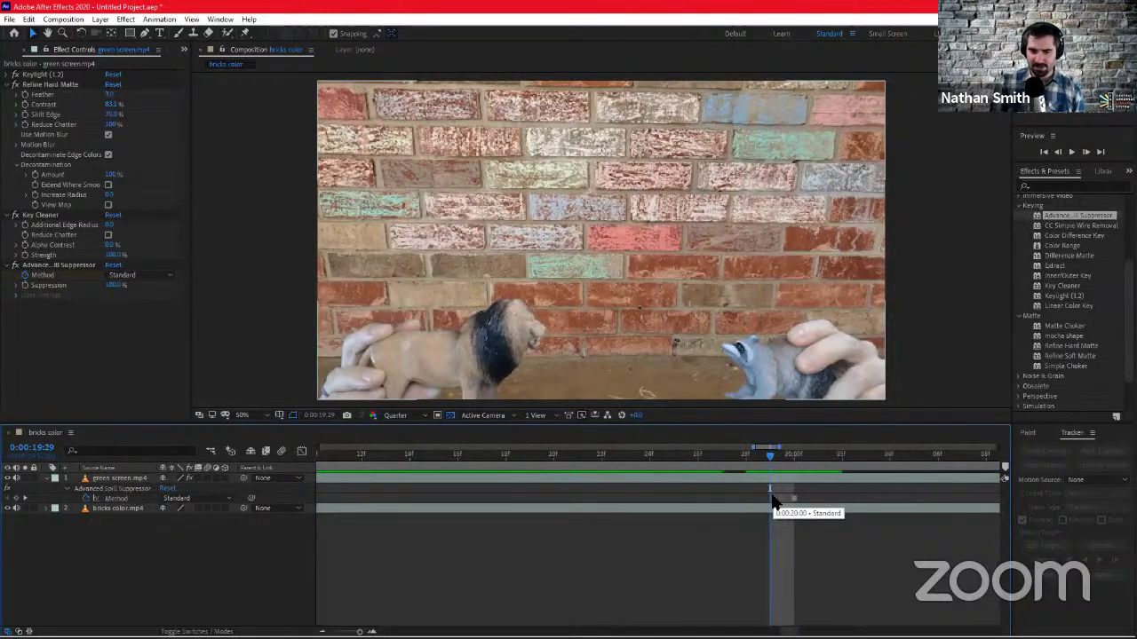
key("equal")
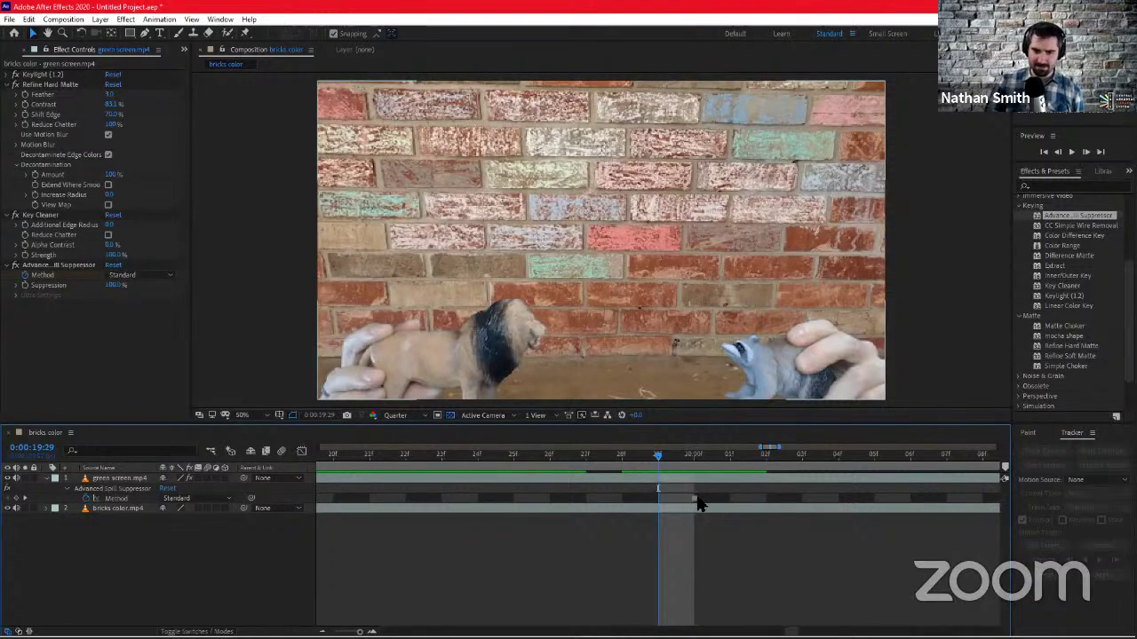
left_click_drag(695, 502, 666, 499)
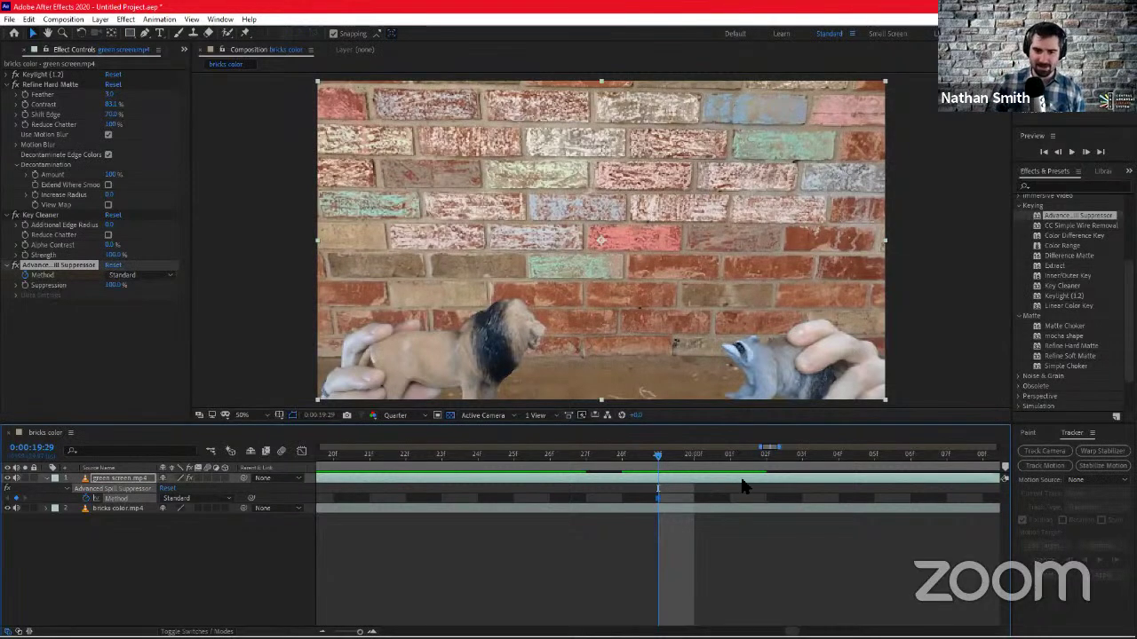
Add a keyframe at 0:00:19:28 that sets Advanced Spill Suppressor's Method to Ultra
left_click(635, 458)
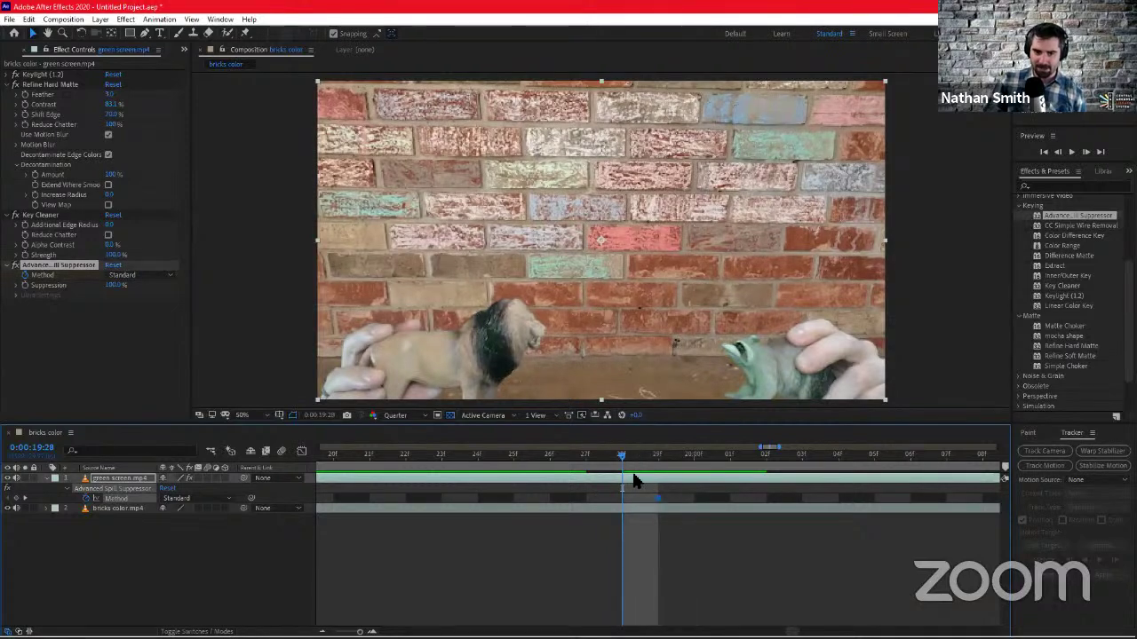
left_click(169, 278)
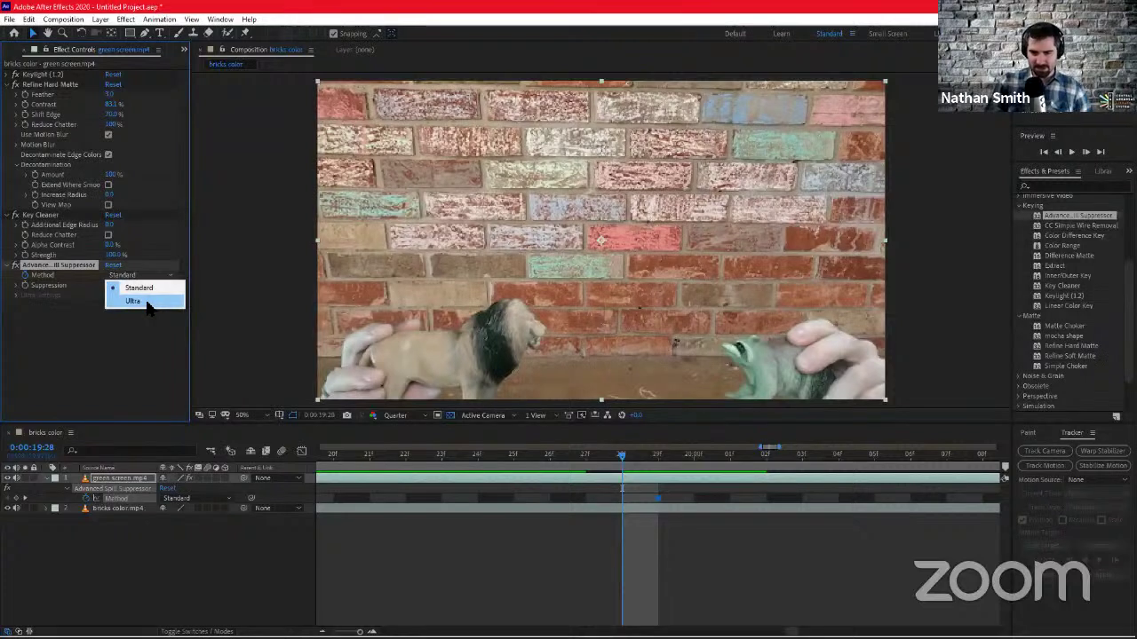
left_click(148, 303)
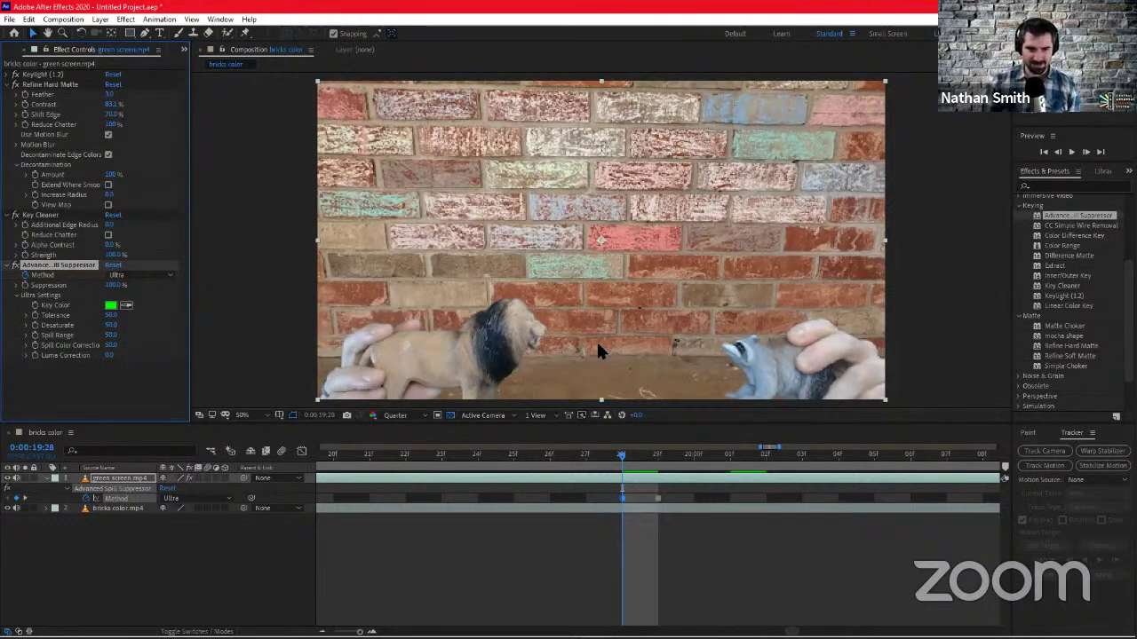
scroll(649, 327, "down", 2)
scroll(649, 327, "up", 2)
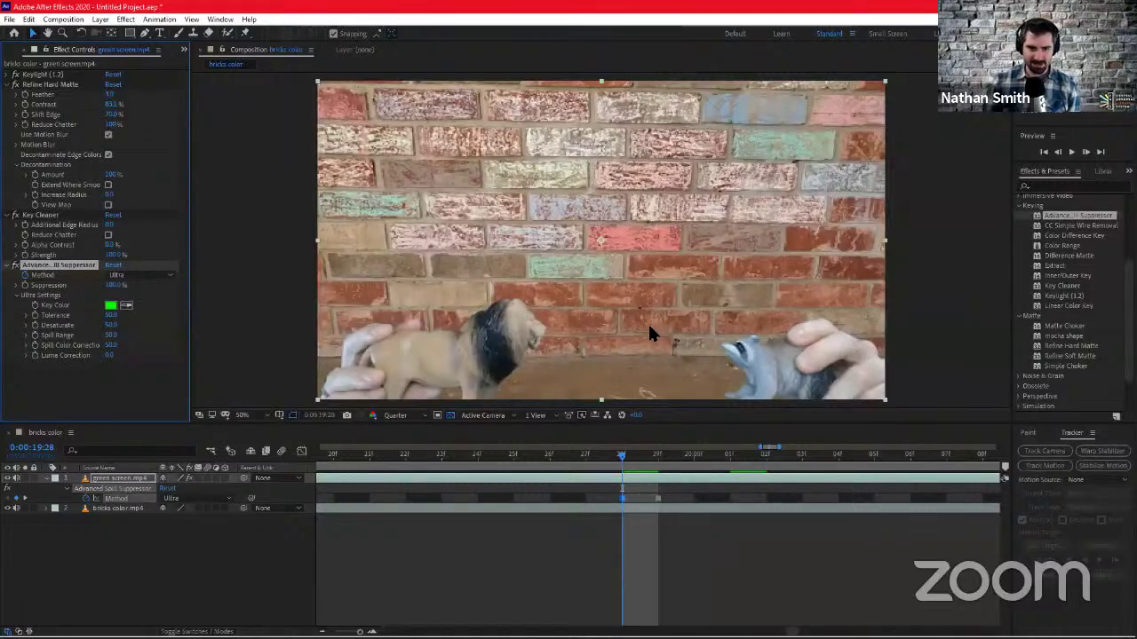
Compare the spill suppression before and after the Method keyframes, from 0:00:19:24 to 0:00:20:03, and collapse the Advanced Spill Suppressor settings
left_click_drag(573, 460, 487, 466)
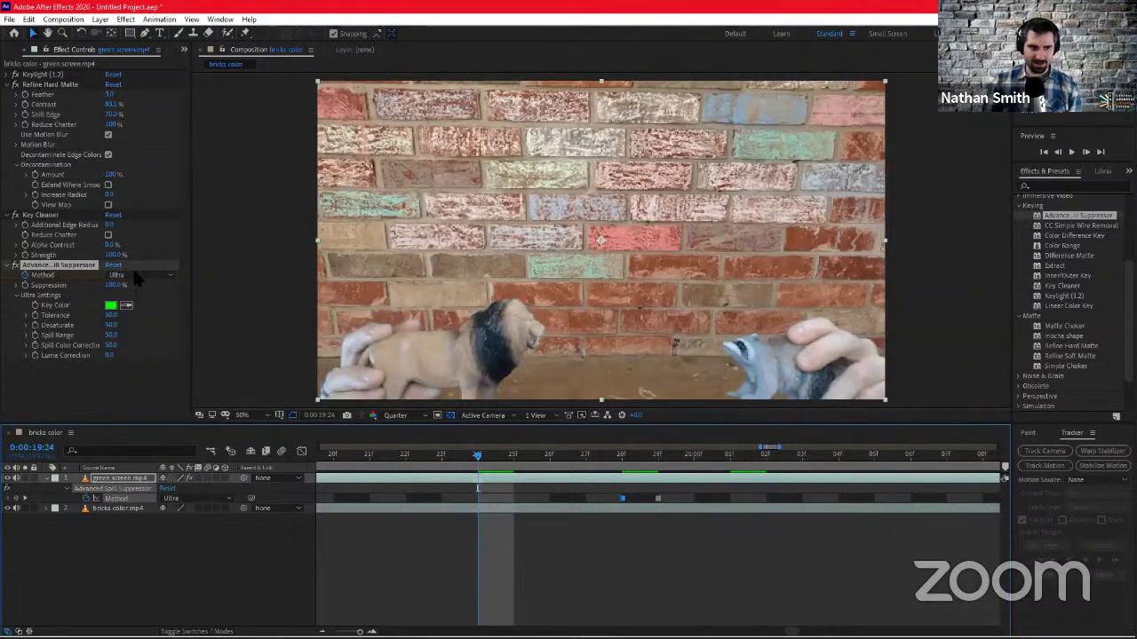
left_click(658, 460)
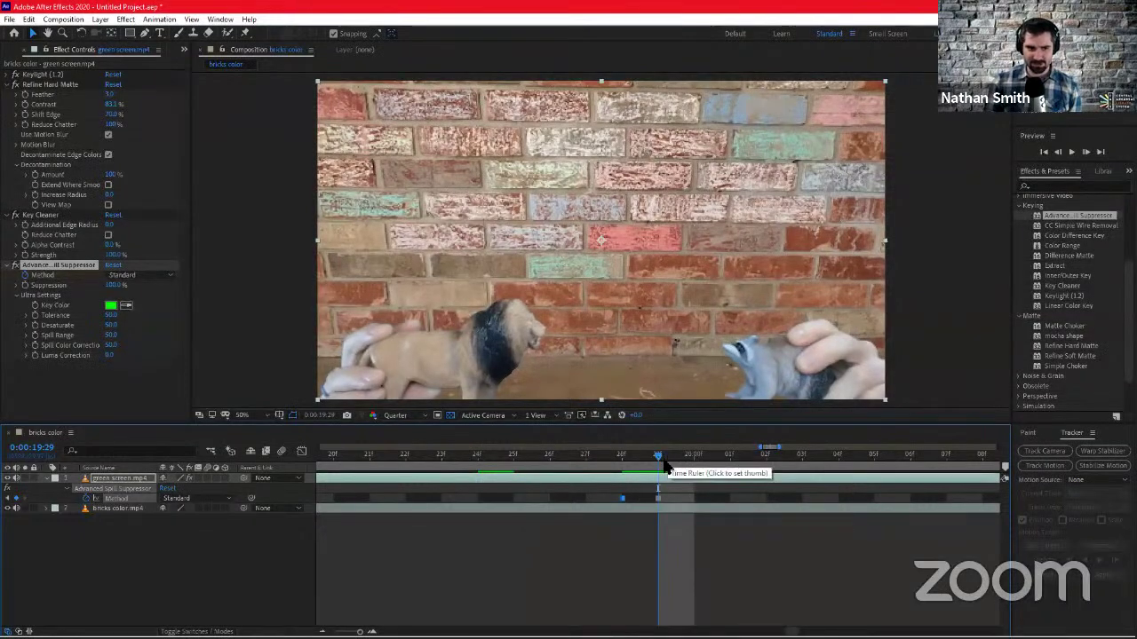
left_click_drag(731, 462, 811, 464)
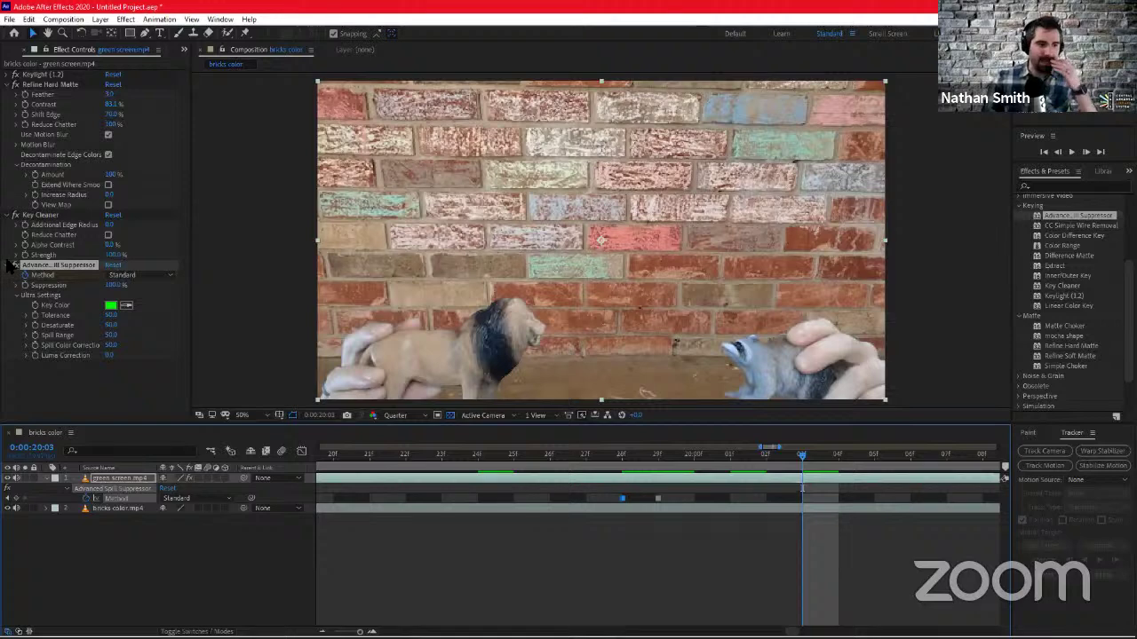
left_click(6, 266)
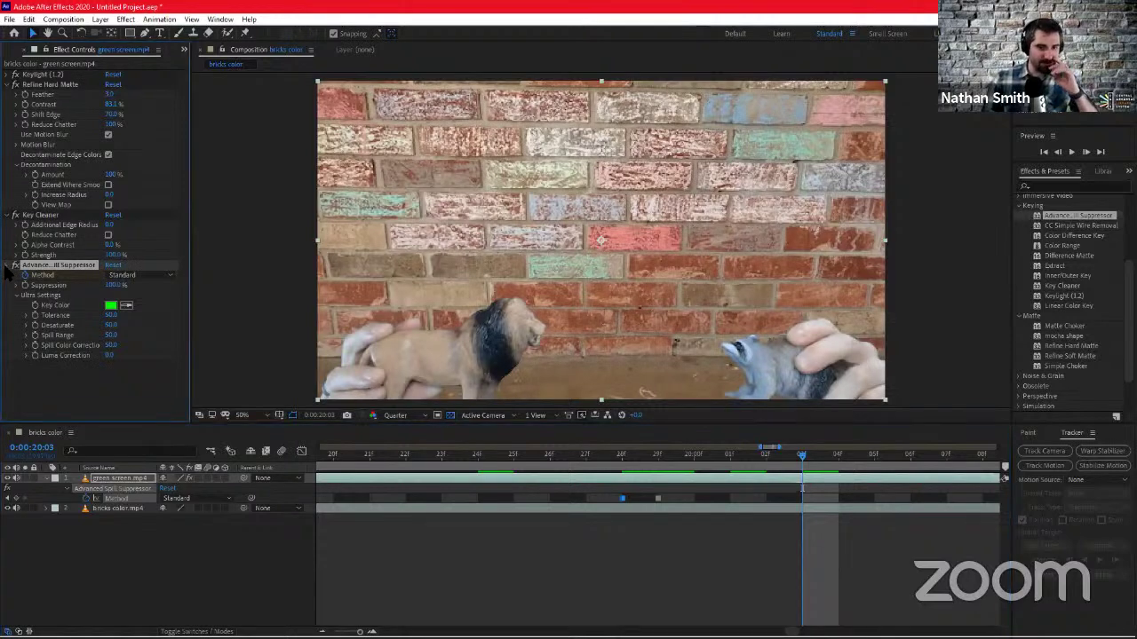
left_click(5, 212)
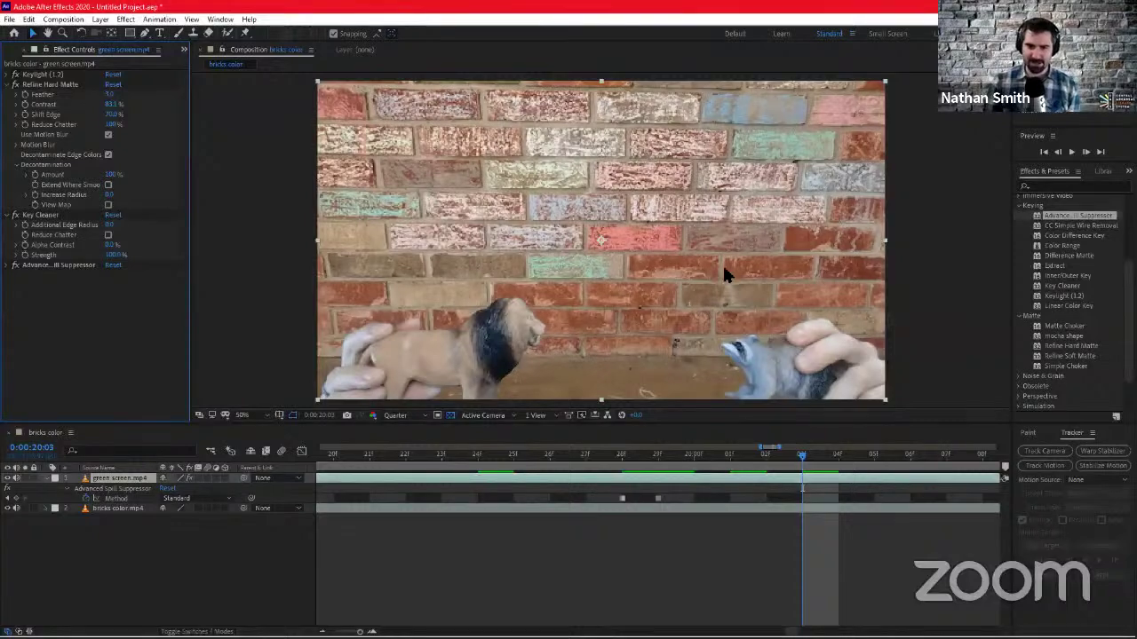
Fit the whole composition in the timeline and preview it from 0:00:00:00 to check the key and spill suppression
left_click_drag(572, 461, 359, 478)
key("minus")
key("minus")
key("minus")
key("minus")
key("minus")
key("minus")
key("minus")
key("minus")
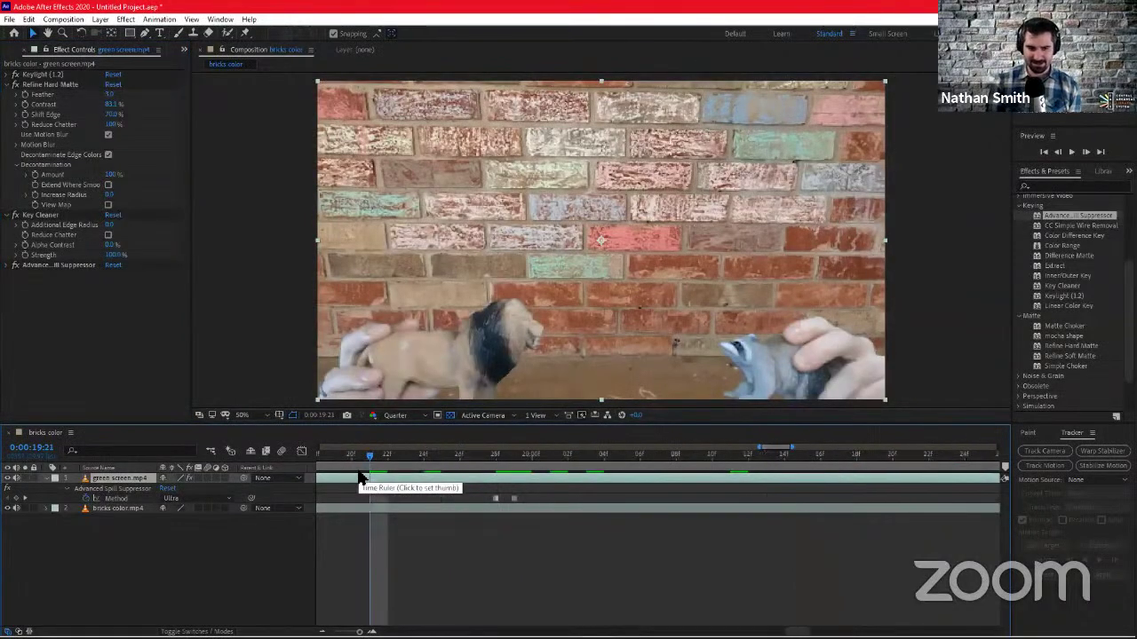
key("minus")
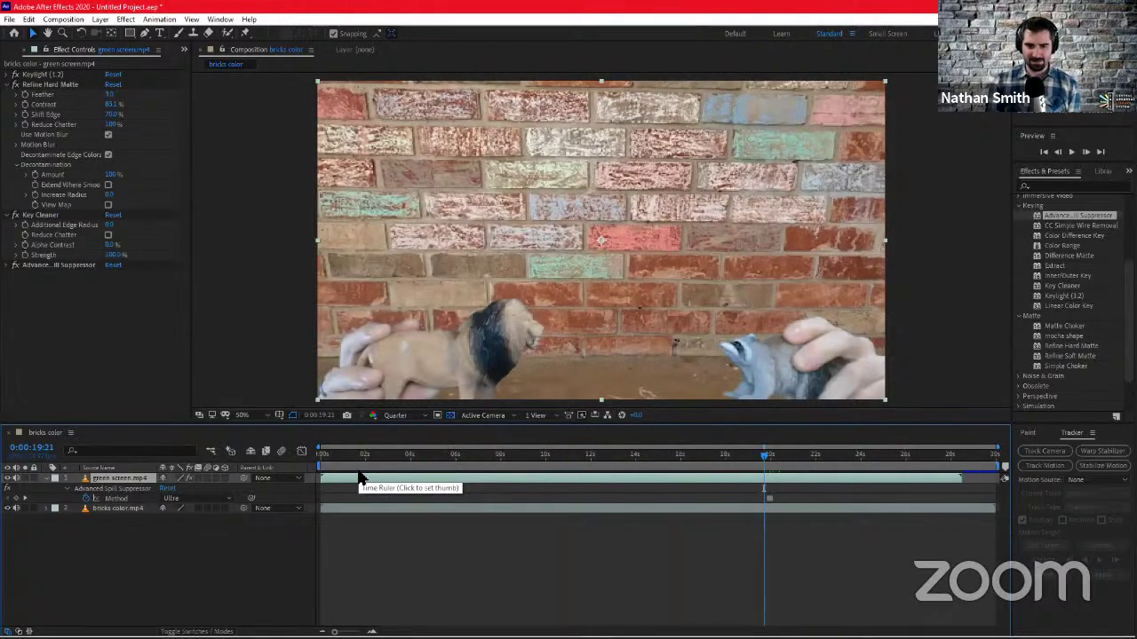
left_click_drag(360, 463, 295, 475)
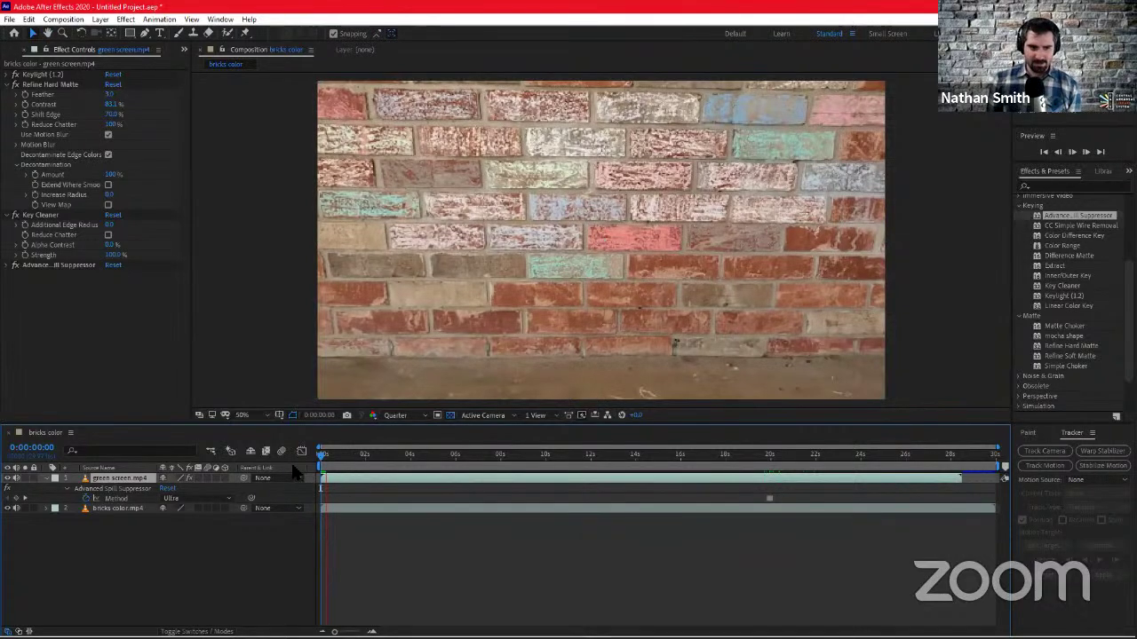
key("space")
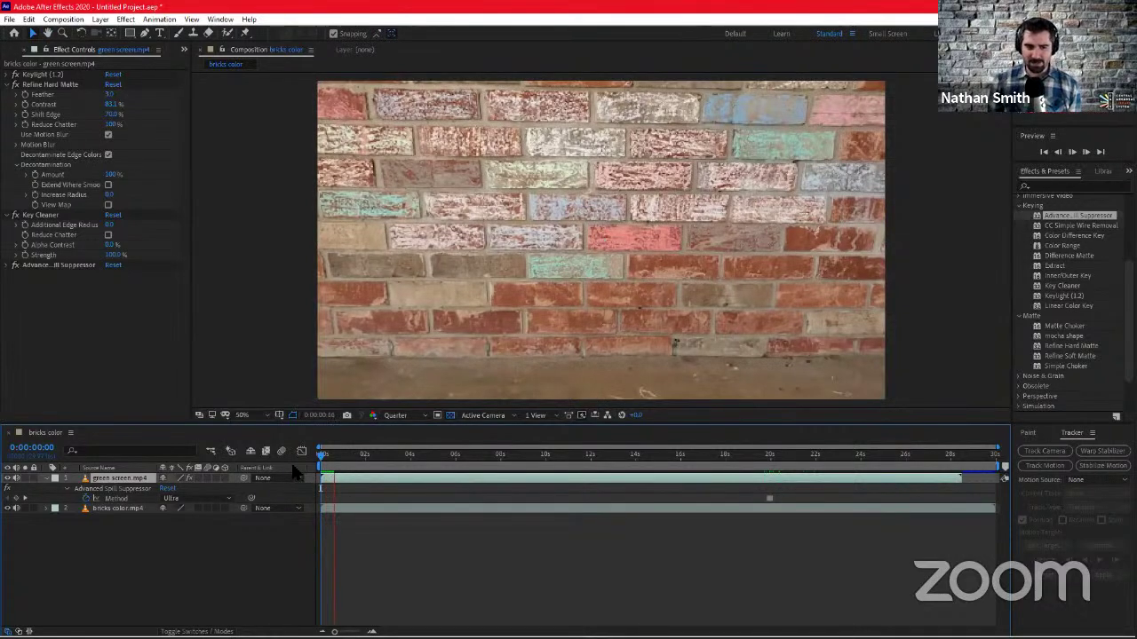
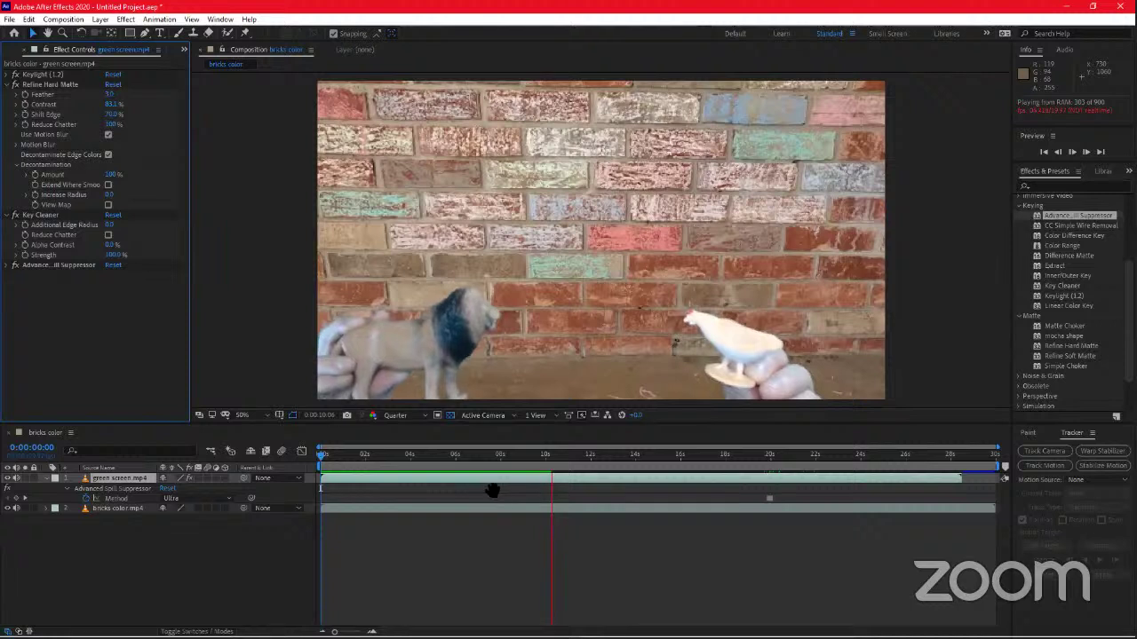
Stop the preview at about 0:00:10:08 and replay the rendered section from 0:00:00:00
key("space")
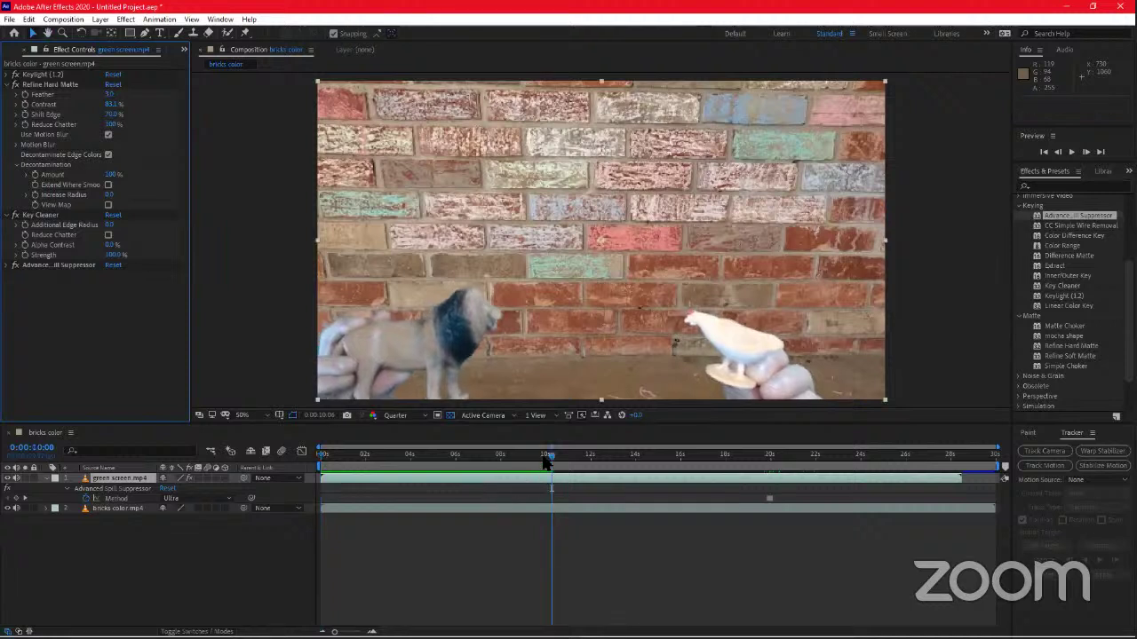
left_click_drag(546, 459, 289, 453)
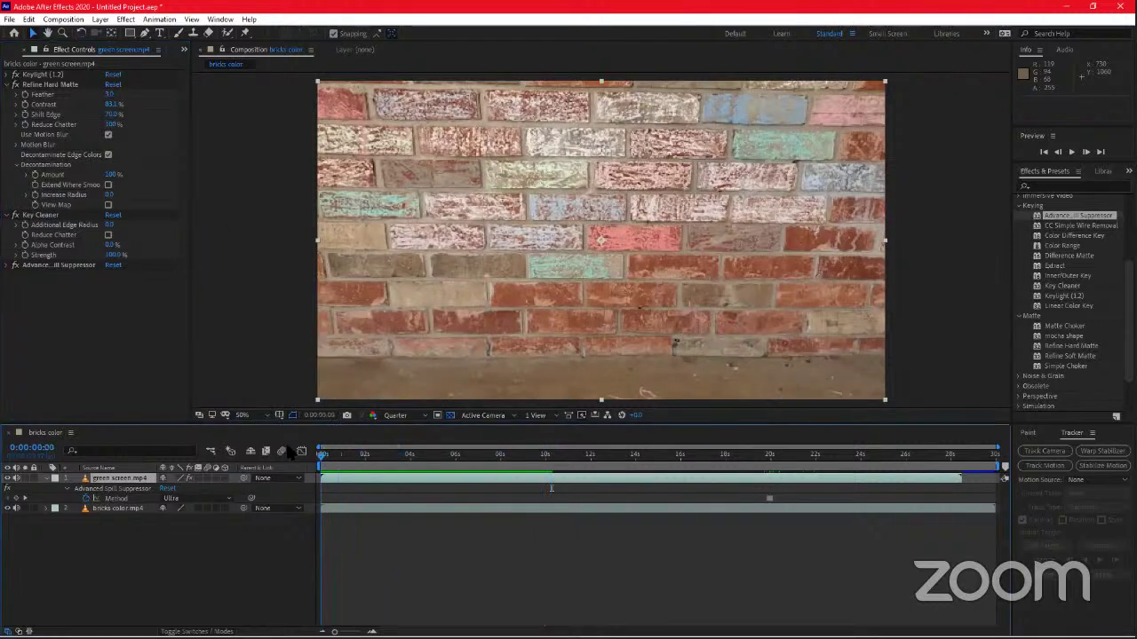
key("space")
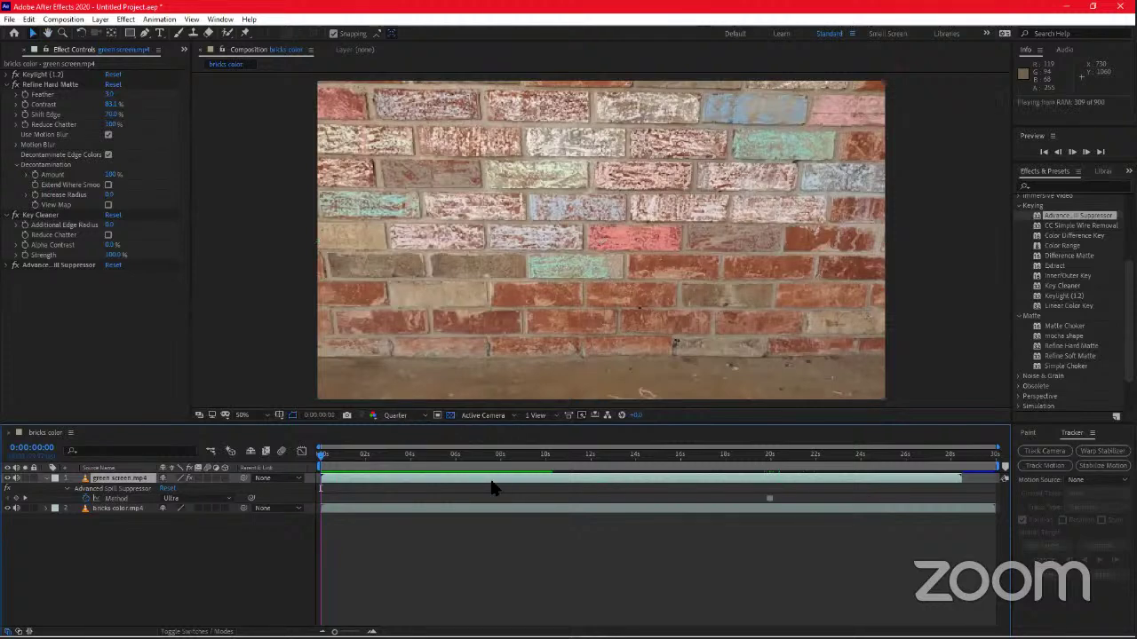